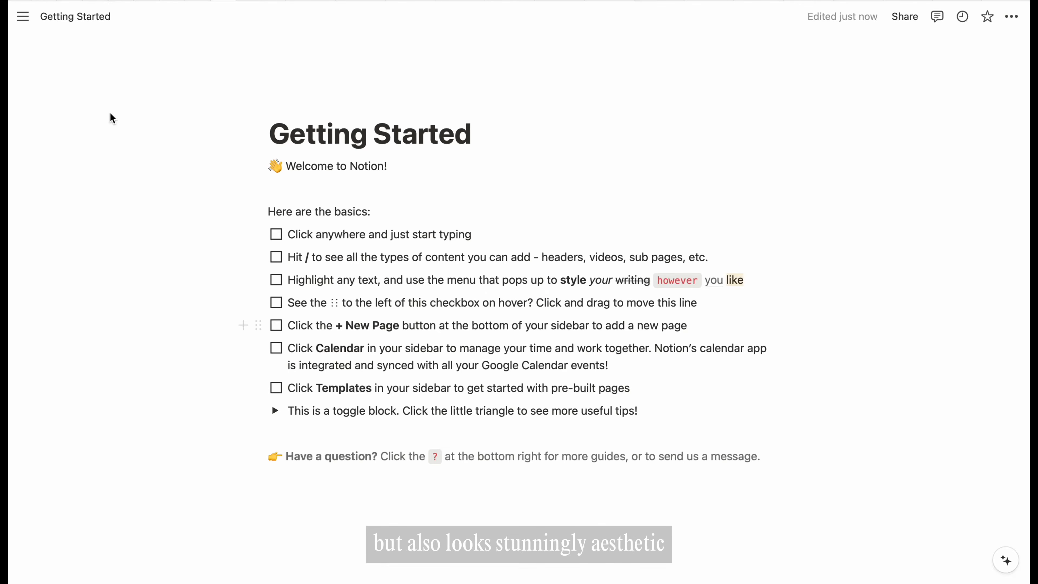
- Create a new blank page titled Social Media Planner, with the sidebar hidden
left_click(23, 16)
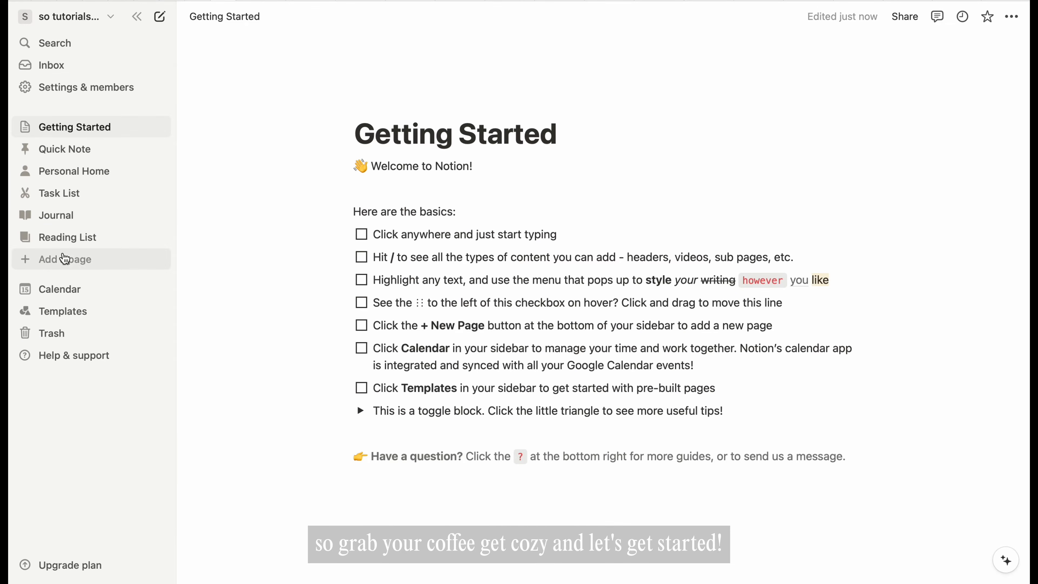
left_click(64, 264)
left_click(137, 16)
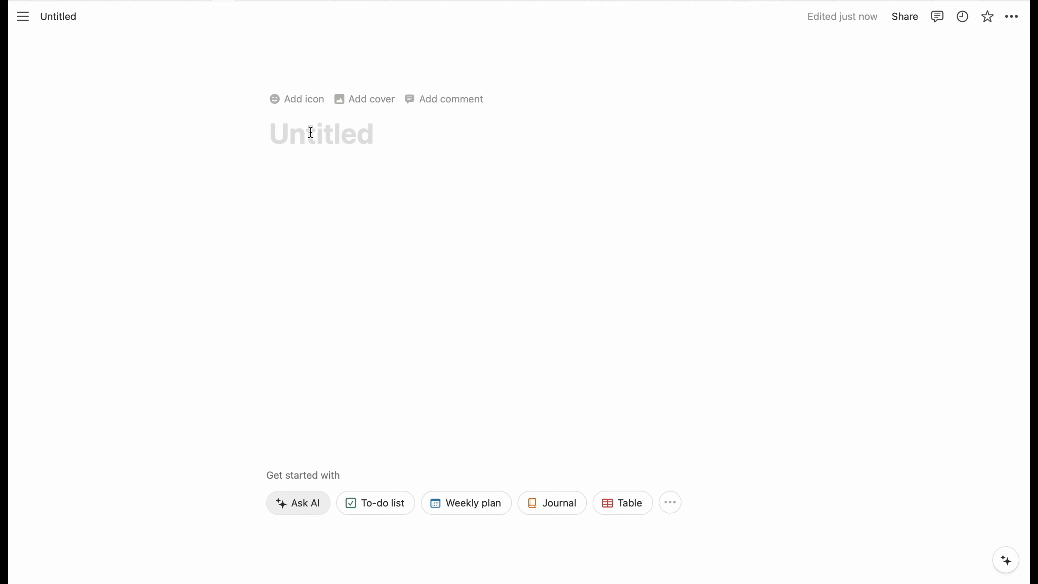
type("Social Media Planner")
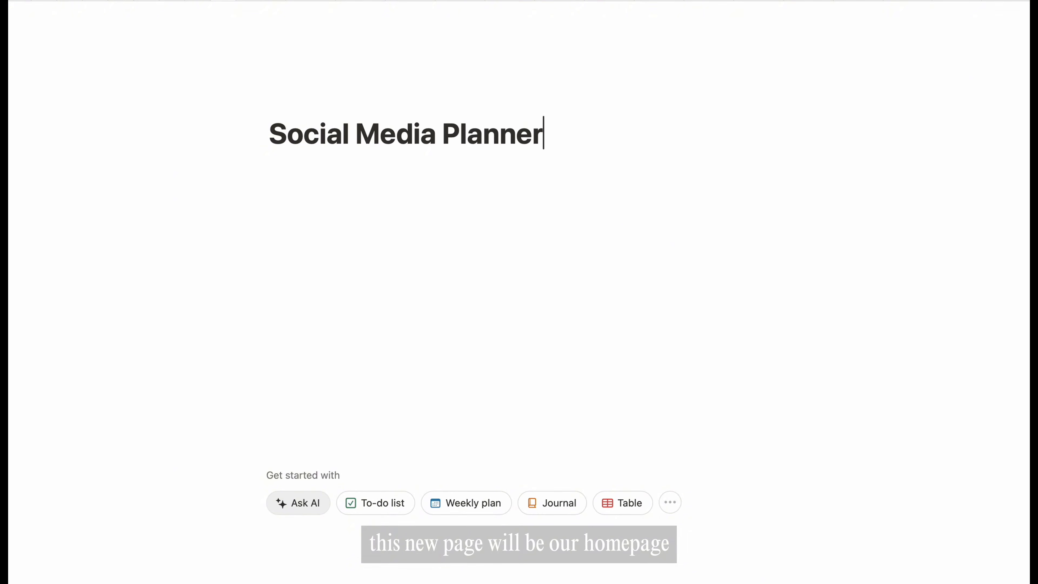
- Give the page an orange layout icon, found by filtering icons for 'social'
left_click(285, 104)
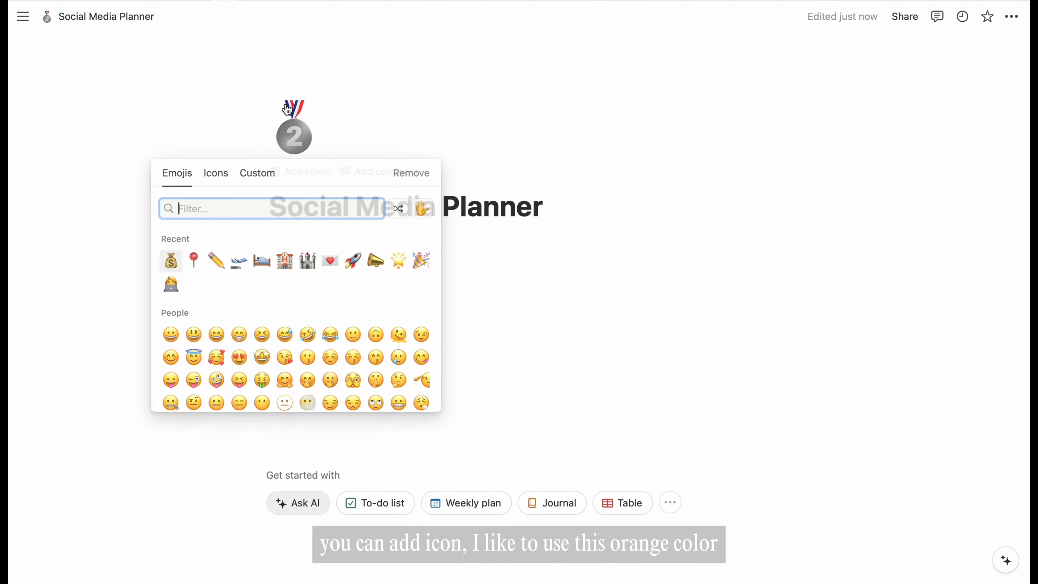
left_click(218, 172)
left_click(423, 208)
left_click(402, 232)
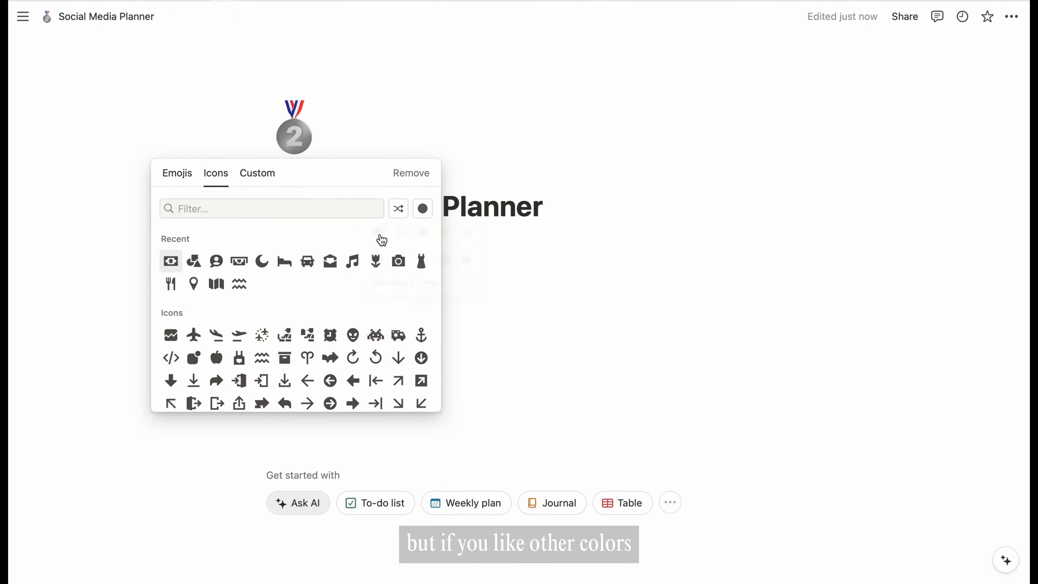
left_click(423, 209)
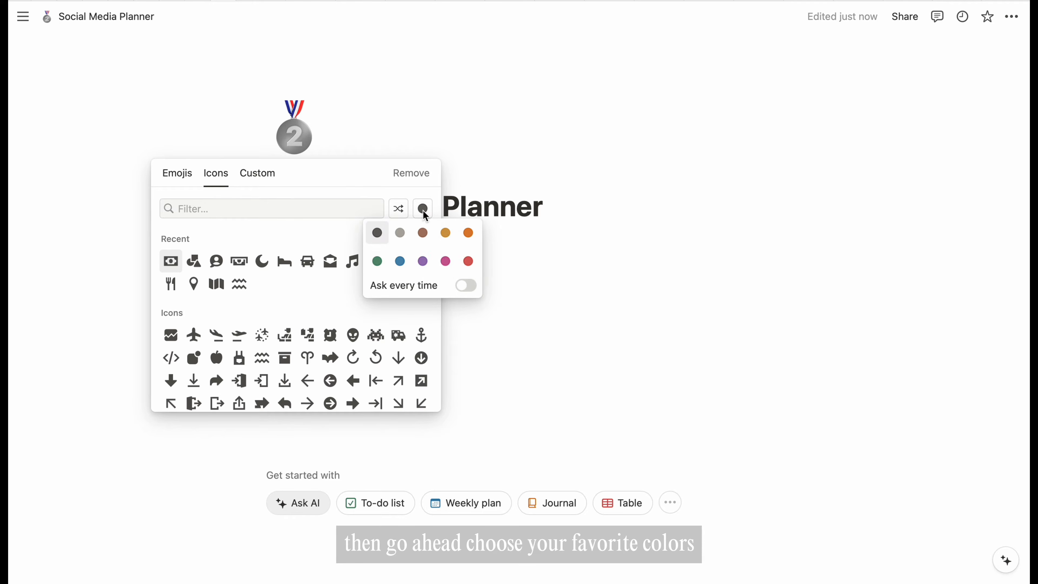
left_click(445, 233)
left_click(282, 210)
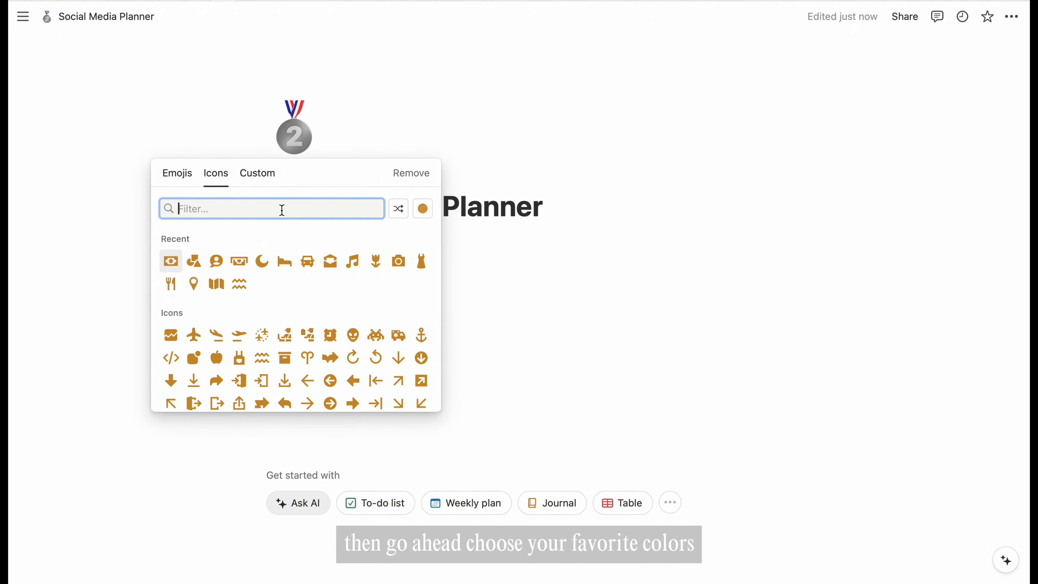
type("social")
left_click(174, 244)
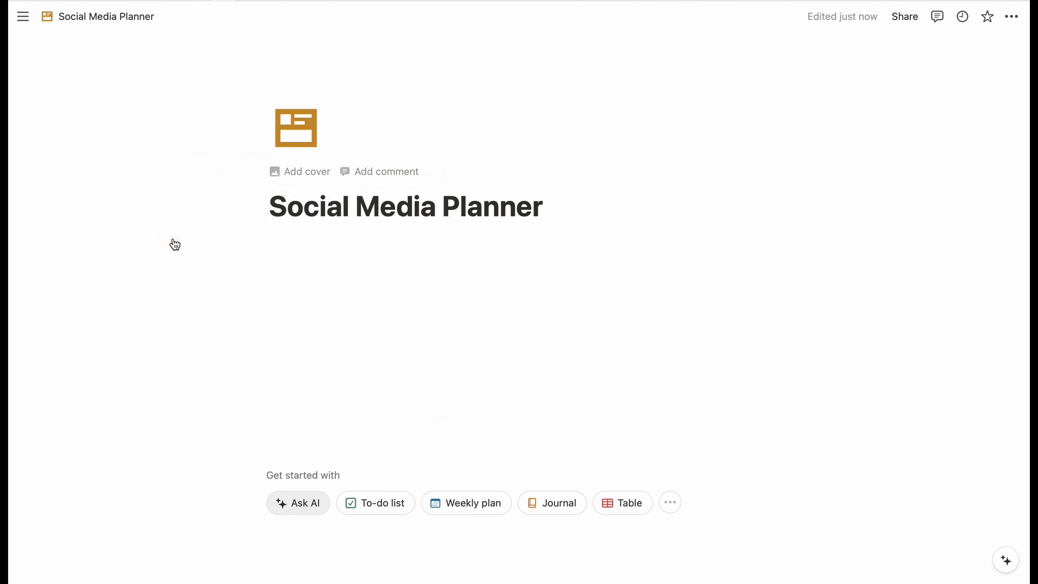
- Add a beige Unsplash cover showing pampas grass and a necklace
left_click(307, 171)
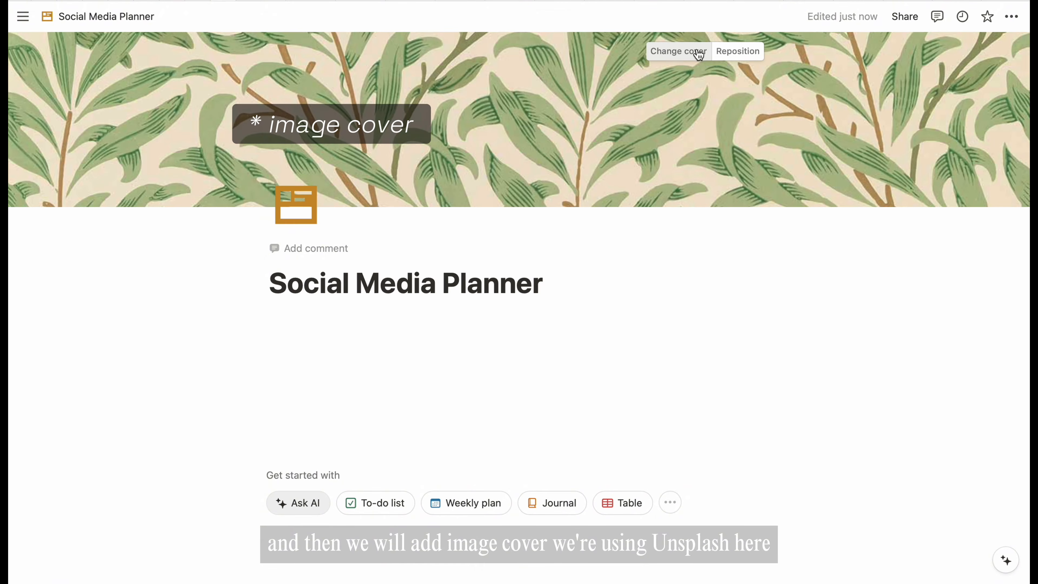
left_click(699, 55)
left_click(646, 78)
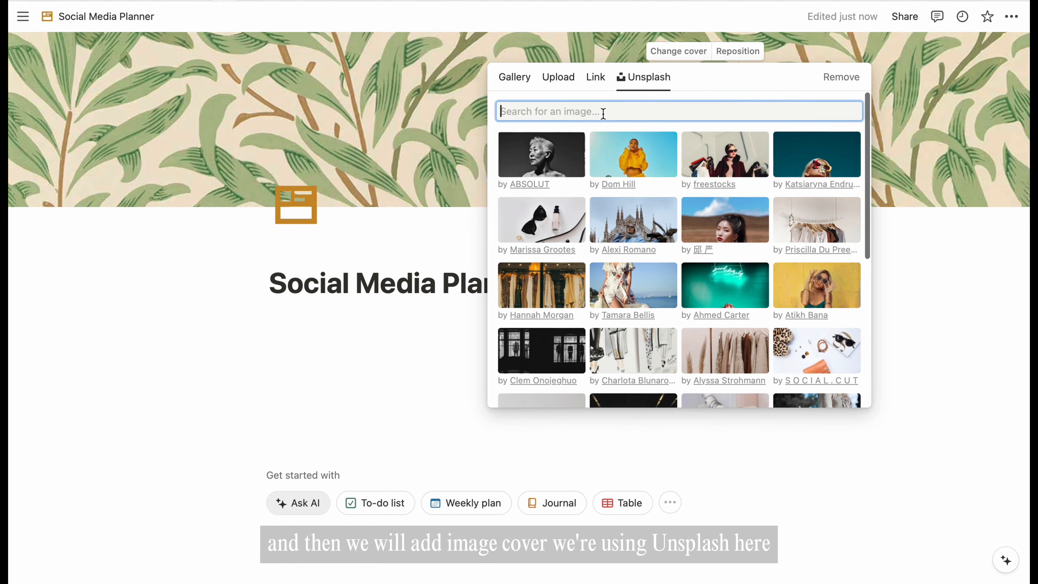
type("beige")
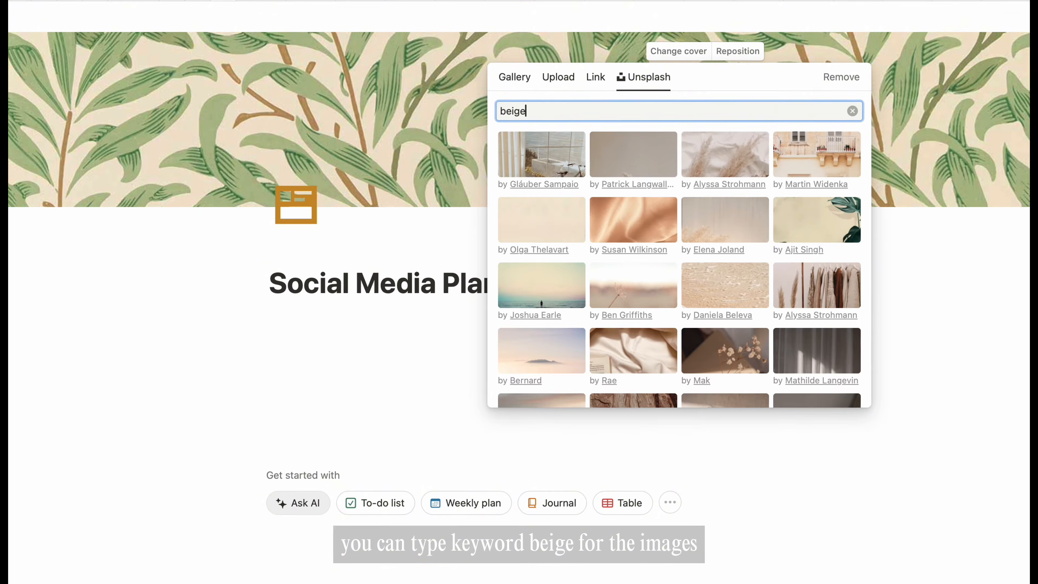
left_click(725, 155)
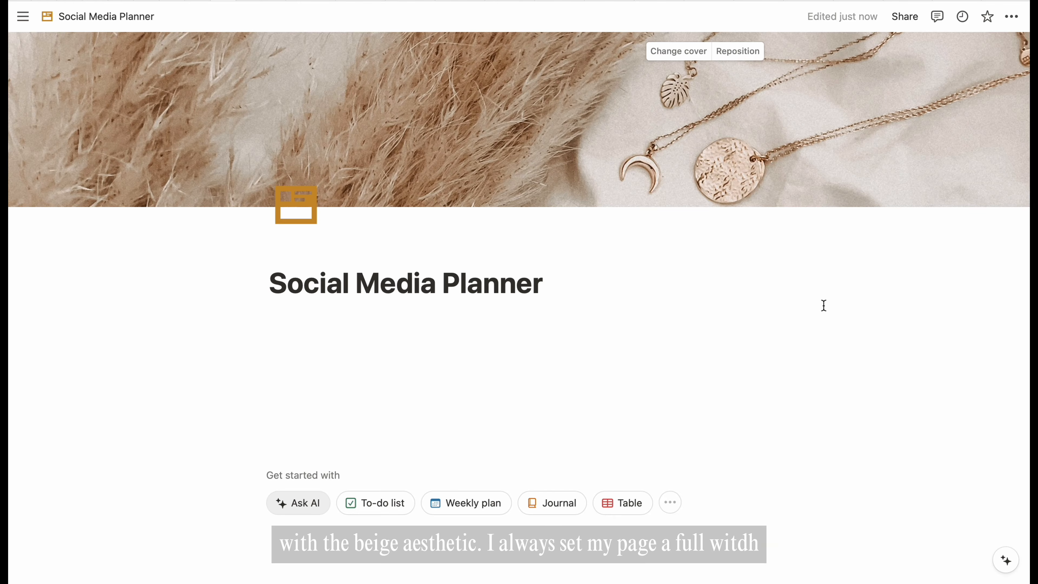
- Make the page full width and turn off top-level page discussions and backlinks
left_click(1011, 16)
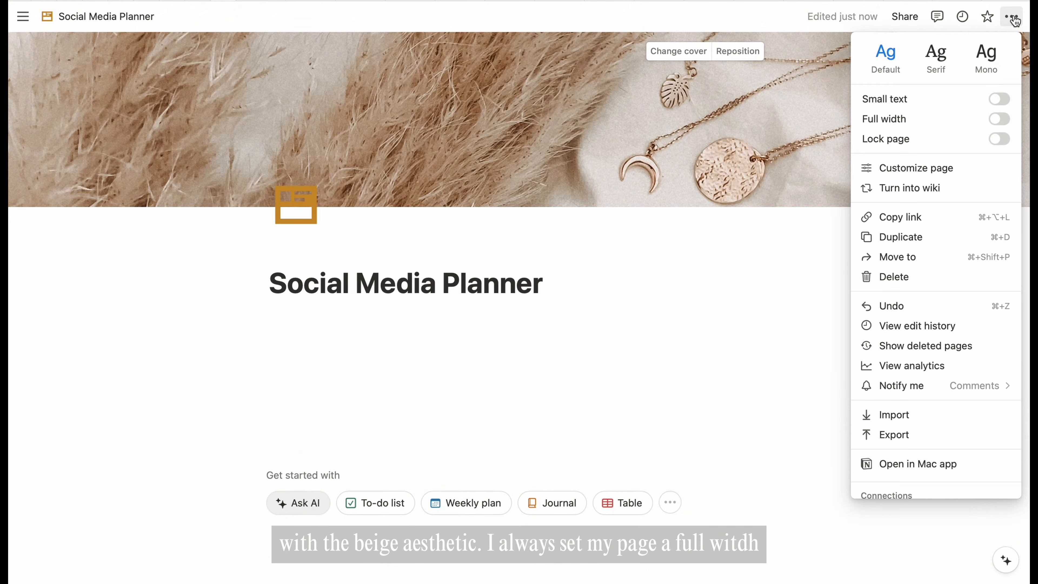
left_click(998, 119)
left_click(952, 178)
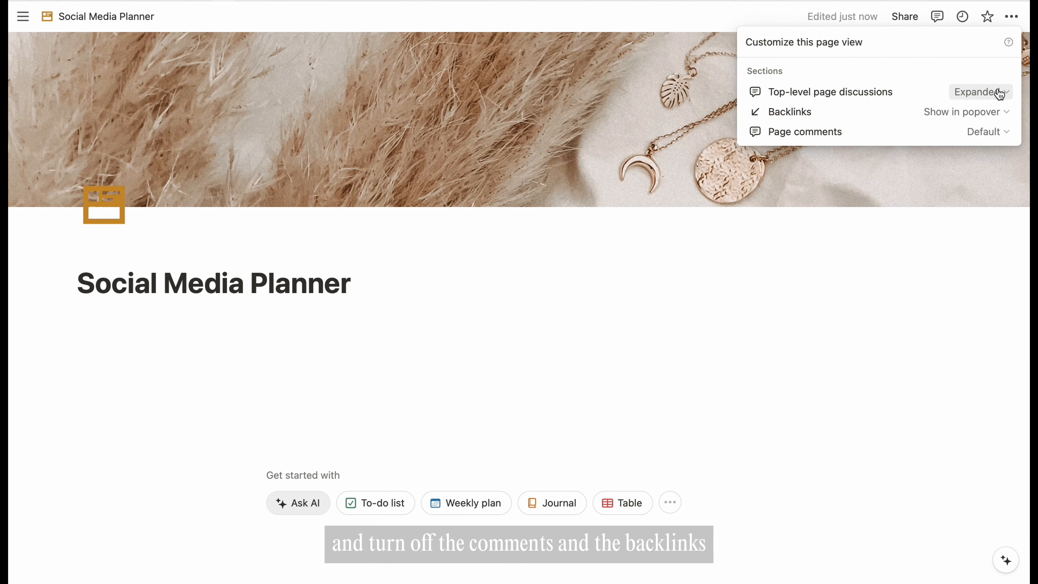
left_click(998, 93)
left_click(943, 136)
left_click(1000, 114)
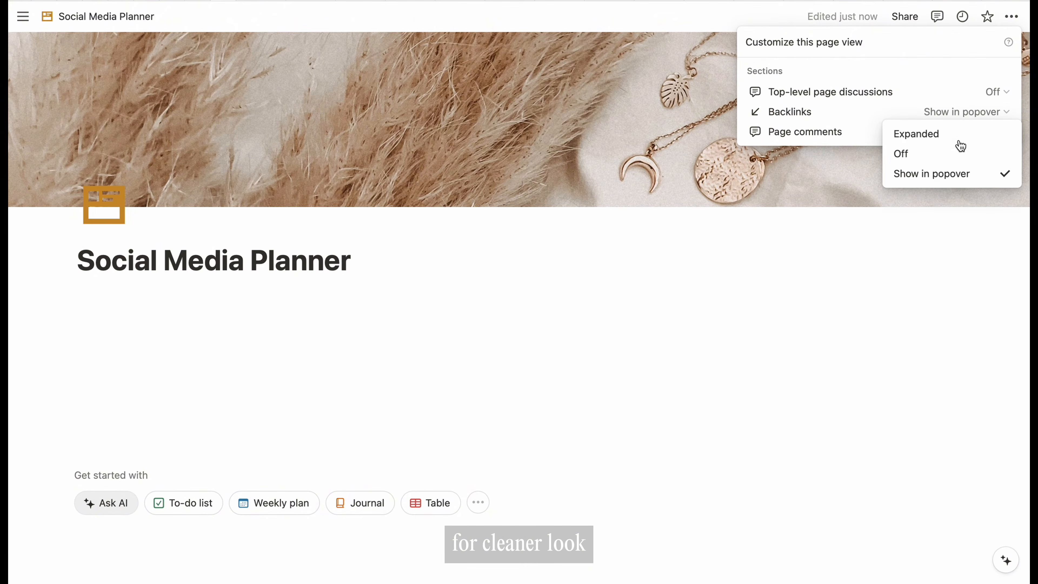
left_click(933, 156)
left_click(670, 314)
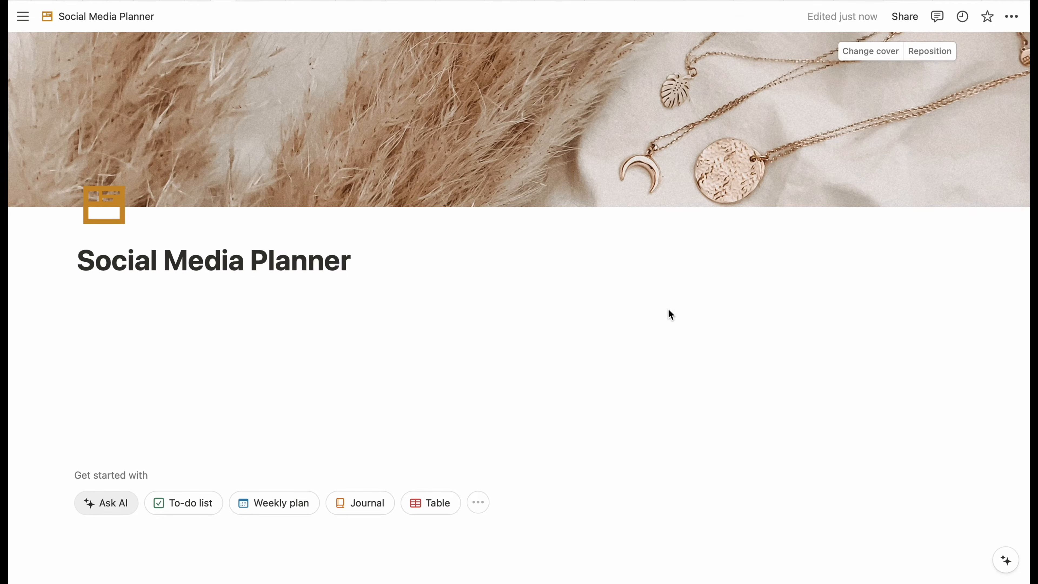
left_click(363, 304)
- Turn the lines Platform, Content Calendar and Content Ideas into subpages
type("Platform ")
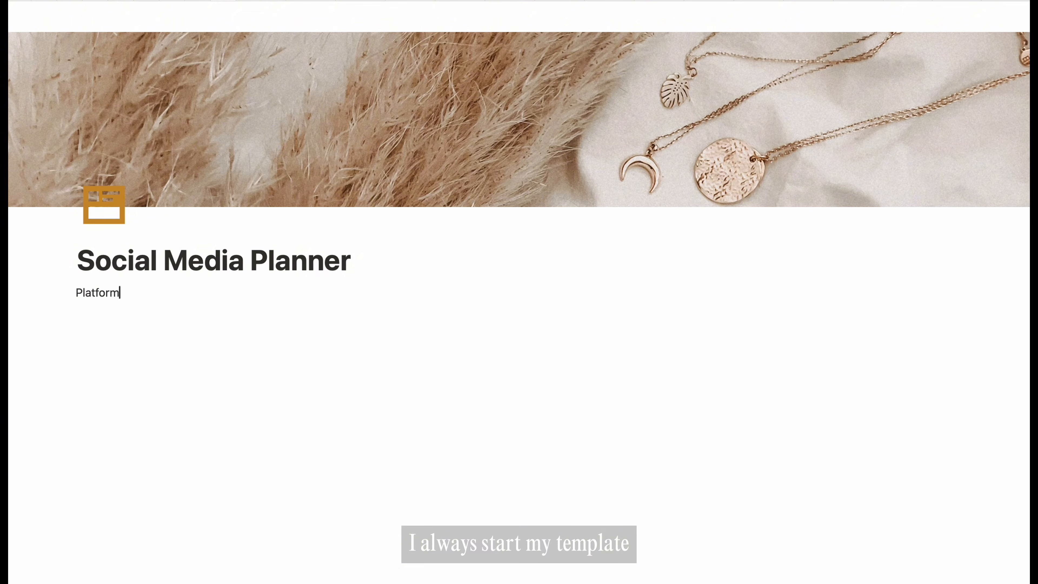
type("Content Calendar")
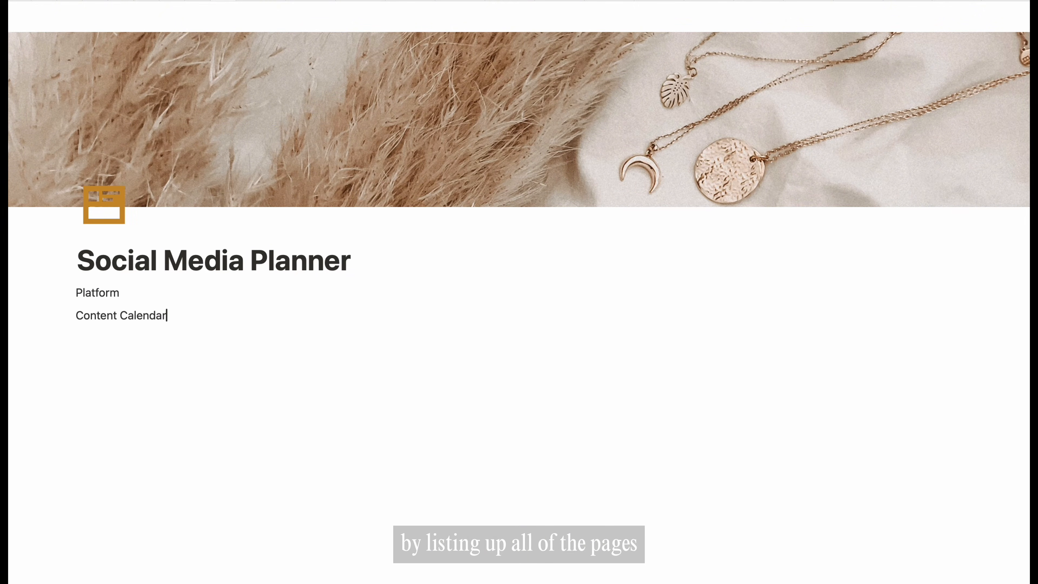
key("Return")
type("Content Ideas")
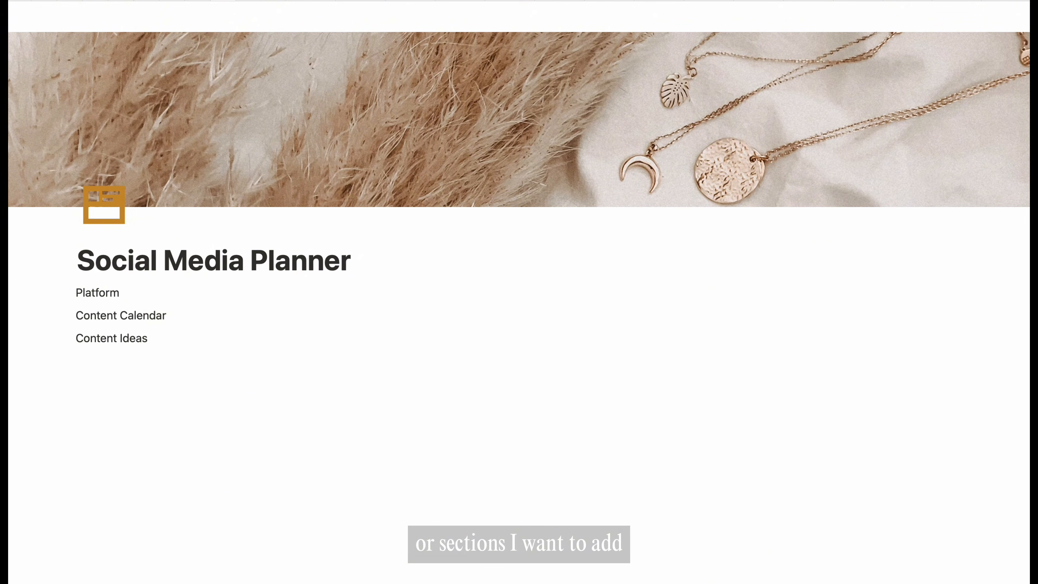
left_click_drag(151, 338, 76, 292)
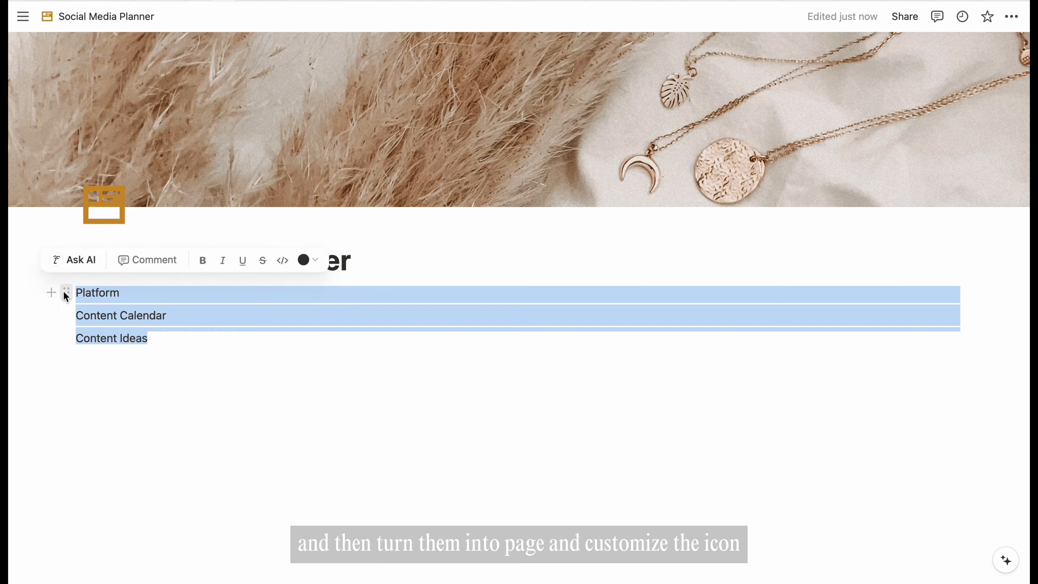
left_click(66, 293)
mouse_move(117, 271)
left_click(332, 179)
- Give Platform a striped circle icon, Content Calendar a layout icon, Content Ideas a magic wand icon
left_click(139, 387)
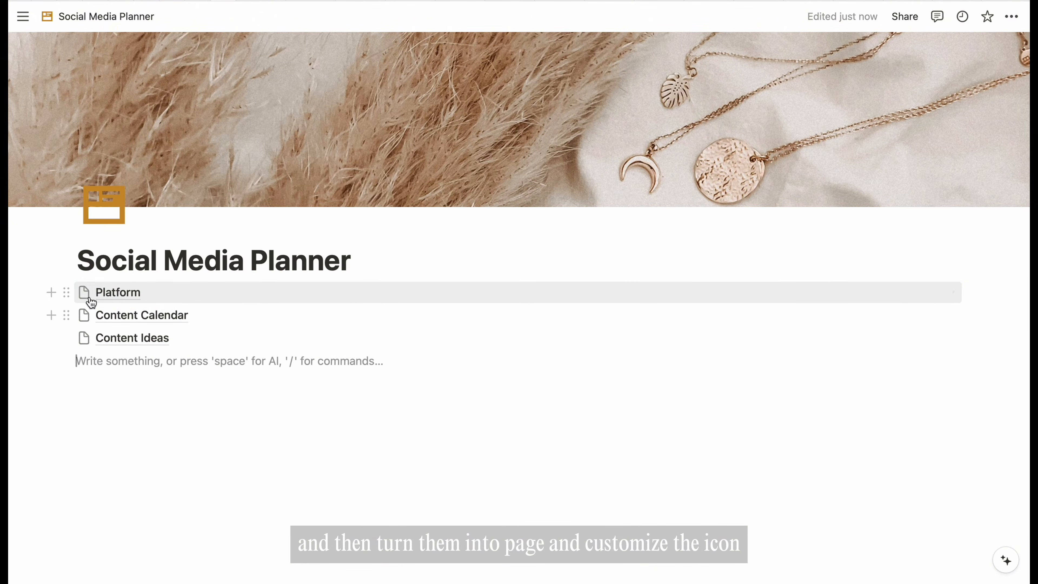
left_click(83, 293)
left_click(79, 319)
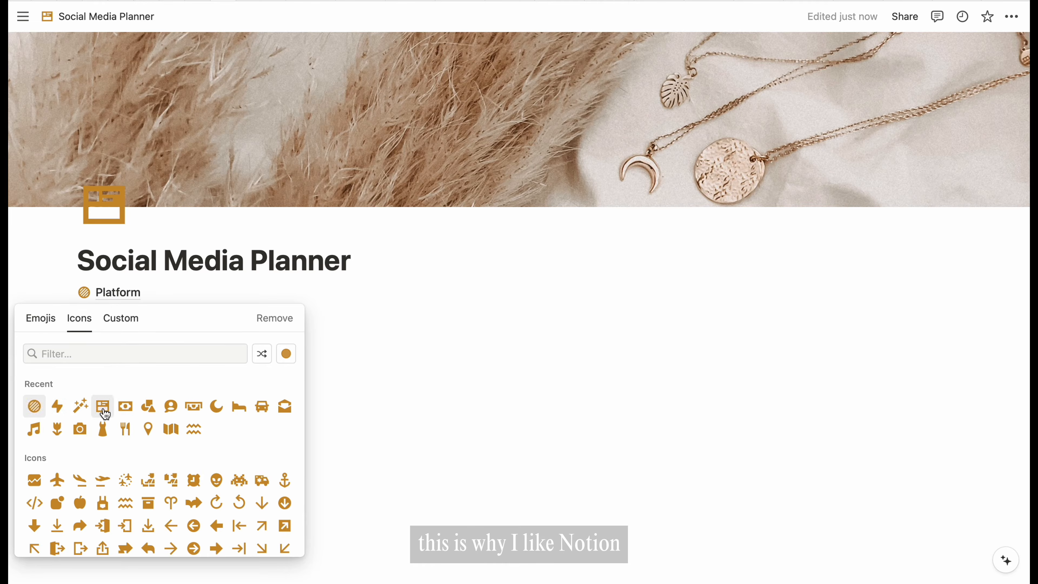
left_click(103, 411)
left_click(83, 315)
left_click(79, 65)
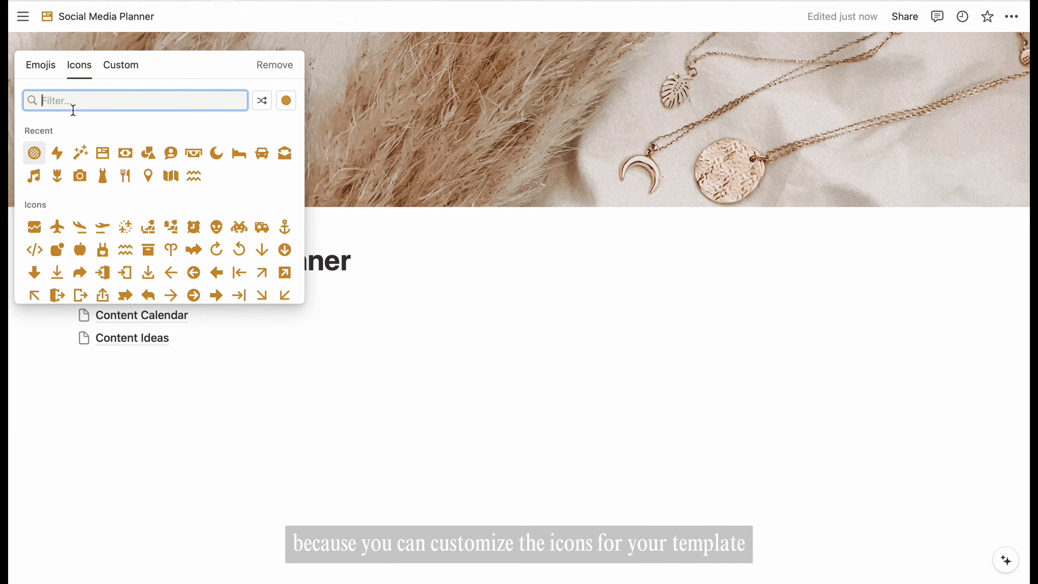
left_click(98, 163)
left_click(84, 337)
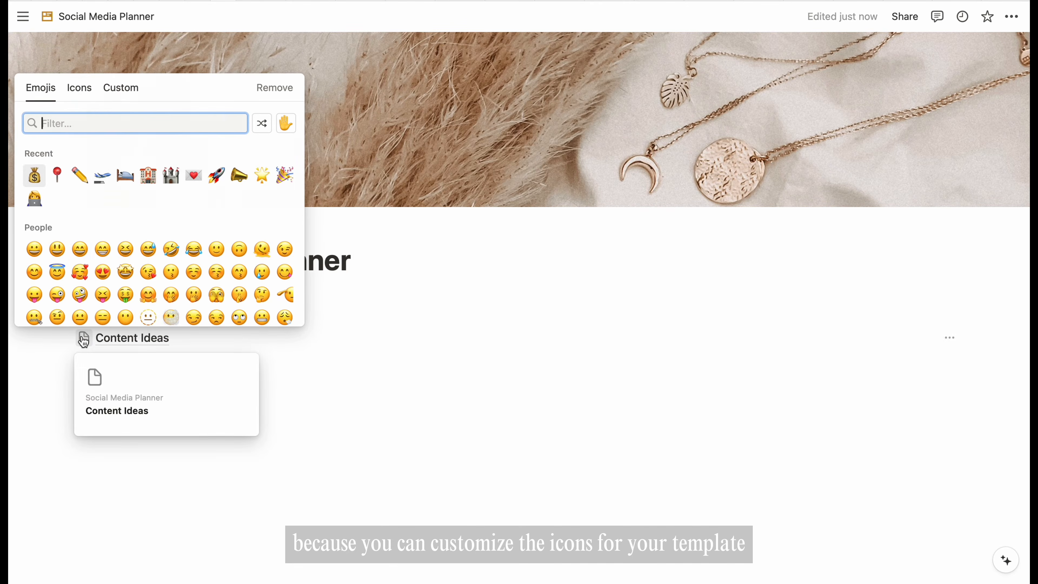
left_click(79, 88)
left_click(103, 176)
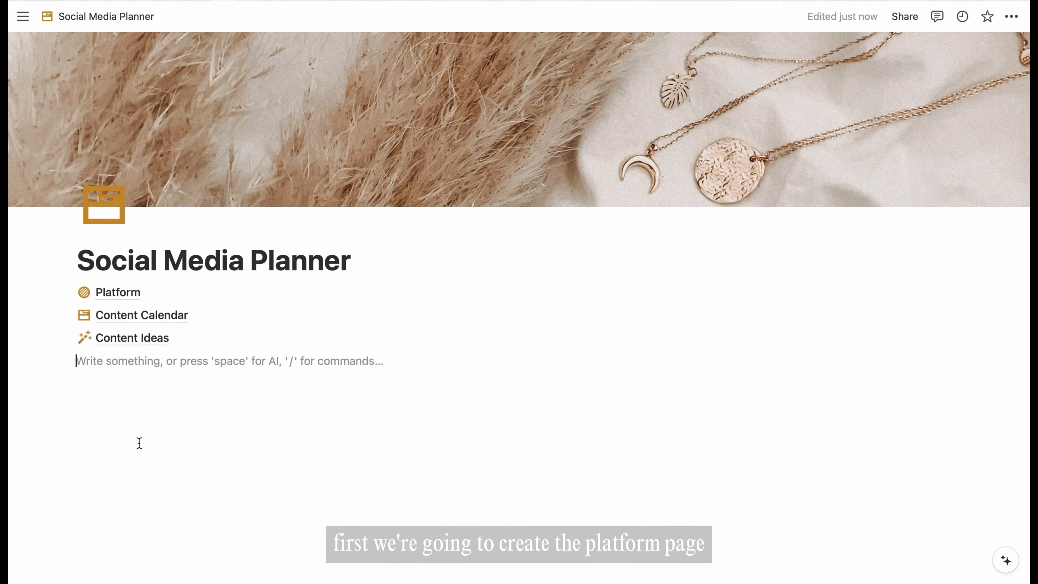
- Open the Platform subpage and give it a beige dried-grass Unsplash cover
left_click(125, 293)
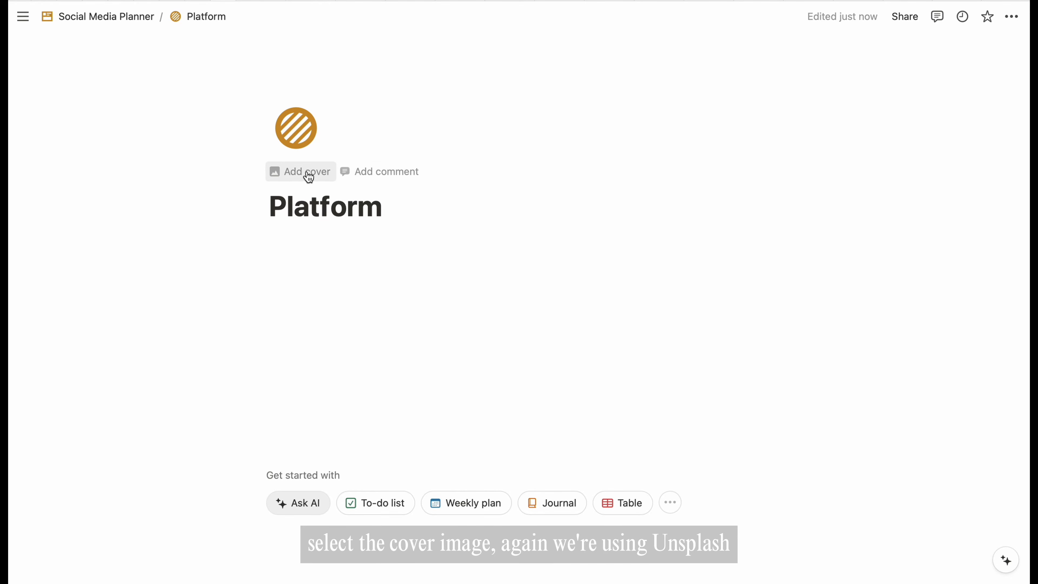
left_click(308, 173)
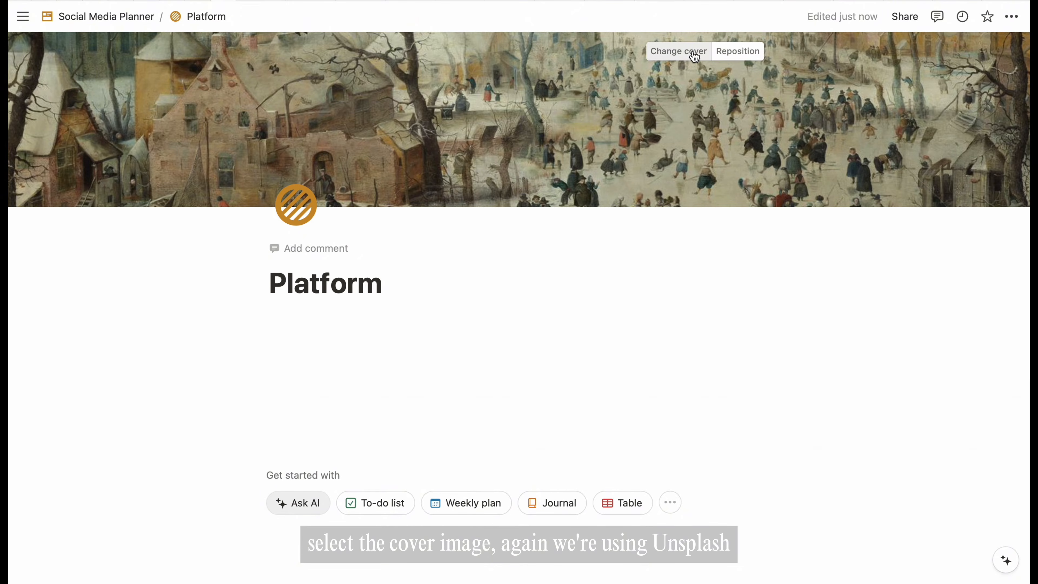
left_click(695, 57)
left_click(656, 77)
type("beige")
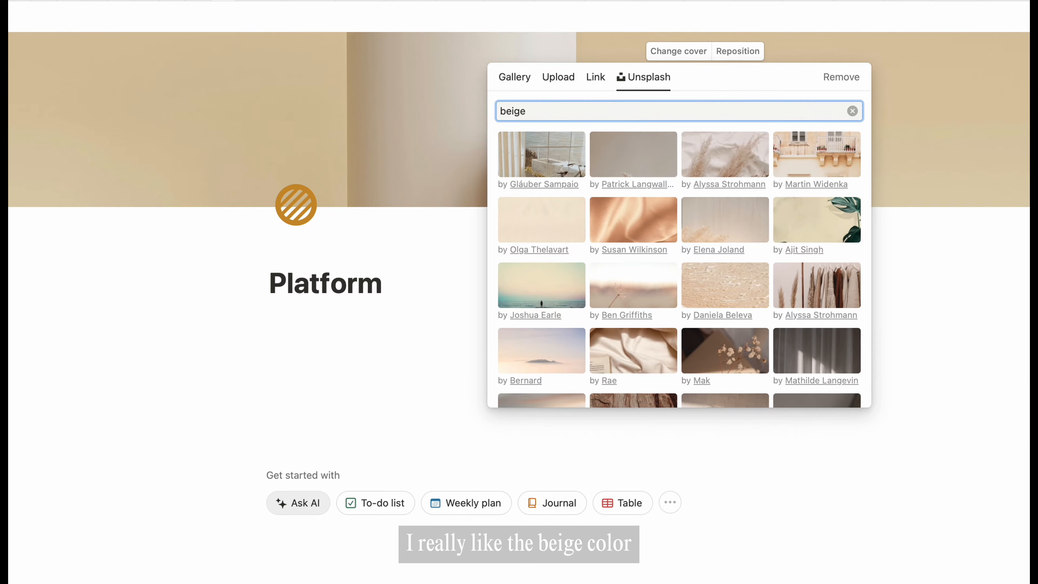
left_click(738, 235)
left_click(950, 268)
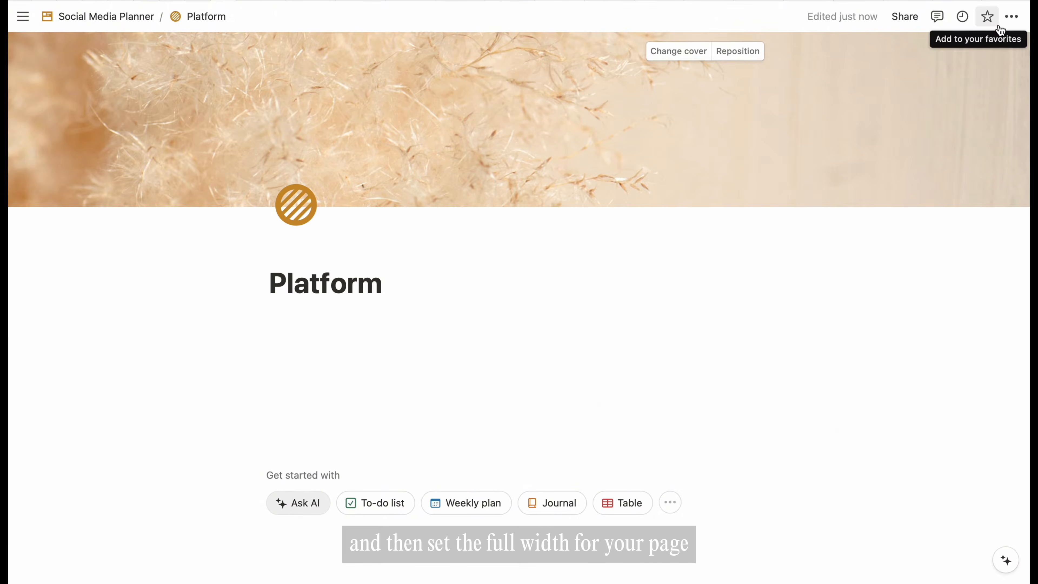
- Make Platform full width and turn off its top-level page discussions and backlinks
left_click(1011, 16)
left_click(1000, 118)
left_click(947, 168)
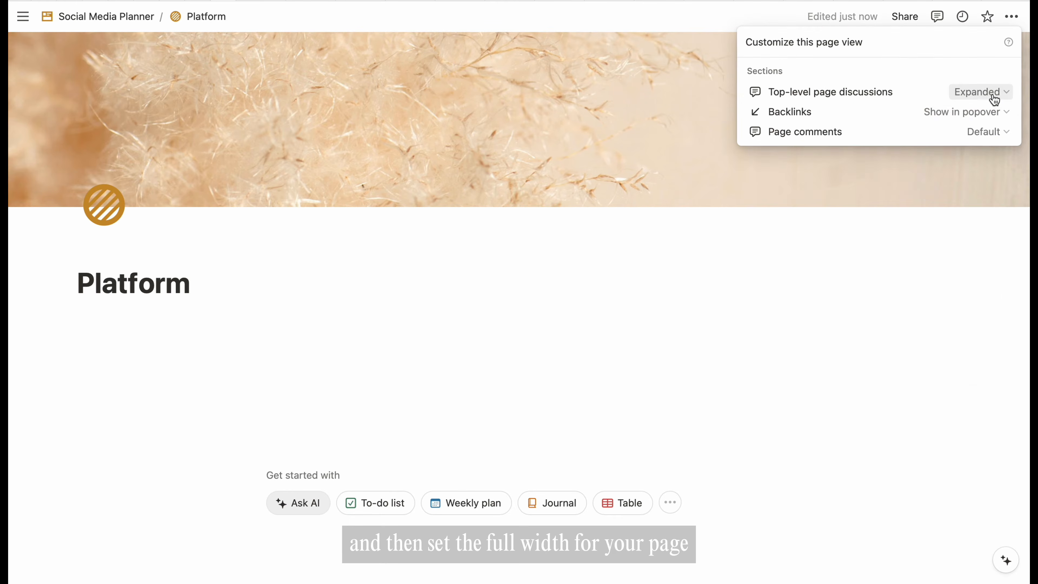
left_click(993, 92)
left_click(948, 134)
left_click(993, 112)
left_click(934, 154)
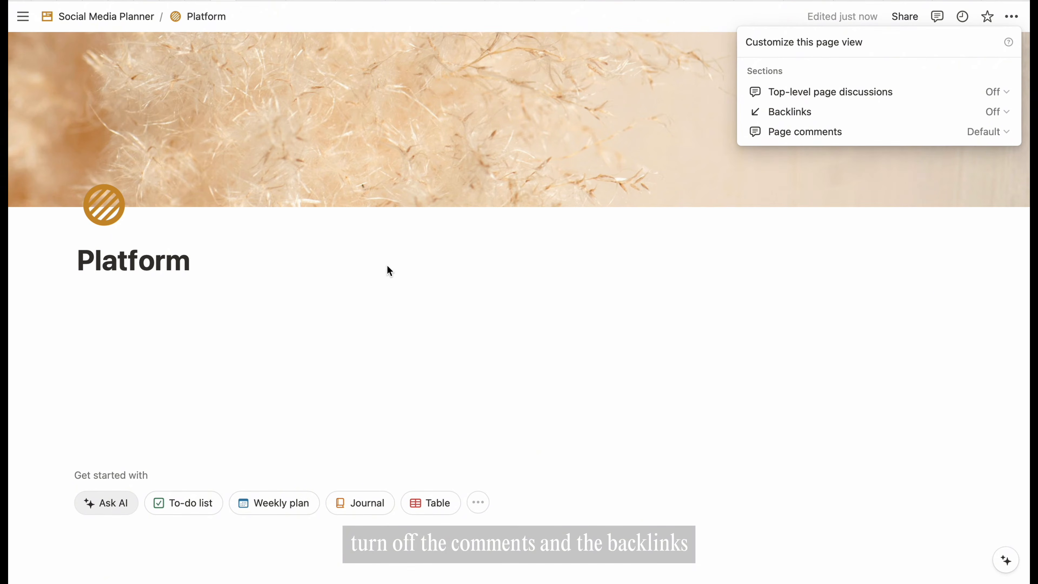
left_click(387, 269)
- Write the lines Platform, What are you going to share, and When are you going to share
type("Pl")
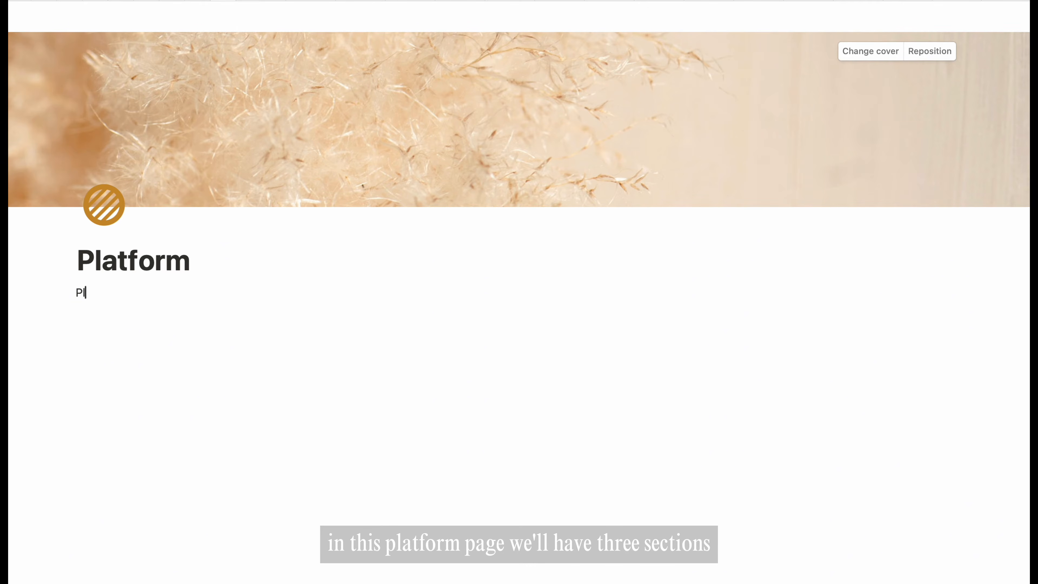
type("atform")
key("Return")
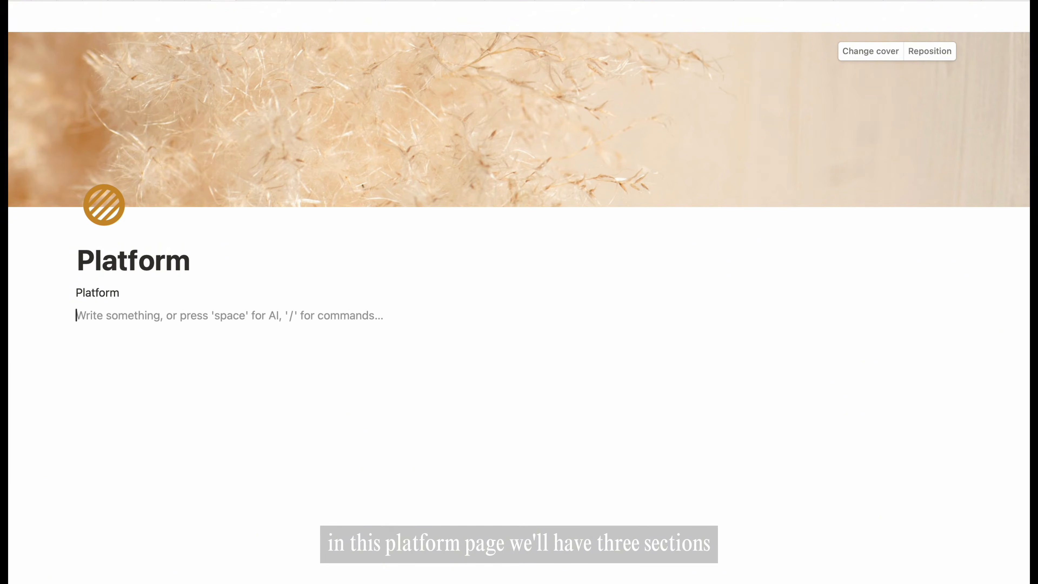
type("What are you go")
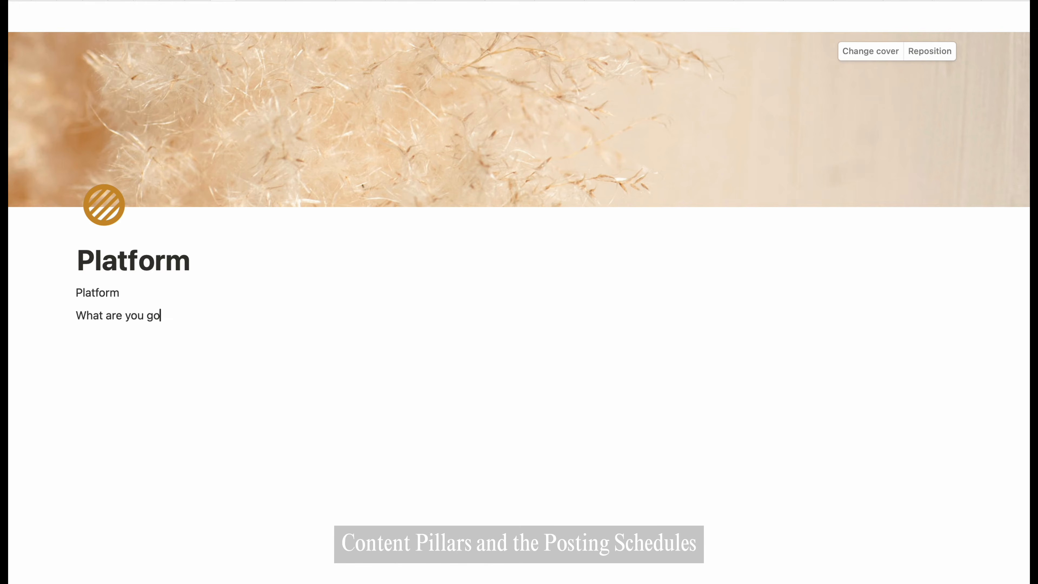
type("ing to share")
key("Return")
type("W")
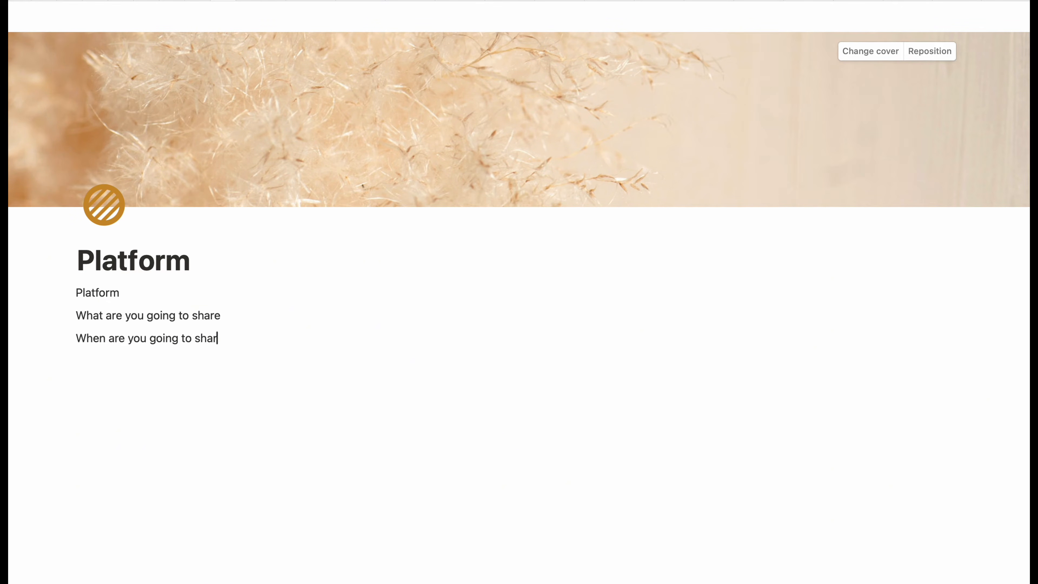
- Turn the three lines into Heading 2 and add an empty line under Platform
left_click_drag(132, 331, 66, 292)
left_click(67, 292)
mouse_move(163, 267)
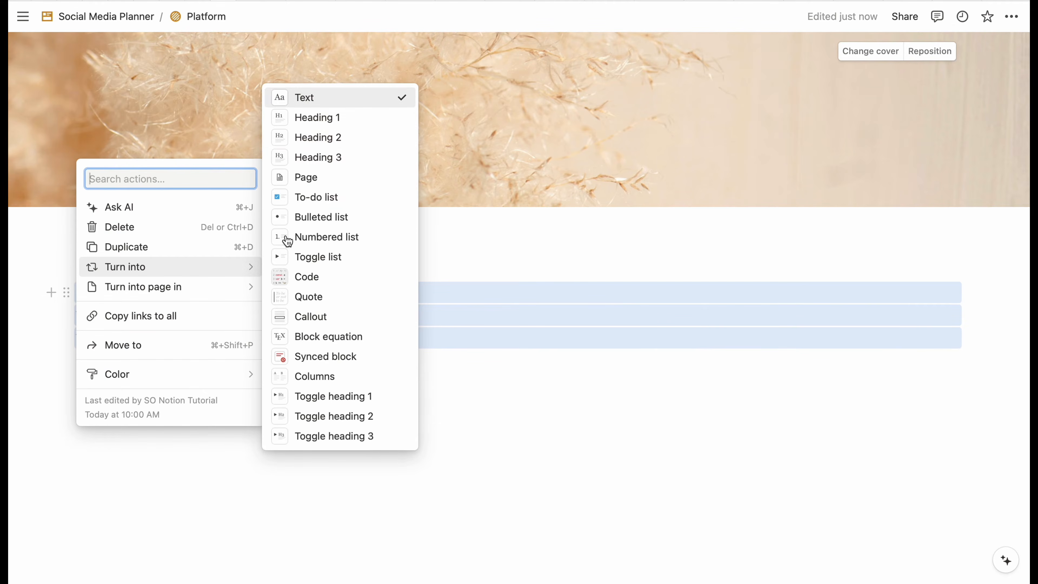
left_click(343, 139)
scroll(352, 329, "down", 1)
left_click(200, 290)
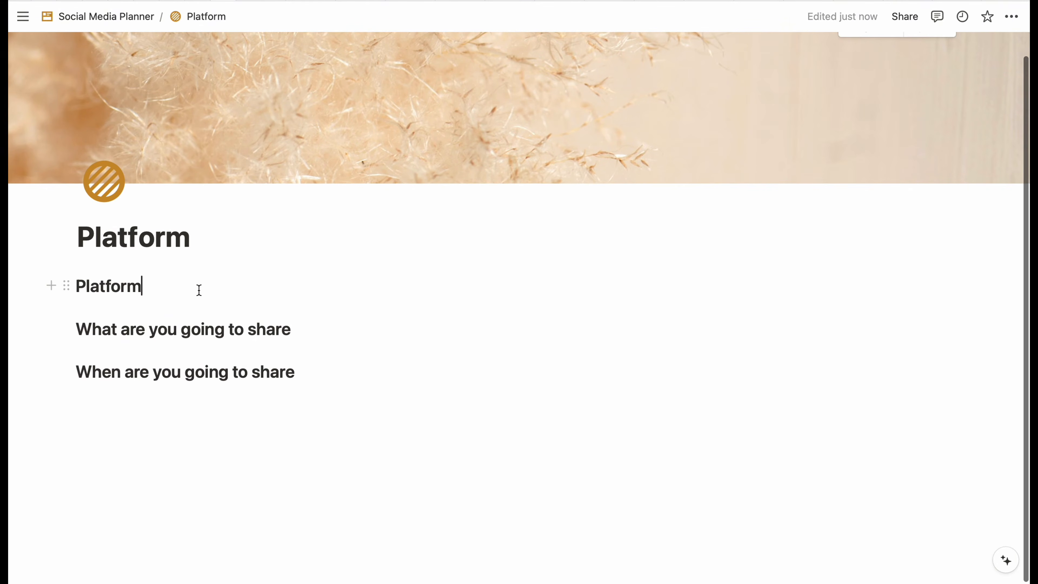
key("Return")
- Insert a new blank table database under Platform using /table
type("/table")
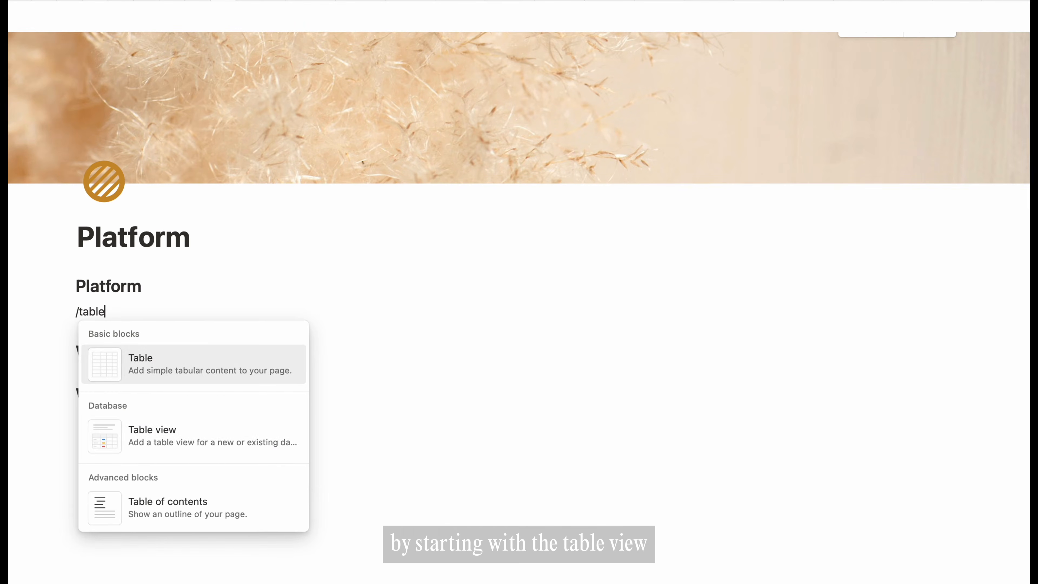
key("Down")
key("Return")
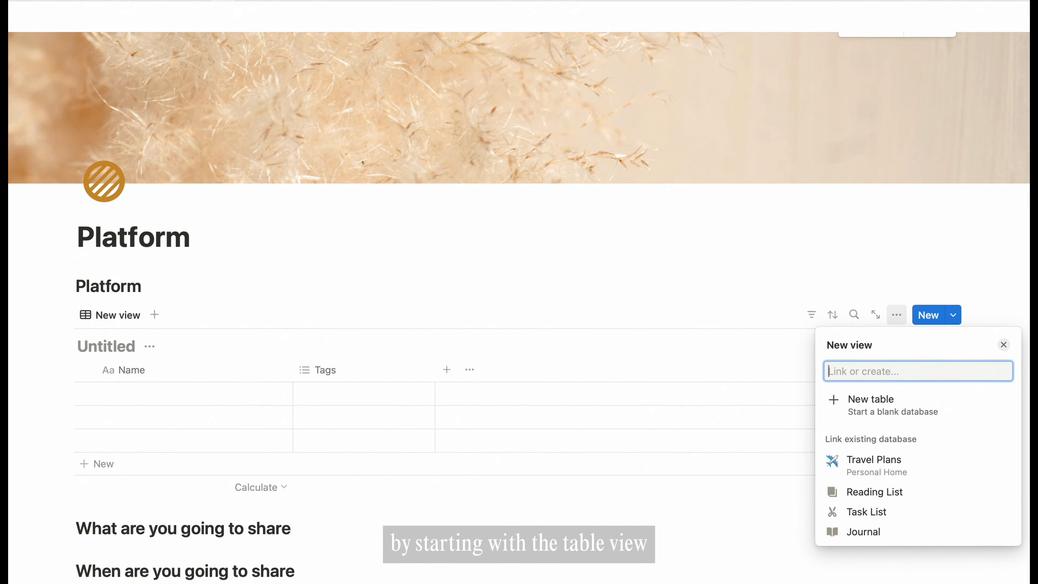
left_click(864, 407)
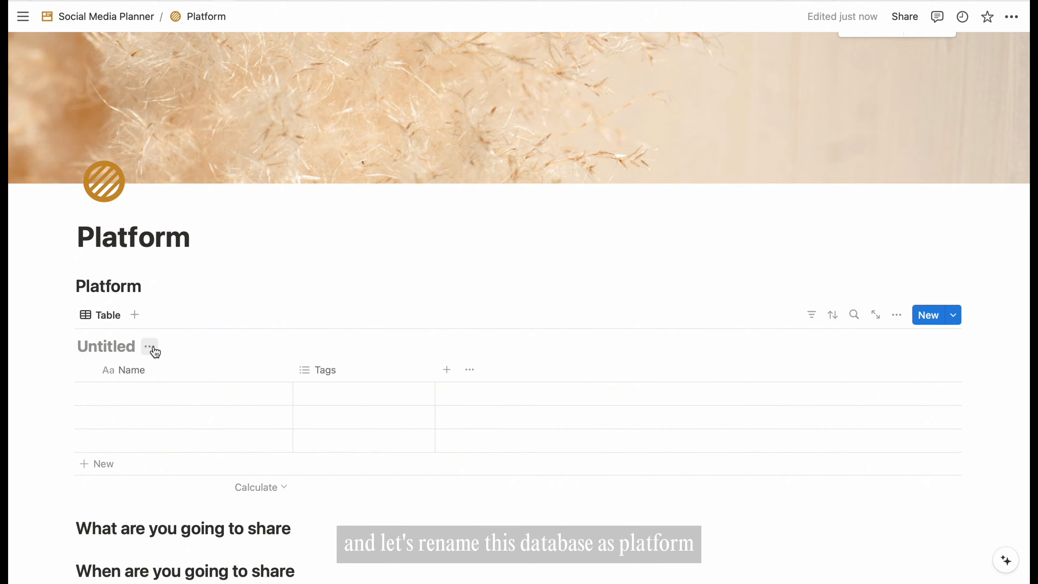
- Name the database Platform and hide its title
left_click(152, 347)
left_click(141, 394)
type("Platform")
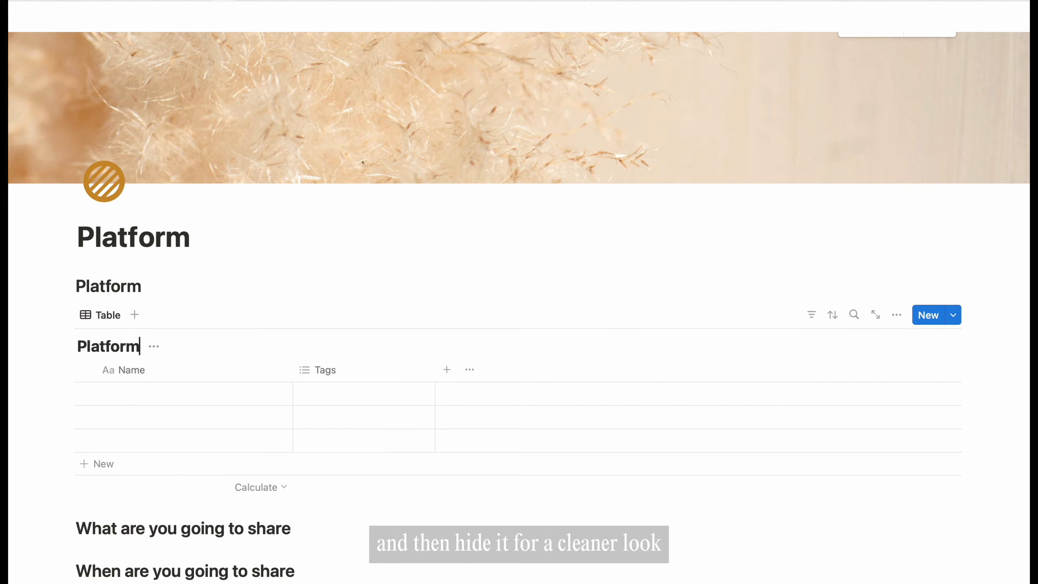
left_click(158, 350)
left_click(138, 421)
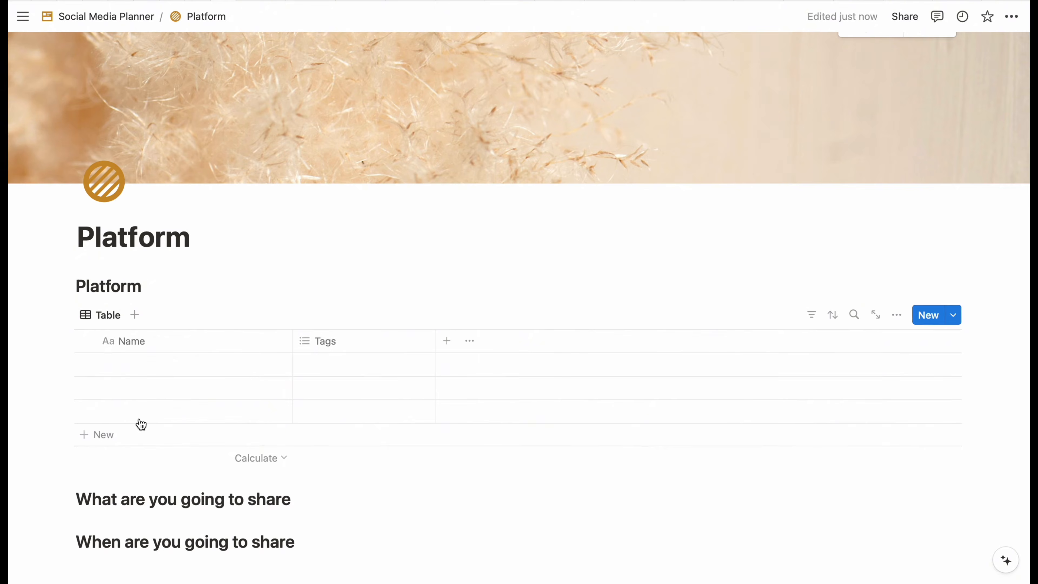
- Fill the rows with Instagram, TikTok and YouTube, and narrow the Name column
left_click(167, 368)
type("Instagram")
key("Return")
key("Down")
type("T")
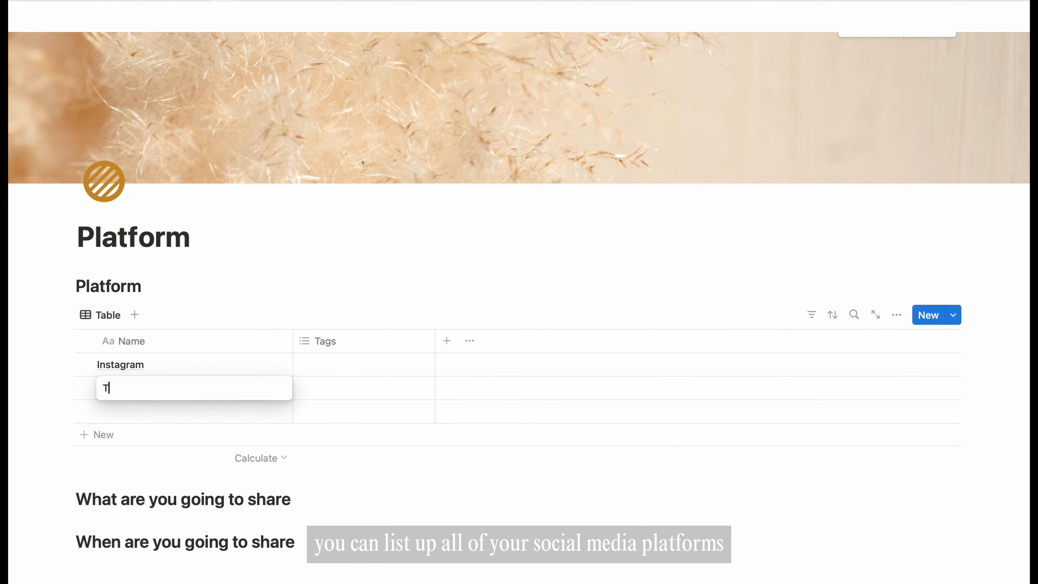
type("ikTok")
key("Return")
key("Down")
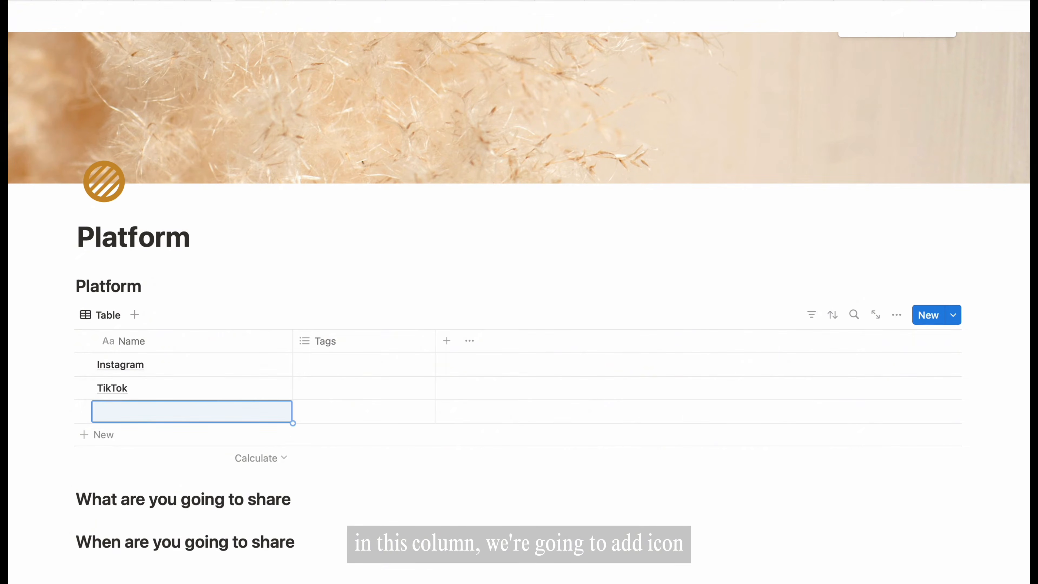
type("YouTube")
key("Return")
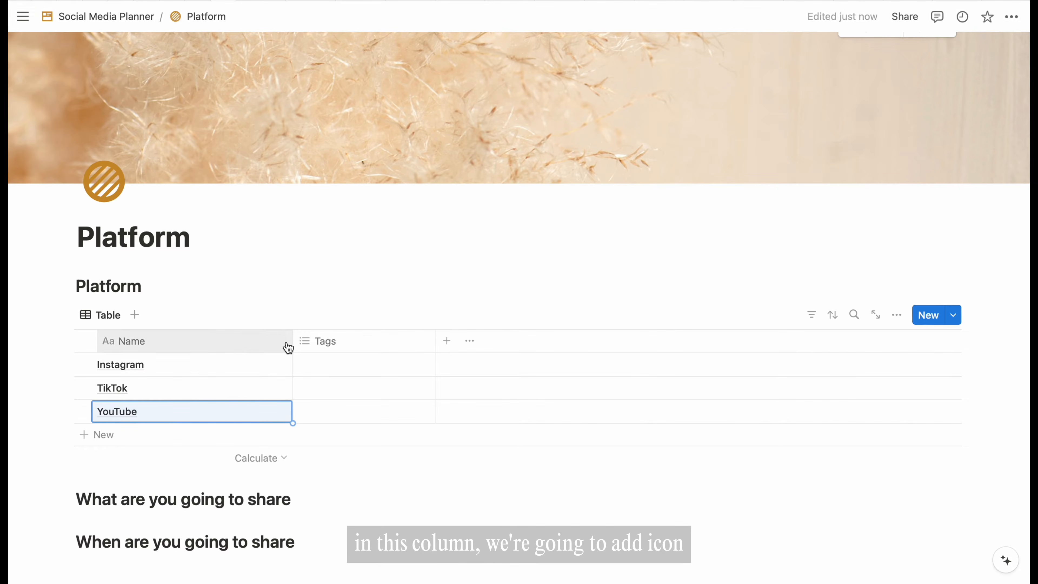
left_click_drag(292, 340, 224, 342)
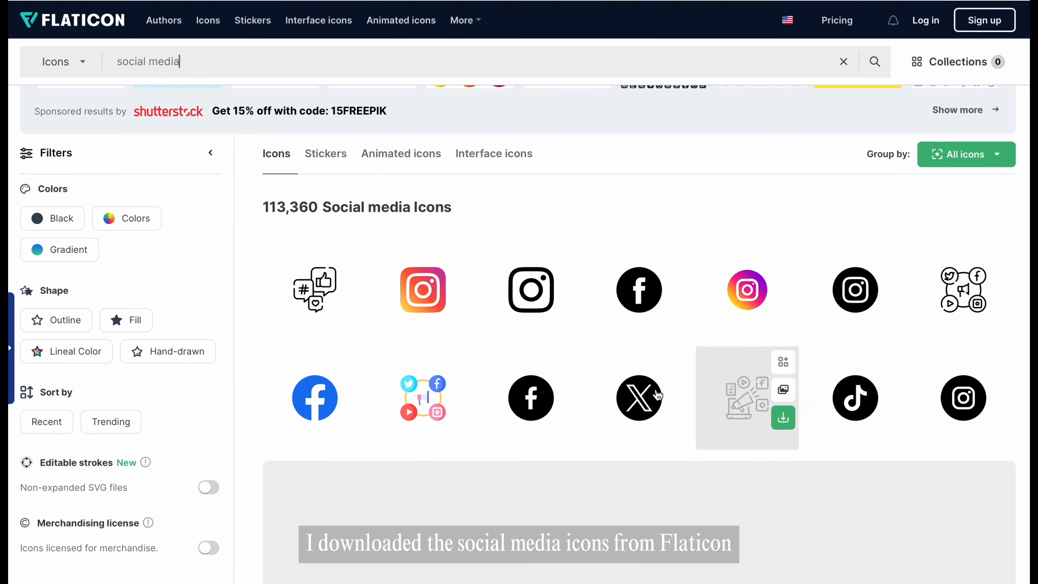
- Download the gradient Instagram icon from Flaticon as a PNG
left_click(751, 294)
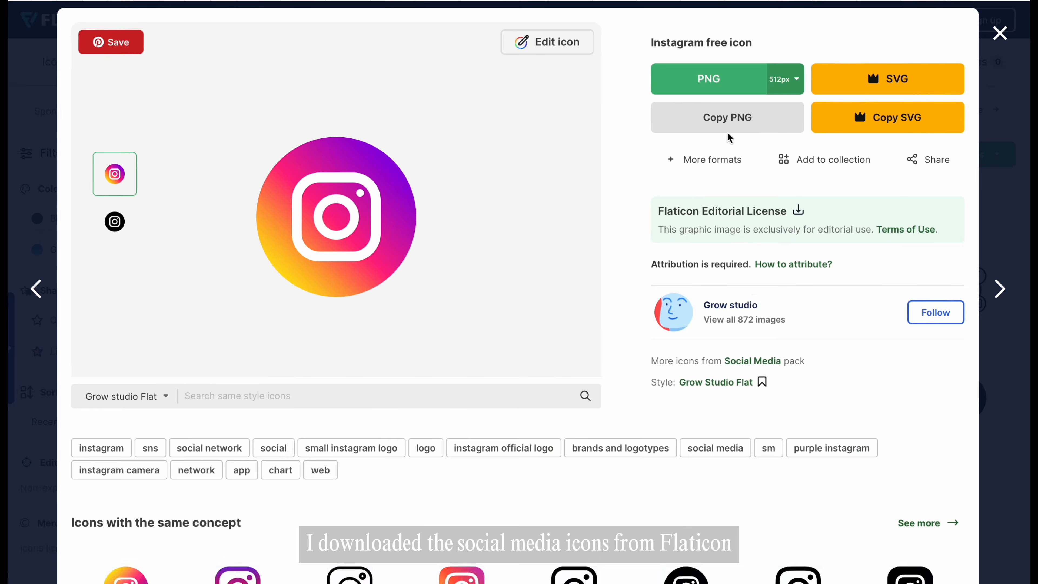
left_click(713, 82)
left_click(778, 291)
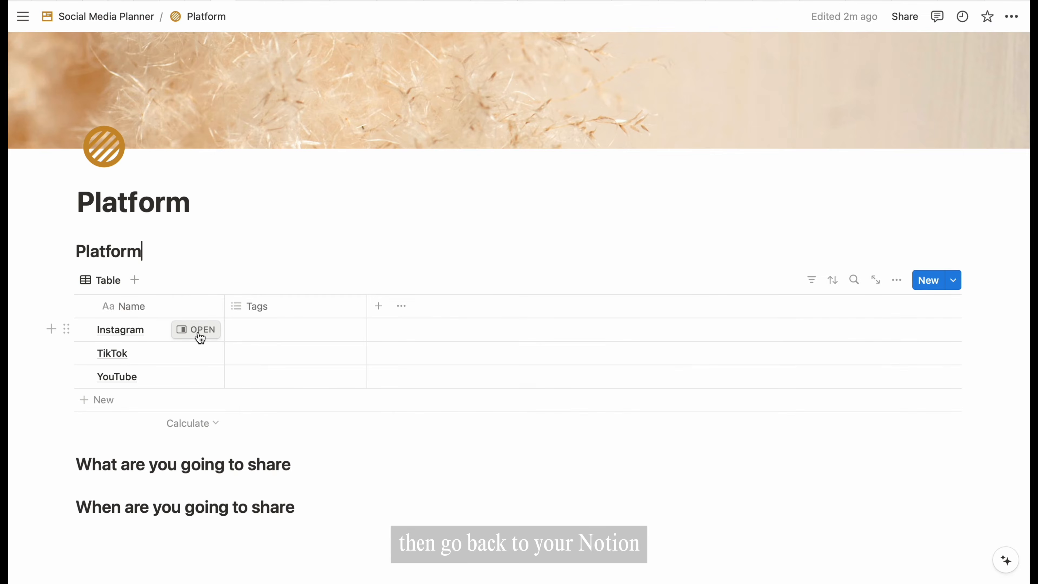
- Upload the Instagram logo as the Instagram row's icon
left_click(199, 333)
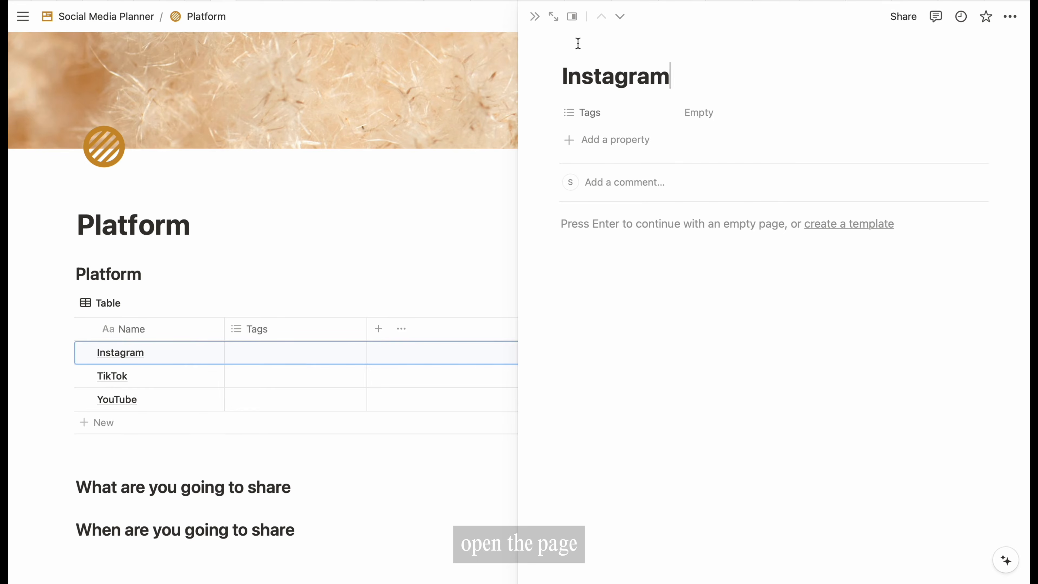
left_click(591, 44)
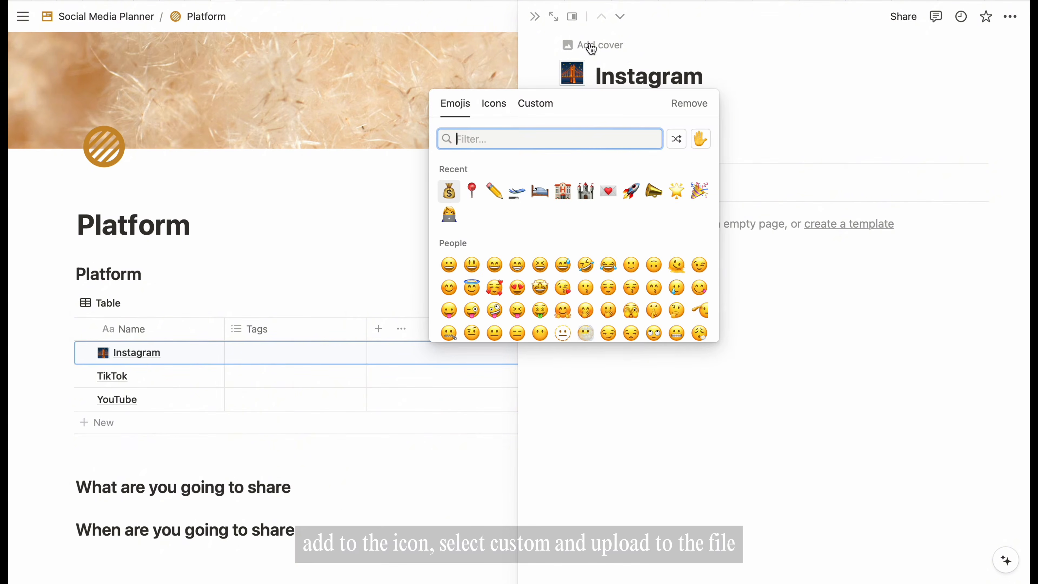
left_click(536, 104)
left_click(567, 176)
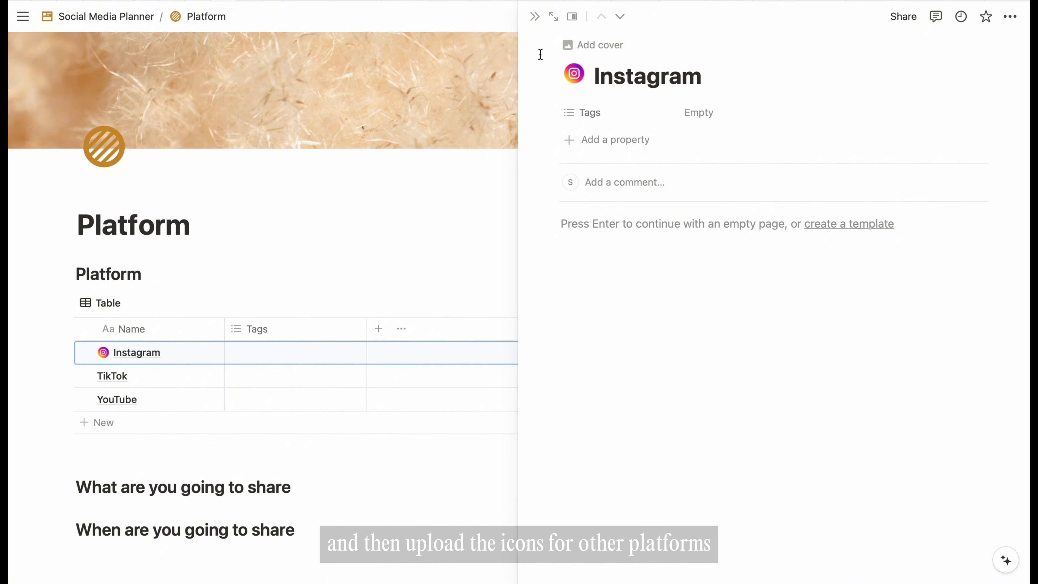
left_click(535, 17)
- Upload the TikTok logo as the TikTok row's icon
left_click(197, 353)
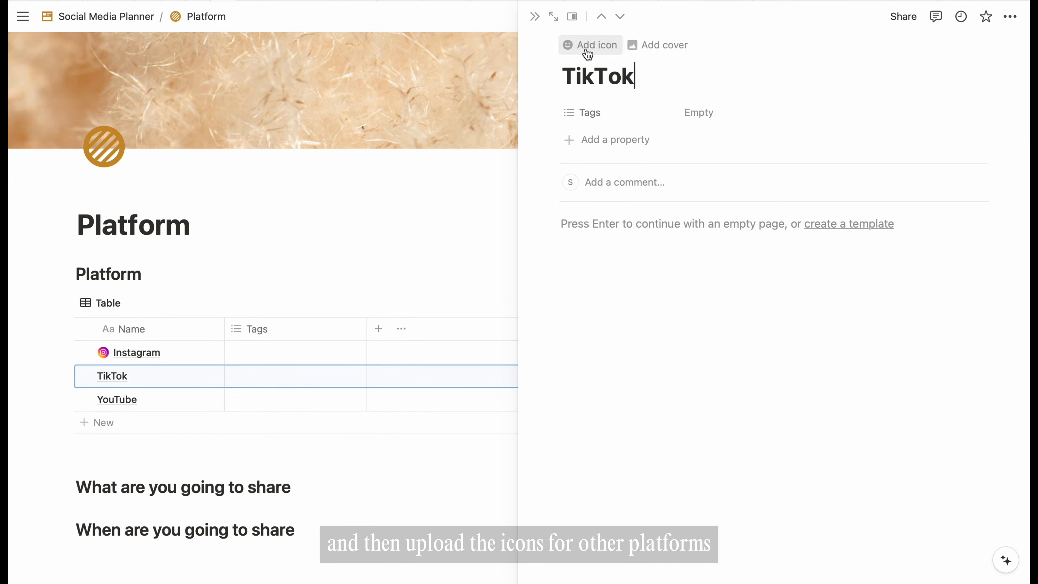
left_click(588, 46)
left_click(536, 103)
left_click(572, 181)
- Upload the YouTube logo as the YouTube row's icon
left_click(201, 400)
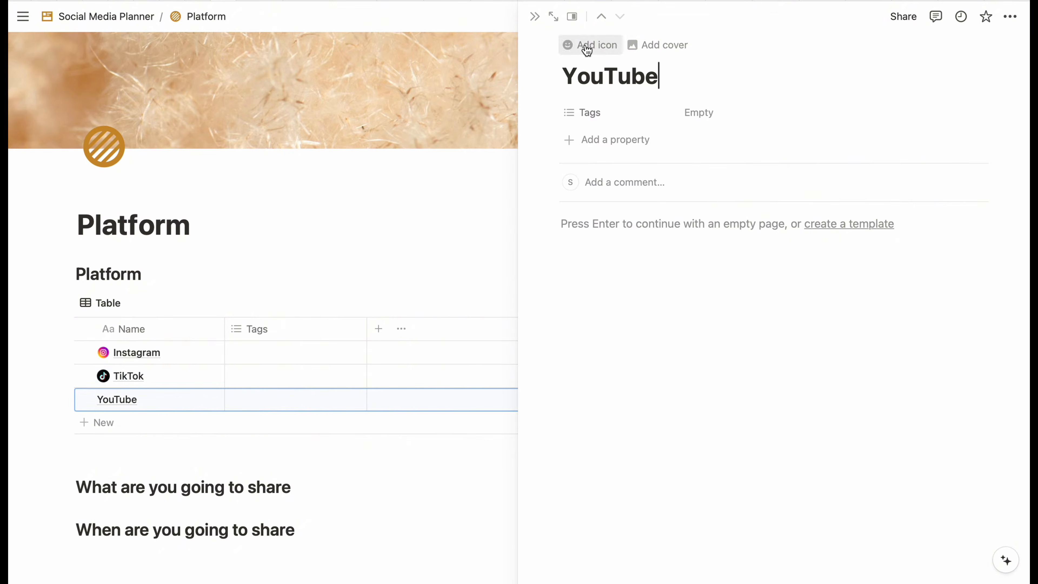
left_click(585, 46)
left_click(536, 103)
left_click(557, 177)
left_click(535, 17)
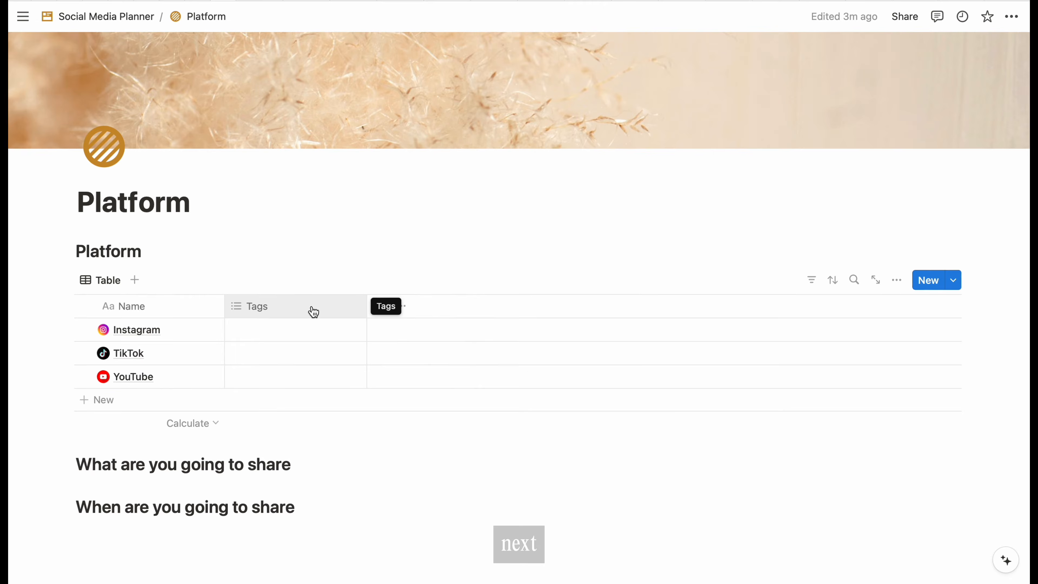
left_click(313, 311)
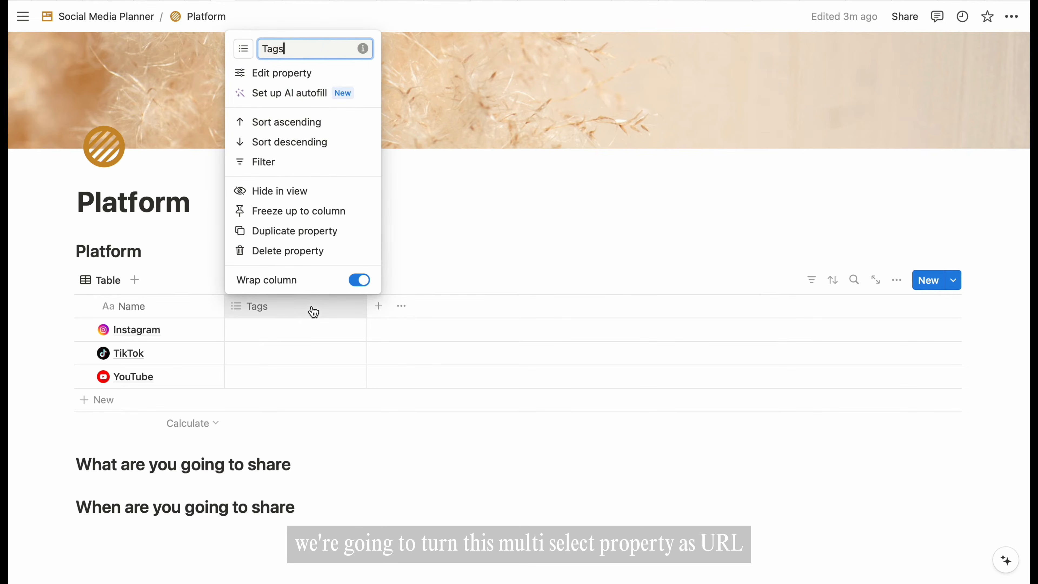
- Convert the Tags column into a URL property named Link
left_click(314, 74)
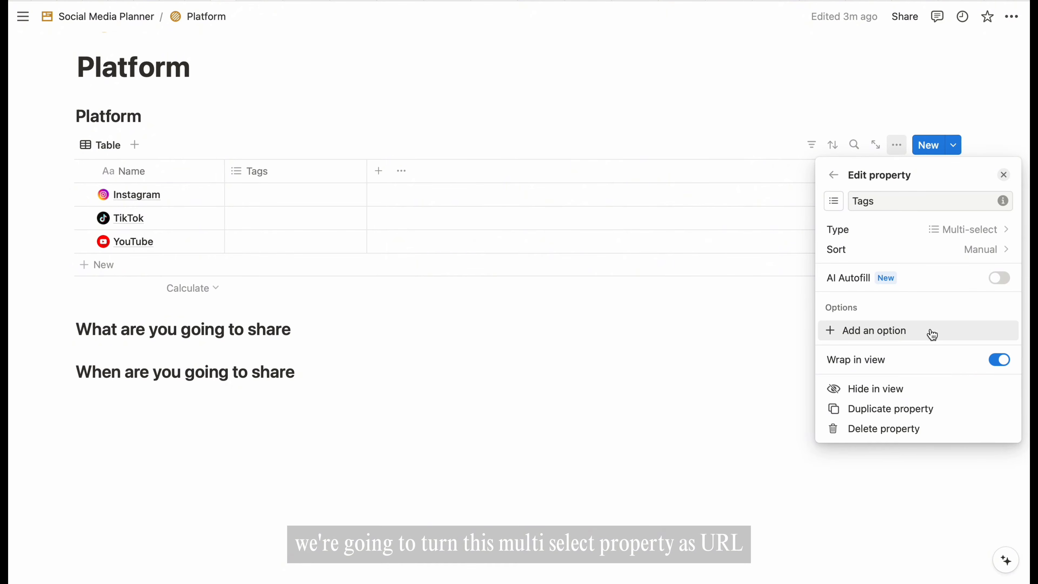
left_click(964, 230)
scroll(864, 507, "down", 3)
left_click(858, 491)
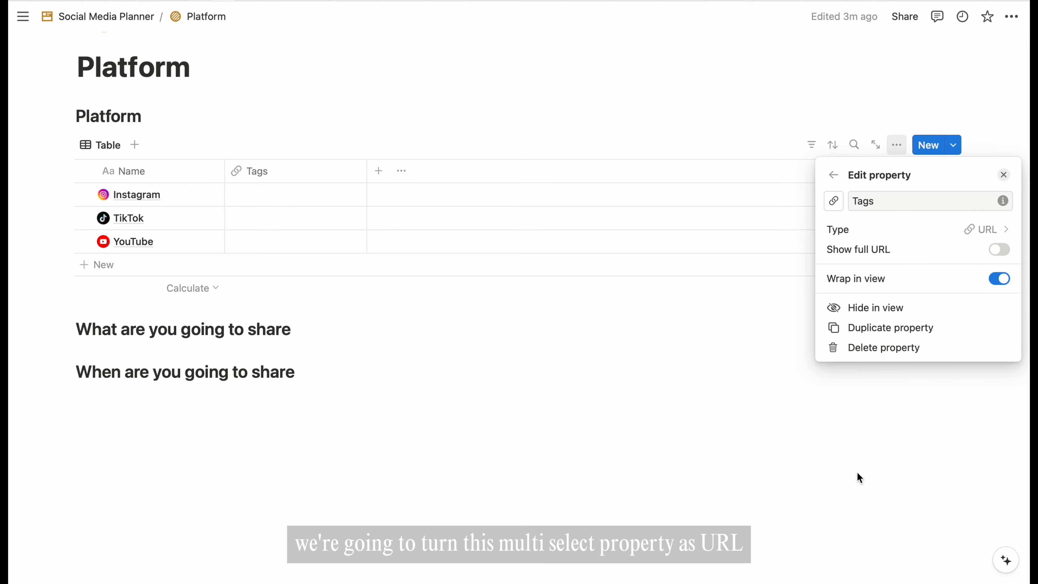
left_click(883, 200)
key("BackSpace")
key("BackSpace")
key("BackSpace")
key("BackSpace")
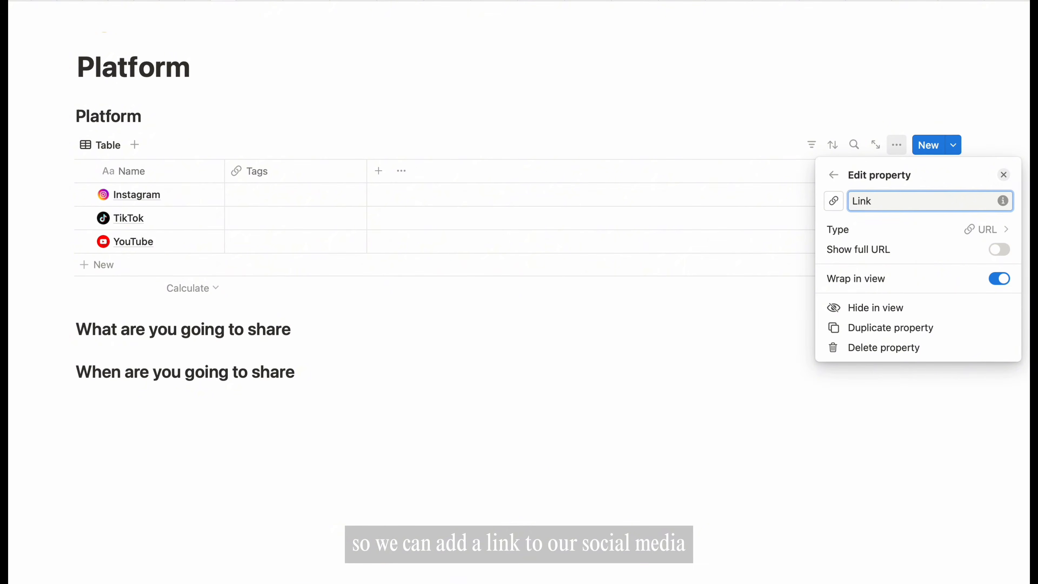
left_click(795, 110)
- Enter instagram.com/ and tiktok.com/ as the Instagram and TikTok links
left_click(310, 195)
type("instagram.com/")
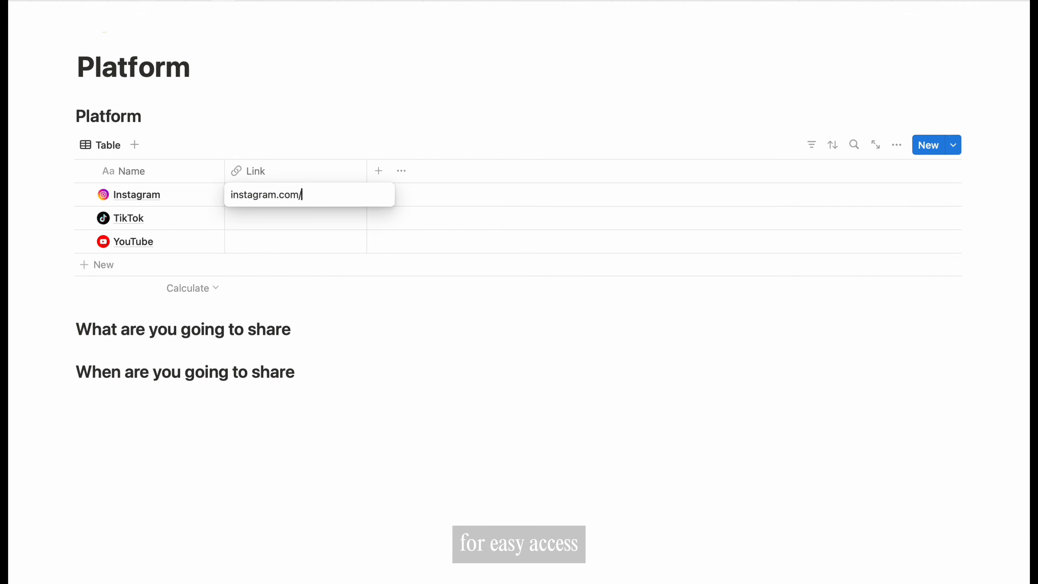
key("Return")
key("super+c")
key("Down")
key("super+v")
key("Return")
key("Left")
key("Left")
key("Left")
key("Left")
type("k")
key("Return")
key("Down")
- Enter youtube.com/ as the YouTube row's link
key("Return")
type("y")
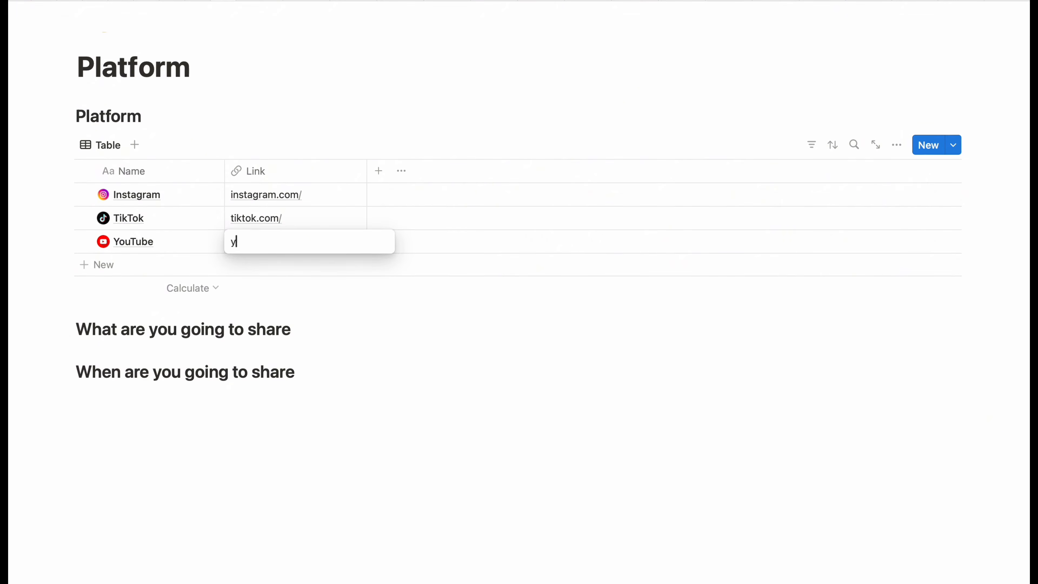
key("BackSpace")
key("Escape")
key("Up")
key("super+c")
key("Down")
key("super+v")
key("Return")
key("Left")
key("Left")
key("Left")
key("Left")
key("Left")
key("BackSpace")
key("BackSpace")
key("BackSpace")
key("BackSpace")
key("BackSpace")
key("BackSpace")
type("youtube")
key("Return")
left_click(409, 327)
- Add a Checkbox property named Active to the Platform table
left_click(379, 172)
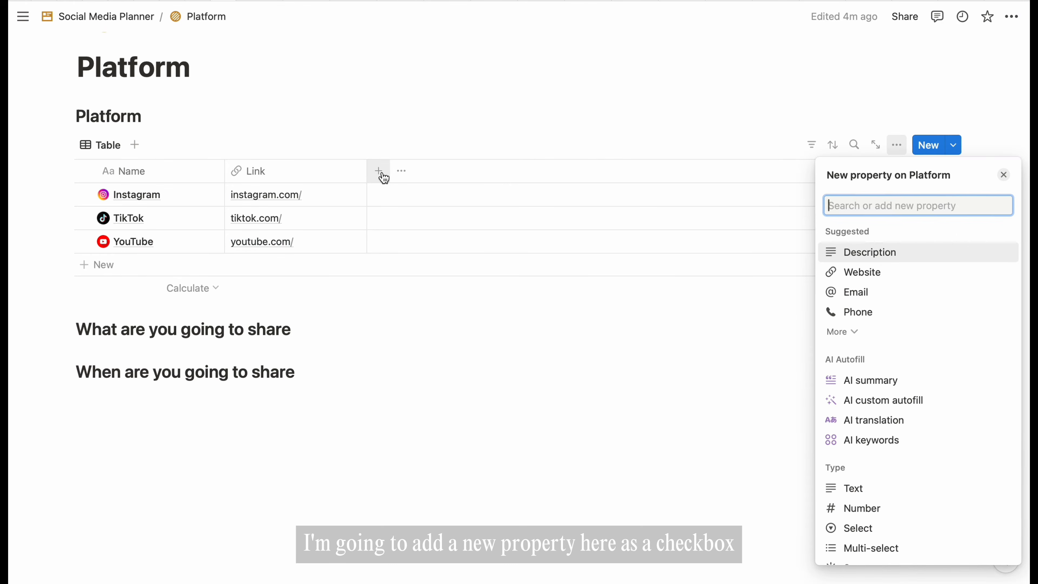
scroll(880, 396, "down", 5)
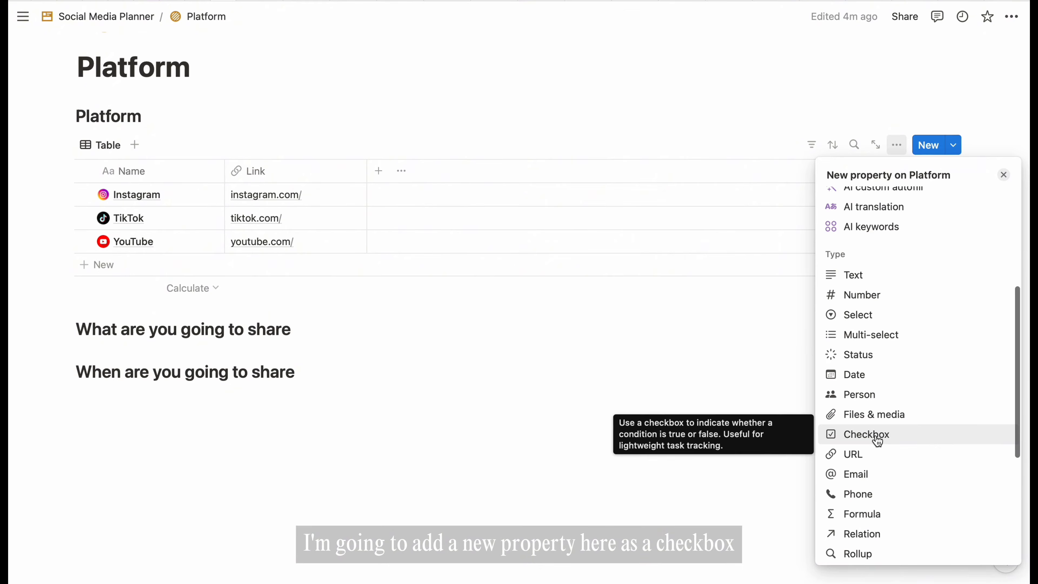
left_click(876, 436)
key("BackSpace")
key("BackSpace")
key("BackSpace")
key("BackSpace")
key("BackSpace")
key("BackSpace")
key("BackSpace")
key("BackSpace")
type("Active")
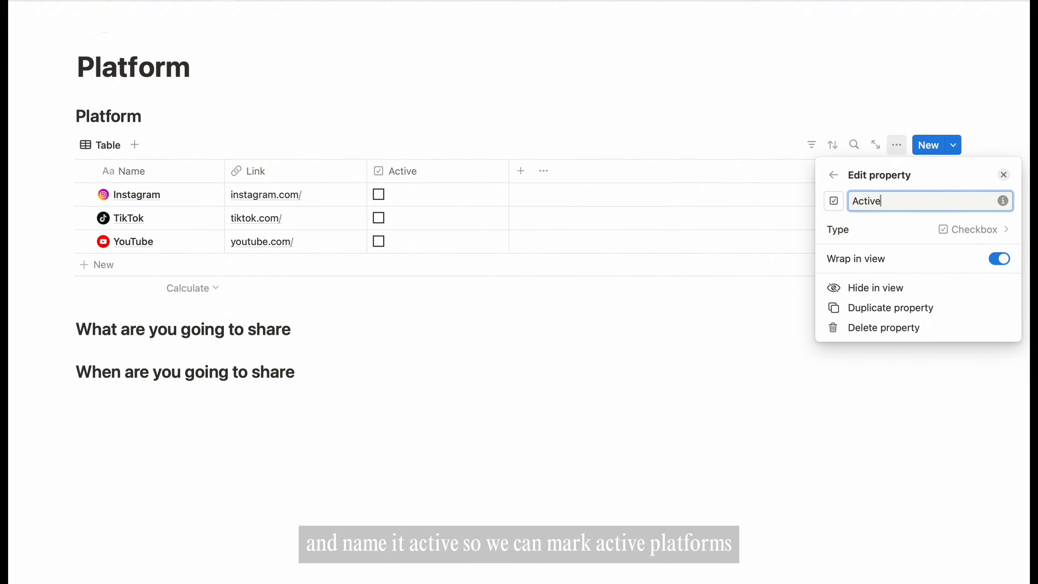
left_click(638, 350)
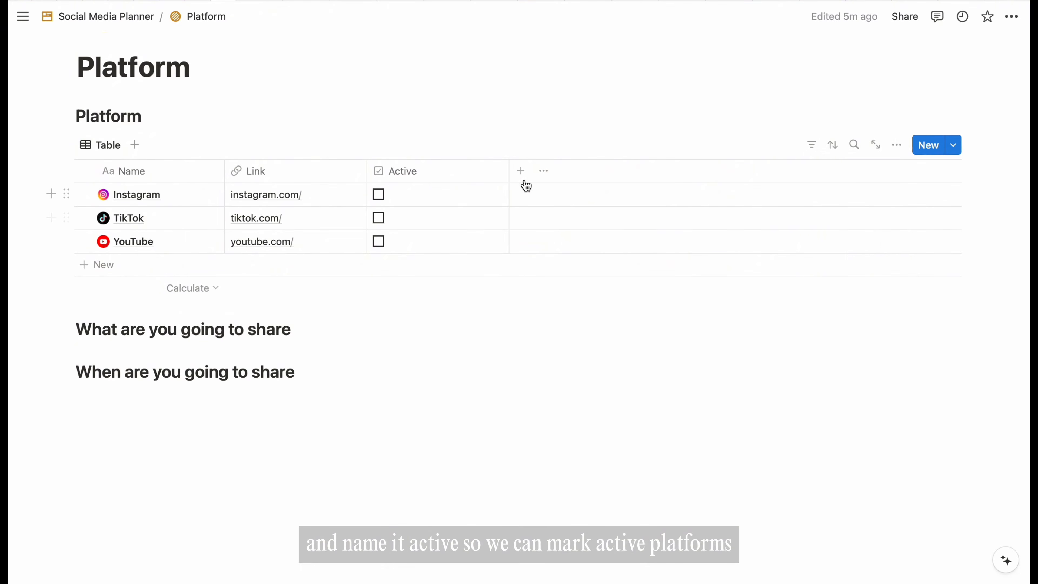
- Tick Active for Instagram, TikTok and YouTube
left_click(379, 196)
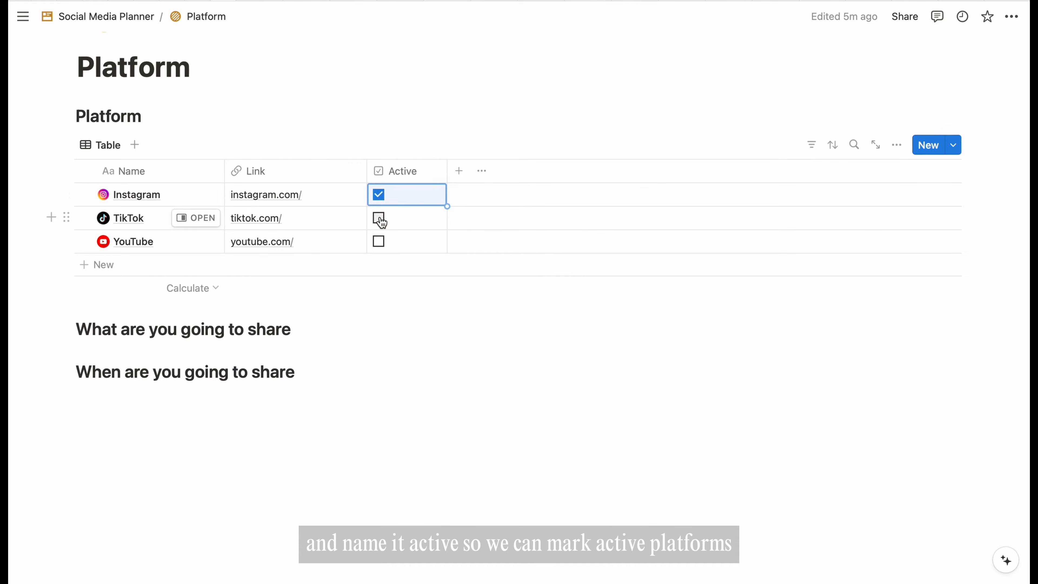
left_click(380, 218)
left_click(379, 241)
left_click(436, 387)
left_click(331, 329)
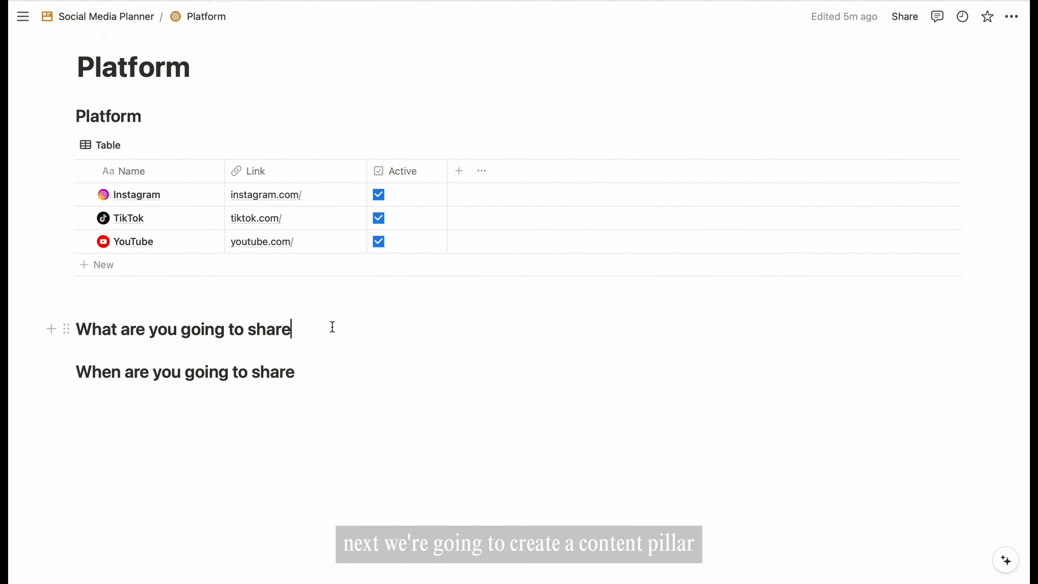
- Insert a new blank inline table below the What heading using /table
key("Return")
type("/table")
key("Down")
key("Return")
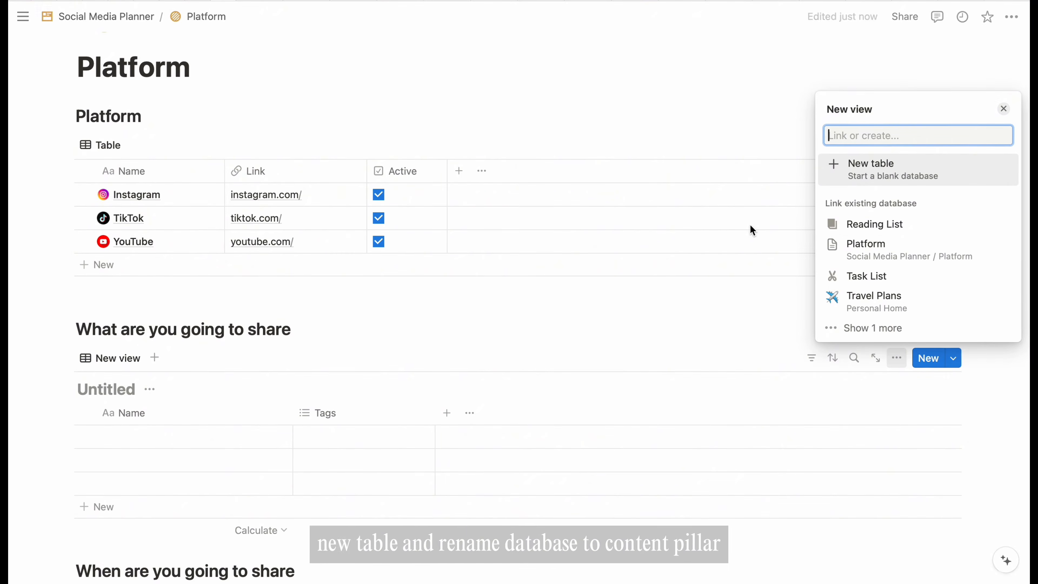
left_click(884, 172)
- Title the table Content Pillar and hide its title
left_click(149, 389)
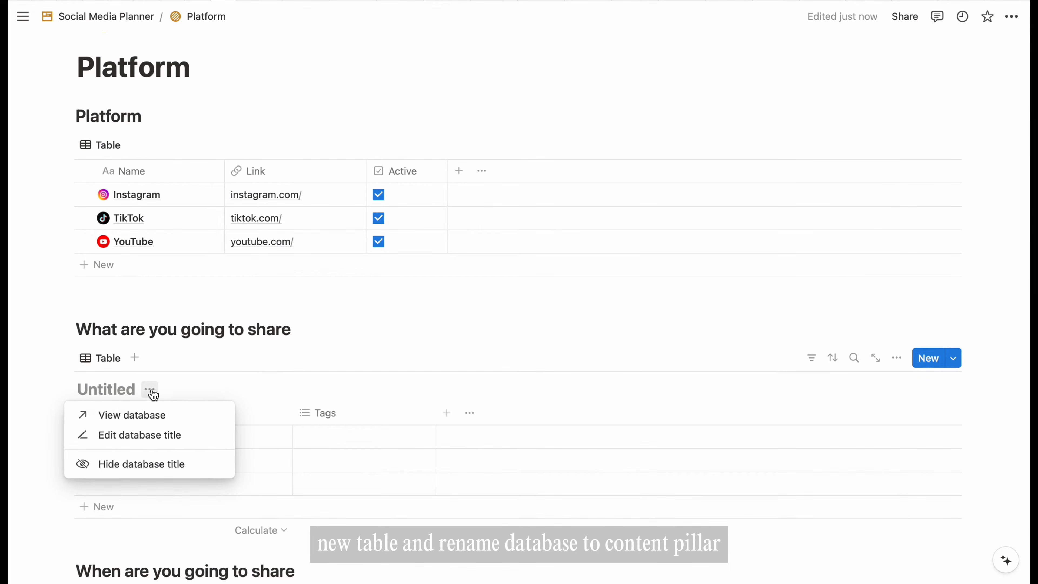
left_click(143, 434)
type("Content Pillar")
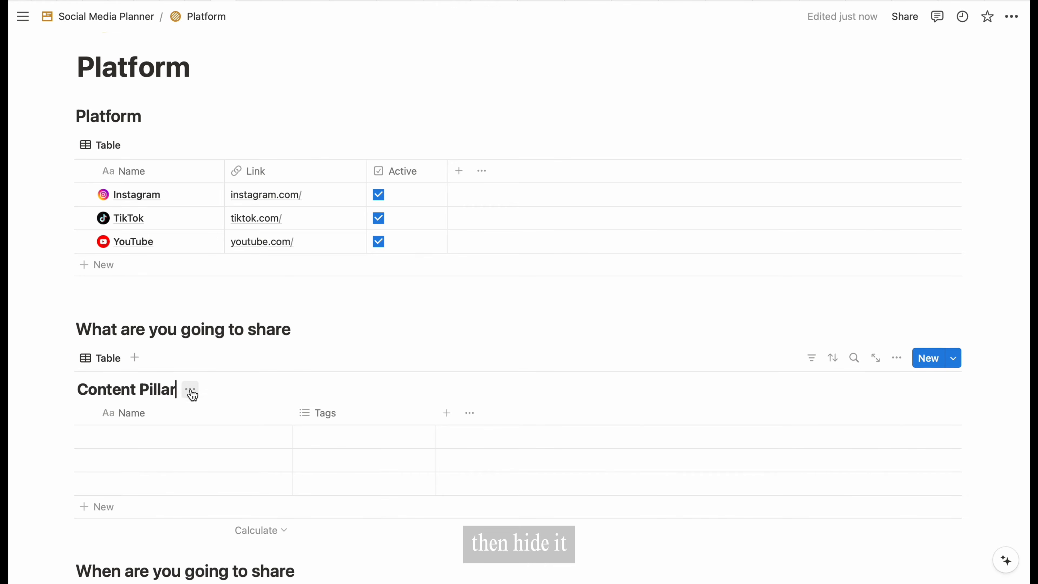
left_click(193, 395)
left_click(178, 464)
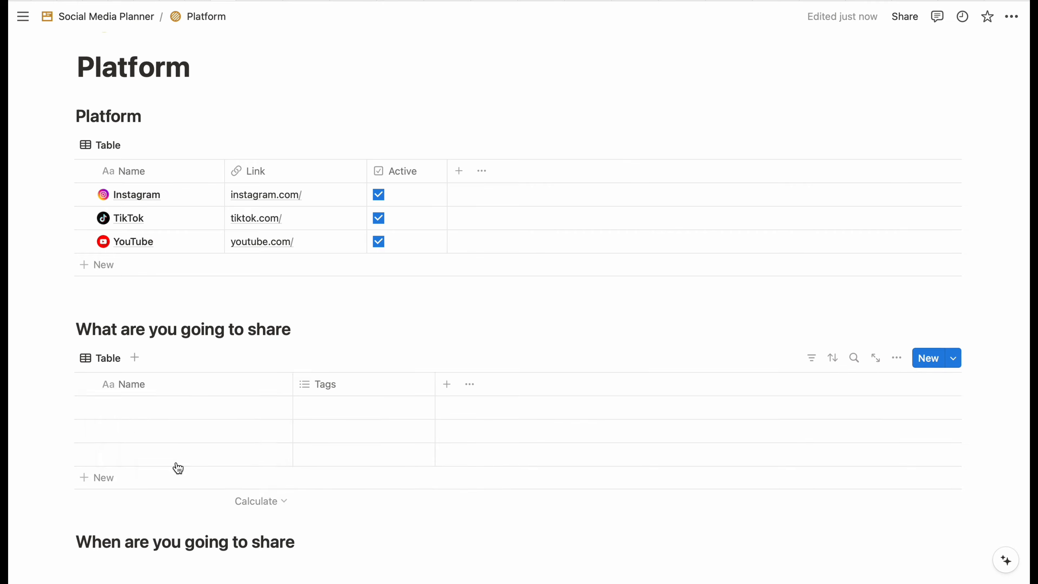
- Add rows Aesthetic Vlog, Day in My Life and Travel
left_click(190, 414)
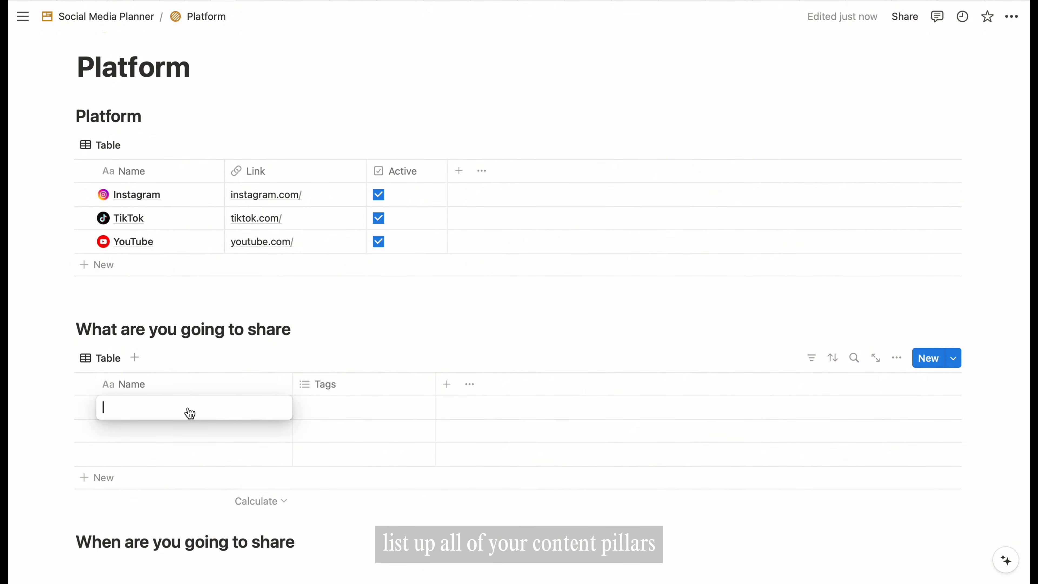
type("Aesthetic Vlo")
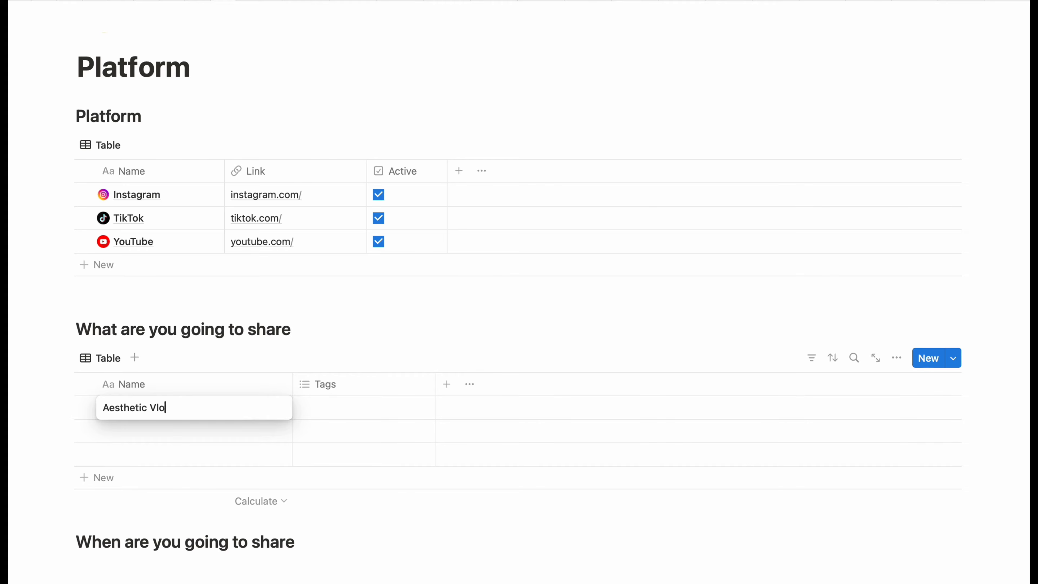
type("g")
key("Return")
type("Day in")
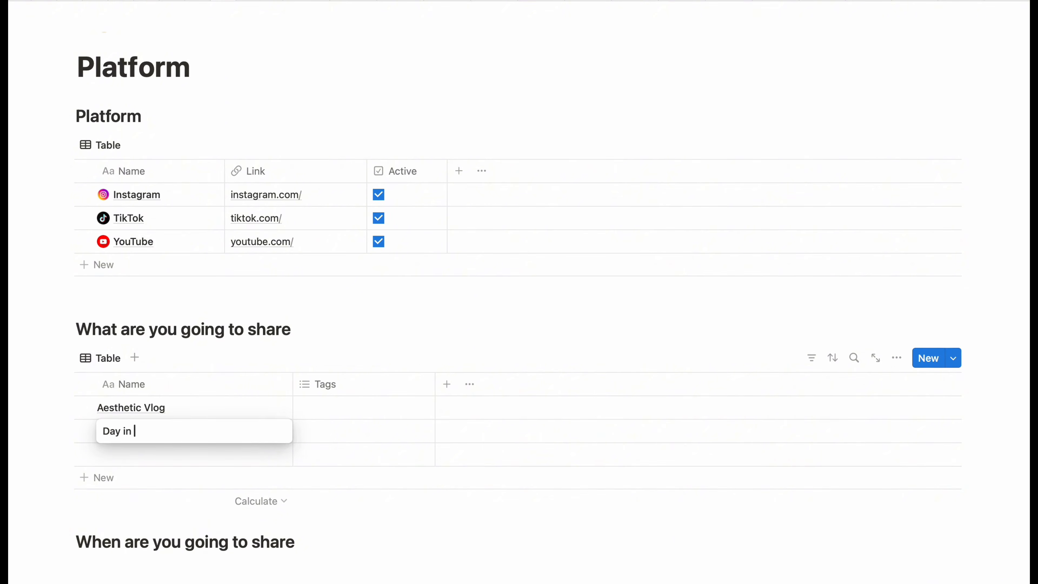
type(" My Life")
key("Return")
type("Tra")
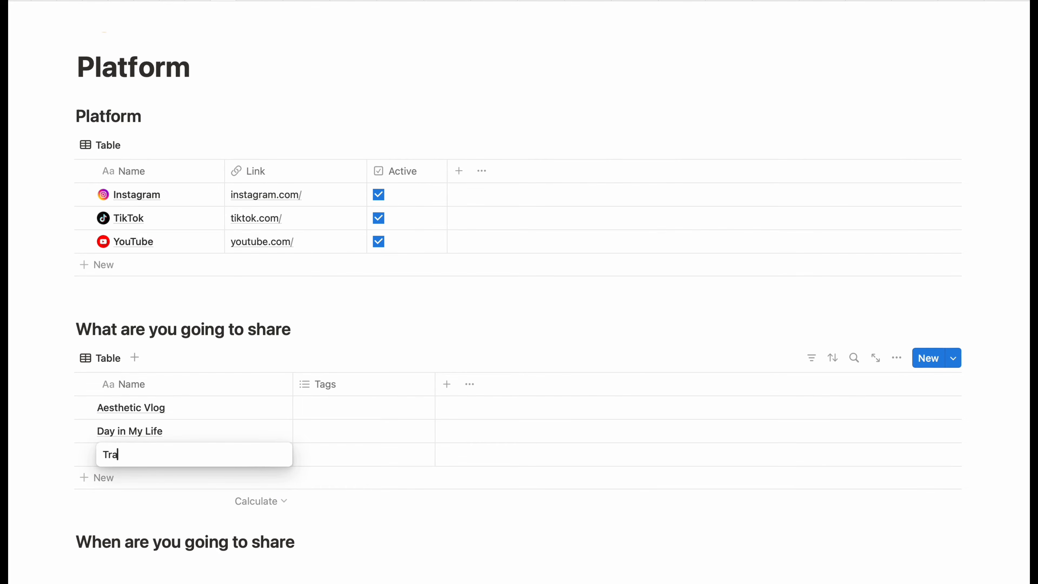
type("vel")
key("Escape")
- Give all three rows a diamond icon and narrow the Name column
left_click(84, 454)
left_click(84, 431)
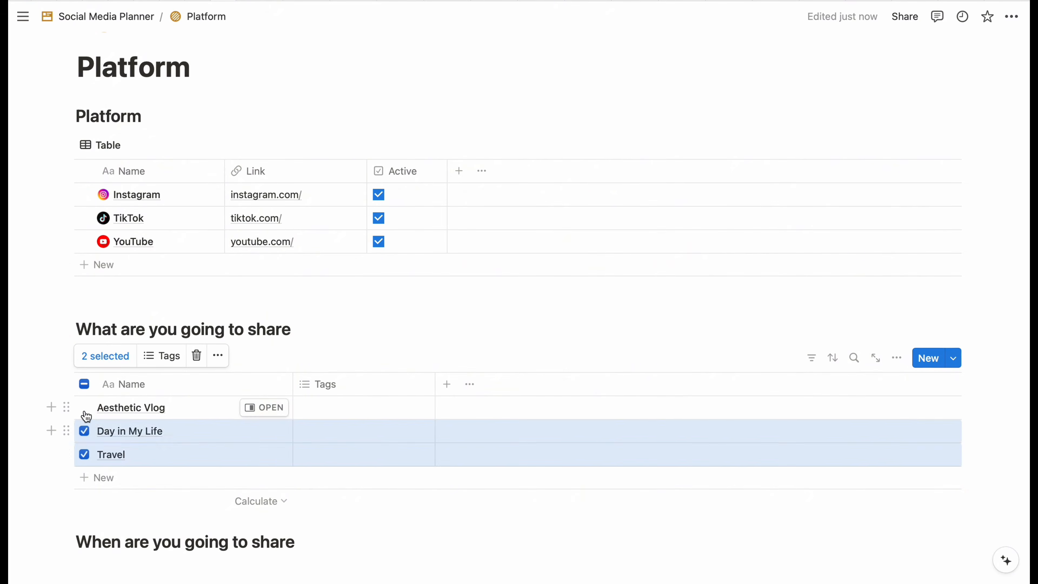
left_click(84, 407)
left_click(217, 355)
left_click(255, 531)
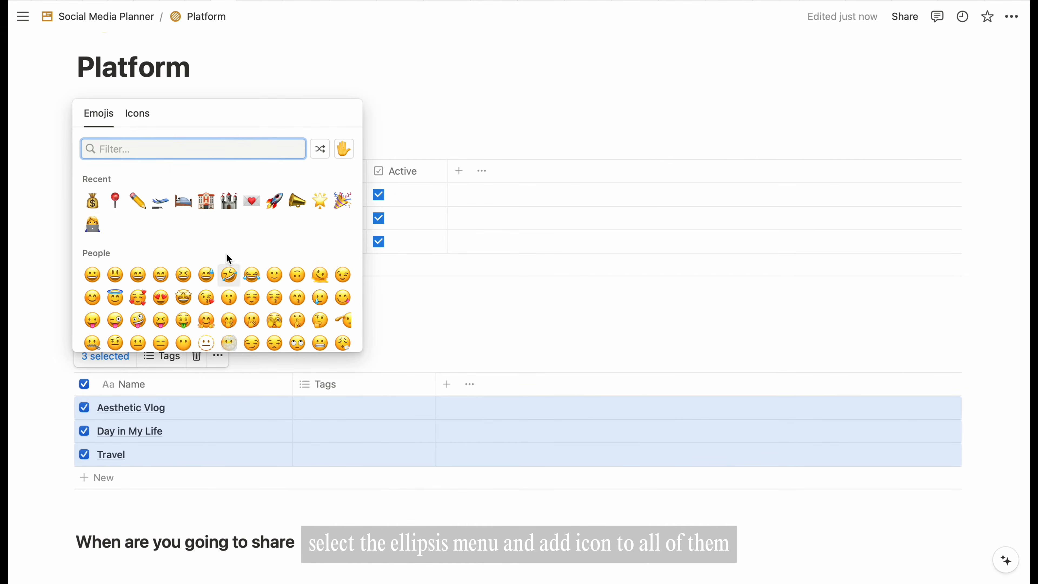
left_click(137, 114)
type("diamond")
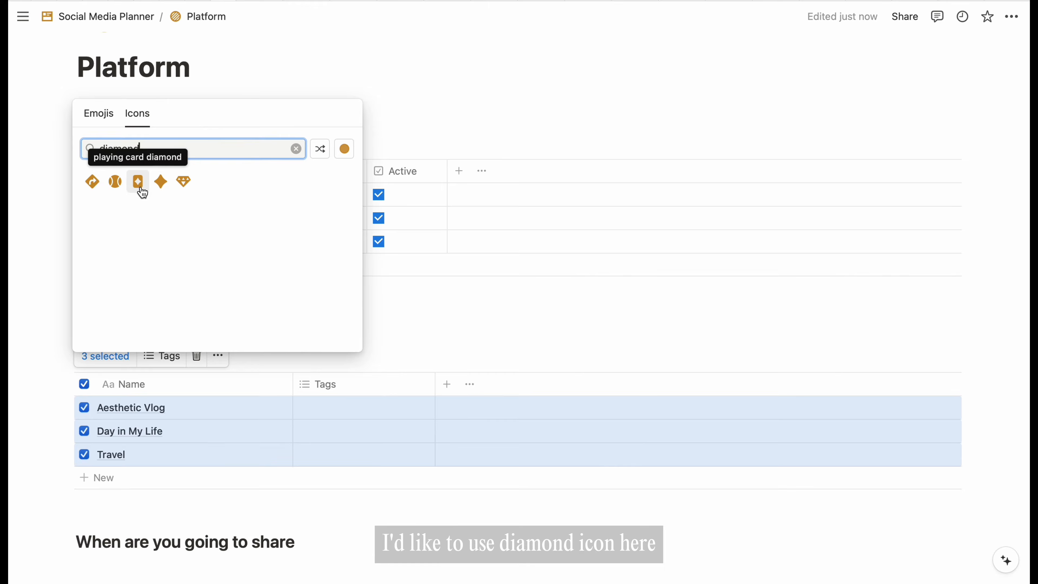
left_click(160, 181)
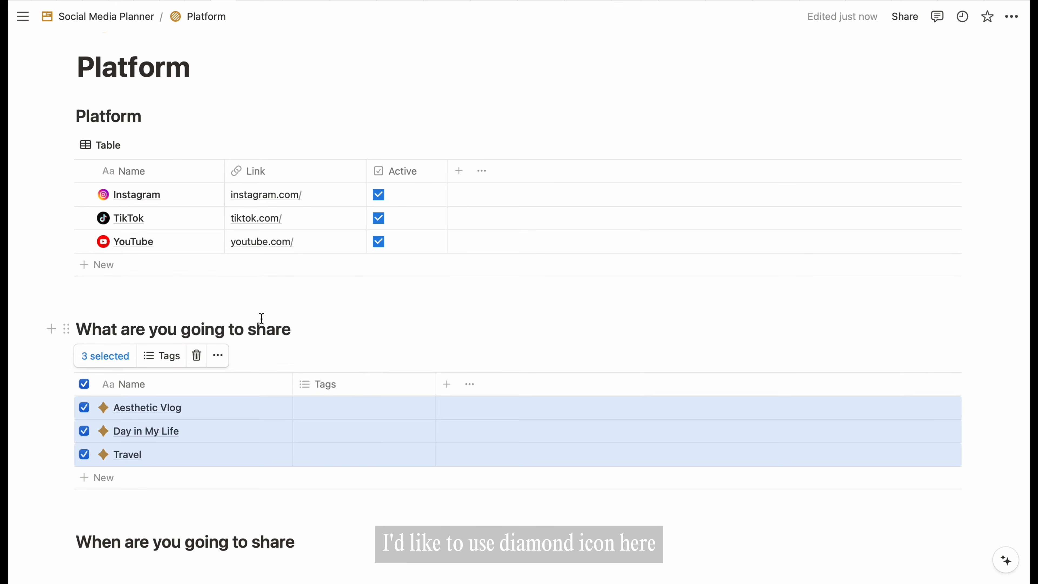
left_click(301, 323)
left_click_drag(292, 386, 241, 385)
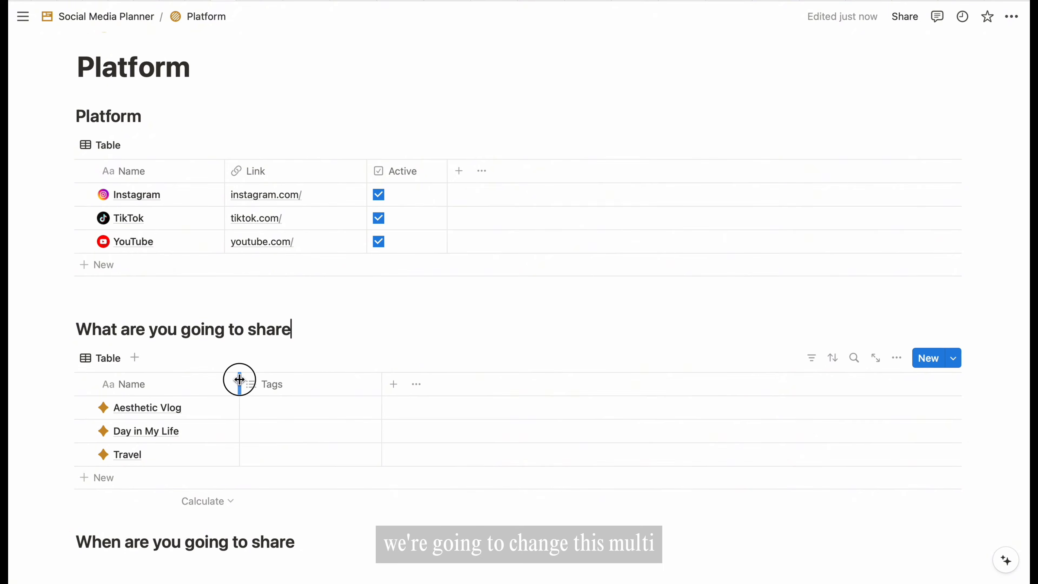
- Turn Tags into a Content topic text property with a lightning icon and begin Aesthetic Vlog's notes
left_click(308, 386)
left_click(325, 154)
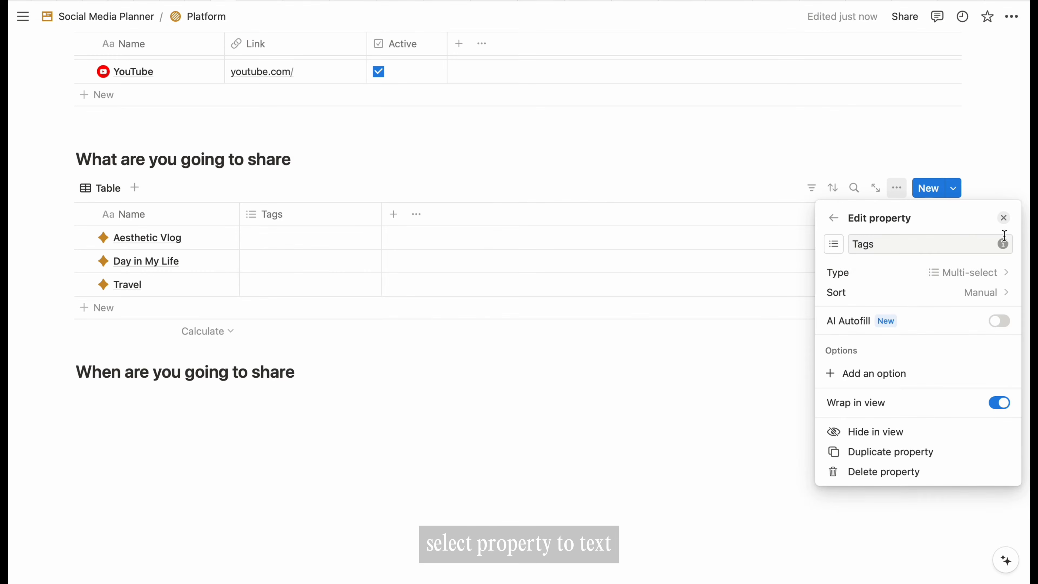
left_click(971, 271)
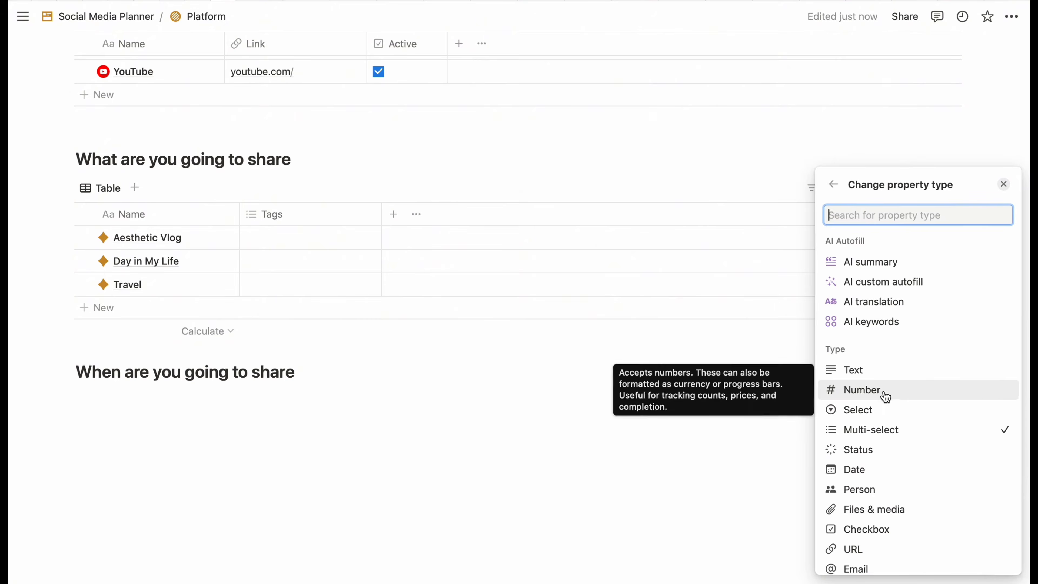
left_click(865, 369)
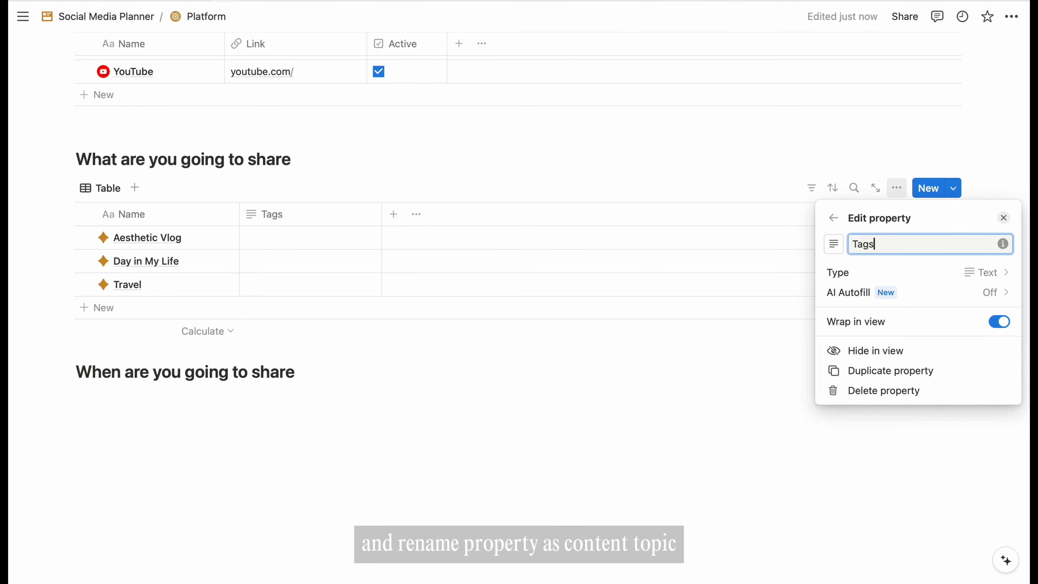
key("BackSpace")
key("BackSpace")
key("BackSpace")
key("BackSpace")
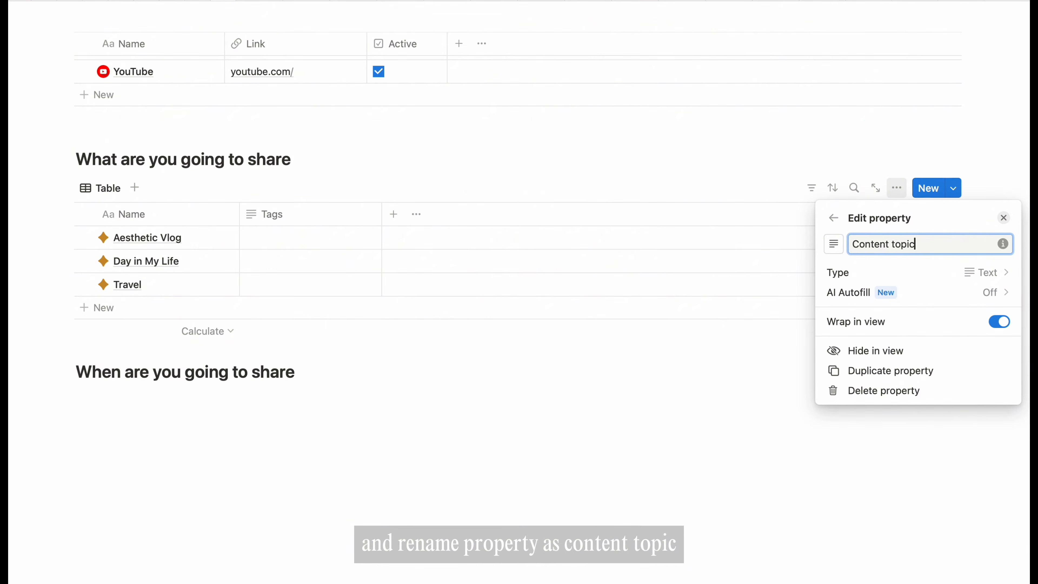
left_click(833, 244)
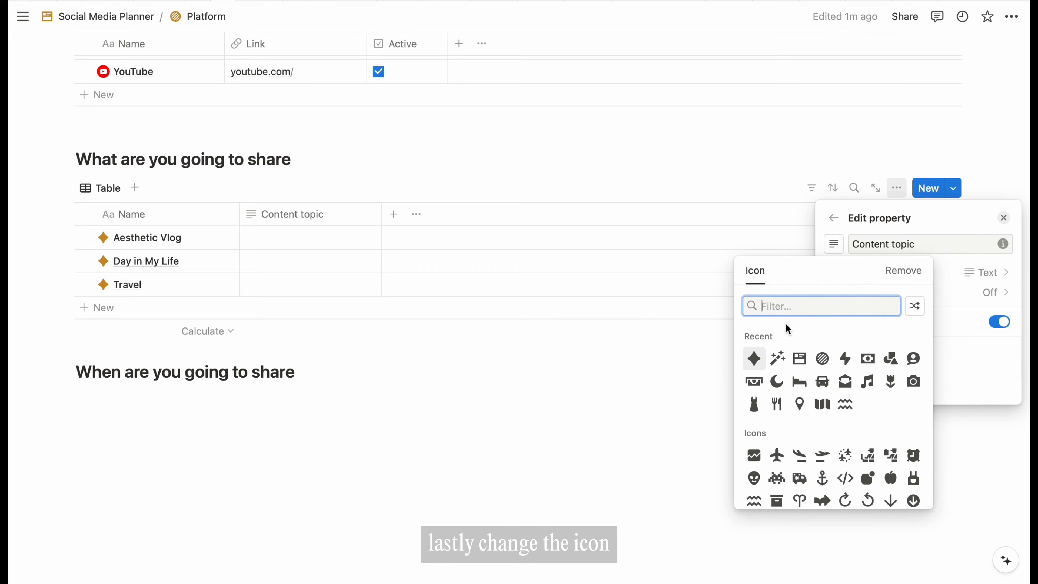
left_click(847, 362)
left_click(1003, 218)
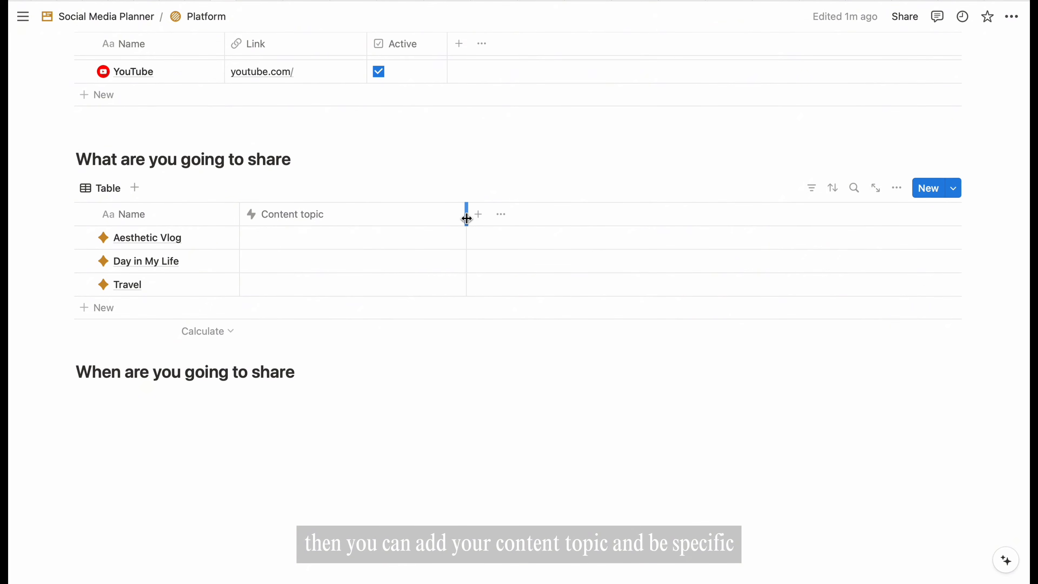
left_click(440, 236)
type("- ")
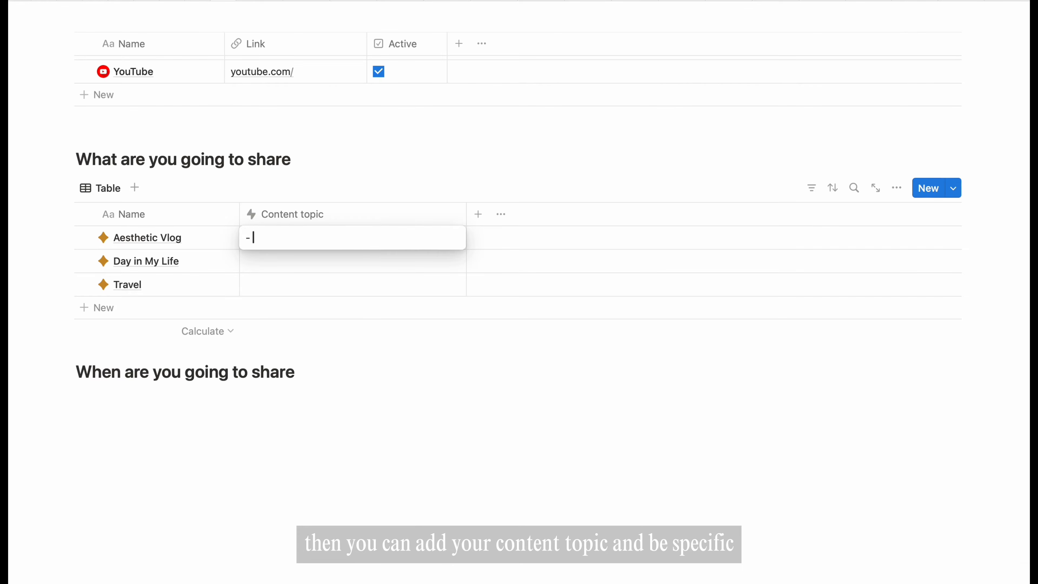
type("Visual aesthetic: Sharing vi")
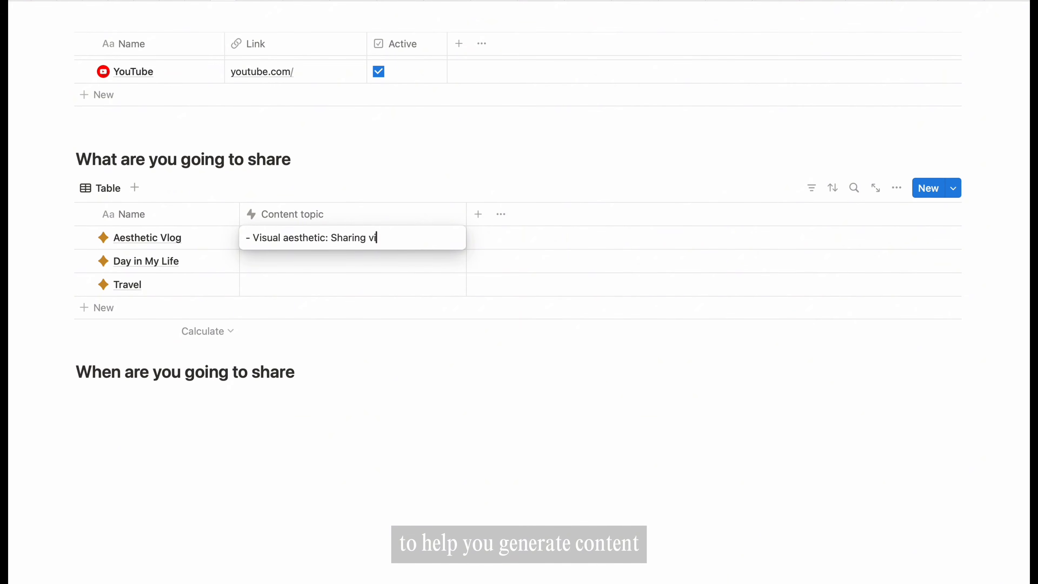
type("sually pleasing moments and setups, like home decor and scenic views.")
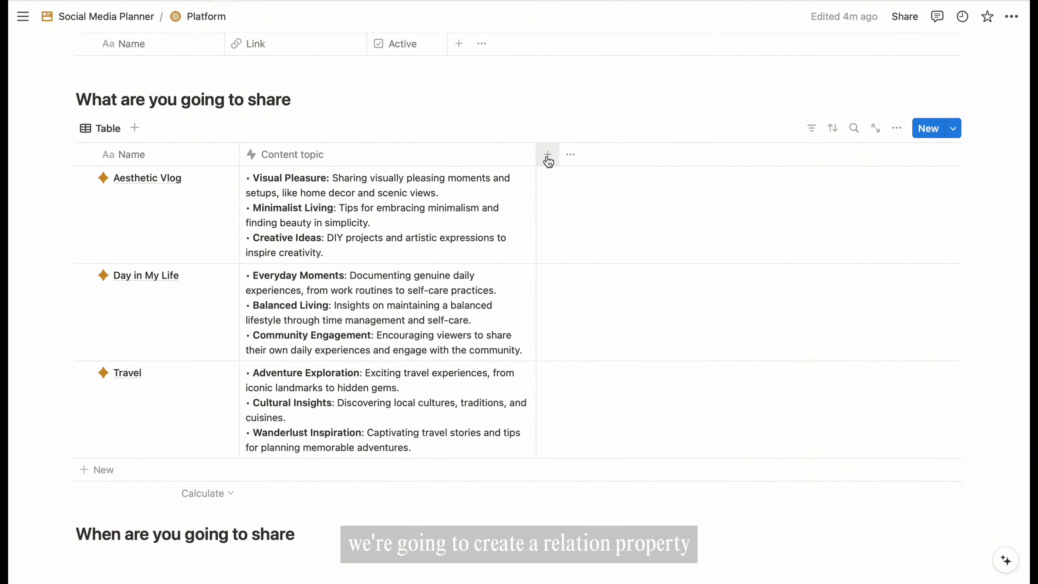
- Set up a Relation to Platform, shown on Platform as Content Pillar
left_click(548, 155)
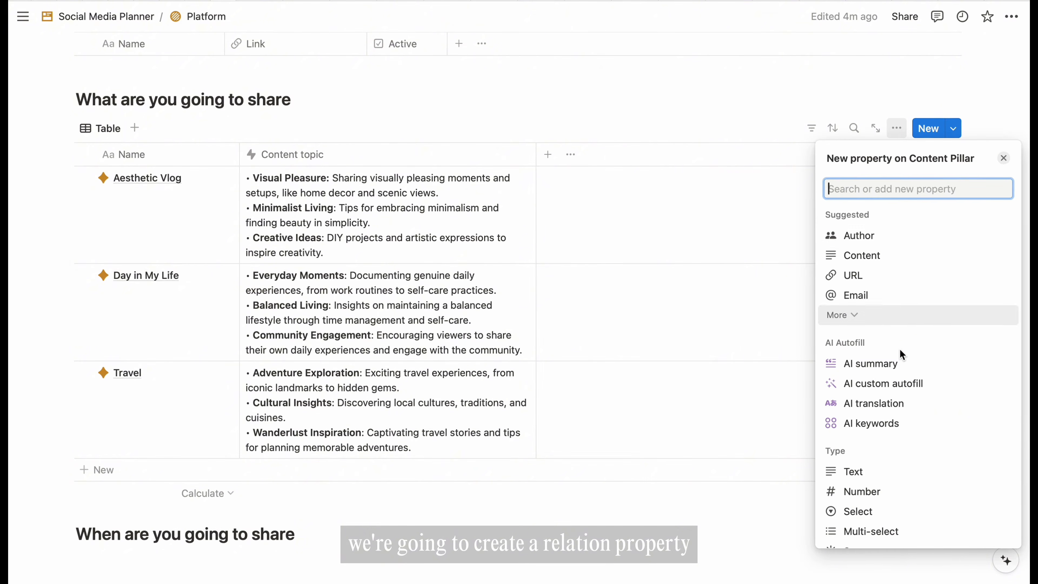
scroll(903, 355, "down", 5)
scroll(902, 354, "down", 3)
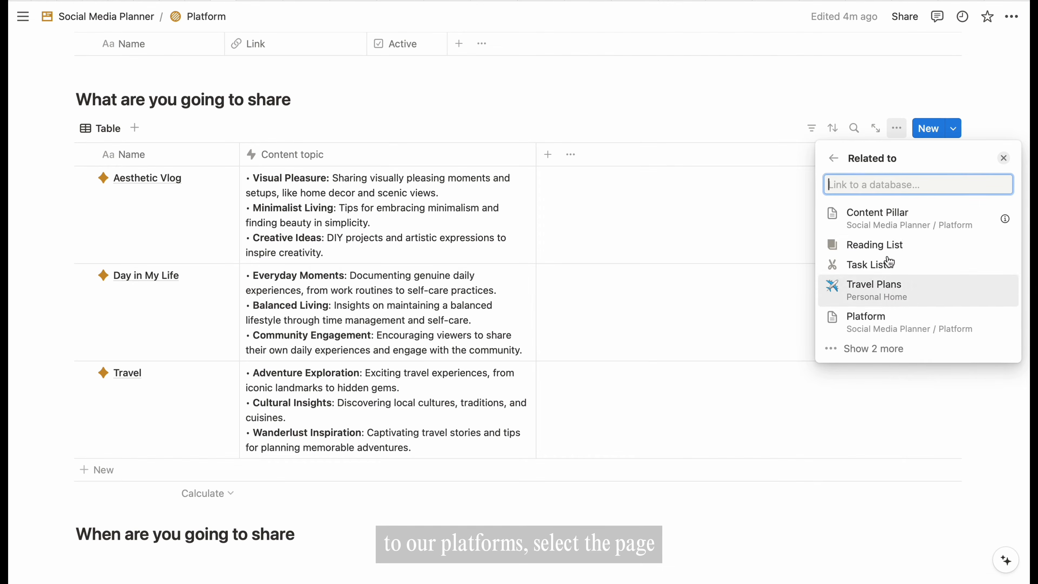
left_click(865, 317)
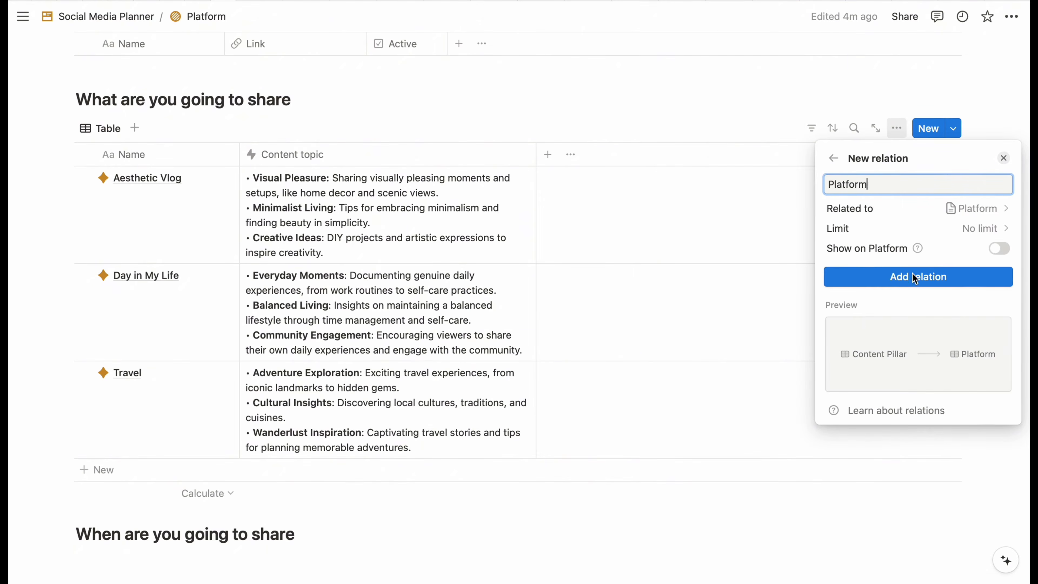
left_click(1000, 248)
type("Content Pillar")
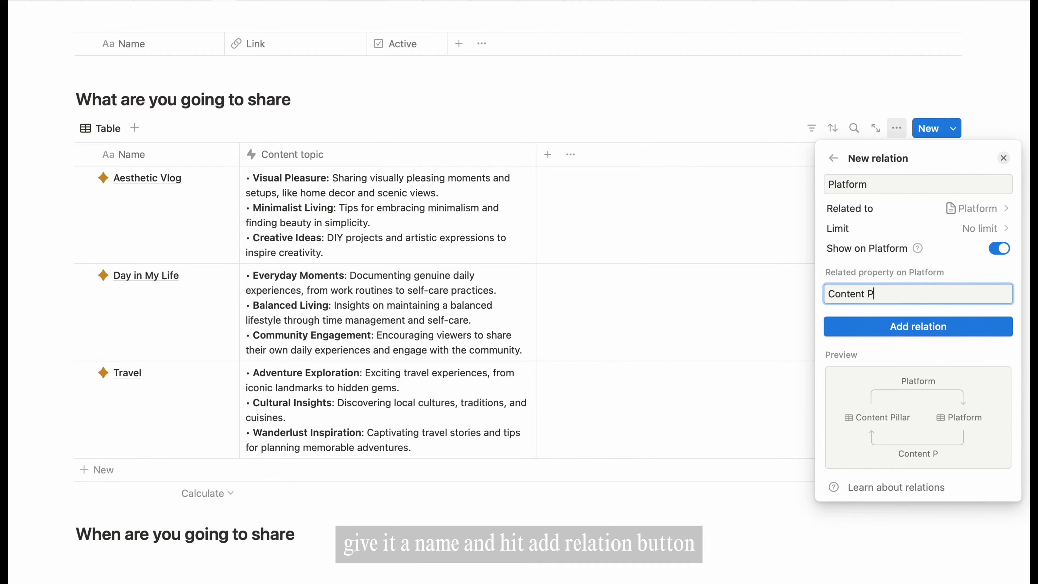
- Create the Platform relation property with a hatched-circle icon
left_click(908, 329)
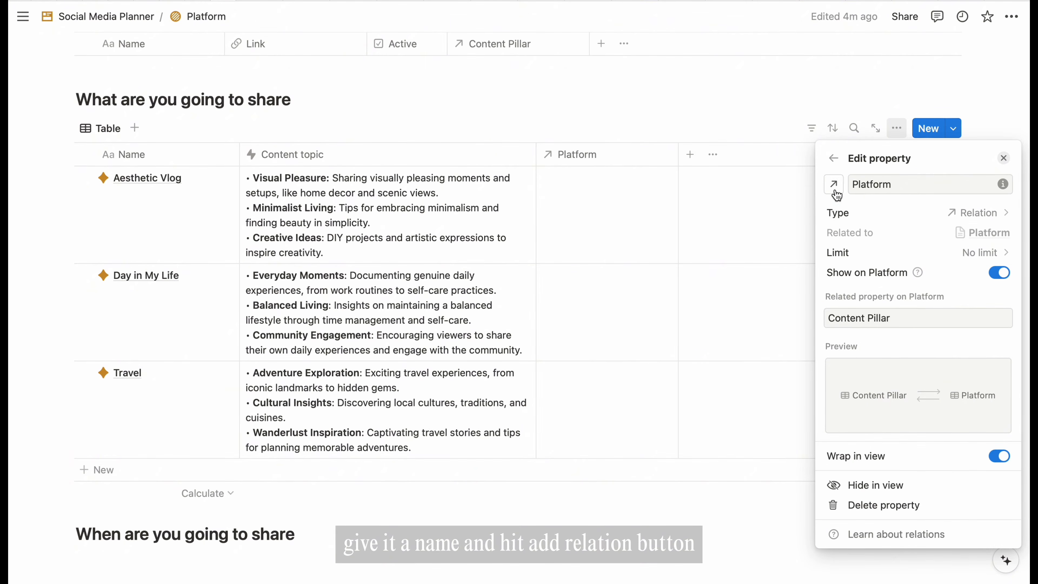
left_click(834, 184)
left_click(843, 297)
left_click(724, 124)
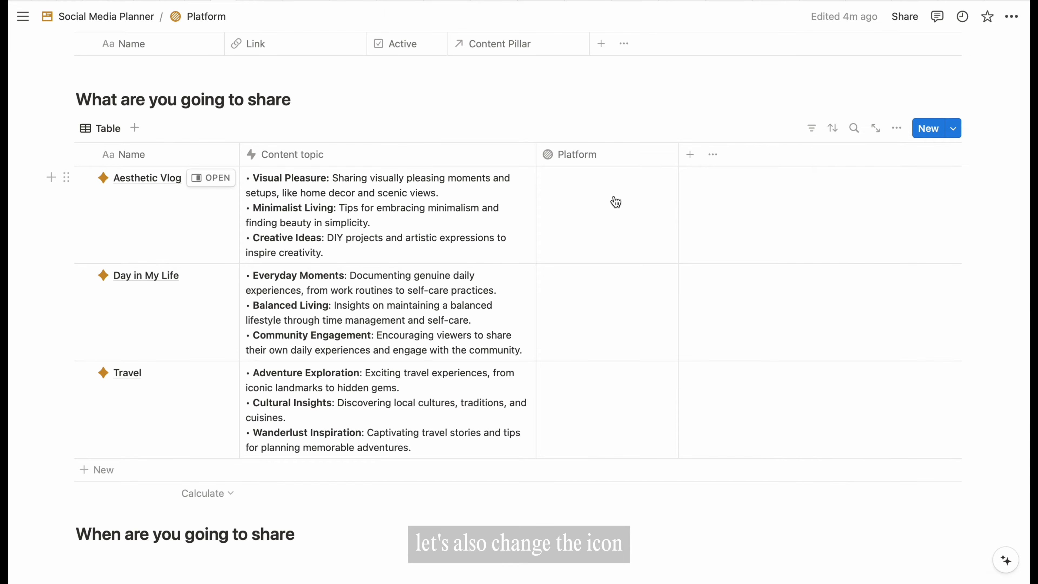
- Link YouTube, Instagram and TikTok to Aesthetic Vlog
left_click(614, 201)
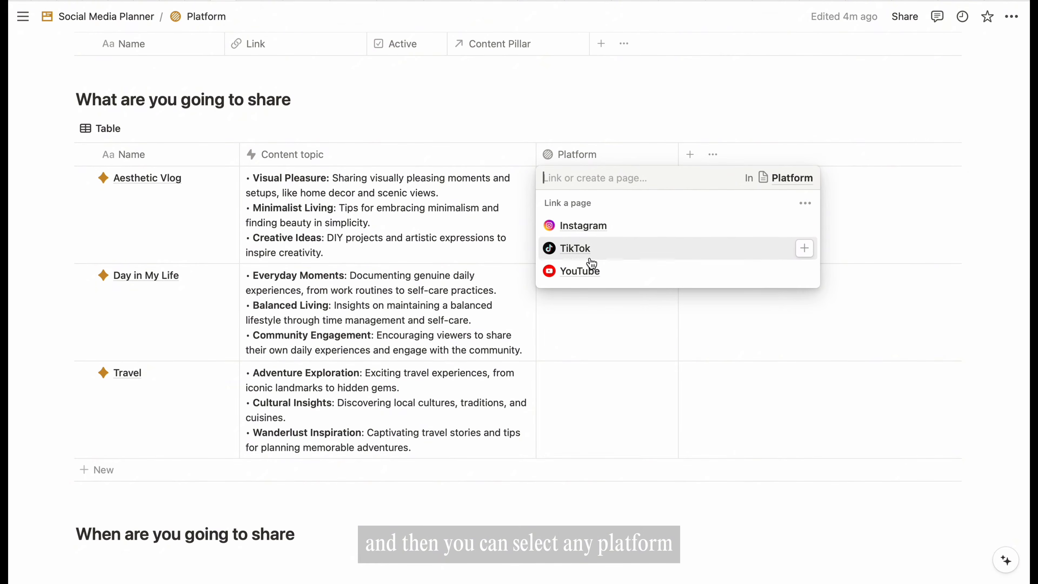
left_click(591, 272)
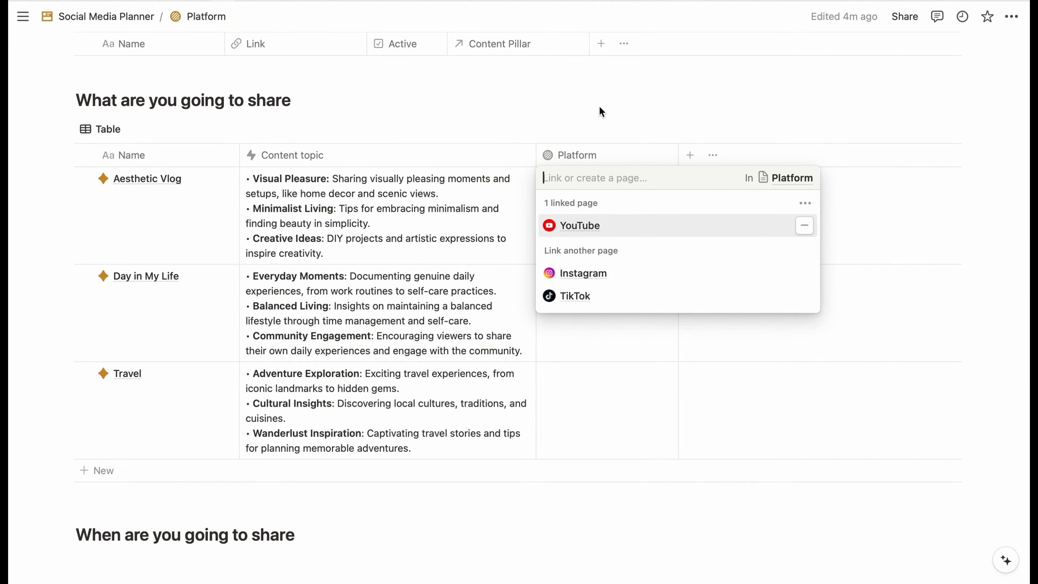
left_click(590, 273)
left_click(575, 296)
- Link the platforms to Day in My Life and Travel as well
scroll(579, 404, "up", 2)
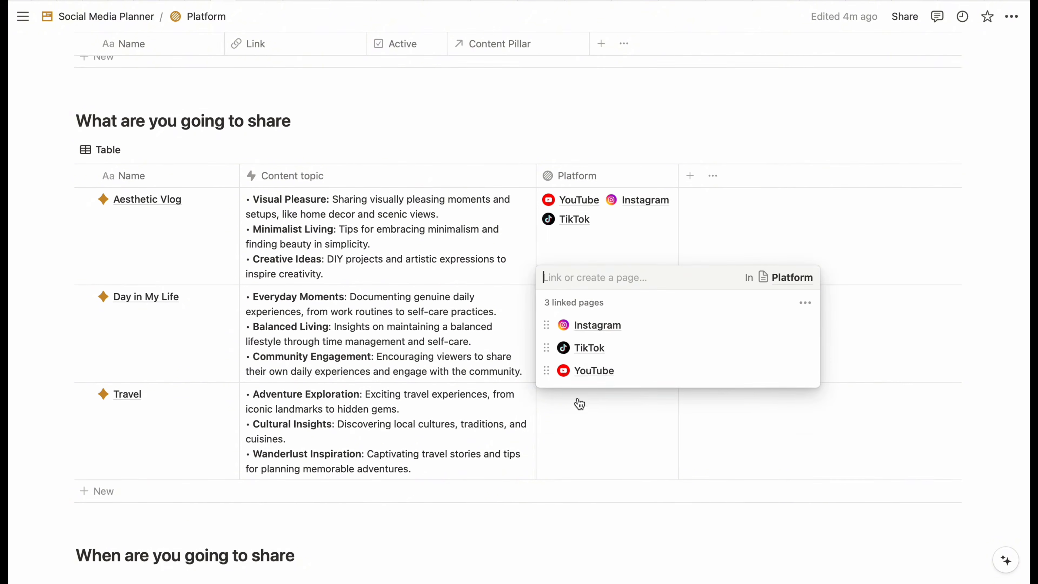
left_click(579, 404)
left_click(579, 442)
left_click(580, 481)
left_click(579, 528)
left_click(579, 551)
left_click(656, 283)
left_click(405, 166)
scroll(579, 177, "down", 3)
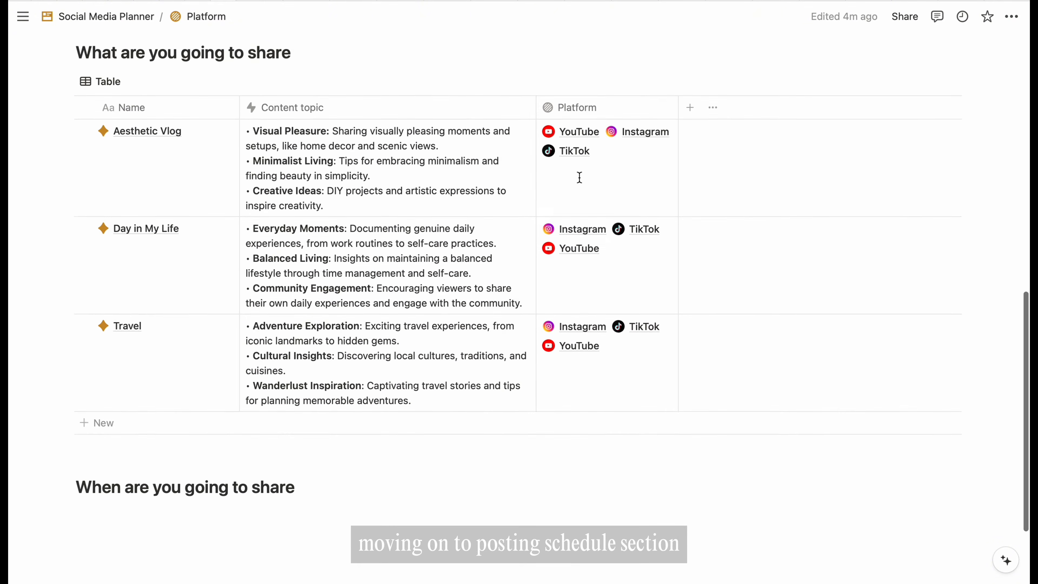
scroll(580, 177, "down", 3)
left_click(336, 396)
- Insert a new table titled Posting Schedule, with its title hidden
type("/table")
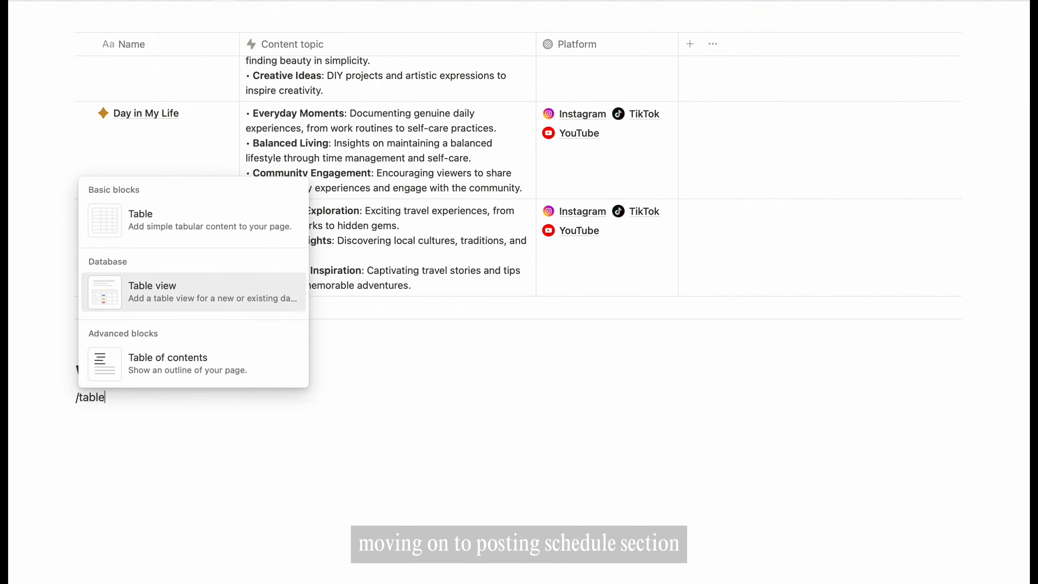
key("Return")
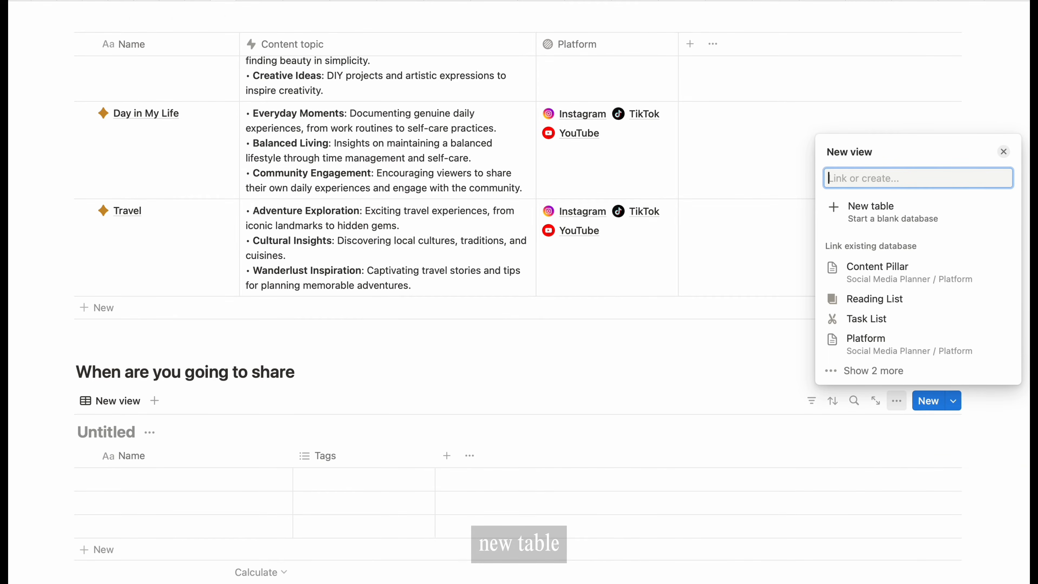
key("Return")
left_click(149, 432)
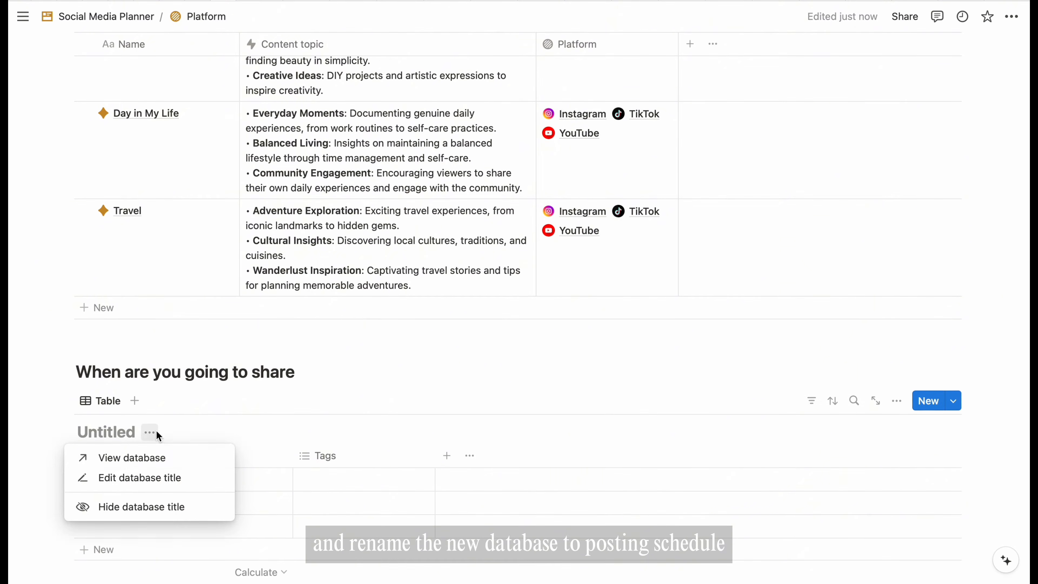
left_click(153, 478)
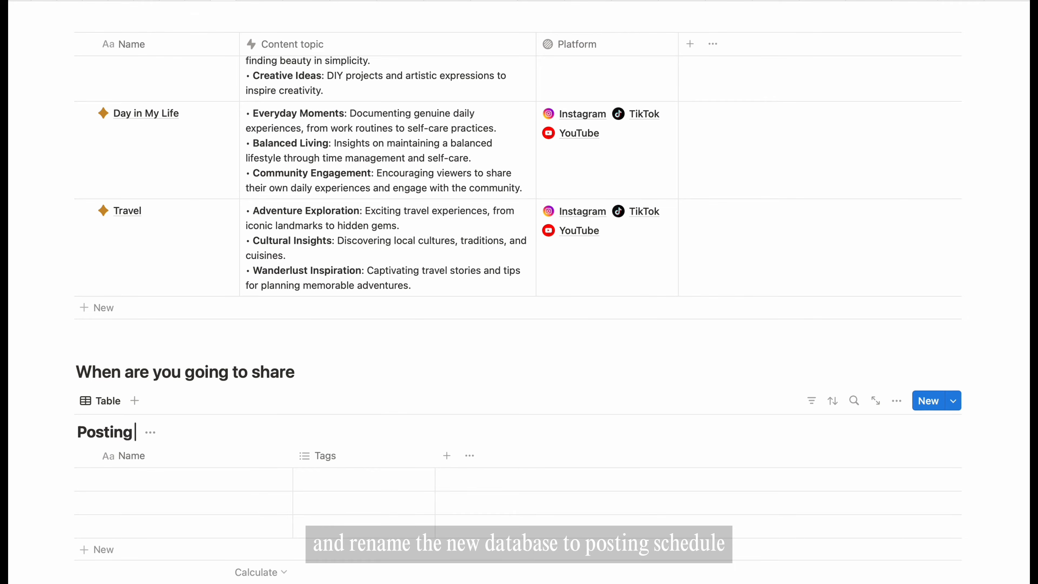
type("Posting Schedule")
left_click(223, 432)
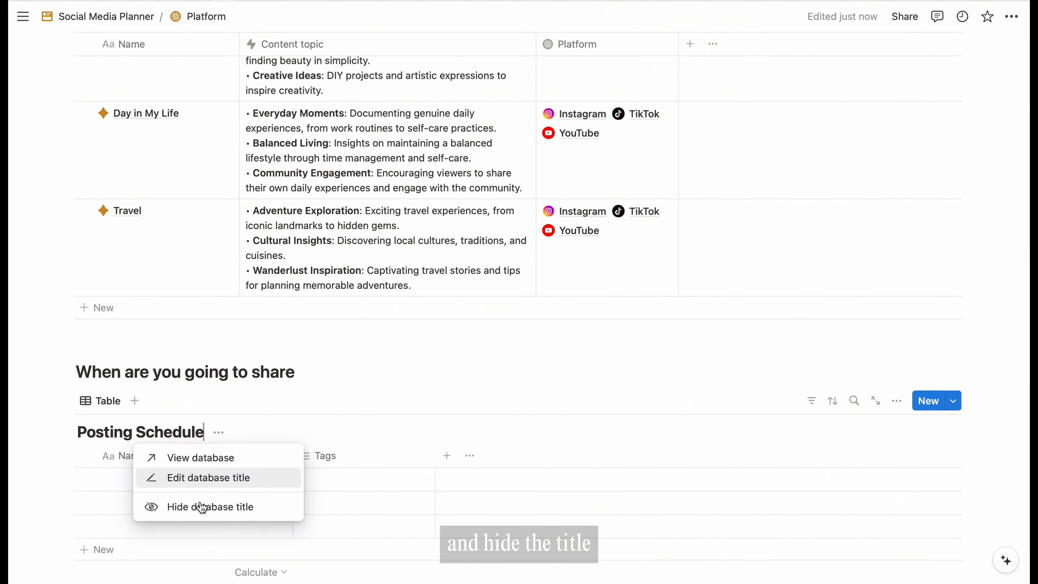
left_click(204, 505)
- Name the table rows Posting schedule
scroll(293, 382, "down", 4)
left_click(200, 283)
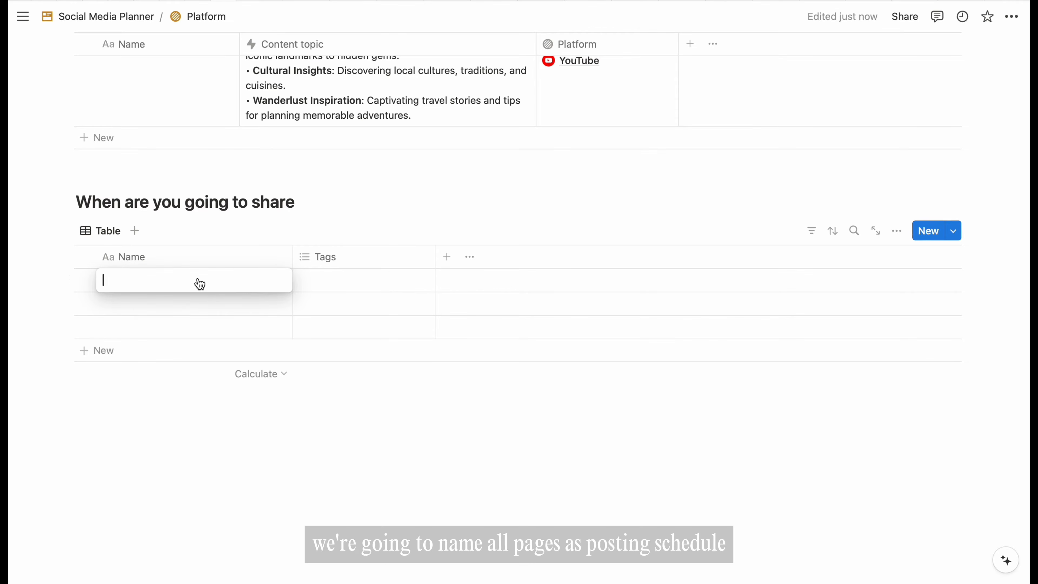
key("Return")
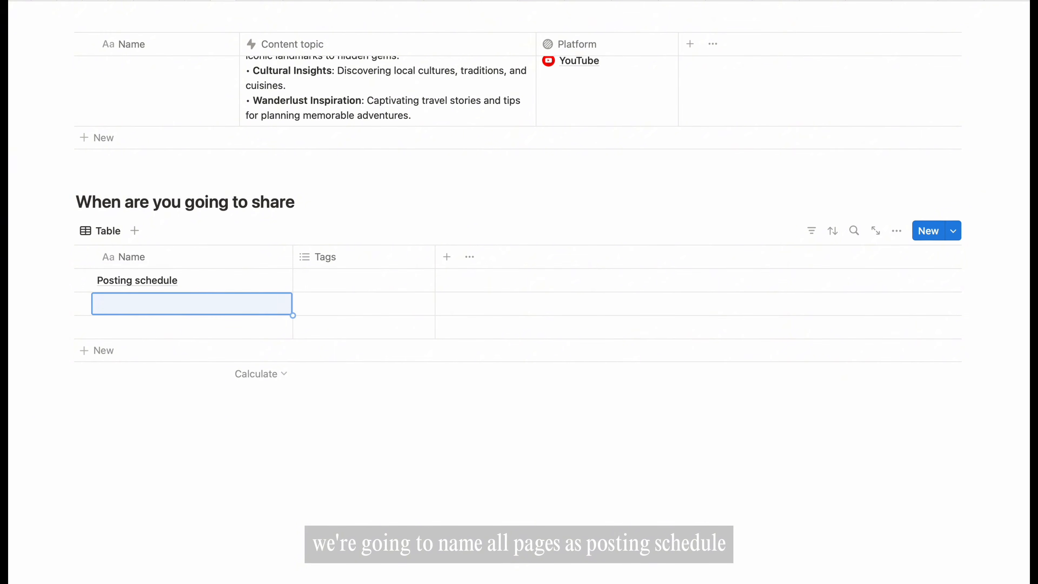
key("Up")
key("super+c")
key("Down")
key("super+v")
key("Down")
- Give all three Posting schedule rows a clock icon
left_click(84, 280)
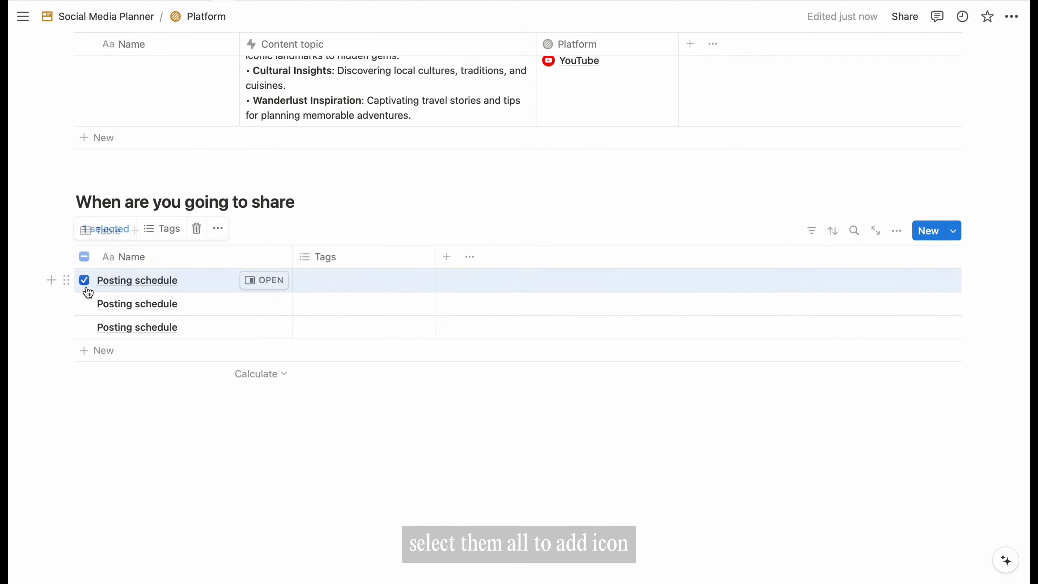
left_click(84, 303)
left_click(84, 327)
left_click(218, 228)
left_click(256, 404)
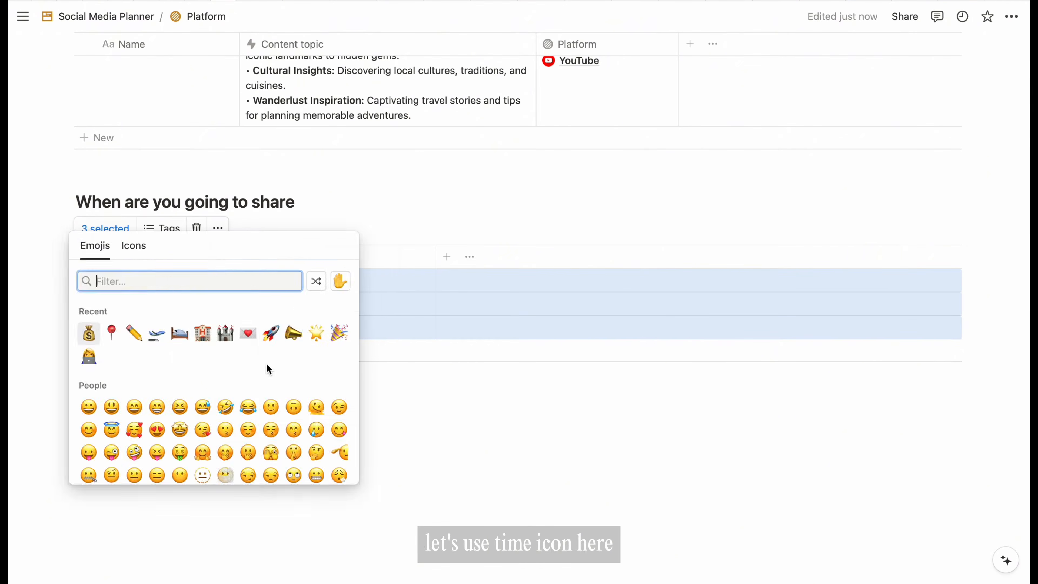
left_click(134, 245)
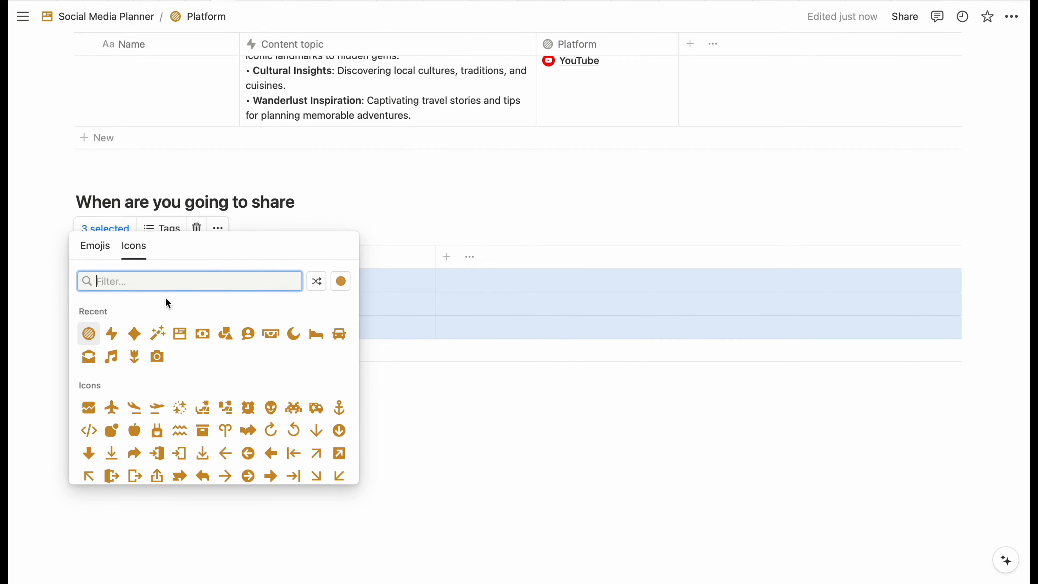
type("time")
left_click(181, 315)
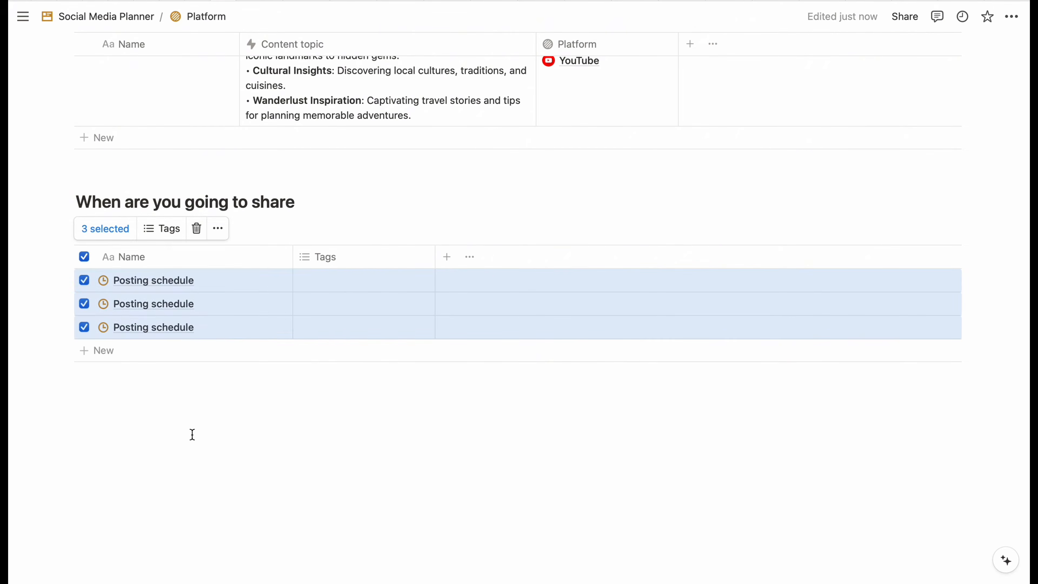
left_click(291, 257)
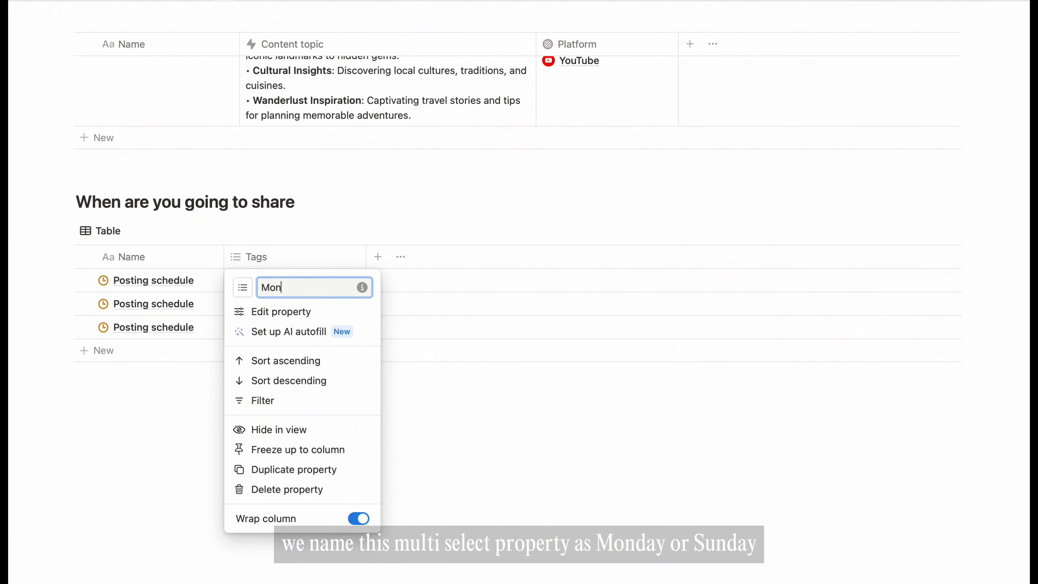
- Give the Mon property a calendar icon
left_click(247, 292)
type("calen")
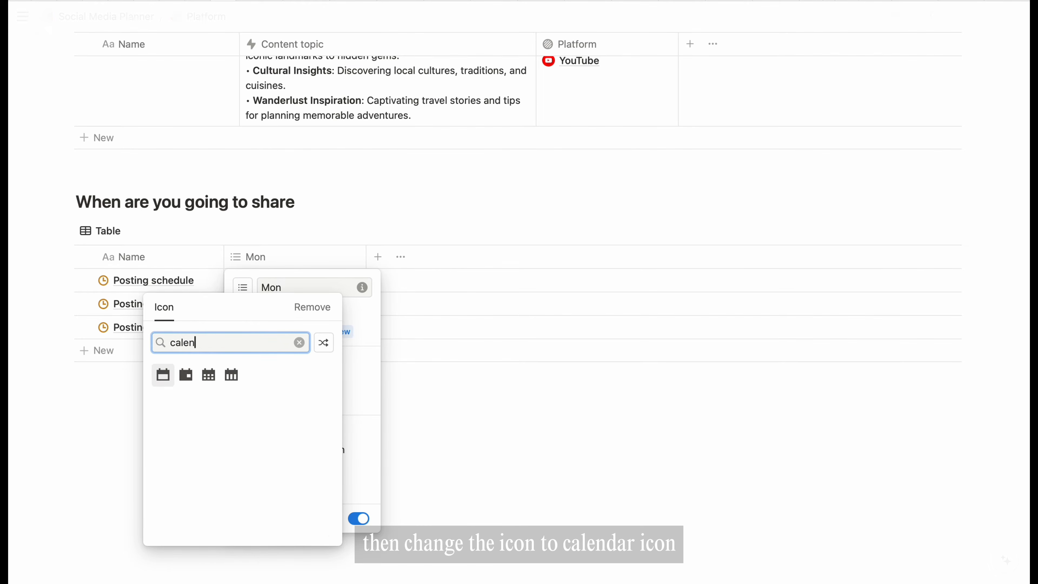
left_click(163, 375)
- Add hourly time options 12AM through 6AM, plus 12PM, to the Mon property
left_click(265, 257)
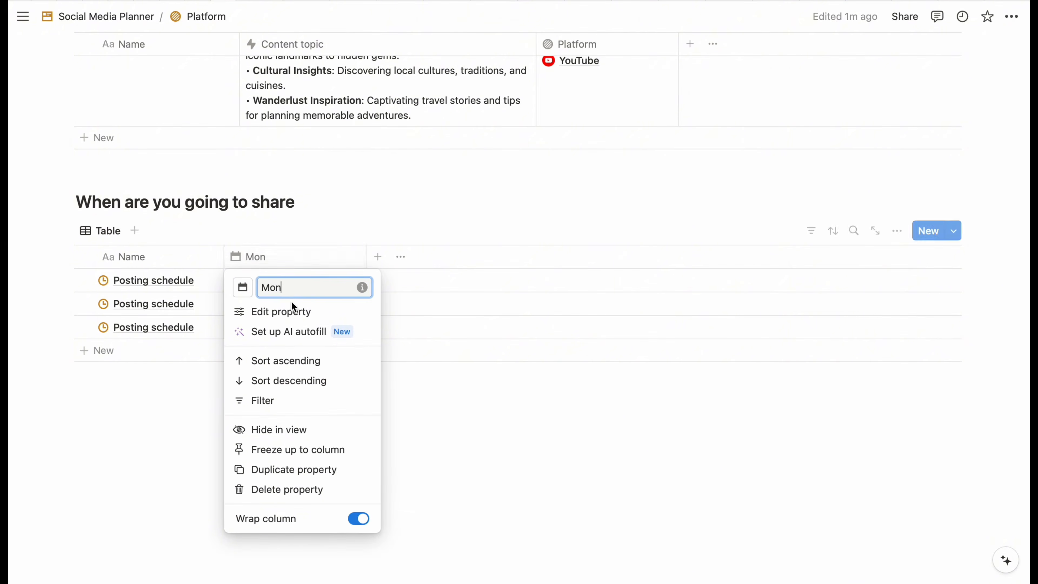
left_click(291, 307)
left_click(878, 416)
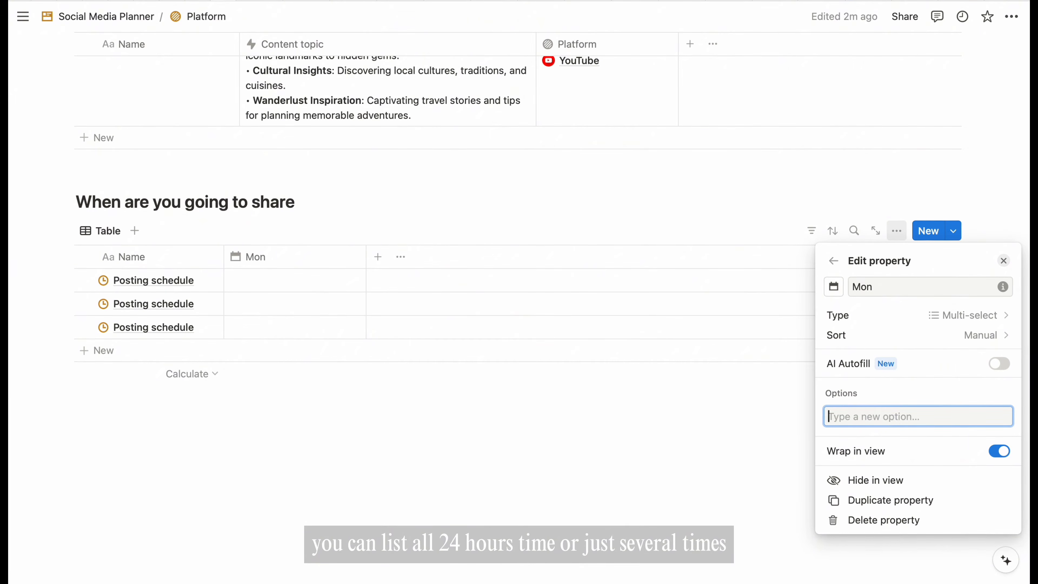
key("Return")
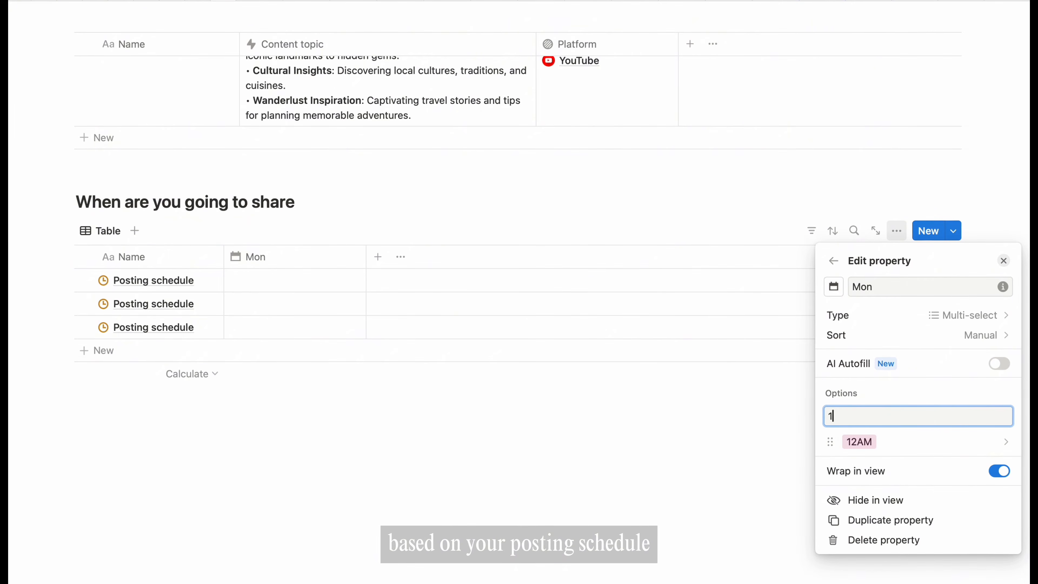
key("Return")
type("2AM")
key("Return")
type("3AM")
key("Return")
type("4AM")
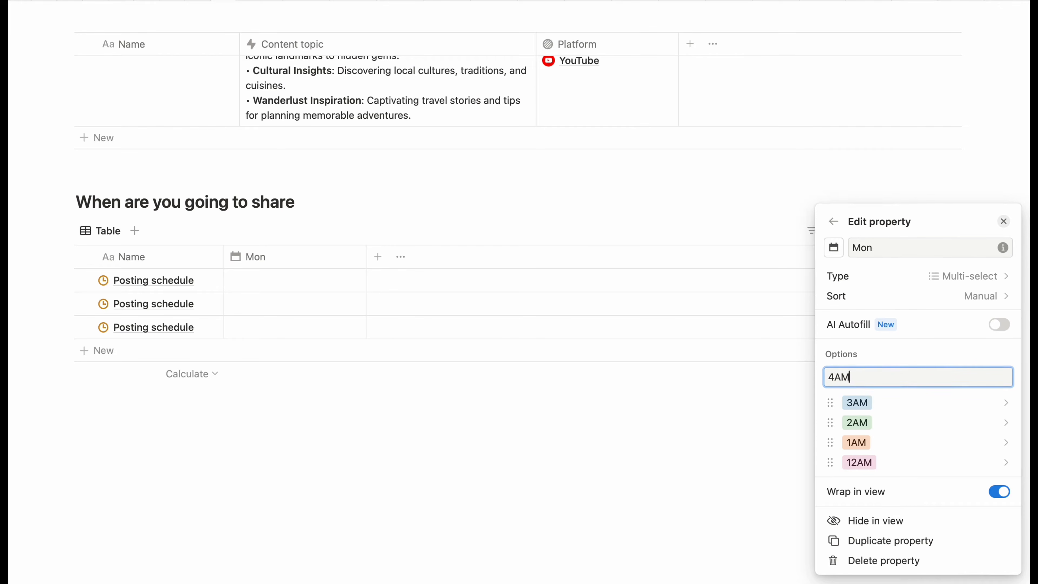
key("Return")
type("3")
type("AM")
key("Return")
type("6AM")
key("Return")
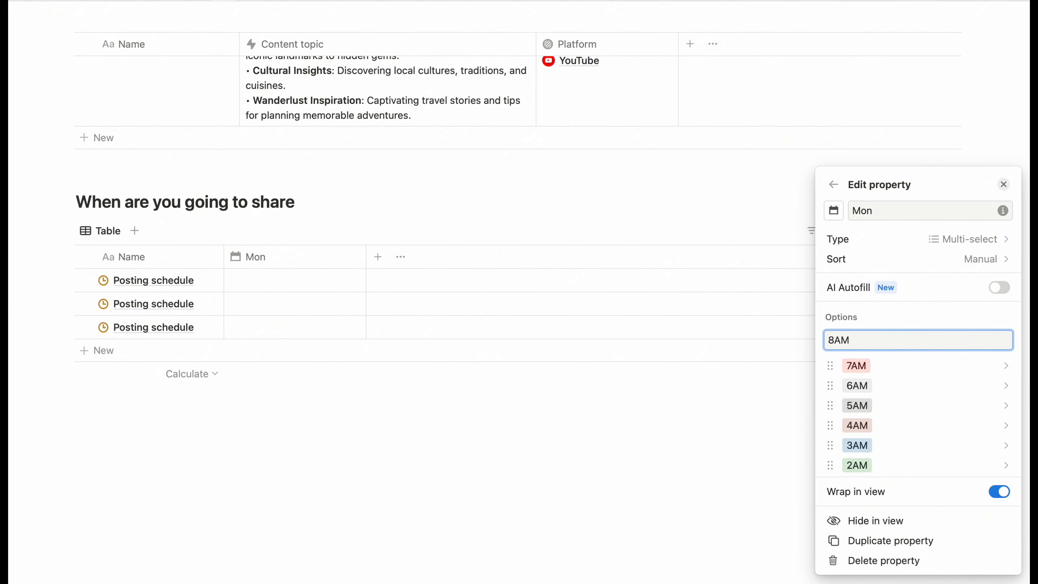
type("12PM")
scroll(969, 417, "down", 9)
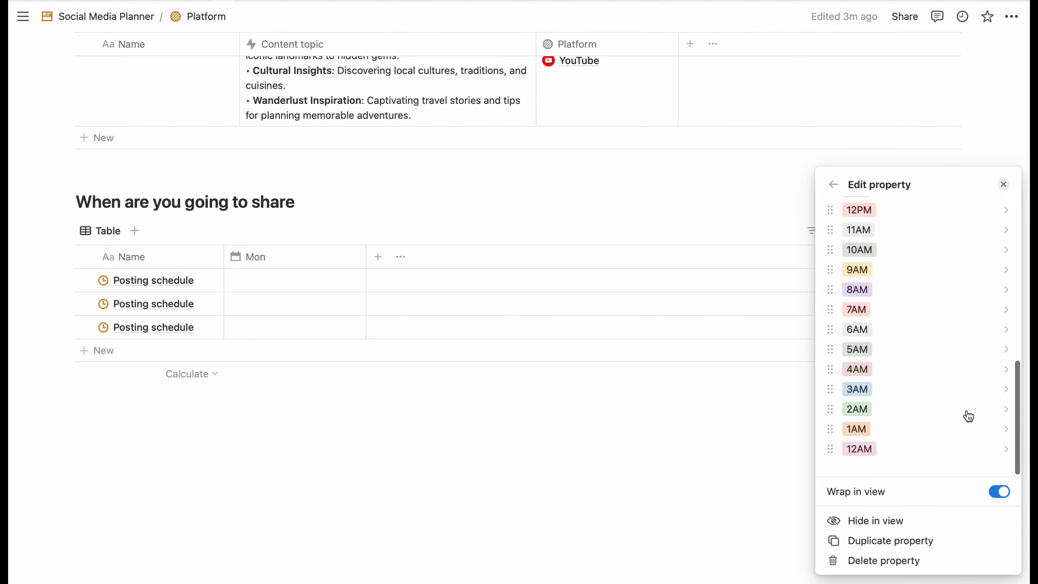
- Color the 12AM, 1AM, 3AM, 4AM and 5AM Mon options green
left_click(1004, 467)
left_click(939, 360)
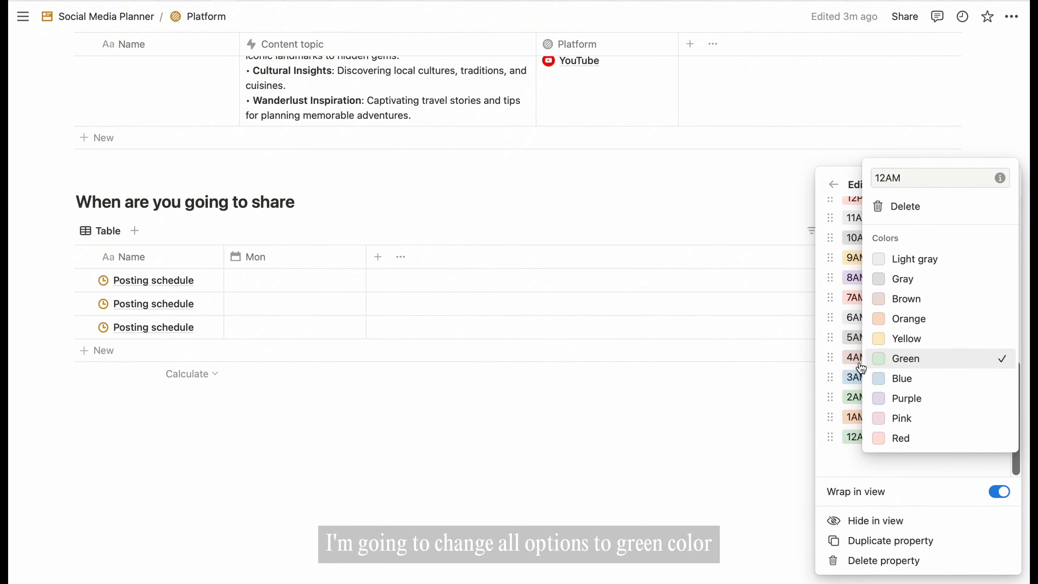
left_click(997, 429)
left_click(1004, 417)
left_click(913, 314)
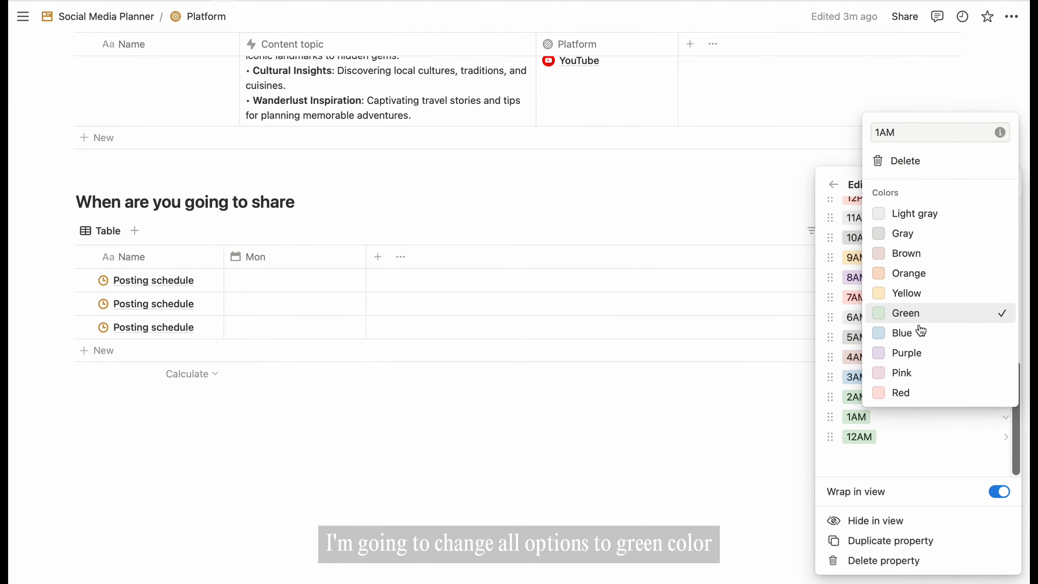
left_click(934, 433)
left_click(946, 374)
left_click(935, 273)
scroll(935, 421, "up", 2)
left_click(938, 426)
left_click(938, 323)
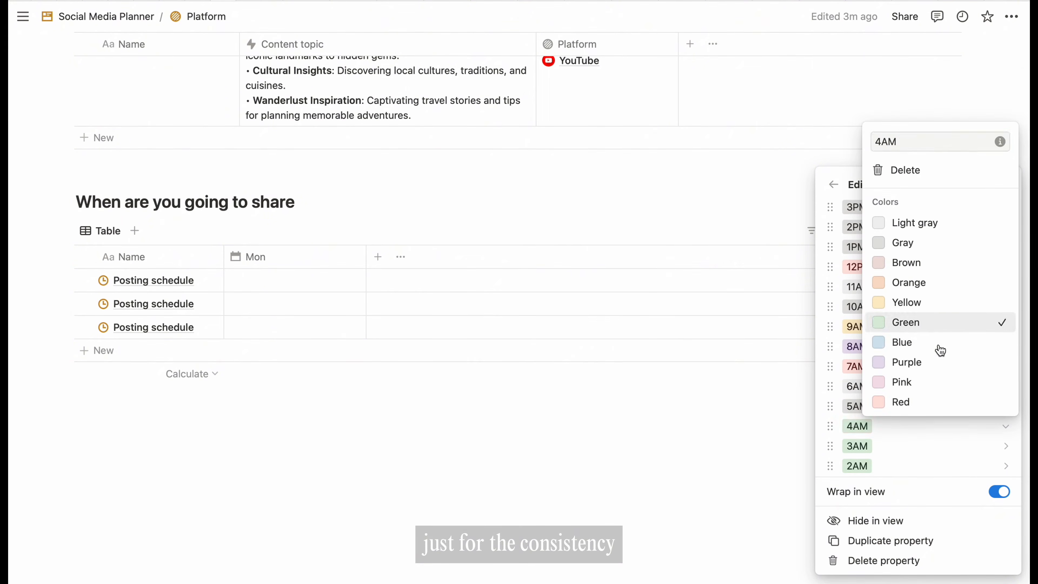
left_click(942, 407)
left_click(939, 303)
left_click(941, 388)
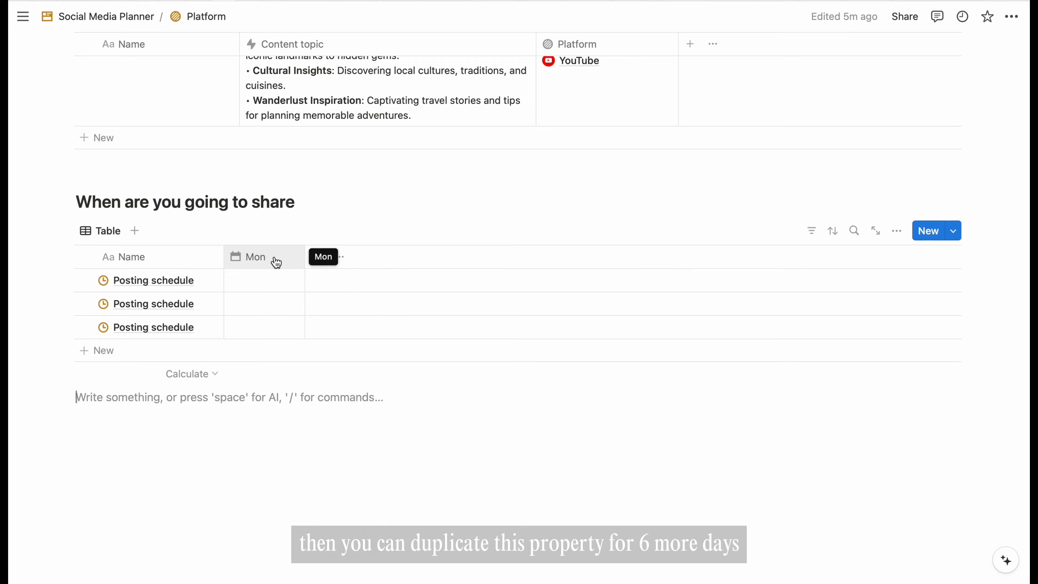
- Duplicate the Mon column into six copies, naming the first copy Tue
left_click(270, 258)
left_click(299, 470)
left_click(352, 257)
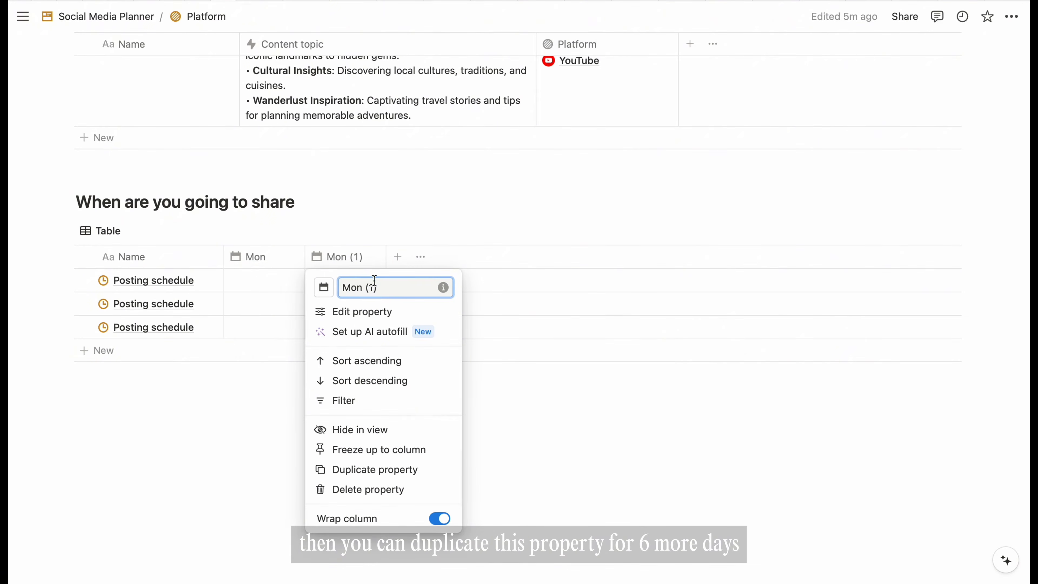
key("Return")
left_click(364, 258)
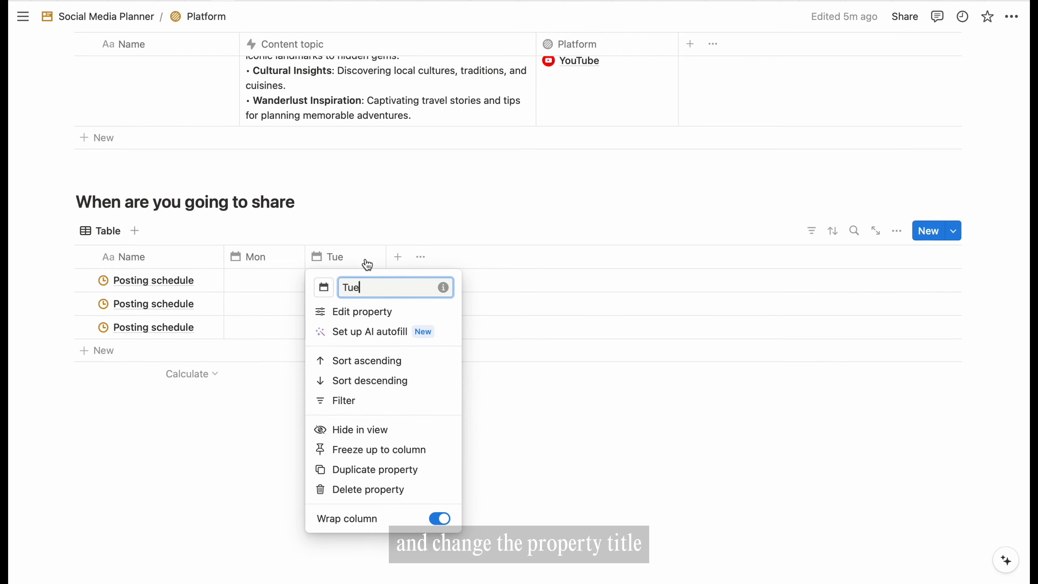
left_click(375, 469)
left_click(423, 257)
left_click(457, 468)
left_click(505, 257)
left_click(531, 470)
left_click(577, 257)
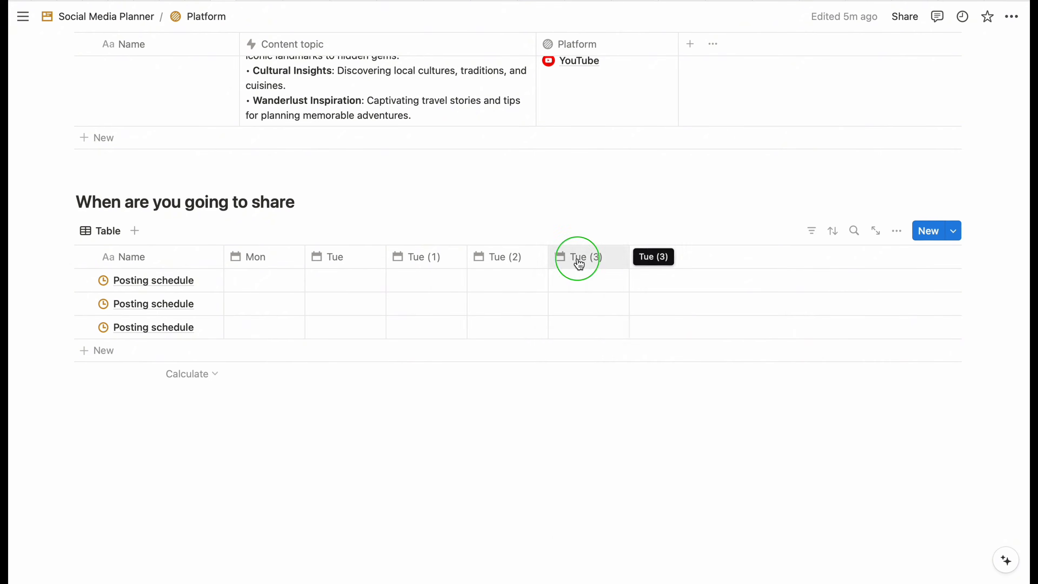
left_click(605, 469)
left_click(662, 256)
left_click(675, 470)
- Rename the remaining copied columns Wed, Thu, Fri, Sat and Sun
left_click(423, 257)
type("Wed")
key("Return")
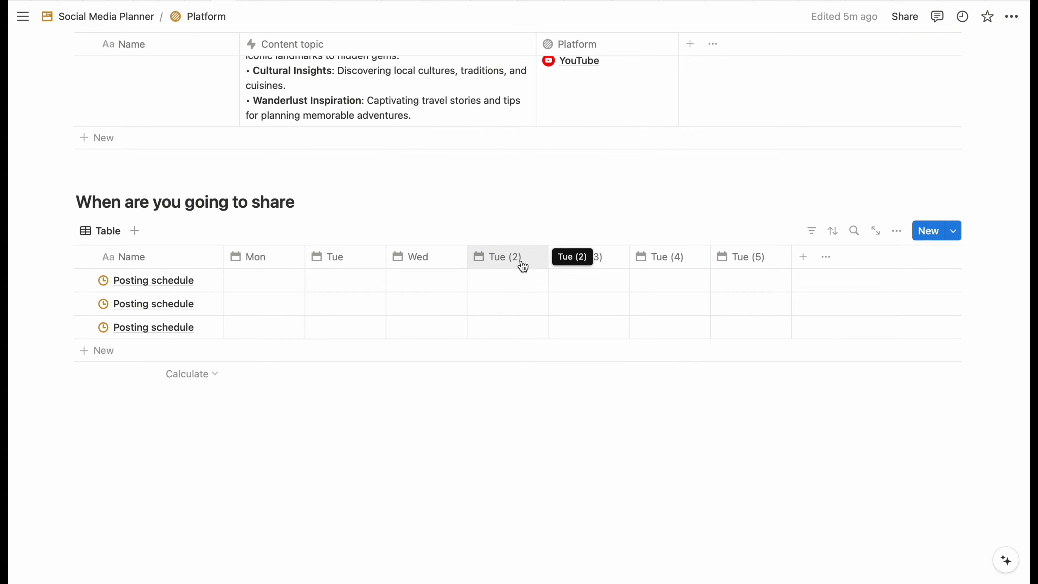
left_click(511, 259)
type("Thu")
left_click(584, 257)
type("Fri")
left_click(666, 257)
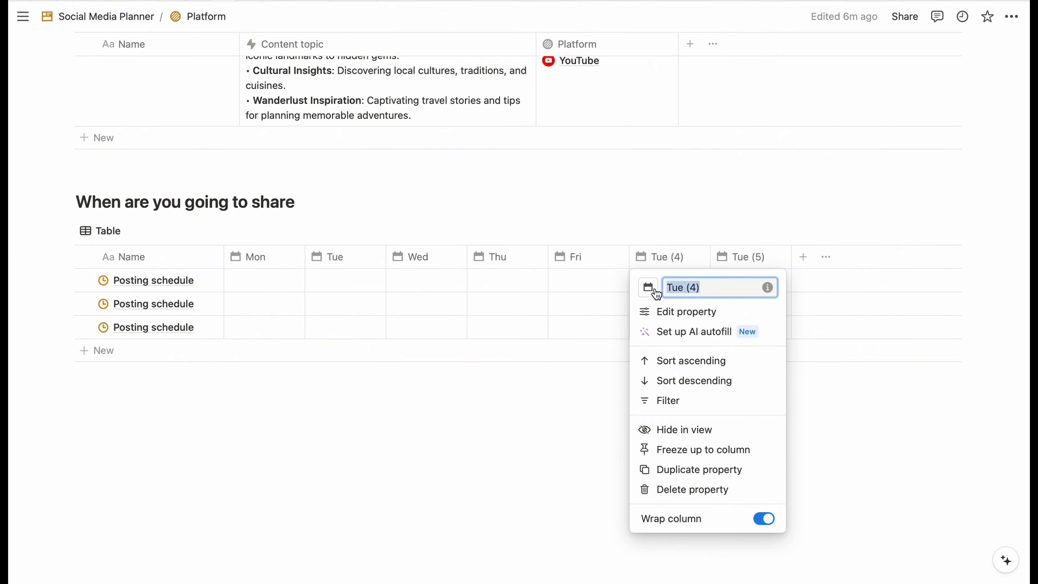
type("Sat")
left_click(748, 256)
type("Sun")
key("Return")
left_click(803, 257)
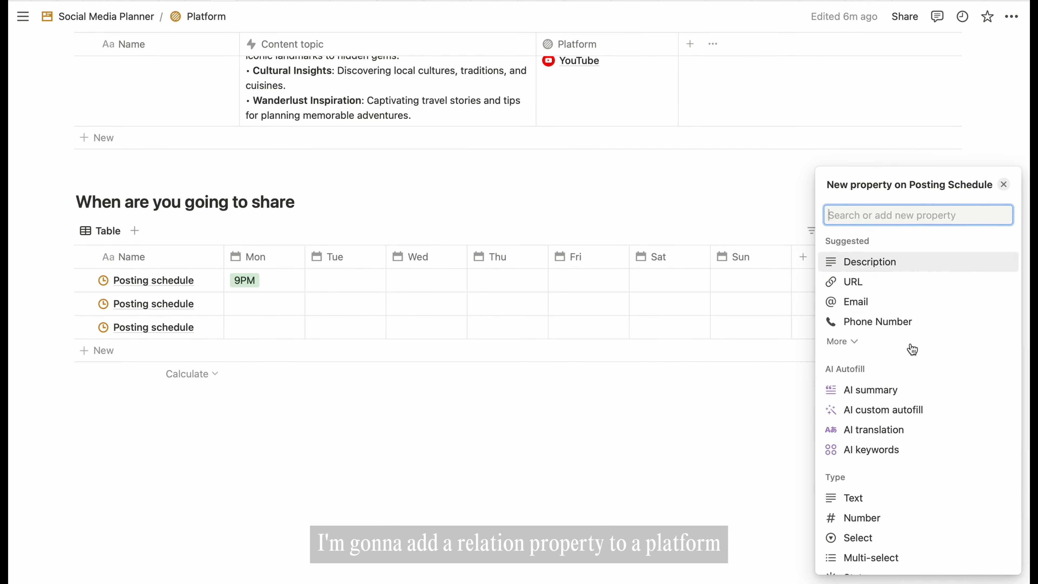
- Add a Platform relation shown on Platform as 'Posting Schedule', placed right after Name
scroll(920, 409, "down", 10)
left_click(893, 415)
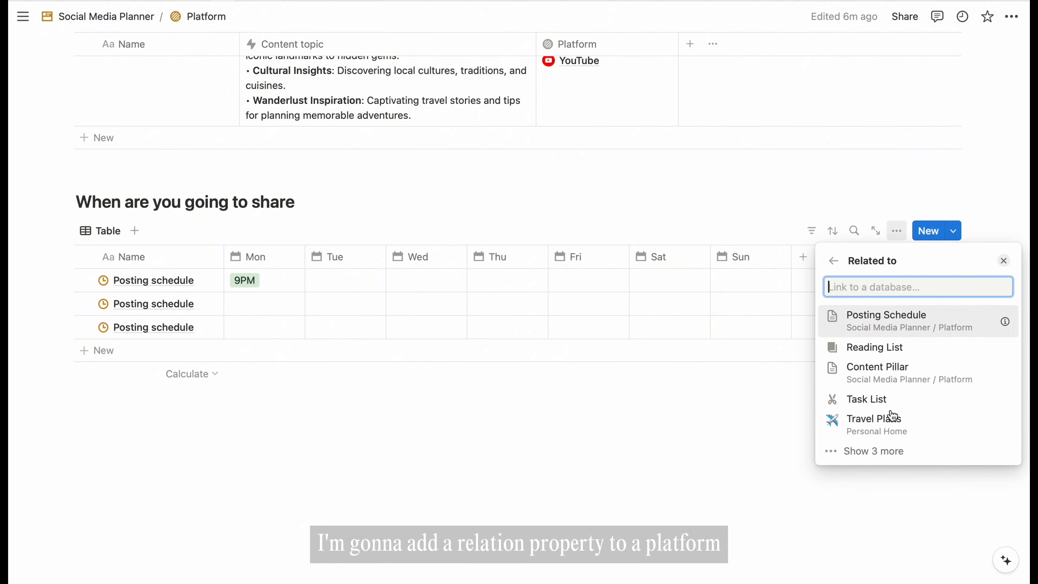
type("platform")
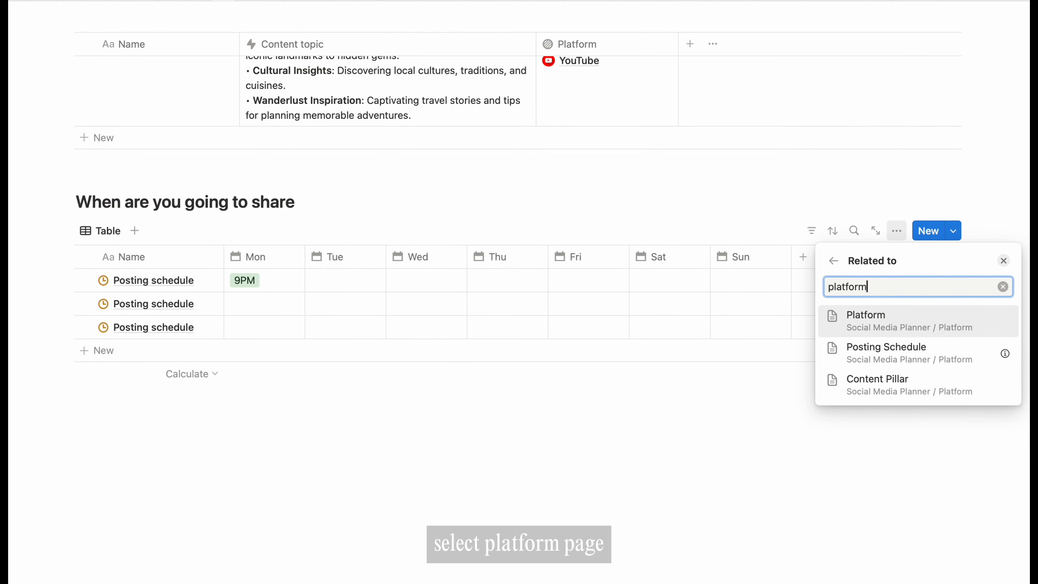
left_click(916, 320)
left_click(999, 351)
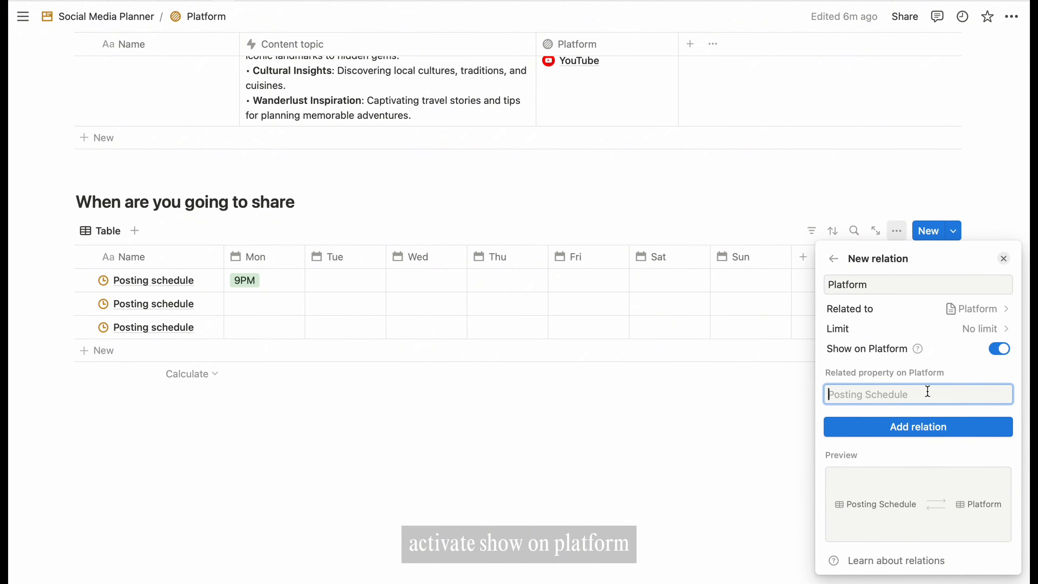
type("Posting Schedule")
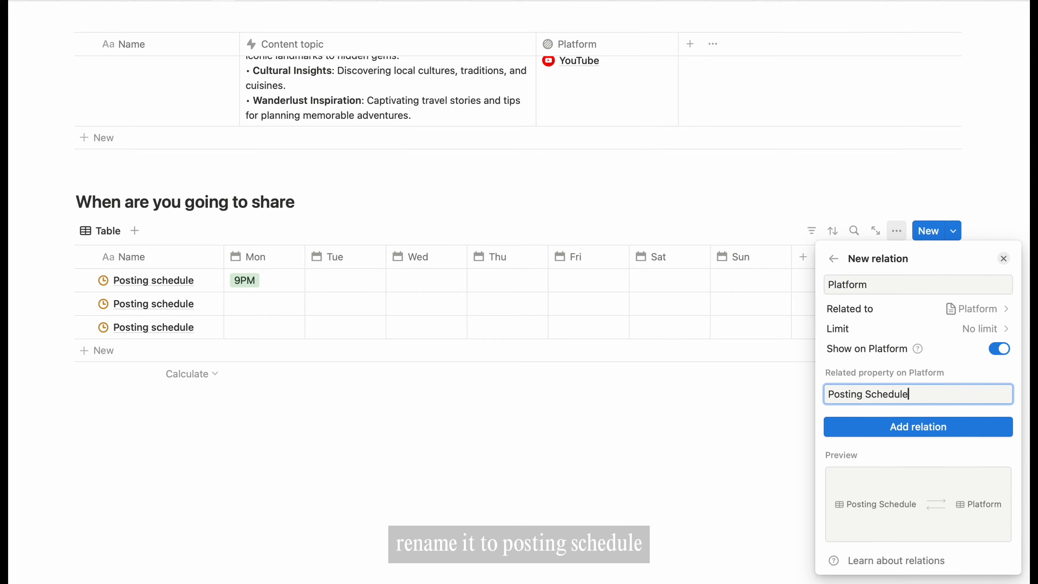
left_click(942, 427)
left_click(835, 212)
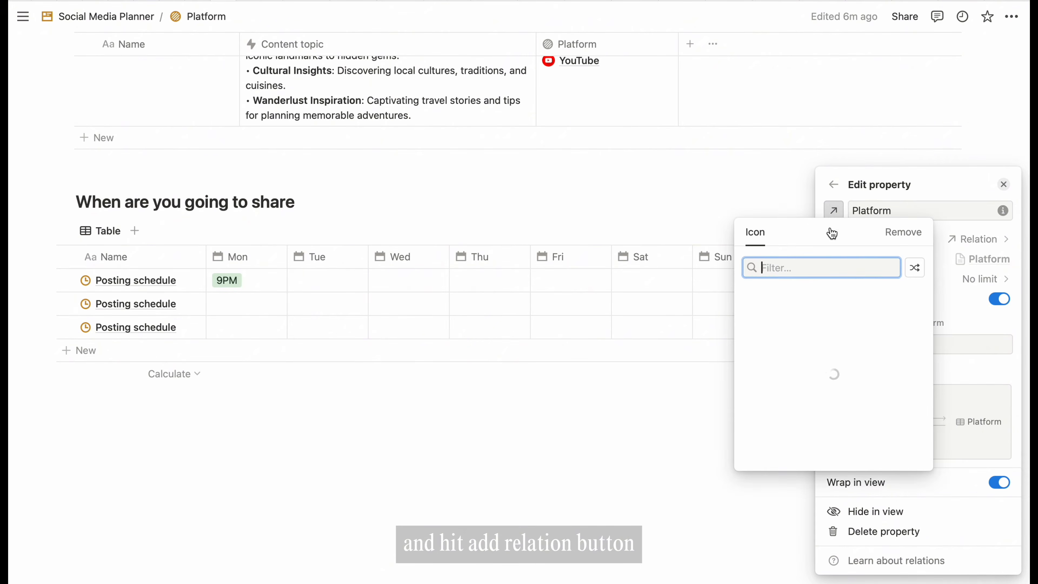
left_click(771, 216)
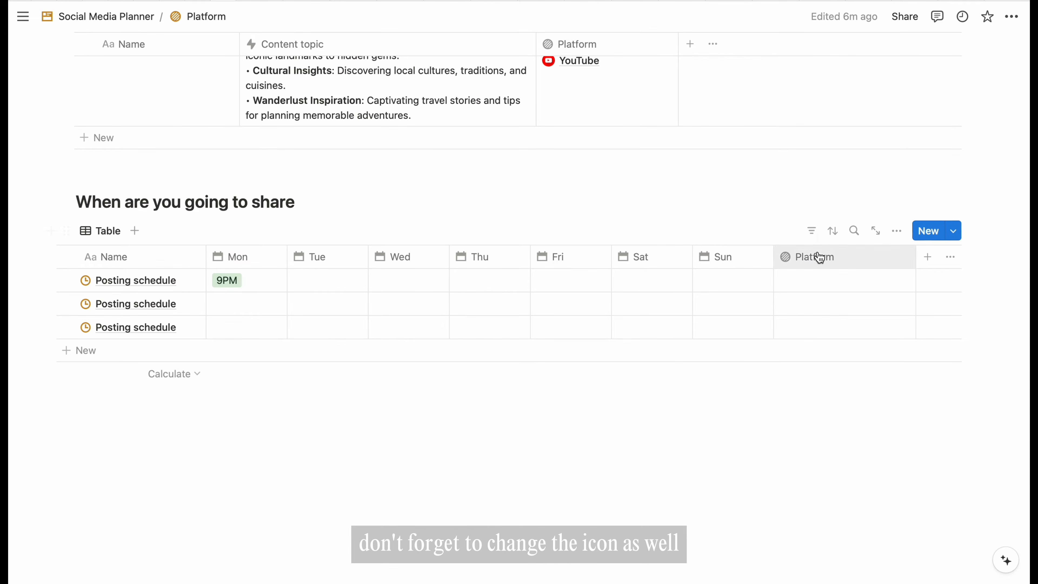
left_click_drag(818, 257, 623, 273)
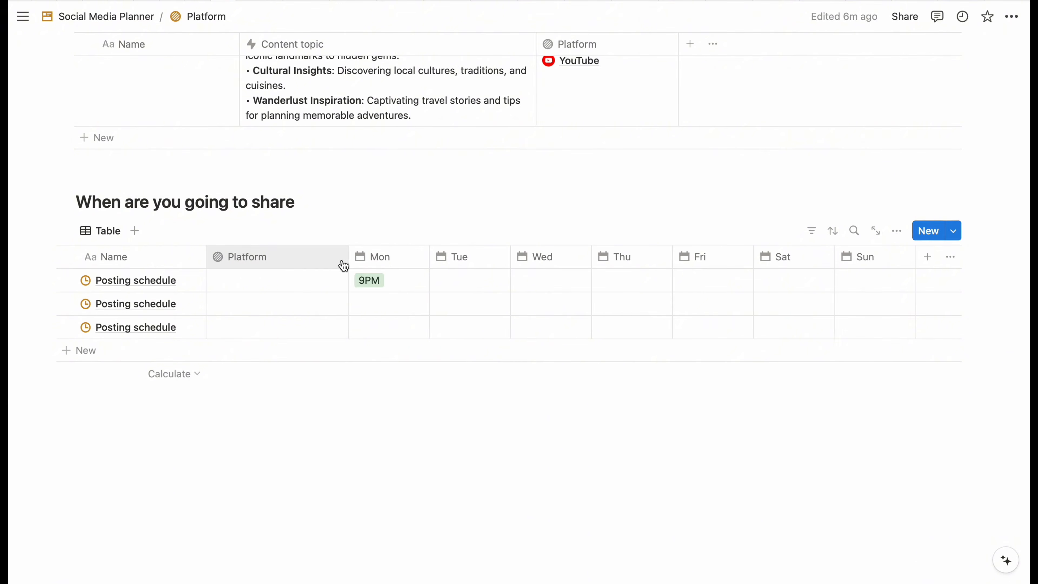
- Link the three schedule rows to Instagram, TikTok and YouTube respectively
left_click(321, 280)
left_click(262, 328)
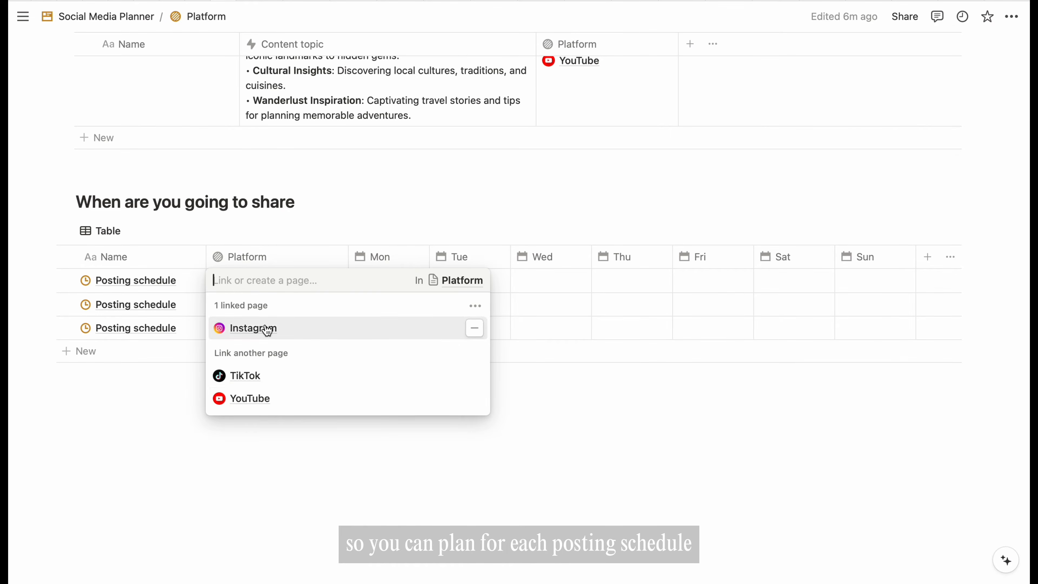
key("Escape")
left_click(261, 305)
left_click(245, 375)
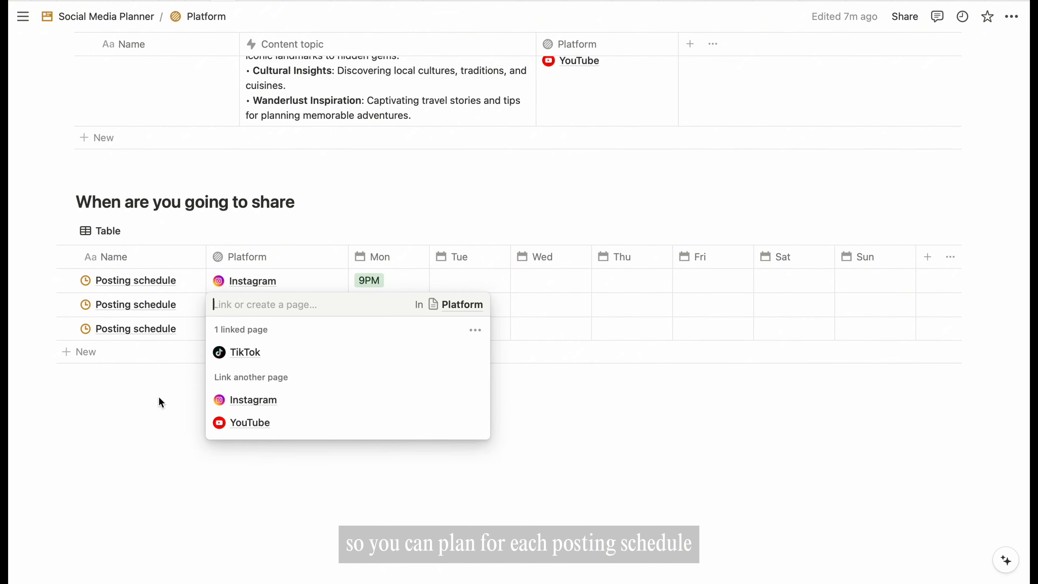
key("Escape")
left_click(241, 334)
left_click(250, 436)
key("Escape")
- Set Instagram's Tue, Wed and Thu posting times to 9PM
left_click(450, 283)
left_click(468, 269)
key("Escape")
left_click(551, 284)
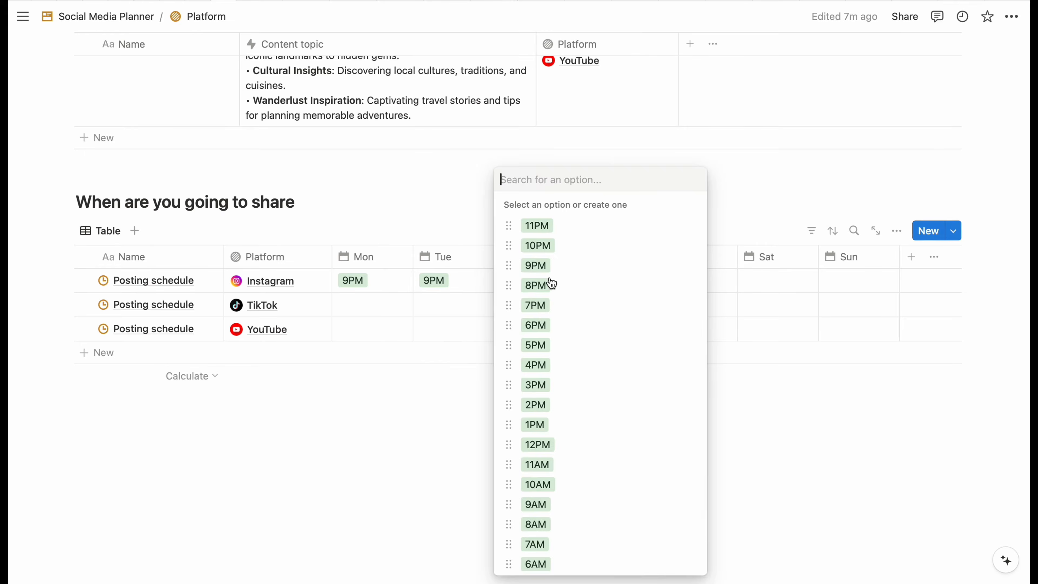
left_click(545, 266)
left_click(630, 283)
left_click(623, 266)
- Set TikTok's Mon–Thu posting times to 7PM and YouTube's Wednesday to 10PM
left_click(374, 305)
left_click(374, 305)
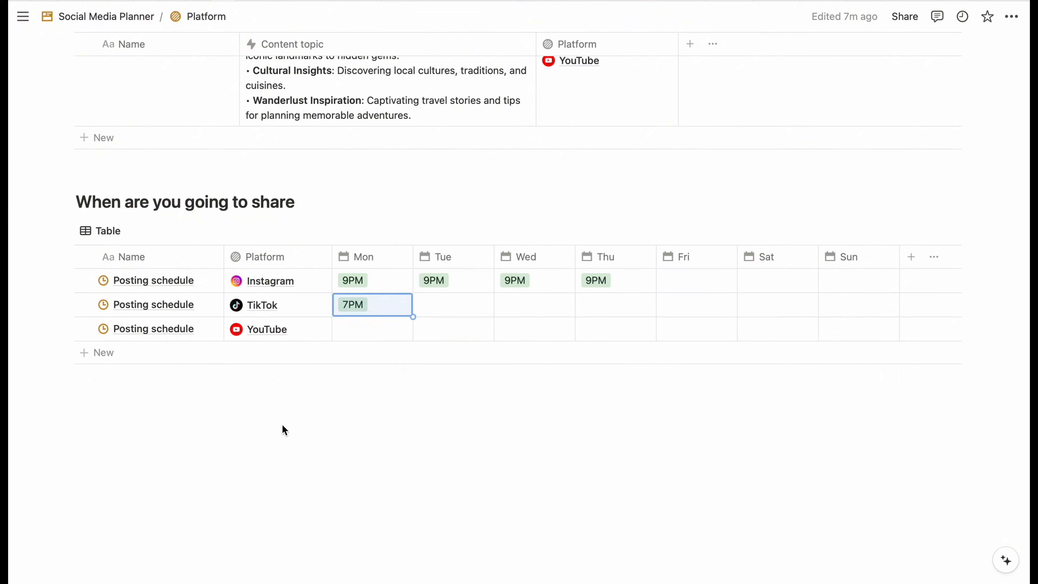
left_click(453, 305)
left_click(454, 305)
left_click(370, 413)
left_click(535, 305)
left_click(534, 306)
left_click(443, 431)
double_click(616, 305)
left_click(489, 493)
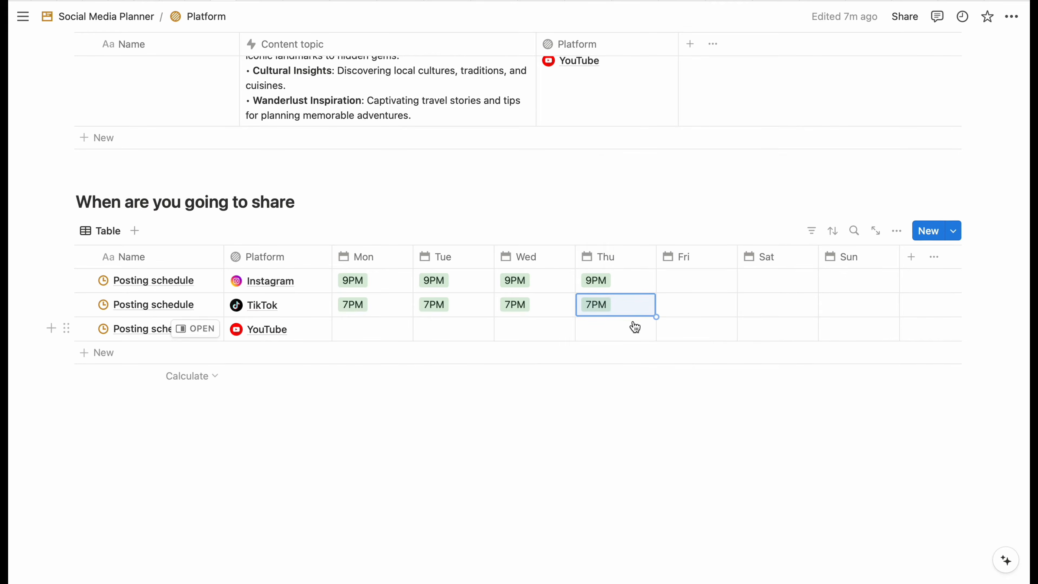
double_click(535, 329)
left_click(531, 244)
scroll(681, 187, "up", 15)
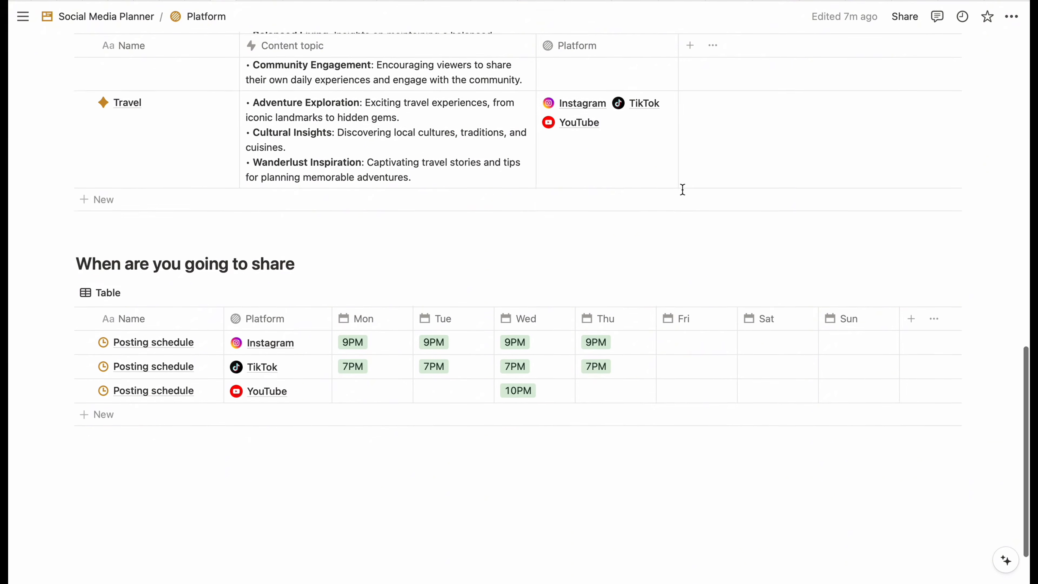
scroll(682, 189, "up", 5)
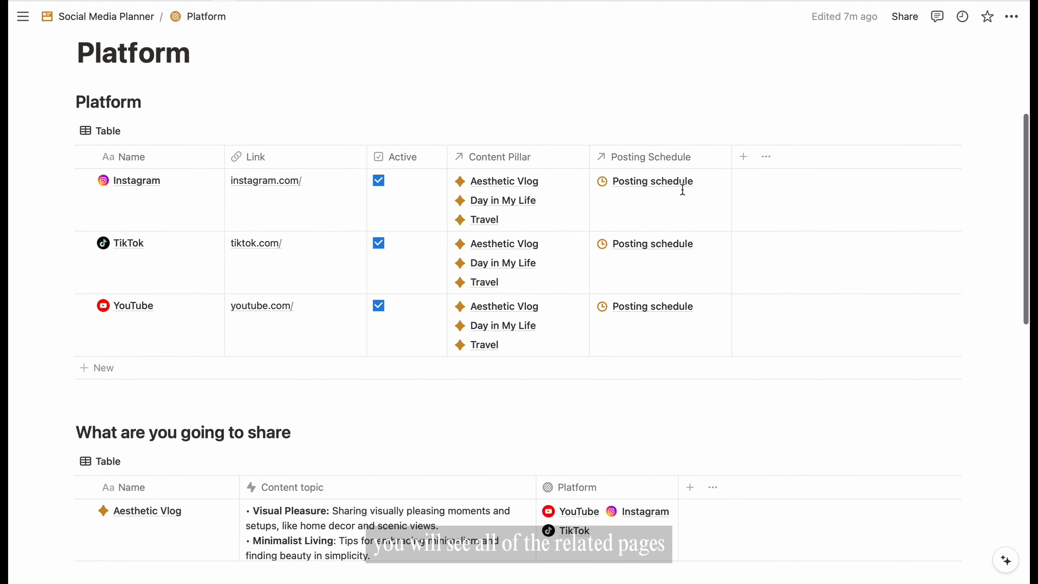
left_click(499, 172)
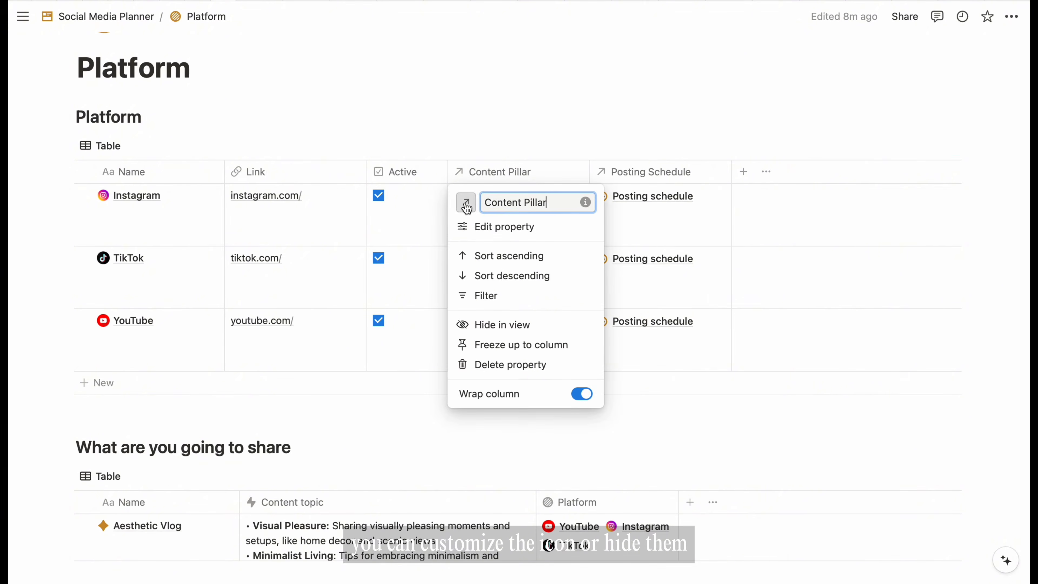
left_click(466, 202)
left_click(386, 335)
left_click(652, 172)
left_click(607, 201)
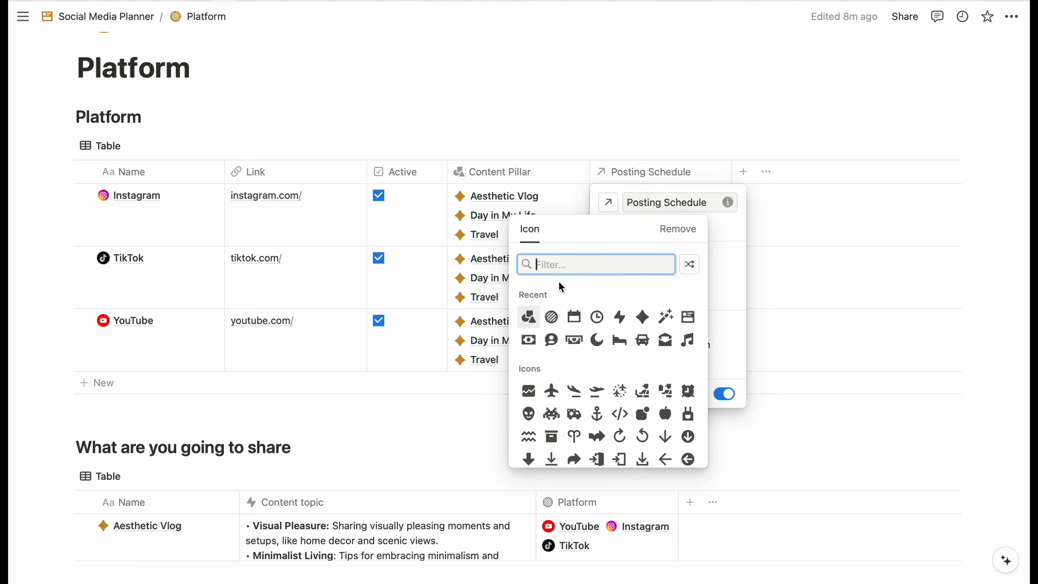
left_click(598, 313)
left_click(896, 146)
left_click(989, 257)
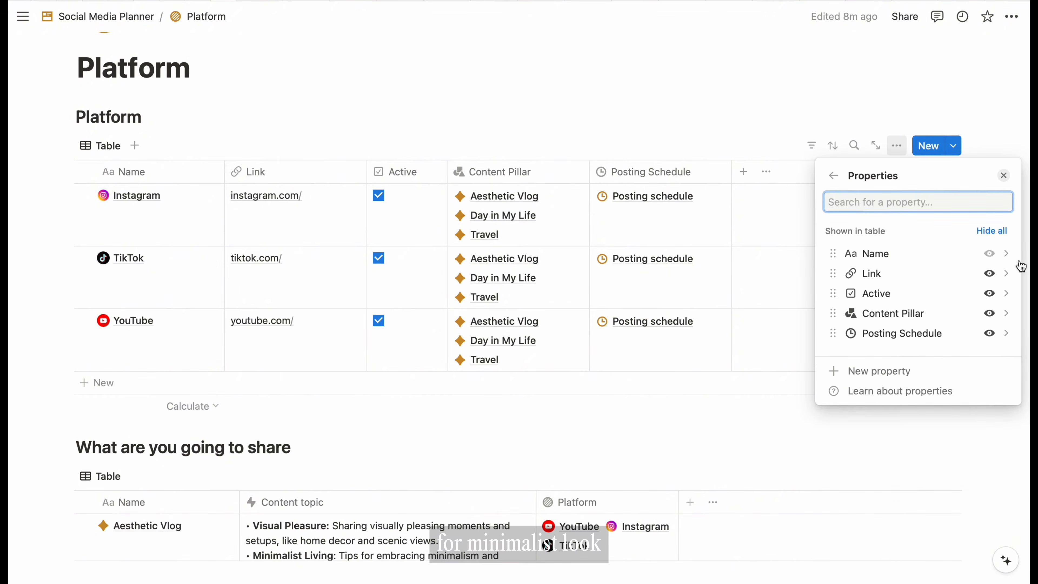
left_click(991, 313)
left_click(991, 313)
left_click(344, 268)
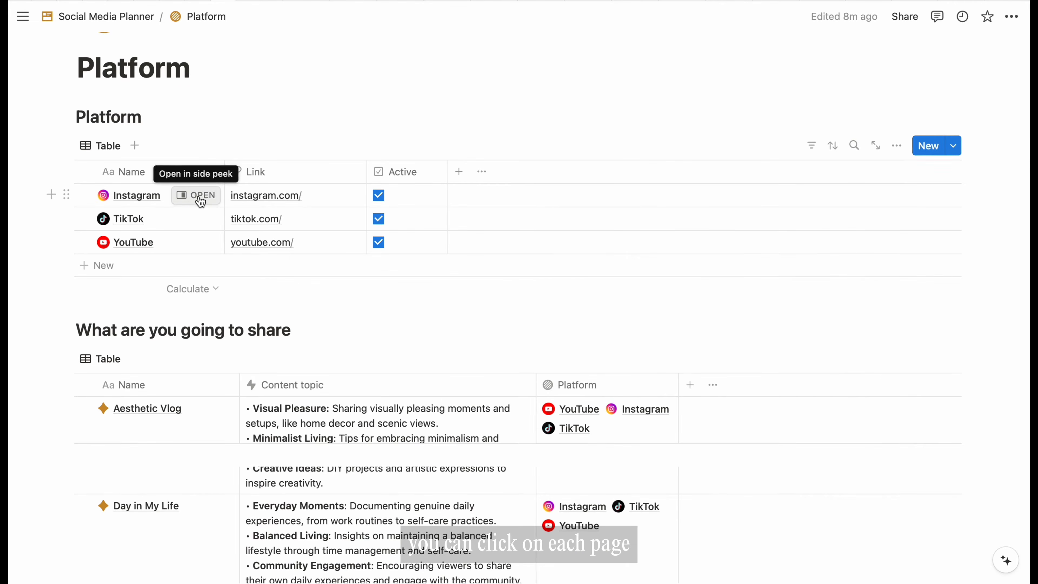
left_click(196, 195)
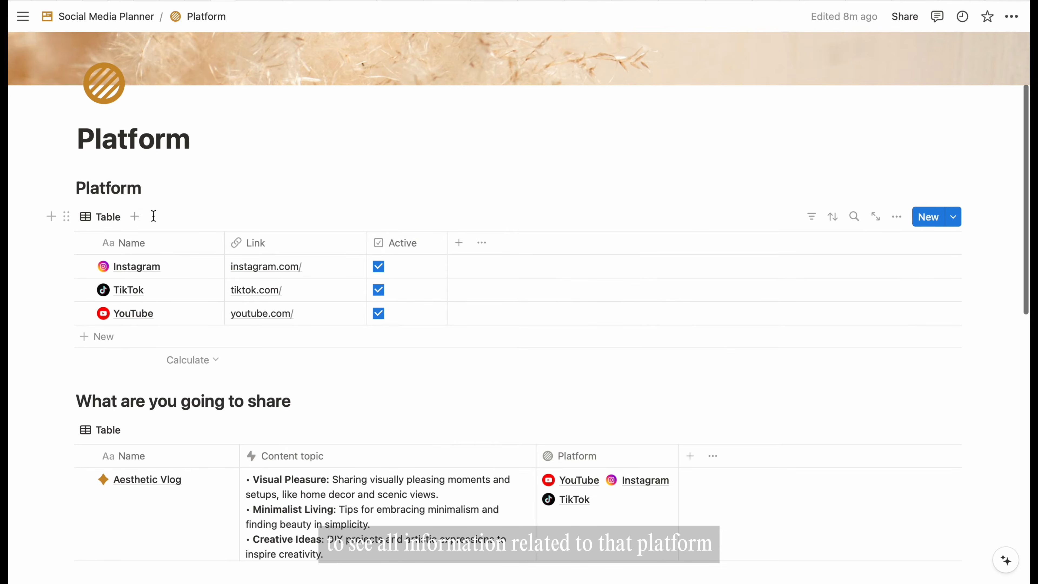
- Create a Gallery view of the Platform database with card preview set to None
left_click(136, 216)
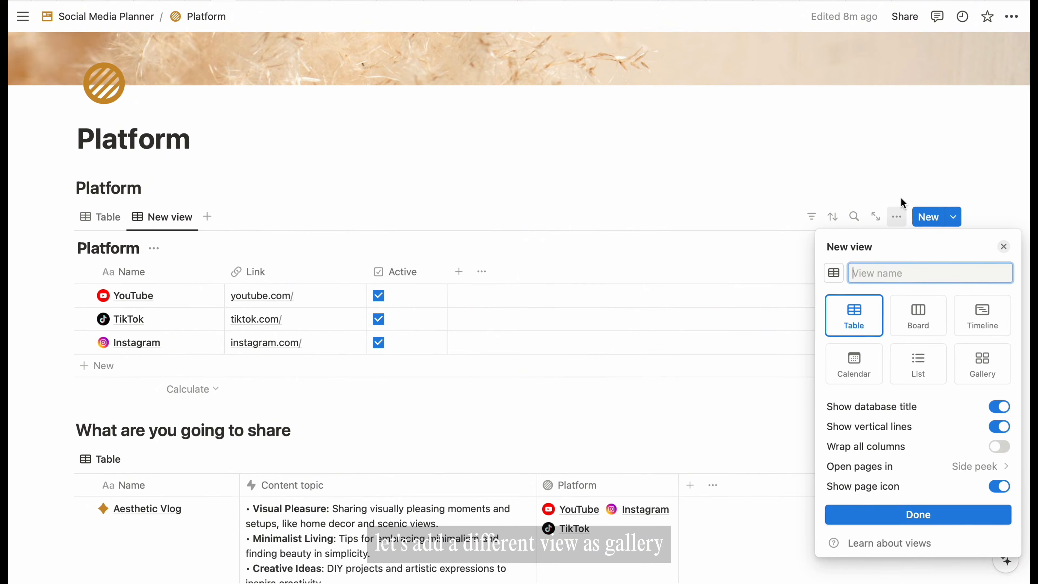
left_click(978, 369)
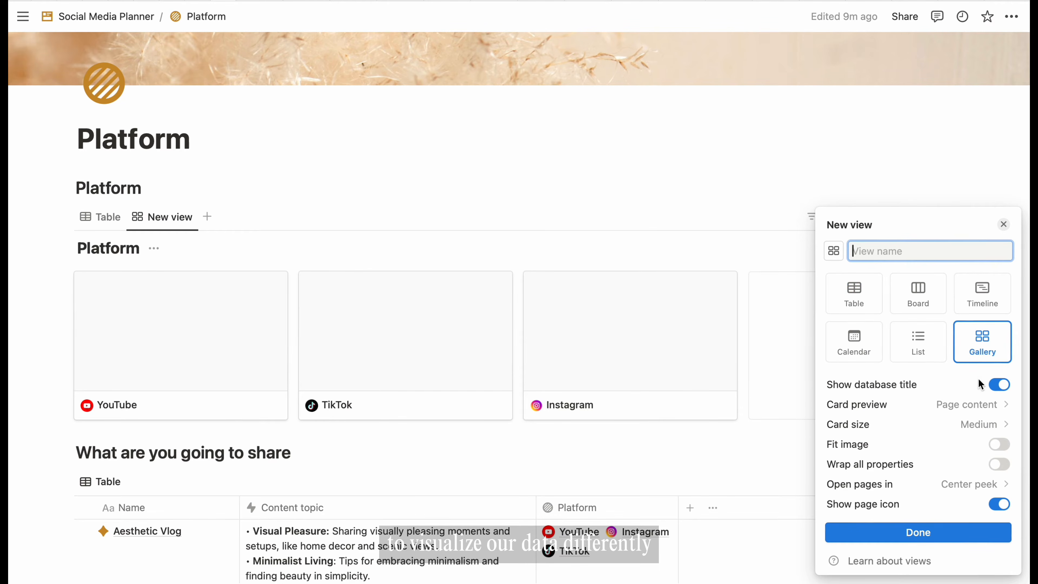
left_click(984, 404)
left_click(916, 432)
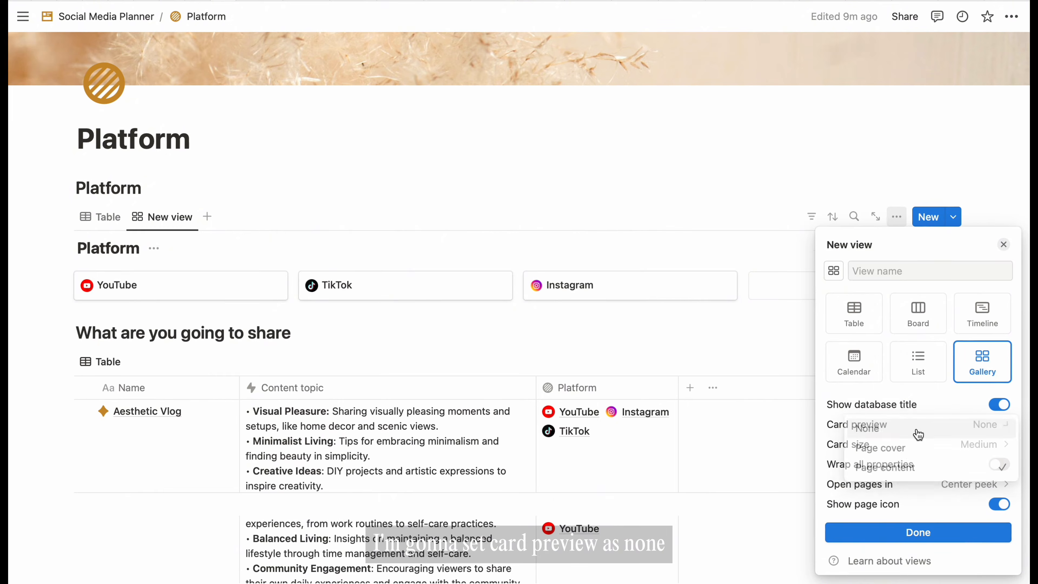
left_click(1004, 245)
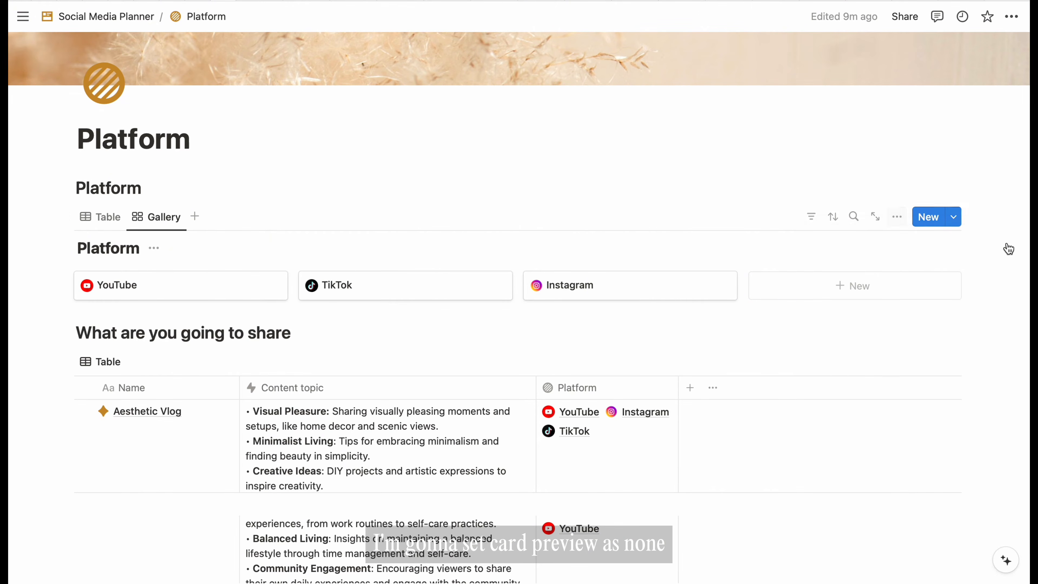
- Show the Link property on each platform card
left_click(898, 218)
left_click(982, 331)
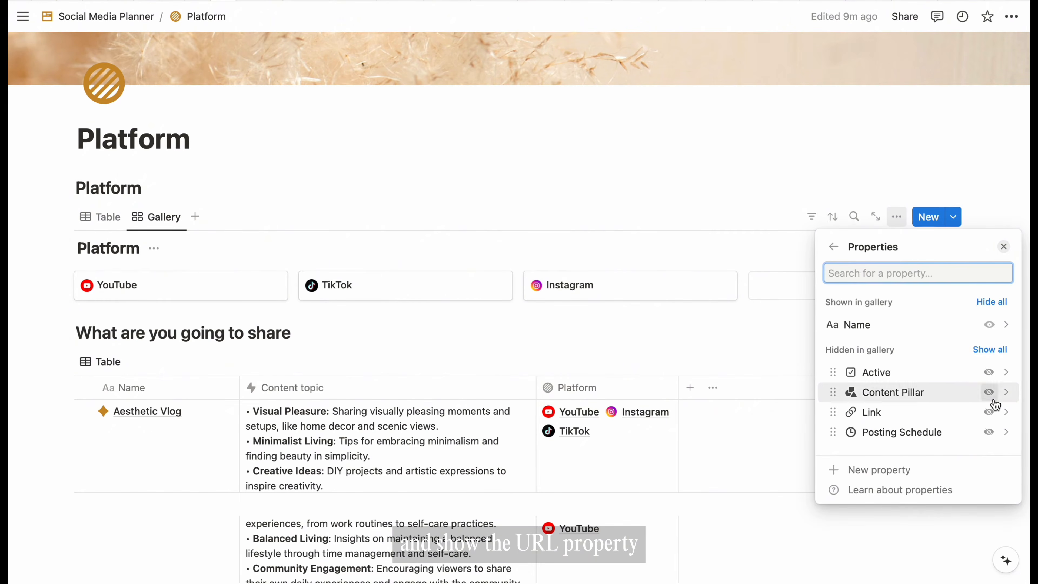
left_click(989, 412)
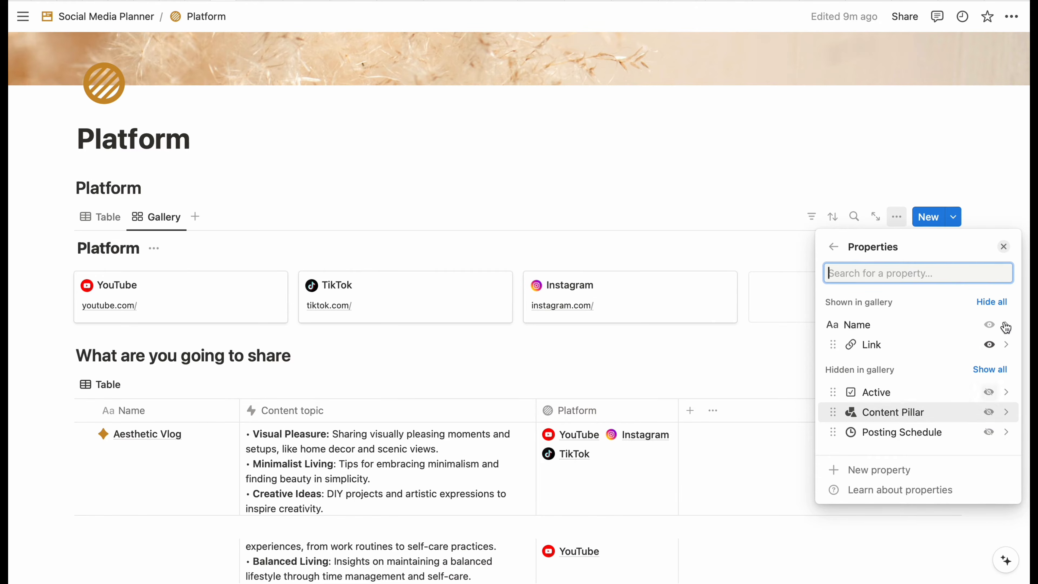
left_click(1003, 246)
- Hide the Platform database title
left_click(157, 250)
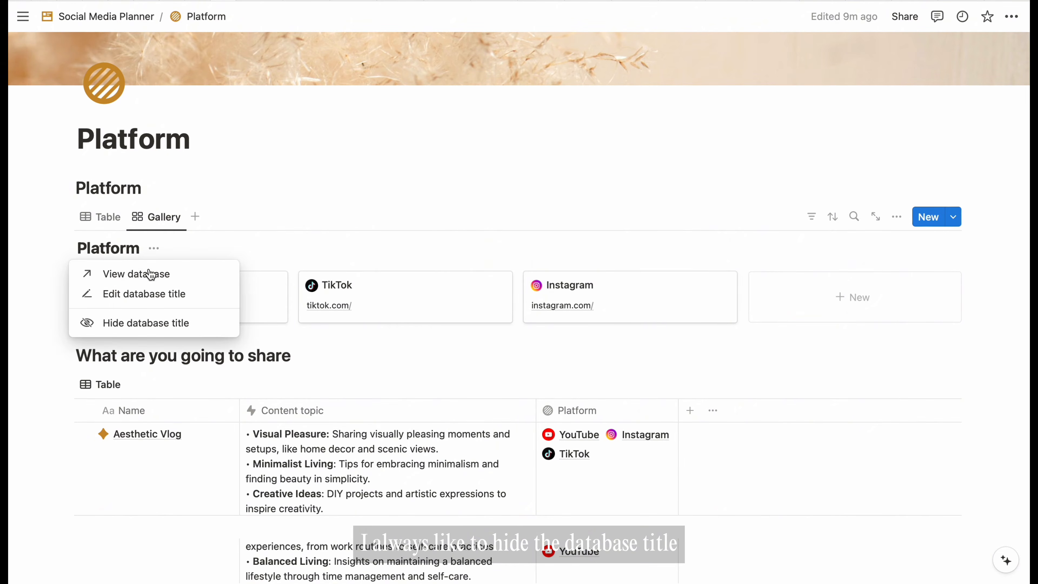
left_click(139, 324)
scroll(329, 174, "down", 3)
scroll(331, 176, "down", 2)
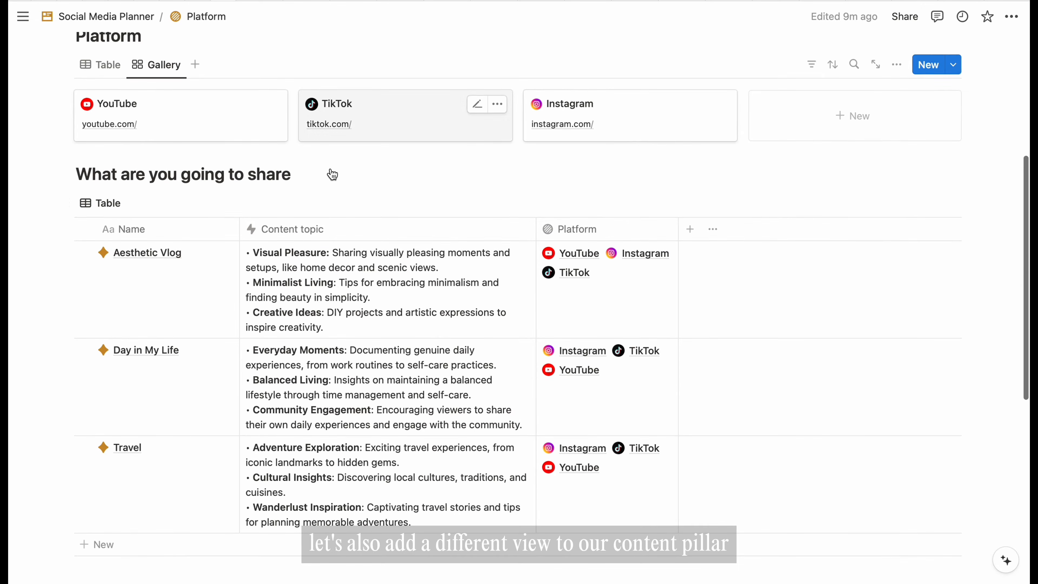
- Create a Gallery view of Content Pillar with card preview set to None
left_click(136, 203)
left_click(983, 345)
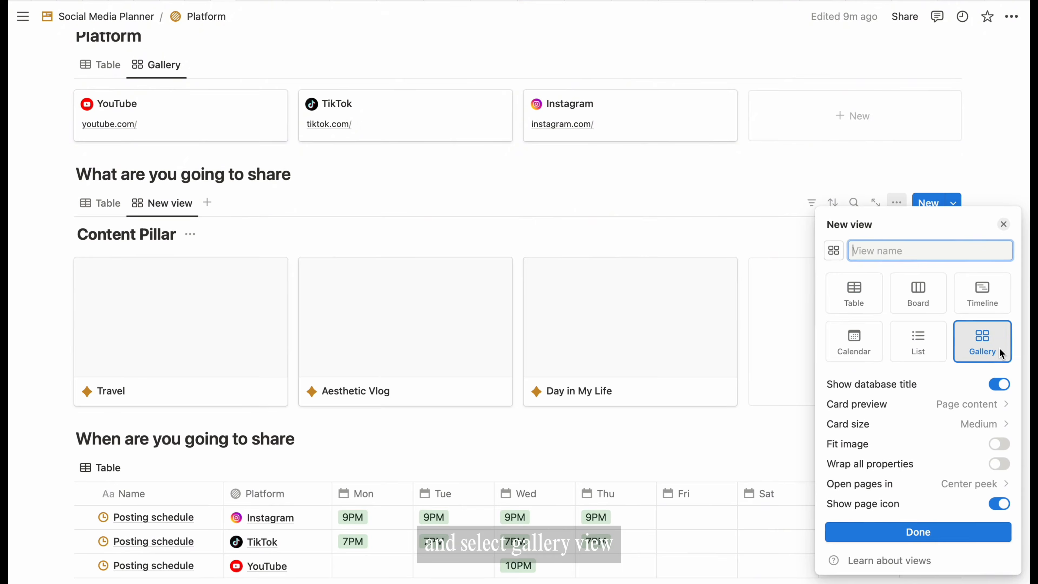
left_click(1003, 225)
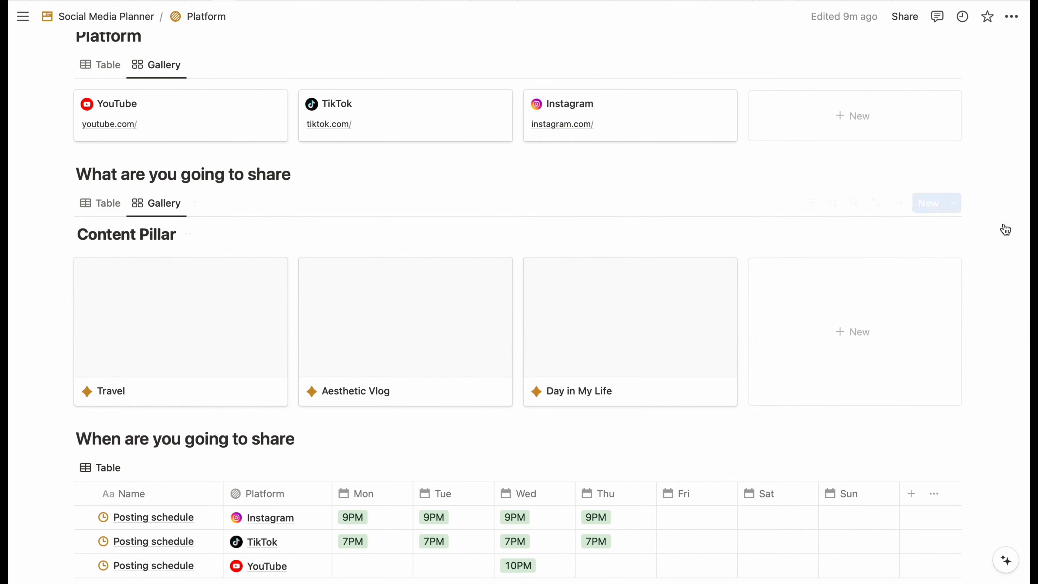
left_click(896, 203)
left_click(992, 287)
left_click(989, 384)
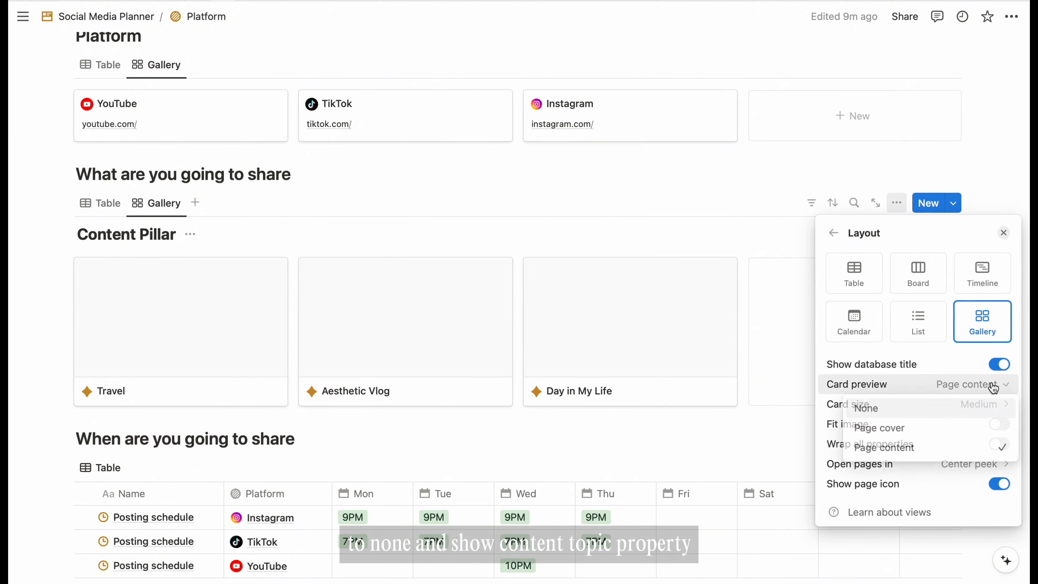
left_click(924, 411)
left_click(1003, 233)
- Show the Content topic property on each pillar card
left_click(897, 203)
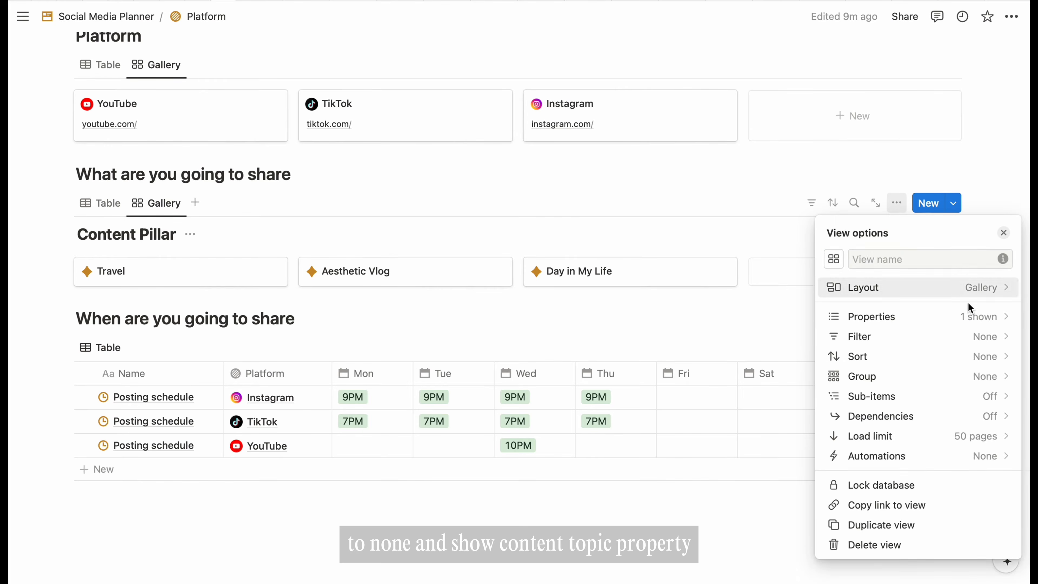
left_click(968, 315)
left_click(988, 359)
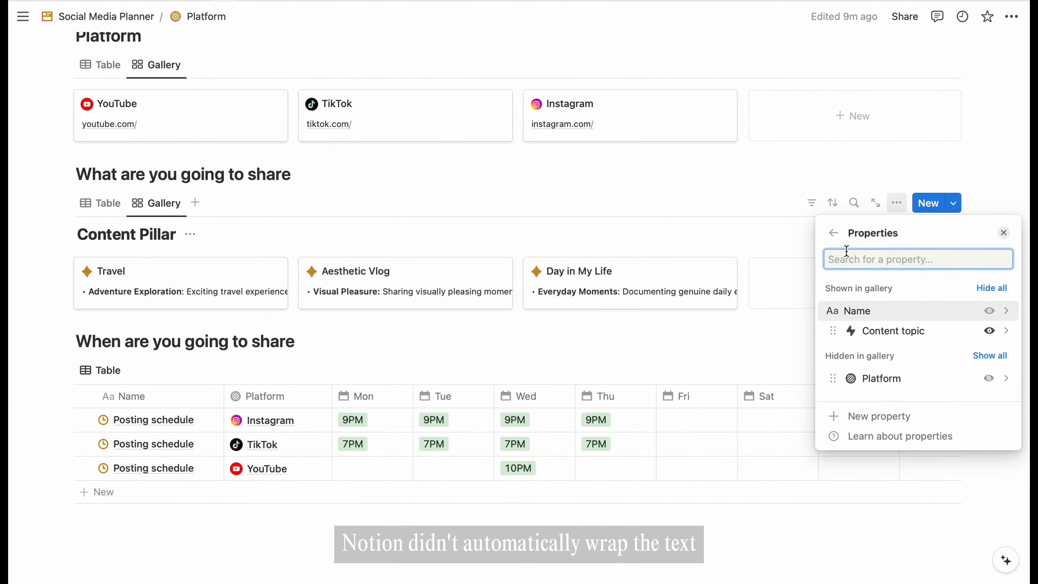
left_click(835, 234)
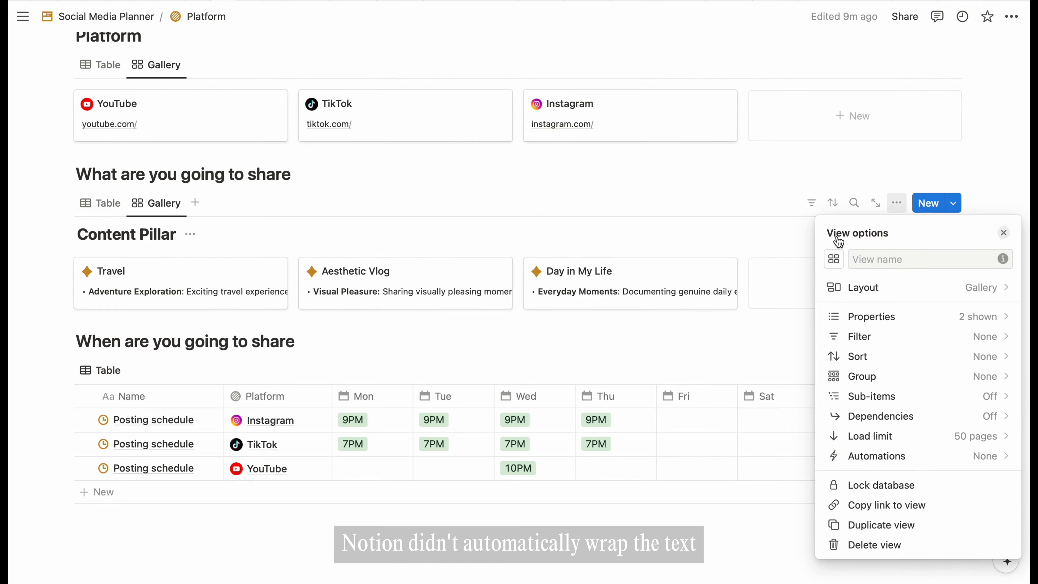
left_click(564, 231)
- Turn on Wrap all properties in the gallery layout
left_click(897, 203)
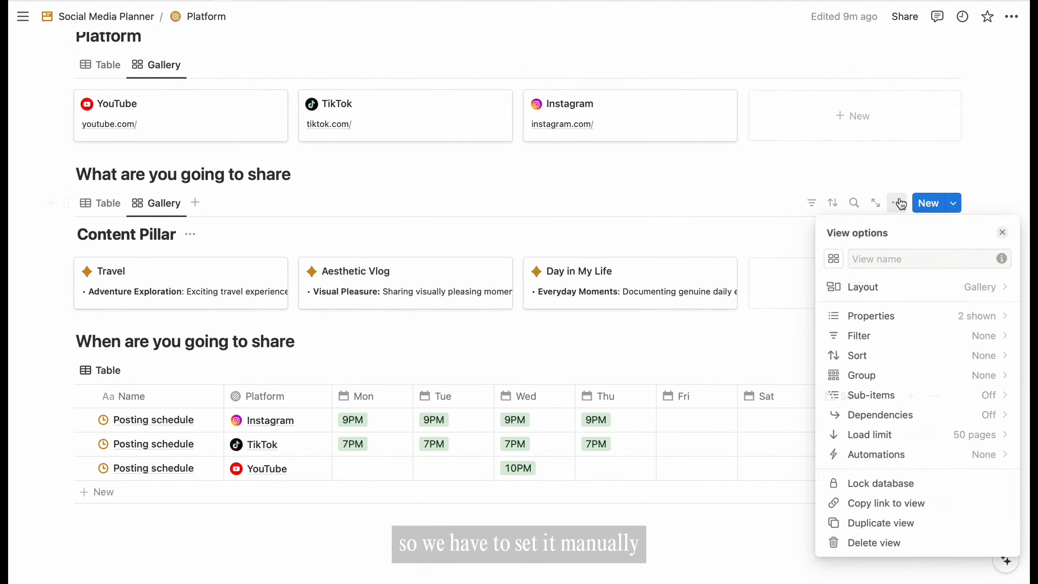
left_click(1001, 299)
left_click(998, 426)
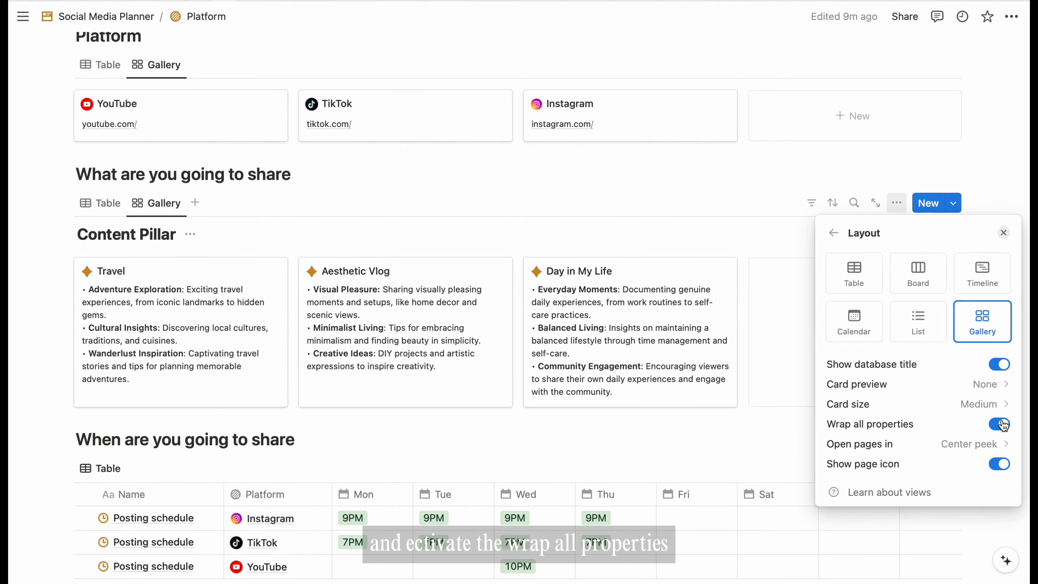
left_click(1004, 234)
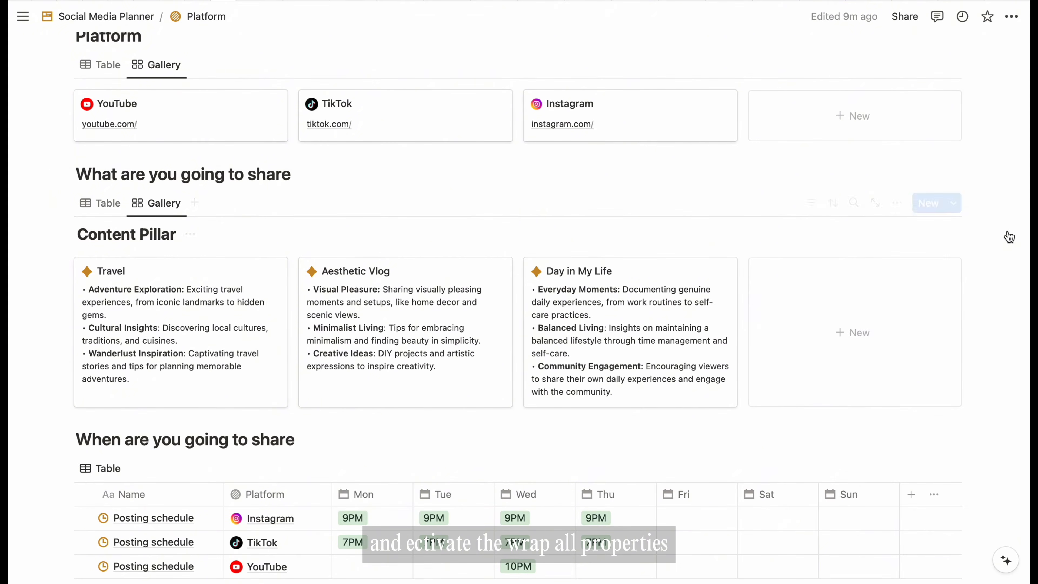
- Hide the Content Pillar database title
left_click(189, 238)
left_click(172, 309)
scroll(380, 209, "up", 5)
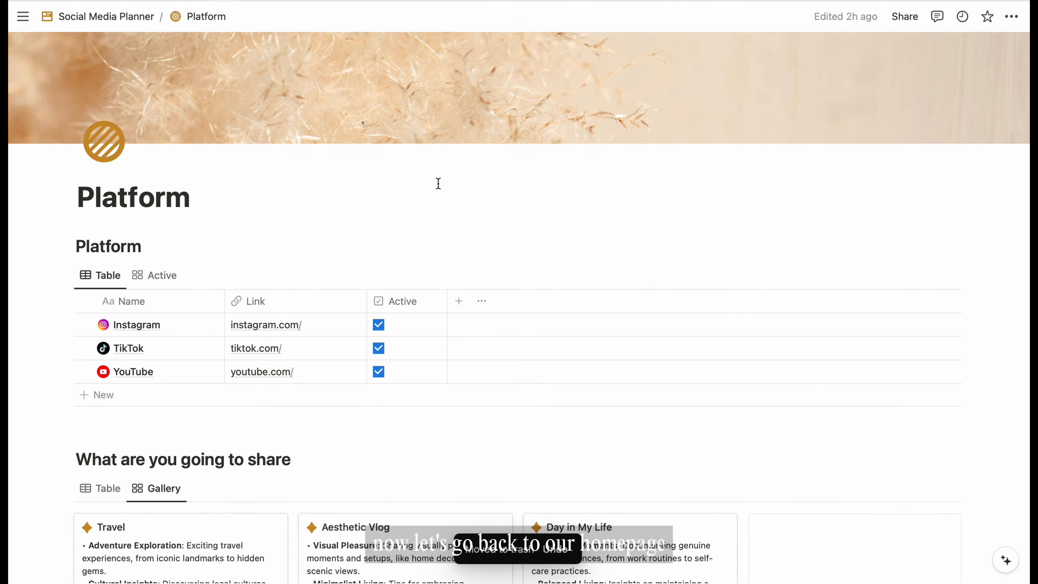
- Go from Social Media Planner into the Content Calendar page and make it full width
left_click(118, 18)
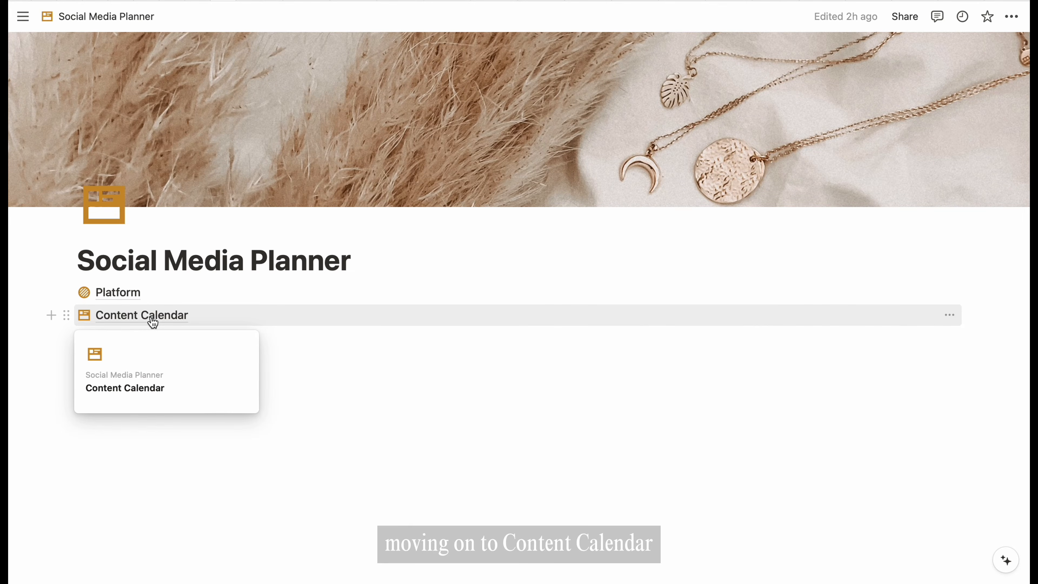
left_click(152, 316)
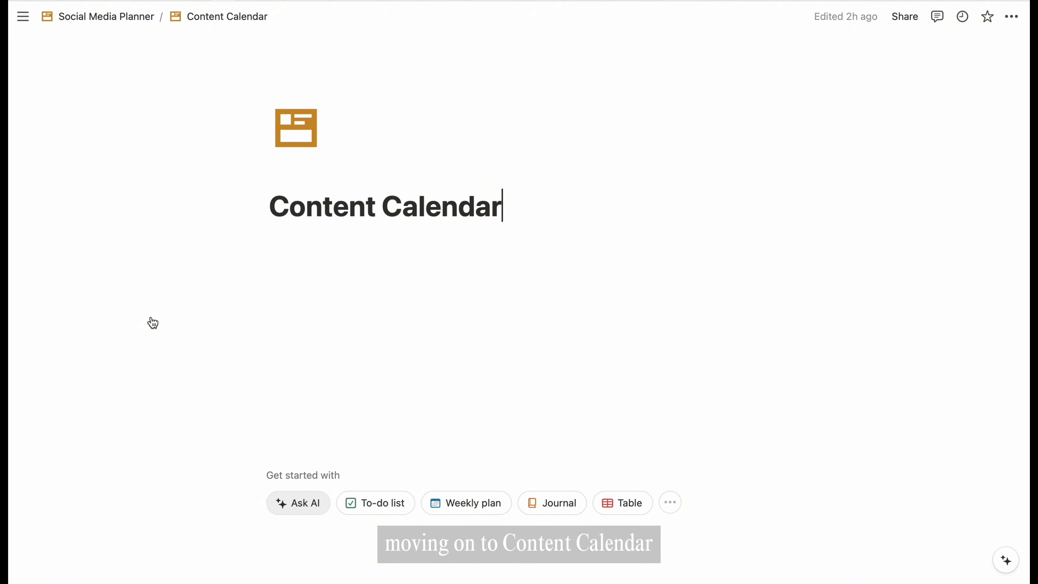
left_click(1017, 28)
left_click(1000, 118)
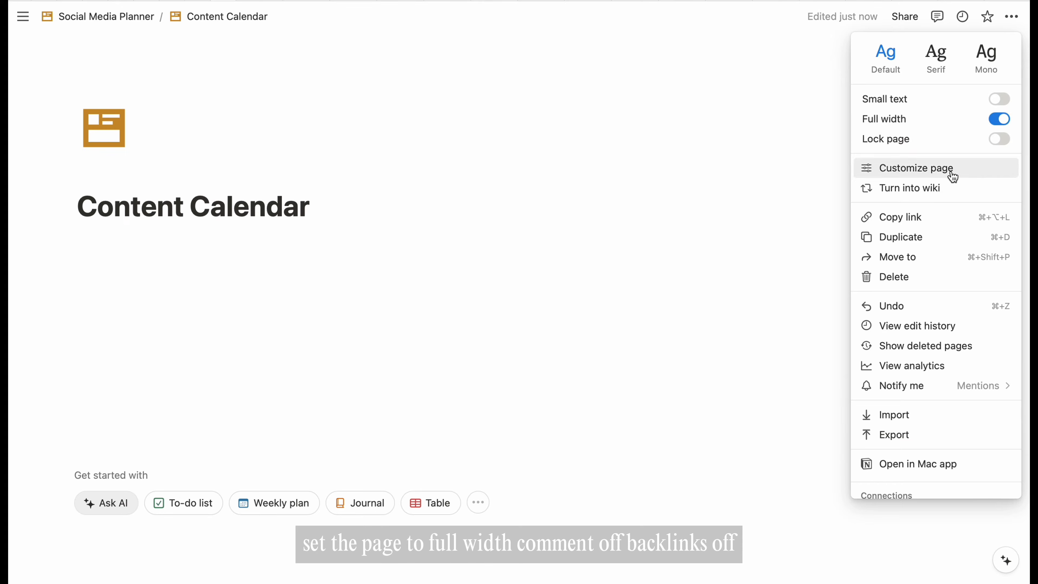
- Turn off top-level page discussions and backlinks in the page customisation settings
left_click(953, 177)
left_click(995, 92)
left_click(937, 134)
left_click(993, 112)
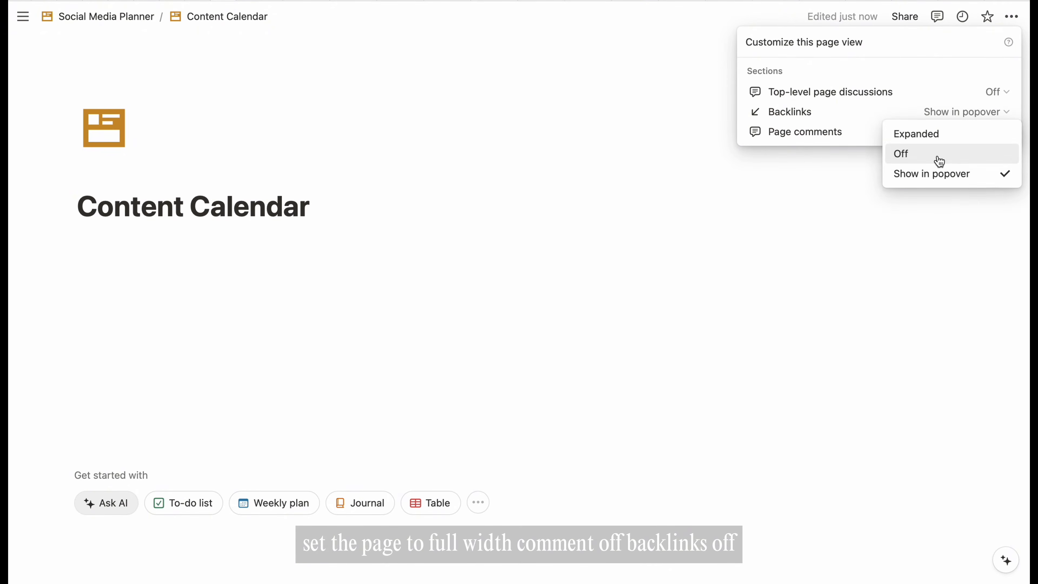
left_click(939, 161)
left_click(316, 265)
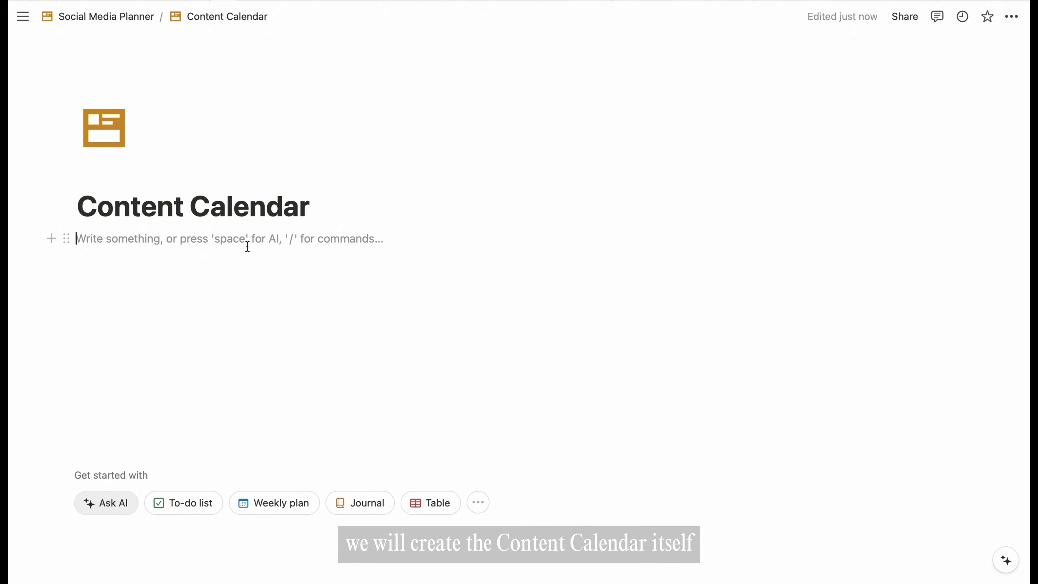
- Write the lines Content Calendar, Hashtag List and Hashtag Group
type("Content Calendar")
key("Return")
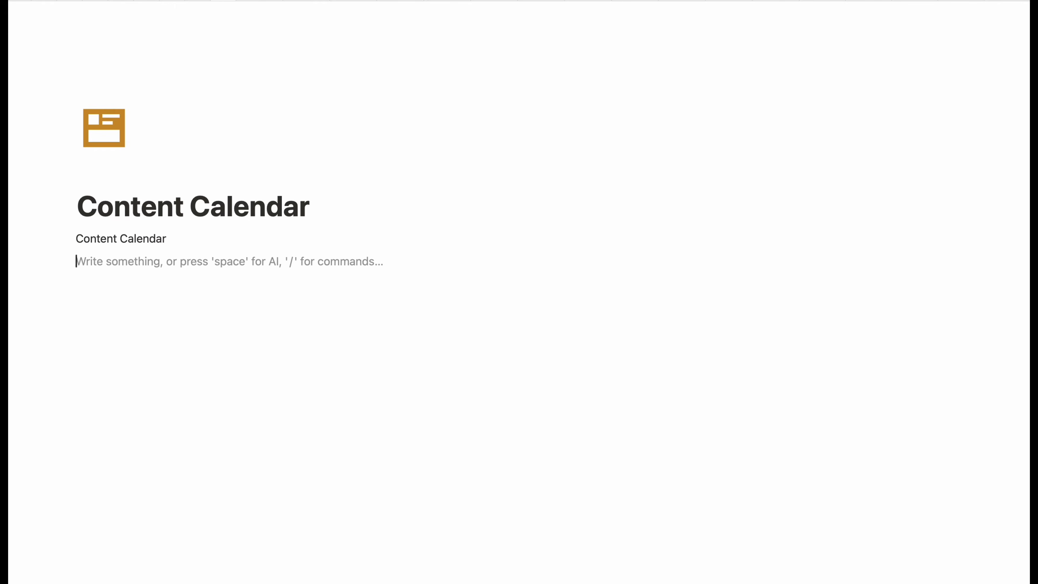
type("Has")
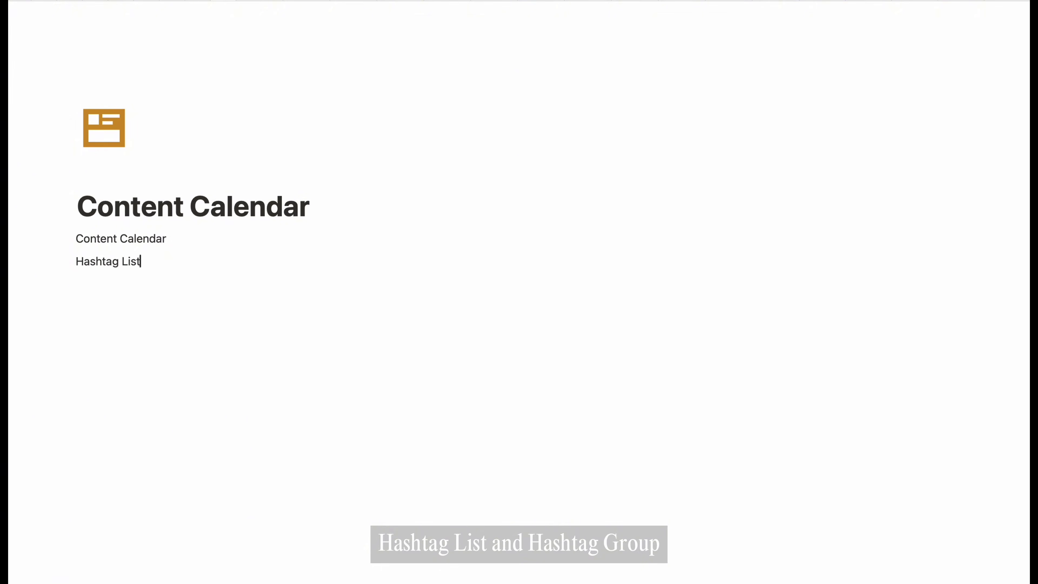
type("htag Group")
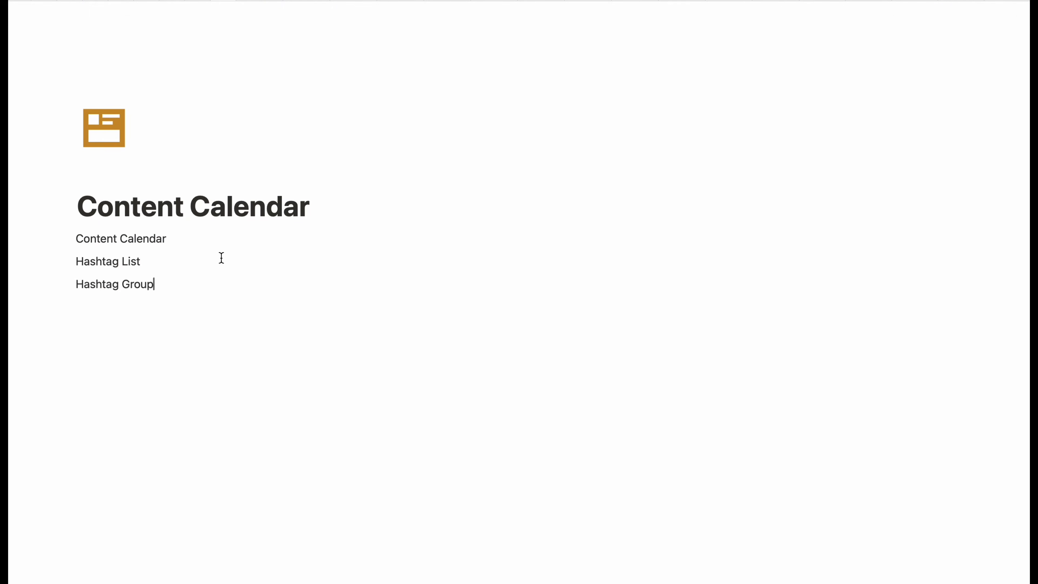
- Turn the three lines into Heading 2 and start a new line below them
left_click_drag(155, 283, 74, 239)
left_click(67, 239)
mouse_move(143, 221)
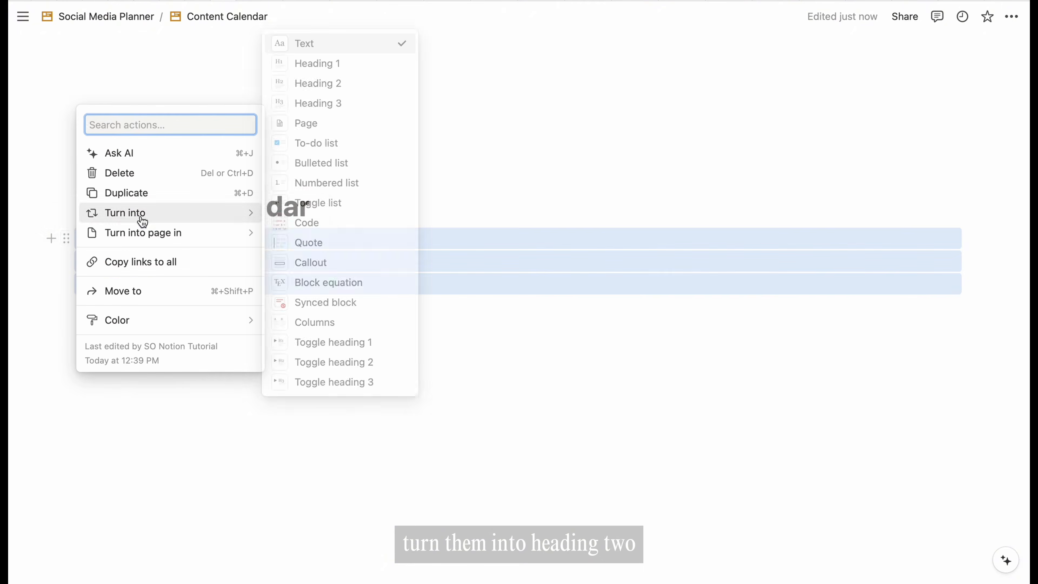
left_click(346, 91)
left_click(260, 270)
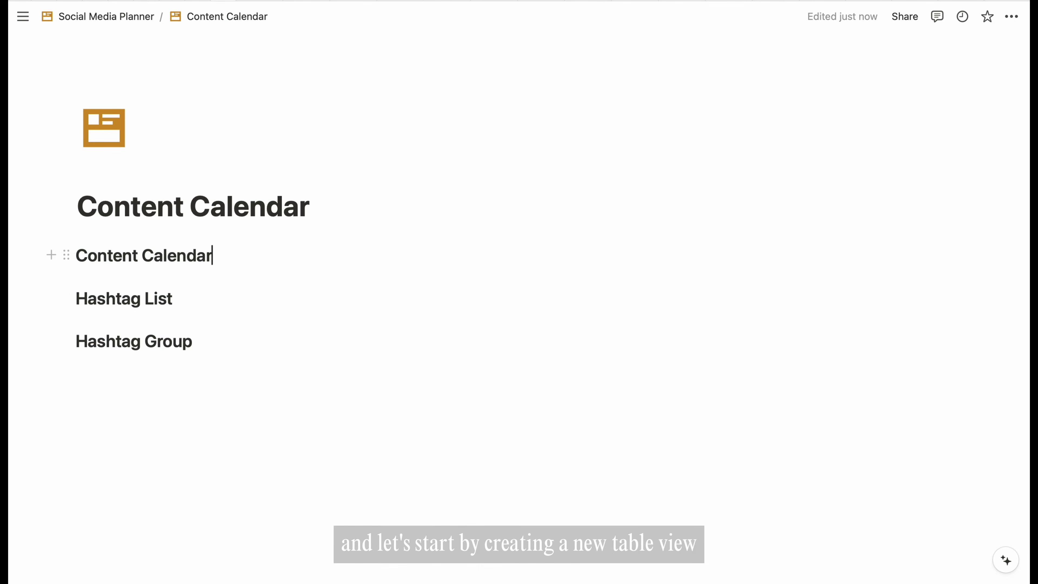
key("Return")
- Insert a table-view database with /table below the headings
type("/table")
key("Down")
key("Return")
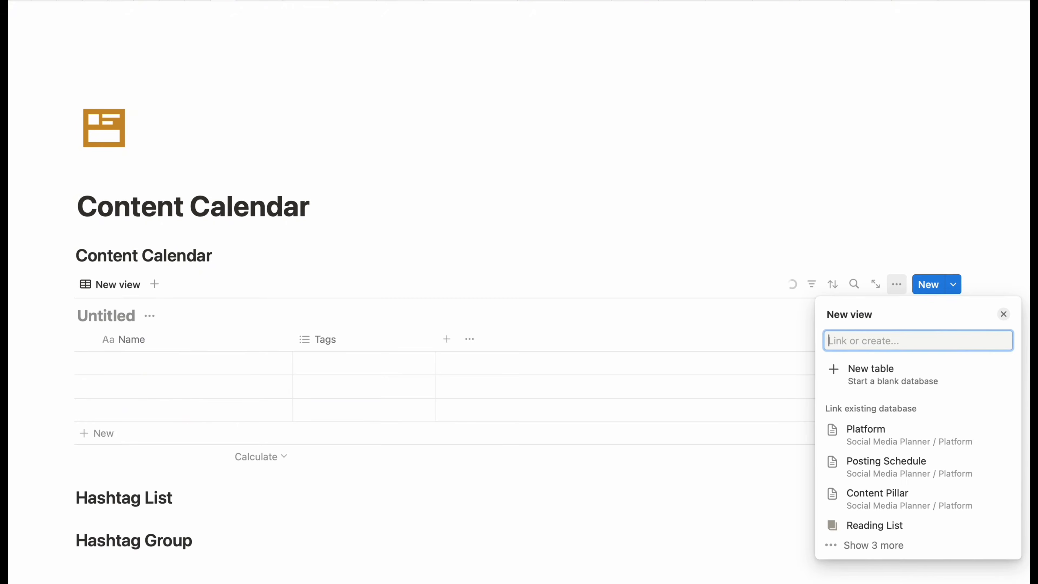
key("Escape")
- Title the database 'Content Calendar' and then hide its title
left_click(149, 316)
left_click(149, 363)
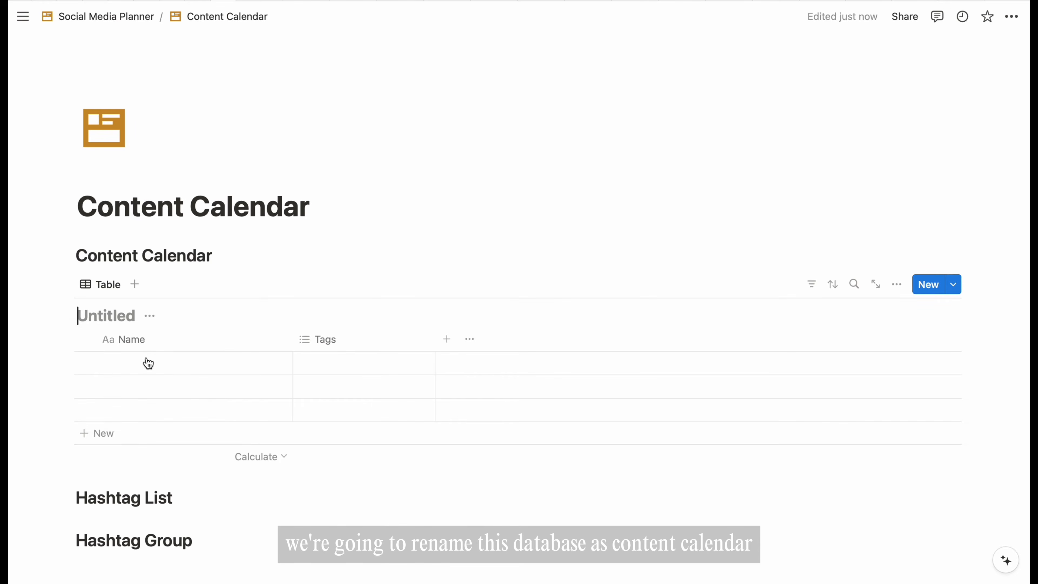
type("Content Calendar")
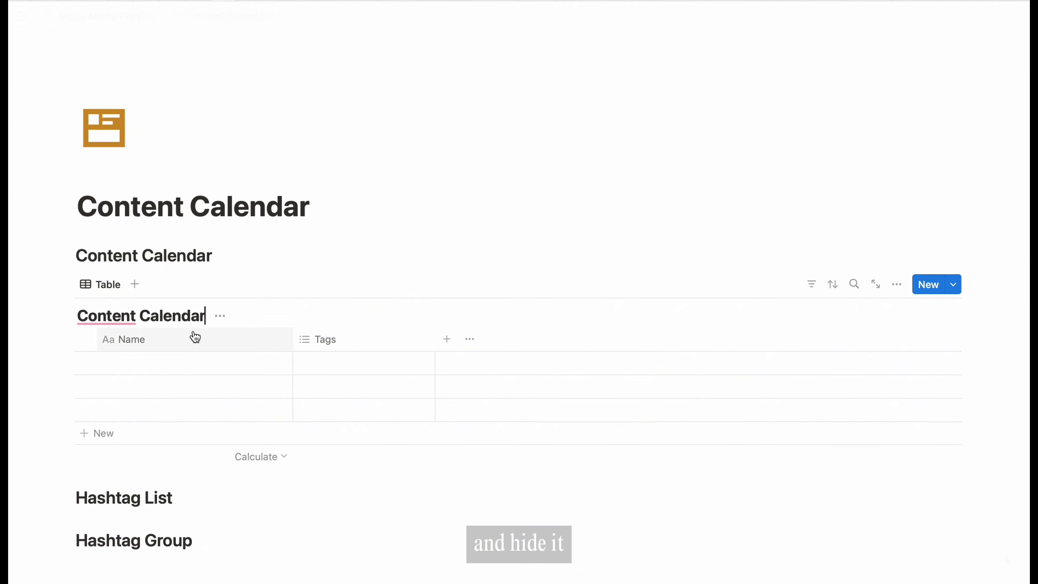
left_click(220, 316)
left_click(213, 391)
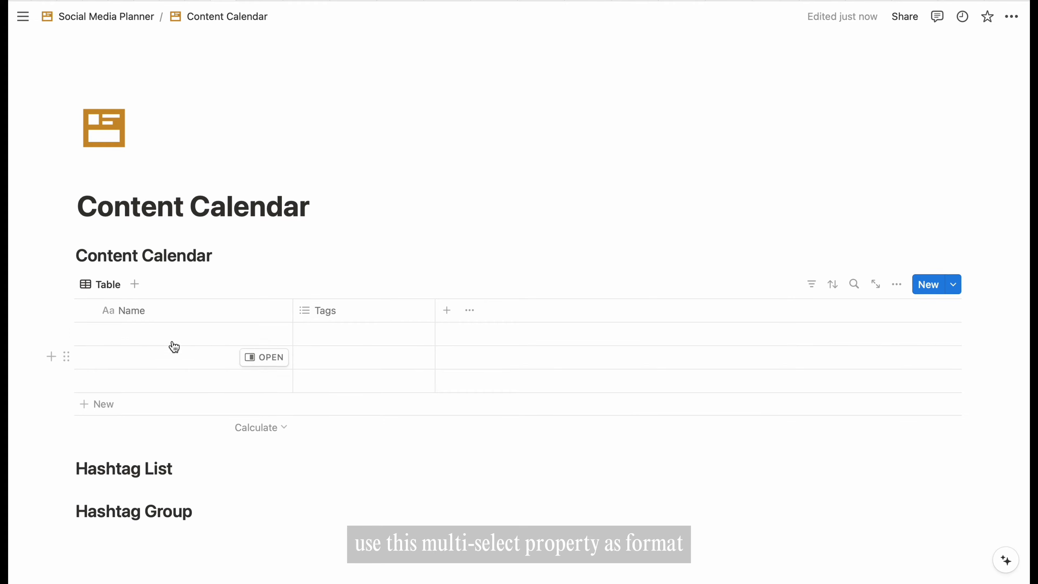
- Rename the Tags property to Format and add a Reel option
left_click(331, 315)
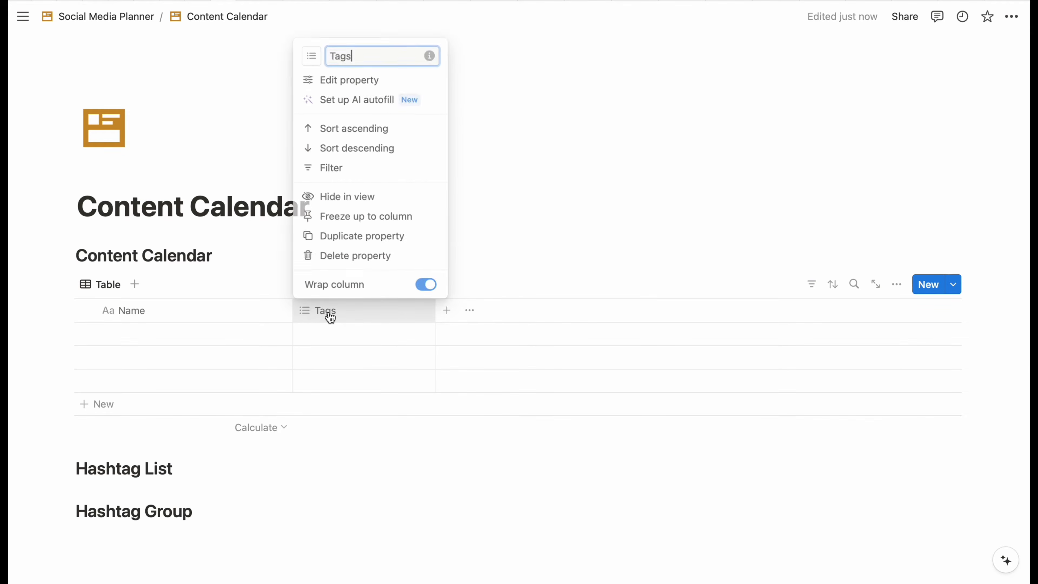
left_click(359, 83)
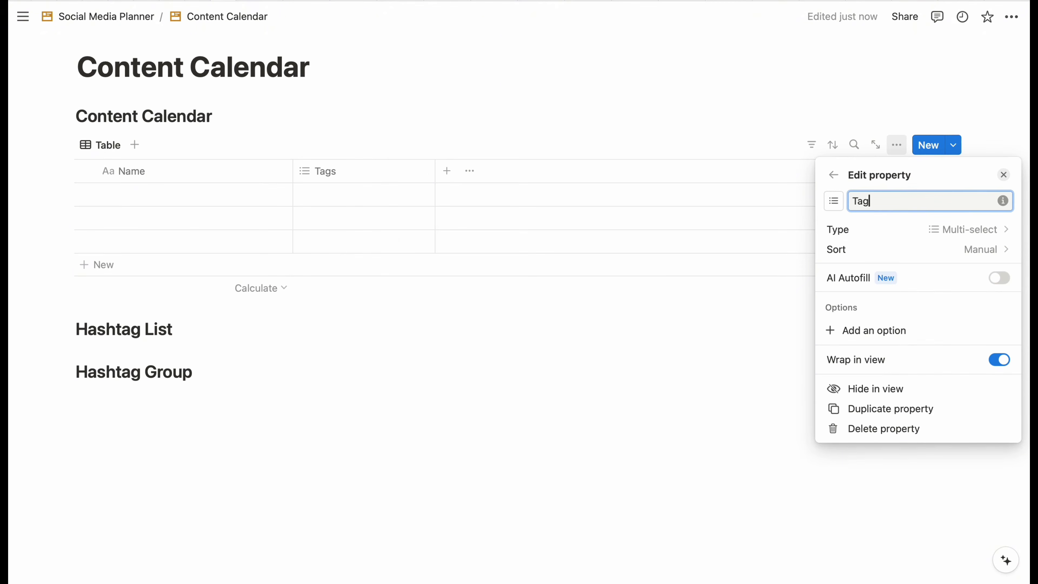
type("Format")
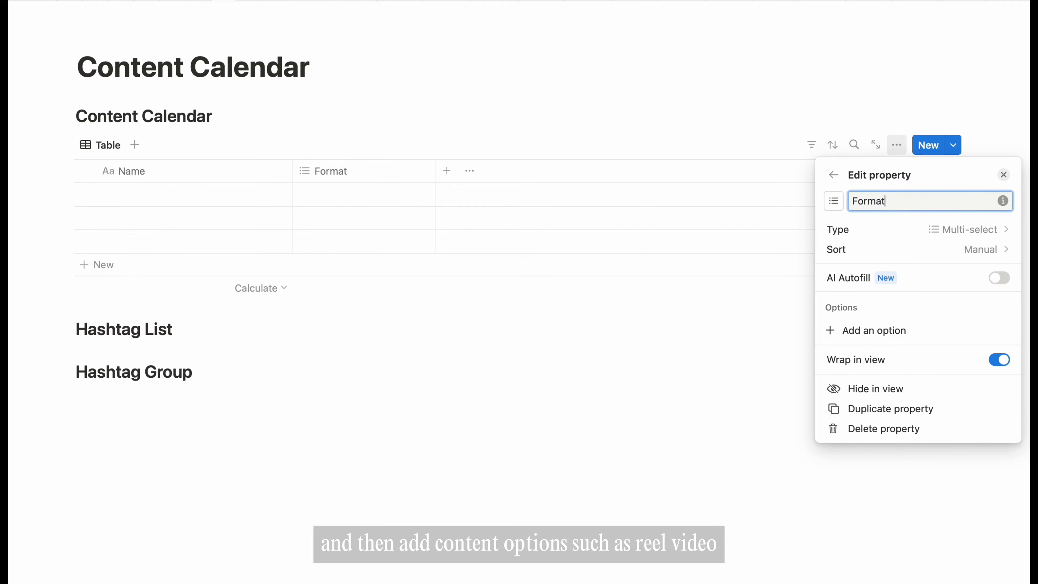
left_click(904, 335)
type("Ree")
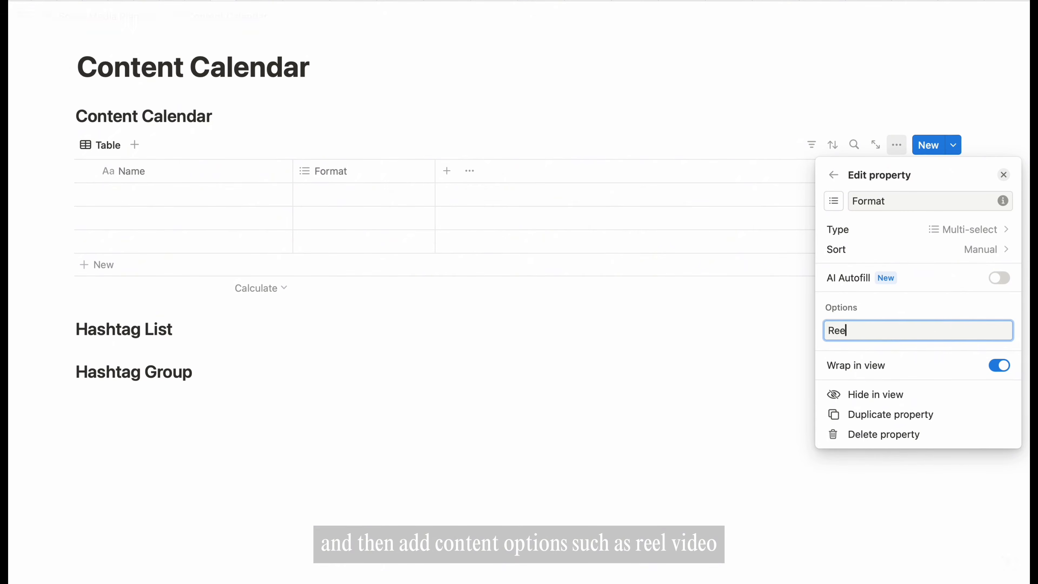
type("l")
key("Return")
- Add Video, Post, Pin and Blog as further Format options
type("Video")
key("Return")
type("Post")
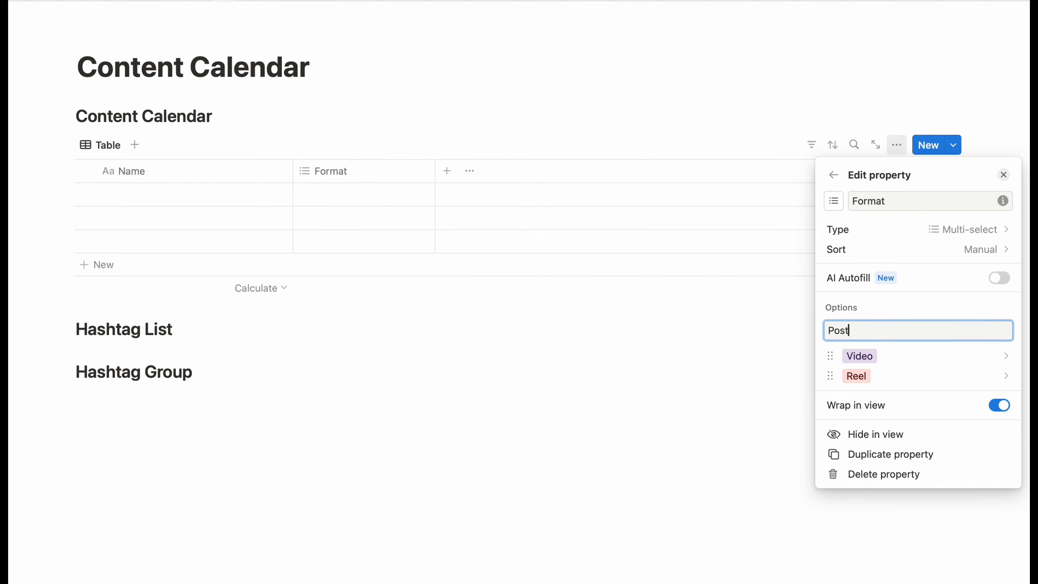
key("Return")
type("Pin")
key("Return")
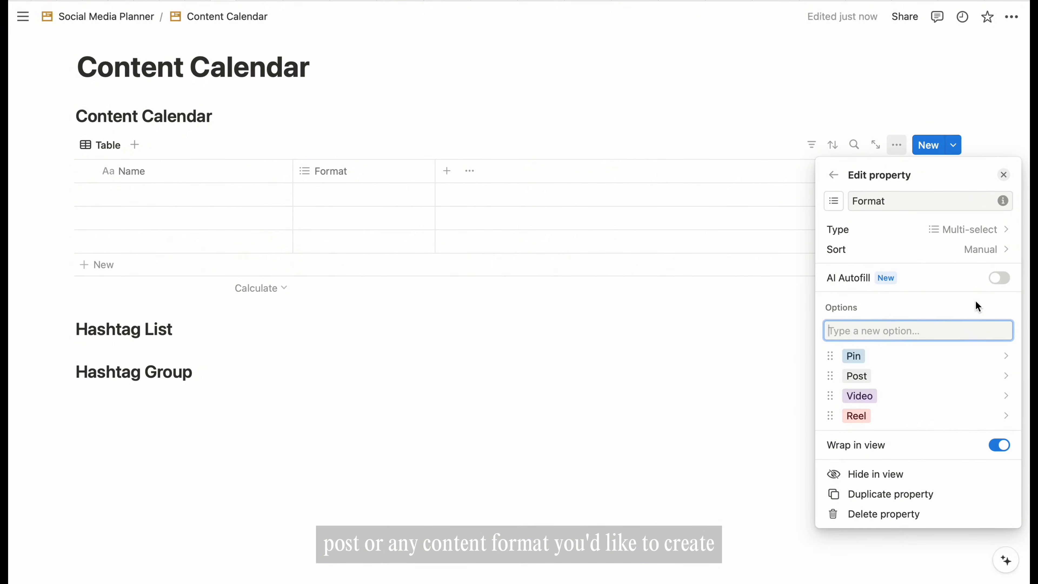
key("Return")
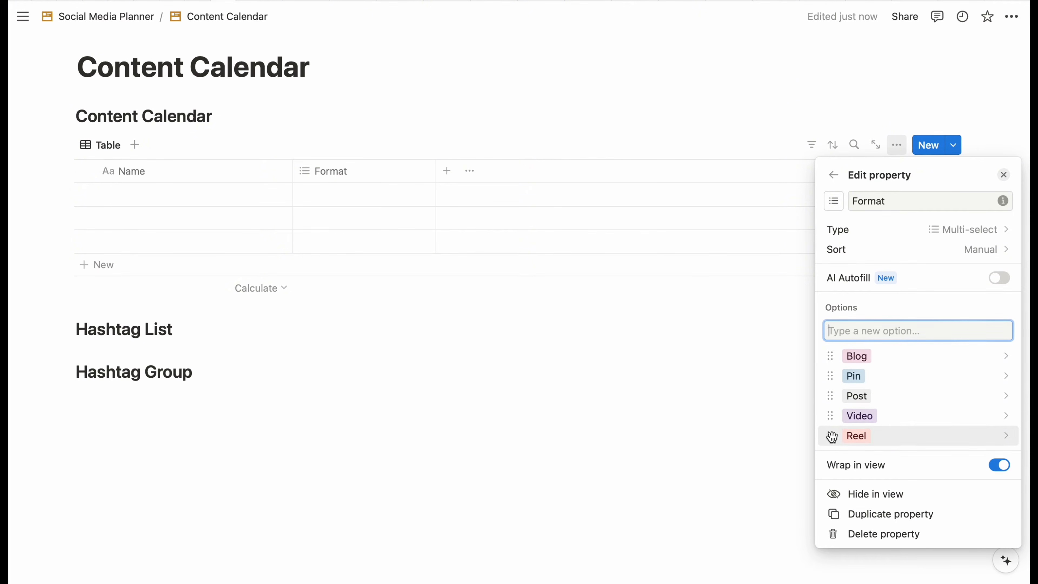
- Reorder the Format options so Video comes first and Blog last
left_click_drag(830, 434, 831, 356)
left_click_drag(830, 436, 834, 395)
left_click_drag(830, 415, 831, 436)
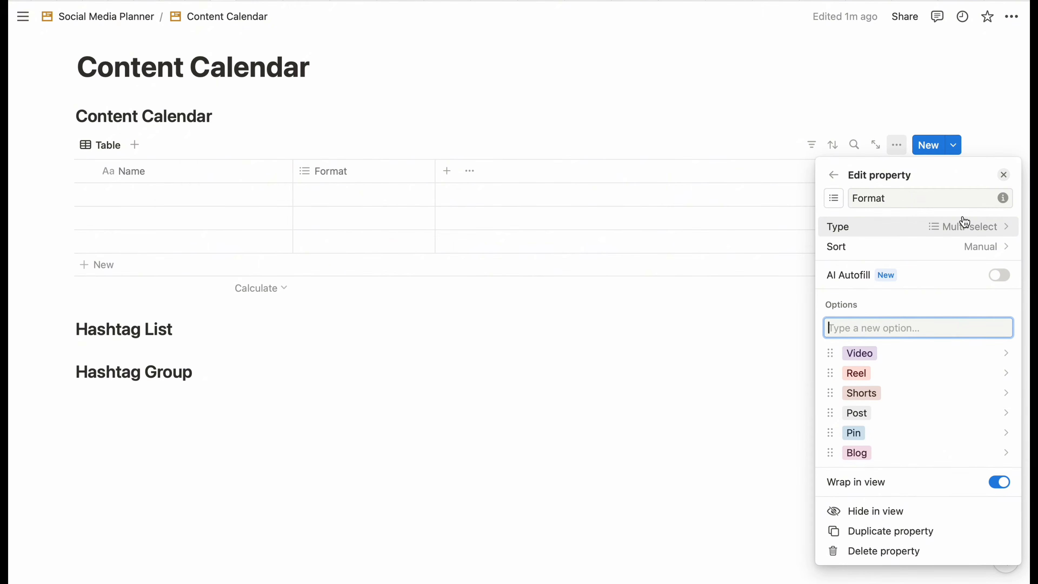
left_click(1003, 175)
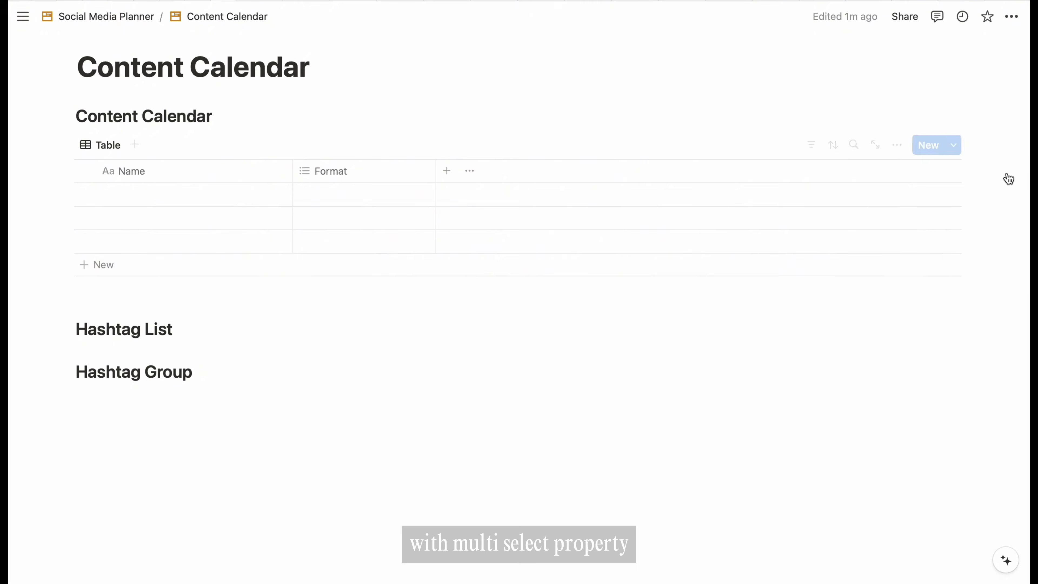
- Tag the first row's Format as Video and Blog
left_click(324, 197)
left_click(332, 246)
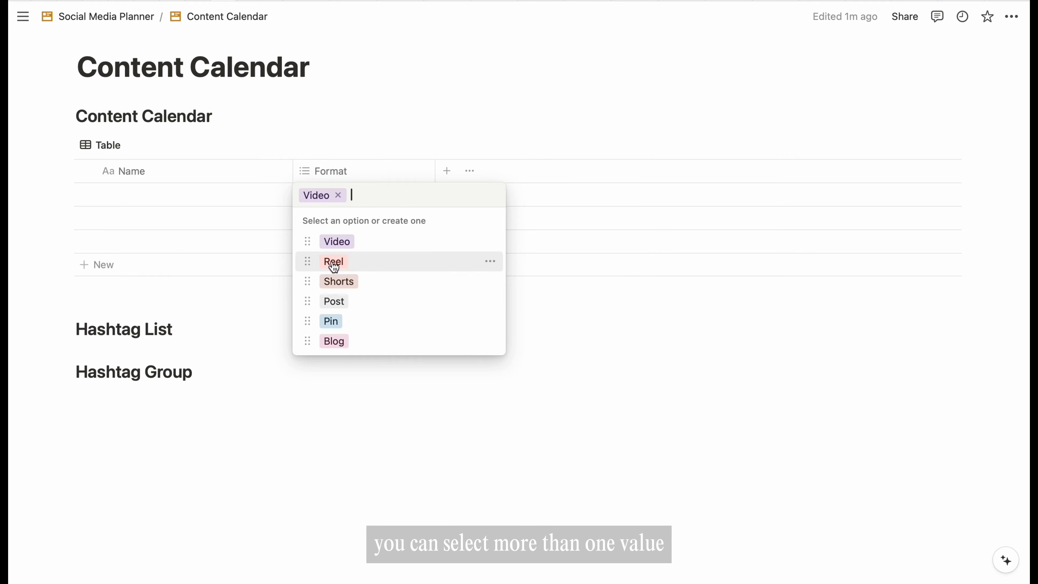
key("Escape")
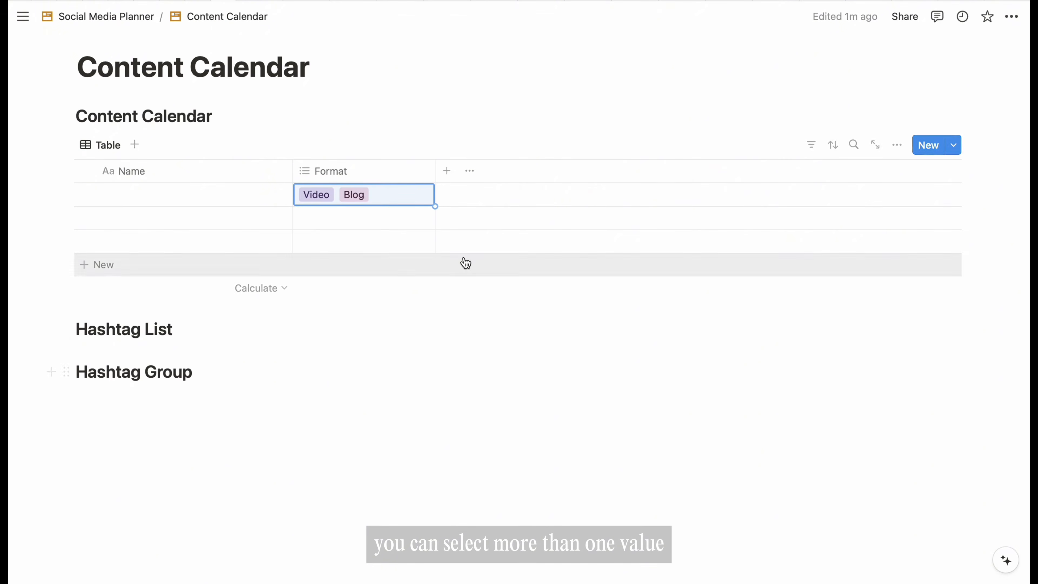
- Create a 'Publish date' Date column and date the first row May 15, 2024
left_click(447, 173)
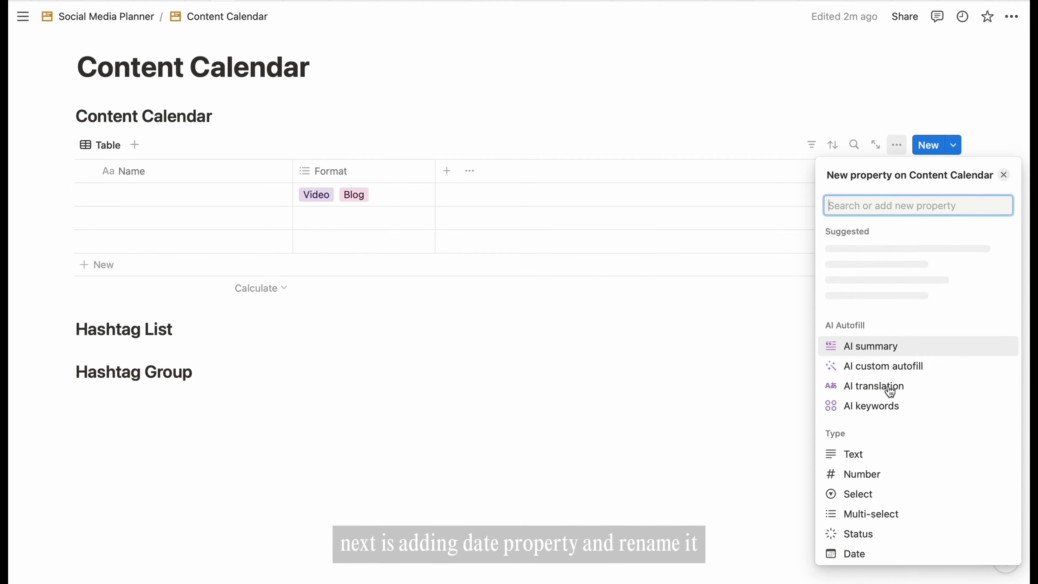
left_click(859, 509)
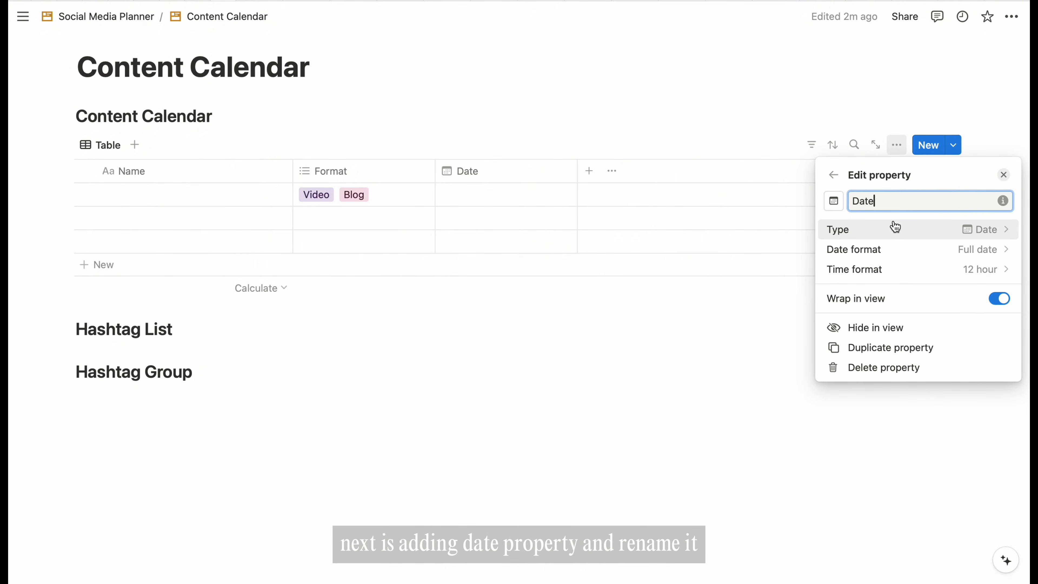
type("Publish")
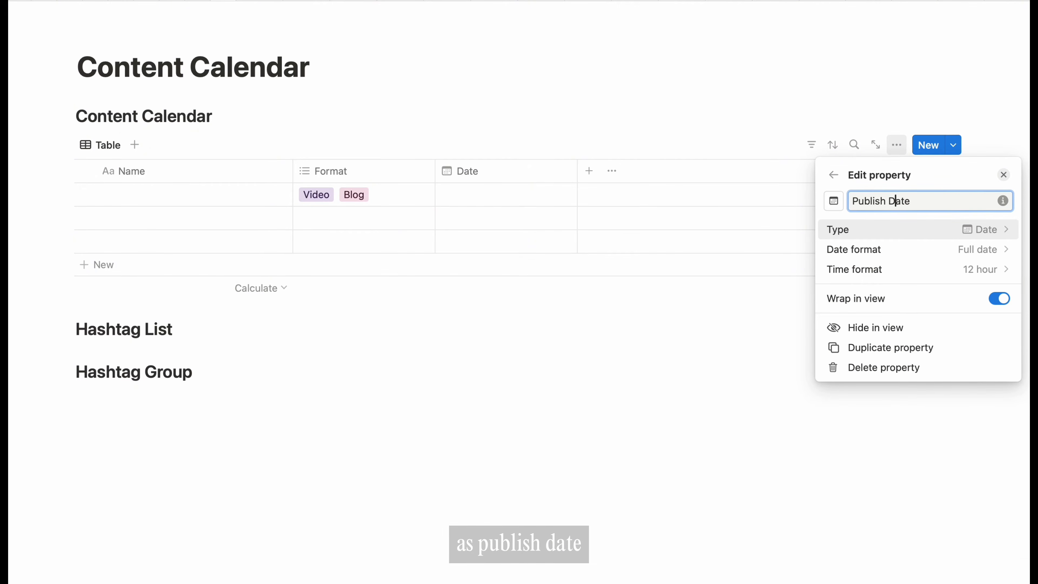
key("BackSpace")
type("d")
left_click(699, 333)
left_click(505, 198)
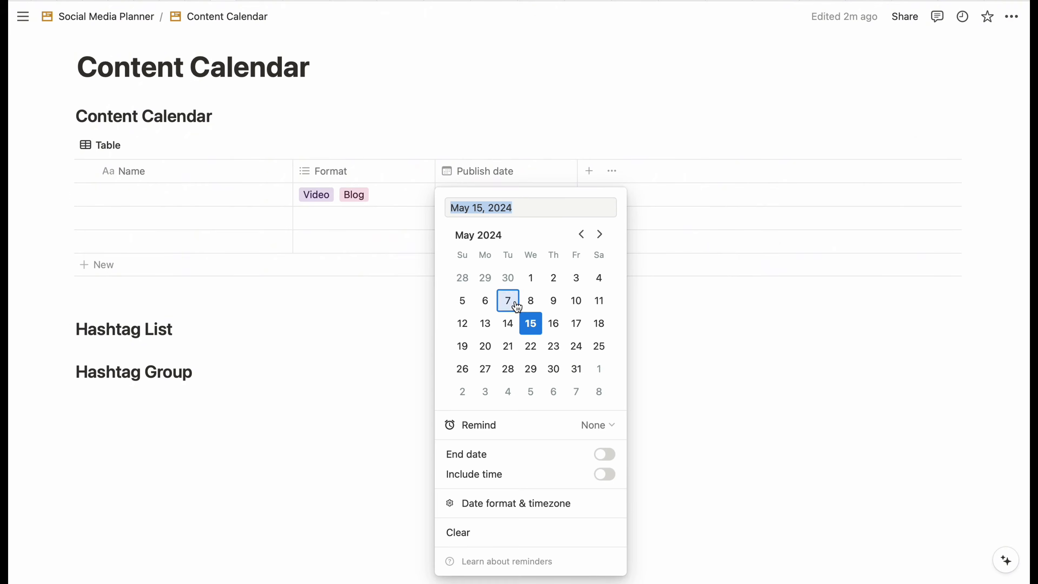
left_click(540, 324)
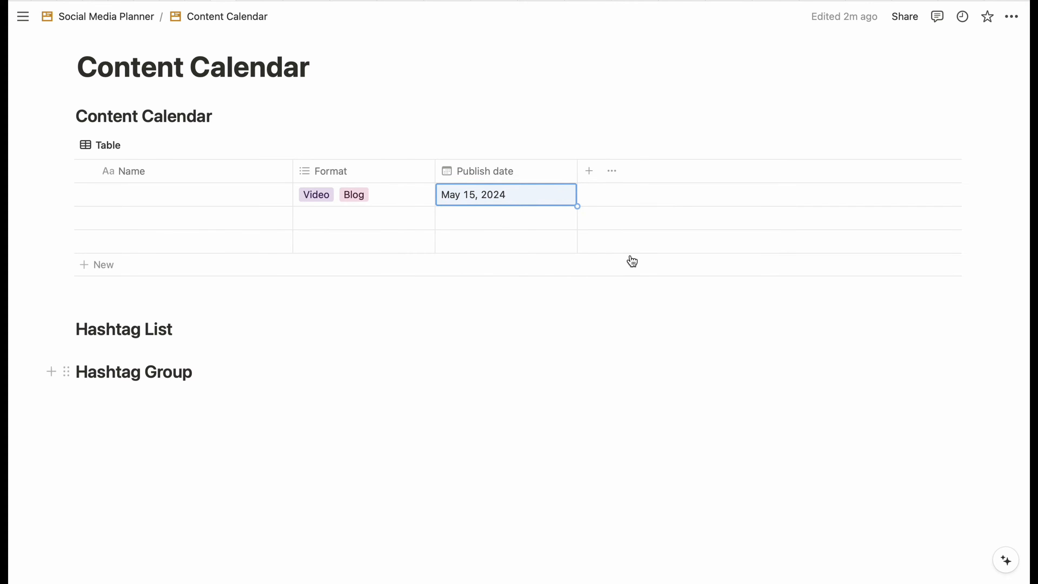
- Add a Status property with a new 'Ready to post' stage placed under In progress
left_click(589, 172)
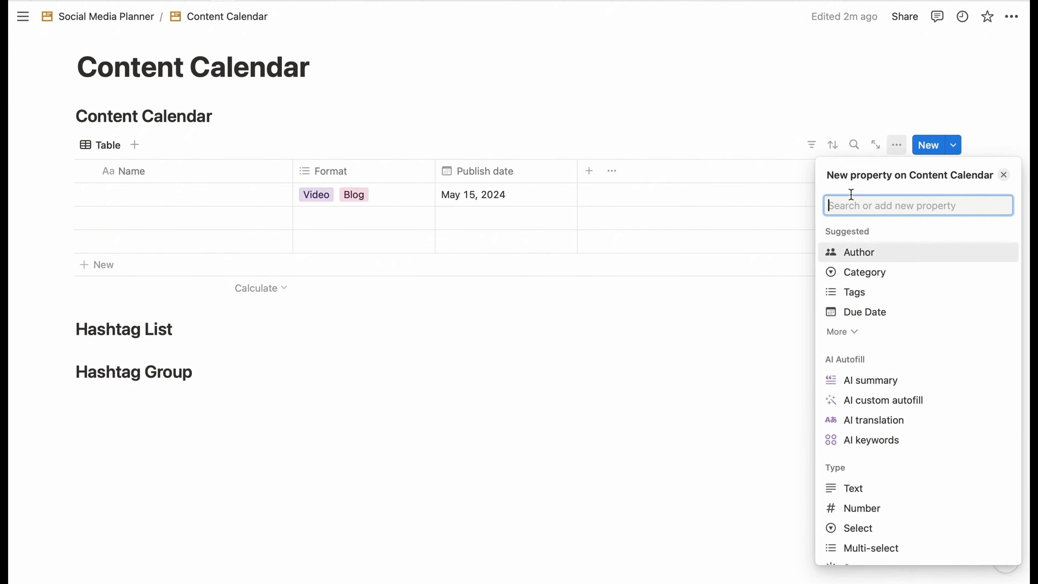
scroll(911, 388, "down", 3)
left_click(859, 483)
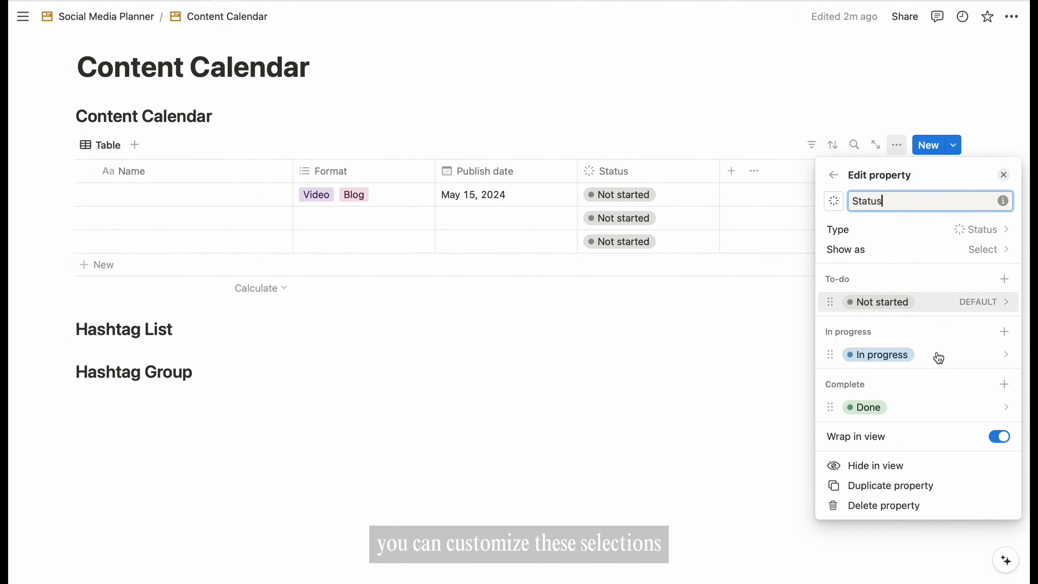
left_click(1004, 331)
type("Read")
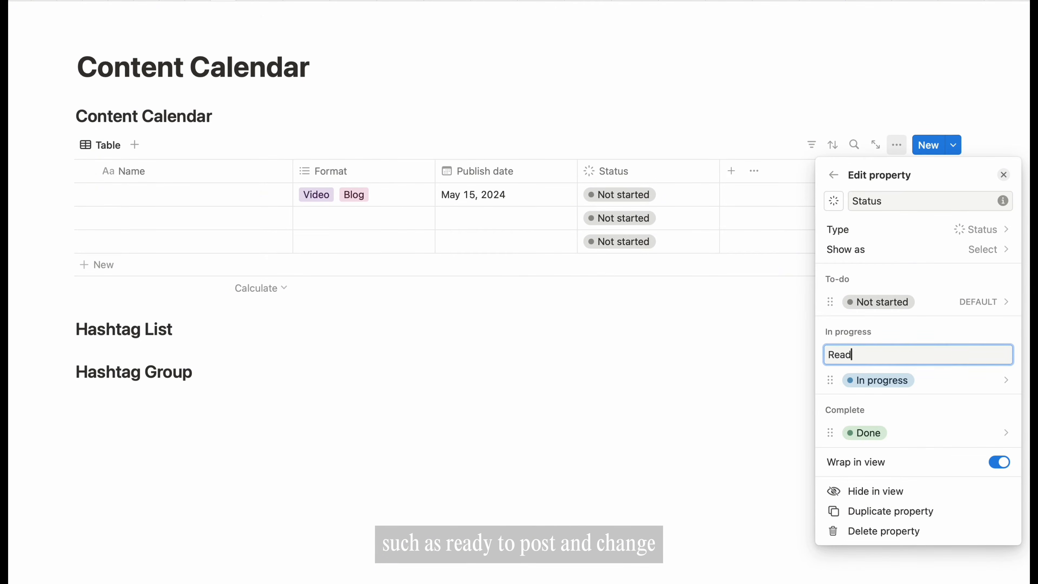
type("y to post")
key("Return")
left_click_drag(830, 400, 830, 391)
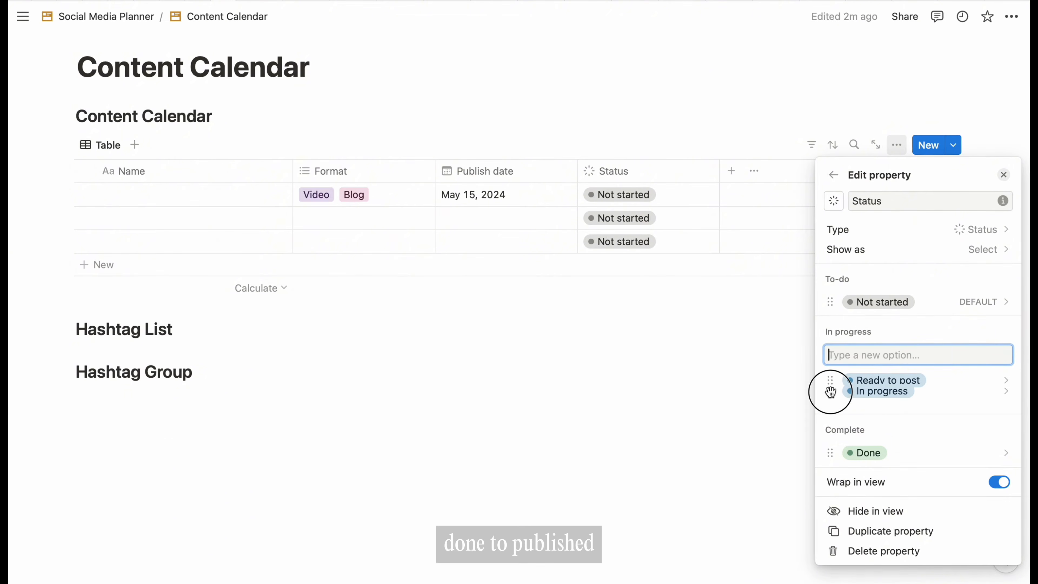
- Rename the Done status option to Published
left_click(1006, 453)
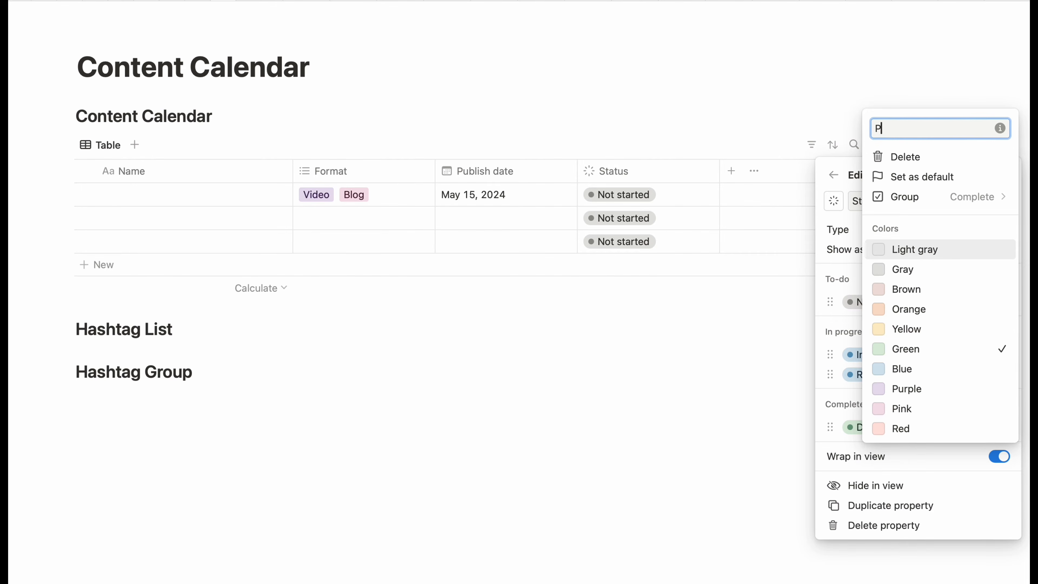
type("Published")
key("Return")
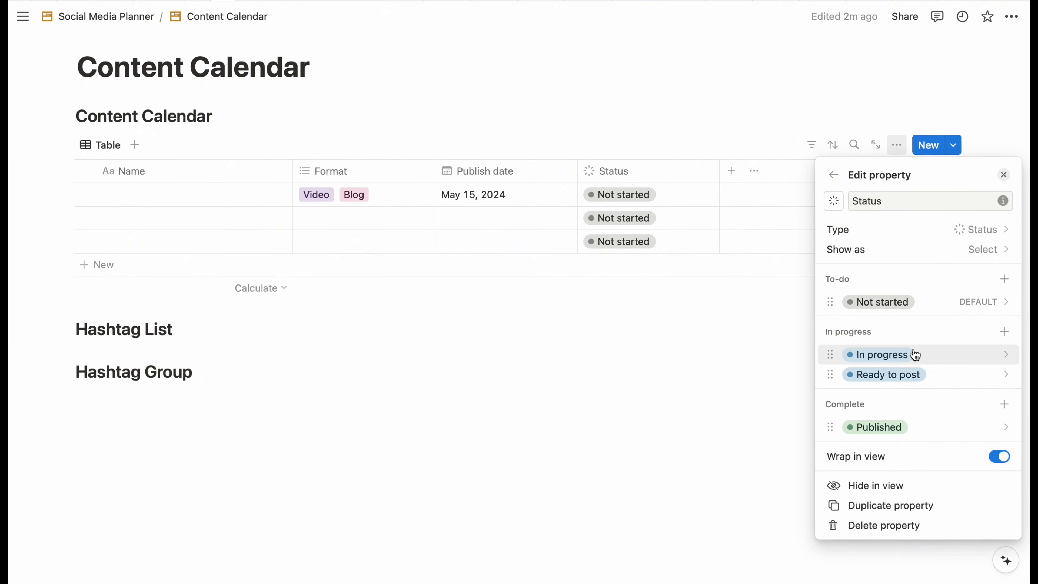
left_click(1004, 175)
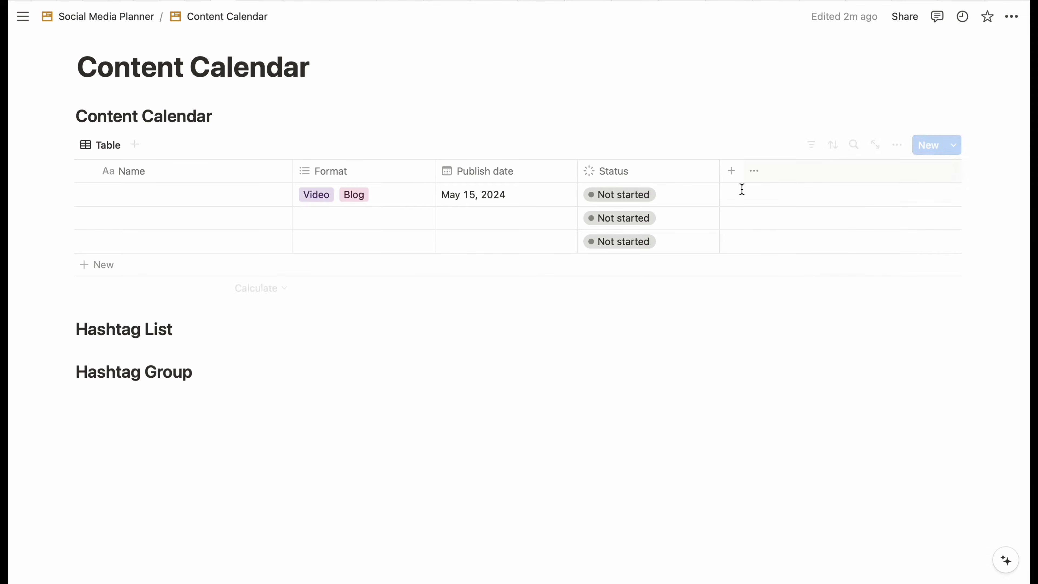
- Add a two-way relation column linking the table to the Platform database
left_click(731, 172)
scroll(885, 408, "down", 5)
left_click(869, 493)
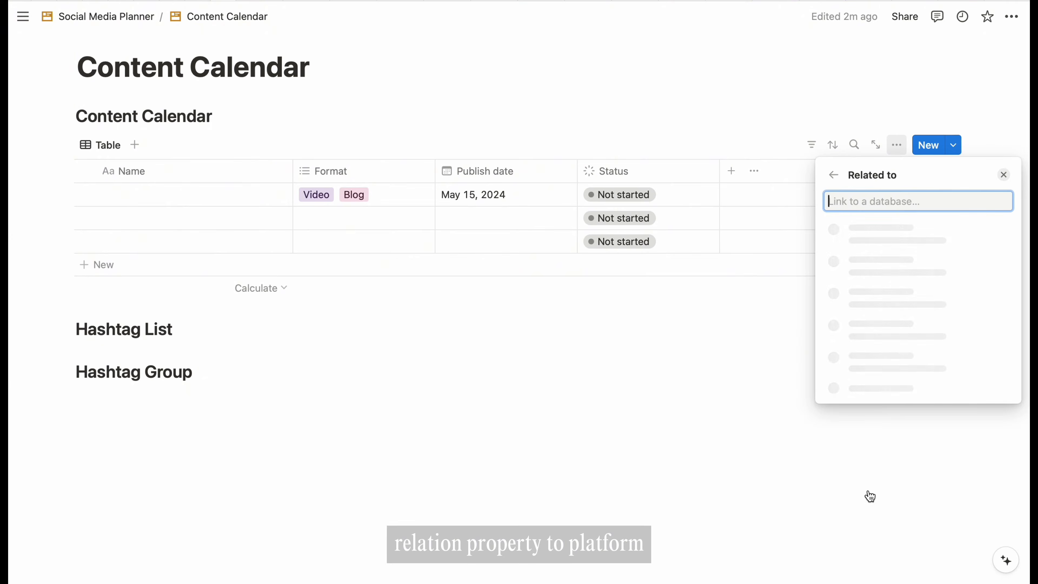
left_click(870, 265)
left_click(997, 266)
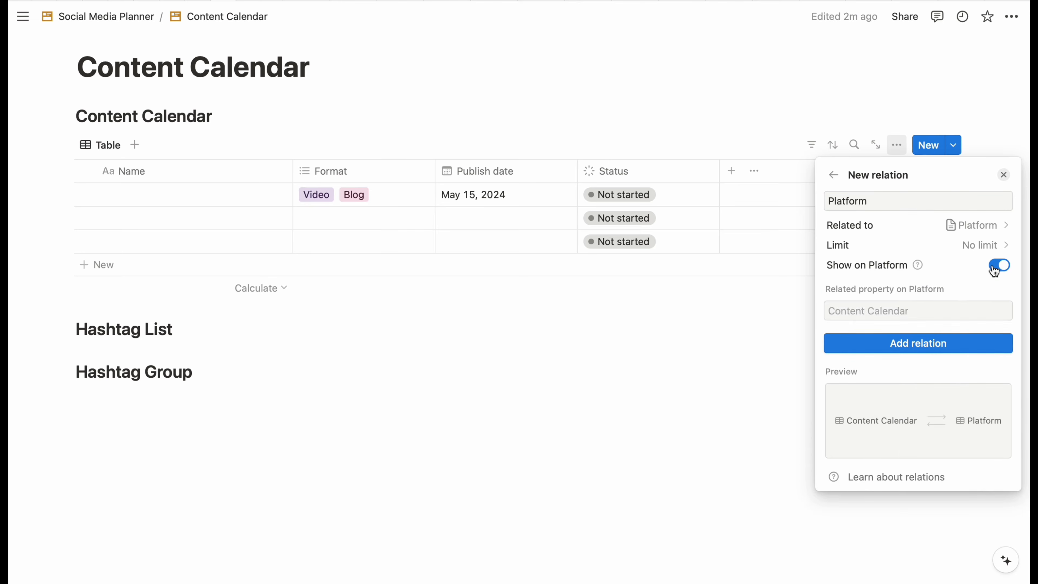
left_click(940, 311)
type("Content")
left_click(916, 342)
left_click(833, 201)
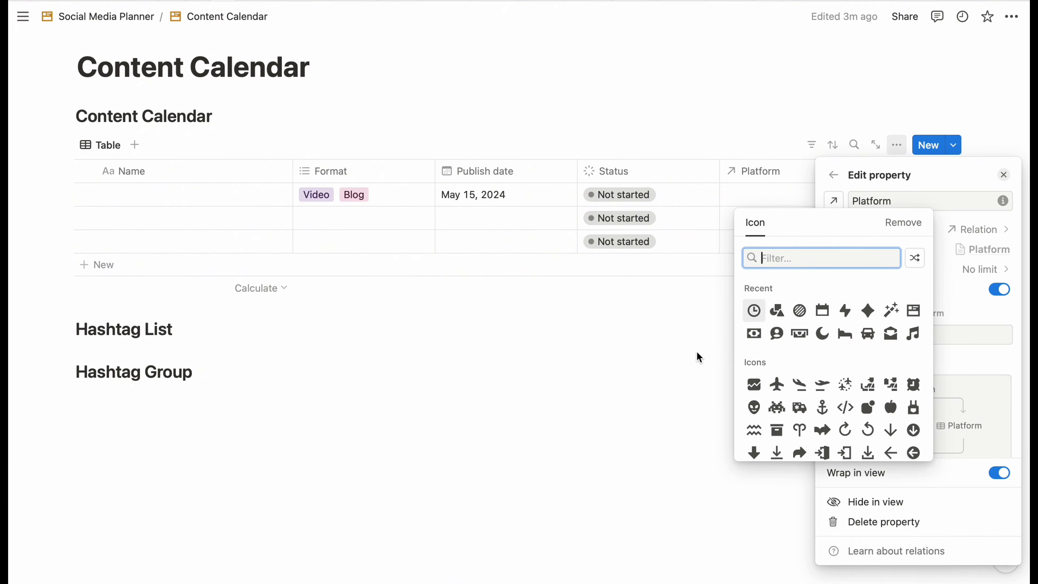
left_click(697, 350)
left_click(1004, 175)
- Add a second relation column linking to the Content Pillar database
left_click(875, 172)
scroll(917, 503, "down", 5)
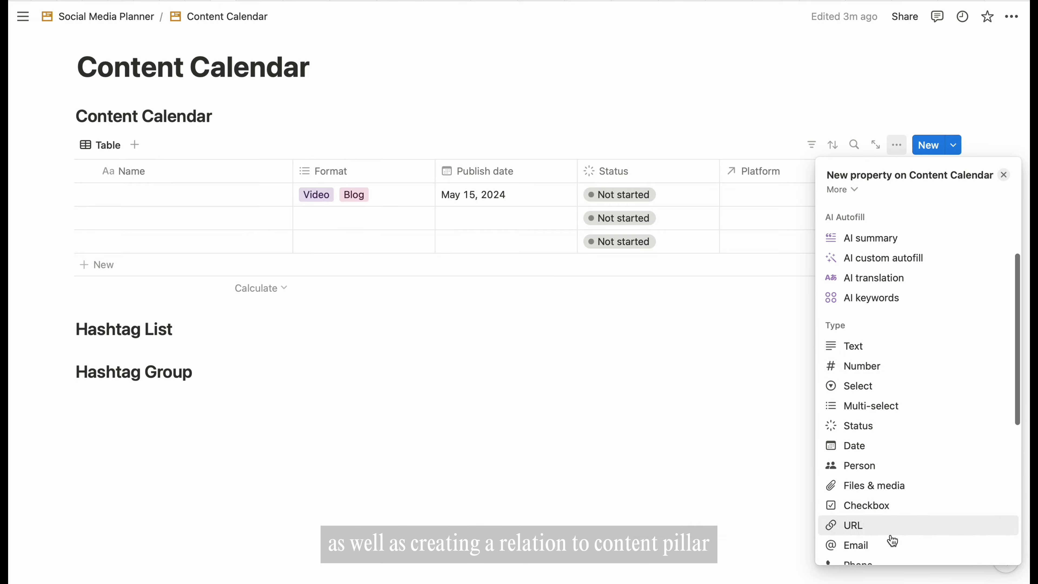
left_click(873, 534)
left_click(887, 328)
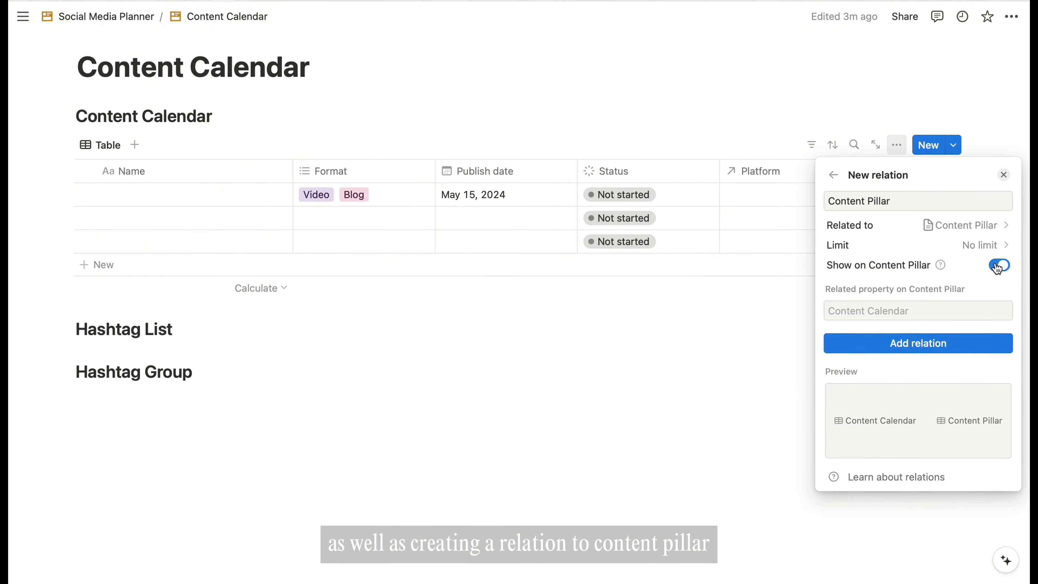
left_click(922, 315)
type("Content")
left_click(906, 344)
left_click(790, 397)
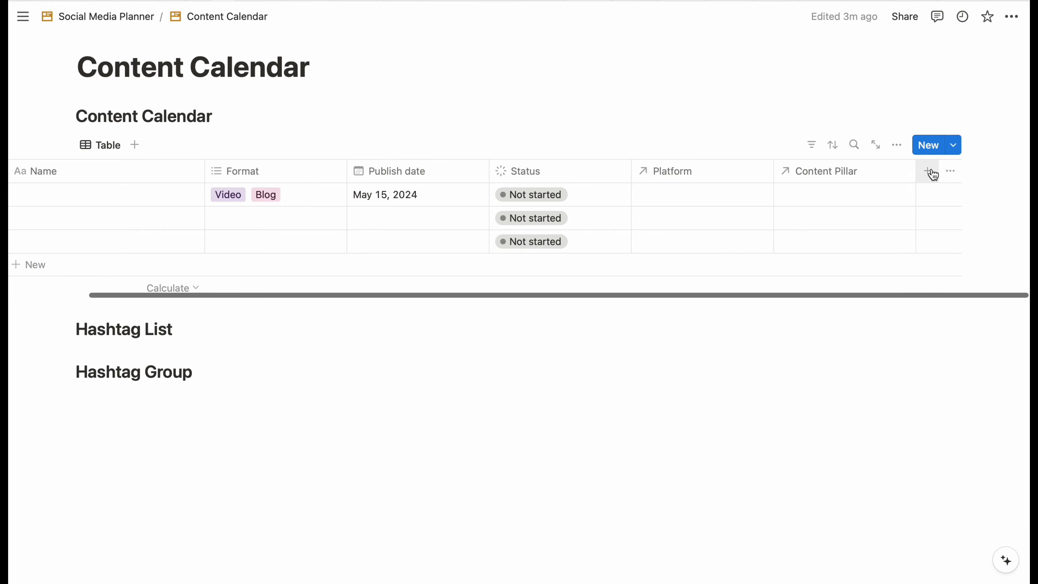
- Add a Files & media property named 'Cover image'
left_click(931, 172)
scroll(894, 446, "down", 3)
scroll(894, 446, "down", 1)
left_click(880, 420)
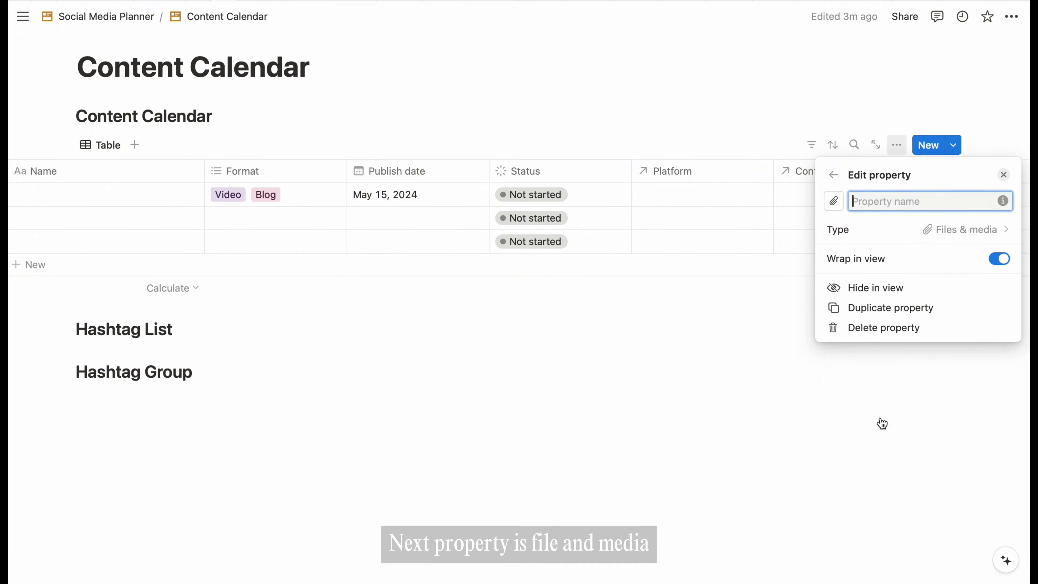
left_click(928, 204)
key("BackSpace")
key("BackSpace")
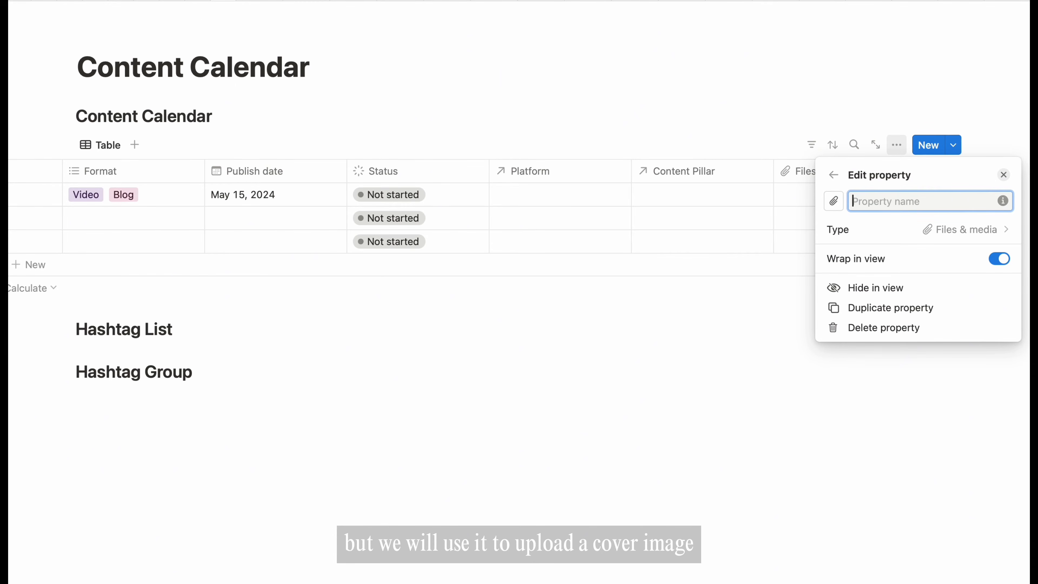
type("Cover image")
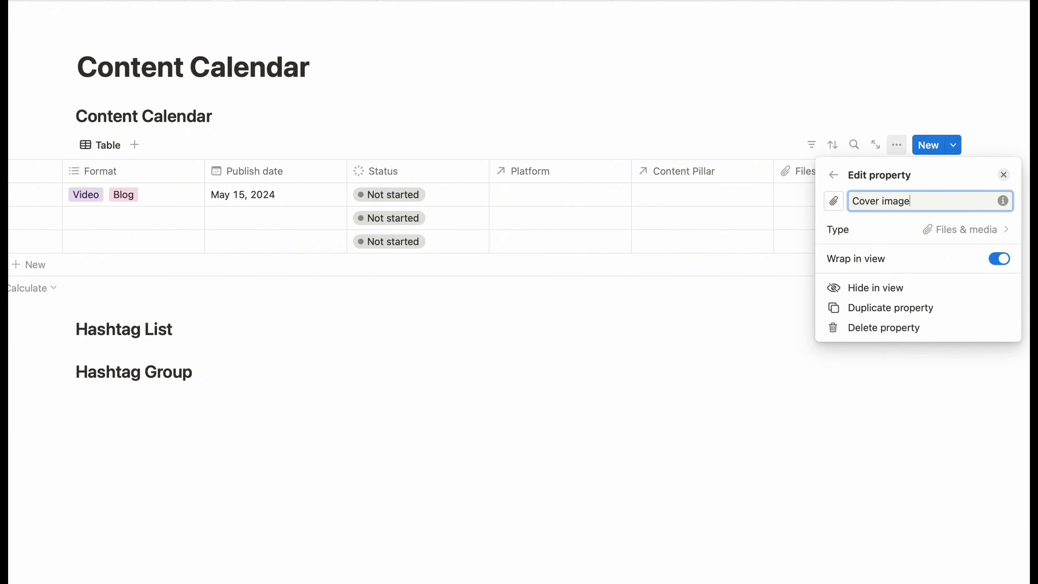
key("Return")
- Add a new checkbox property to the table
left_click(930, 174)
scroll(881, 386, "down", 5)
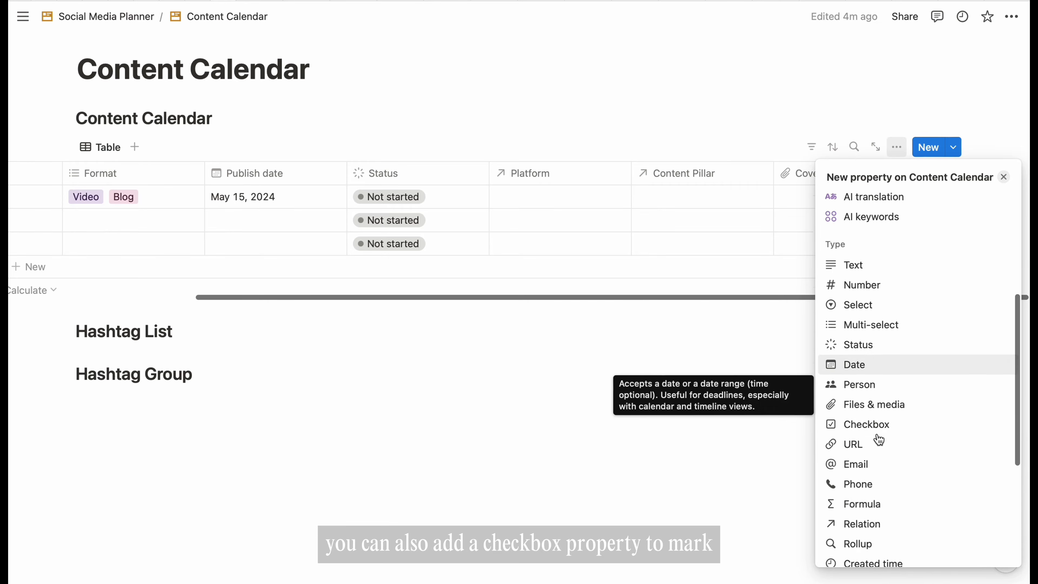
left_click(854, 362)
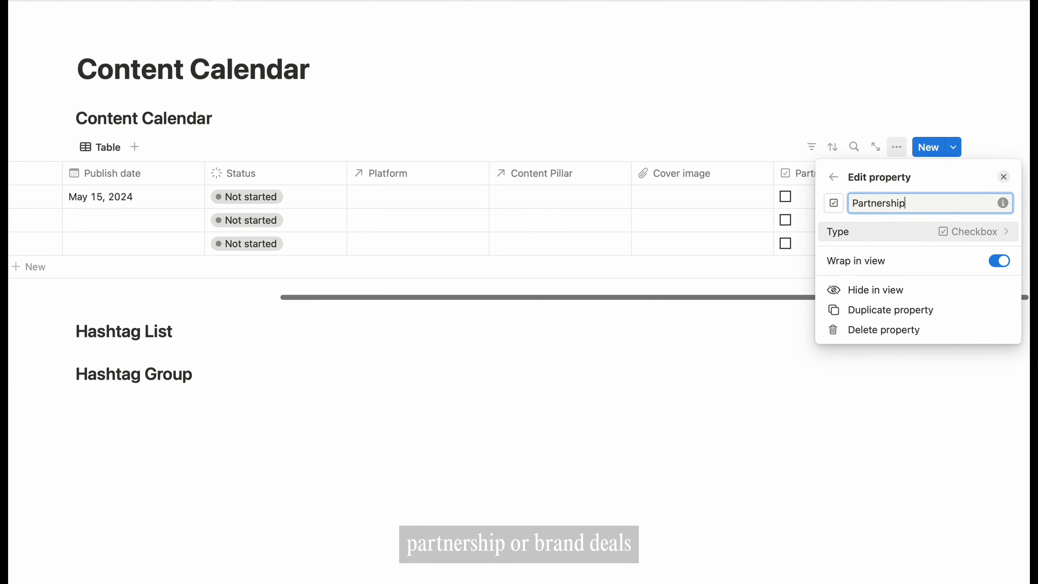
- Name the checkbox column Partnership and give the Format column an image icon
type("Partnership")
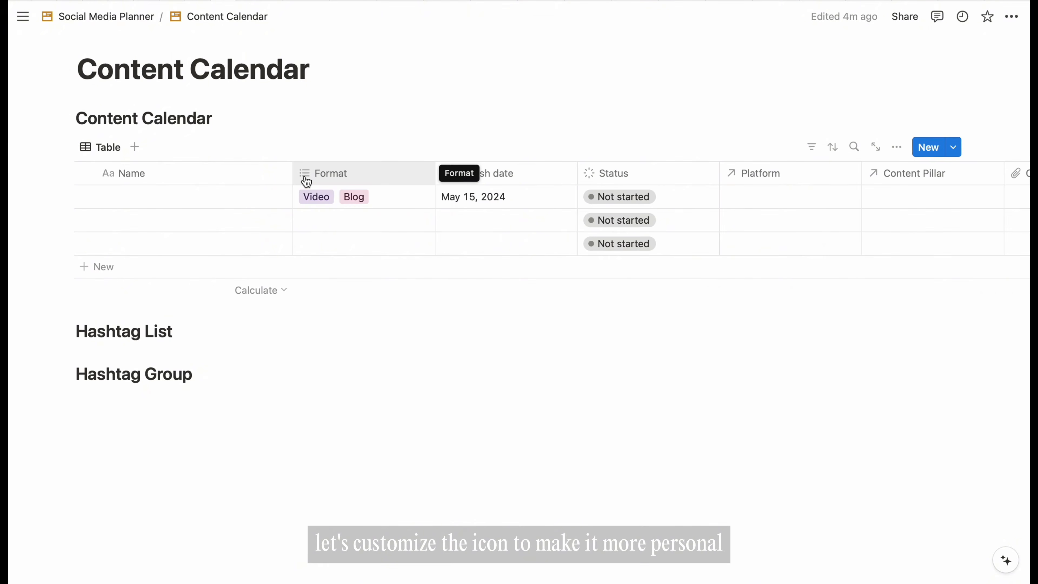
left_click(305, 179)
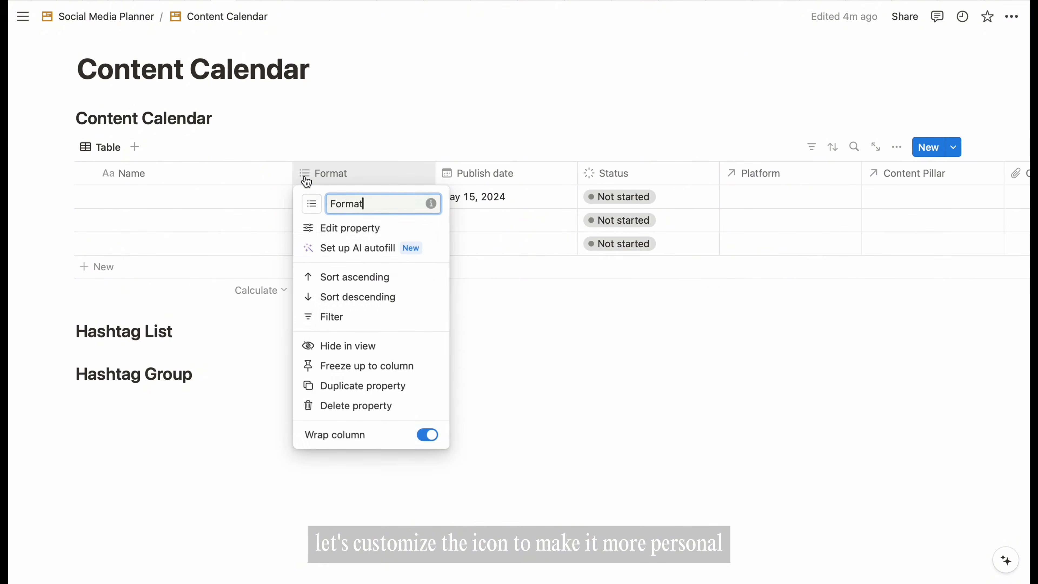
left_click(312, 203)
type("image")
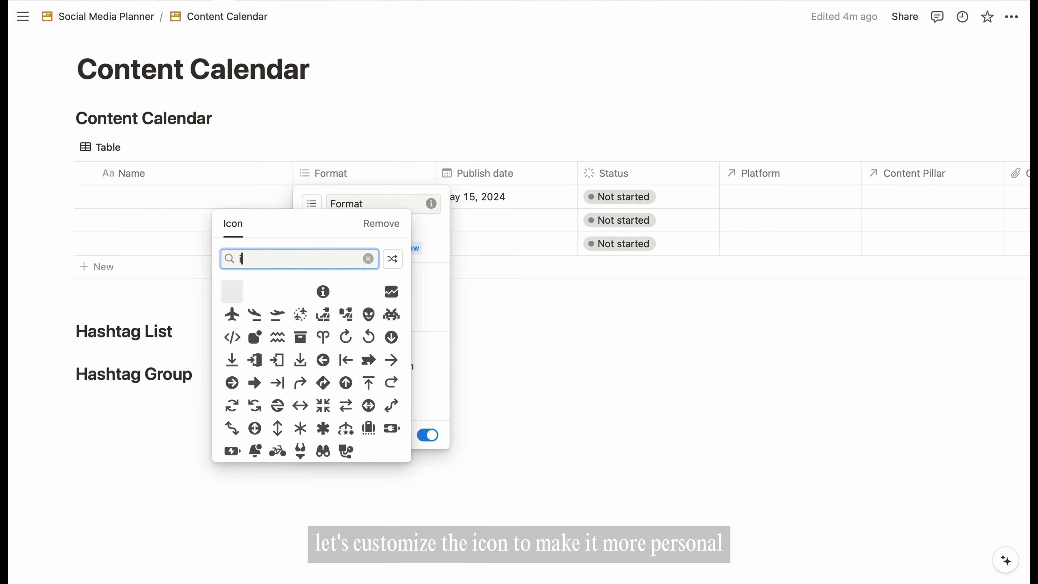
left_click(234, 291)
left_click(235, 290)
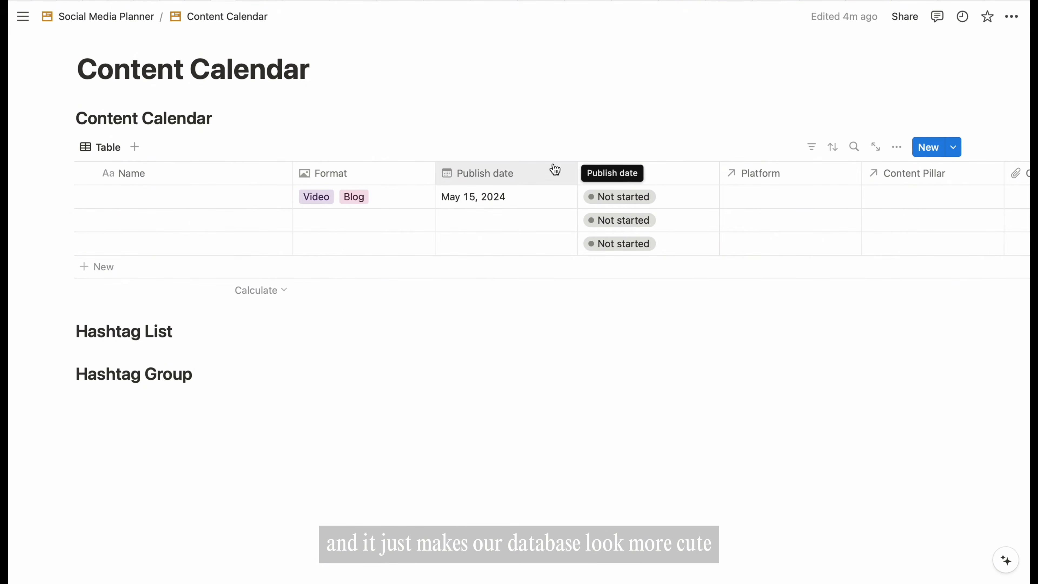
- Give Platform a striped-circle icon and Content Pillar a shapes icon
left_click(730, 175)
left_click(738, 203)
left_click(727, 319)
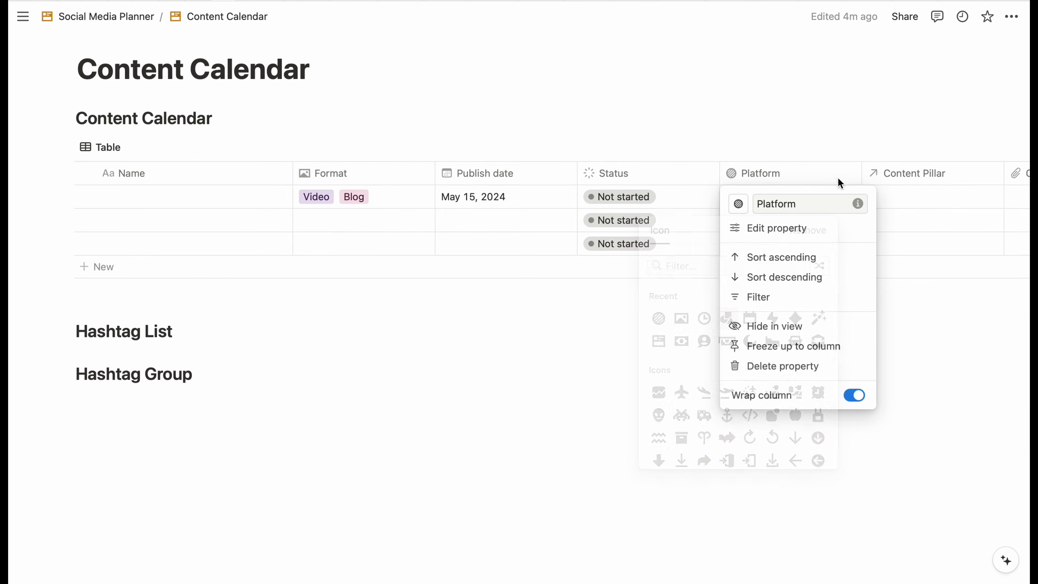
left_click(875, 175)
left_click(879, 174)
left_click(880, 203)
left_click(868, 313)
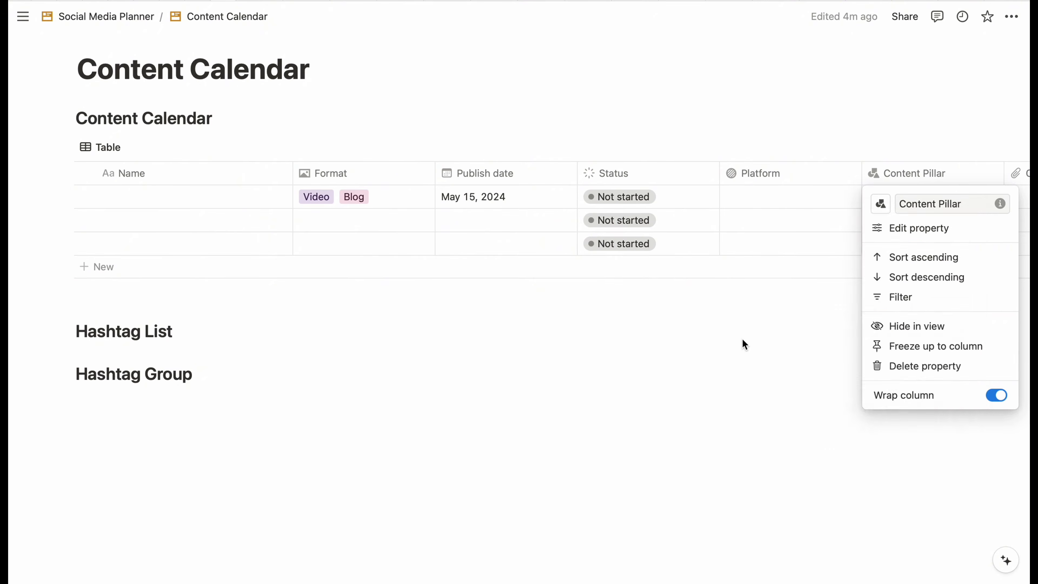
left_click(741, 343)
- Move Platform, Content Pillar and Status after Name, and Partnership before Cover image
left_click_drag(753, 174, 368, 182)
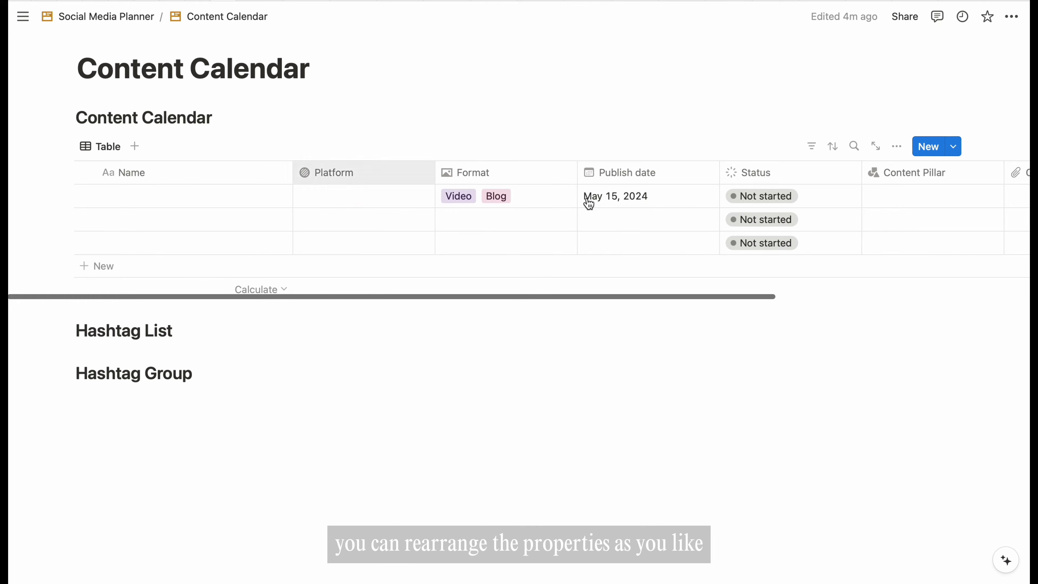
left_click_drag(883, 172, 479, 195)
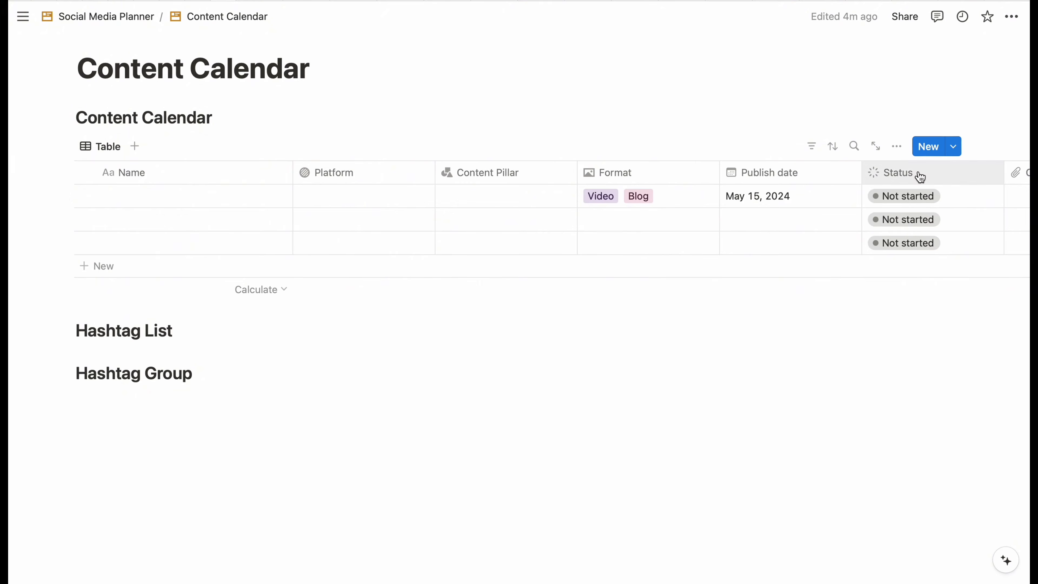
left_click_drag(917, 174, 380, 176)
scroll(765, 201, "right", 3)
scroll(765, 201, "right", 5)
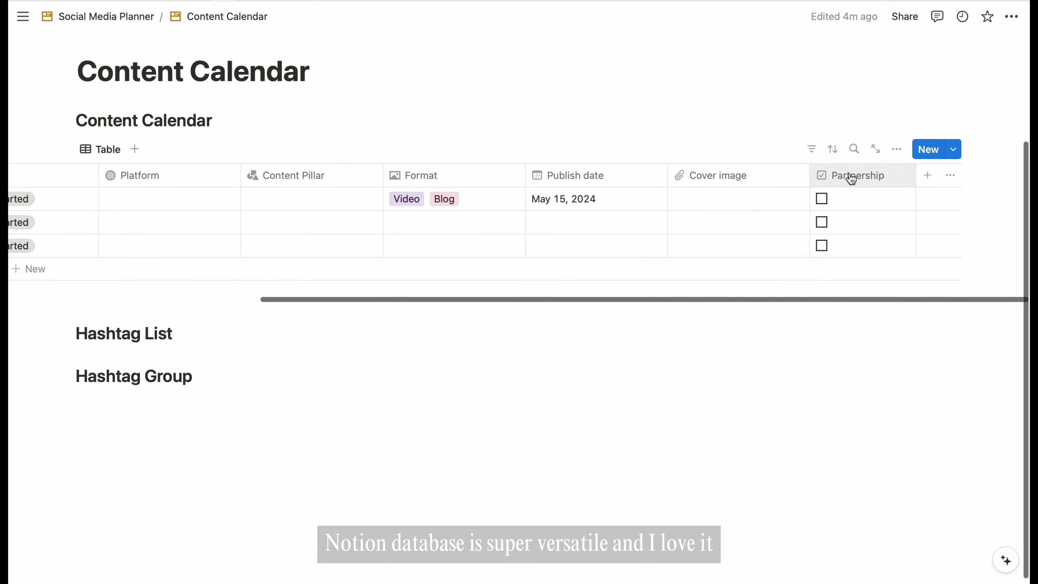
left_click(772, 182)
scroll(710, 182, "left", 4)
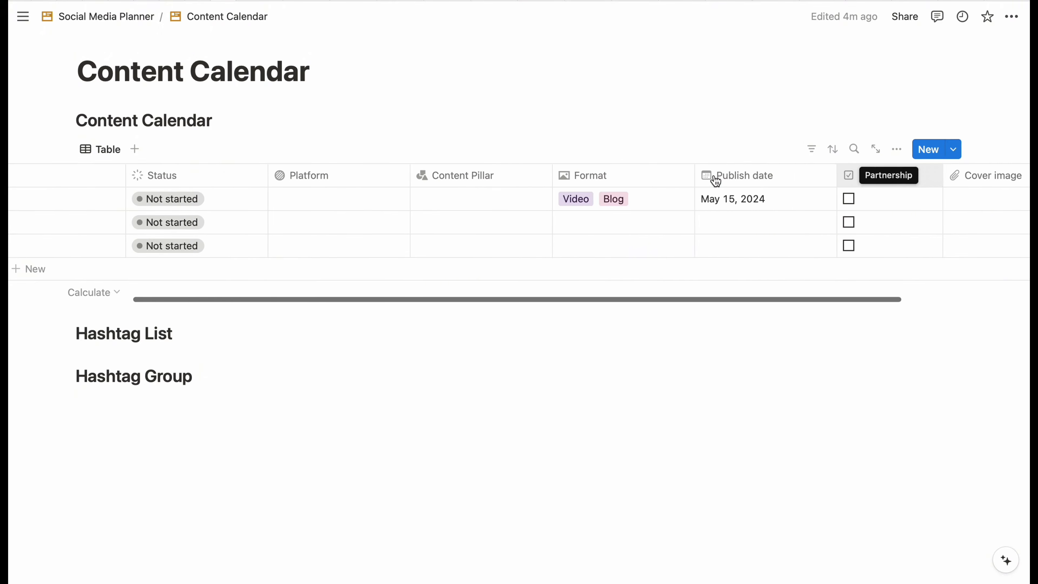
scroll(640, 226, "right", 4)
scroll(641, 226, "left", 8)
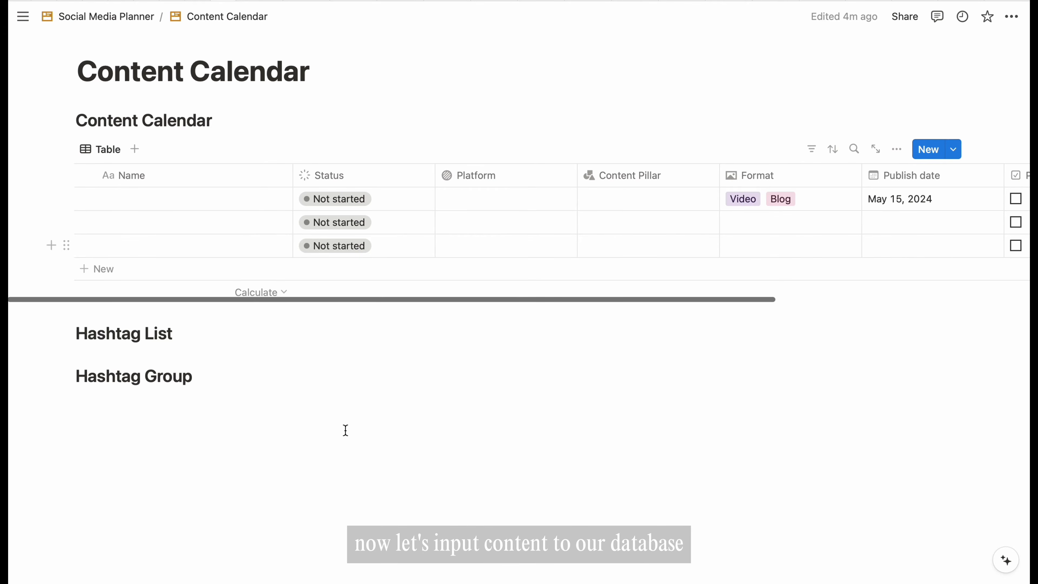
- Name the first Paris Diaries entry and link it to the YouTube platform and Travel pillar
left_click(155, 198)
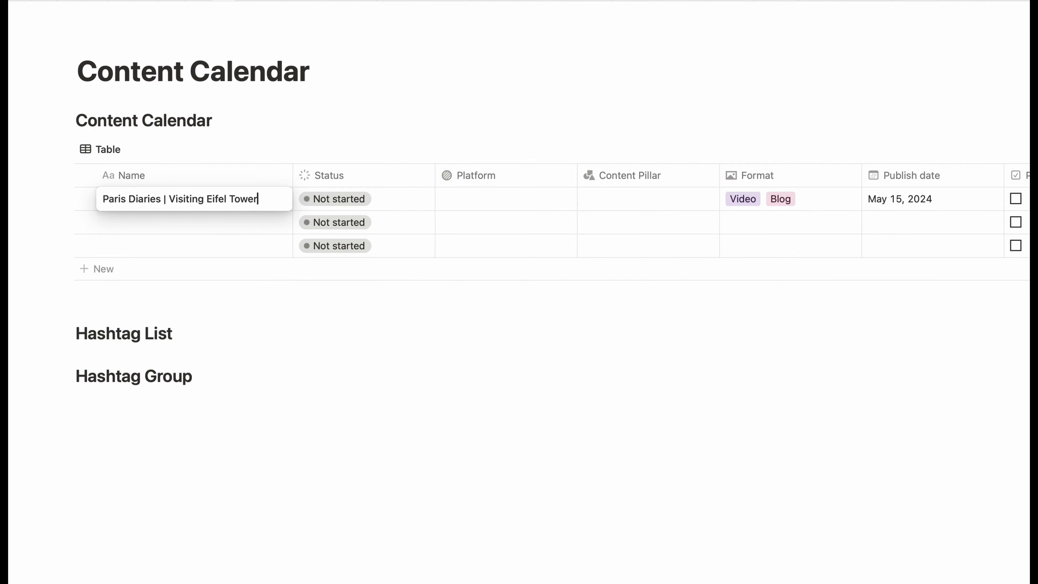
key("Return")
left_click(486, 204)
left_click(483, 246)
left_click(403, 329)
left_click(634, 200)
left_click(617, 246)
left_click(548, 319)
- Remove the Blog format tag from the first entry and set its publish date to May 18, 2024
scroll(731, 216, "right", 2)
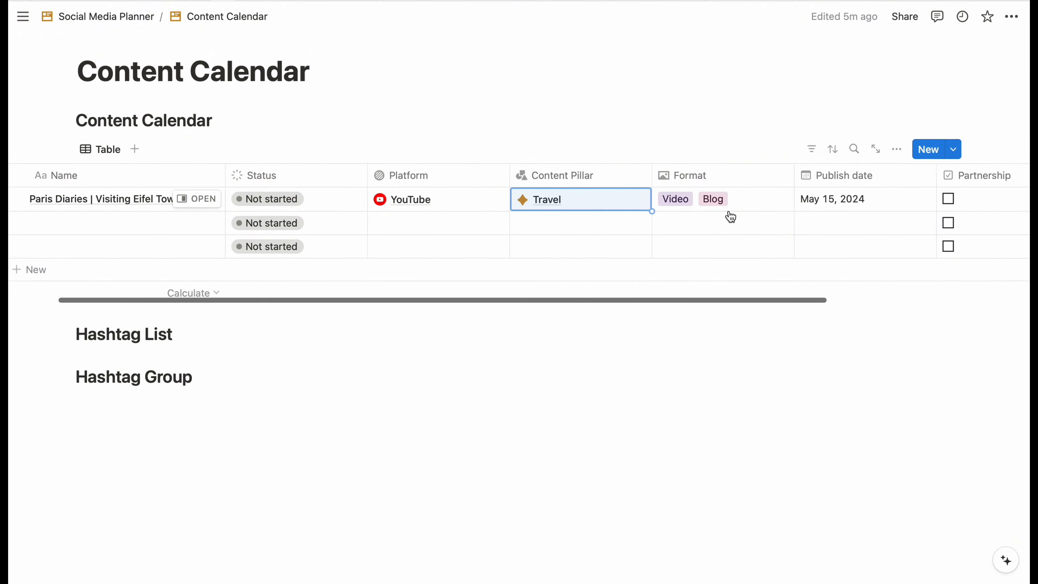
left_click(727, 204)
left_click(709, 199)
left_click(584, 339)
left_click(789, 205)
left_click(845, 323)
left_click(601, 377)
- Upload an image file as the first entry's cover
scroll(735, 216, "right", 4)
left_click(835, 208)
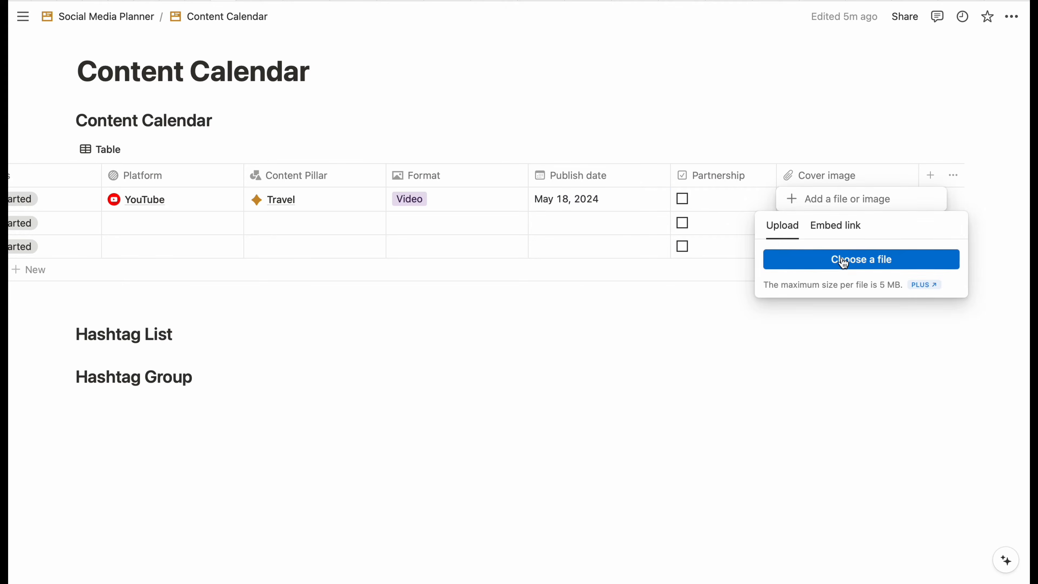
left_click(843, 260)
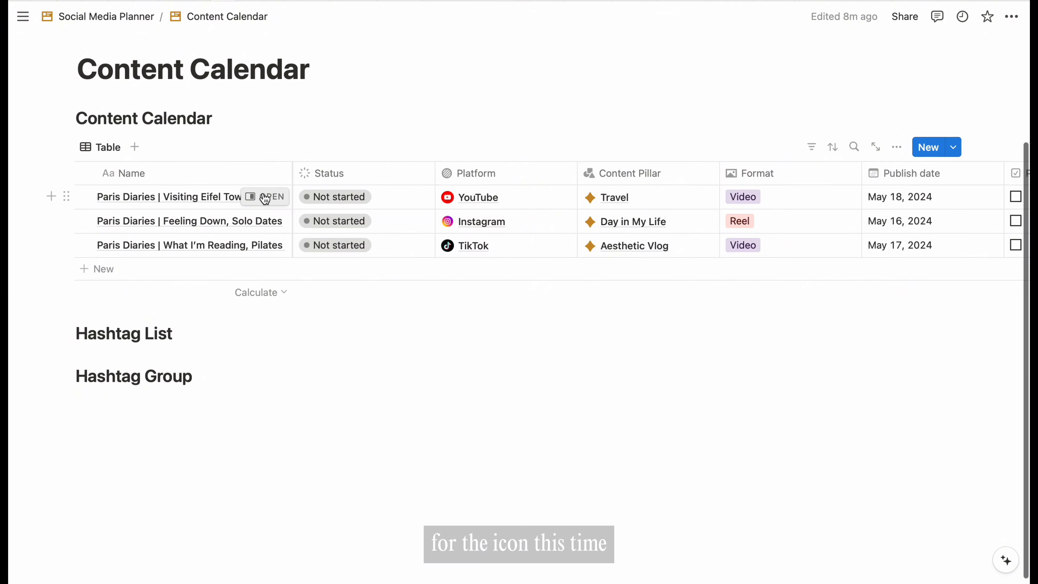
- Open the Paris Diaries entry as a page and search Notion Icons for a youtube icon
left_click(265, 198)
left_click(594, 46)
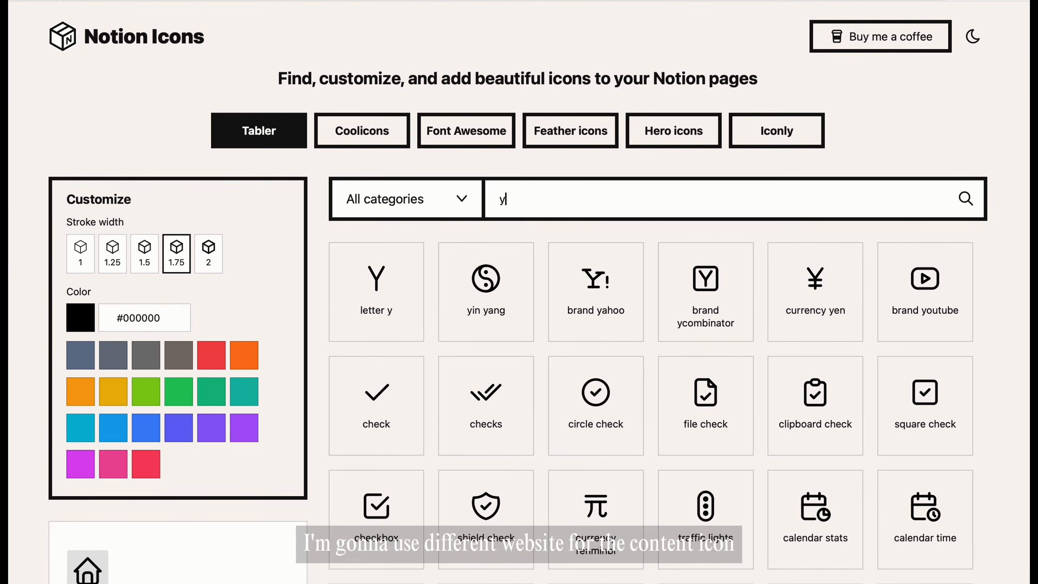
type("outube")
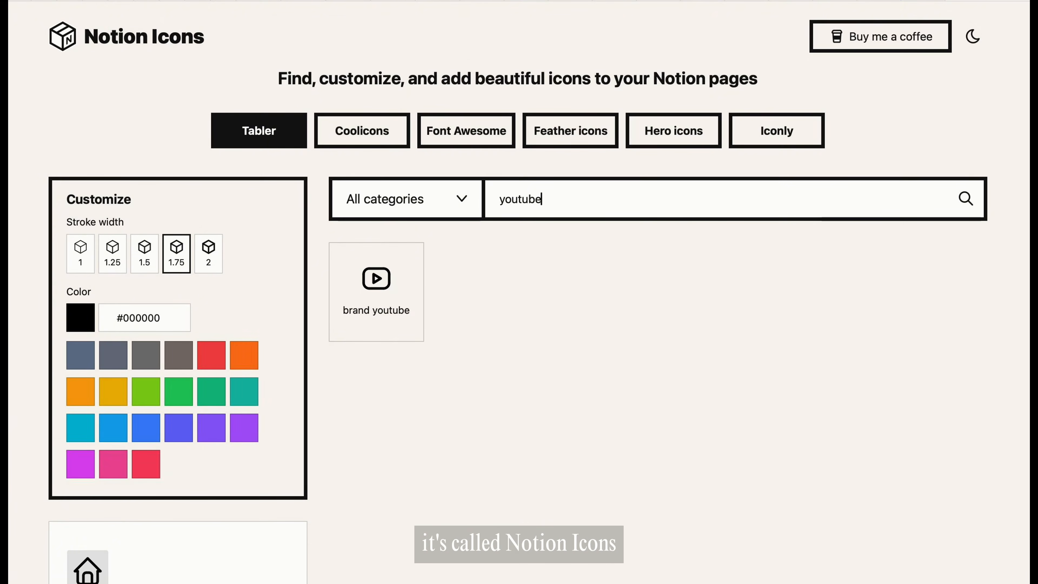
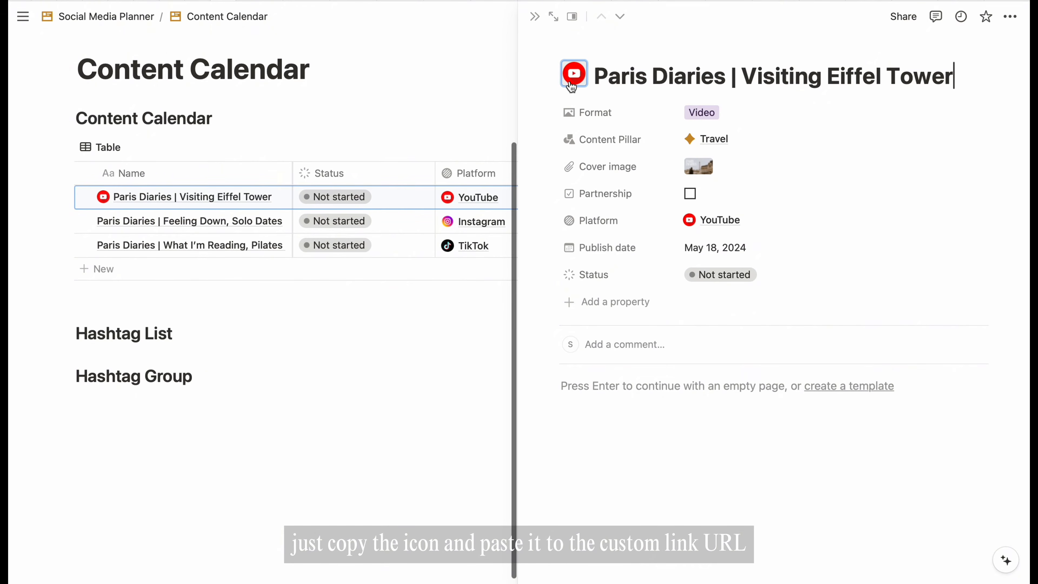
- Replace the Paris Diaries | Visiting Eiffel Tower icon with a pasted custom play-button SVG, then close the preview
left_click(574, 74)
left_click(535, 105)
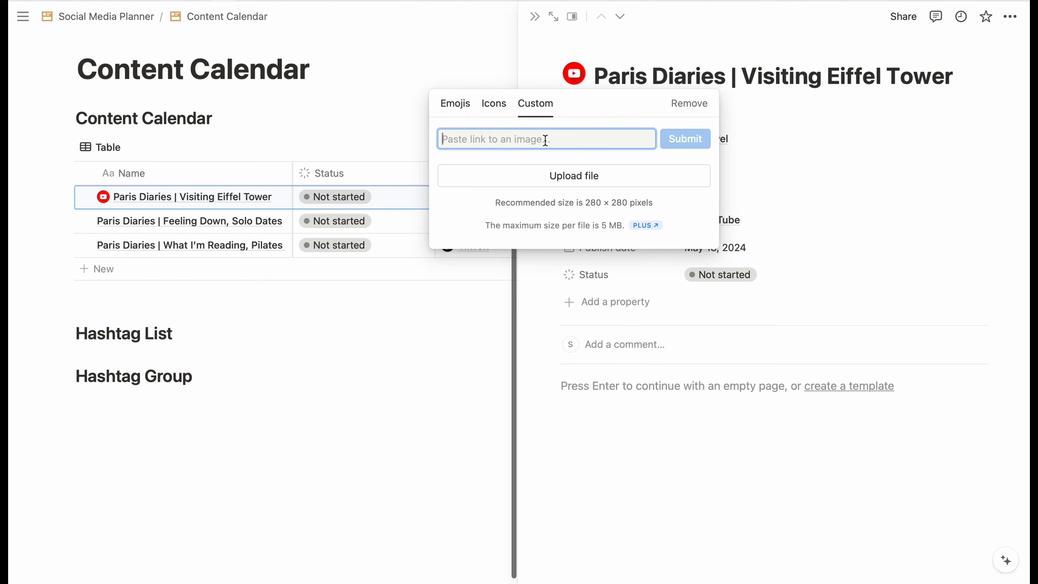
key("ctrl+v")
left_click(685, 139)
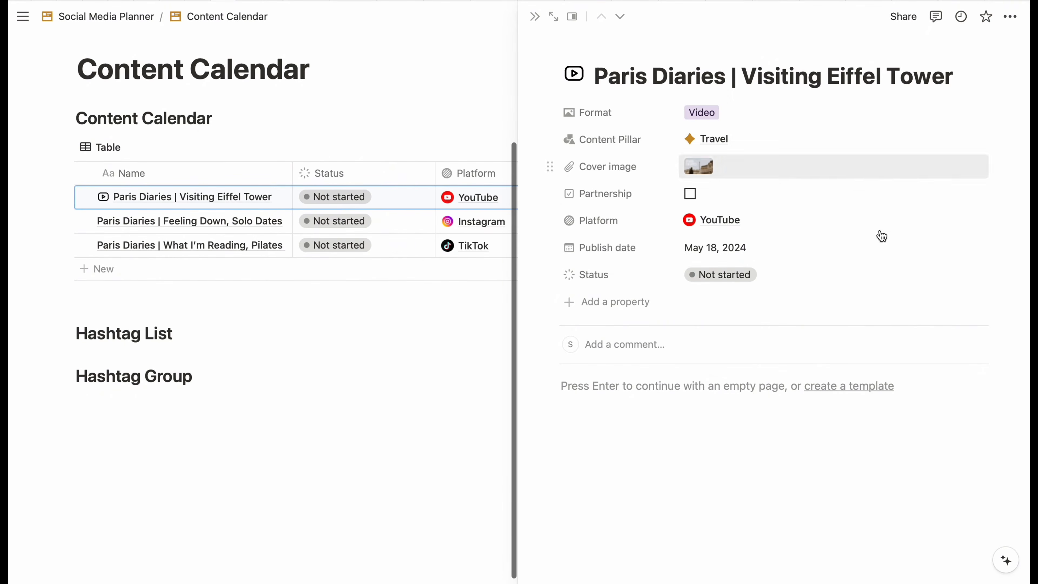
left_click(538, 23)
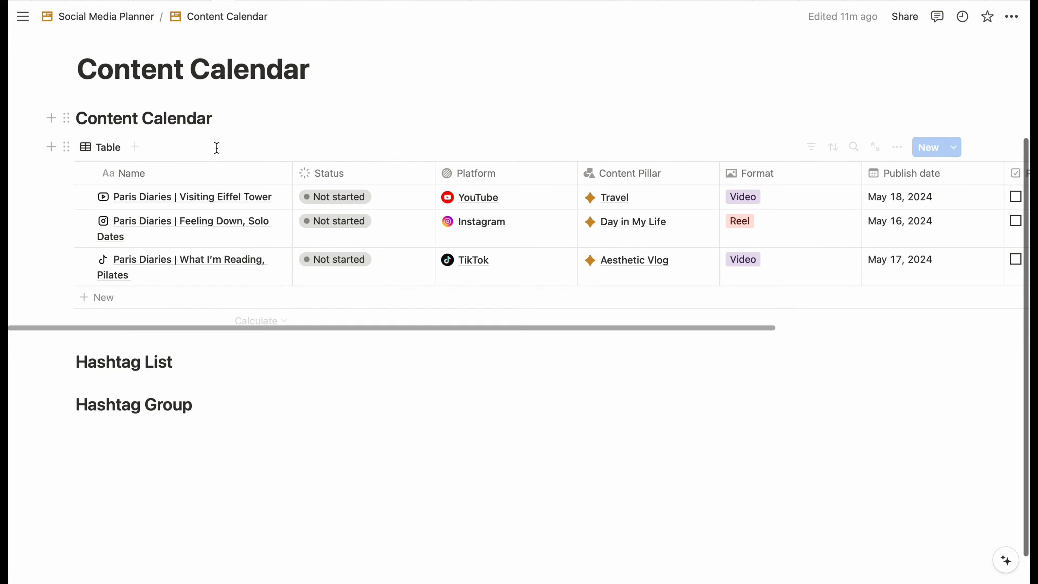
- Add a Gallery view to the Content Calendar with Cover image as the card preview
left_click(136, 149)
left_click(989, 290)
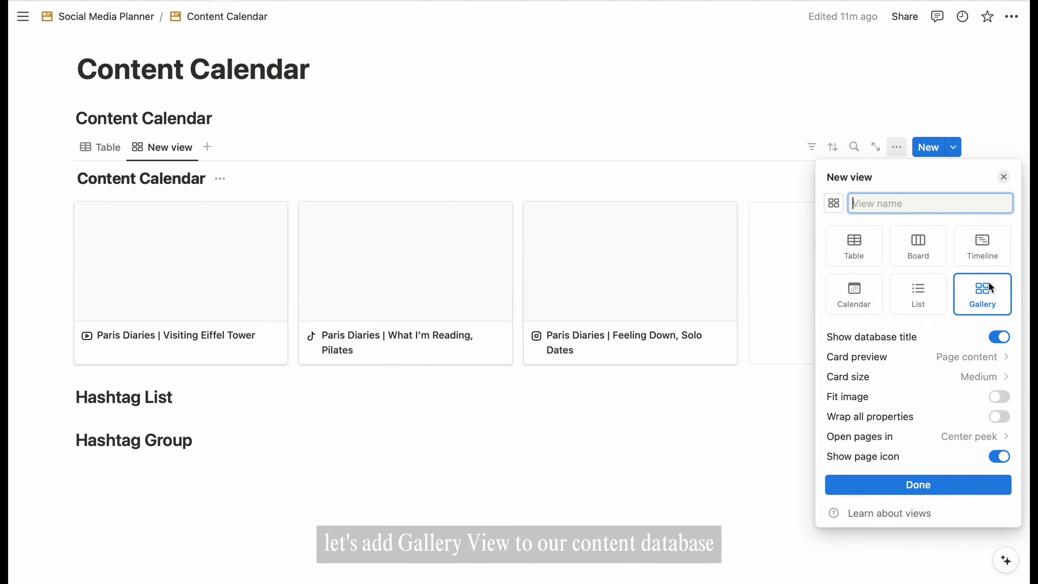
left_click(971, 357)
left_click(914, 442)
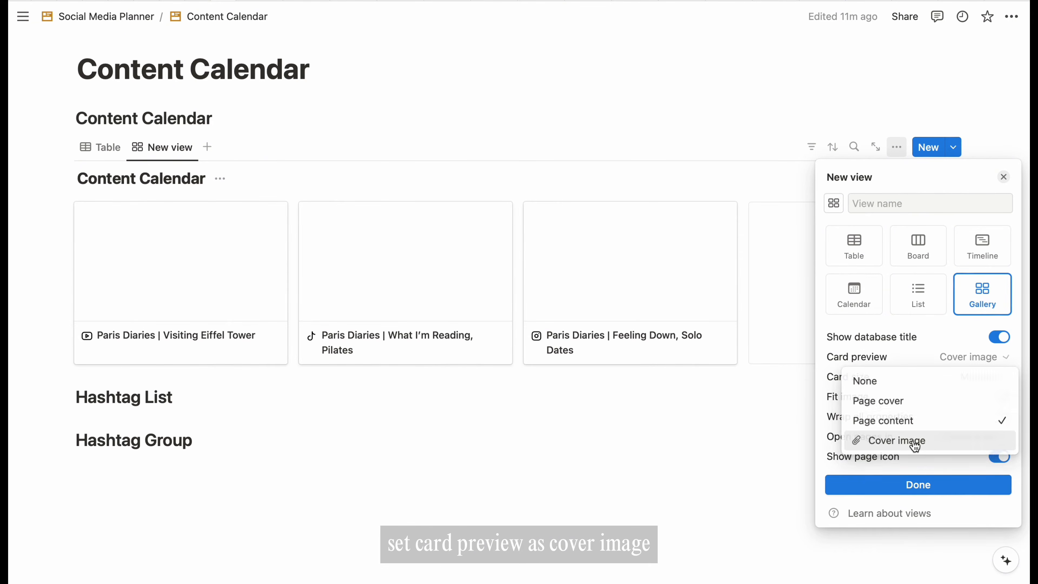
left_click(783, 396)
- Show Status, Platform, Format, Content Pillar, Publish date and Partnership (last) on the gallery cards
left_click(897, 148)
left_click(971, 261)
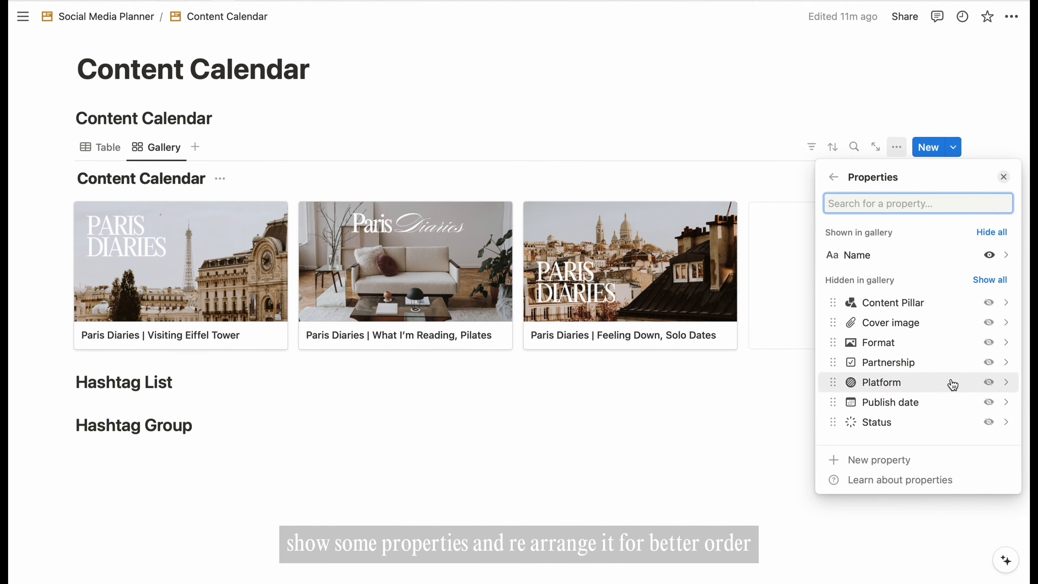
left_click(989, 422)
left_click(989, 402)
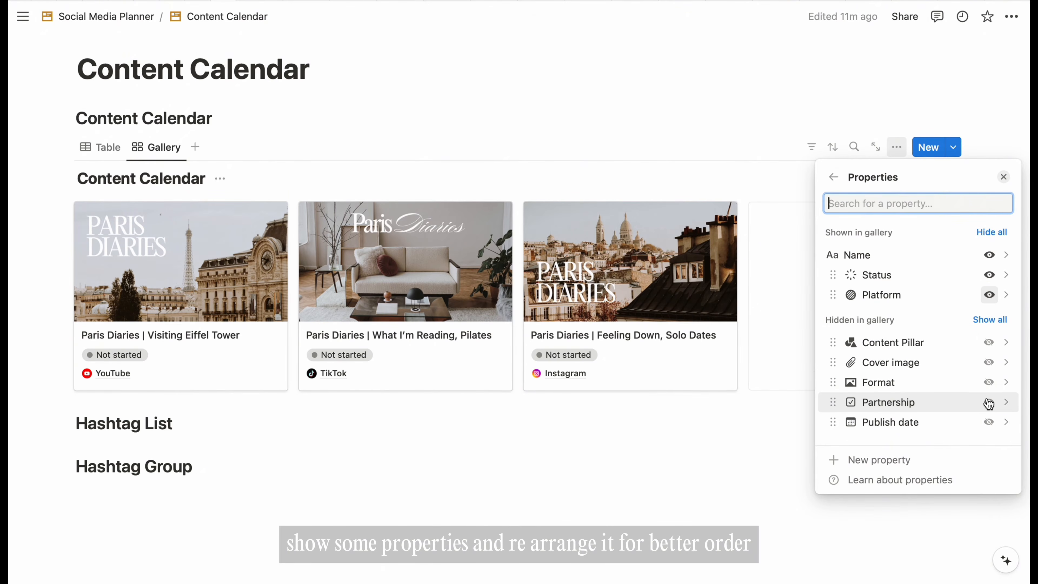
left_click(989, 382)
left_click(989, 362)
left_click(991, 402)
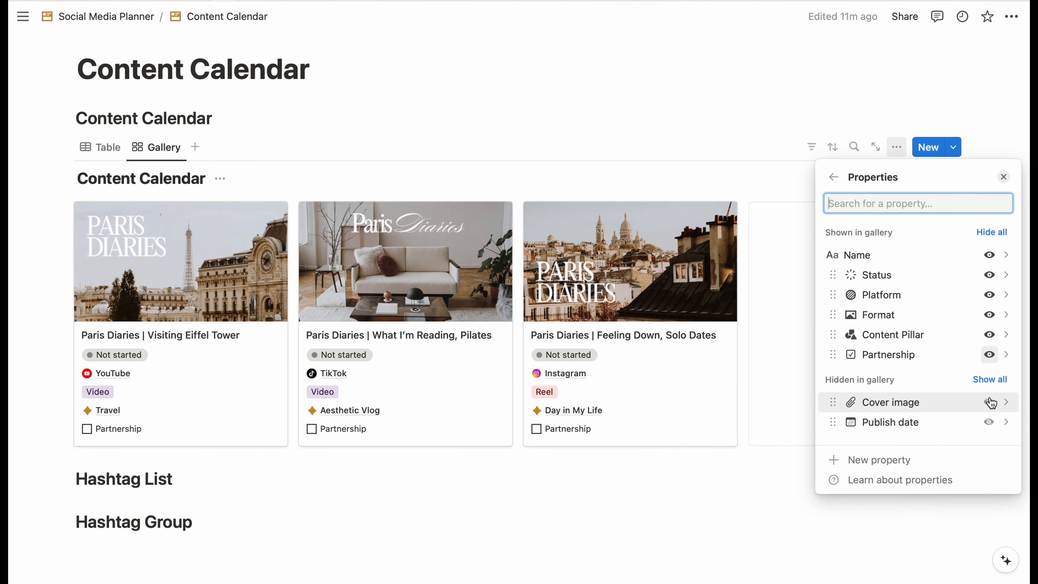
left_click(989, 422)
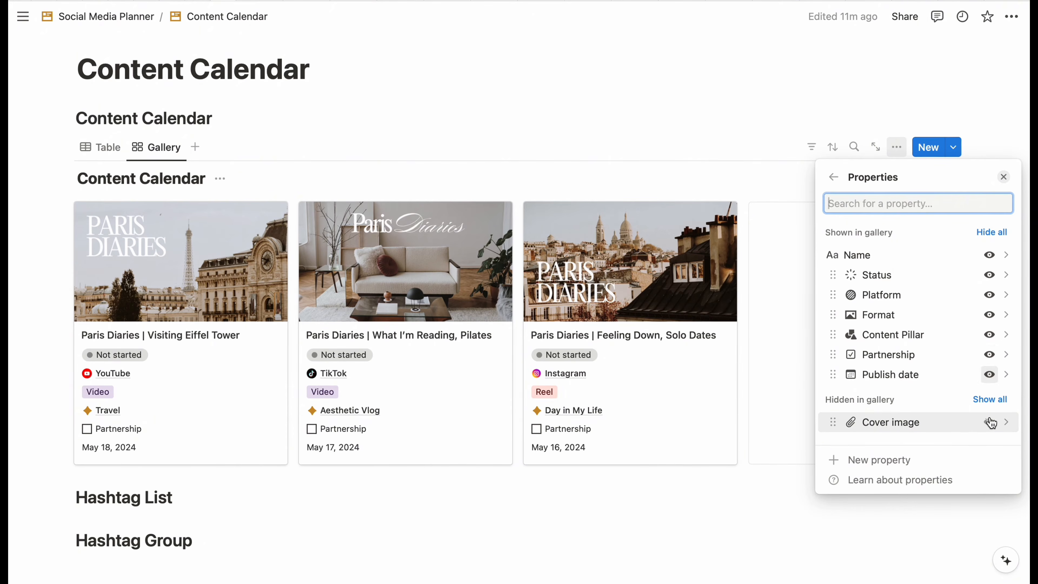
left_click(998, 375)
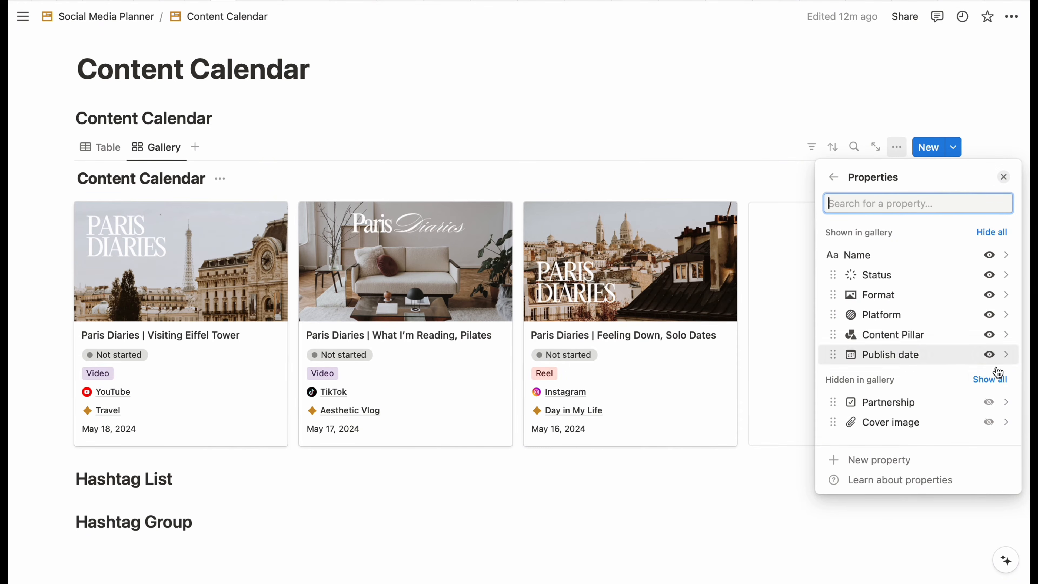
left_click(990, 402)
key("Escape")
scroll(755, 447, "down", 3)
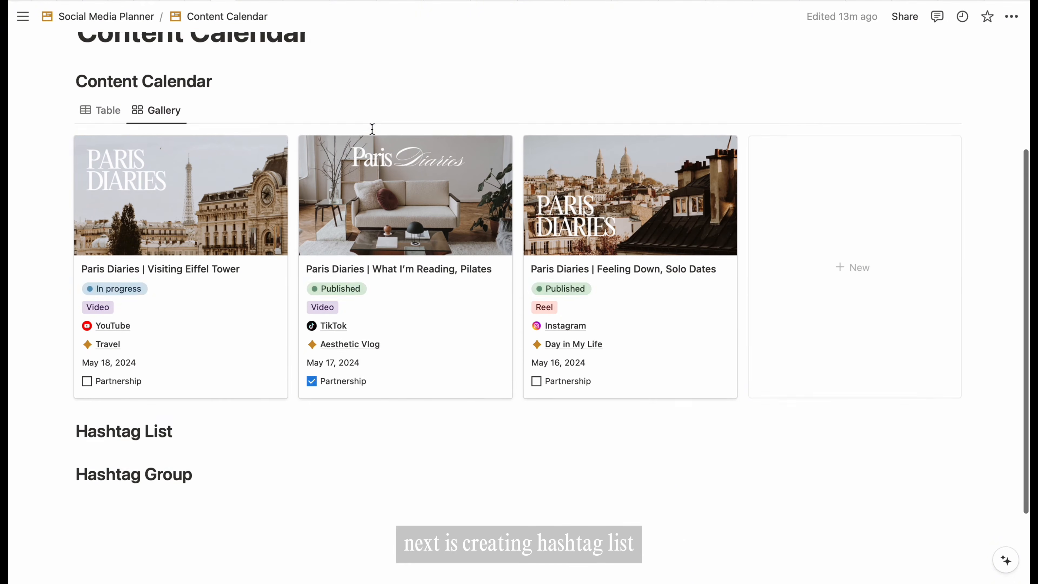
- Insert a new Table view database under Hashtag List with /table and hide its Untitled title
scroll(206, 332, "down", 2)
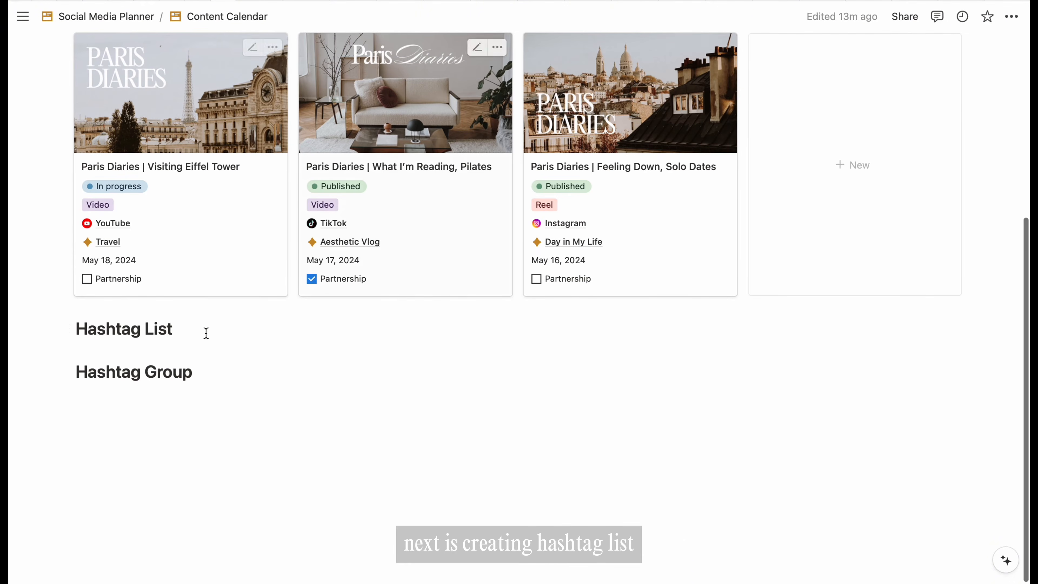
key("Return")
type("/table")
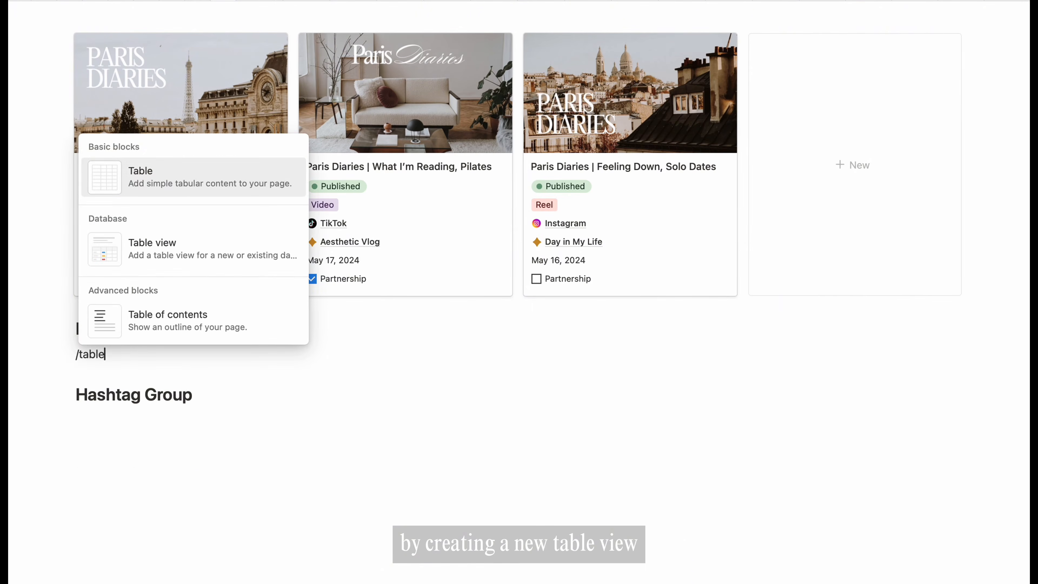
left_click(151, 246)
left_click(150, 389)
left_click(140, 435)
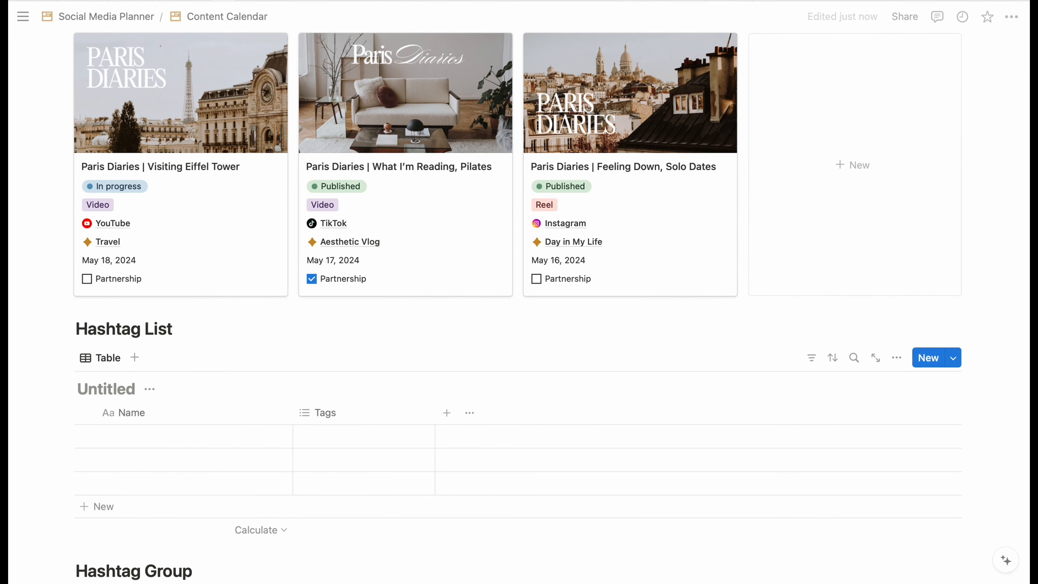
left_click(182, 389)
left_click(170, 464)
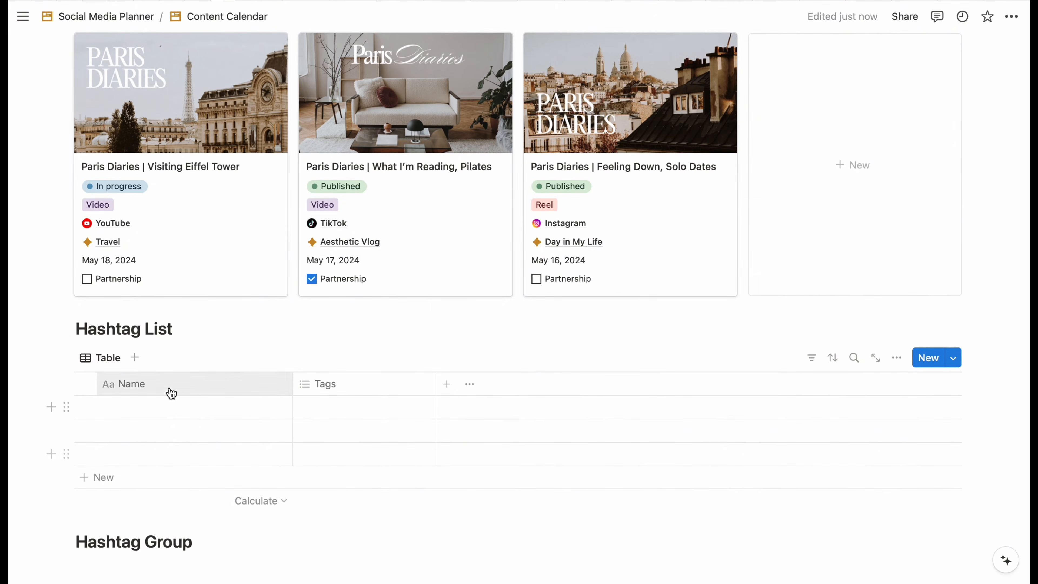
- Rename the first column to Hashtag and enter #aestheticliving, #dayinmylife and #livingalonediaries
left_click(213, 392)
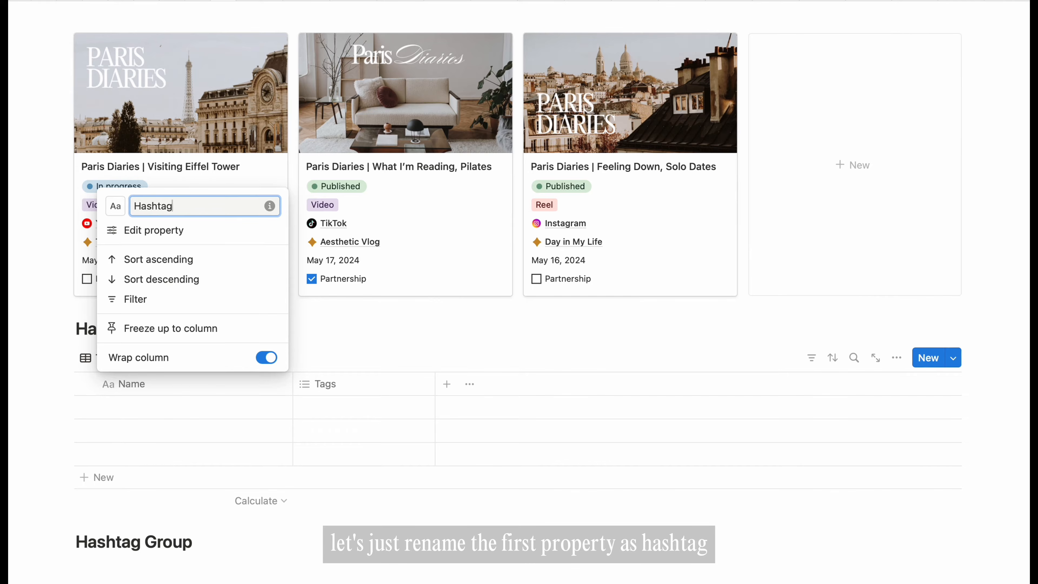
left_click(378, 343)
scroll(299, 396, "down", 5)
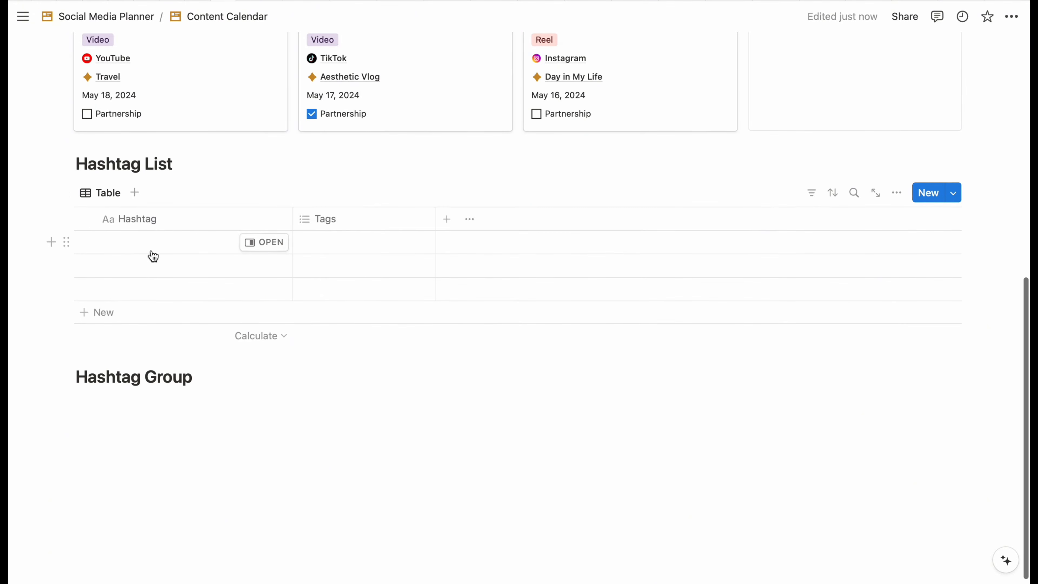
left_click(162, 245)
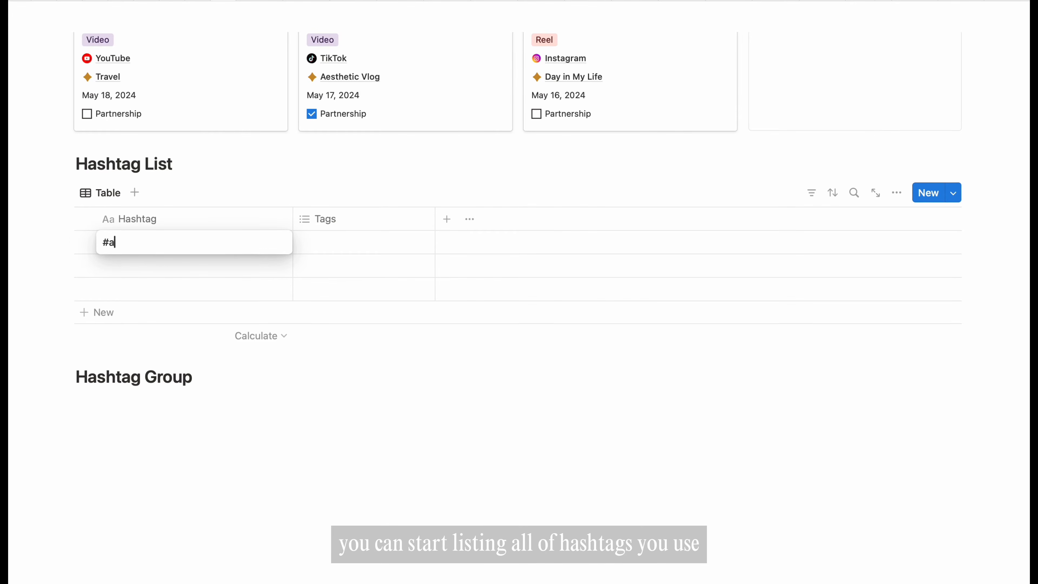
type("#aestheticliving")
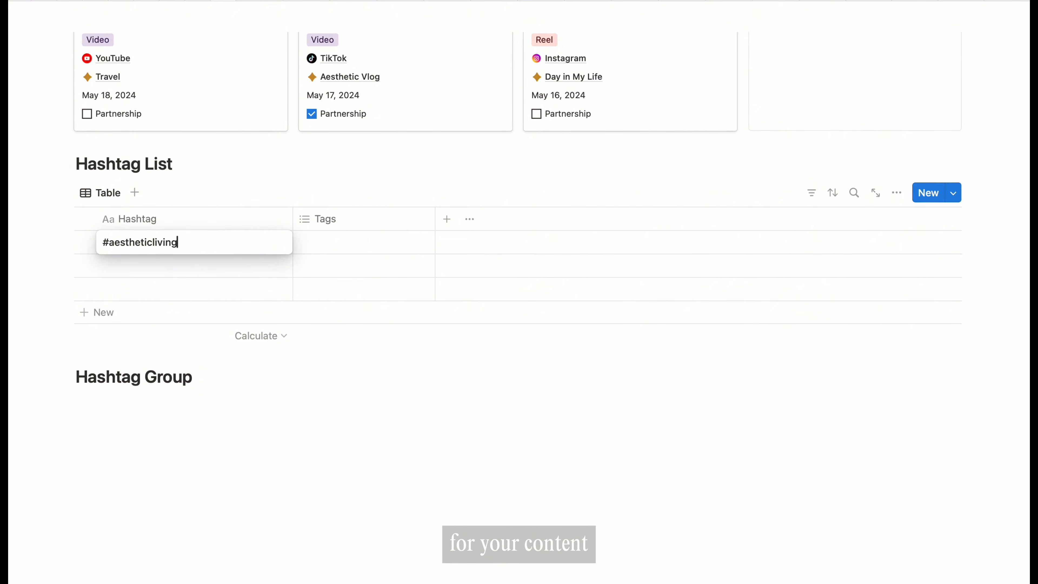
key("Return")
key("Return")
type("#dayinmylife")
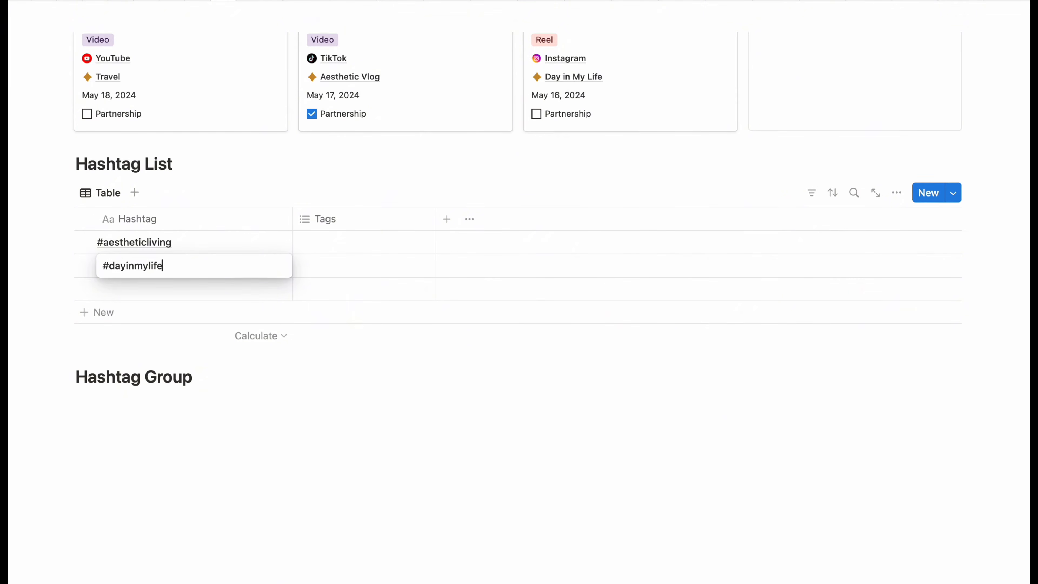
key("Return")
type("#livingal")
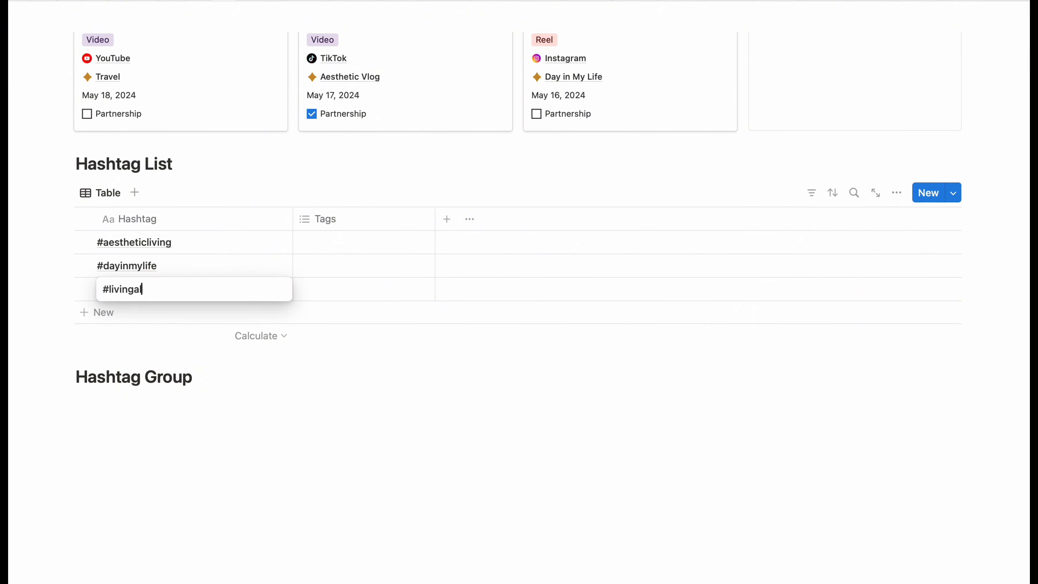
type("onediaries")
left_click(361, 221)
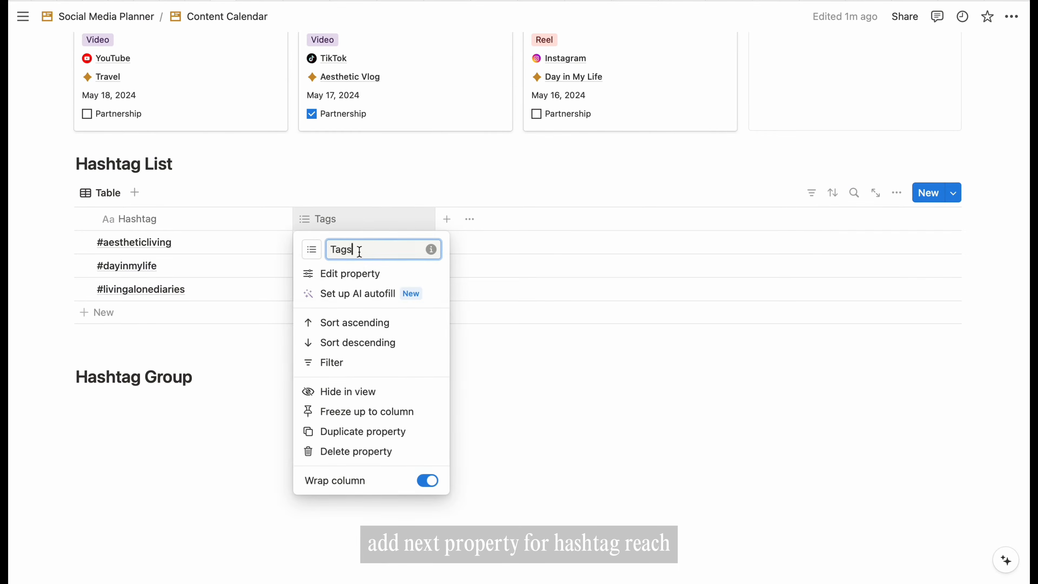
- Rename the Tags column to Reach and make it a plain text property
left_click(355, 274)
left_click(898, 246)
key("BackSpace")
key("BackSpace")
key("BackSpace")
key("BackSpace")
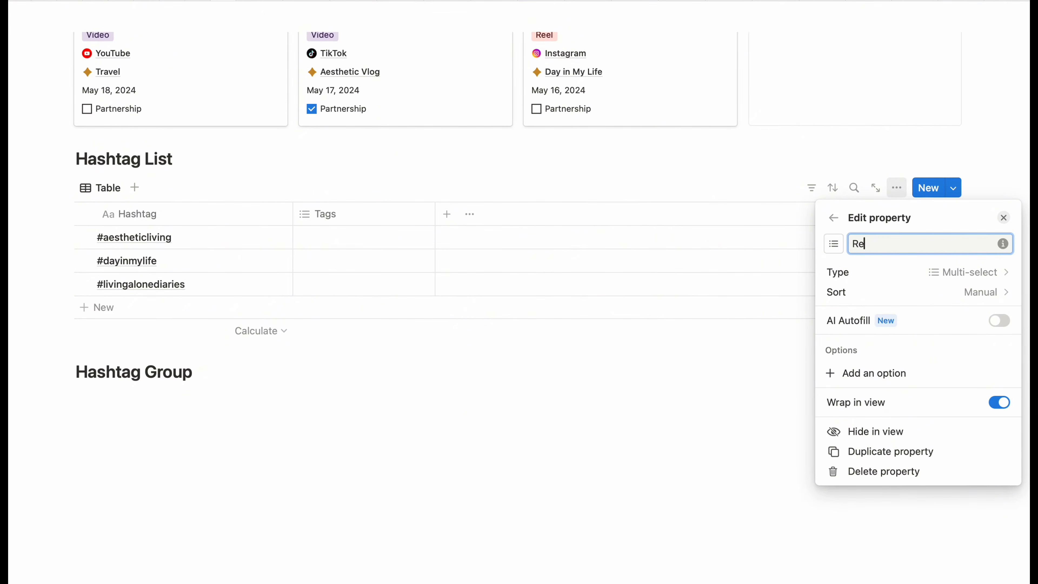
left_click(985, 272)
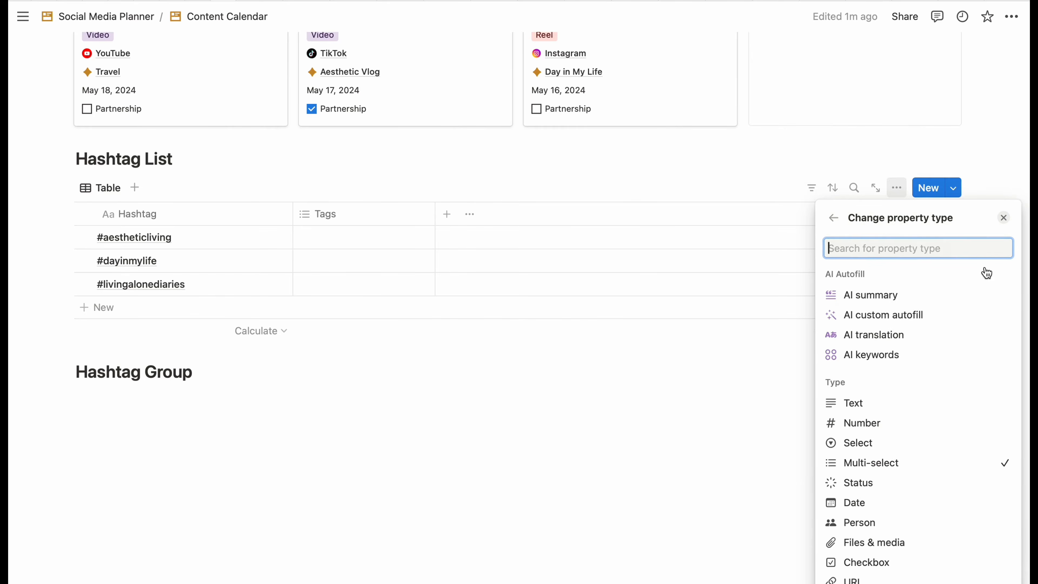
left_click(866, 370)
left_click(681, 459)
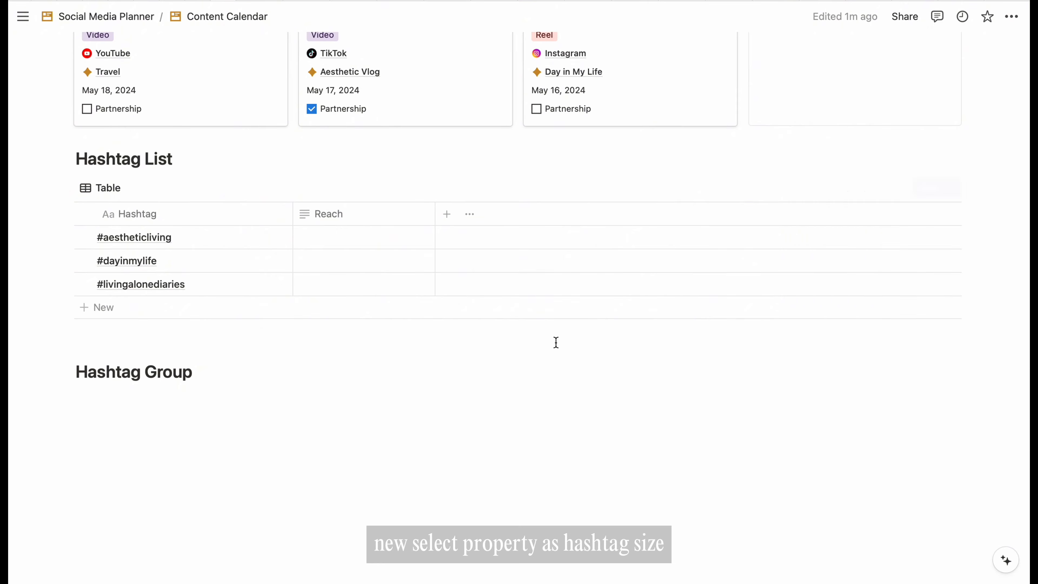
- Add a Hashtag size select column with options ordered Small, Medium, Big
left_click(447, 215)
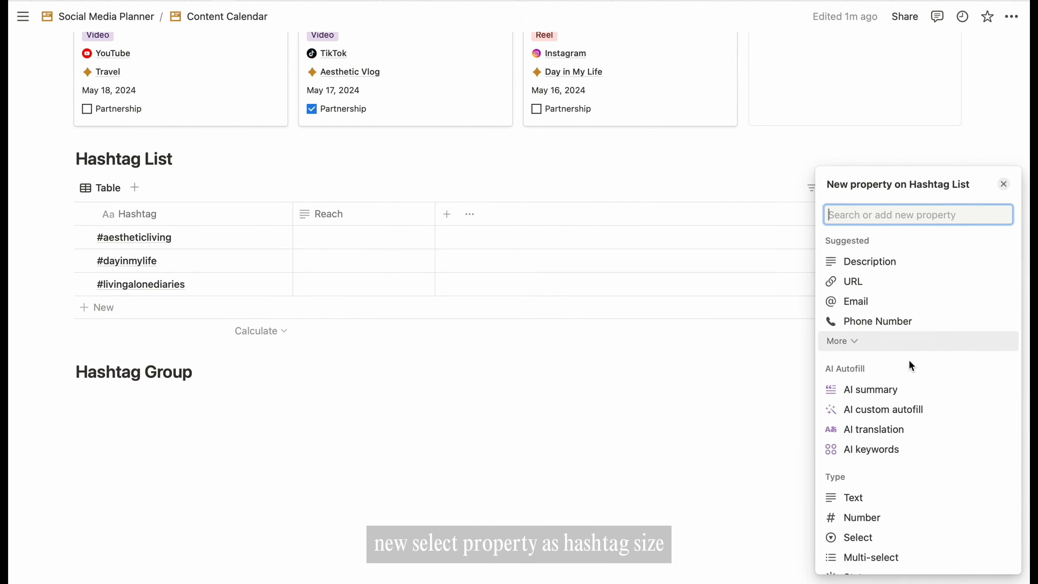
scroll(911, 375, "down", 3)
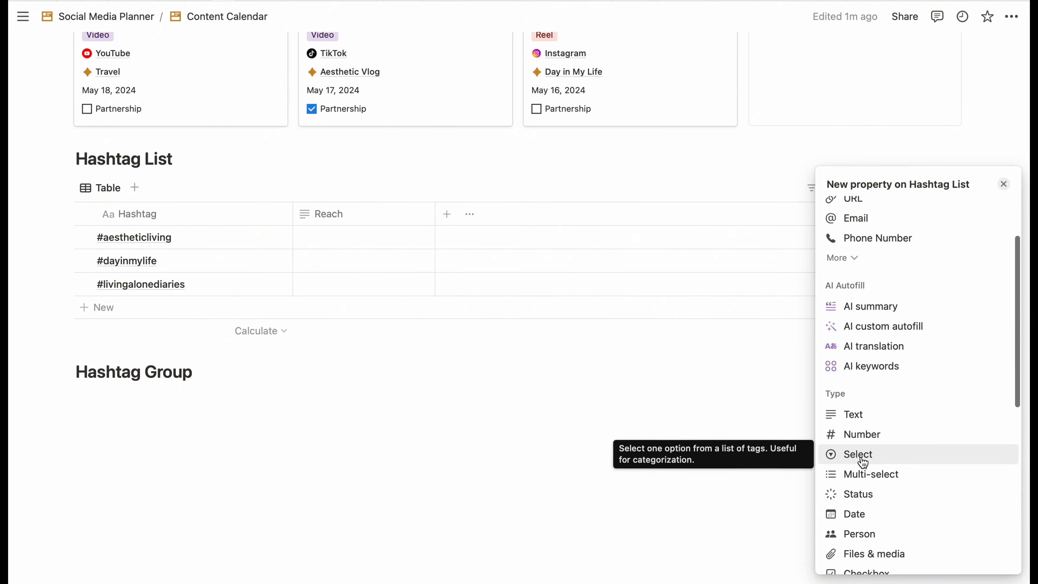
left_click(860, 457)
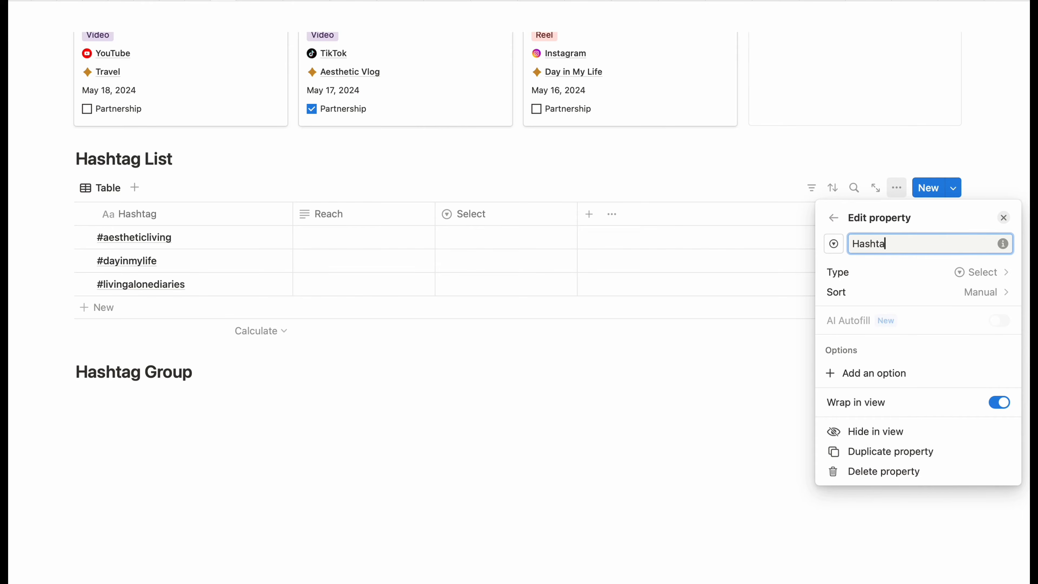
type("Hashtag size")
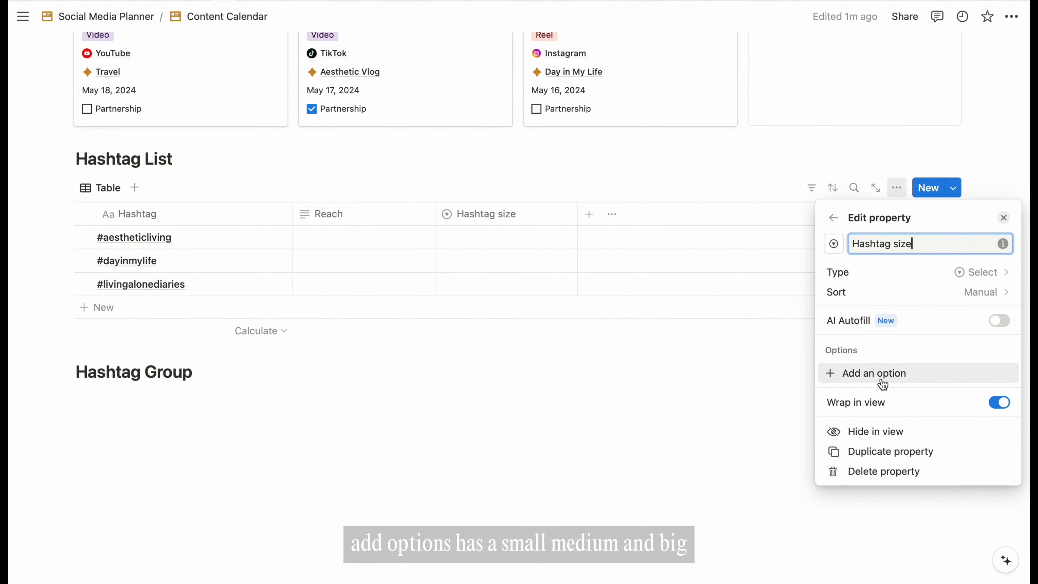
left_click(879, 374)
type("Small")
key("Return")
type("Medium")
key("Return")
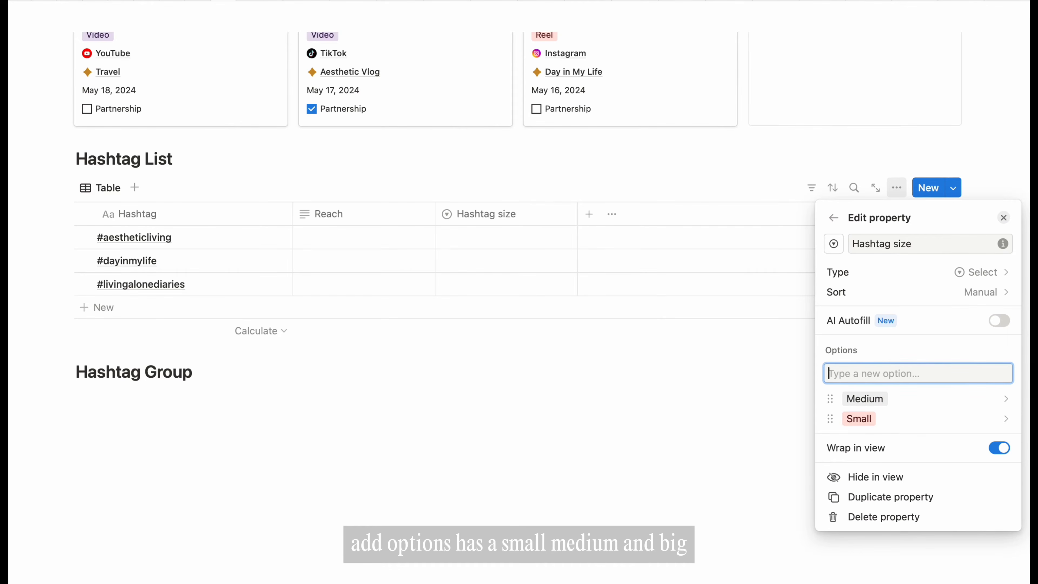
type("Big")
key("Return")
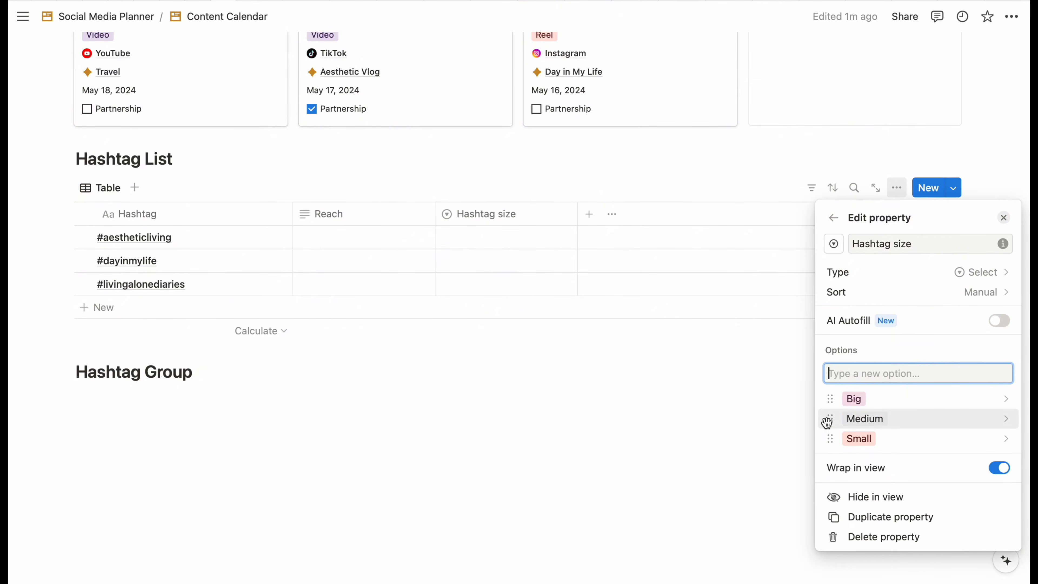
left_click_drag(829, 439, 830, 417)
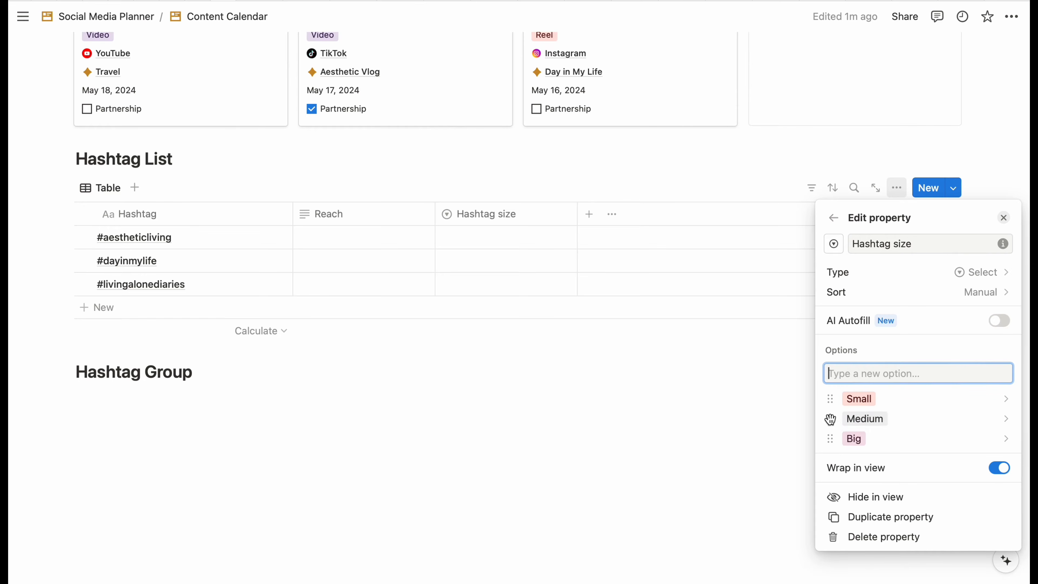
- Colour the Hashtag size options: Small blue, Medium green, Big yellow
left_click(1005, 400)
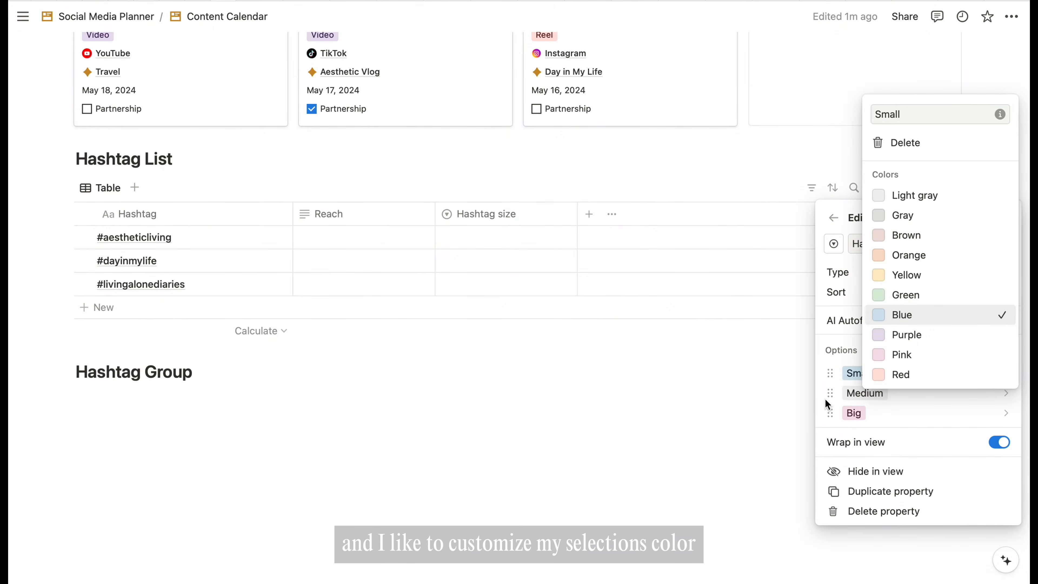
left_click(1005, 394)
left_click(1001, 395)
left_click(1001, 394)
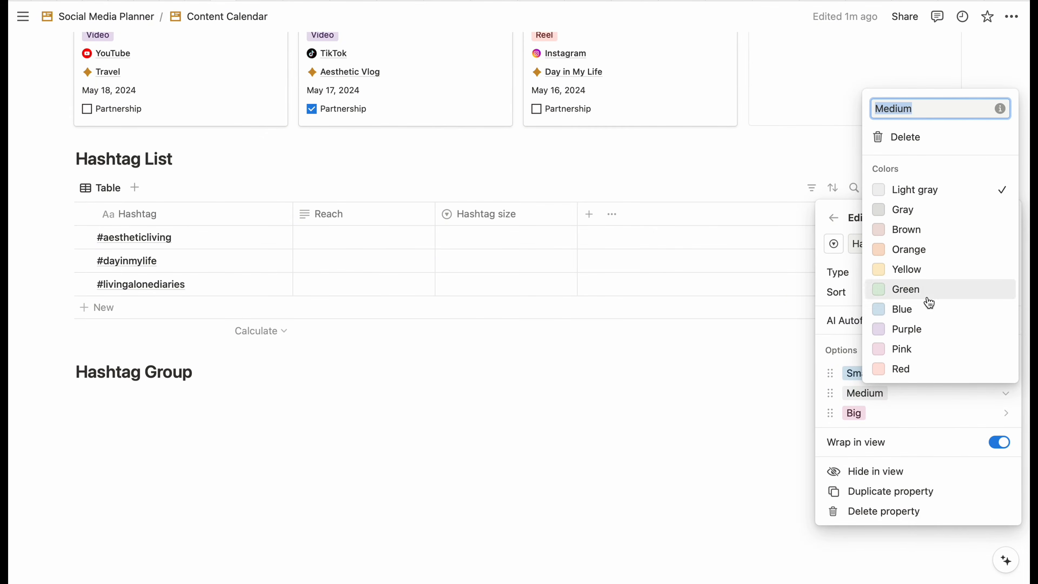
left_click(927, 290)
left_click(943, 415)
left_click(999, 414)
left_click(907, 269)
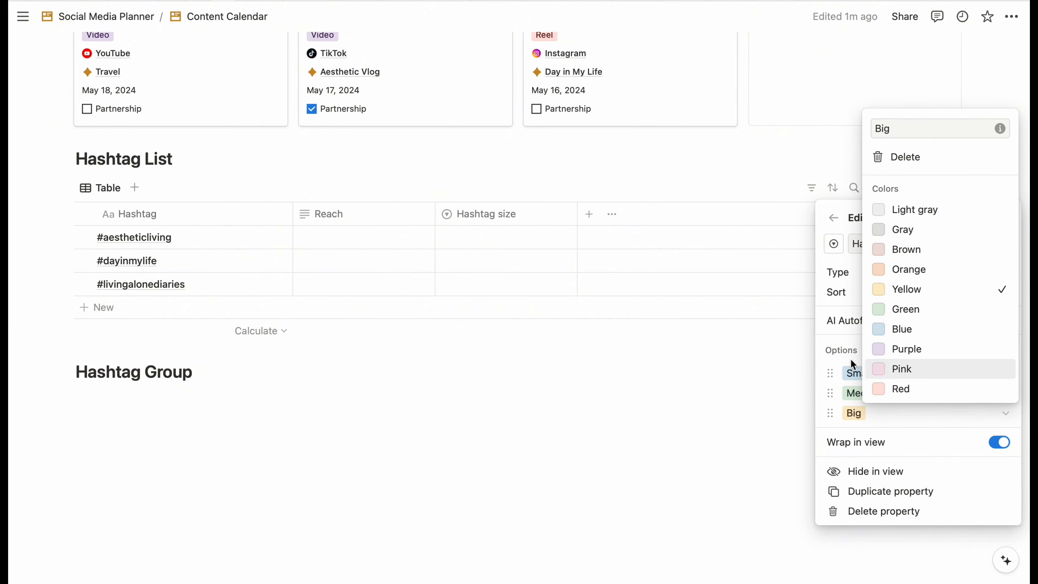
left_click(709, 394)
left_click(698, 396)
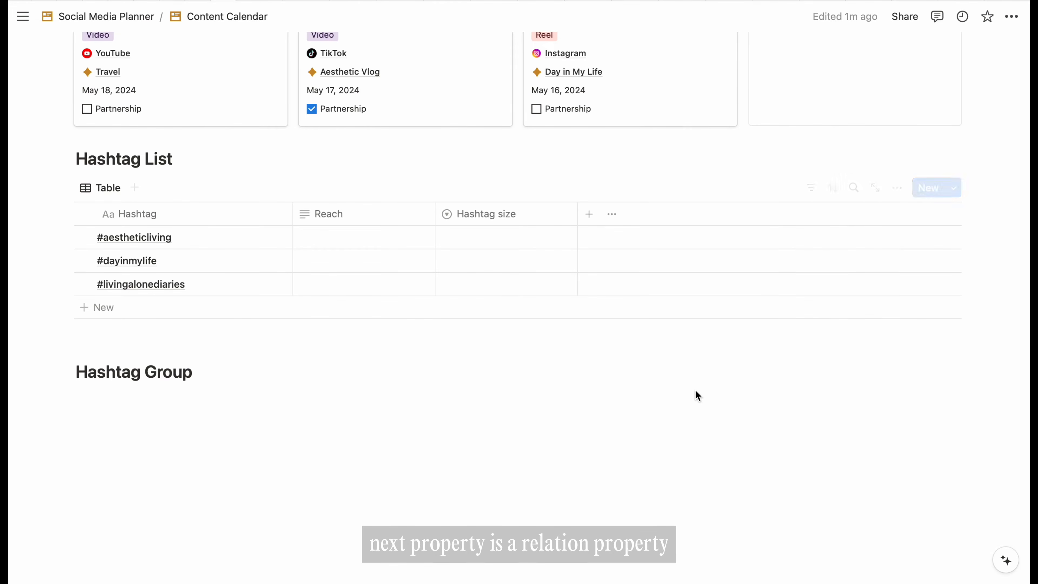
left_click(589, 214)
- Add a two-way relation to Content Calendar, named Hashtag on the calendar side
scroll(871, 499, "down", 5)
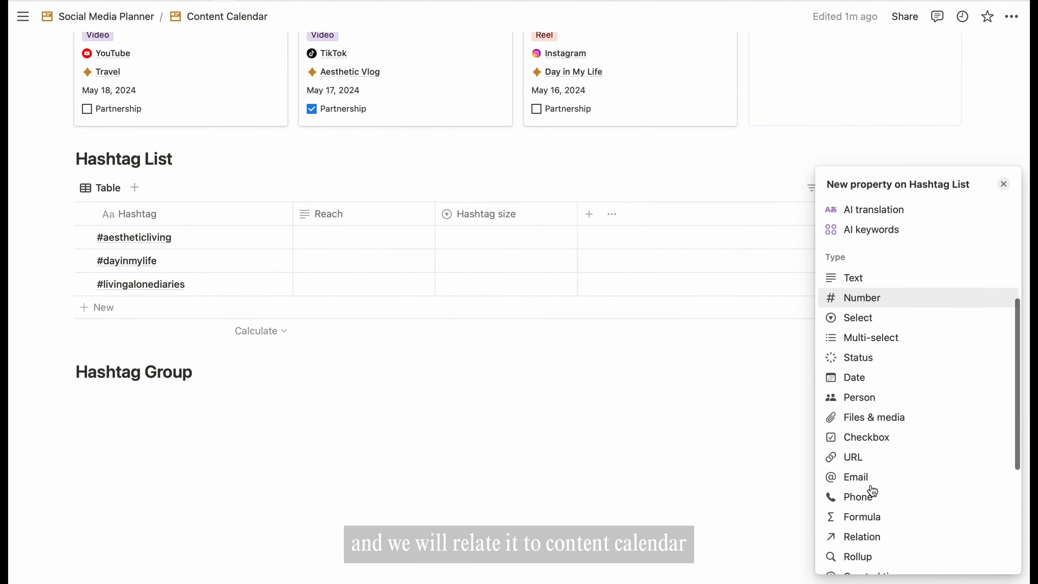
left_click(870, 539)
left_click(880, 304)
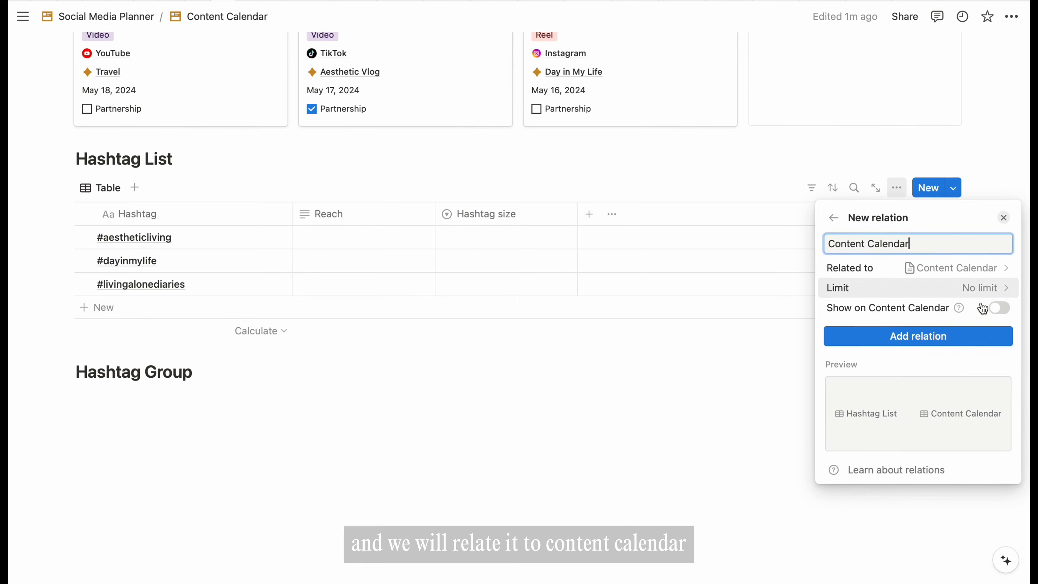
left_click(999, 308)
type("Hashtag")
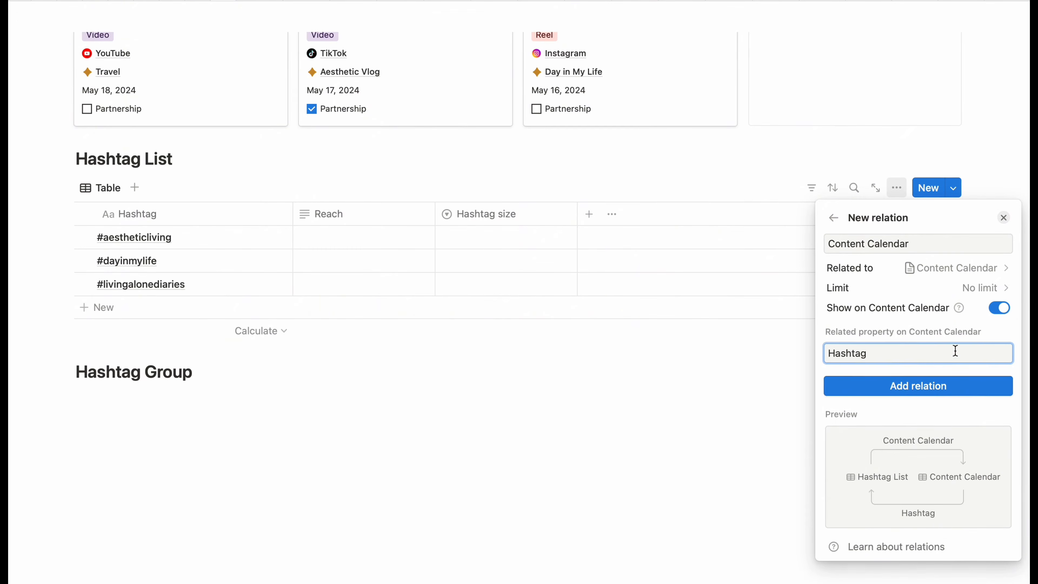
left_click(953, 386)
left_click(711, 385)
scroll(802, 190, "up", 5)
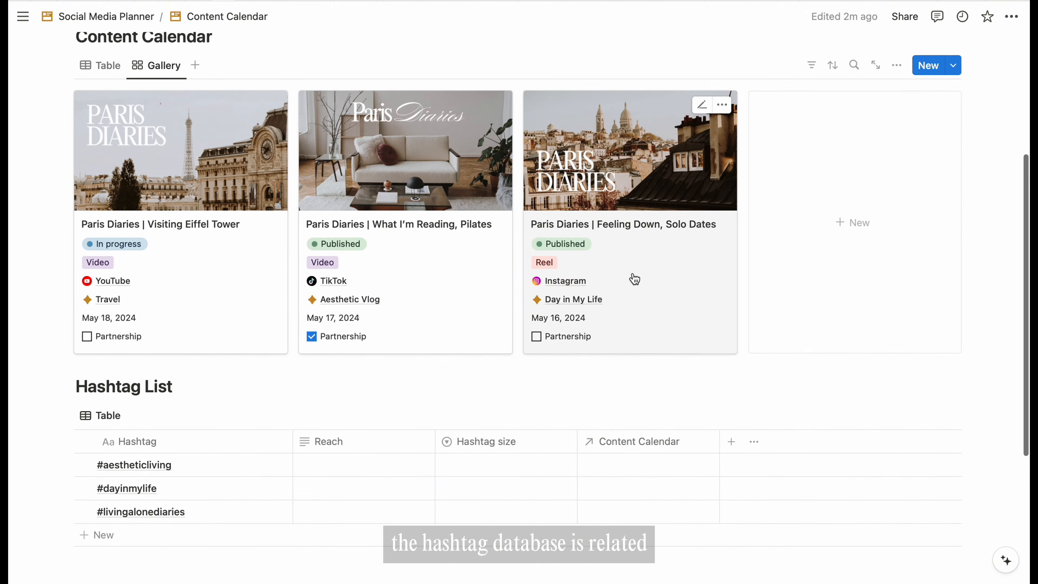
- In the Feeling Down, Solo Dates post, give the Hashtag property a # icon and move it below Status
left_click(632, 278)
scroll(531, 360, "up", 3)
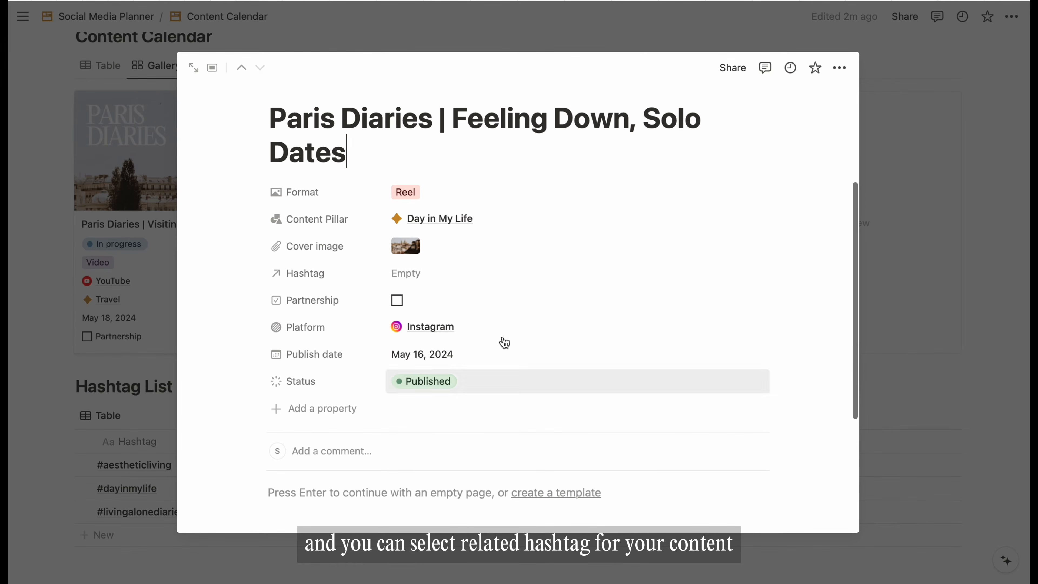
left_click(424, 275)
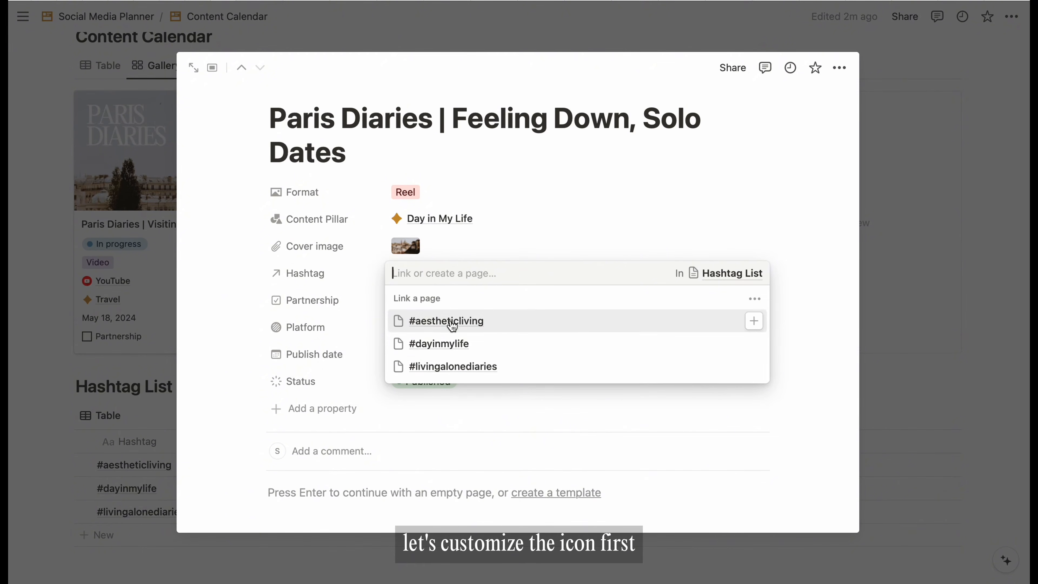
left_click(568, 231)
left_click(276, 278)
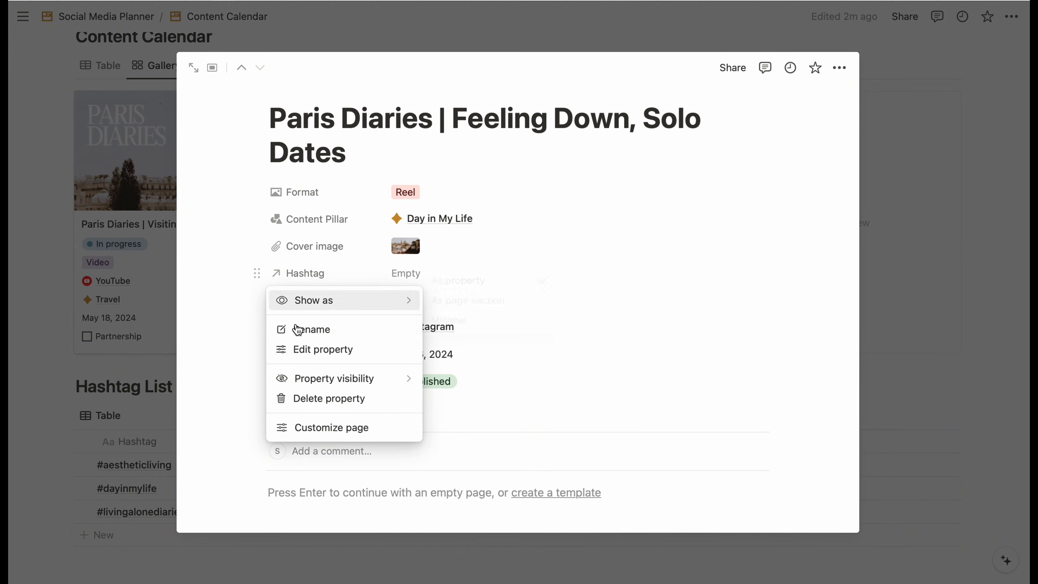
left_click(307, 329)
left_click(285, 236)
type("hash")
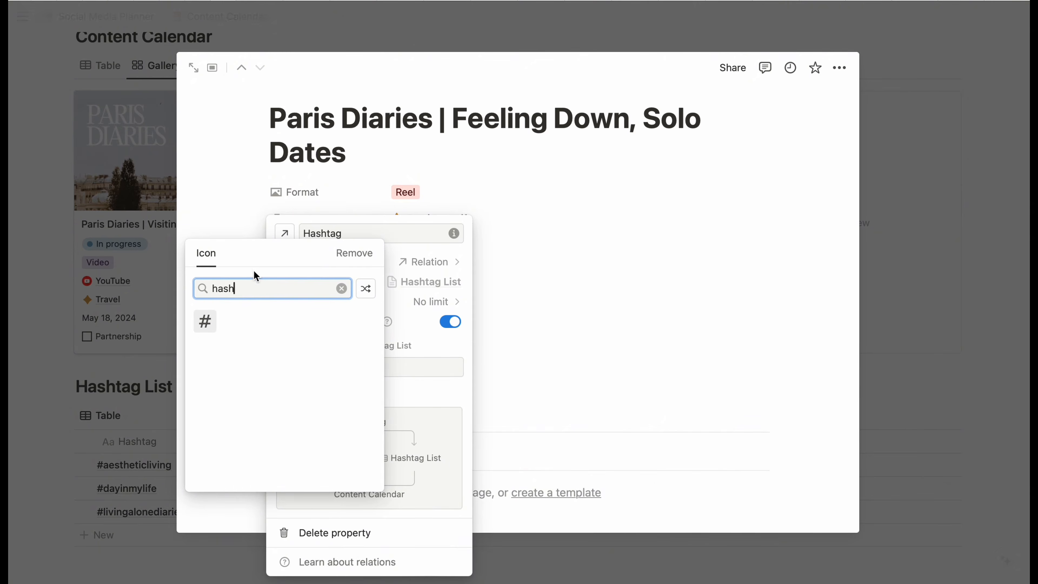
left_click(206, 320)
key("Escape")
left_click_drag(256, 278, 271, 394)
left_click(1002, 330)
scroll(725, 338, "down", 3)
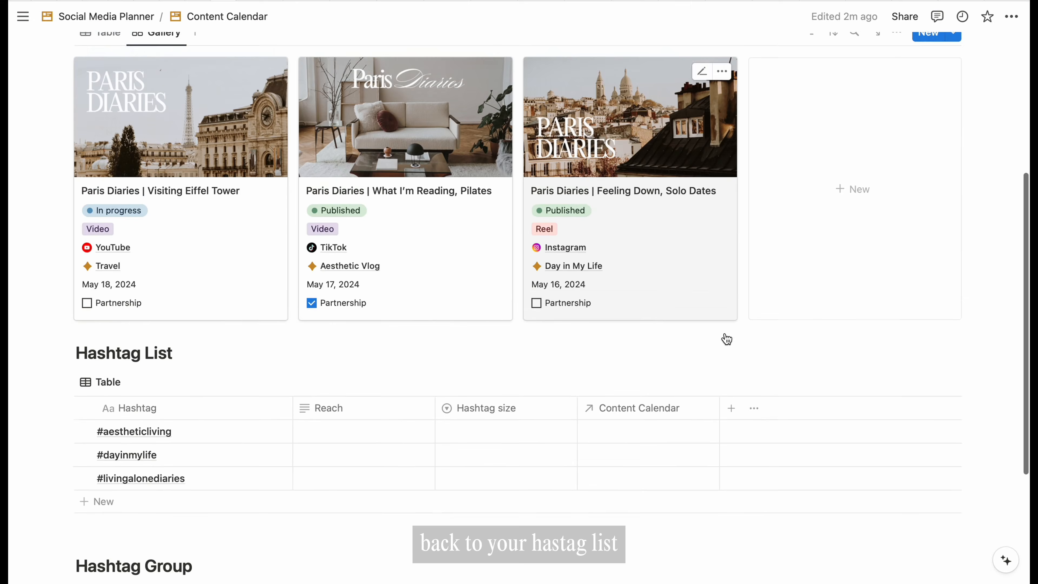
- Add a two-way Platform relation, named Hashtag on Platform, and place it before Content Calendar
left_click(731, 345)
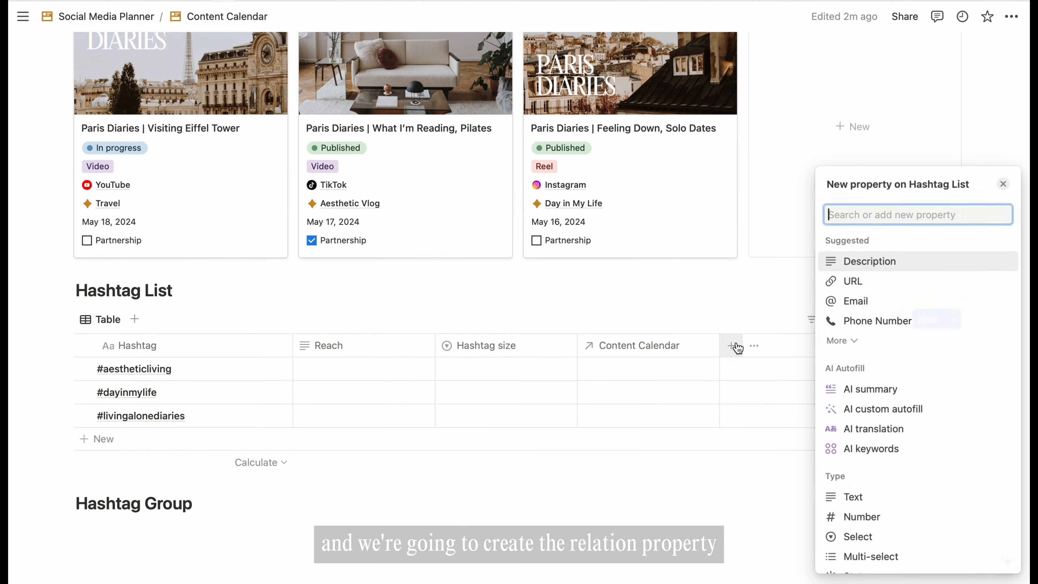
scroll(890, 510, "down", 5)
left_click(874, 525)
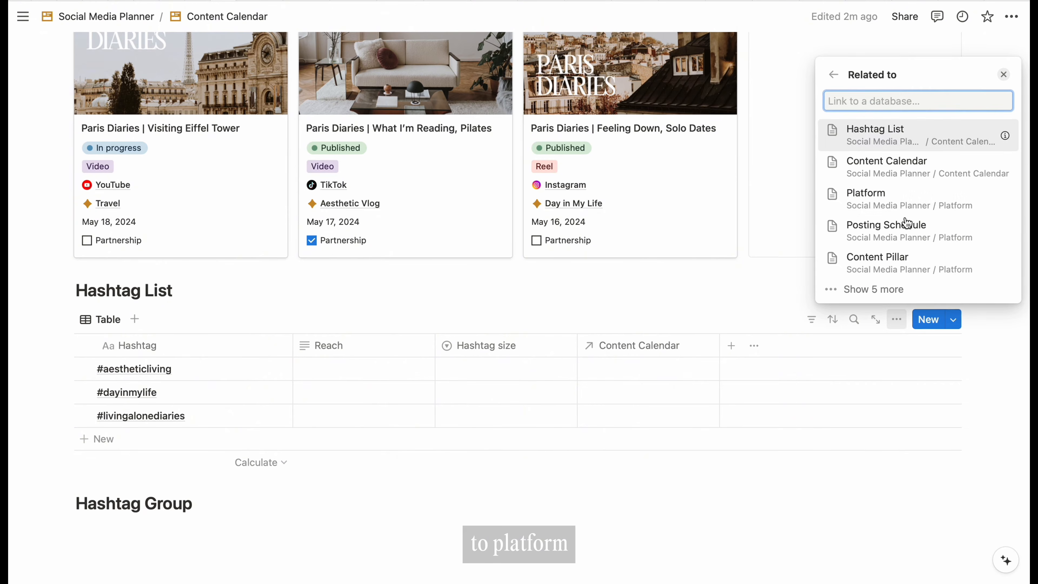
left_click(873, 195)
left_click(1000, 130)
left_click(927, 123)
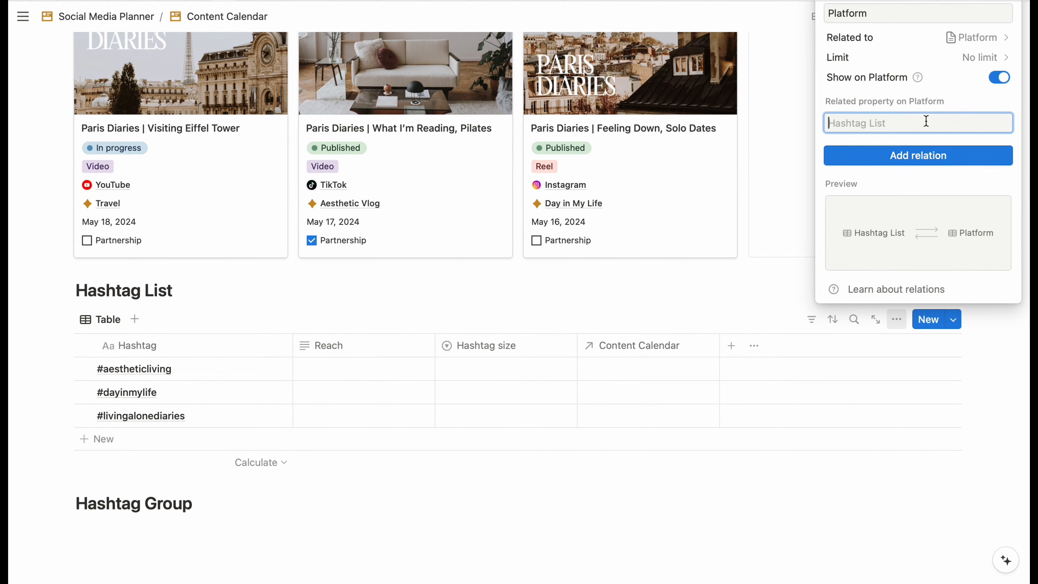
type("Hashtag")
left_click(971, 130)
left_click(814, 465)
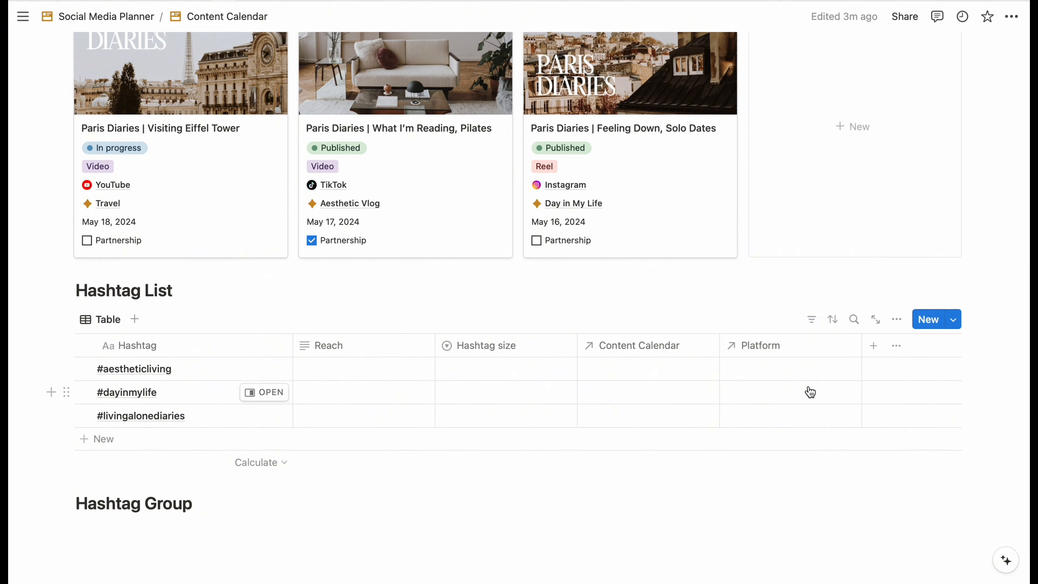
scroll(809, 392, "up", 2)
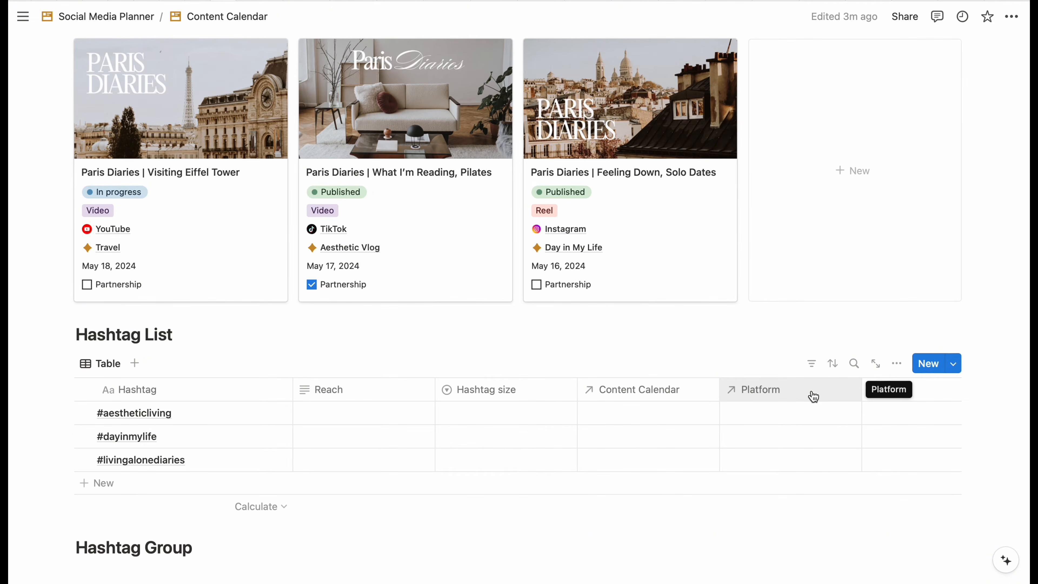
left_click_drag(813, 396, 670, 389)
scroll(491, 348, "down", 2)
- Give the Reach column a people icon and Hashtag size a dashed circle icon
left_click(303, 304)
left_click(311, 45)
type("peopl")
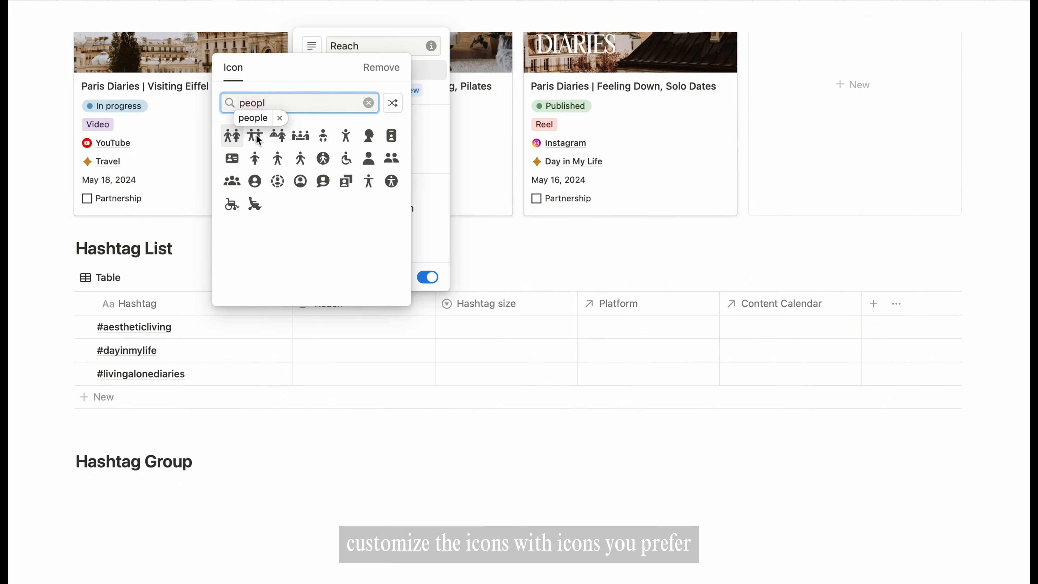
left_click(231, 136)
left_click(445, 310)
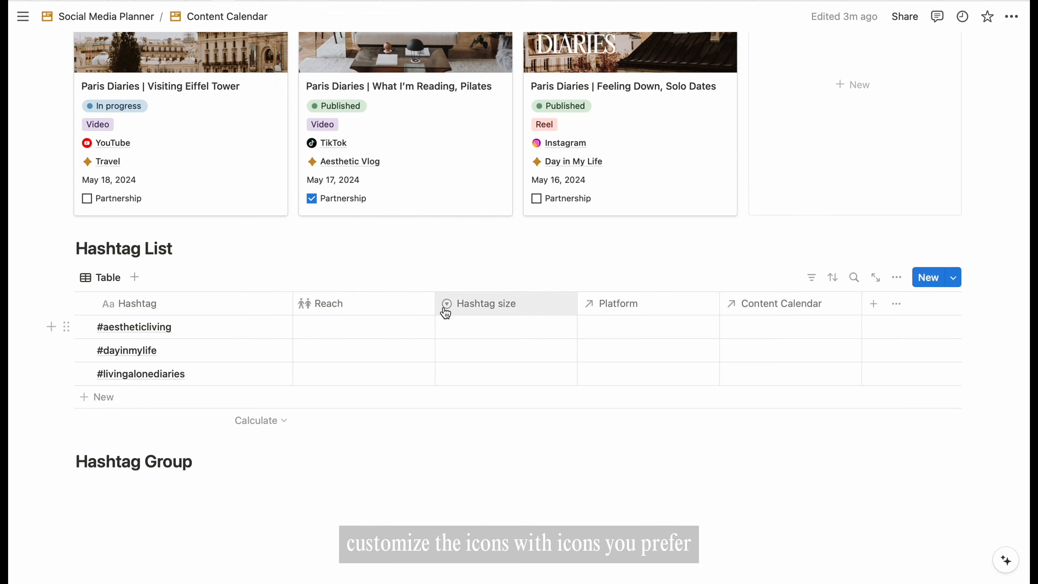
left_click(446, 307)
left_click(454, 46)
type("circl")
left_click(375, 158)
- Give Platform a striped circle icon, give Content Calendar a new icon, and rename it Content
left_click(589, 303)
left_click(593, 331)
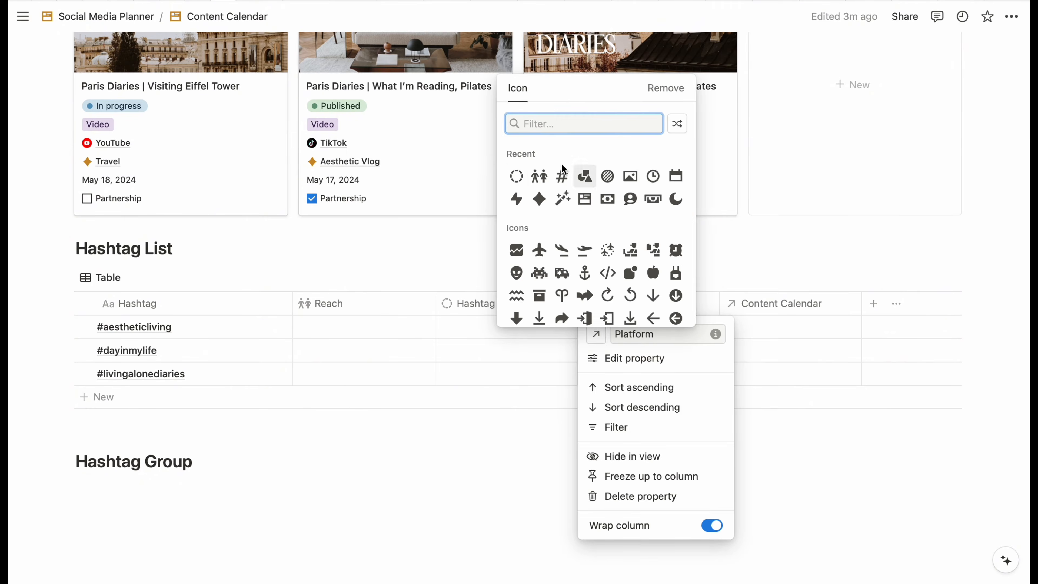
left_click(527, 205)
left_click(780, 303)
left_click(734, 332)
left_click(727, 209)
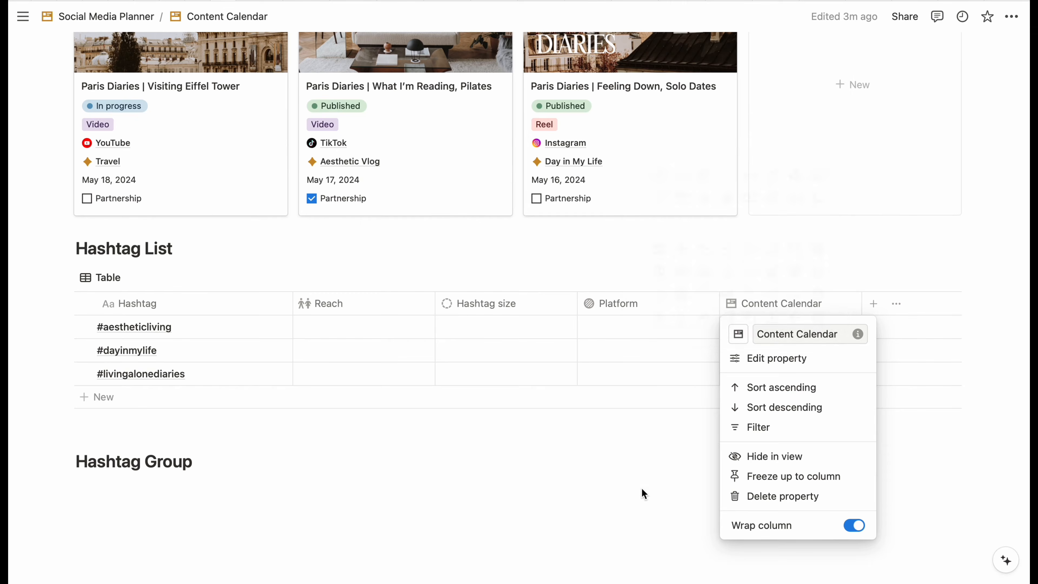
key("BackSpace")
key("BackSpace")
key("BackSpace")
key("BackSpace")
key("BackSpace")
key("BackSpace")
key("BackSpace")
key("BackSpace")
key("BackSpace")
left_click(656, 470)
- Give #aestheticliving reach 37K, size Small, platform Instagram, and link it to Feeling Down, Solo Dates
left_click(352, 334)
type("37K")
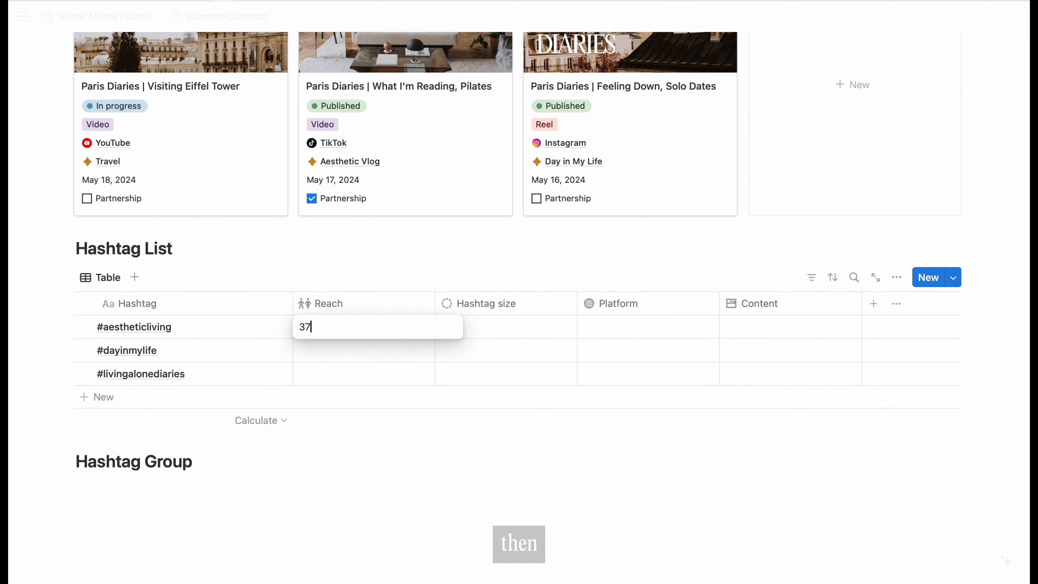
left_click(506, 327)
left_click(475, 371)
left_click(644, 332)
left_click(613, 375)
left_click(776, 327)
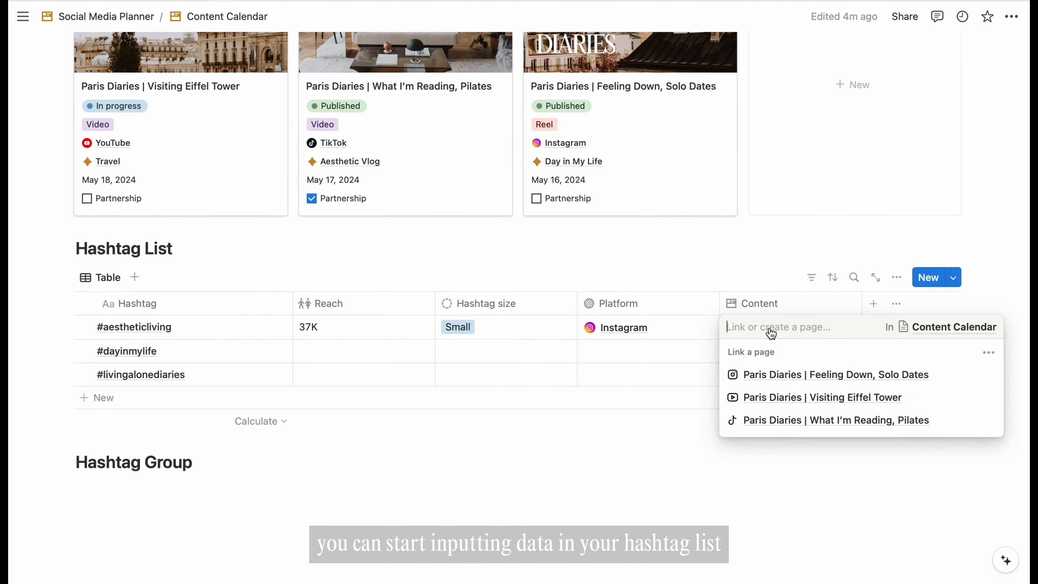
left_click(989, 352)
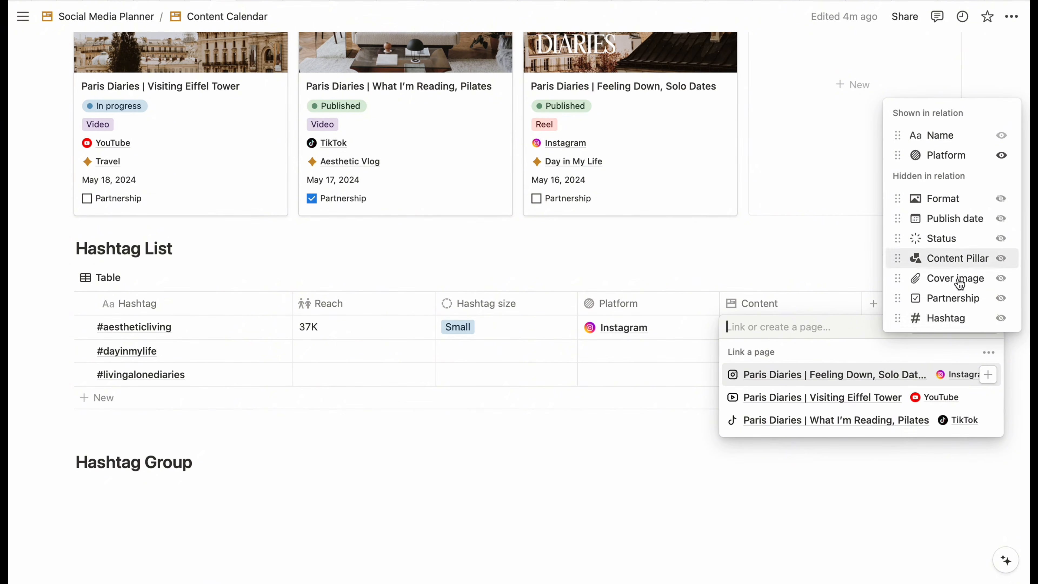
left_click(869, 353)
left_click(830, 374)
- Set #dayinmylife to 351K reach, Medium, and #livingalonediaries to 1M reach, Big
left_click_drag(862, 303, 940, 303)
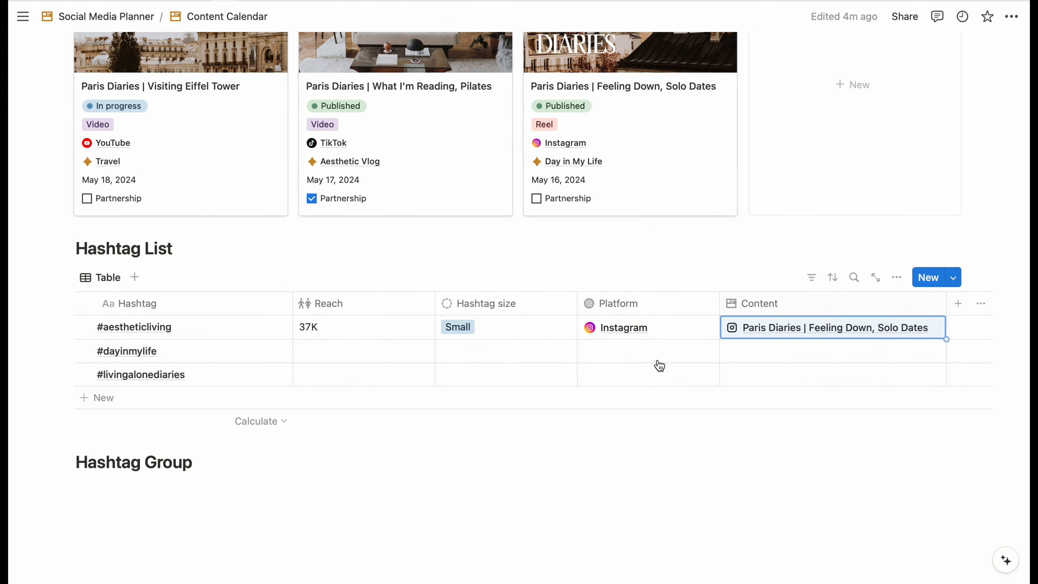
left_click_drag(435, 303, 378, 303)
left_click(346, 352)
type("351K")
key("Return")
left_click(434, 354)
left_click(417, 414)
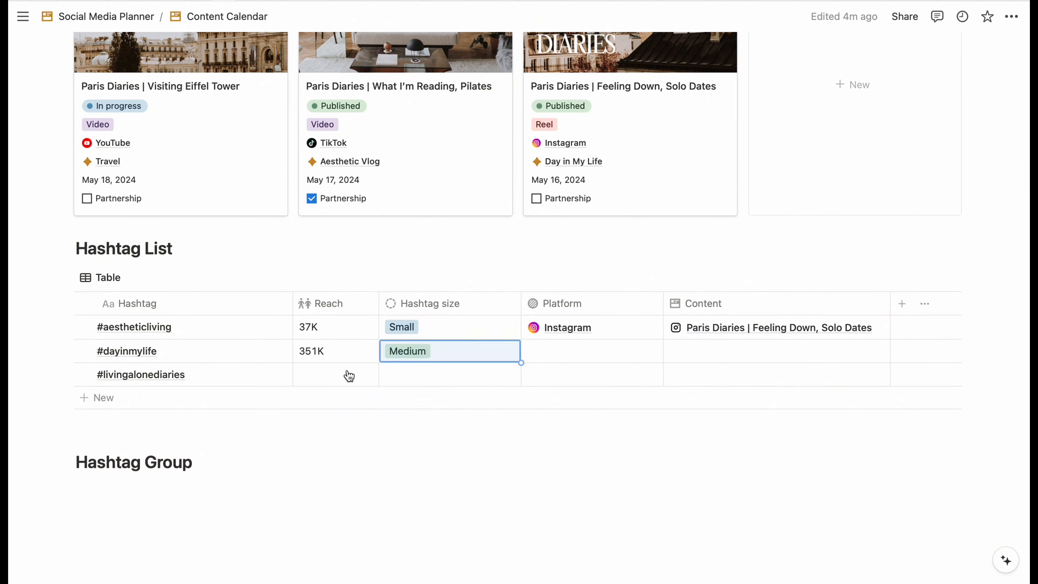
left_click(349, 376)
type("1M")
key("Return")
left_click(400, 374)
left_click(405, 458)
- Link YouTube, Instagram and TikTok platforms to #dayinmylife
left_click(588, 353)
left_click(560, 399)
left_click(548, 446)
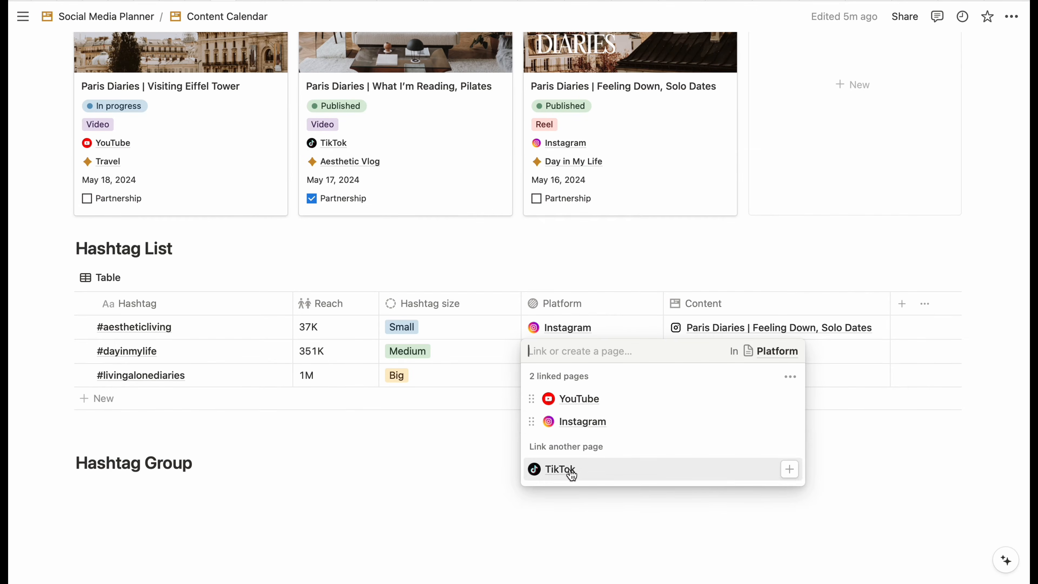
left_click(571, 470)
- Link YouTube, Instagram and TikTok platforms to #livingalonediaries
left_click(589, 395)
left_click(580, 464)
left_click(789, 442)
left_click(584, 488)
left_click(588, 490)
left_click(580, 513)
left_click(418, 474)
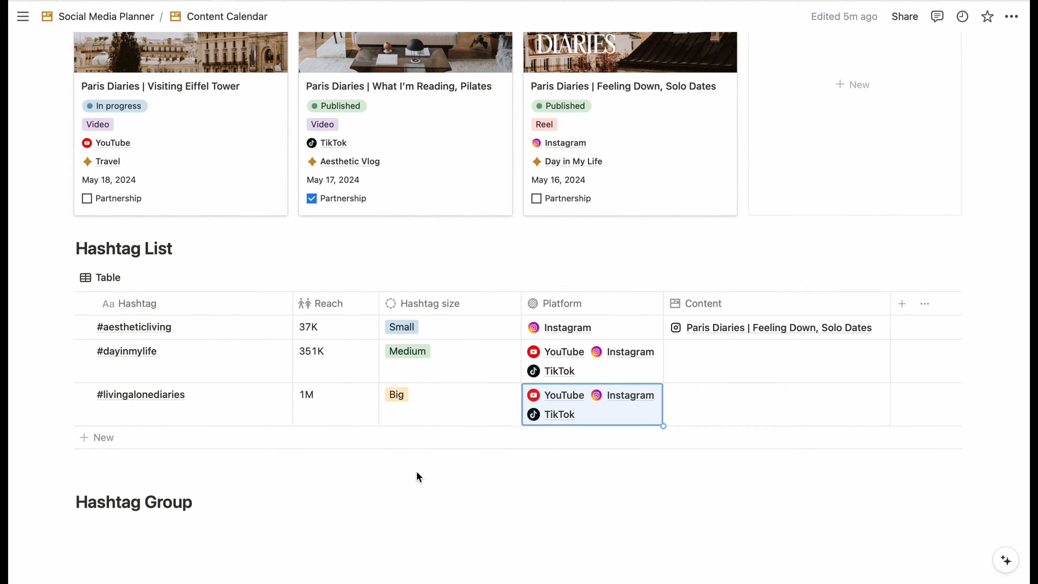
left_click_drag(521, 302, 485, 297)
left_click_drag(626, 301, 690, 302)
left_click(626, 499)
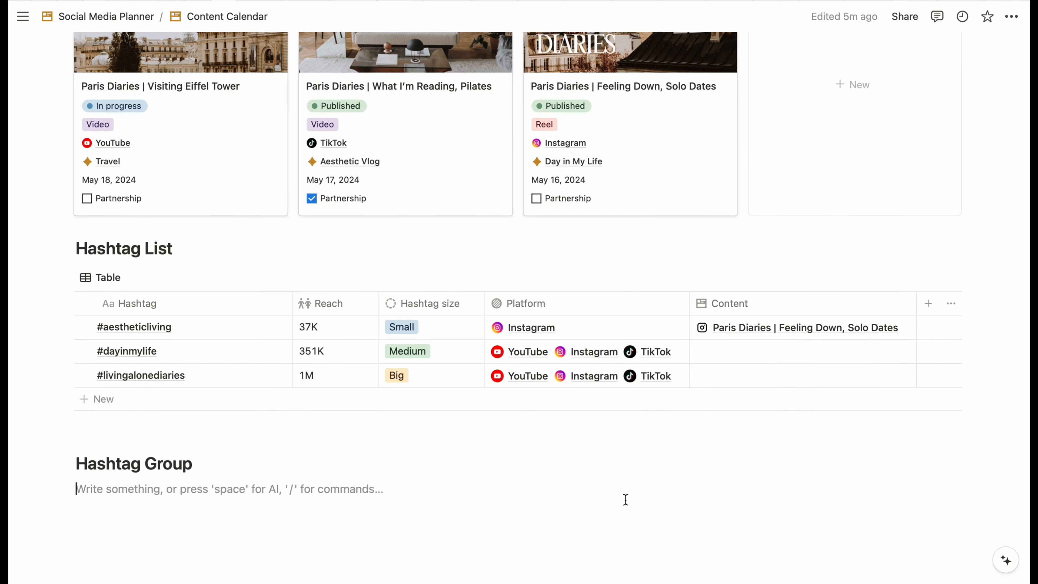
scroll(626, 499, "down", 2)
scroll(822, 264, "up", 2)
- Link #dayinmylife to What I'm Reading, Pilates and #livingalonediaries to Visiting Eiffel Tower
left_click(797, 329)
left_click(801, 421)
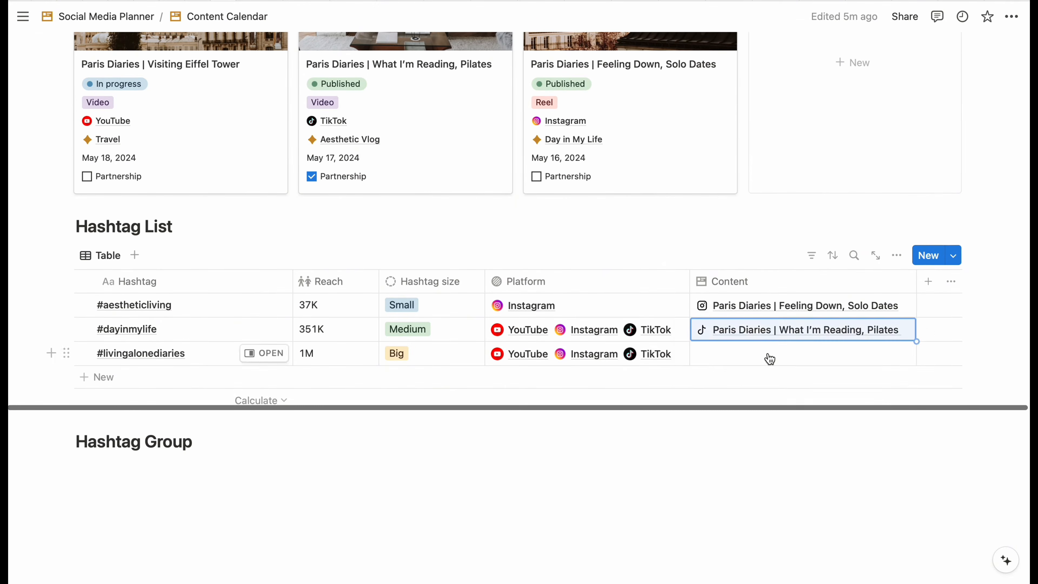
left_click(768, 353)
left_click(754, 423)
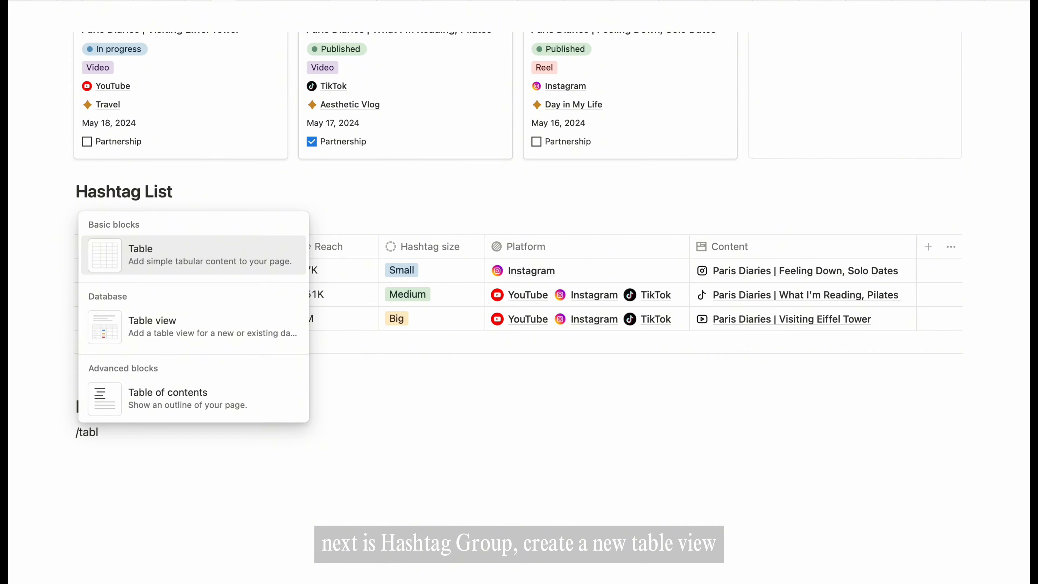
- Insert a blank table database named Hashtag Group and hide its title
key("Down")
key("Return")
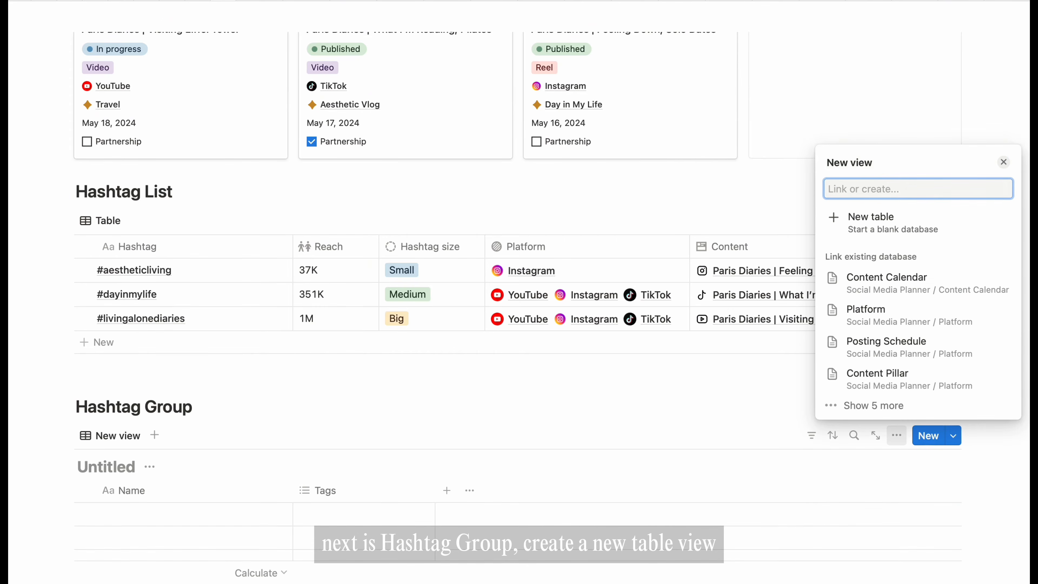
key("Escape")
left_click(150, 467)
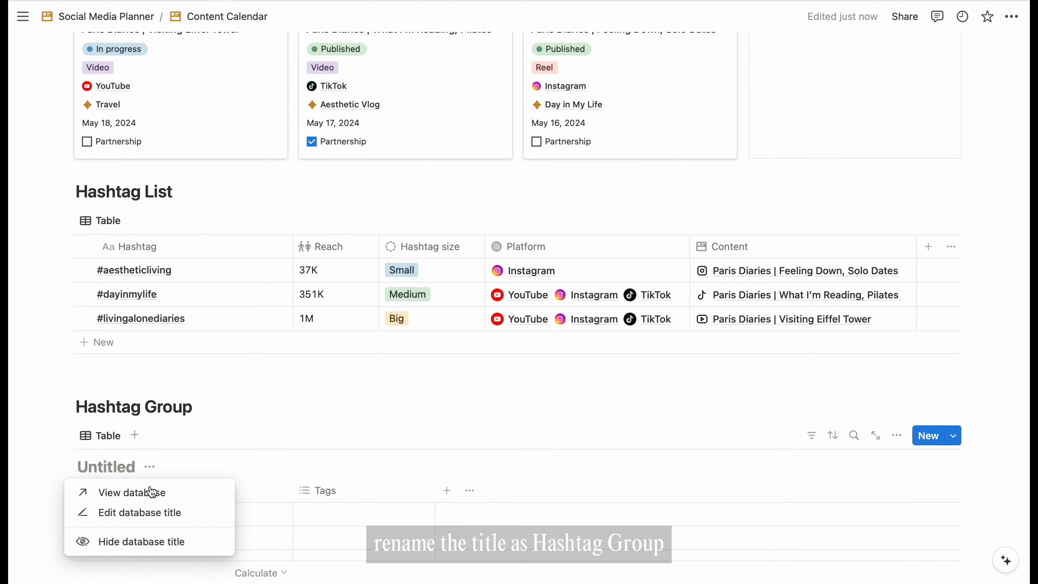
left_click(143, 512)
type("Hashtag Gr")
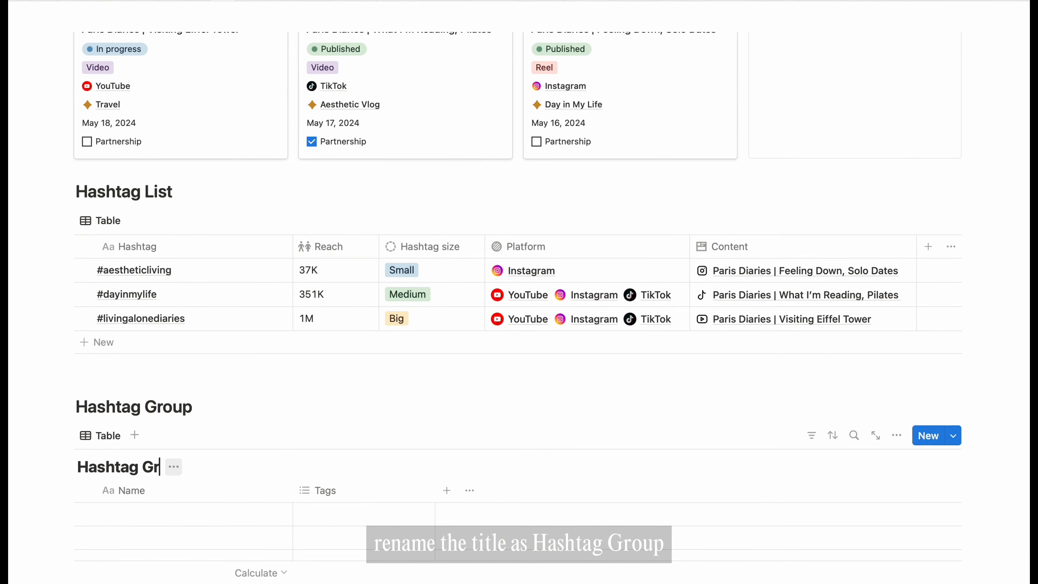
type("oup")
left_click(202, 466)
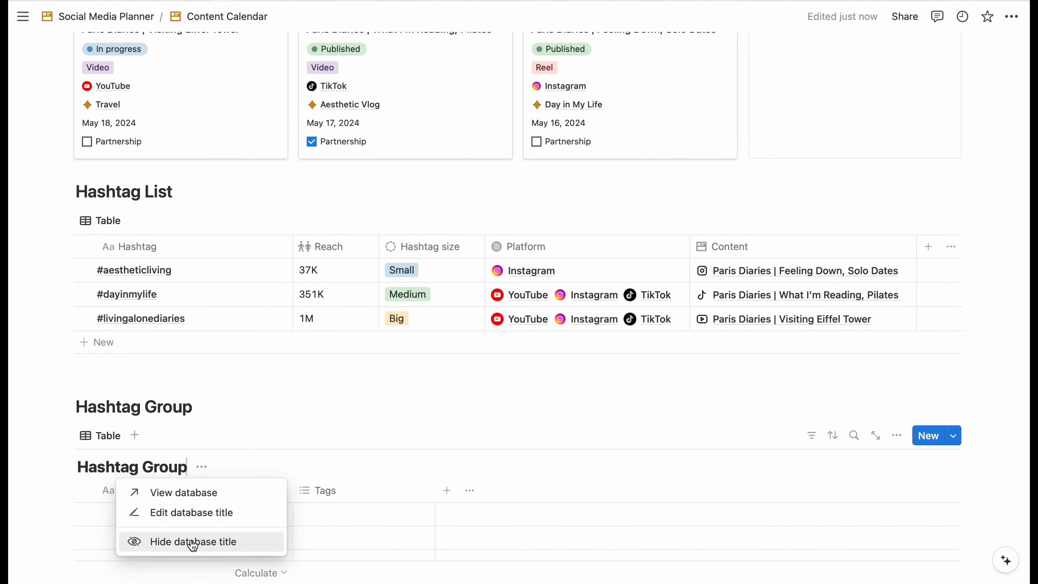
left_click(193, 543)
- Enter three rows: Aesthetic Vlog, Day in My Life and Travel
scroll(260, 395, "down", 4)
left_click(248, 317)
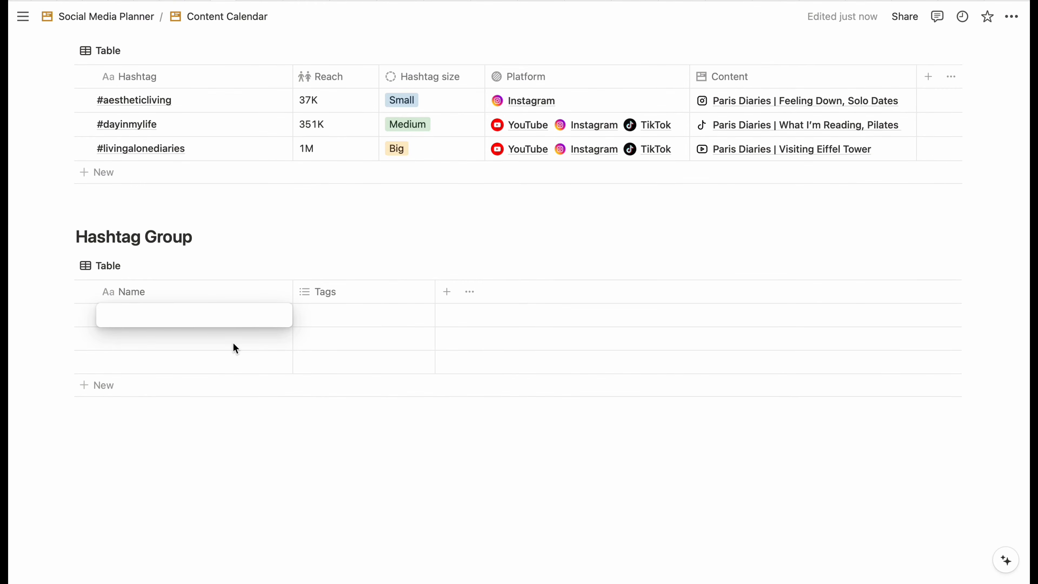
type("Aesthetic Vlog")
key("Return")
type("Day in My L")
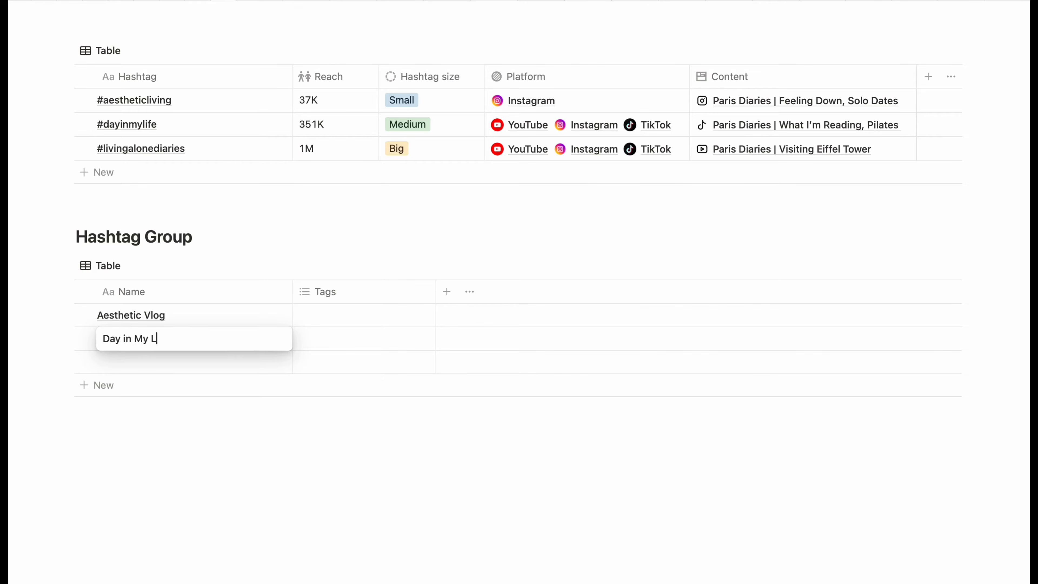
type("ife")
key("Return")
type("Travel")
key("Escape")
- Convert the Tags property into a relation to the Hashtag List database
left_click(344, 295)
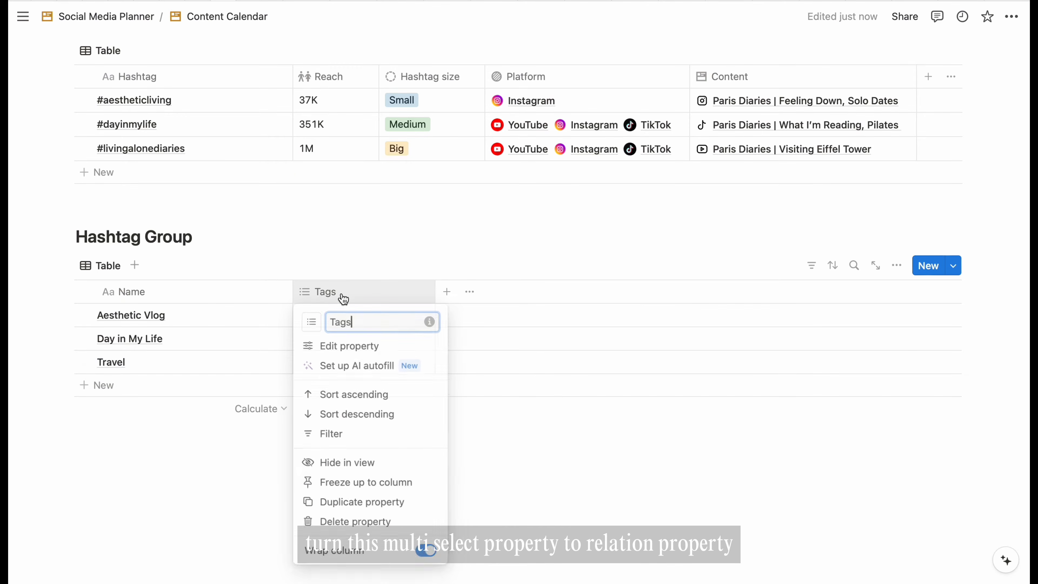
left_click(393, 347)
left_click(975, 317)
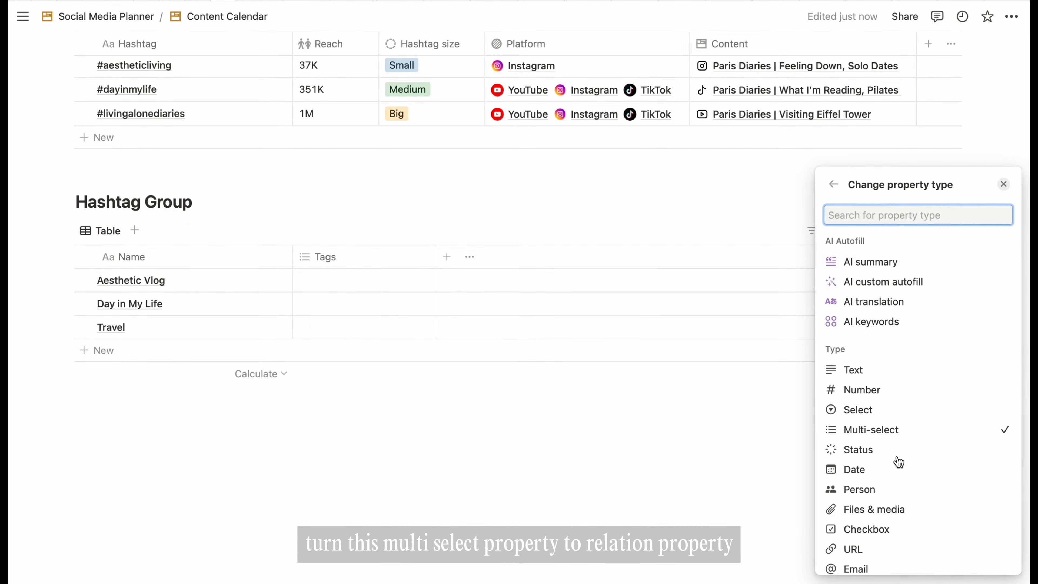
scroll(899, 462, "down", 5)
left_click(896, 445)
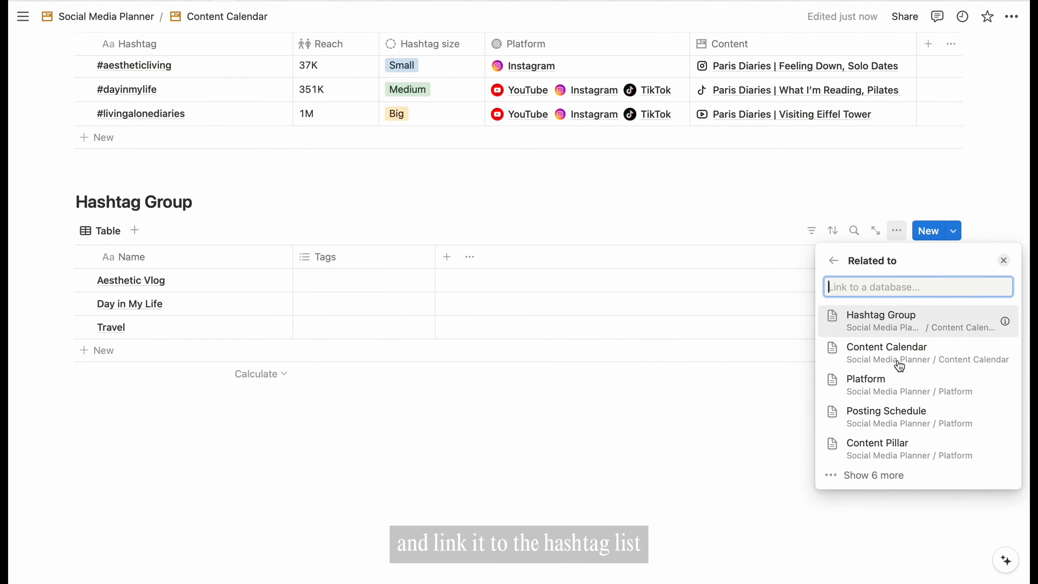
type("hashtag list")
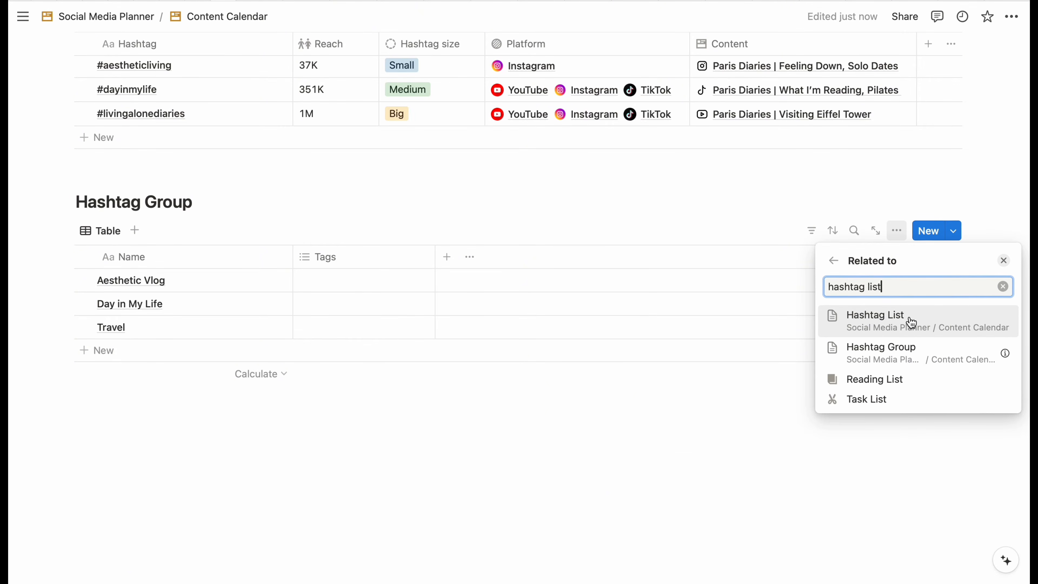
left_click(911, 322)
type("Hashtag group")
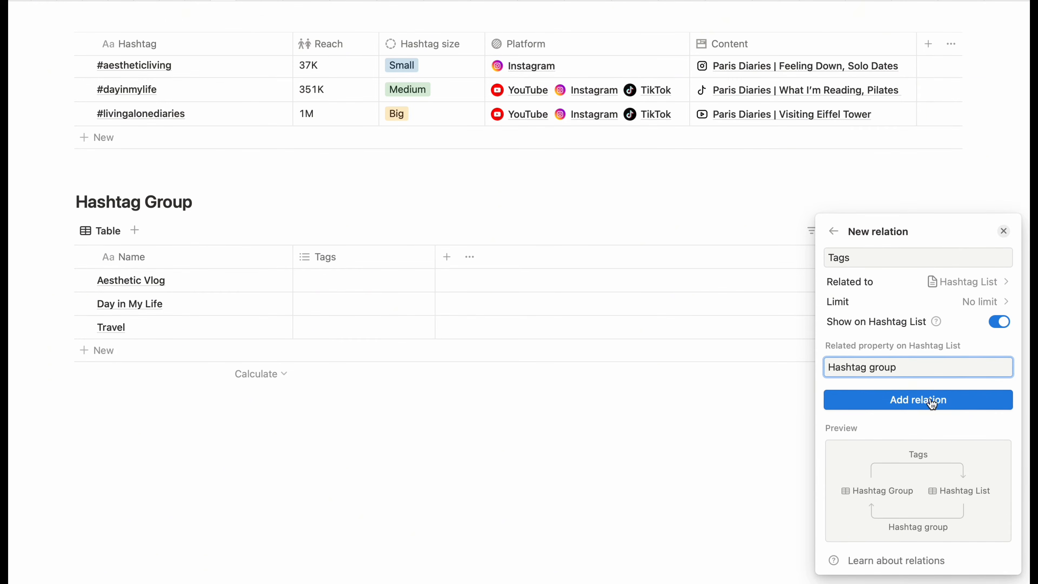
left_click(933, 403)
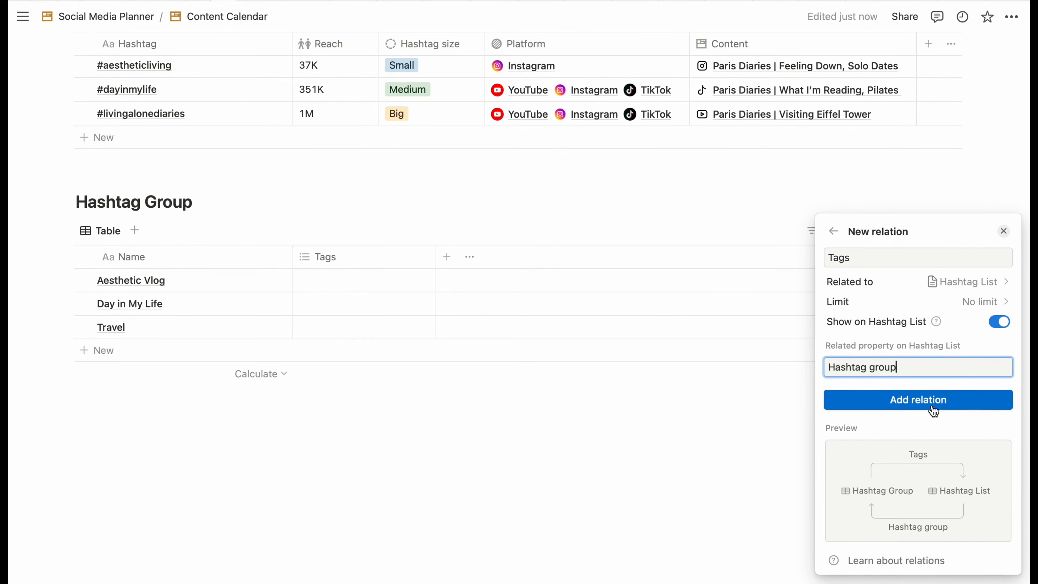
- Give the relation property a # icon and rename it Hashtag list
left_click(835, 211)
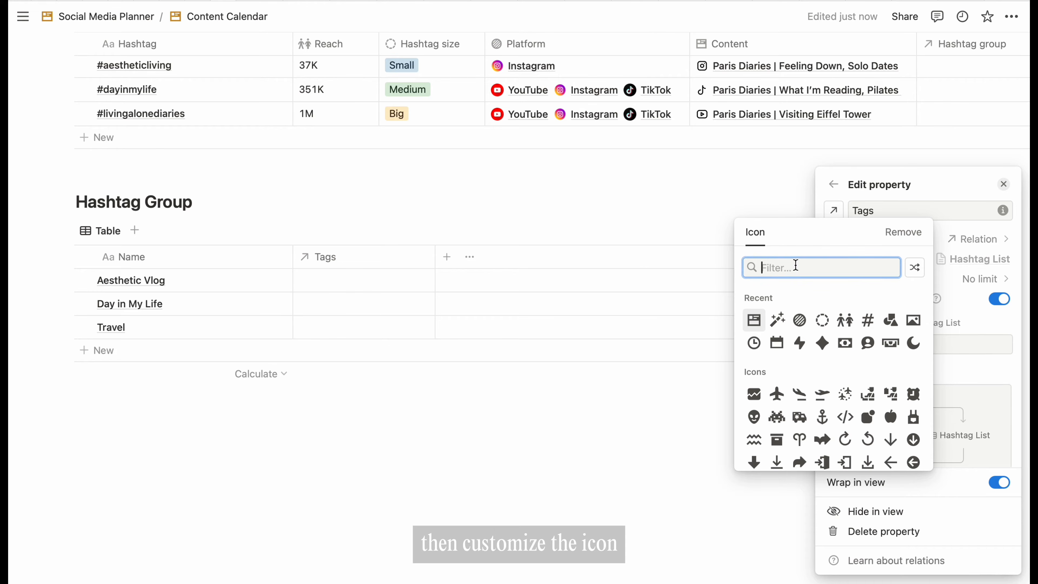
left_click(868, 319)
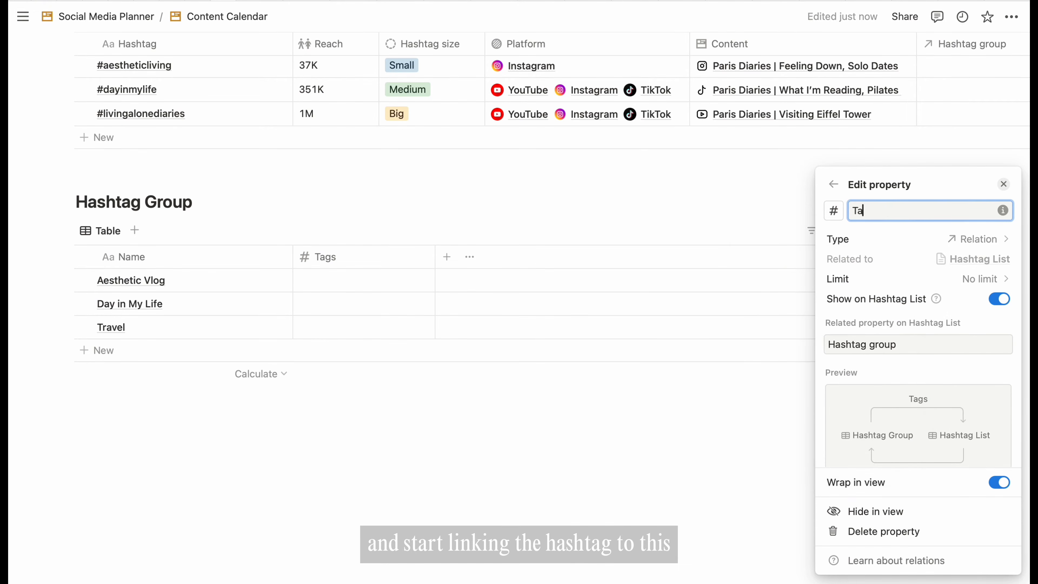
key("BackSpace")
key("BackSpace")
type("Hashtag lis")
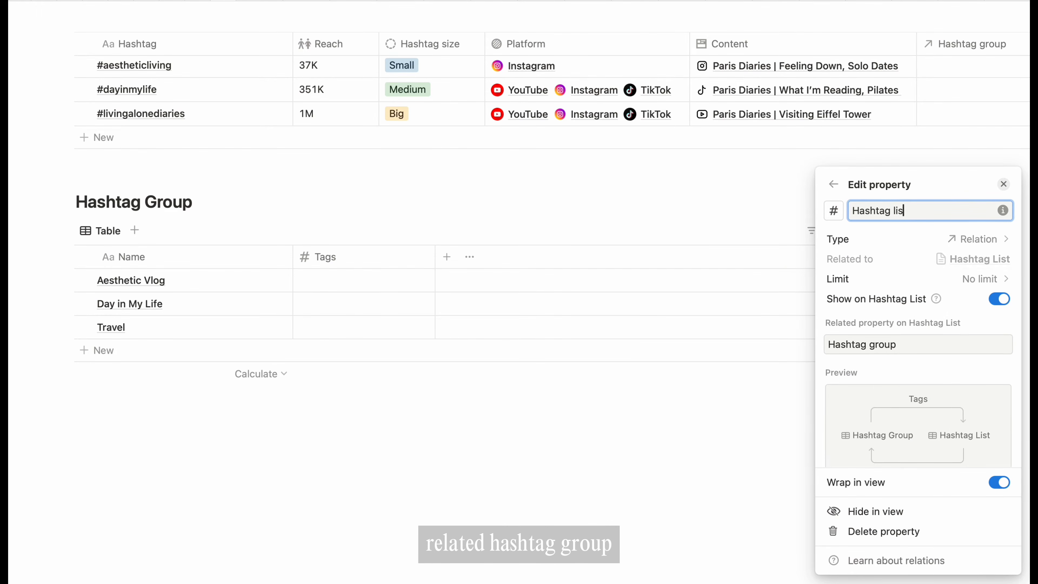
type("t")
left_click(573, 443)
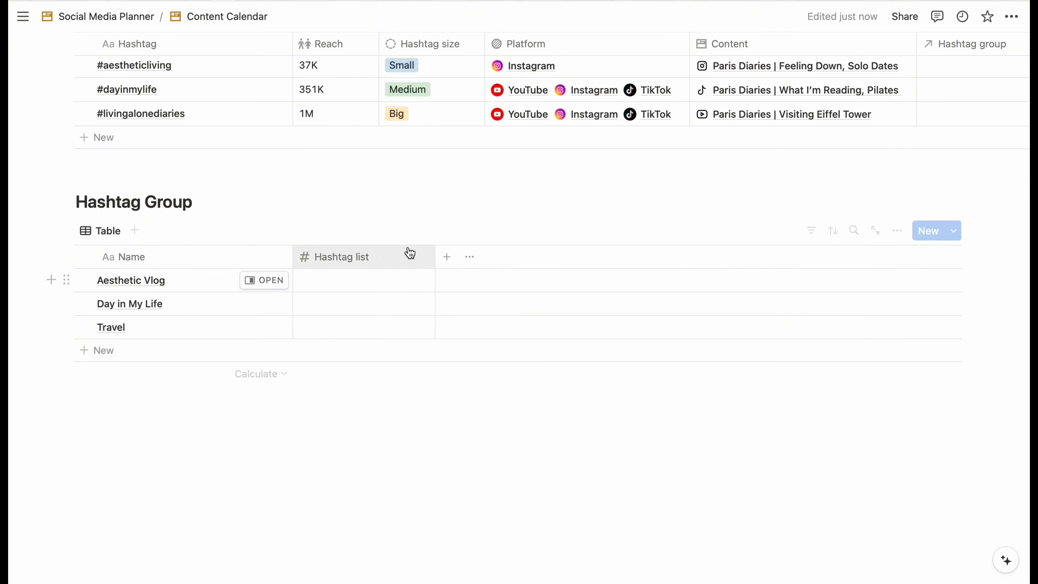
- Link #aestheticliving and #livingalonediaries to Aesthetic Vlog, and #dayinmylife to Day in My Life
left_click(353, 286)
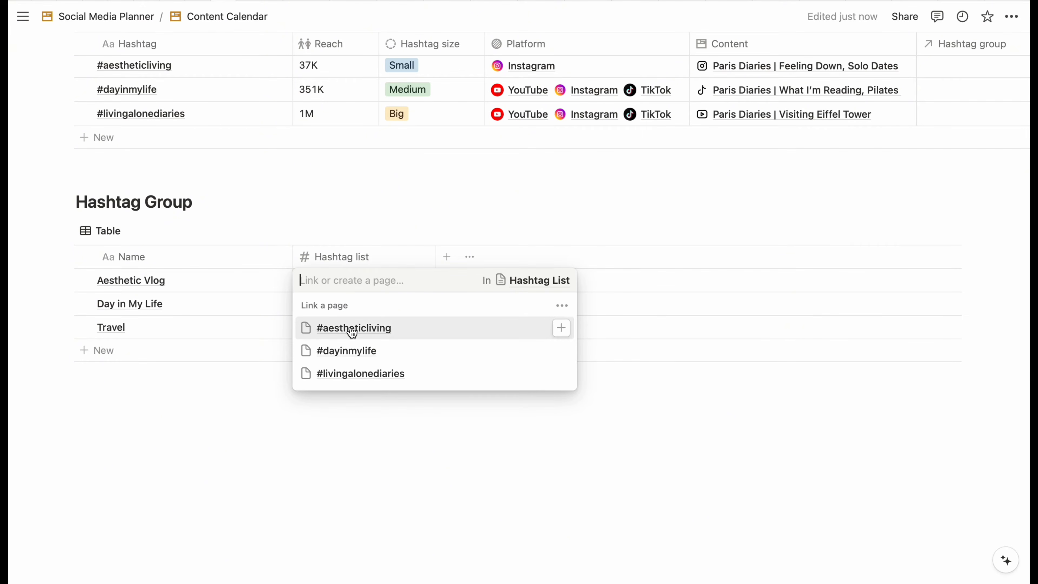
left_click(347, 334)
left_click(342, 376)
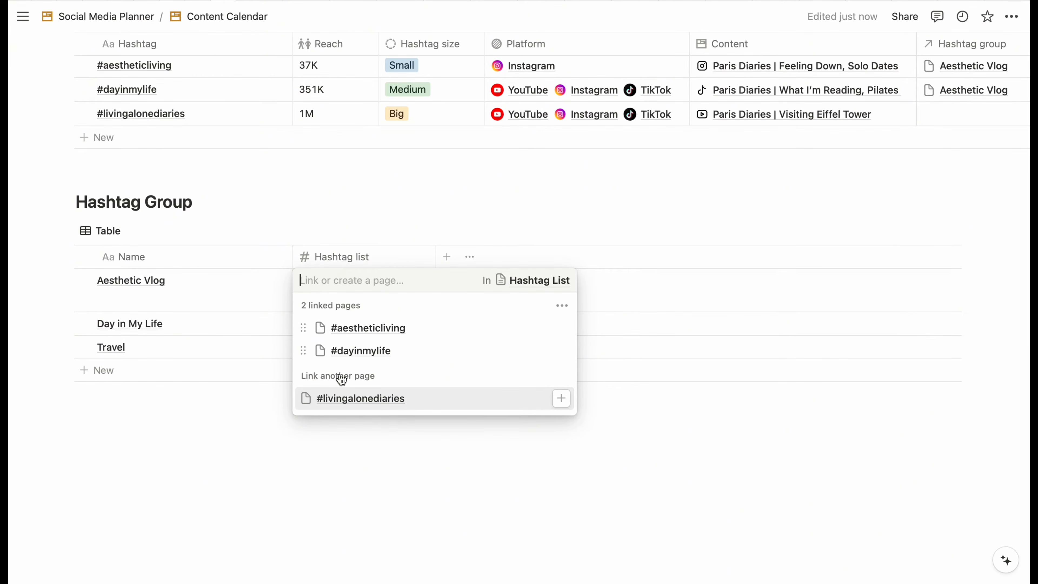
left_click(556, 351)
left_click(359, 399)
left_click(144, 468)
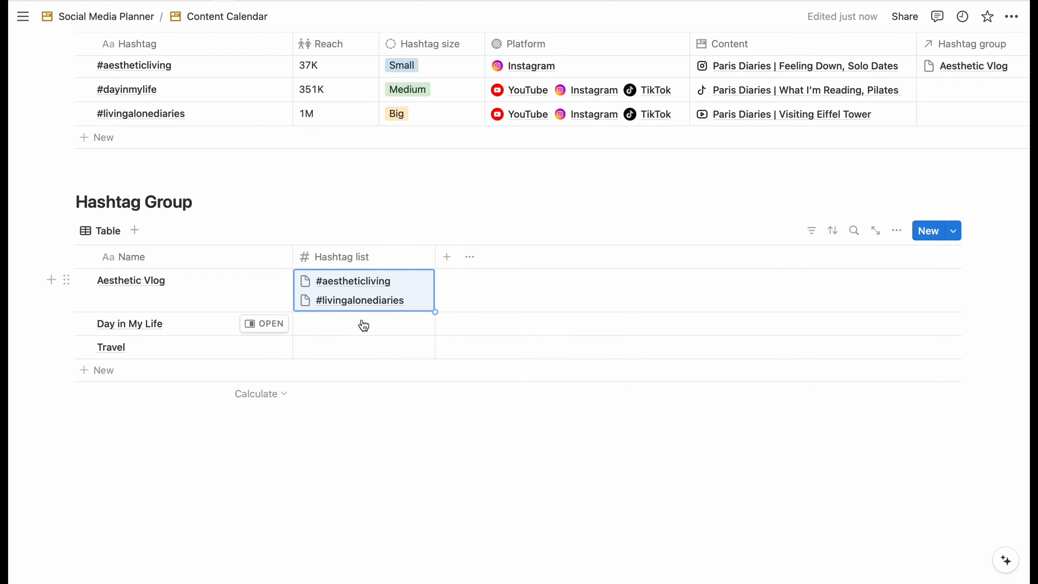
left_click(363, 325)
left_click(347, 395)
left_click(223, 477)
- Select all three Hashtag List rows and open their actions menu
scroll(391, 246, "up", 3)
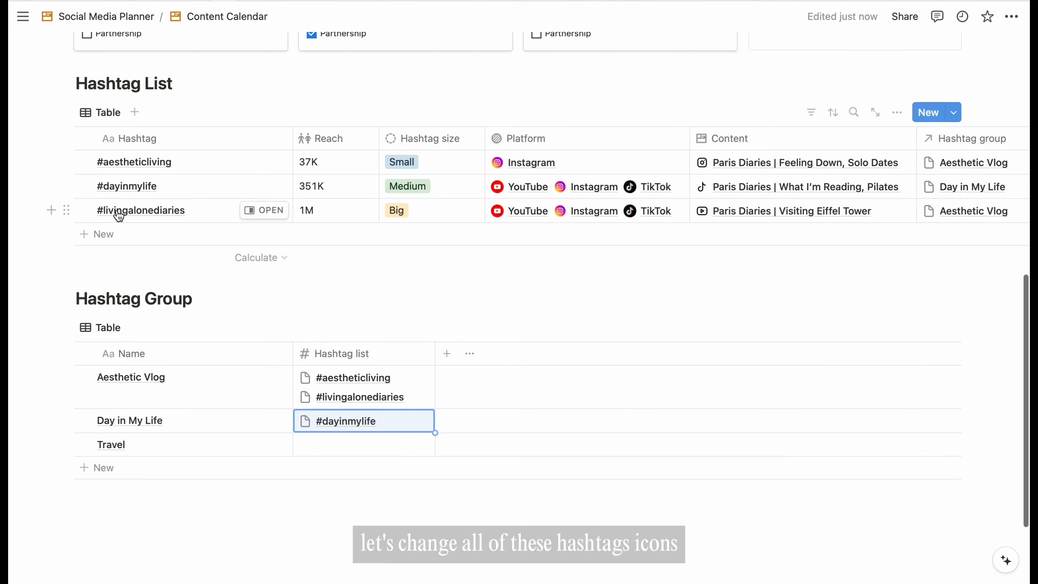
left_click(84, 161)
left_click(84, 186)
left_click(84, 210)
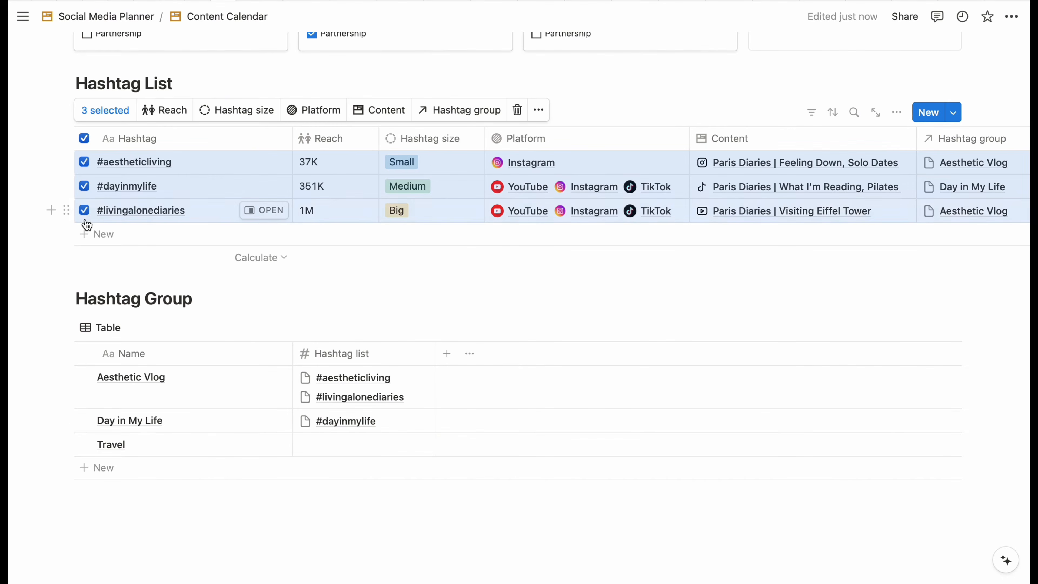
left_click(539, 110)
- Give the three selected hashtag pages an orange # icon
left_click(589, 291)
left_click(456, 129)
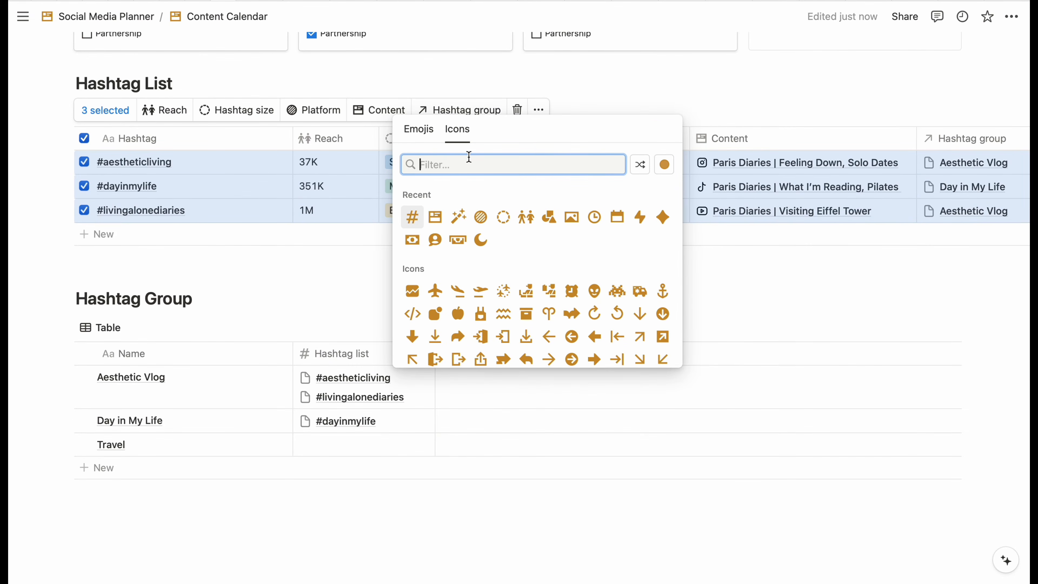
left_click(664, 165)
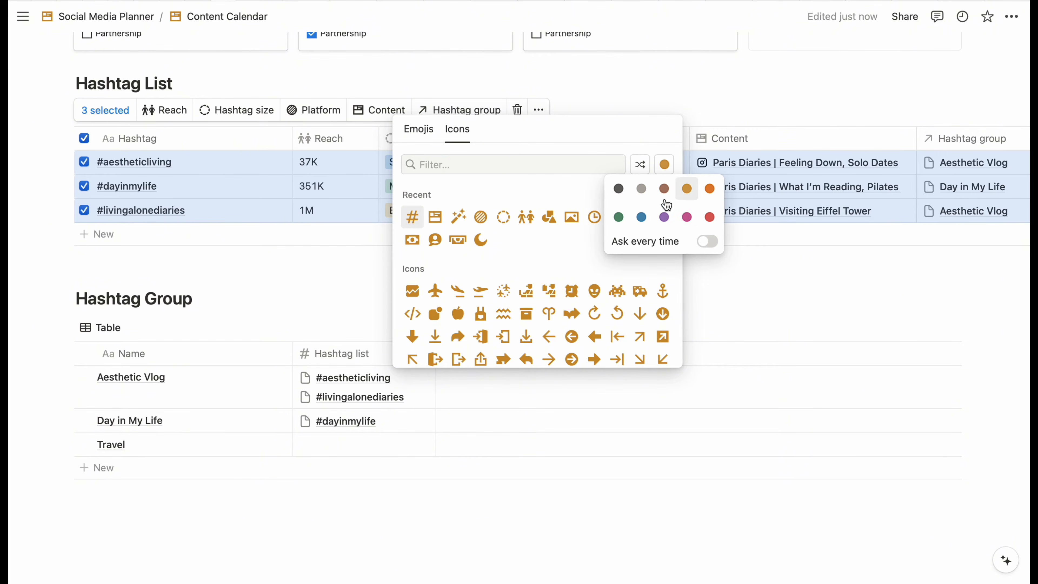
left_click(412, 217)
left_click(351, 295)
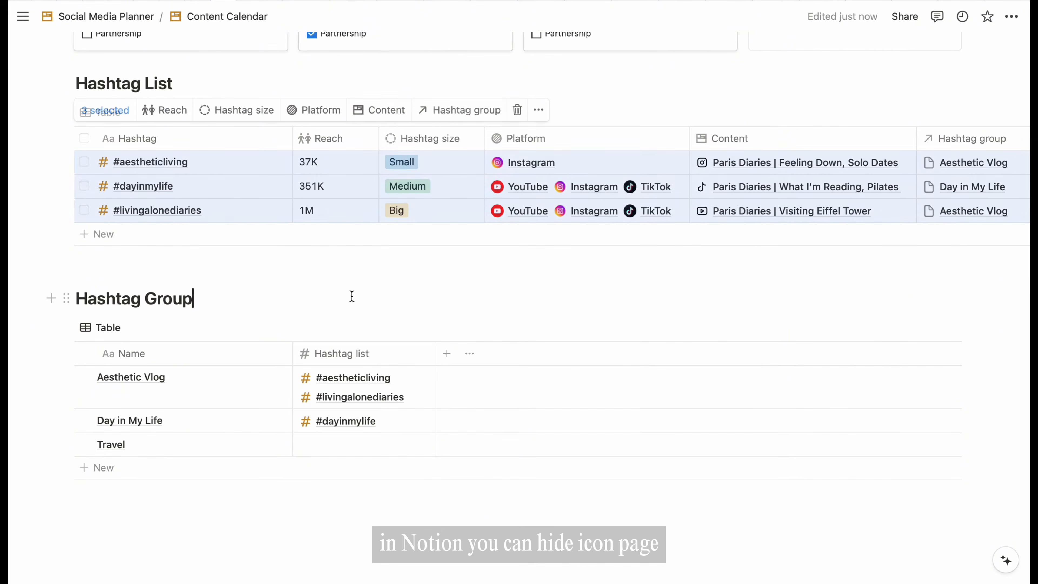
- Turn off Show page icon in the Hashtag List table layout
left_click(897, 112)
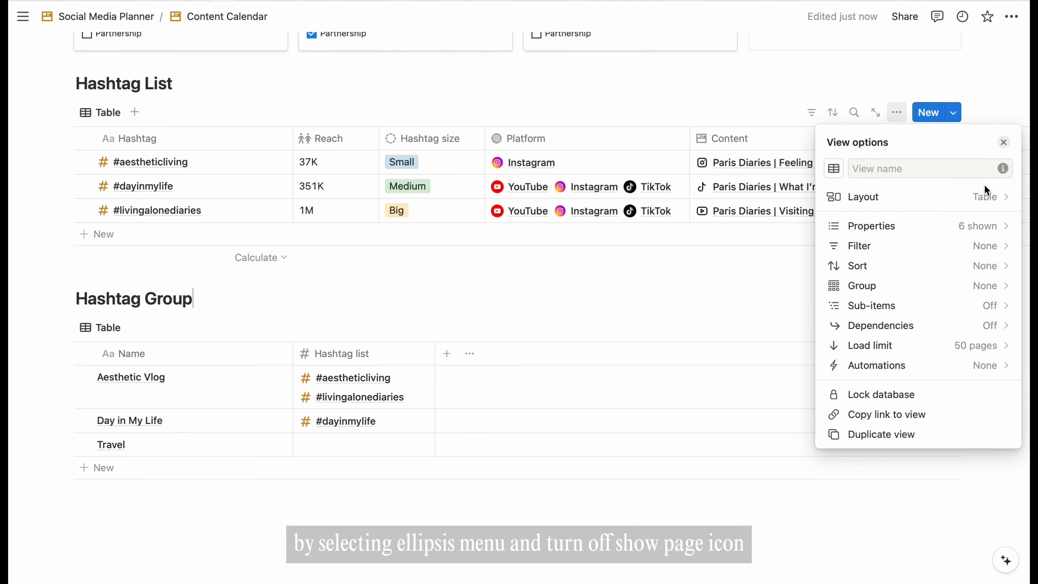
left_click(997, 201)
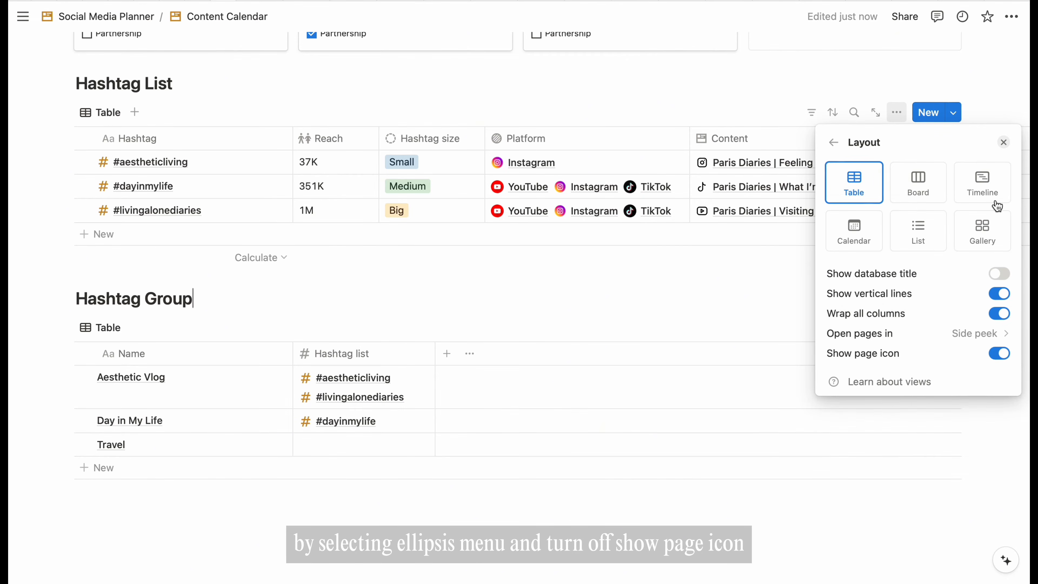
left_click(1001, 353)
left_click(656, 308)
scroll(531, 368, "down", 3)
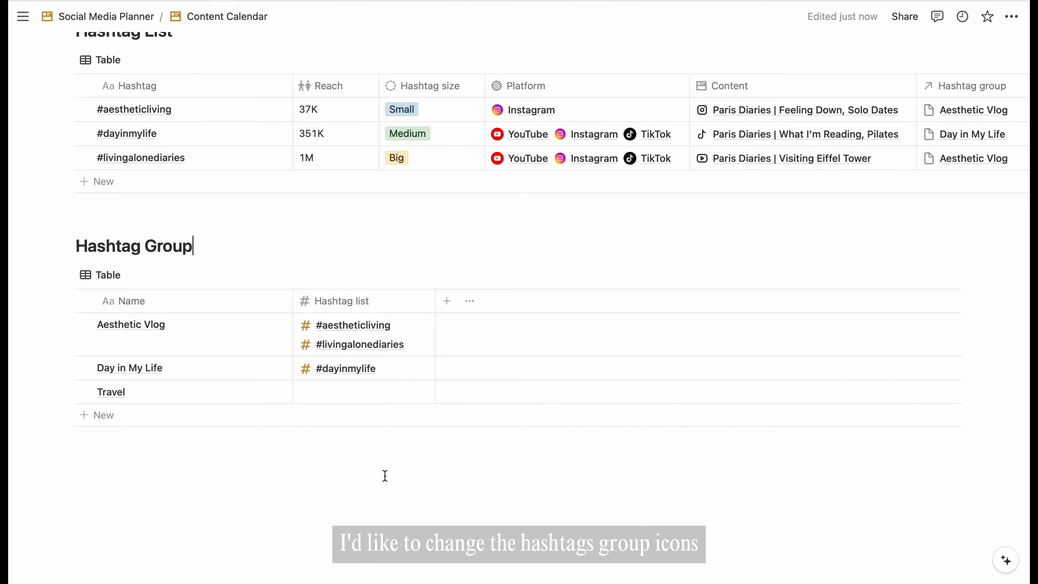
- Give Aesthetic Vlog a wand icon and Day in My Life a potted plant icon
scroll(233, 200, "up", 1)
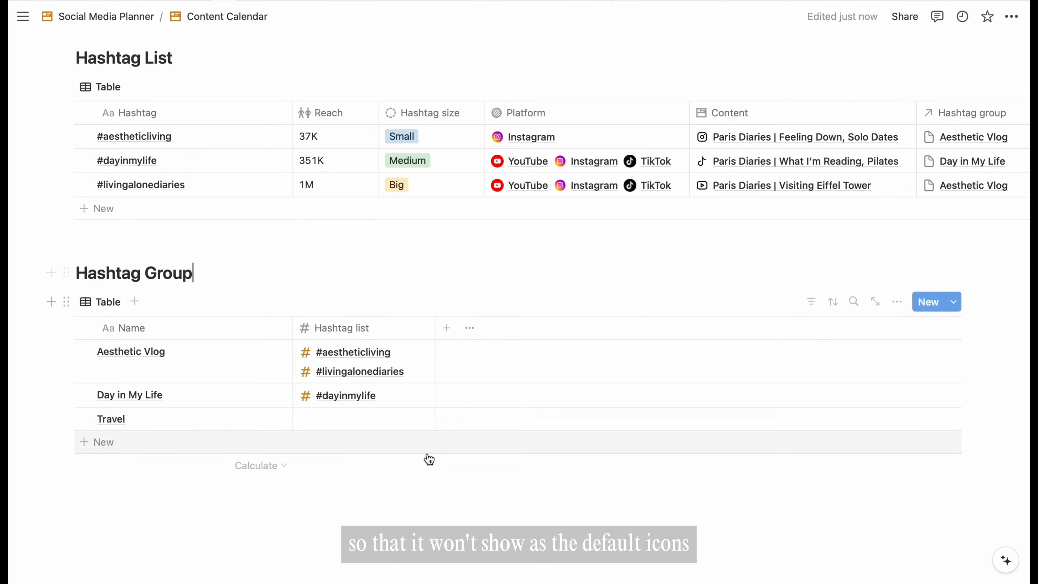
scroll(859, 174, "right", 3)
left_click(843, 142)
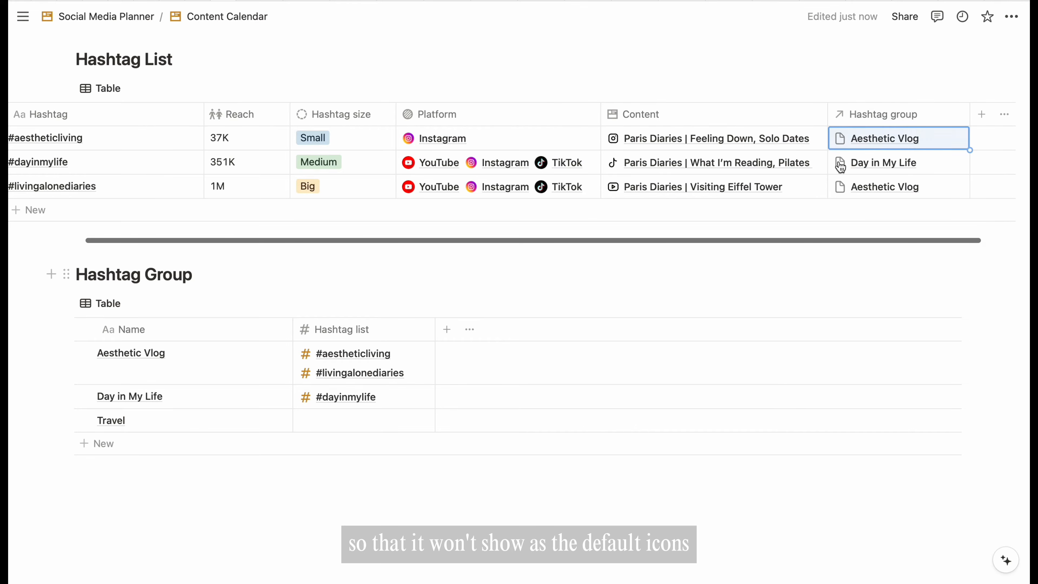
left_click(246, 354)
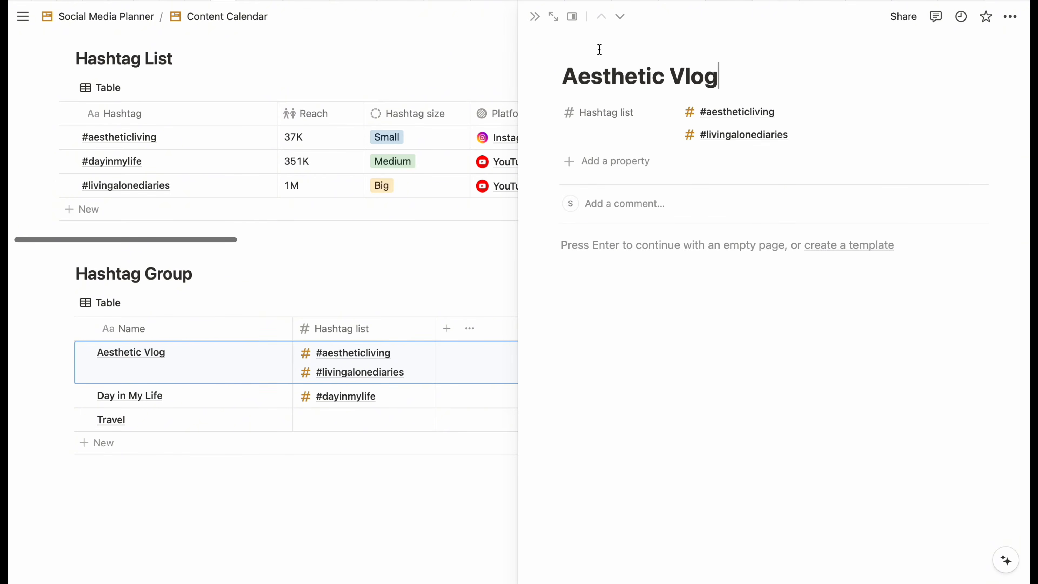
left_click(596, 46)
left_click(494, 105)
left_click(494, 191)
left_click(268, 396)
left_click(591, 45)
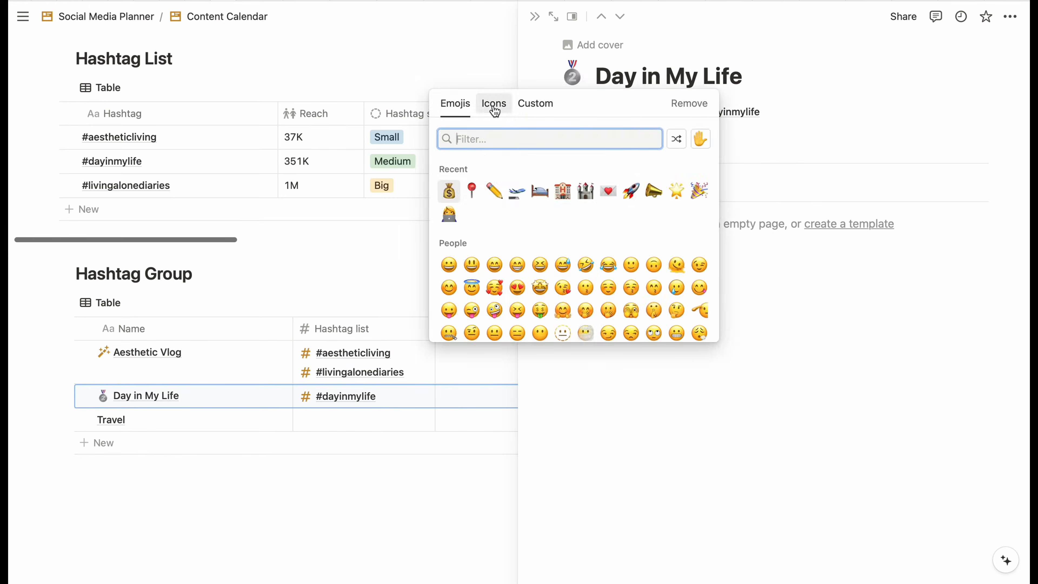
left_click(494, 107)
type("plant")
- Give the Travel page an airplane departure icon
left_click(631, 172)
left_click(268, 420)
left_click(591, 45)
left_click(494, 105)
type("plan")
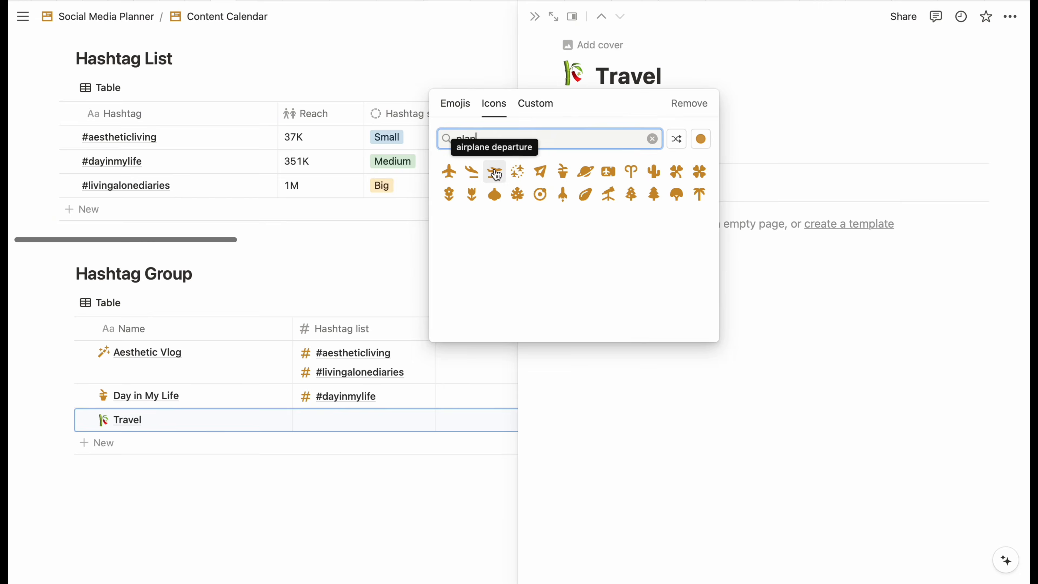
left_click(496, 174)
left_click(382, 507)
left_click_drag(292, 328, 275, 328)
- Give the Hashtag group property an archive box icon and move it after Hashtag size
scroll(507, 275, "up", 2)
scroll(508, 262, "right", 3)
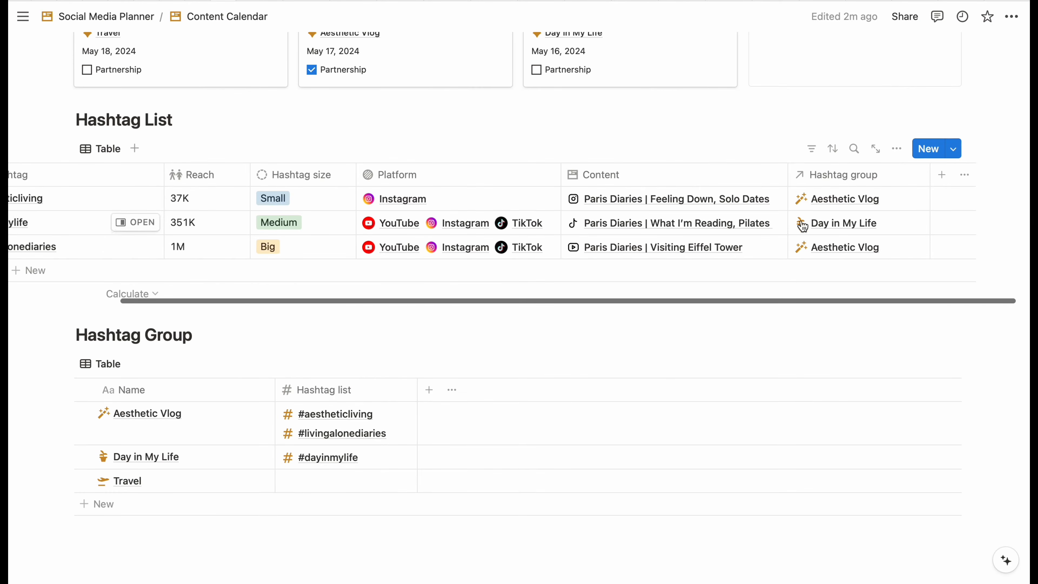
left_click(844, 175)
left_click(806, 204)
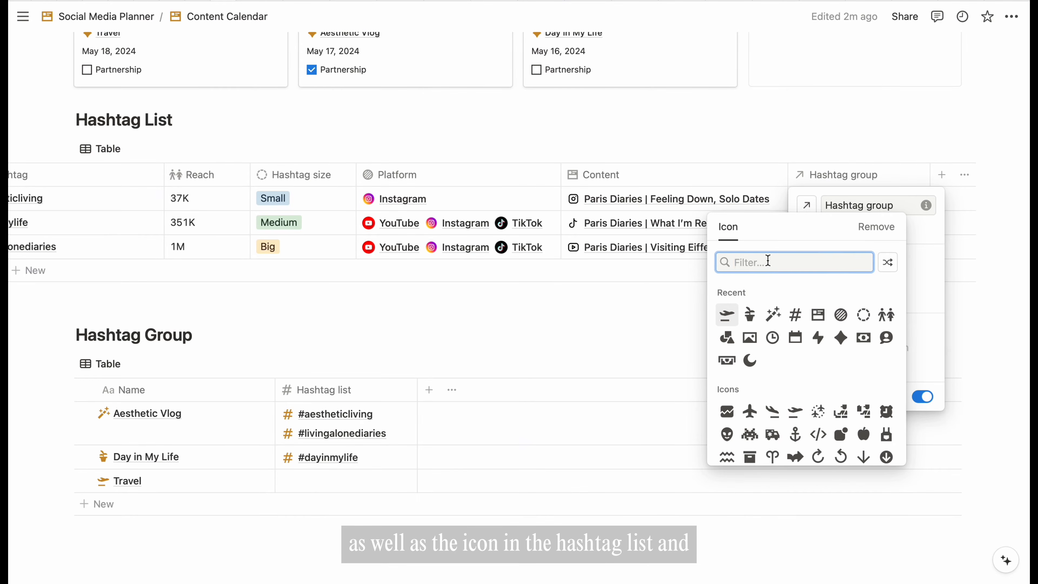
type("arc")
left_click(726, 299)
left_click(875, 178)
left_click_drag(875, 177, 382, 176)
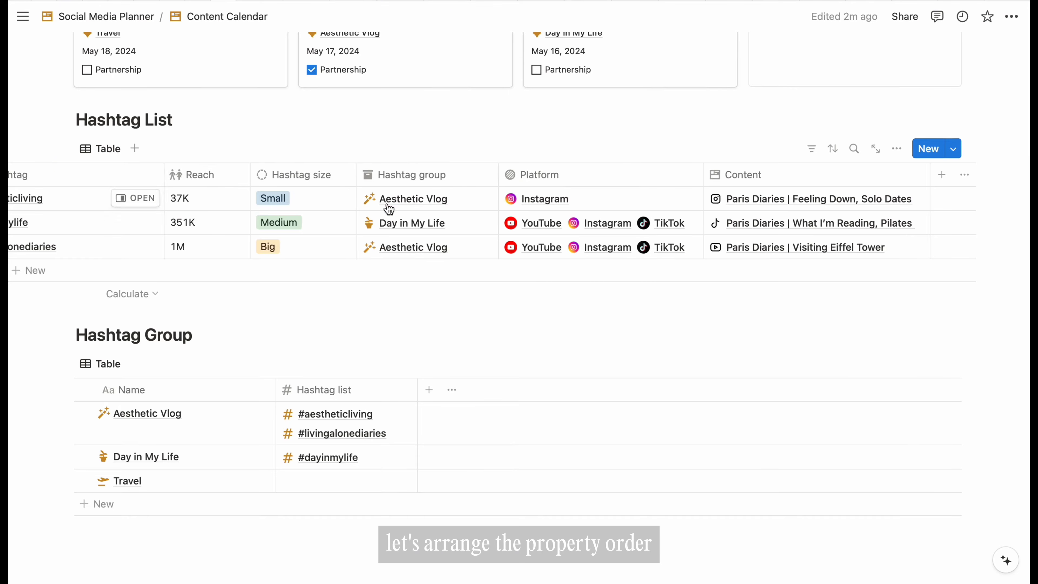
scroll(389, 209, "down", 2)
scroll(389, 209, "left", 3)
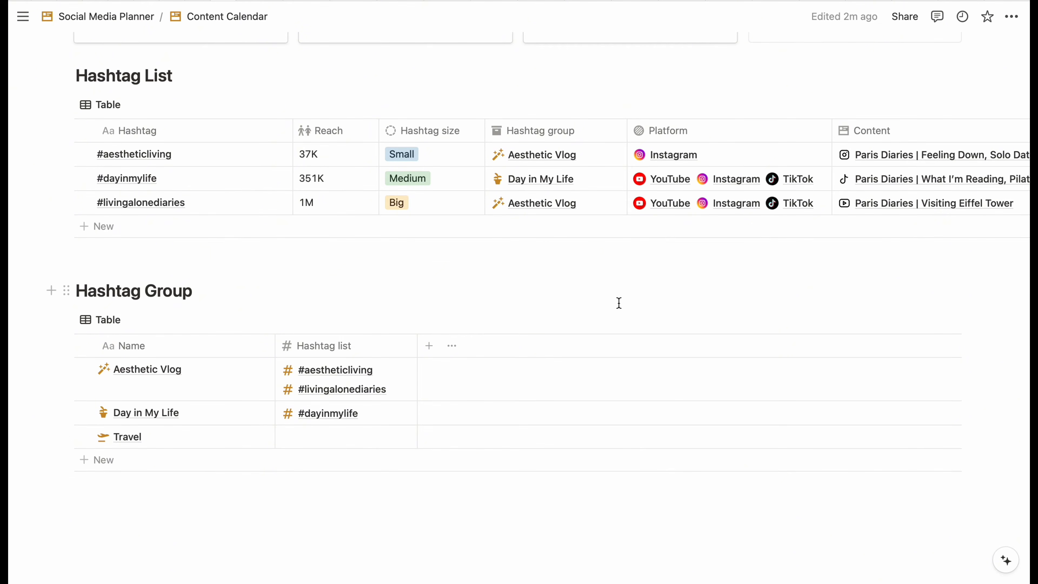
- Add a Formula property named Total to Hashtag Group and open its empty formula editor
left_click(429, 347)
scroll(881, 449, "down", 8)
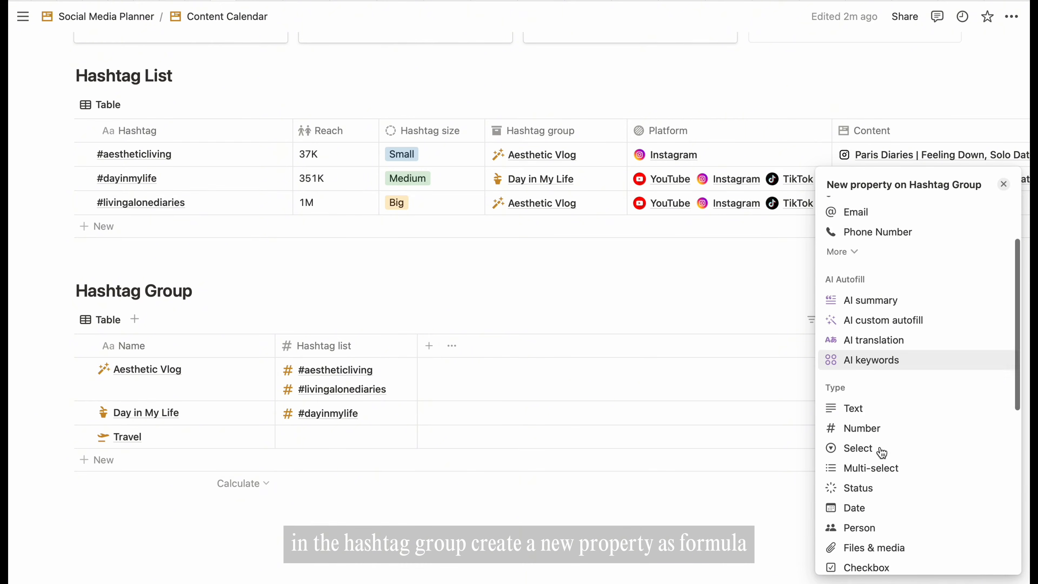
left_click(872, 409)
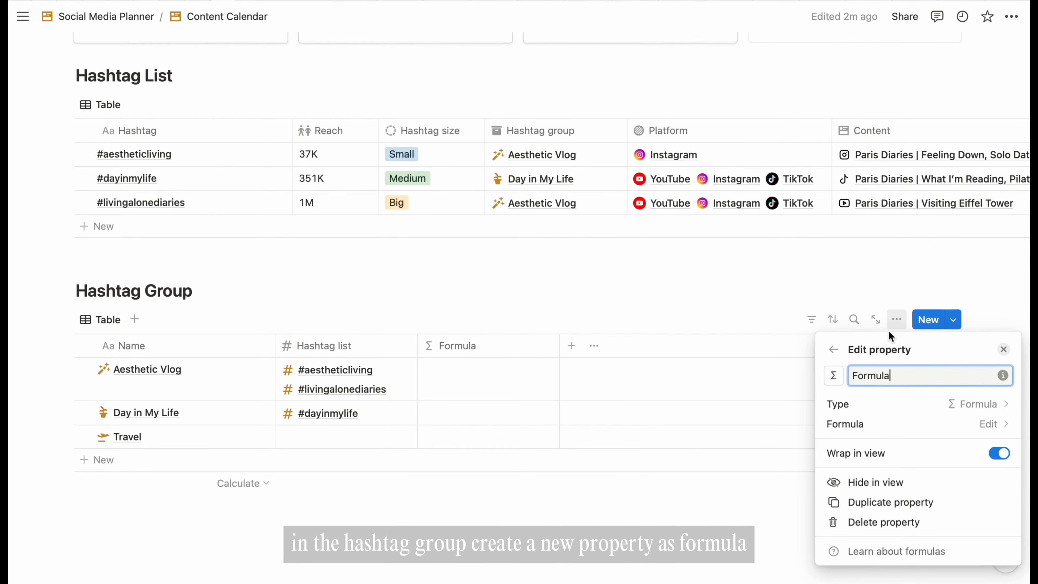
key("BackSpace")
key("BackSpace")
key("BackSpace")
key("BackSpace")
key("BackSpace")
key("BackSpace")
key("BackSpace")
type("Total")
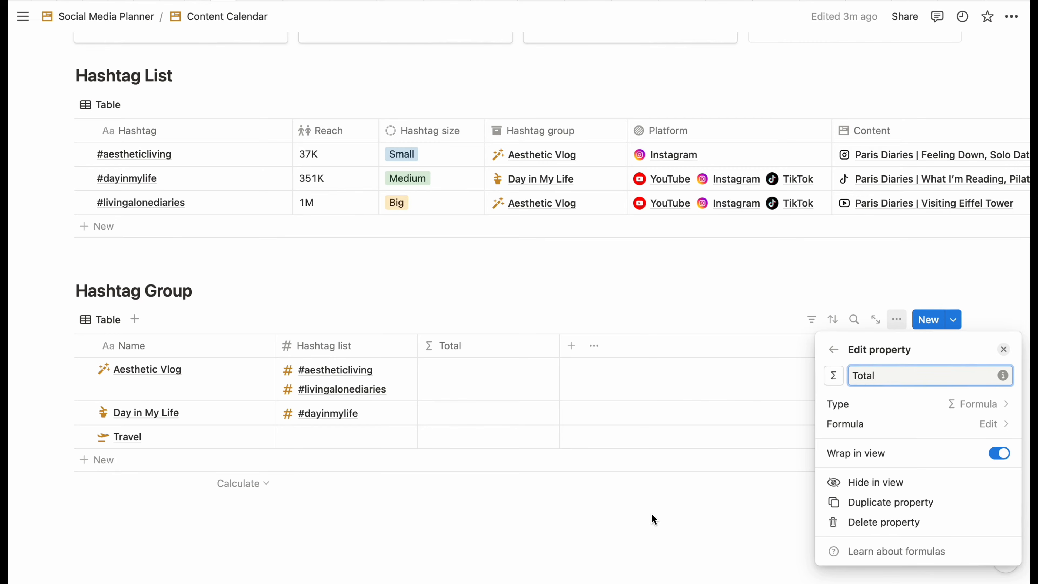
left_click(642, 503)
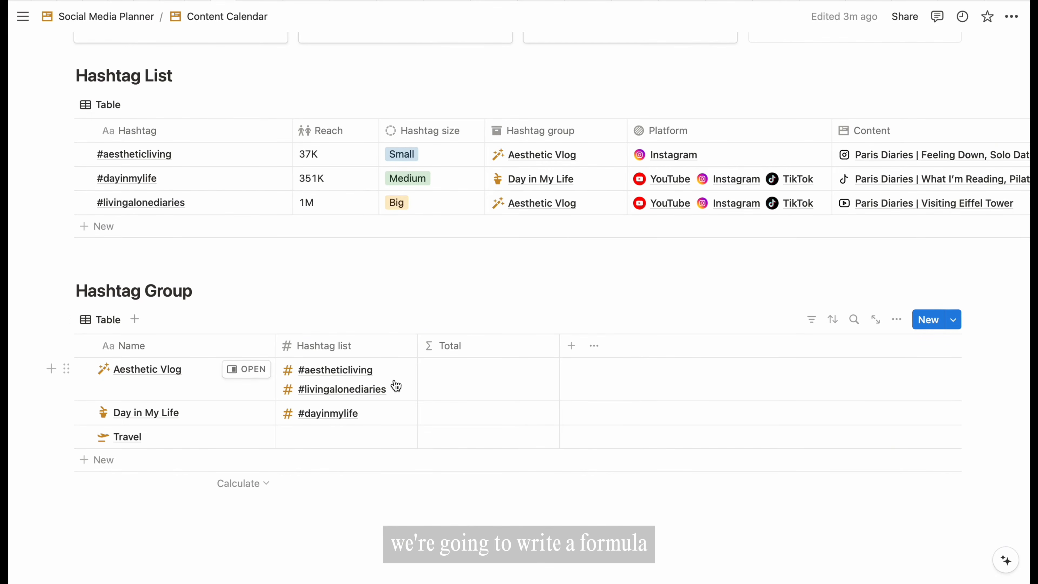
left_click(473, 391)
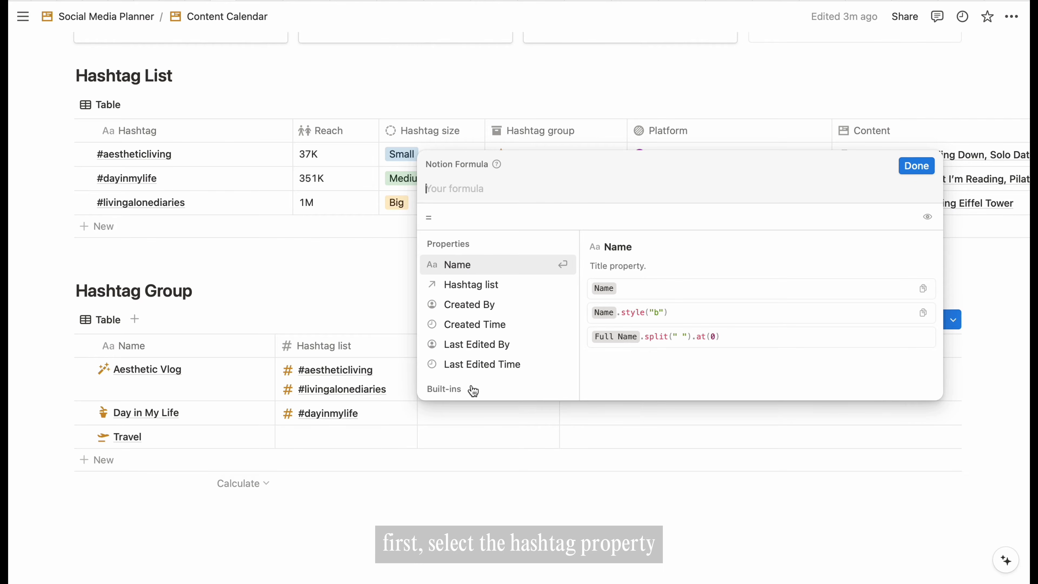
- Set the Total formula to Hashtag list.map(current).length() + " hashtags" and save it
type("ha")
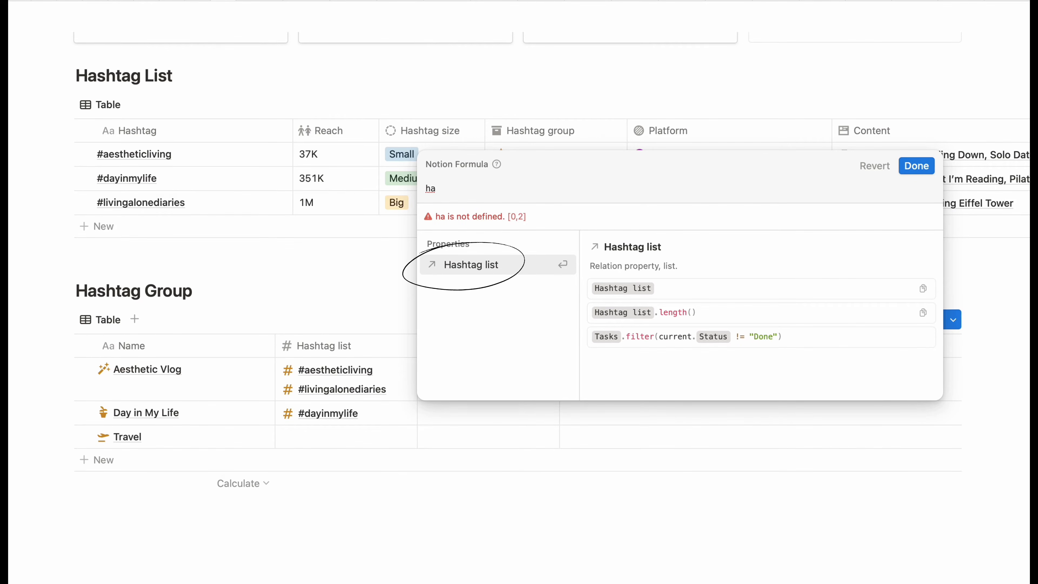
key("Return")
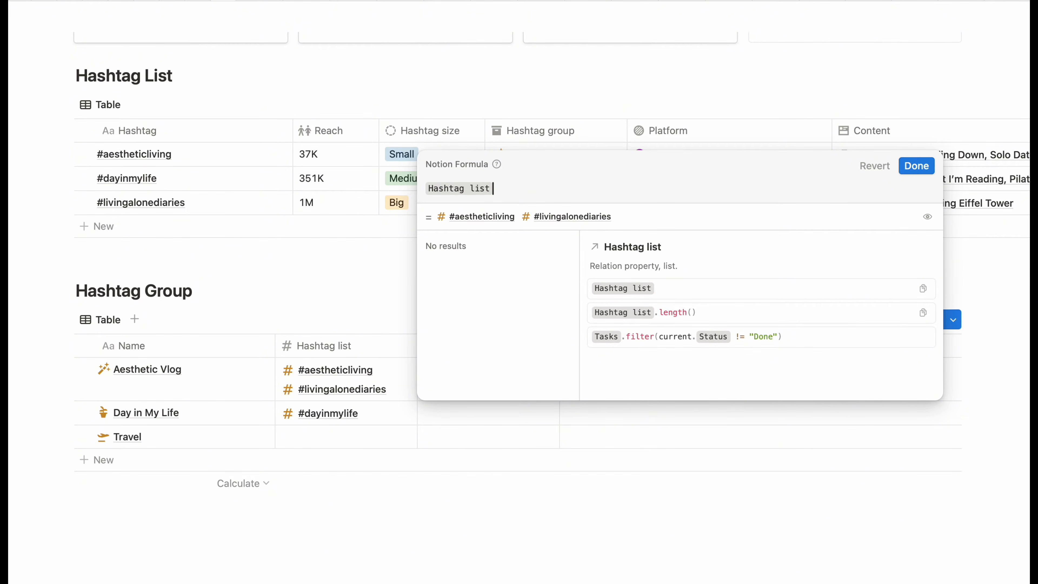
type(".map")
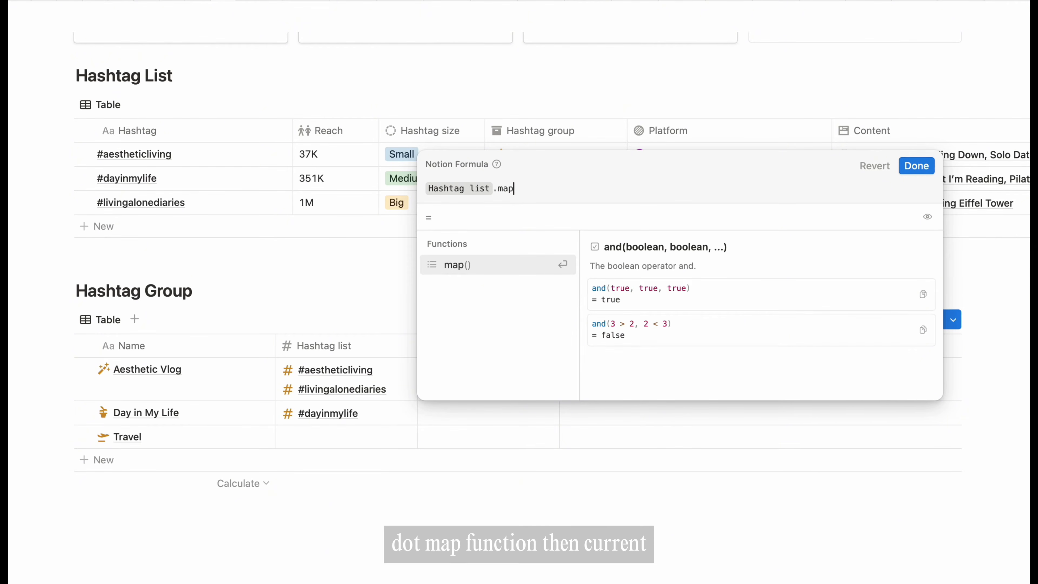
key("Return")
type("cu")
key("Return")
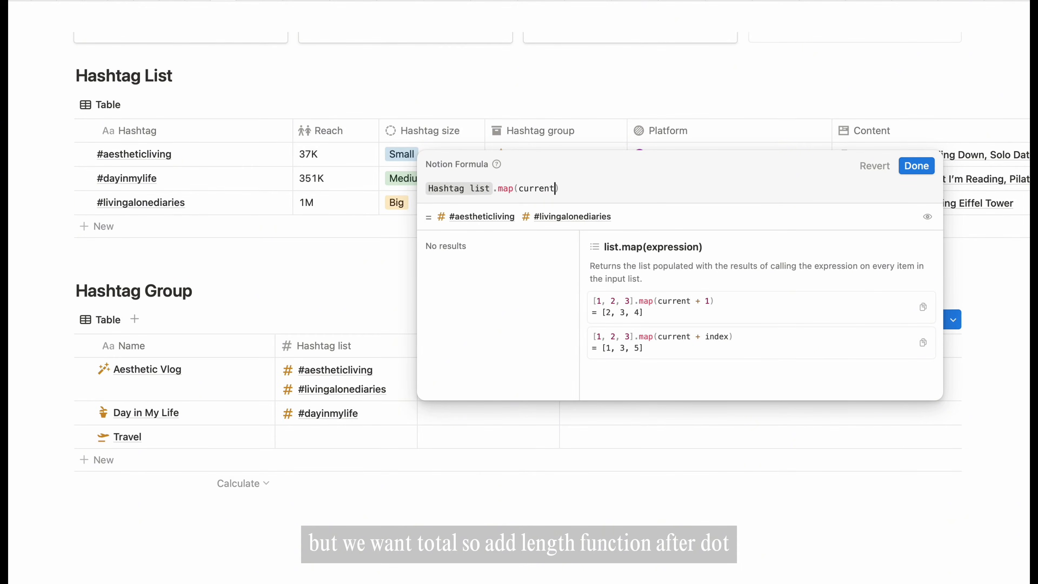
type(".l")
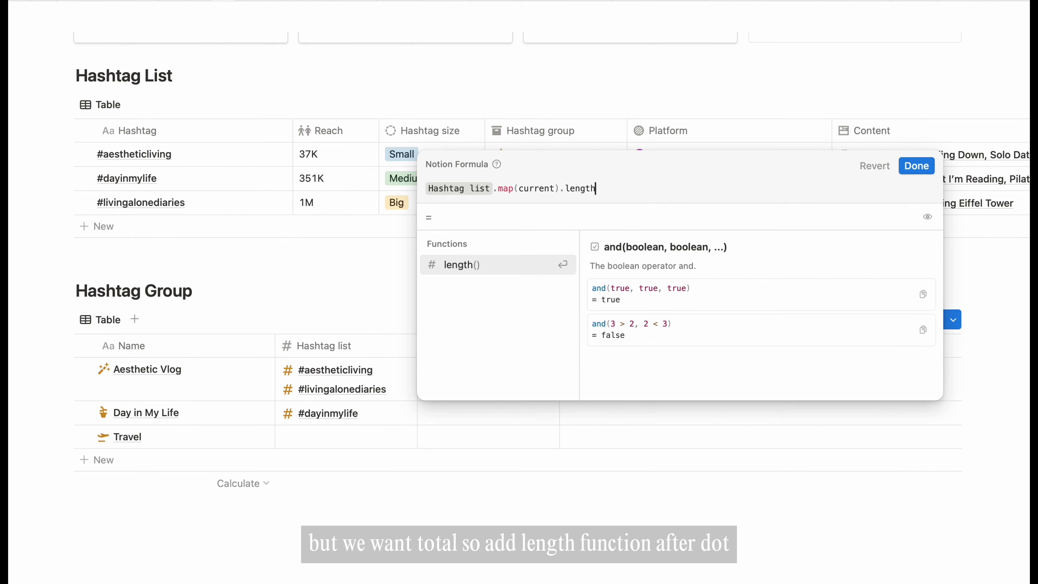
type("ength")
key("Return")
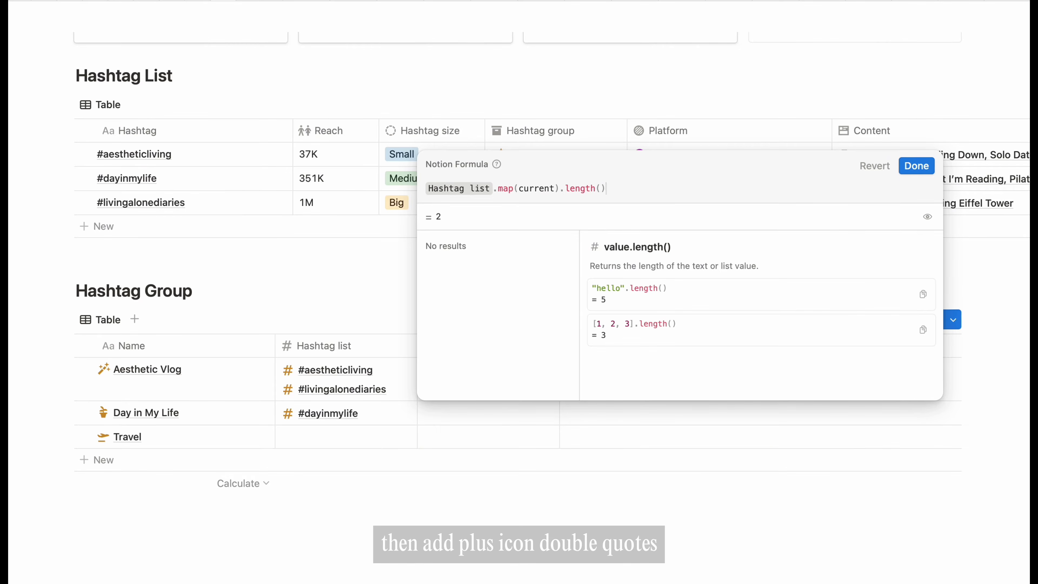
type("+ \"")
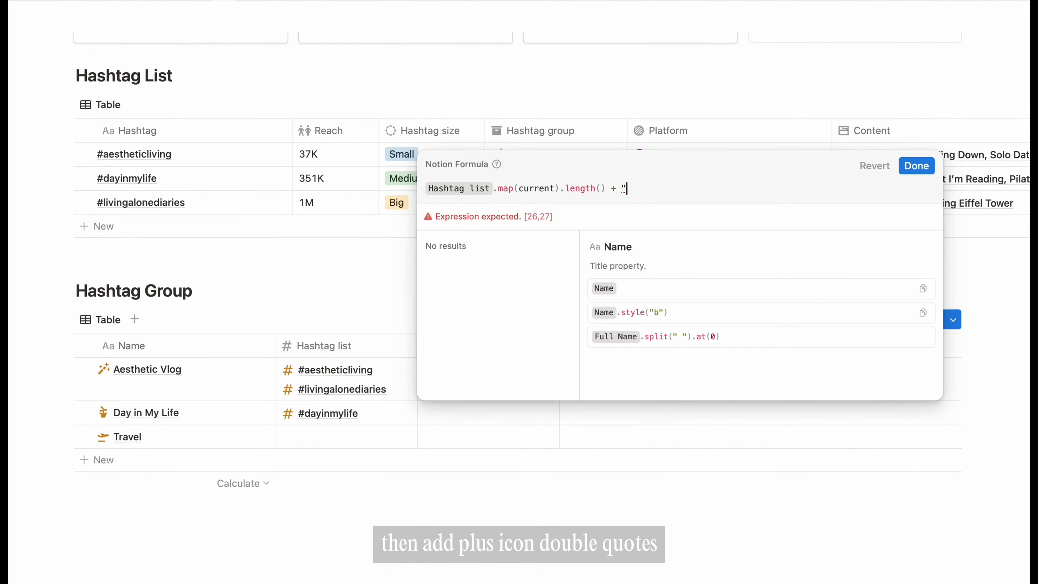
type("hashtags\"")
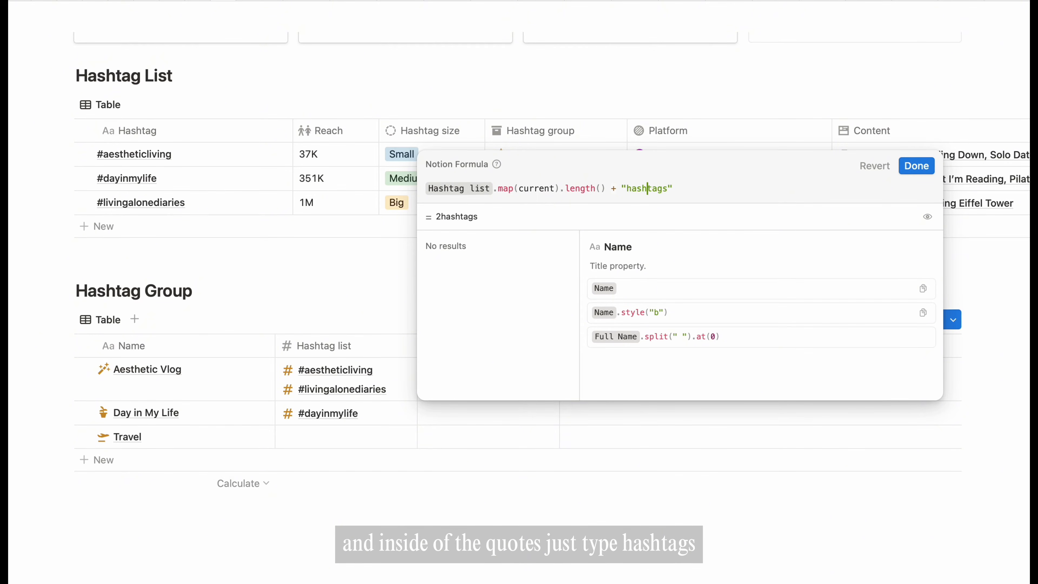
key("Left")
key("Left")
key("Left")
key("Left")
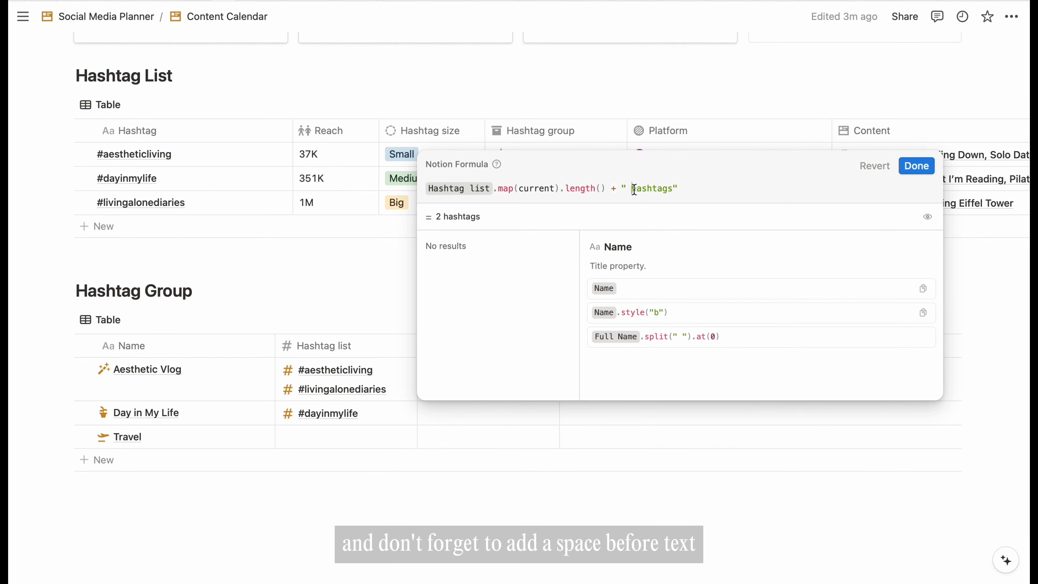
left_click(621, 188)
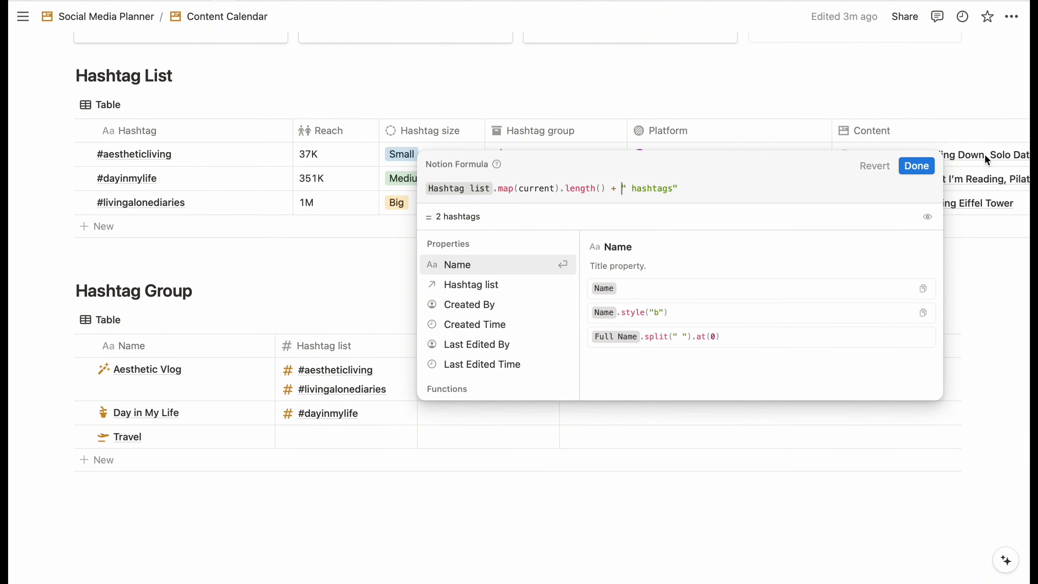
left_click(917, 166)
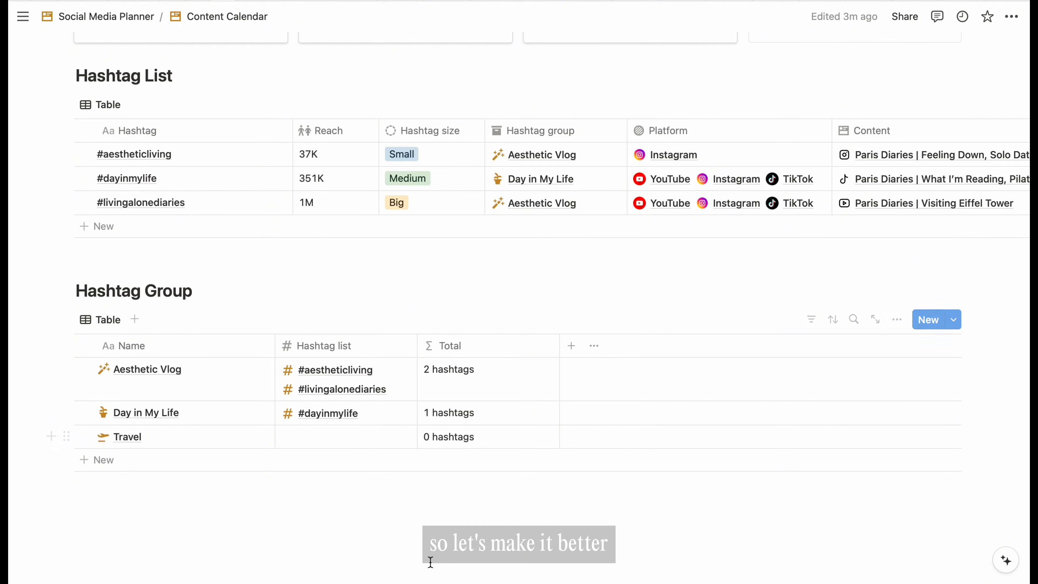
- Wrap the Total formula in an if() testing whether the Hashtag list count equals 1
left_click(458, 393)
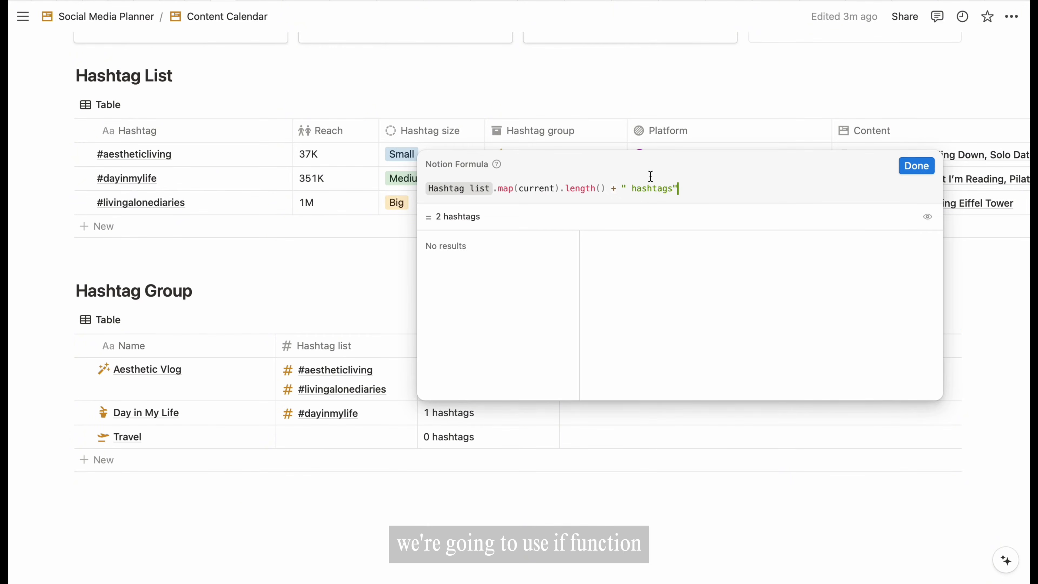
left_click(622, 187)
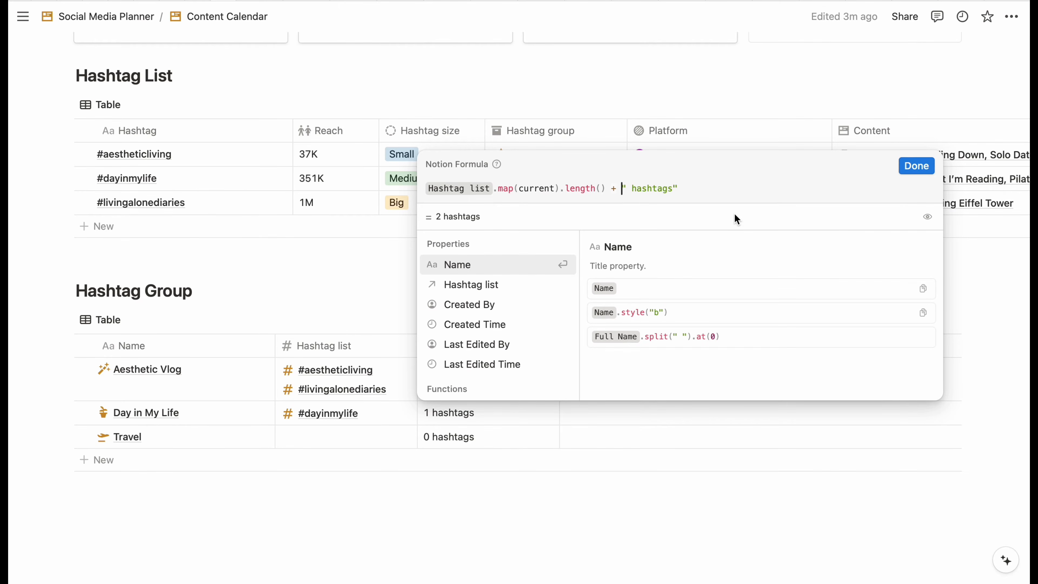
key("shift+Return")
type("if(")
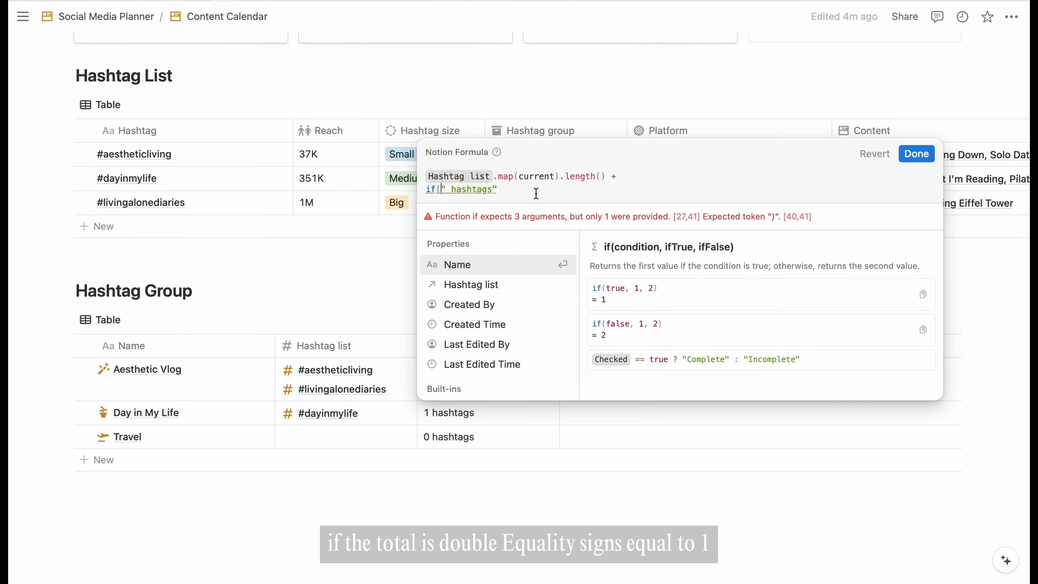
left_click(535, 193)
type(")")
left_click(441, 189)
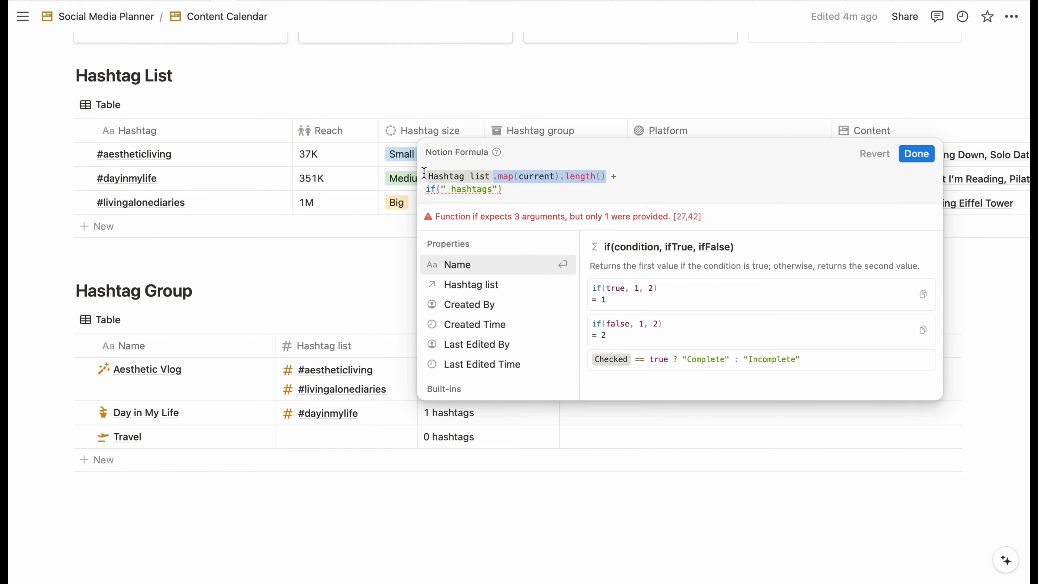
type(".map(current).length()")
left_click(441, 190)
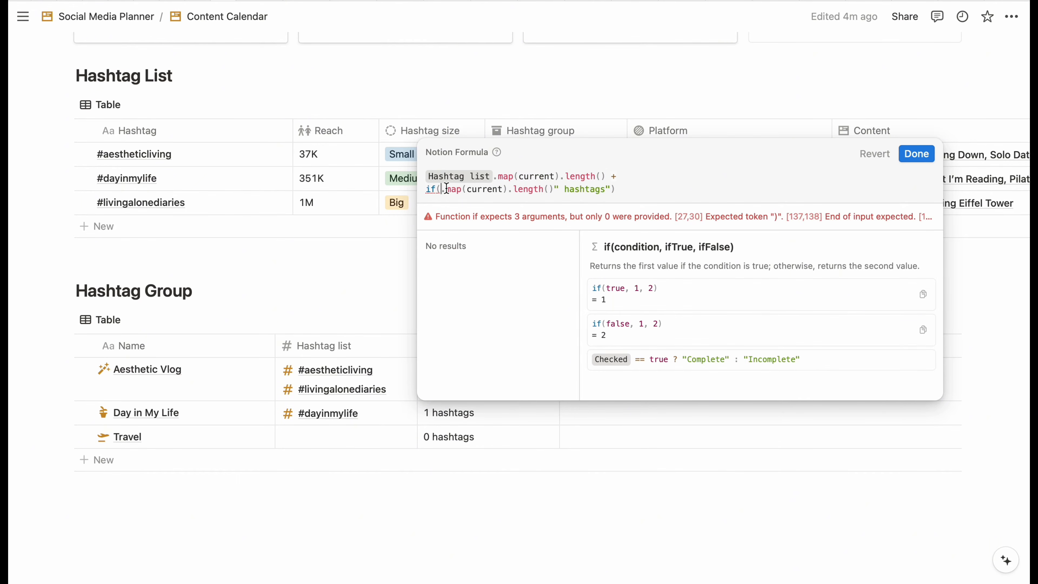
type("Hashtag list")
key("Return")
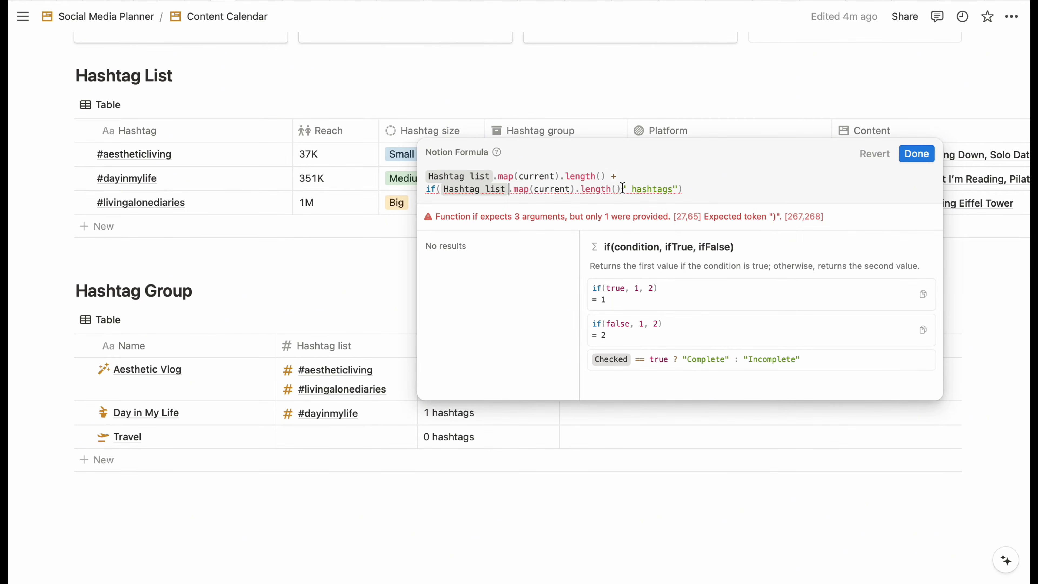
type("== 1,")
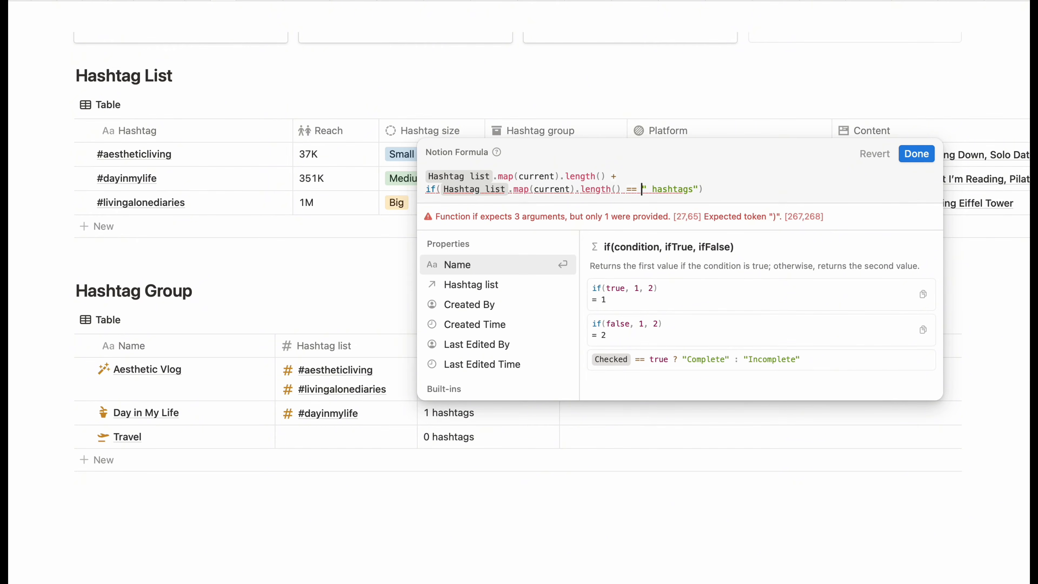
- Show "hashtag" for a count of 1 and "hashtags" otherwise, then save the formula
left_click(709, 189)
key("BackSpace")
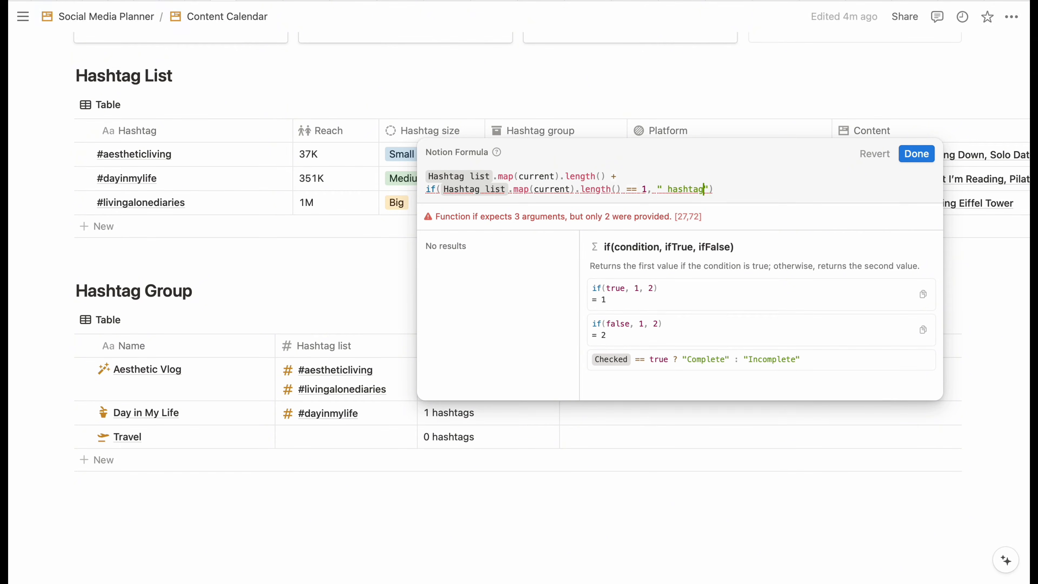
key("Right")
type(", \"\"")
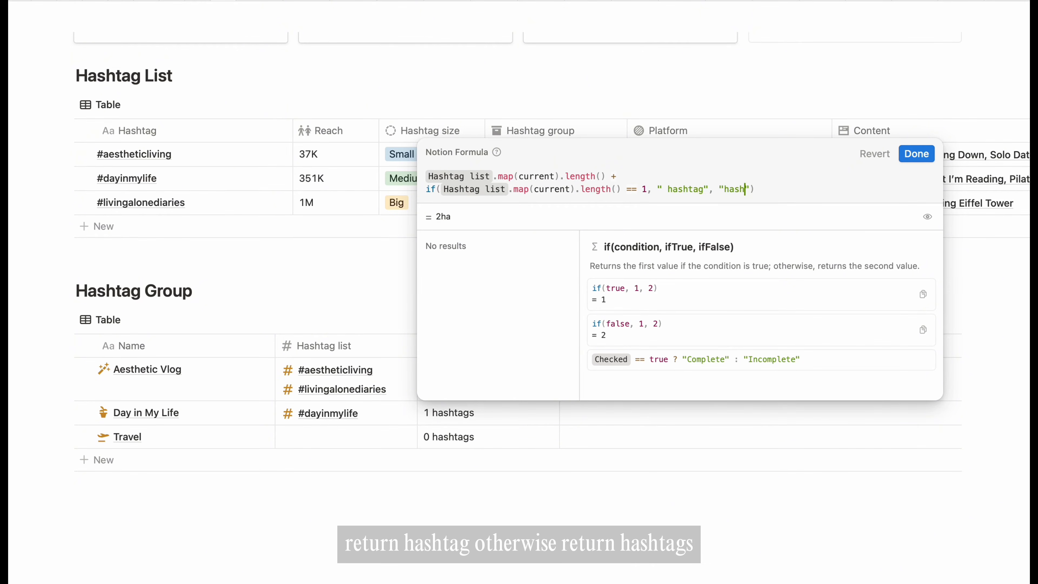
left_click(723, 189)
key("BackSpace")
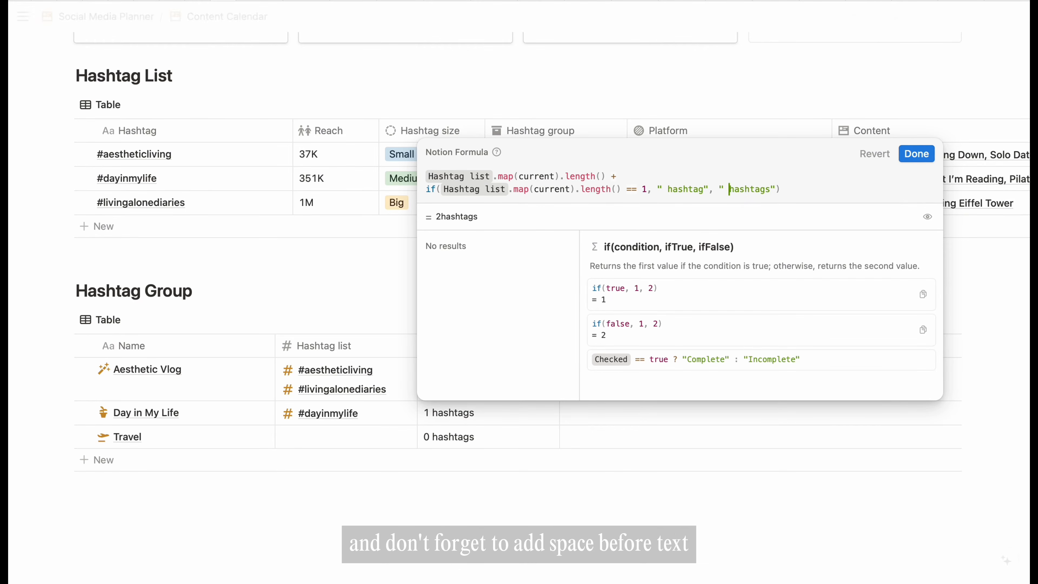
left_click(916, 155)
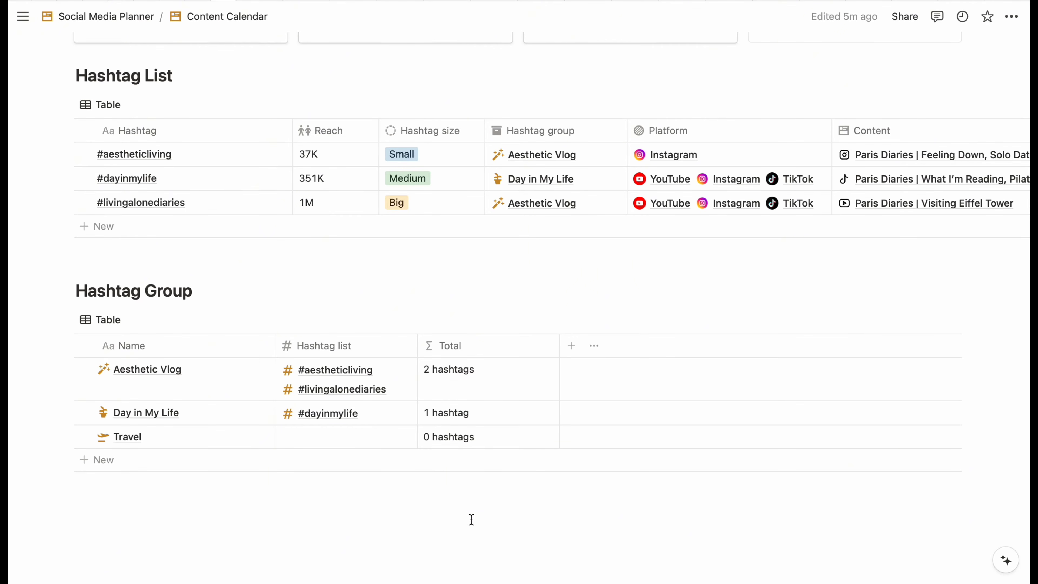
scroll(530, 346, "up", 10)
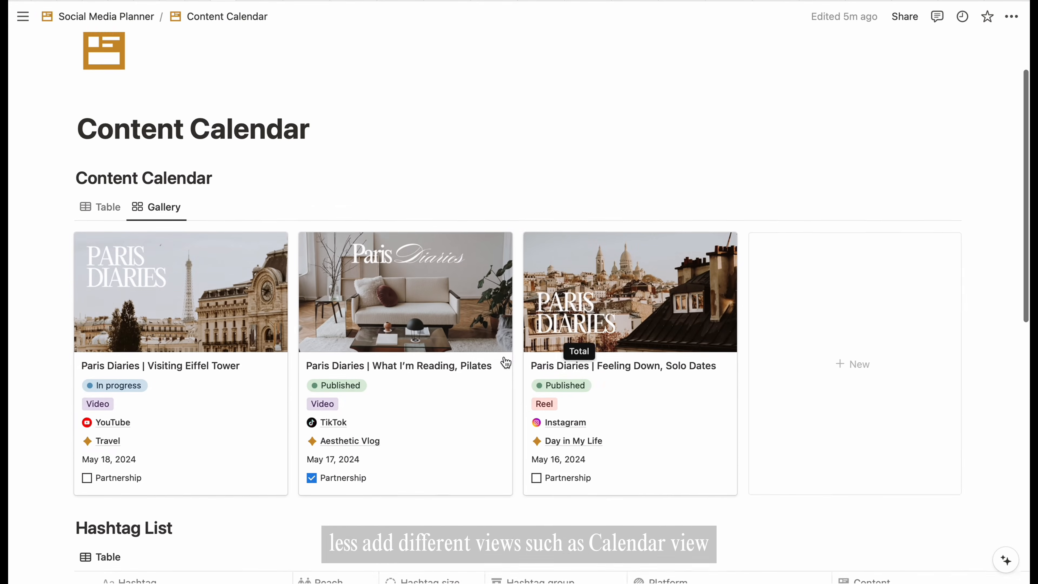
- Add a Calendar view to the Content Calendar database and hide its database title
left_click(196, 183)
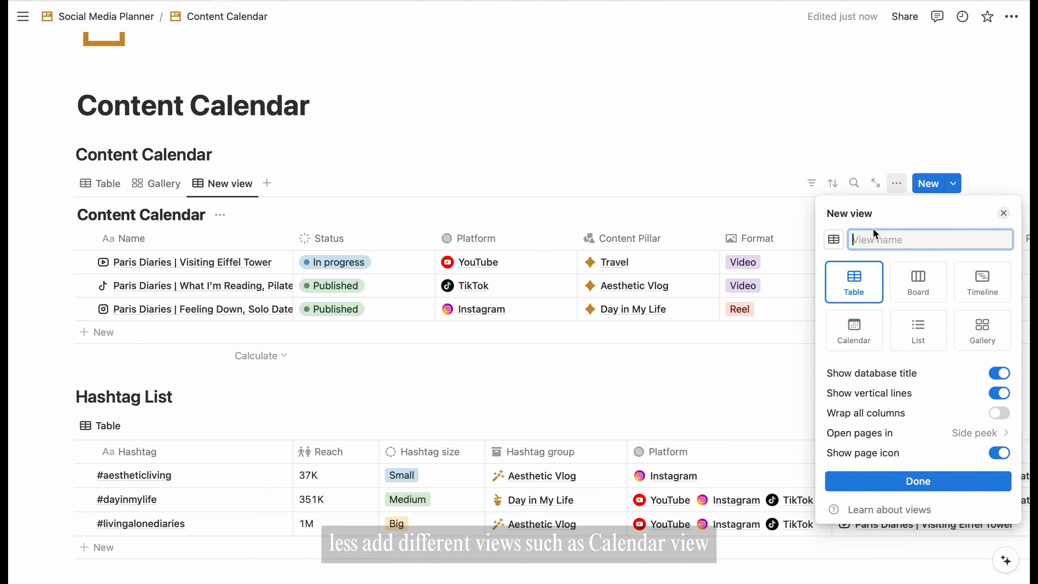
left_click(854, 328)
left_click(1002, 215)
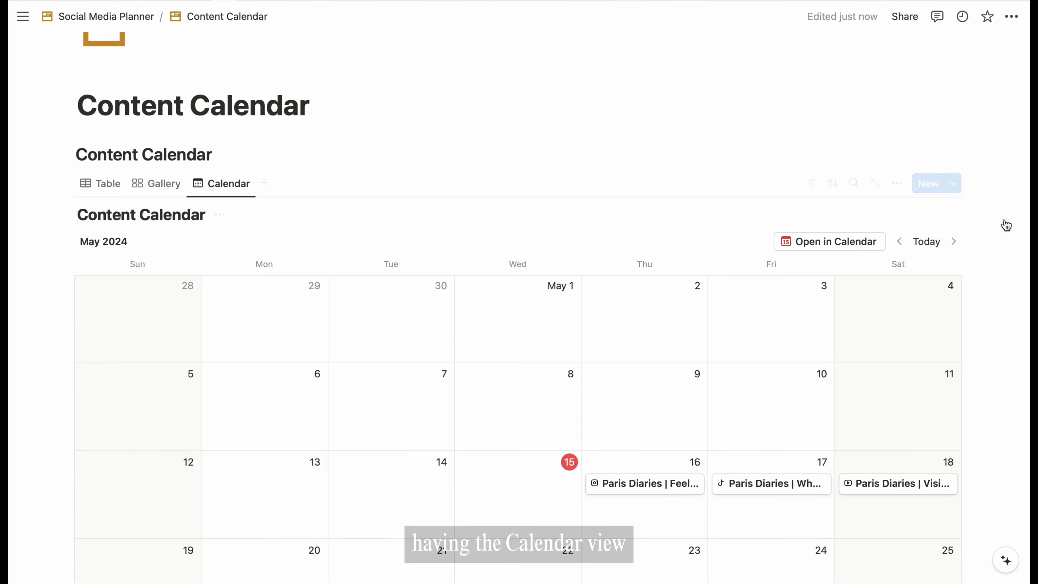
scroll(908, 360, "down", 4)
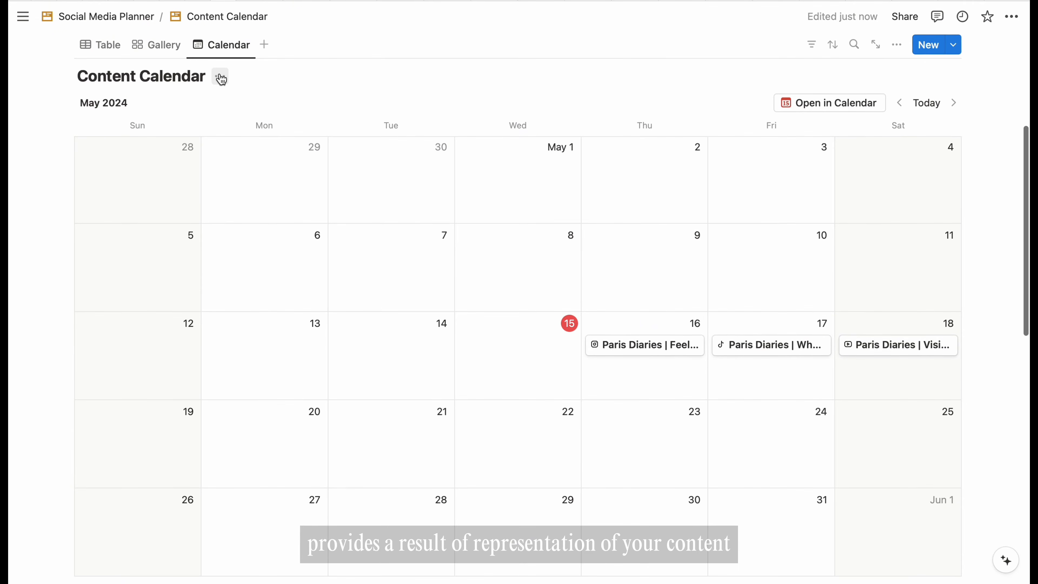
left_click(221, 79)
left_click(197, 152)
scroll(875, 132, "up", 2)
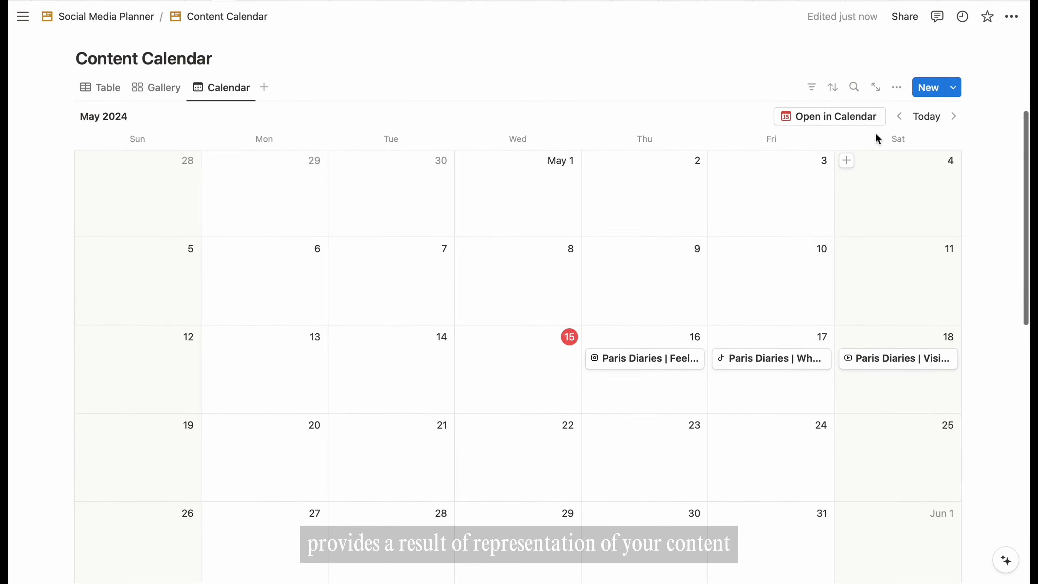
- Show Status, Format, Platform and Content Pillar on calendar events, with Content Pillar last
left_click(898, 94)
left_click(1007, 213)
left_click(987, 388)
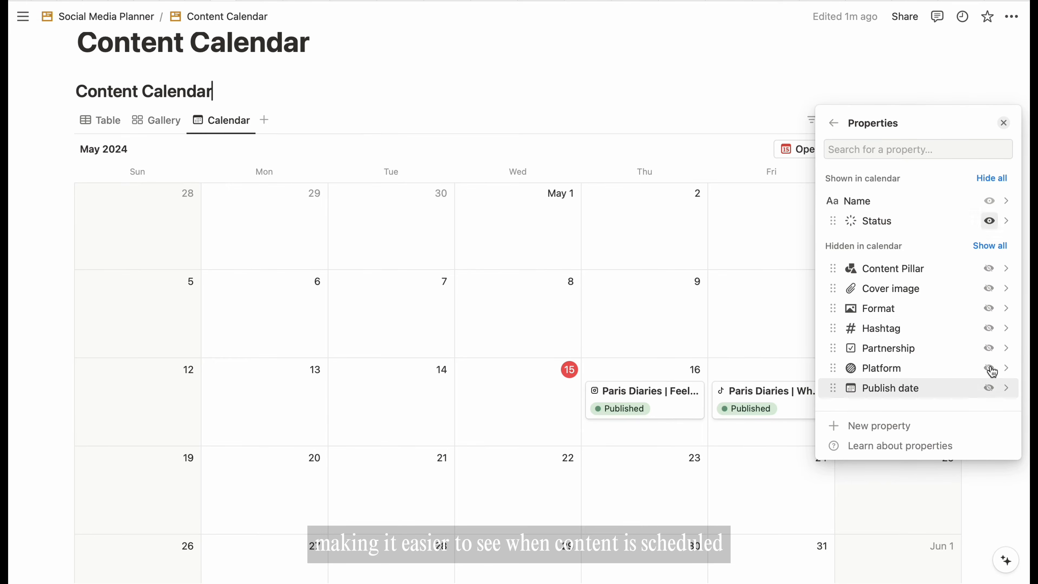
left_click(989, 268)
left_click(988, 308)
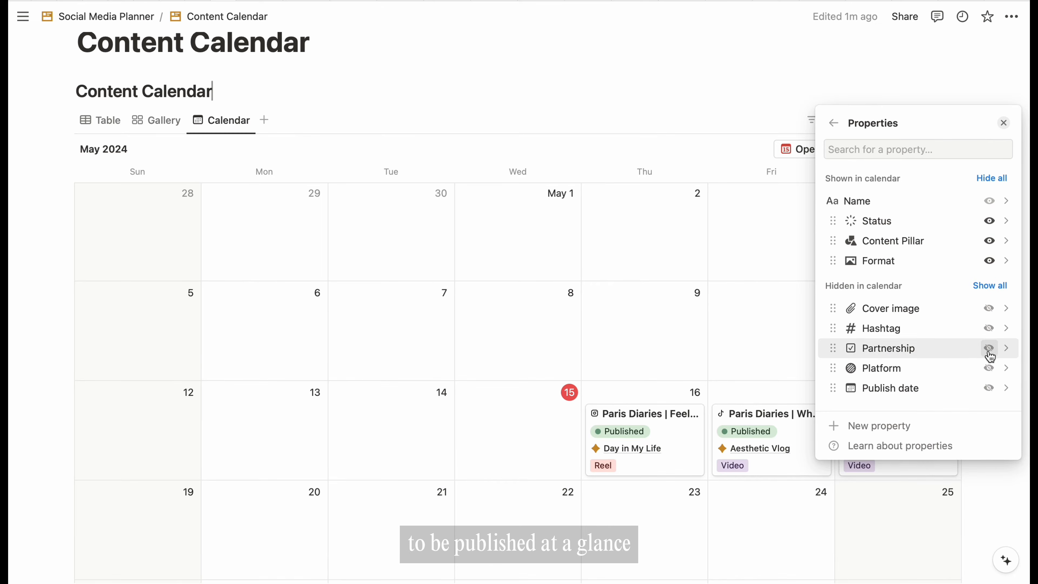
left_click(988, 368)
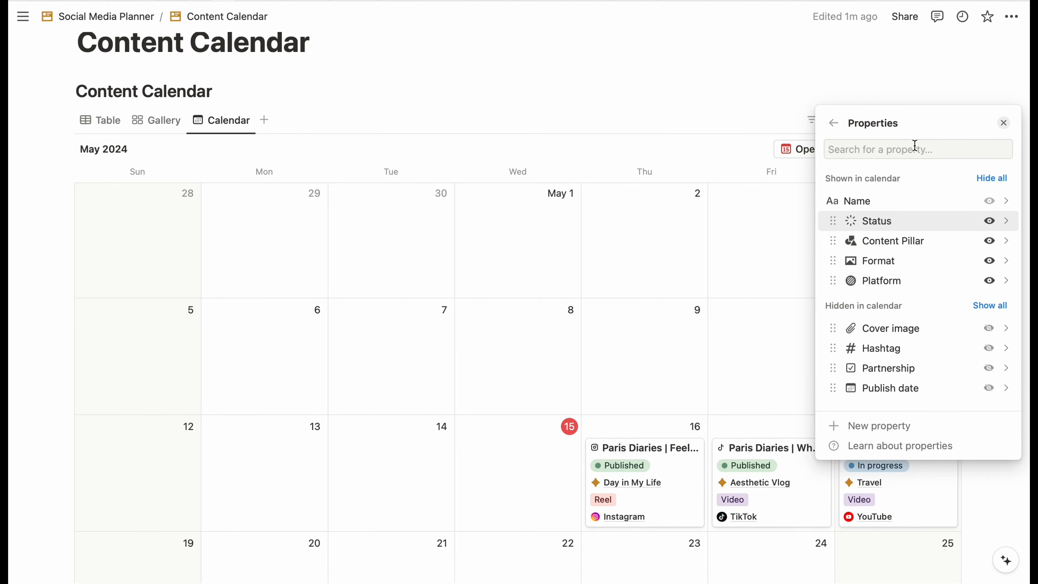
left_click(834, 123)
left_click(994, 207)
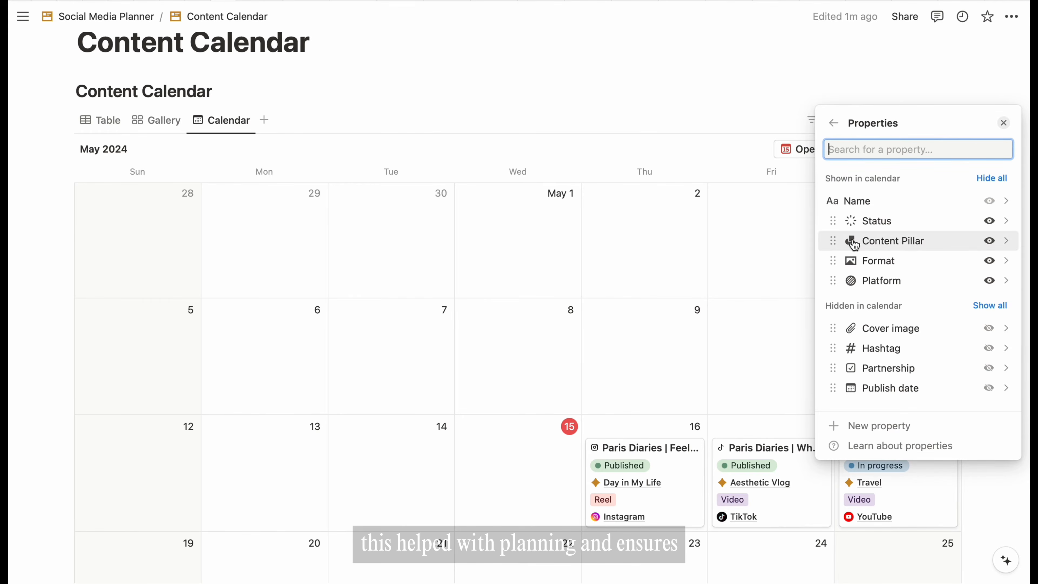
left_click_drag(833, 260, 833, 240)
left_click_drag(833, 280, 832, 260)
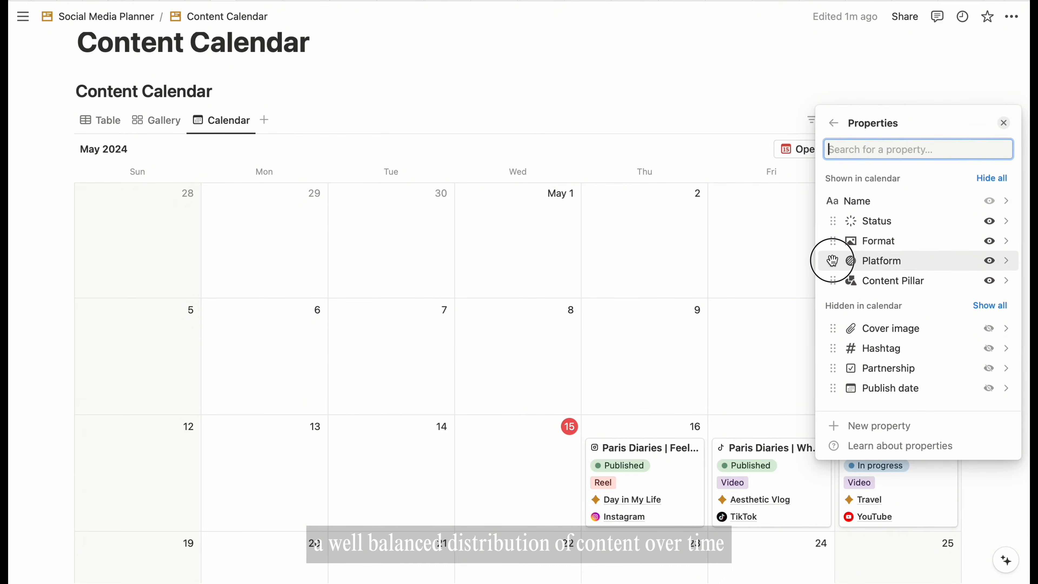
left_click(1004, 122)
scroll(912, 287, "down", 1)
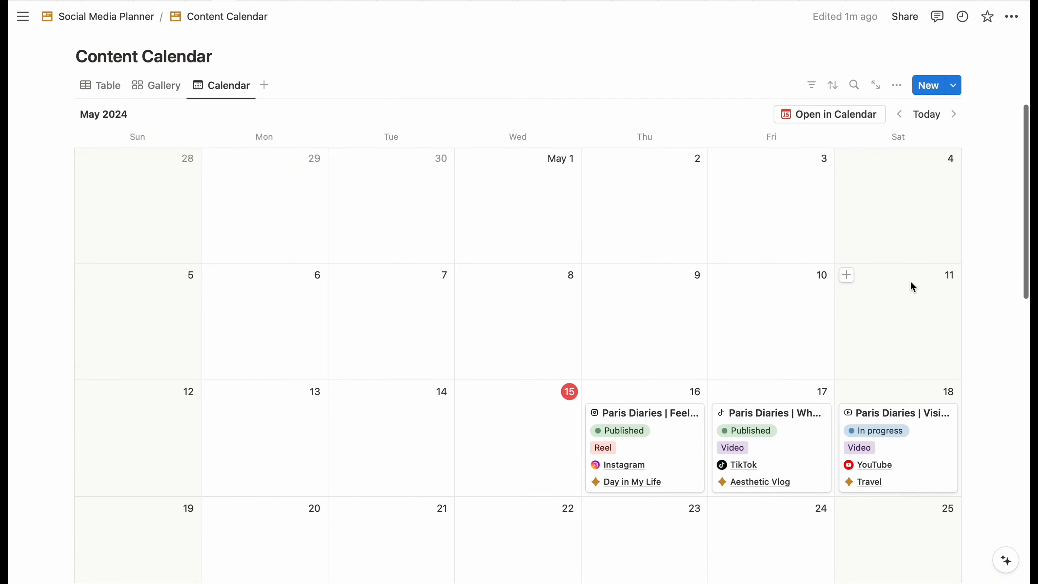
scroll(911, 288, "up", 2)
- Add a Board view to the Content Calendar grouped by Platform
left_click(266, 155)
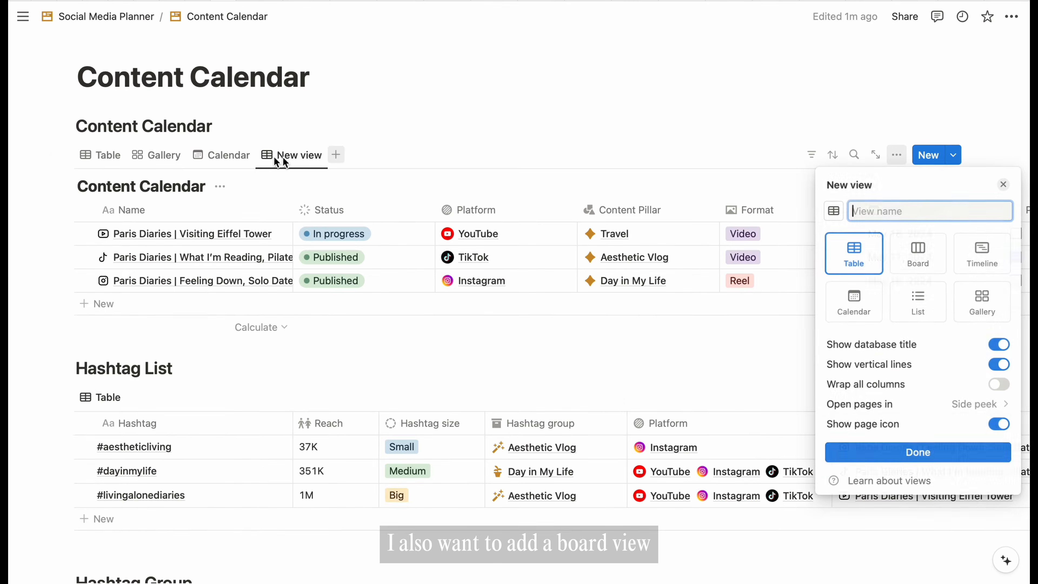
left_click(919, 257)
left_click(978, 427)
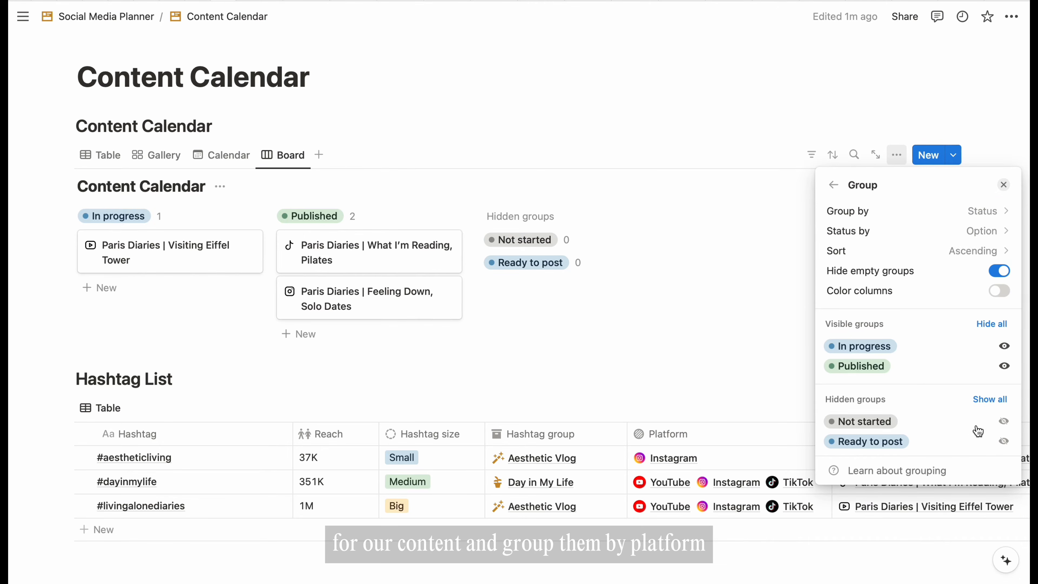
left_click(988, 211)
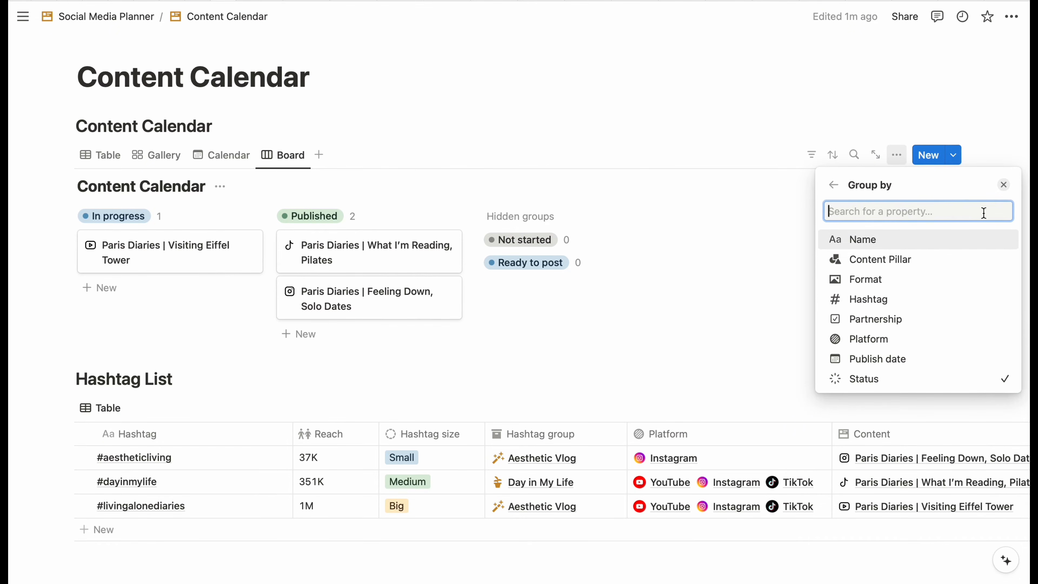
left_click(875, 339)
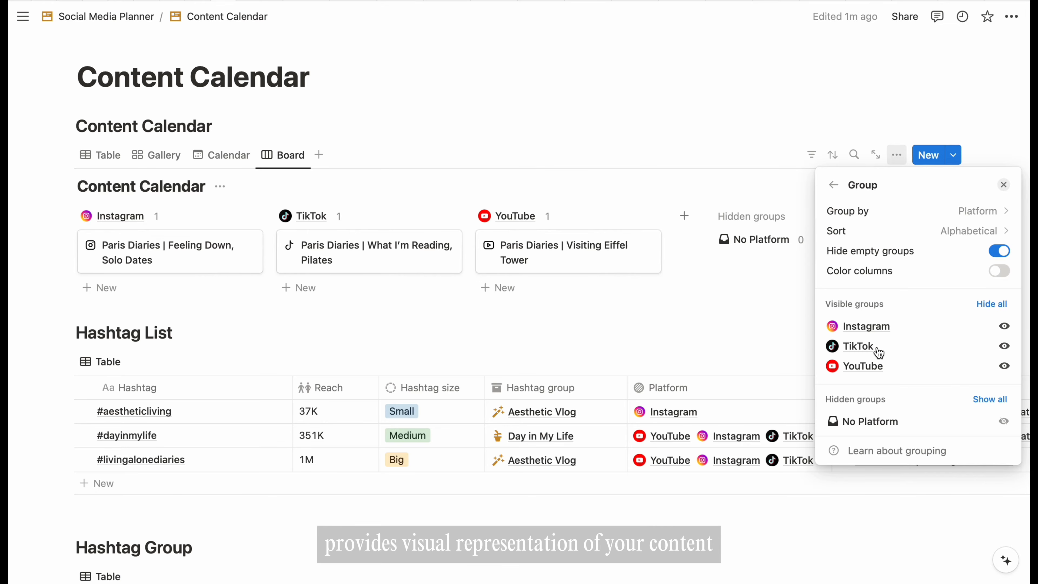
left_click(833, 185)
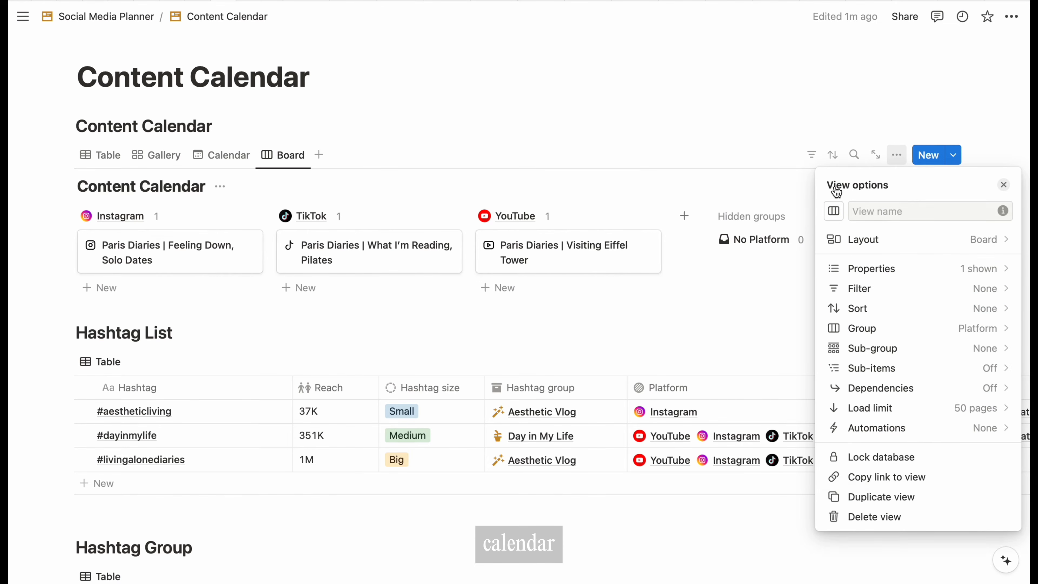
- Show Status, Format, Content Pillar and Publish date on the board cards, Content Pillar above Publish date
left_click(1000, 270)
left_click(990, 449)
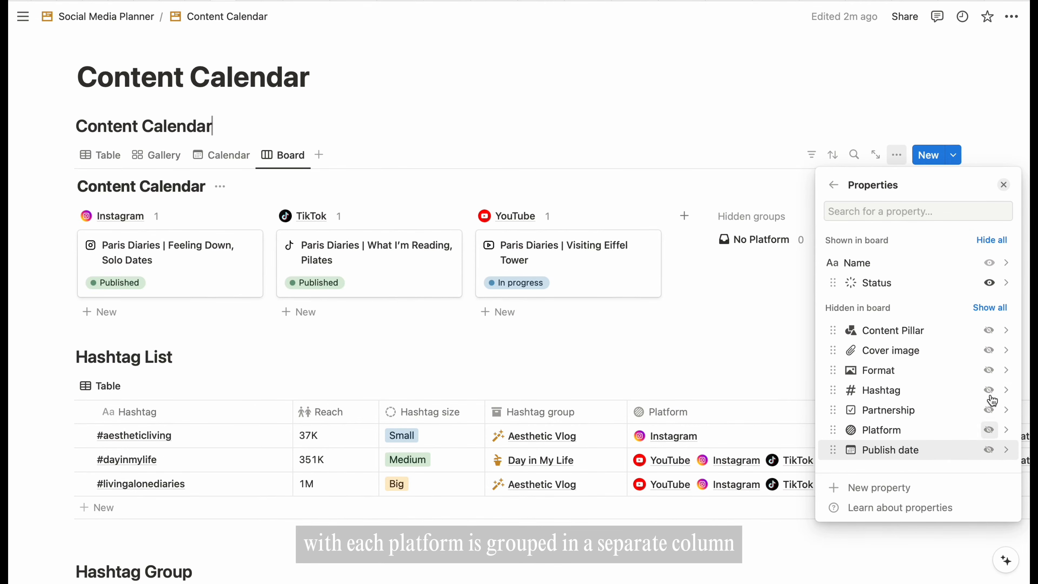
left_click(989, 370)
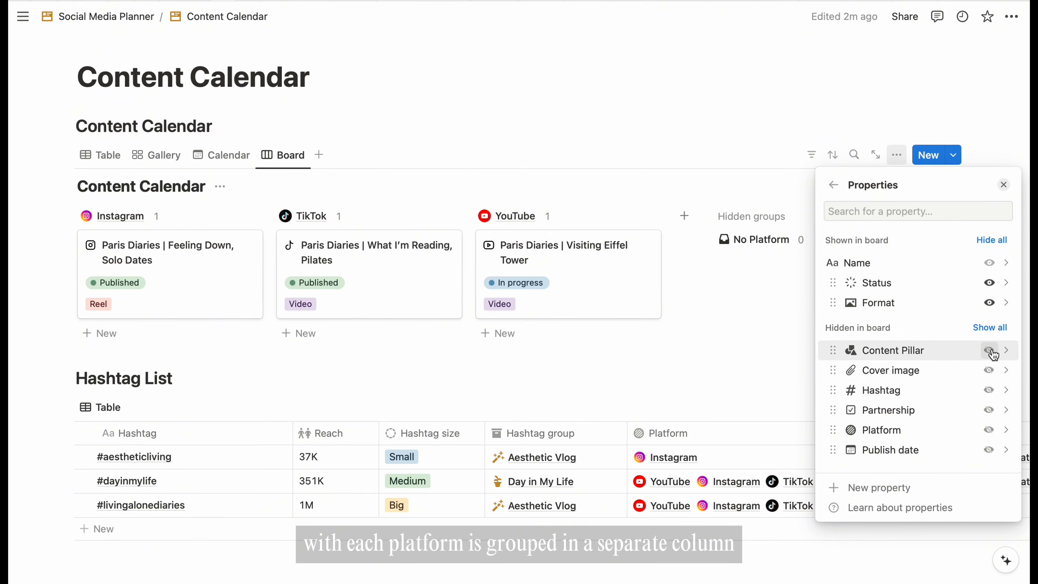
left_click(989, 450)
left_click(989, 371)
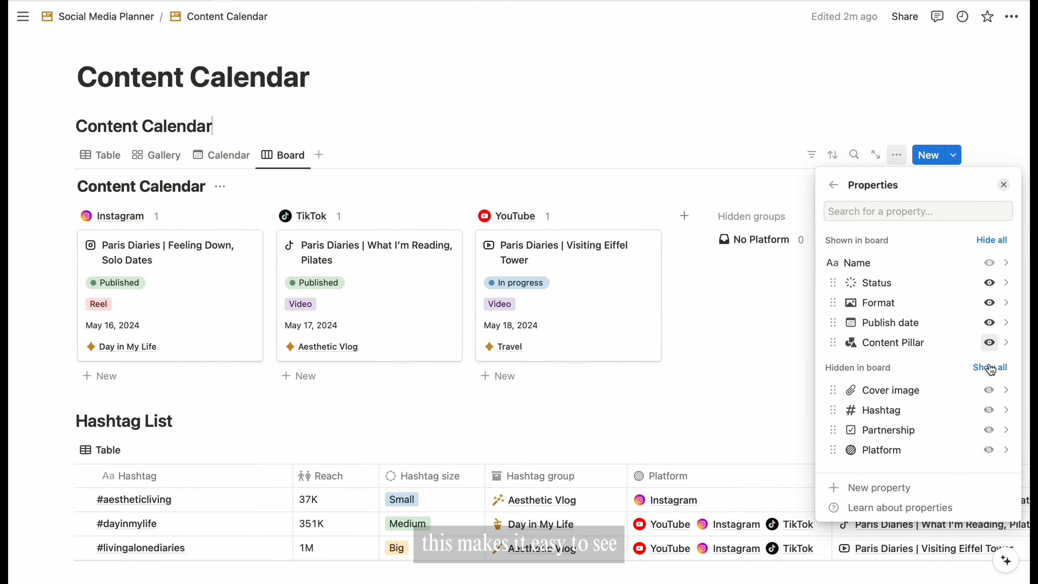
left_click_drag(832, 340, 833, 322)
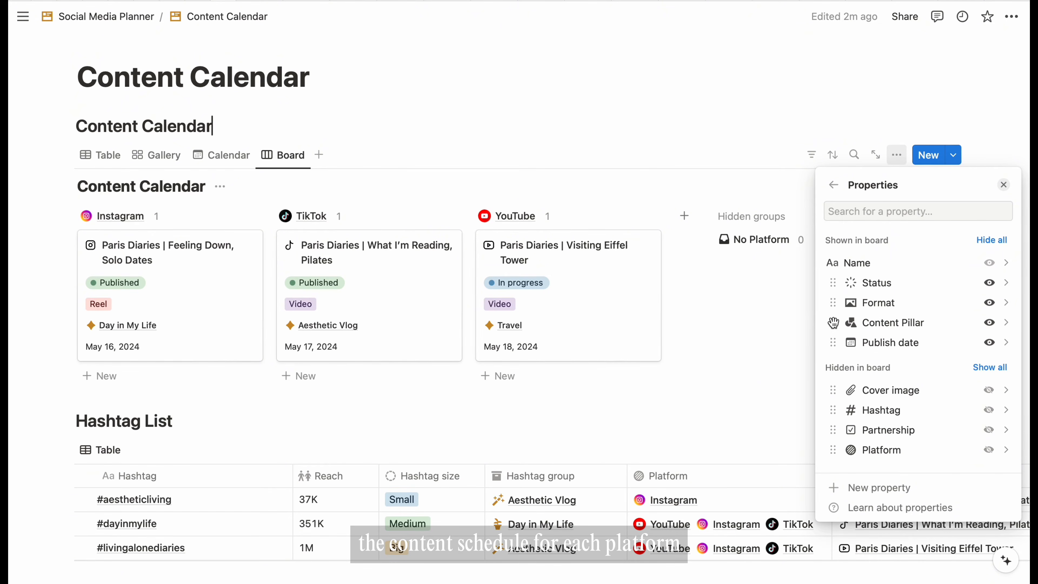
left_click(1004, 184)
- Hide page icons on the board cards and use cover images as card previews
left_click(897, 155)
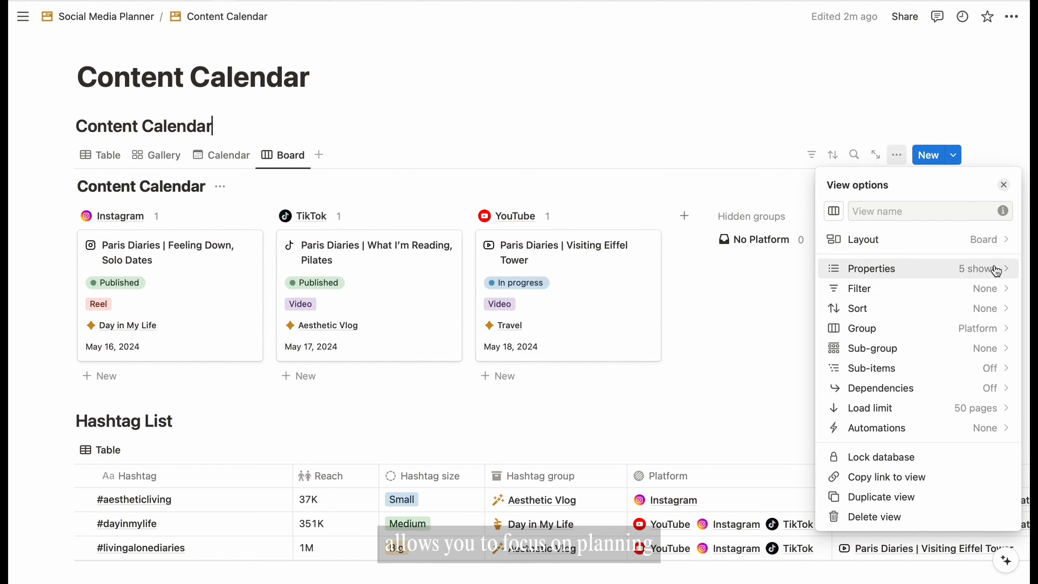
left_click(996, 250)
left_click(1000, 456)
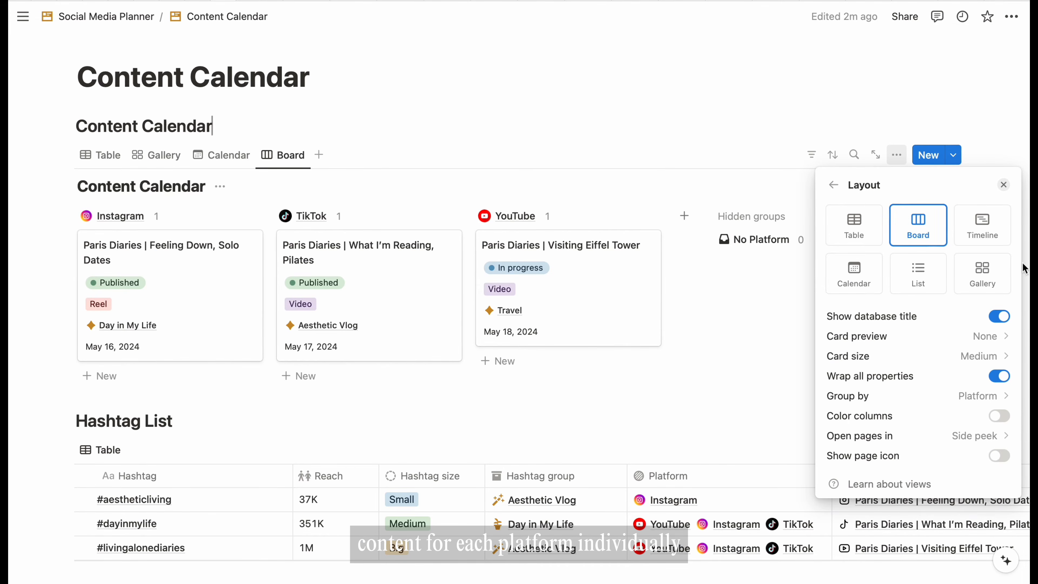
left_click(985, 336)
left_click(926, 421)
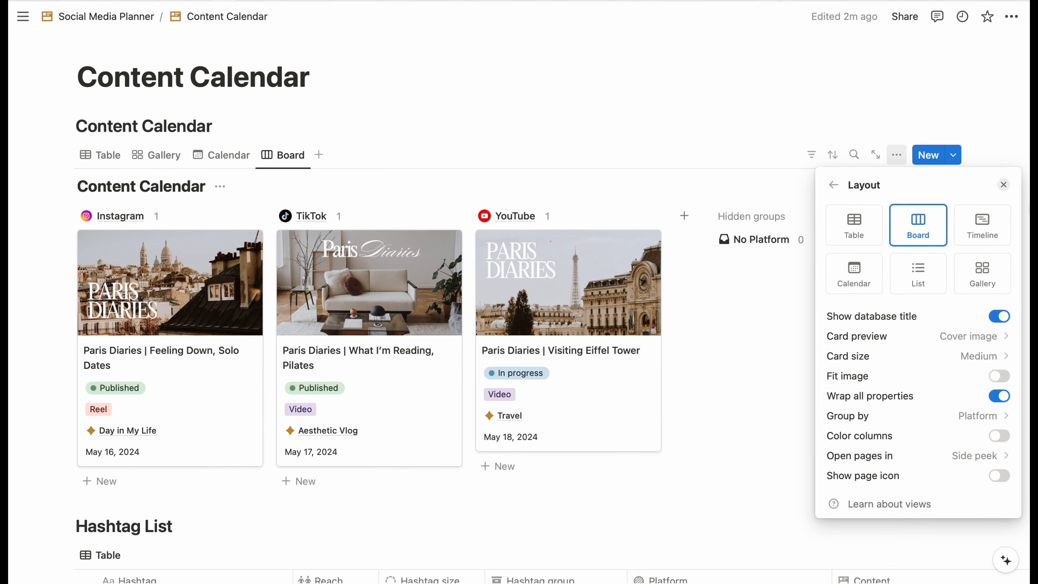
left_click(1003, 186)
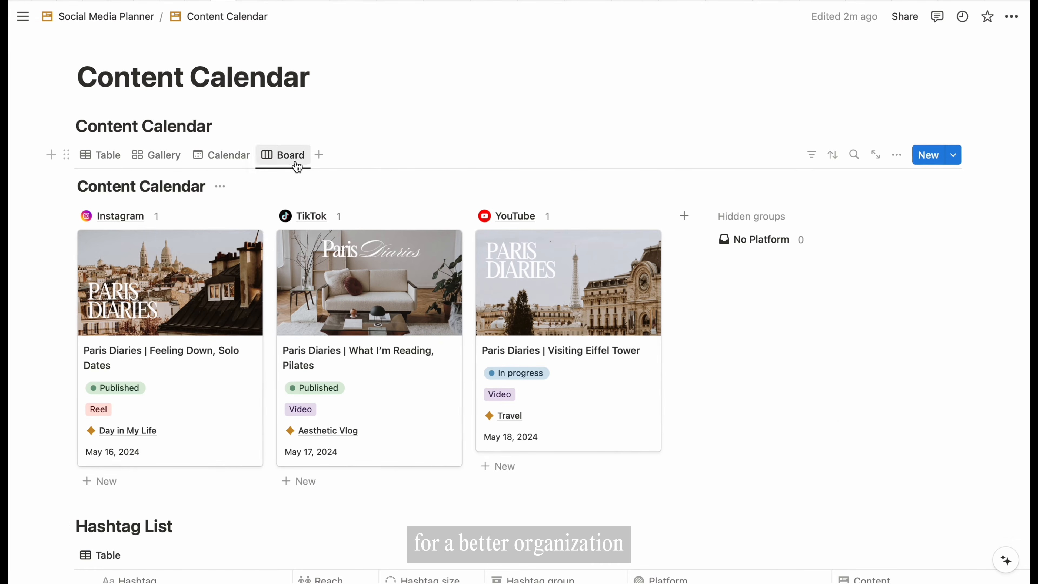
- Hide the board's database title and rename the view 'By platform'
left_click(220, 187)
left_click(164, 260)
left_click(286, 156)
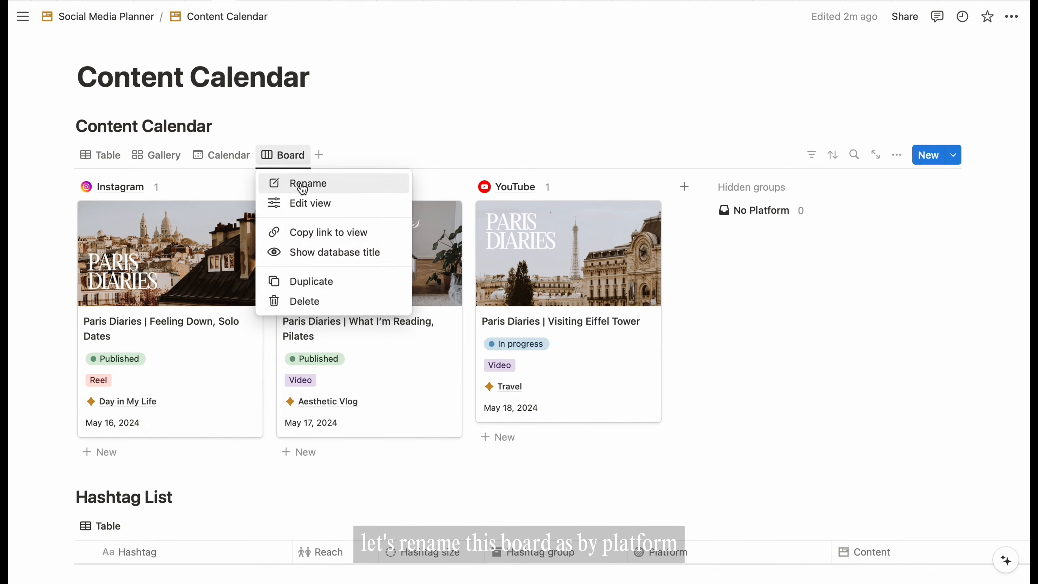
left_click(302, 189)
type("By platform")
left_click(284, 123)
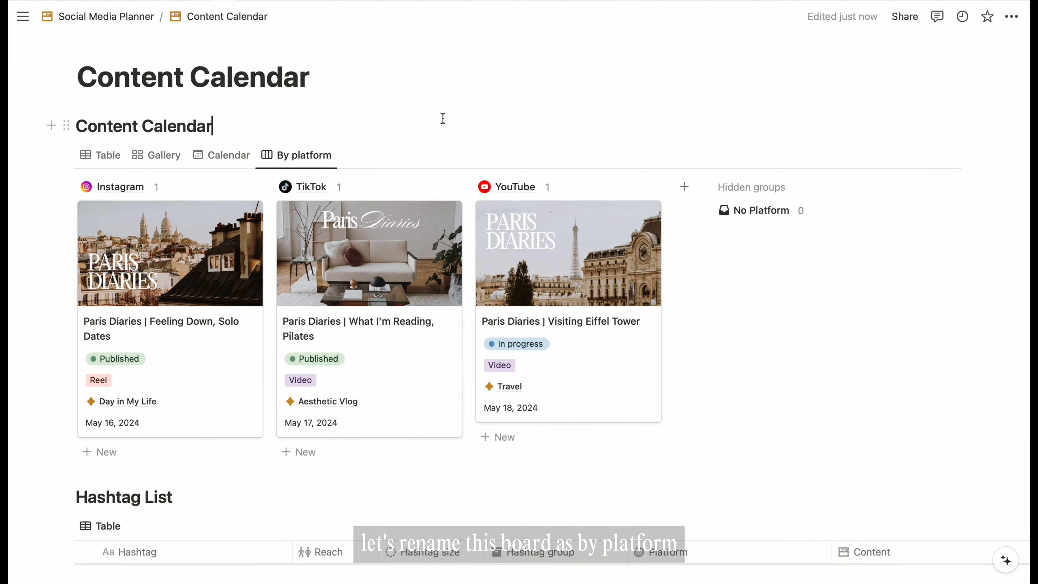
scroll(519, 286, "down", 2)
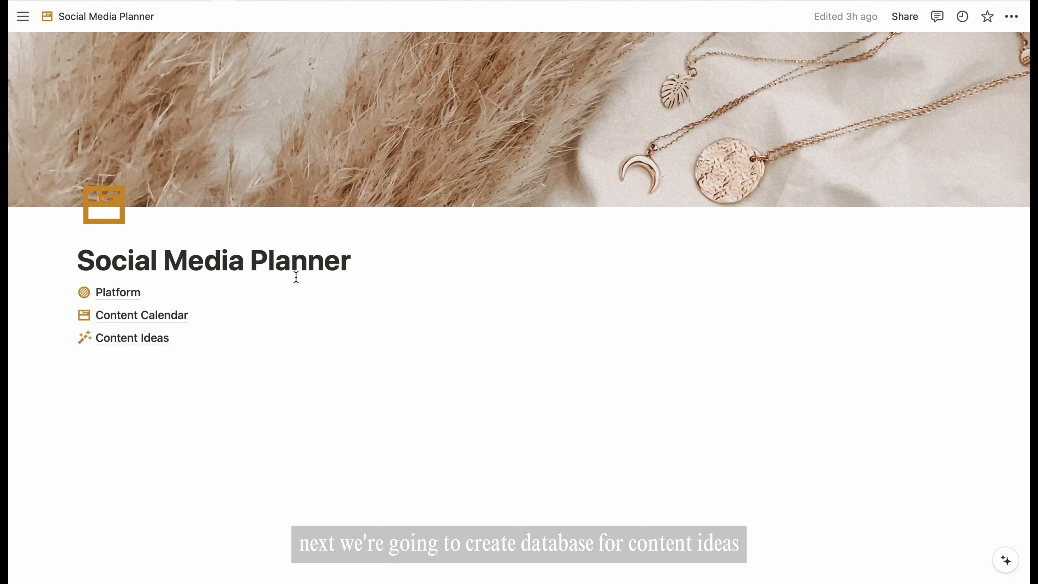
- Make the Content Ideas page full width with top-level discussions and backlinks turned off
left_click(146, 340)
left_click(1012, 16)
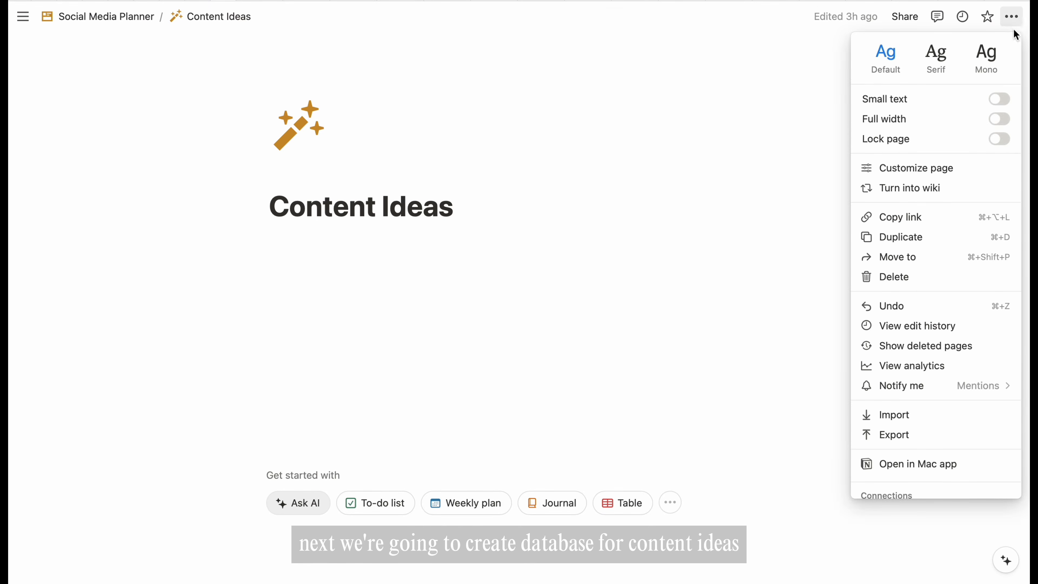
left_click(1000, 118)
left_click(911, 168)
left_click(981, 92)
left_click(923, 138)
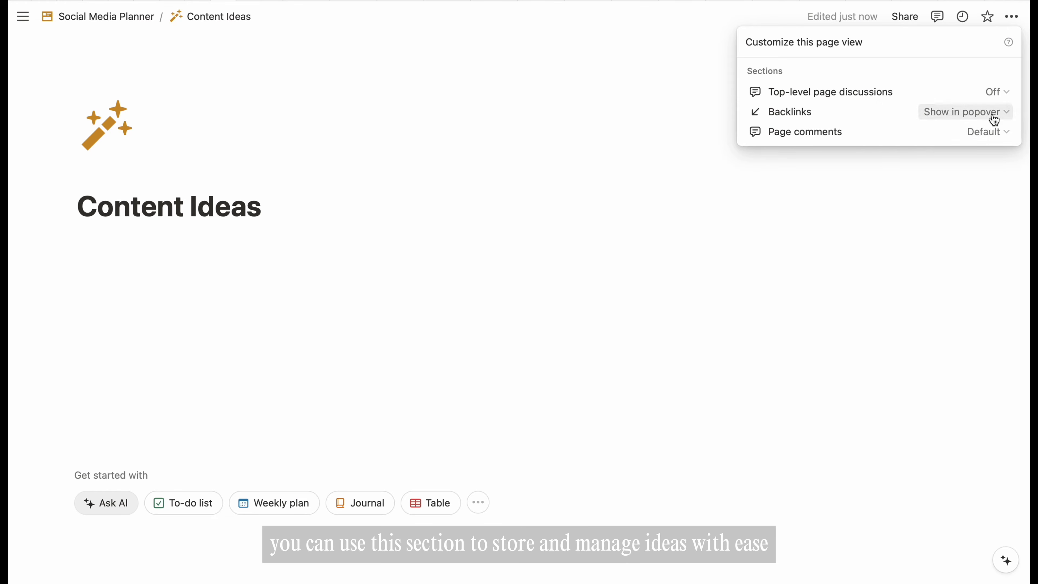
left_click(987, 112)
left_click(917, 154)
left_click(354, 229)
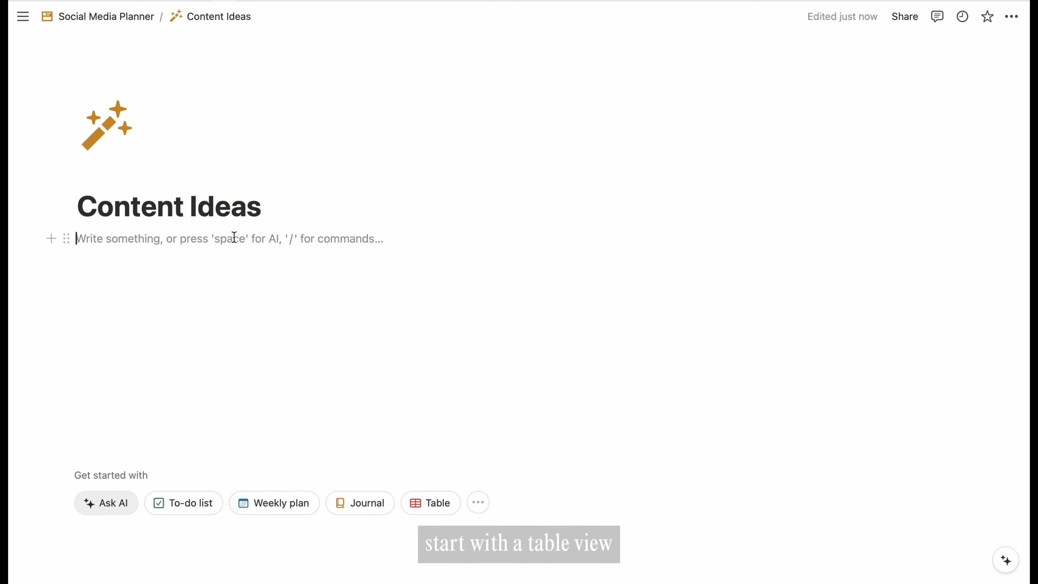
- Insert a new blank table database on the page titled 'Content Ideas'
type("/table")
key("Down")
key("Return")
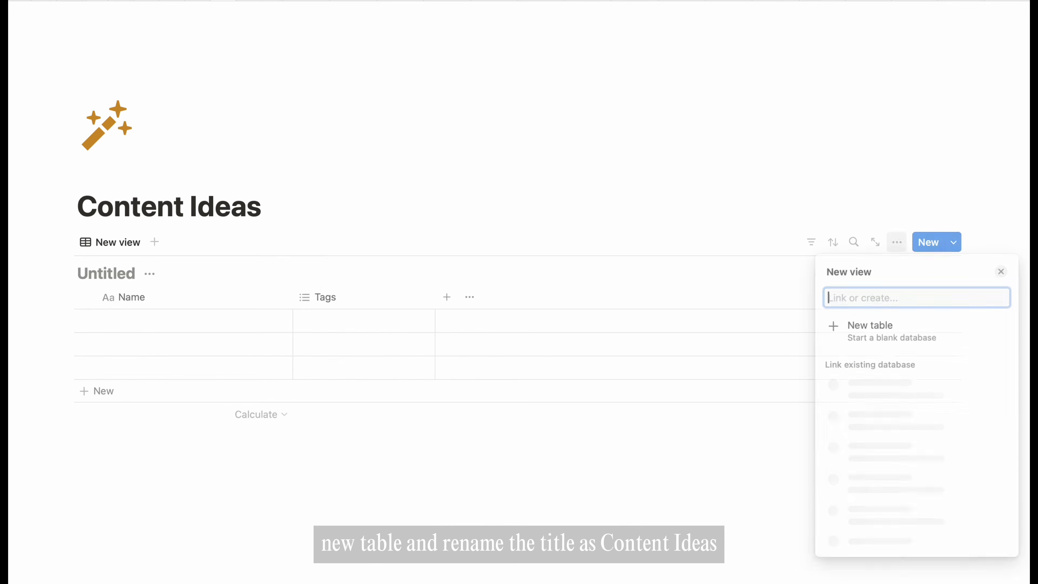
left_click(868, 327)
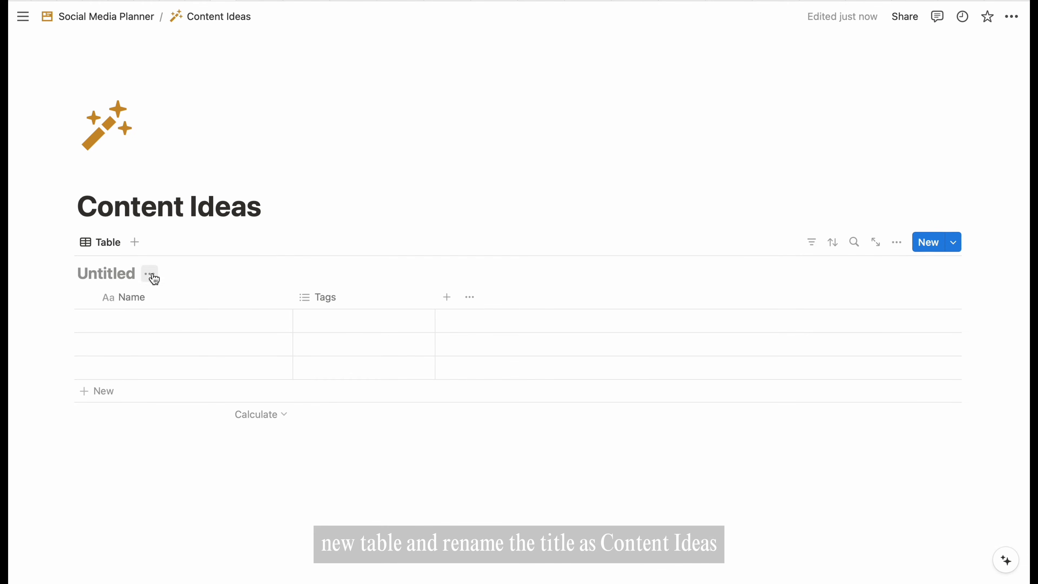
left_click(150, 274)
left_click(141, 351)
key("super+z")
left_click(150, 275)
left_click(139, 321)
type("Content Ideas")
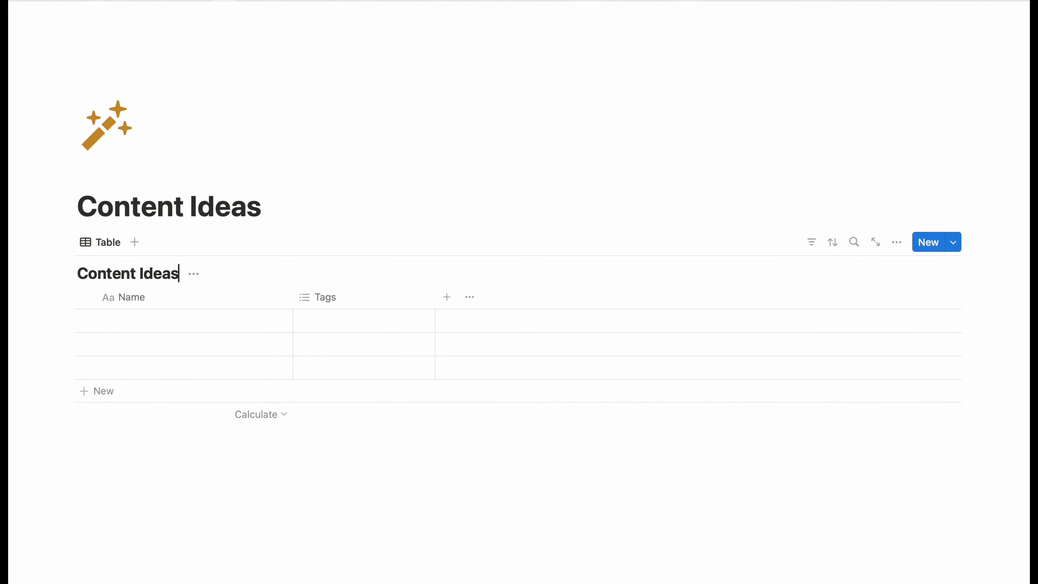
left_click(194, 275)
- Hide the table title, turn Tags into a Date column, and date the first idea May 15, 2024
left_click(174, 348)
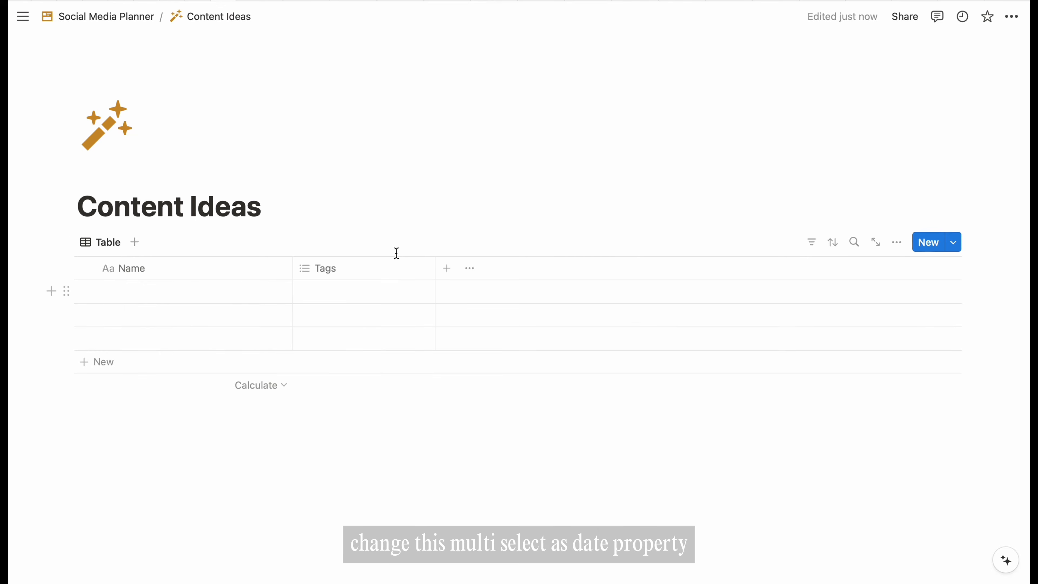
left_click(360, 270)
left_click(354, 323)
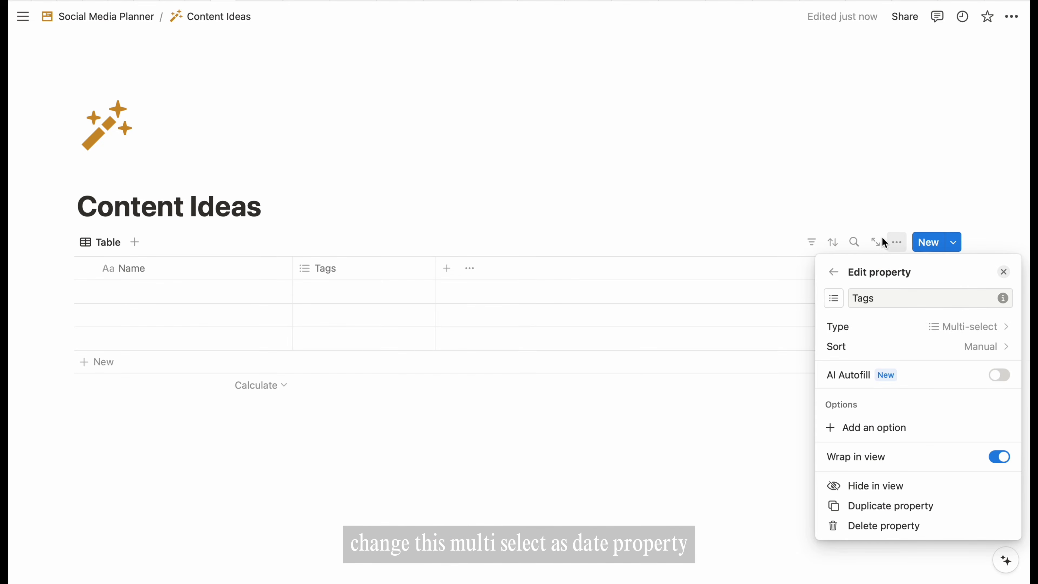
left_click(985, 337)
left_click(866, 473)
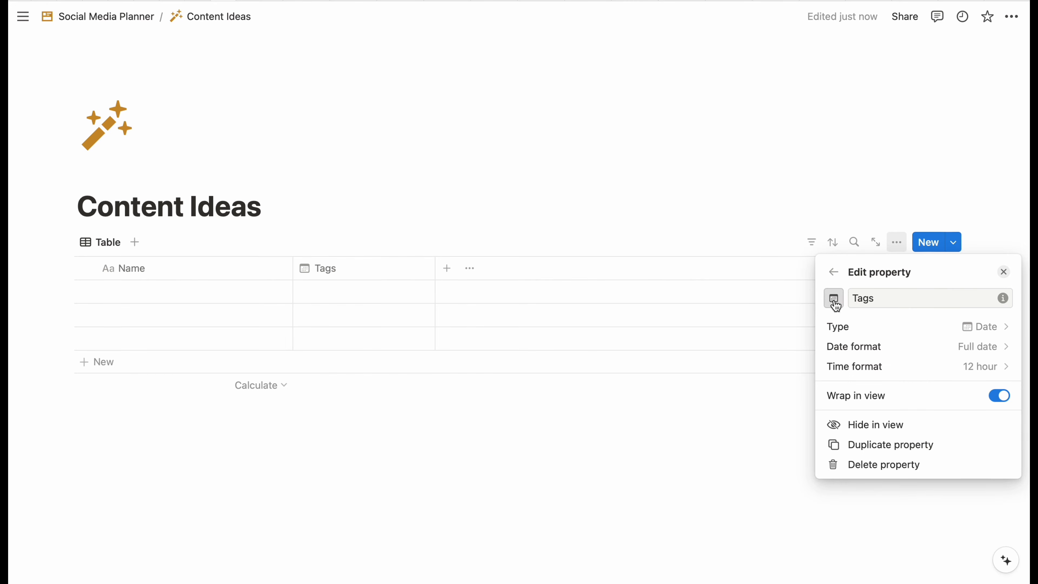
left_click(834, 299)
left_click(910, 298)
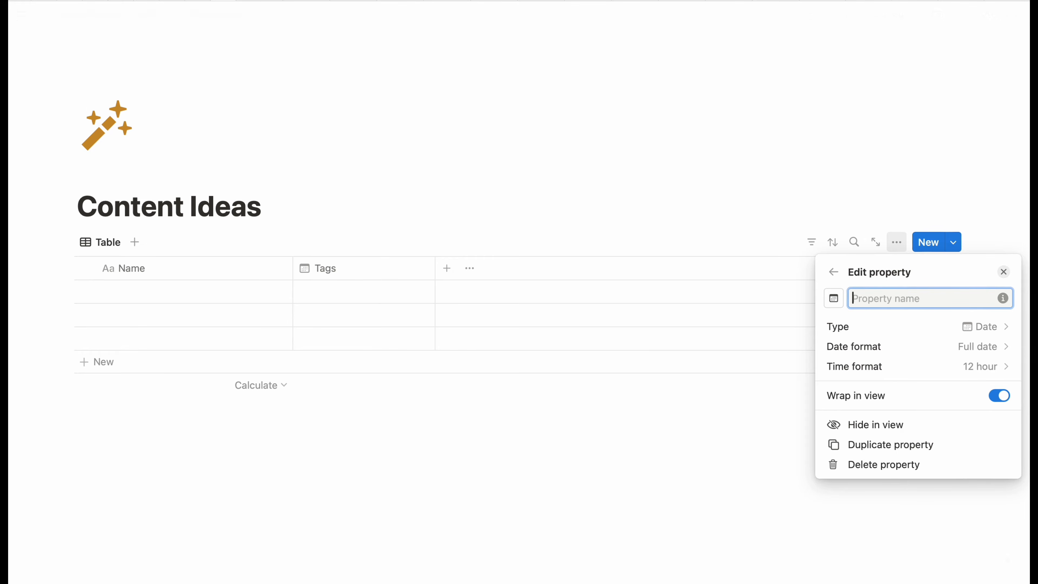
type("Date")
left_click(747, 408)
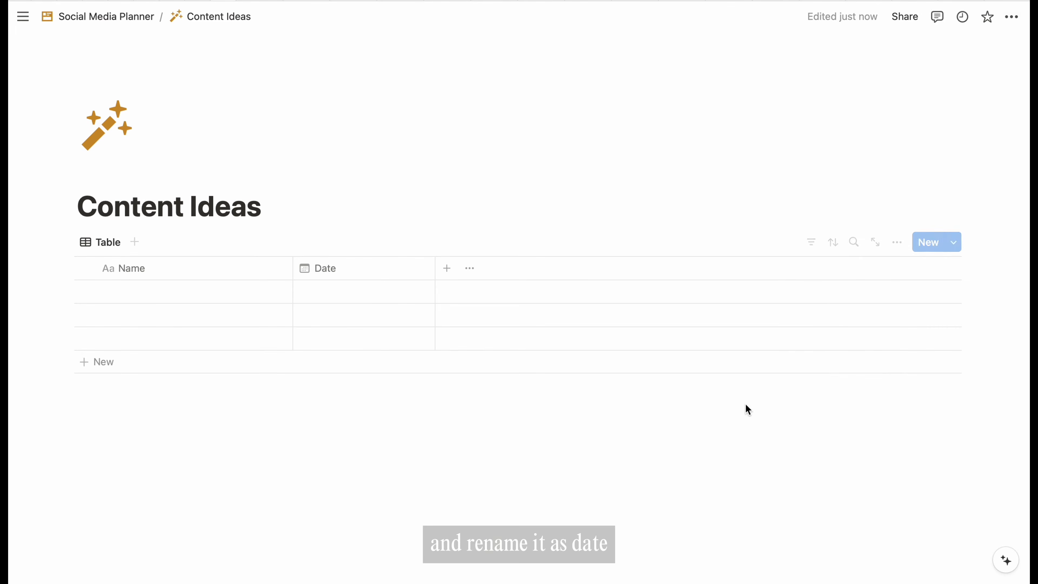
left_click(352, 292)
key("Escape")
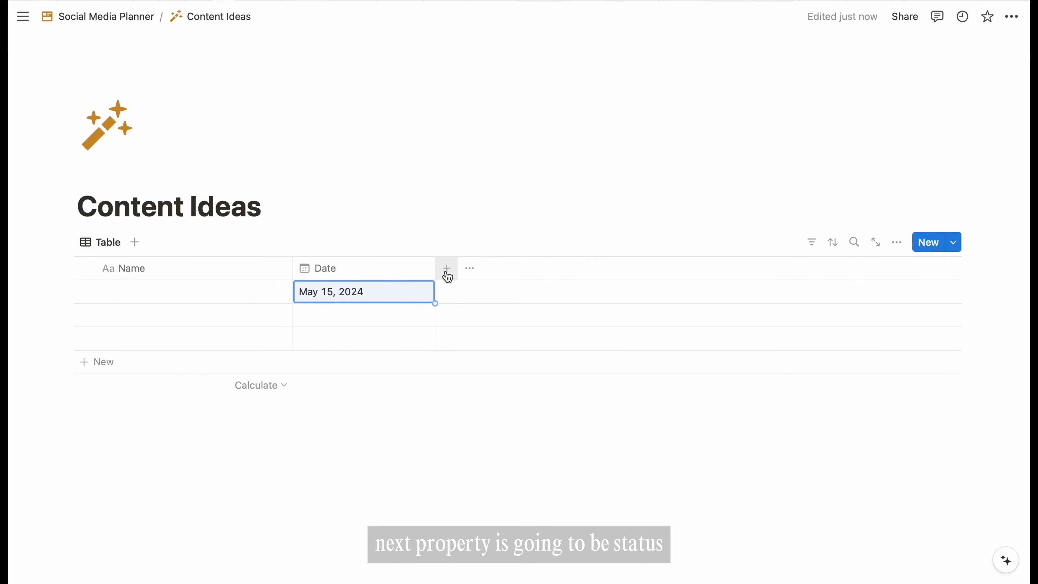
- Add a Status column and rename its Done option to Published
left_click(447, 270)
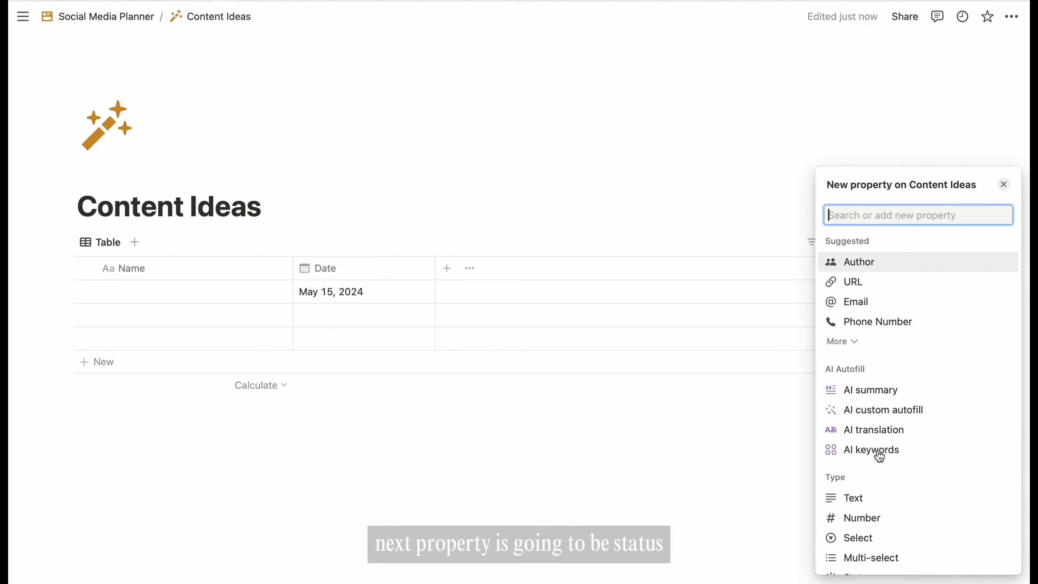
scroll(879, 458, "down", 5)
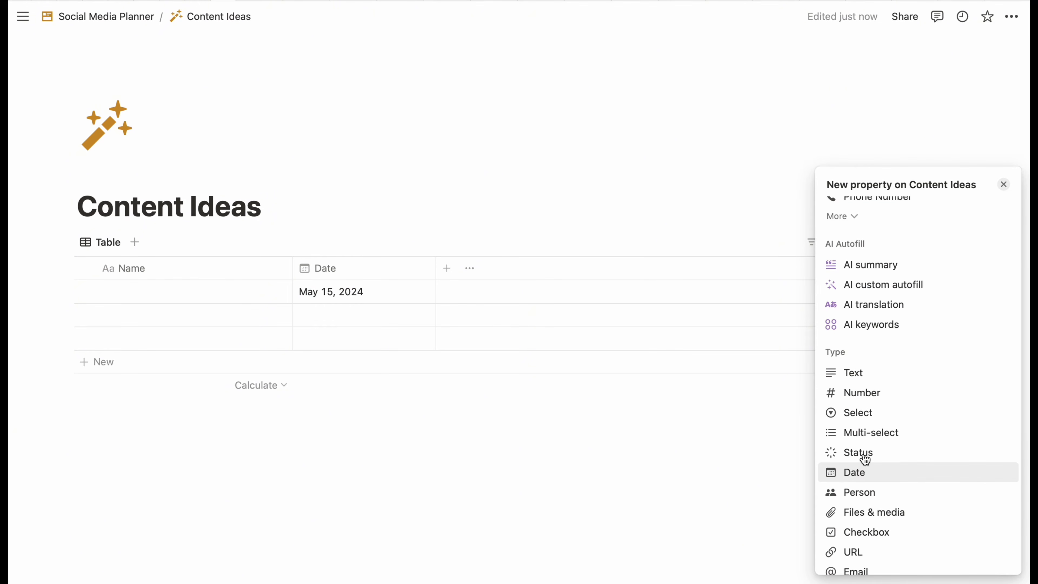
left_click(864, 457)
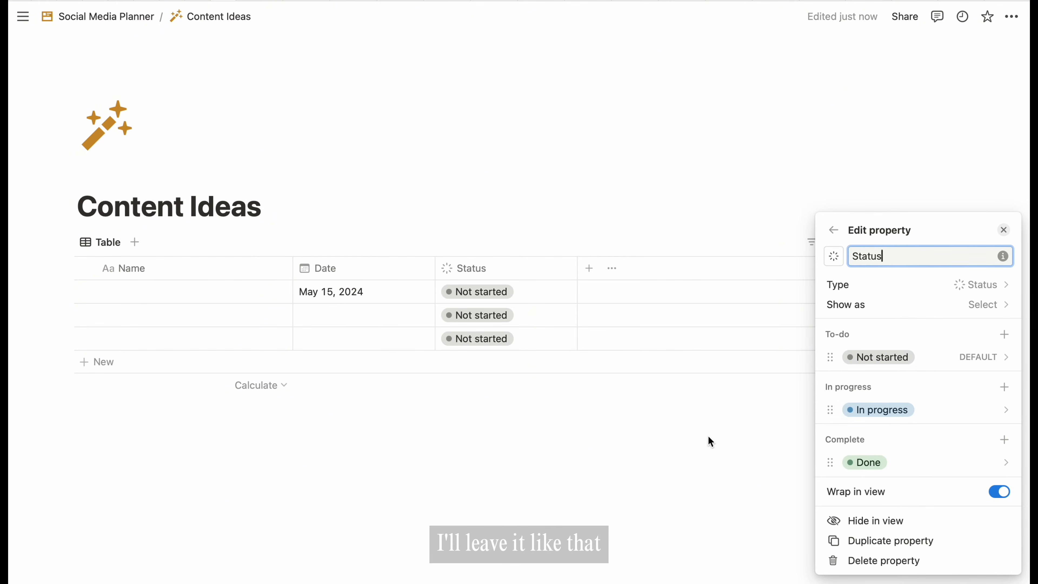
left_click(1006, 462)
key("BackSpace")
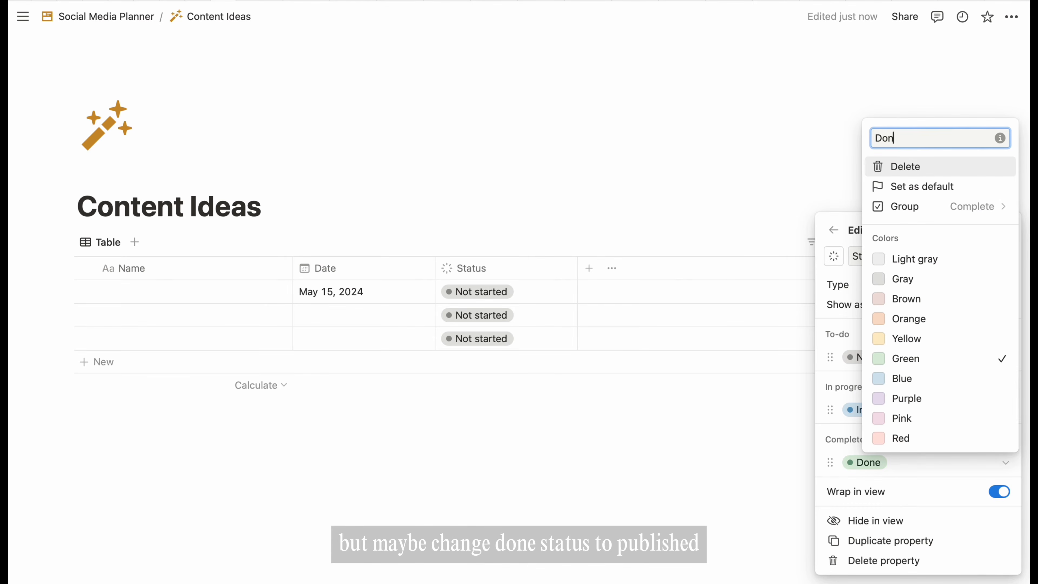
key("Return")
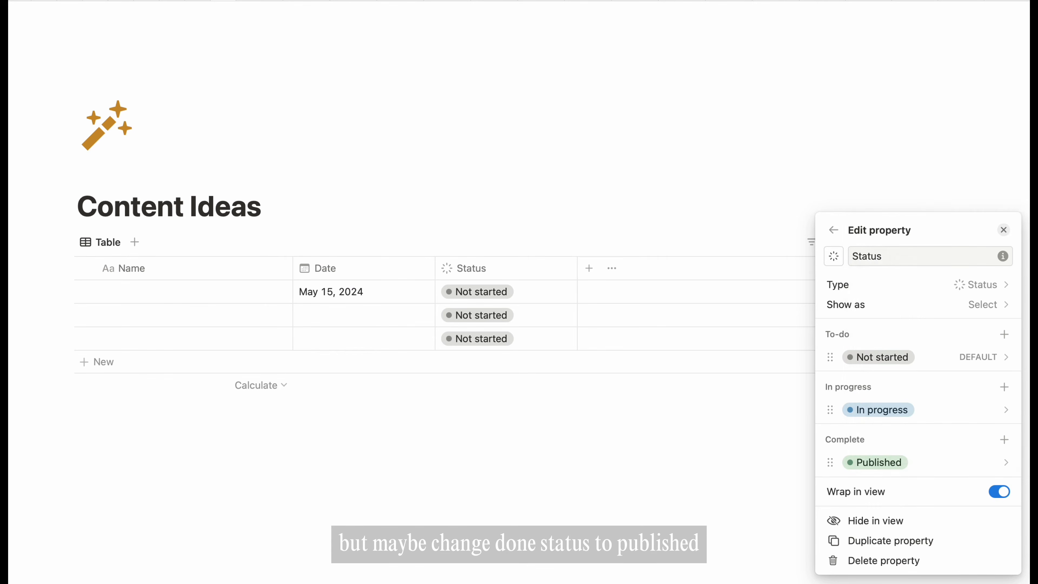
left_click(624, 418)
- Add an 'Inspiration source' select column with Personal experience, Industry trend, Audience feedback and Competitor analysis options
left_click(590, 269)
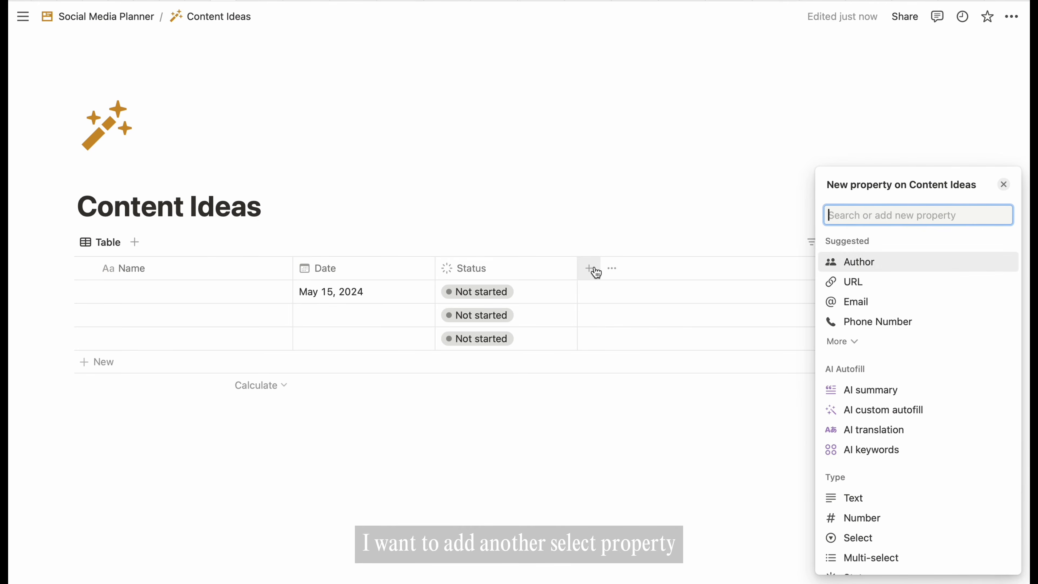
scroll(929, 465, "down", 3)
left_click(873, 439)
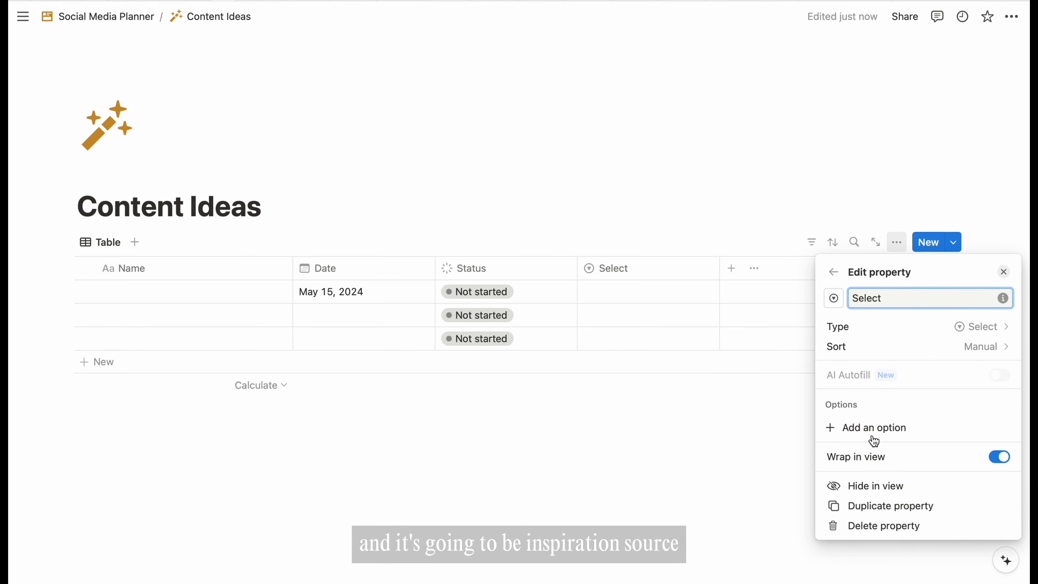
type("Inspiration ")
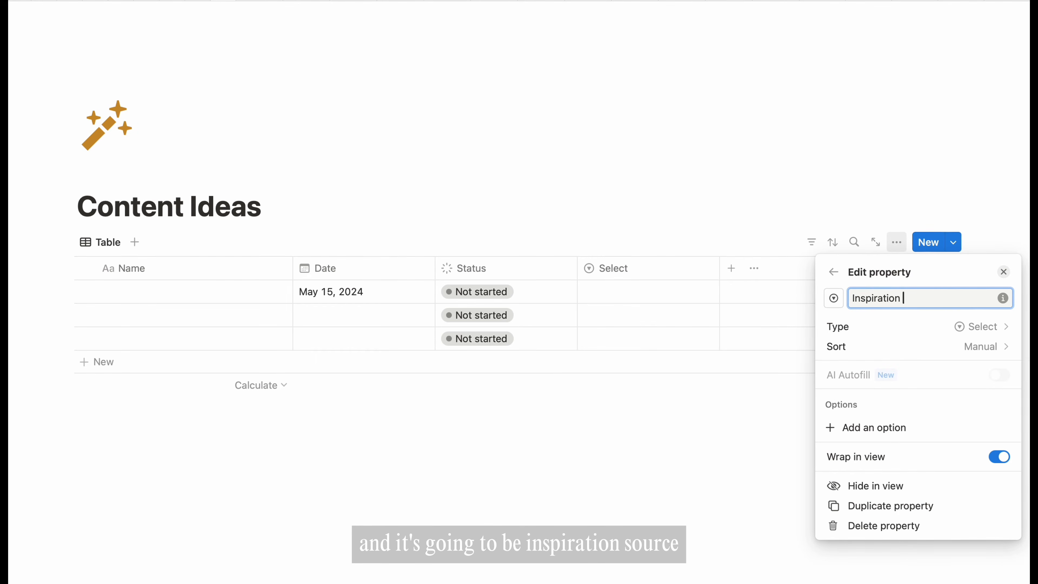
type("source")
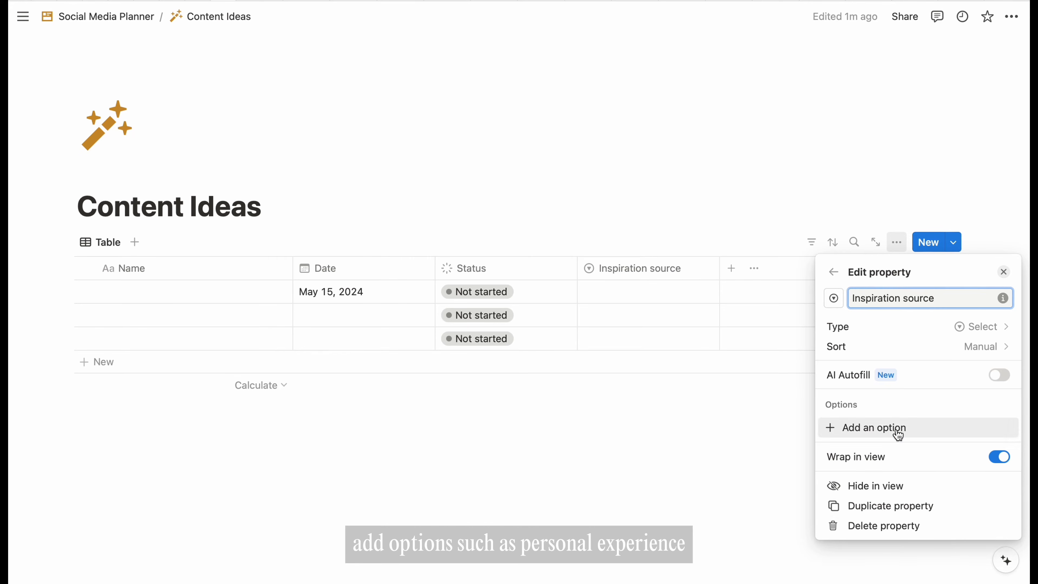
left_click(866, 428)
type("Personal")
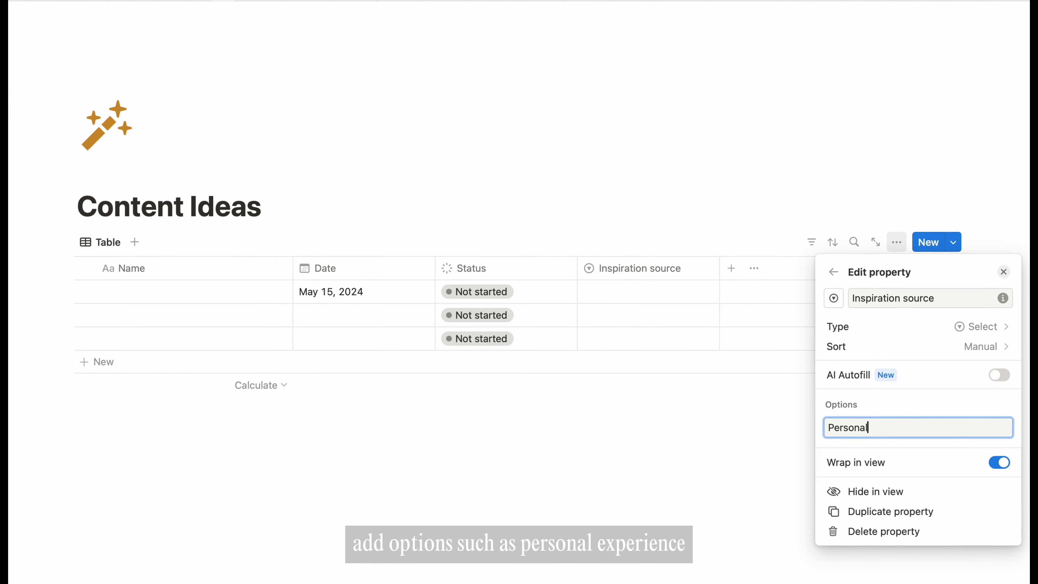
type(" experience")
key("Return")
type("Industry ")
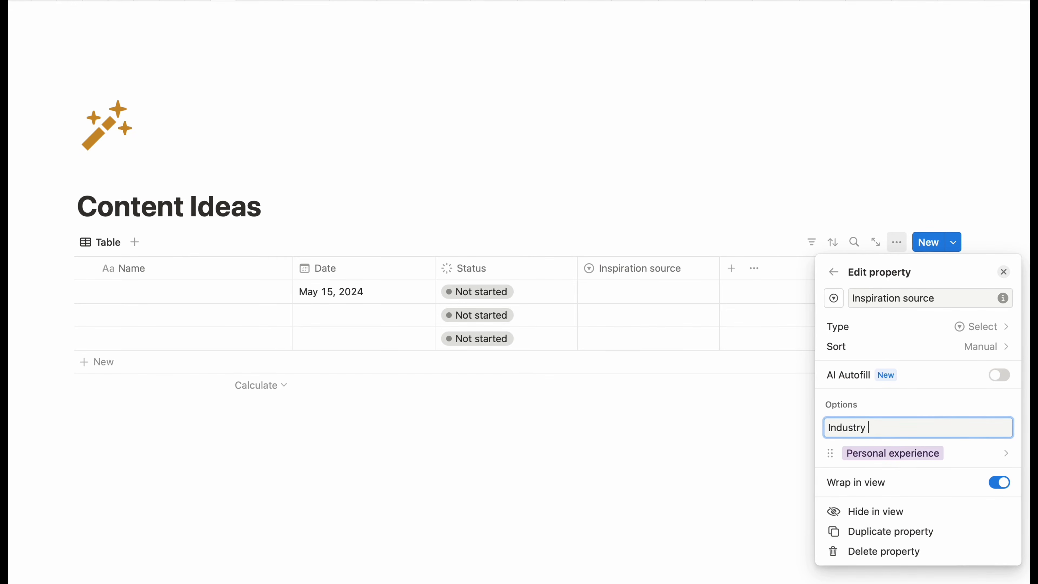
type("trend")
key("Return")
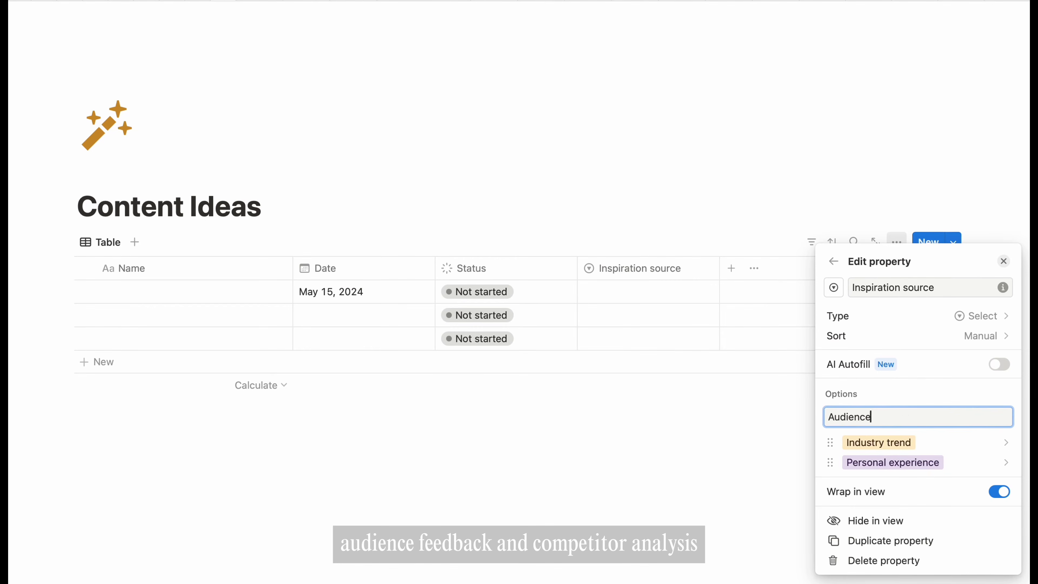
type("Audience feedback")
key("Return")
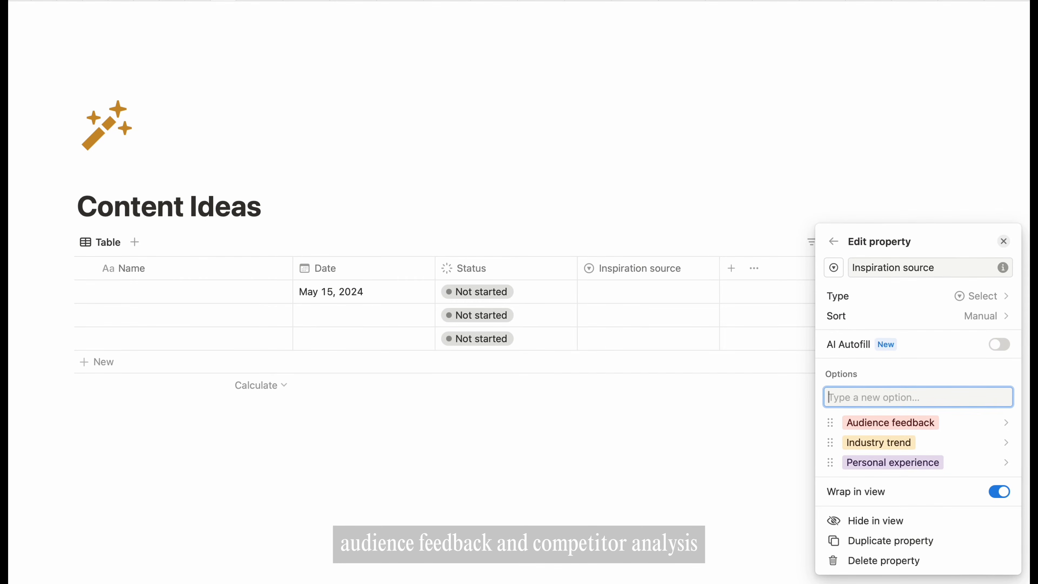
type("Competitor anal")
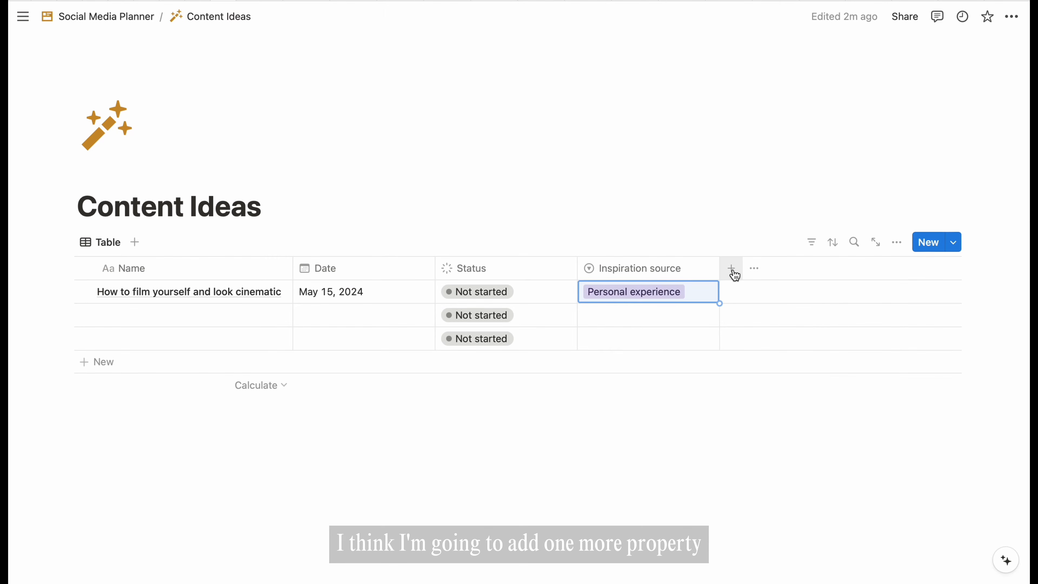
left_click(732, 269)
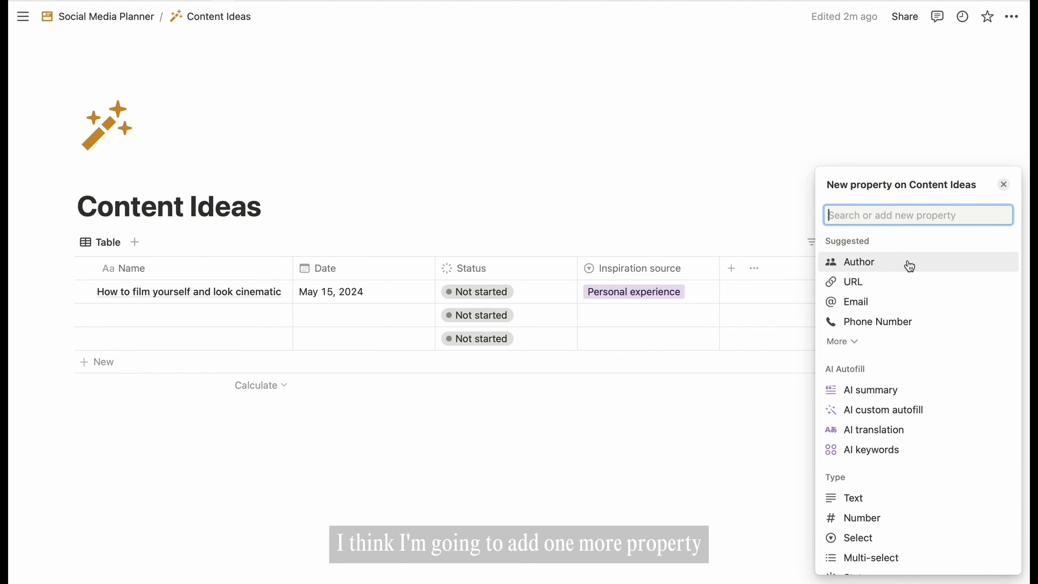
- Make the new column a Notes text column
scroll(885, 454, "down", 2)
left_click(864, 459)
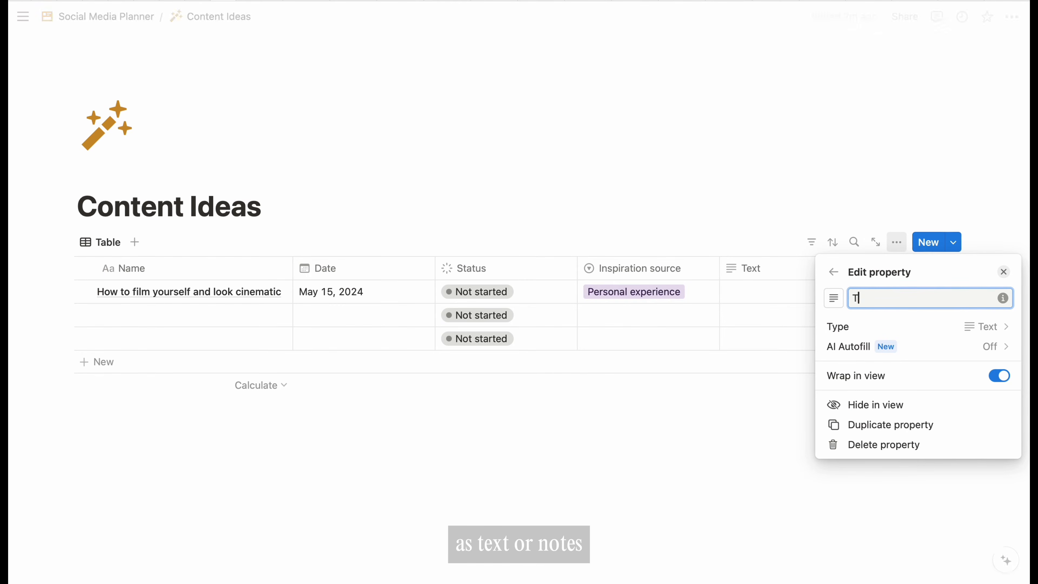
left_click(710, 459)
- Name the next ideas 'Top 10 IKEA product recommendations' and 'Apartment tour | Soft aesthetic and minimalist'
left_click(183, 315)
type("Top 10 IKEA product recommendations")
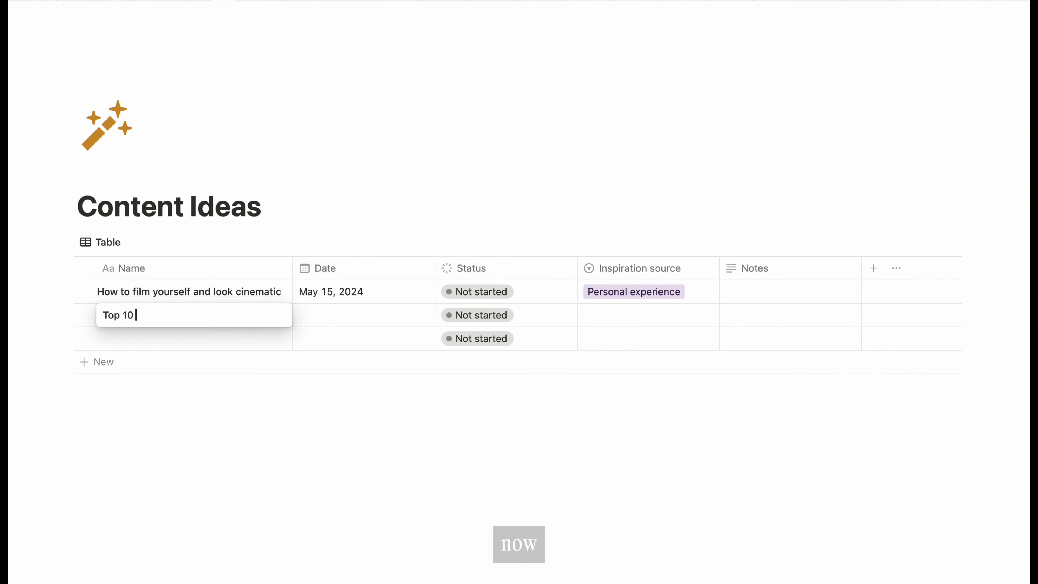
key("Return")
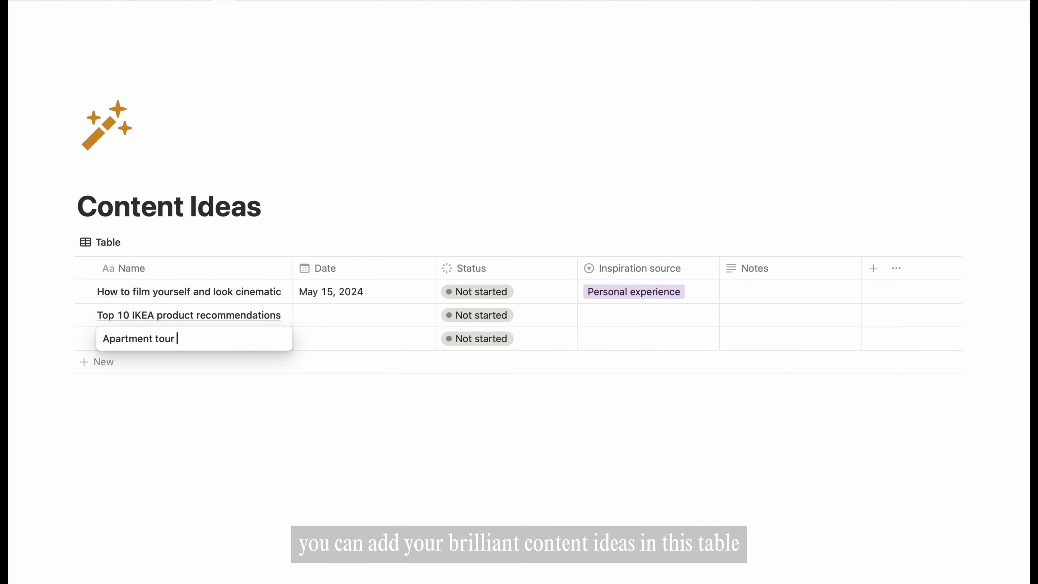
type("Apartment tour | Soft aesthetic and minimalist")
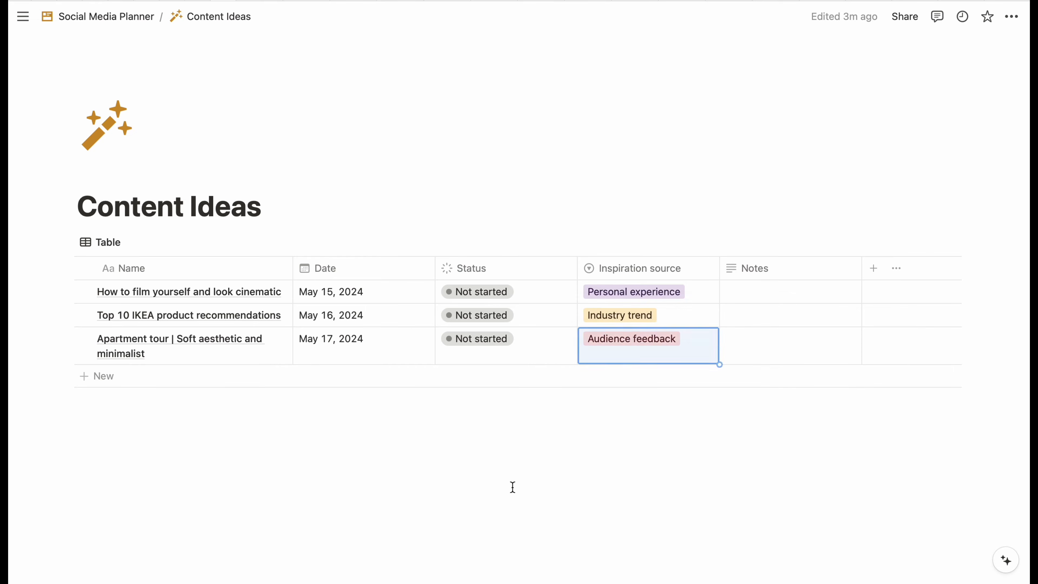
- Add a Gallery view of the ideas with card preview set to None
left_click(132, 243)
left_click(985, 384)
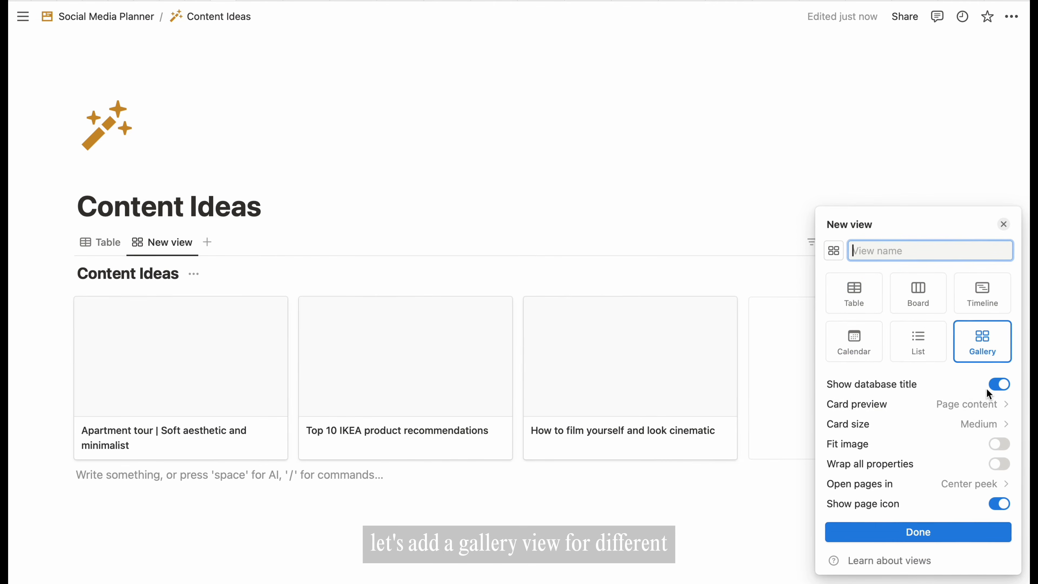
left_click(982, 404)
left_click(919, 427)
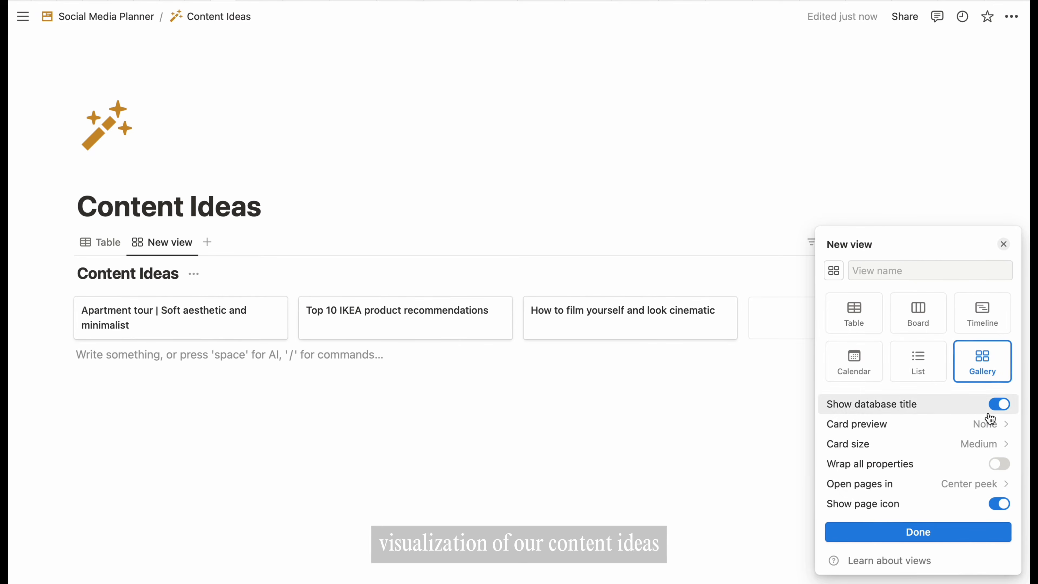
left_click(1005, 246)
- Show Status, Inspiration source and Date on the gallery cards, with Status listed first
left_click(897, 242)
left_click(973, 341)
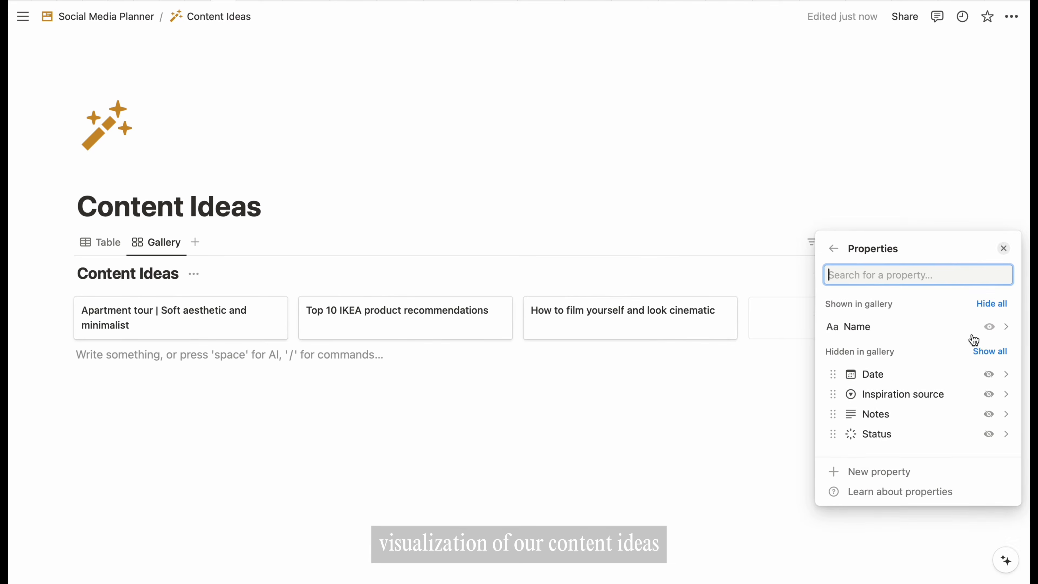
left_click(989, 397)
left_click(989, 417)
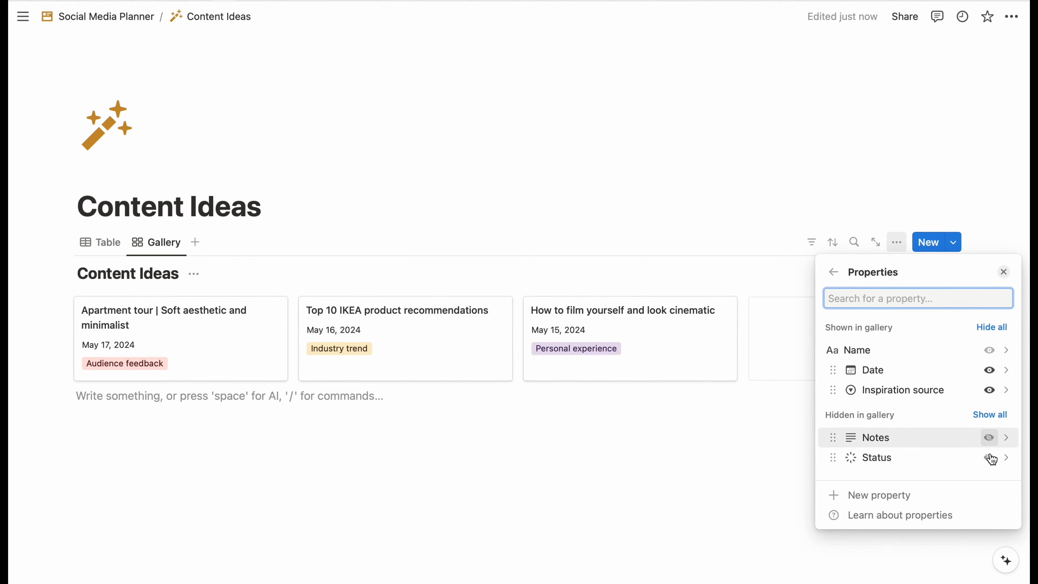
left_click(989, 456)
left_click_drag(847, 410, 832, 389)
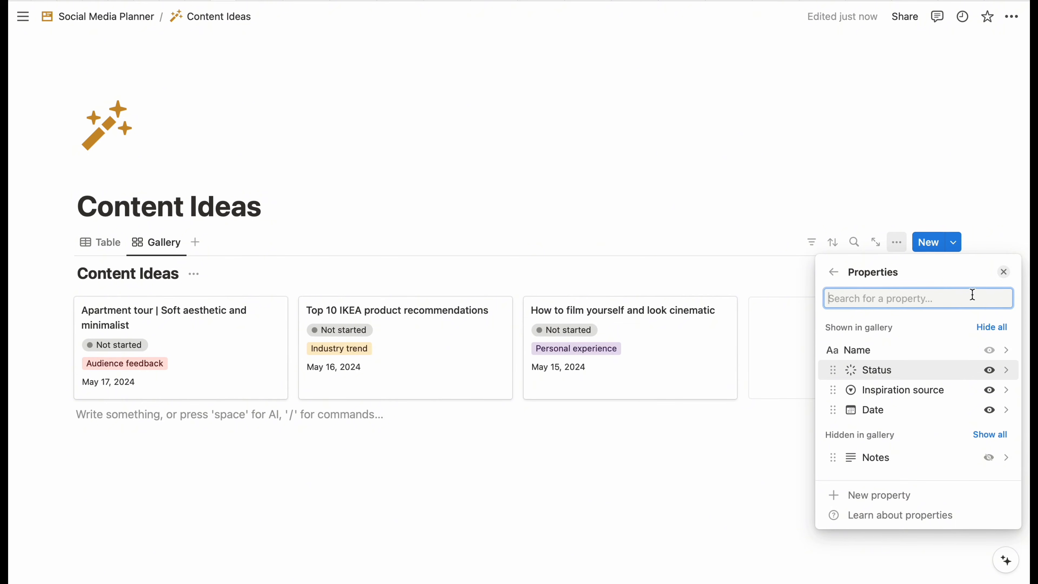
left_click(1003, 272)
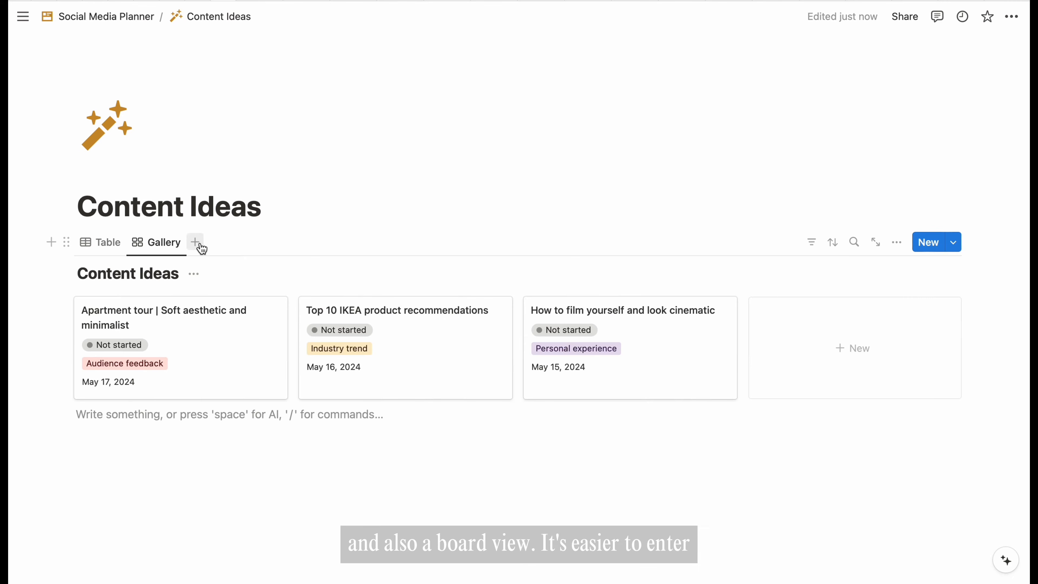
- Add a Board view to Content Ideas and hide the database title on the table and the board
left_click(194, 274)
left_click(179, 352)
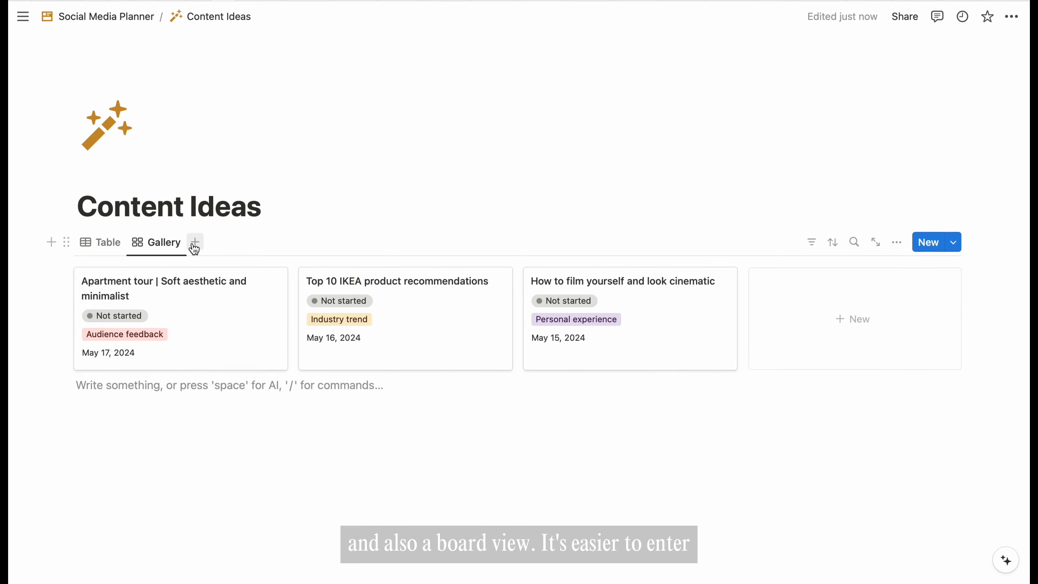
left_click(195, 242)
left_click(926, 334)
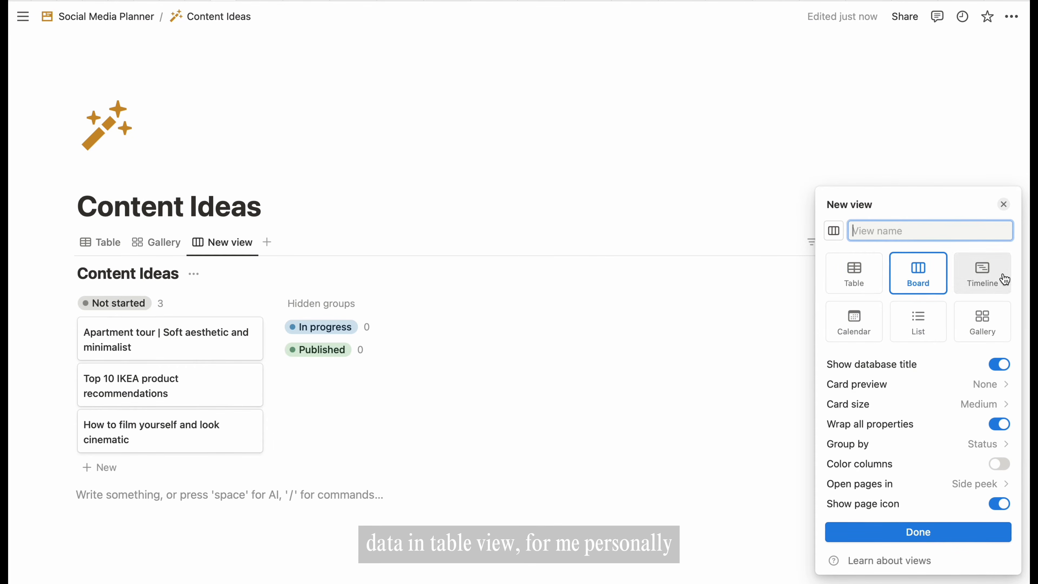
left_click(999, 205)
left_click(193, 279)
left_click(171, 348)
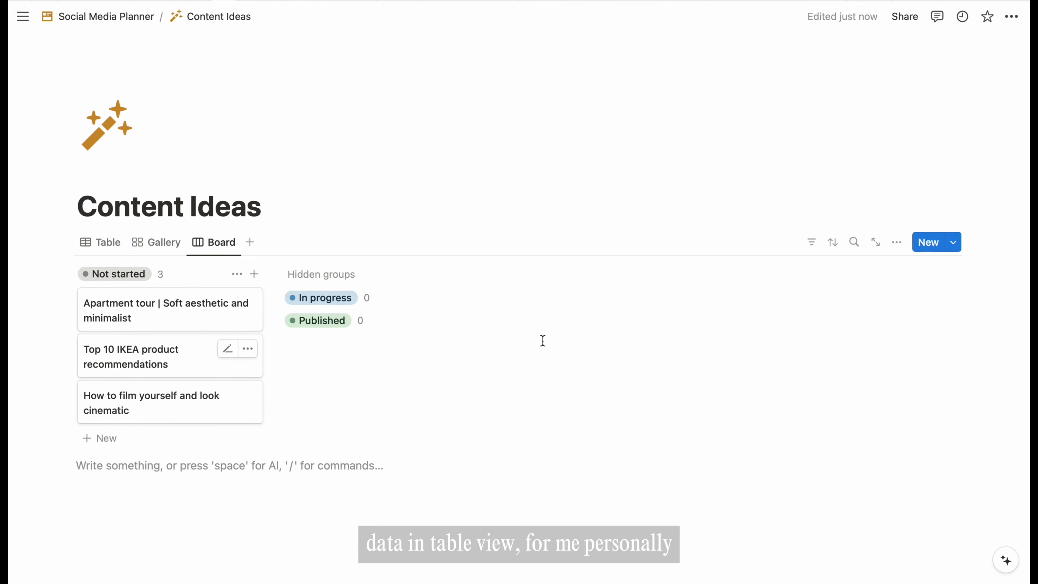
- Mark the IKEA idea In progress and the filming idea Published
left_click(168, 245)
left_click(348, 301)
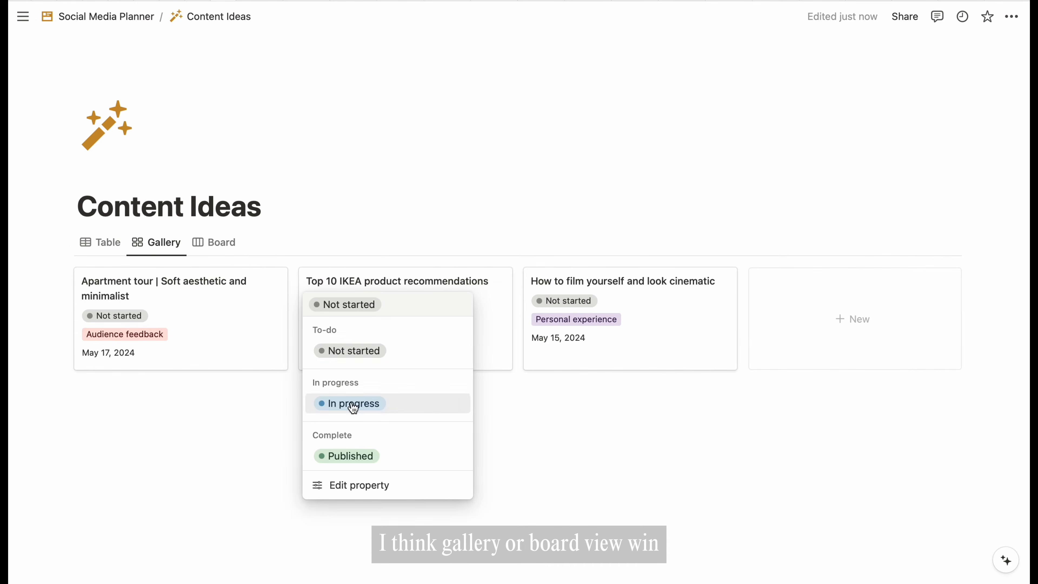
left_click(354, 404)
left_click(568, 301)
left_click(564, 456)
left_click(219, 245)
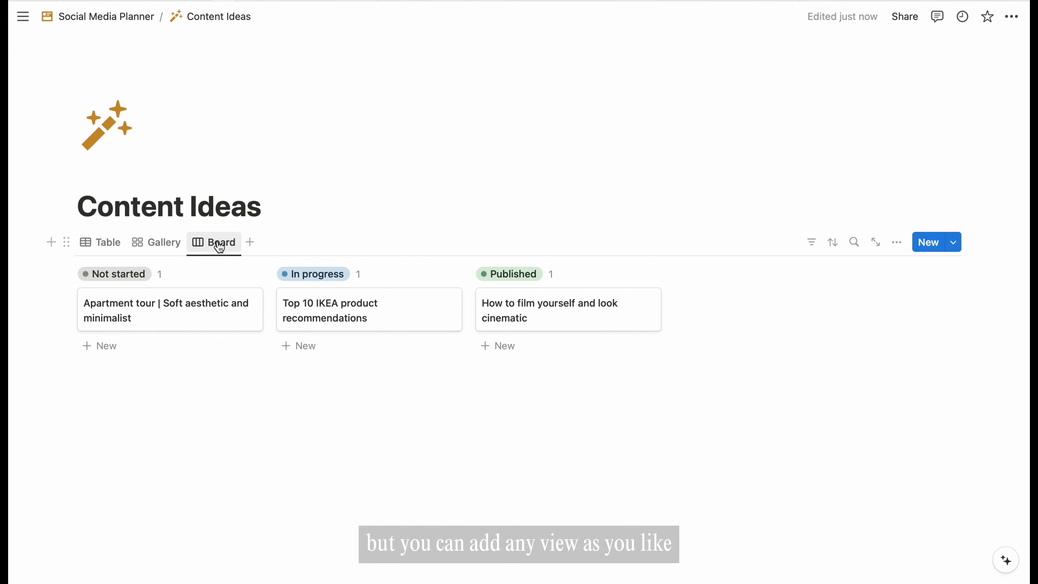
- Show Inspiration source and Date on the board cards, then return to the table view
left_click(896, 244)
left_click(974, 315)
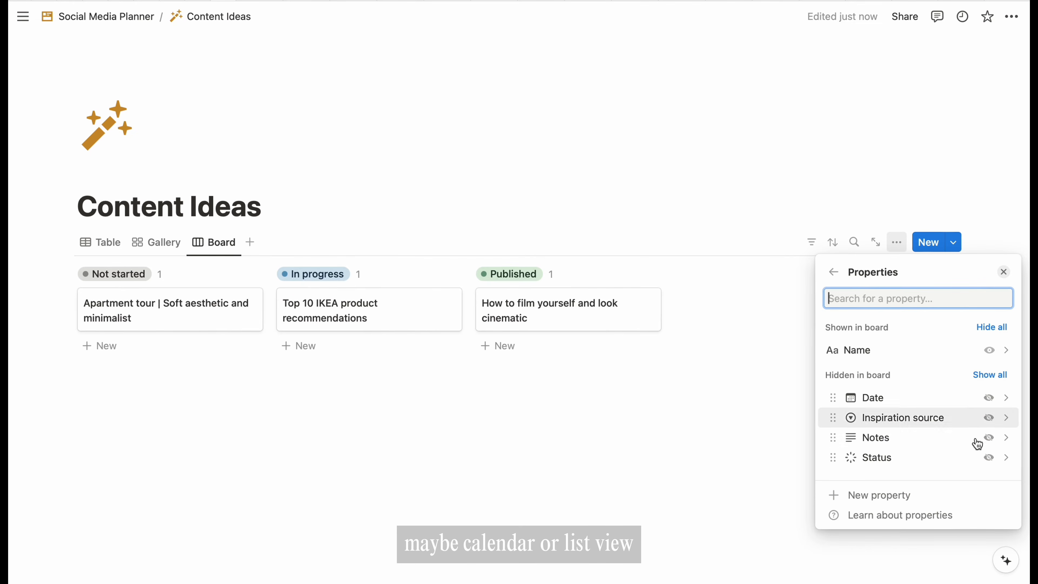
left_click(989, 458)
left_click(989, 437)
left_click(989, 437)
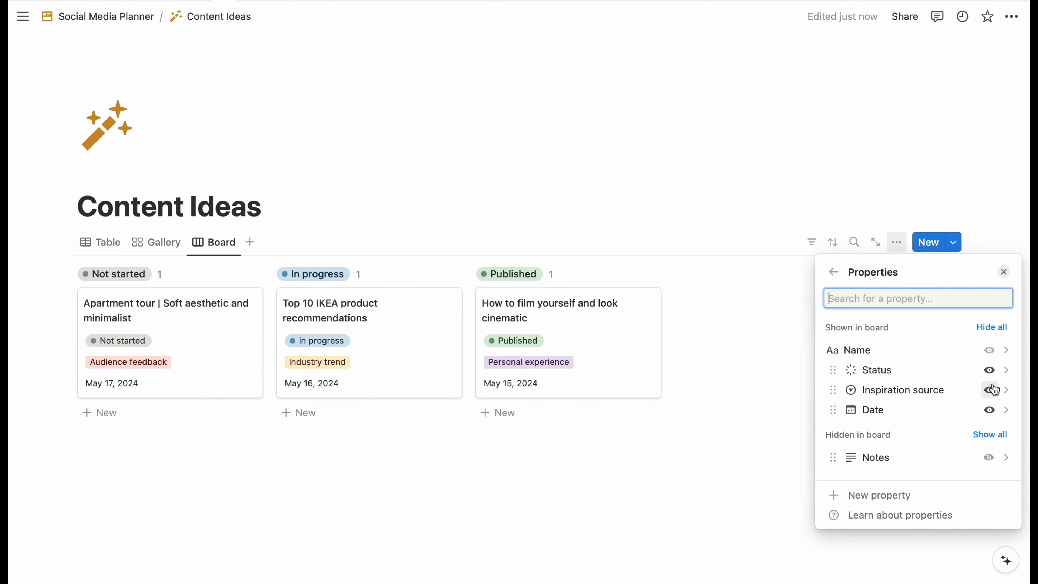
left_click(989, 370)
left_click(596, 505)
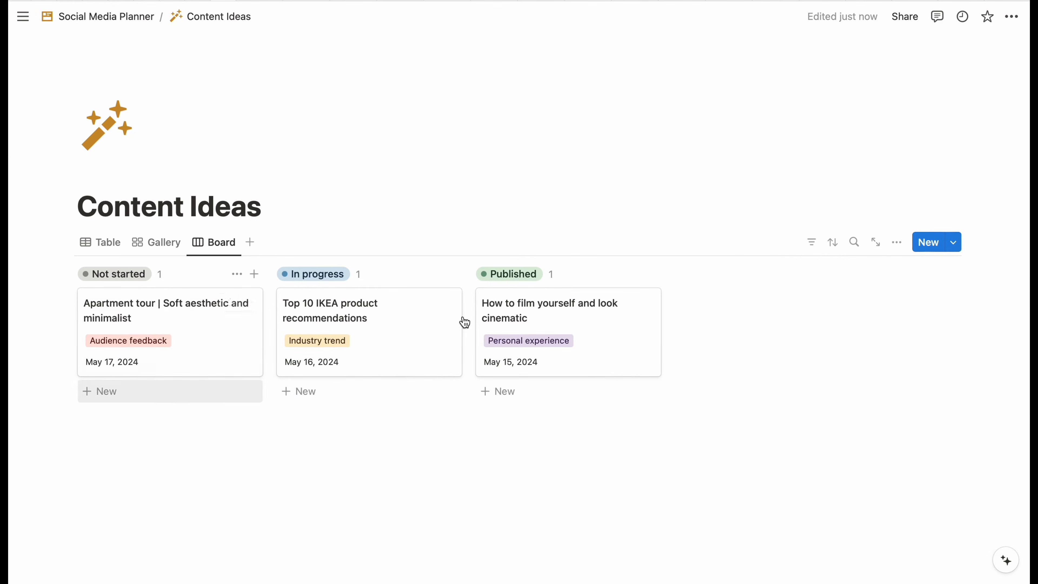
left_click(177, 247)
left_click(109, 244)
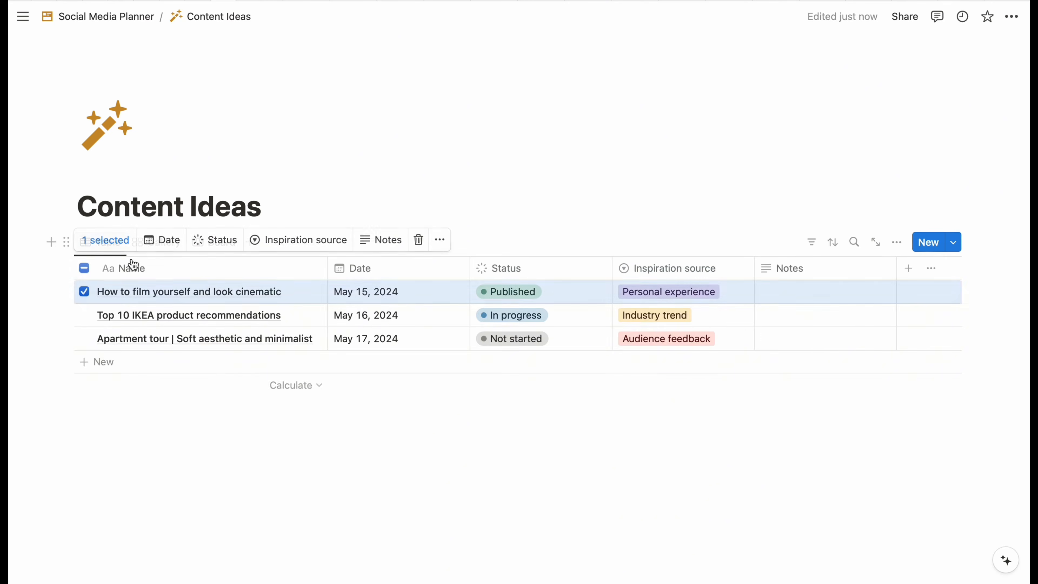
- Deselect the rows and go back to the Social Media Planner homepage
left_click(224, 471)
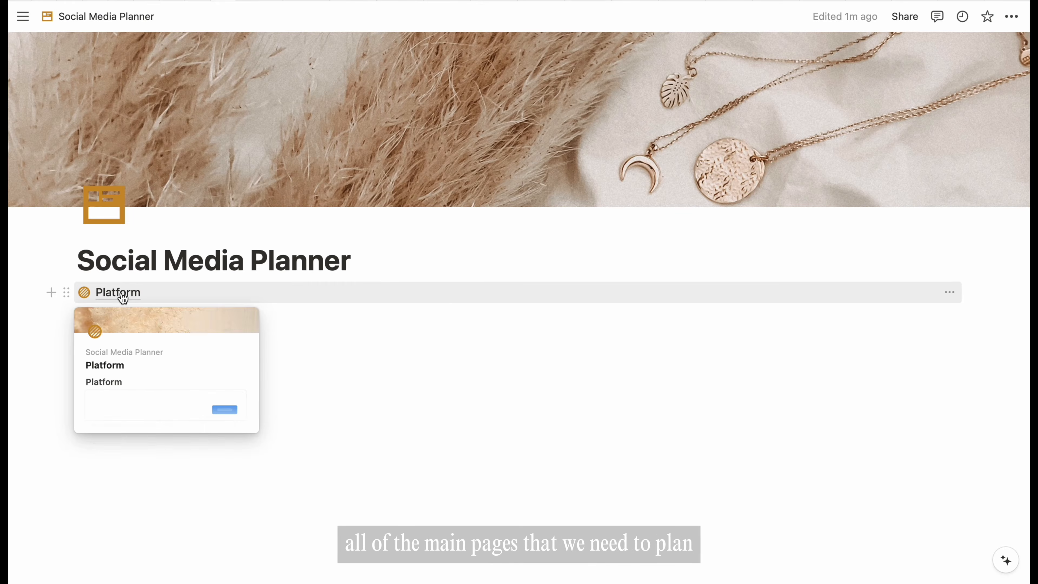
mouse_move(125, 324)
mouse_move(130, 342)
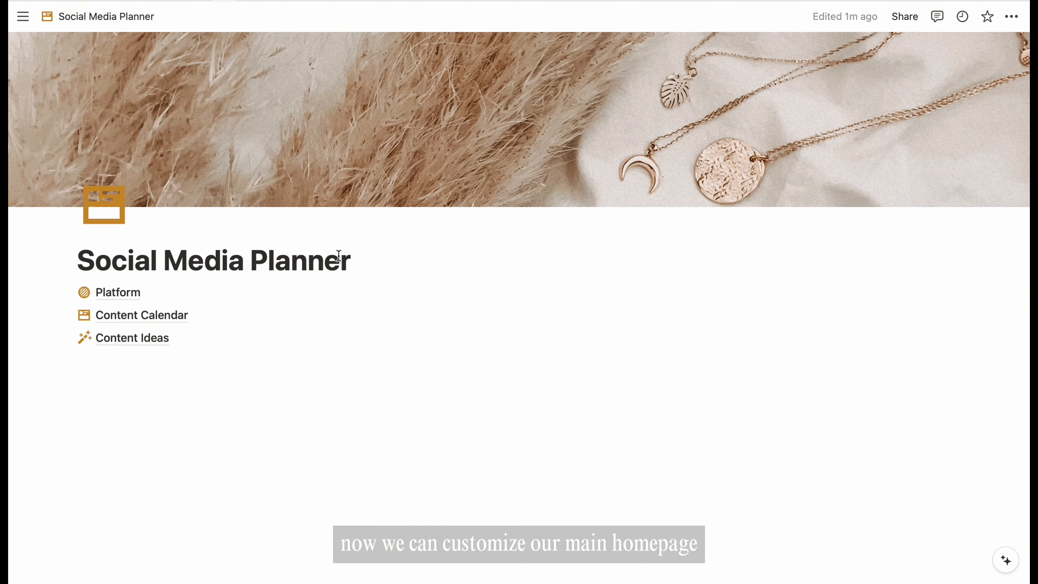
- Insert a two-column block and stack Platform, Content Calendar and Content Ideas in the left column
key("Return")
type("/2")
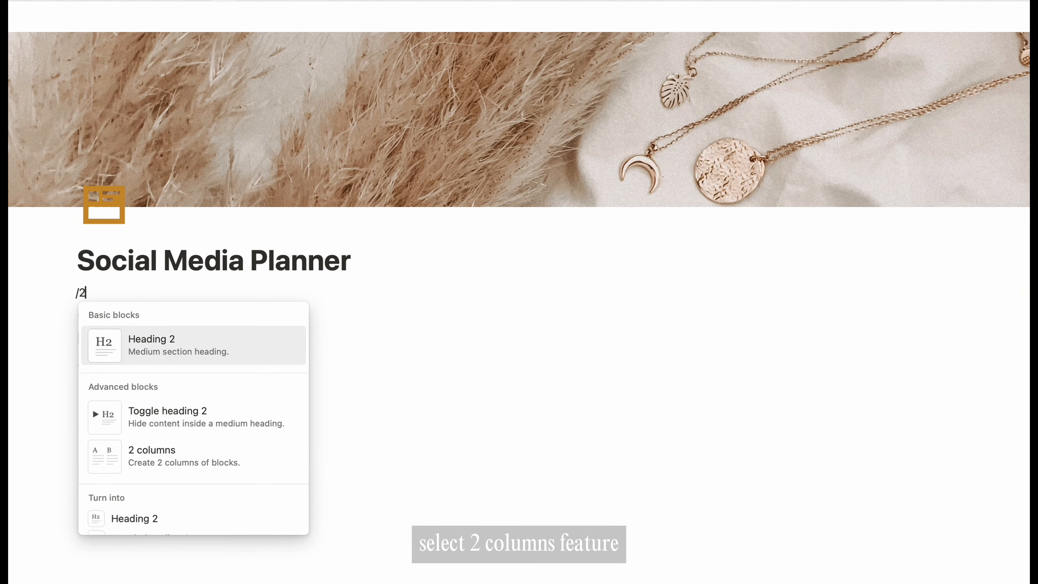
key("Down")
key("Down")
key("Return")
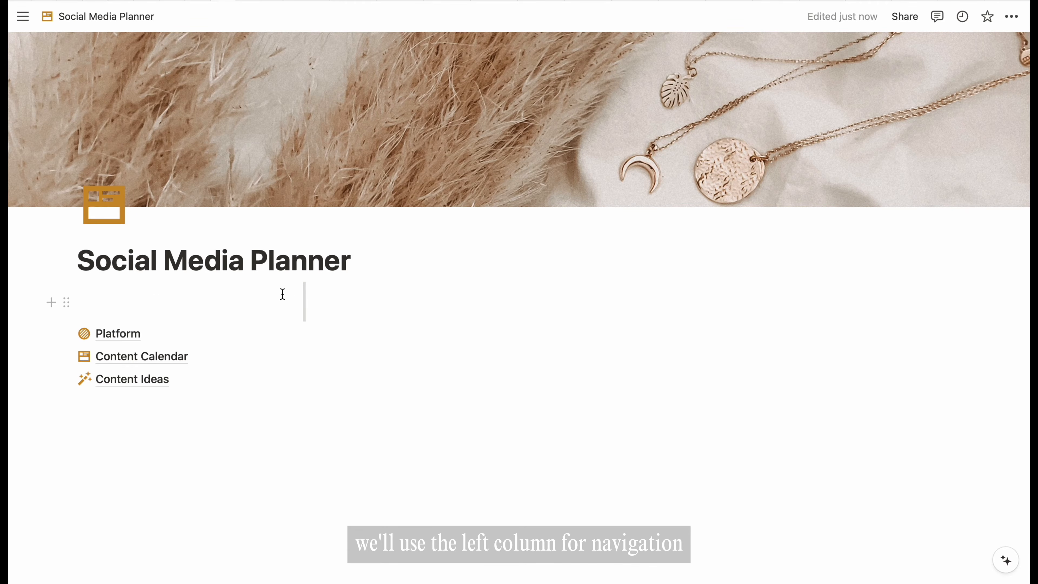
left_click_drag(67, 333, 78, 316)
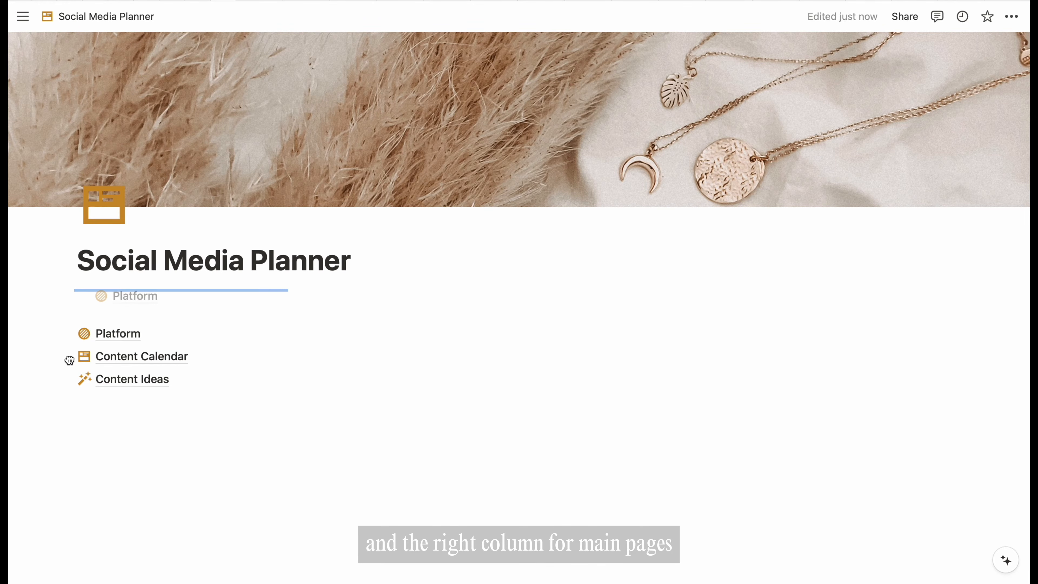
left_click_drag(69, 360, 84, 326)
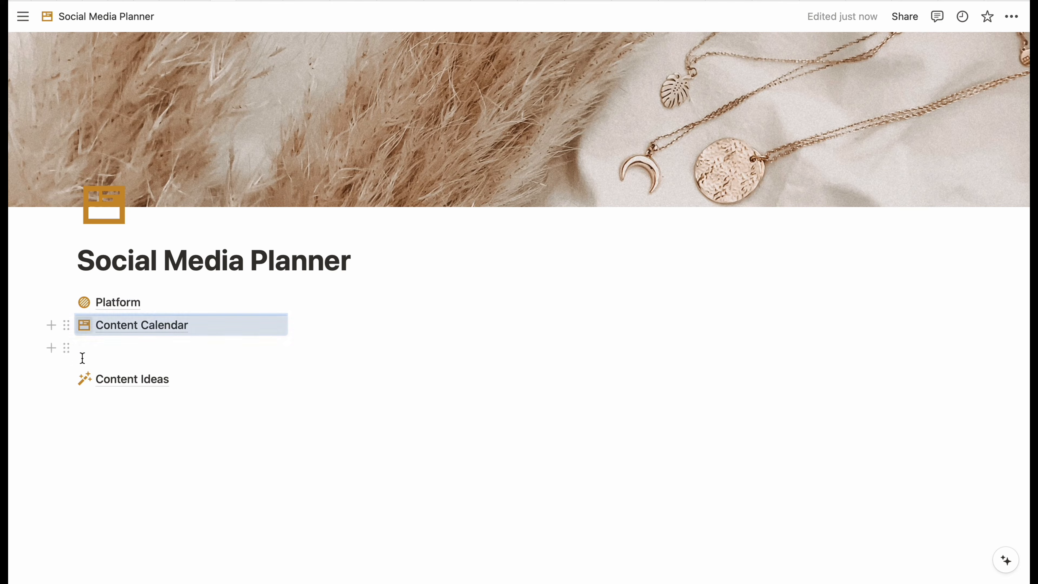
left_click_drag(67, 379, 82, 345)
left_click(377, 298)
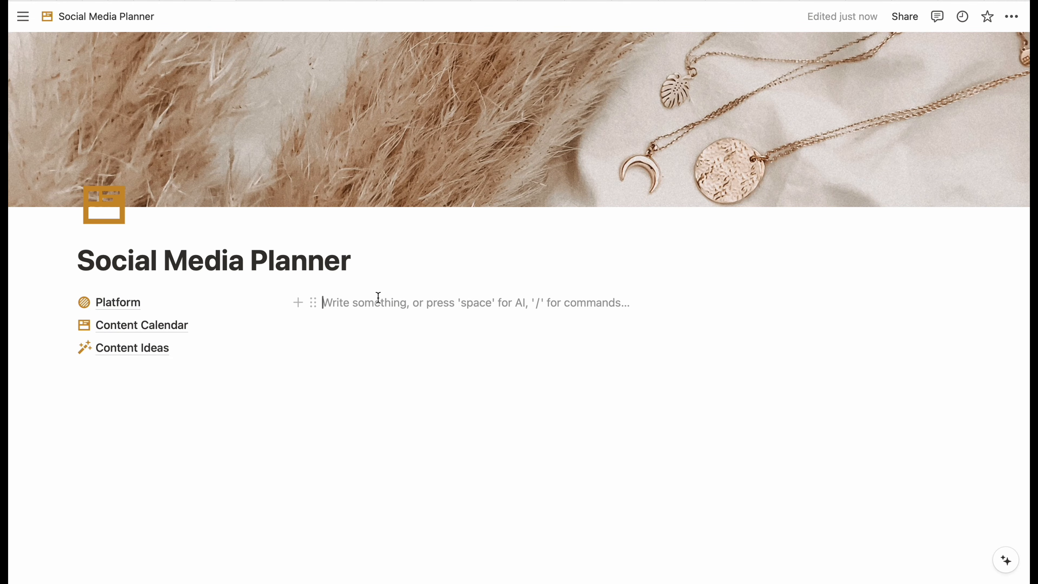
- Write Upcoming Content, Content Ideas and Platform in the right column as Heading 2 blocks
type("Upcomi")
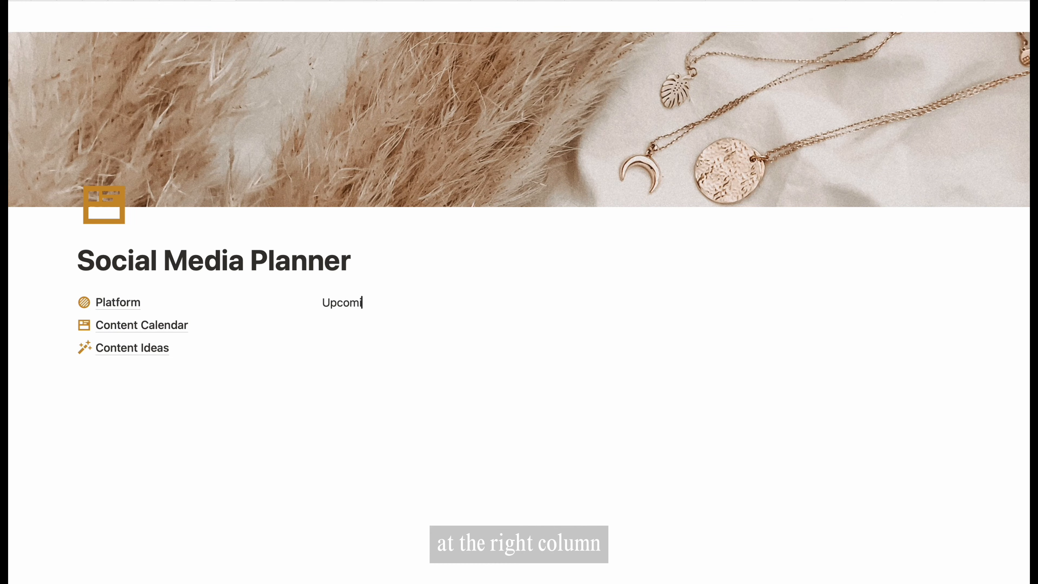
type("ng Content")
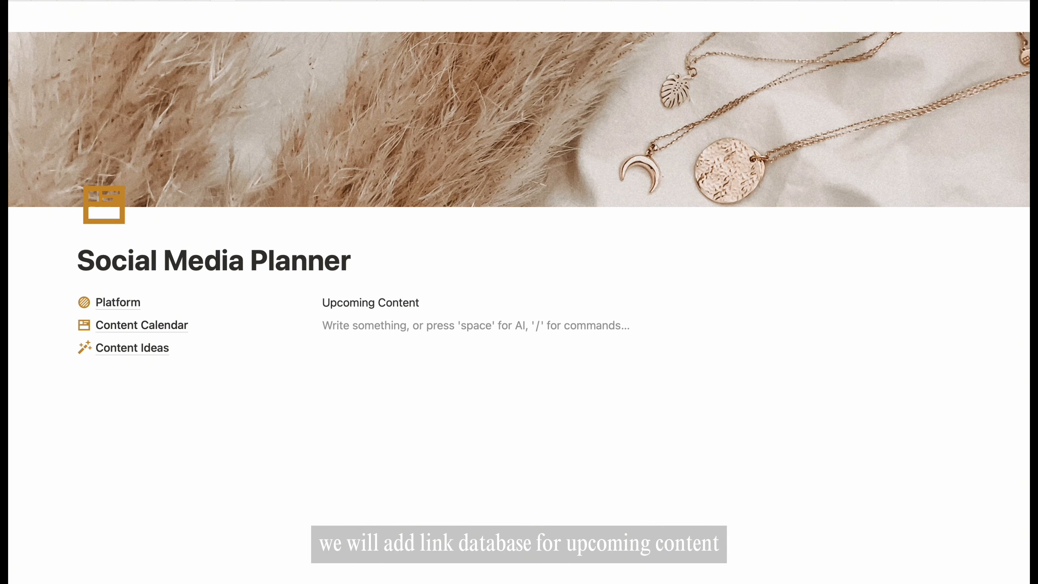
type(" Content Ideas ")
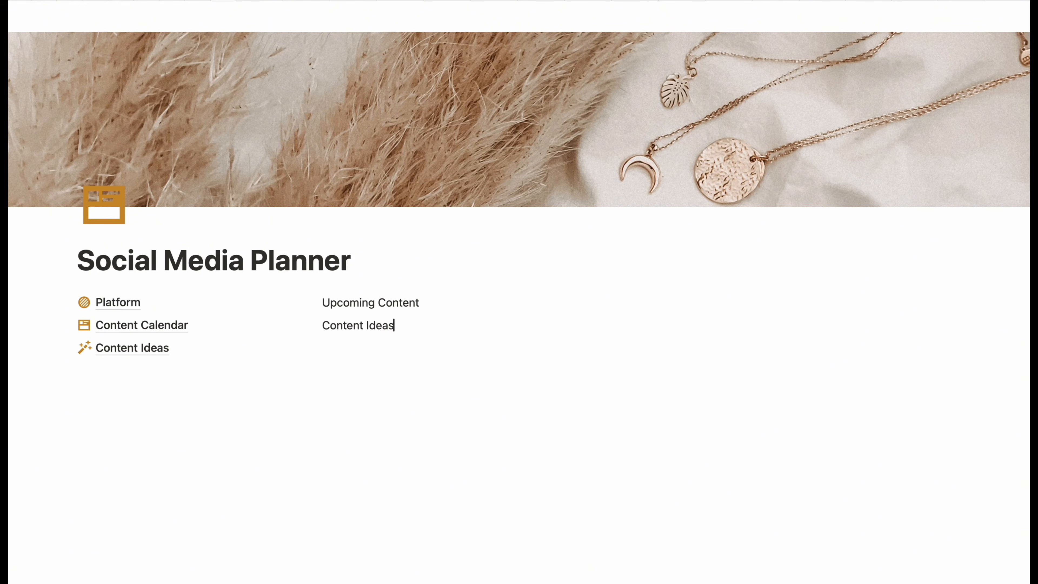
type("Platform")
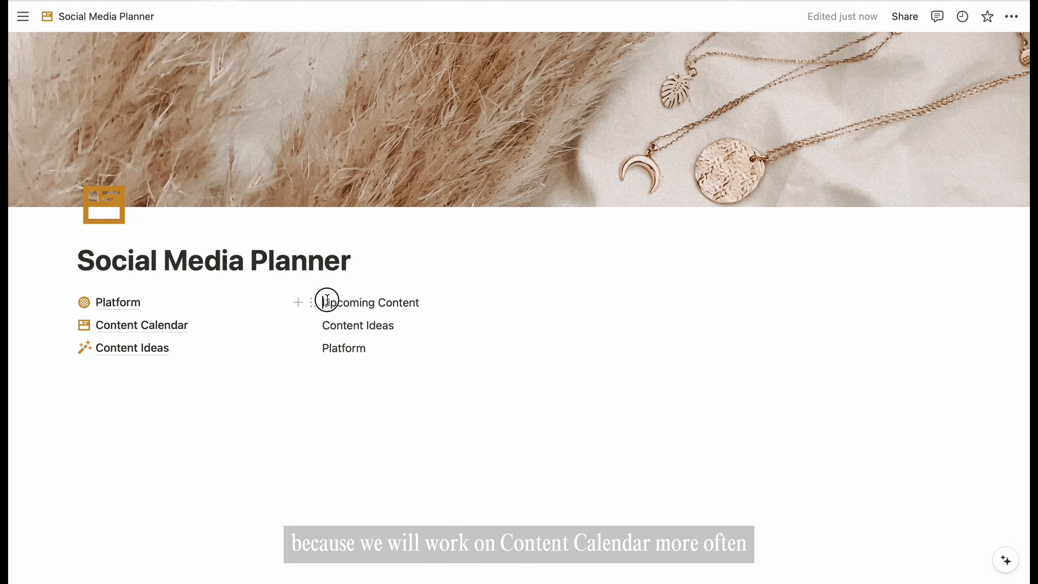
left_click_drag(326, 301, 371, 342)
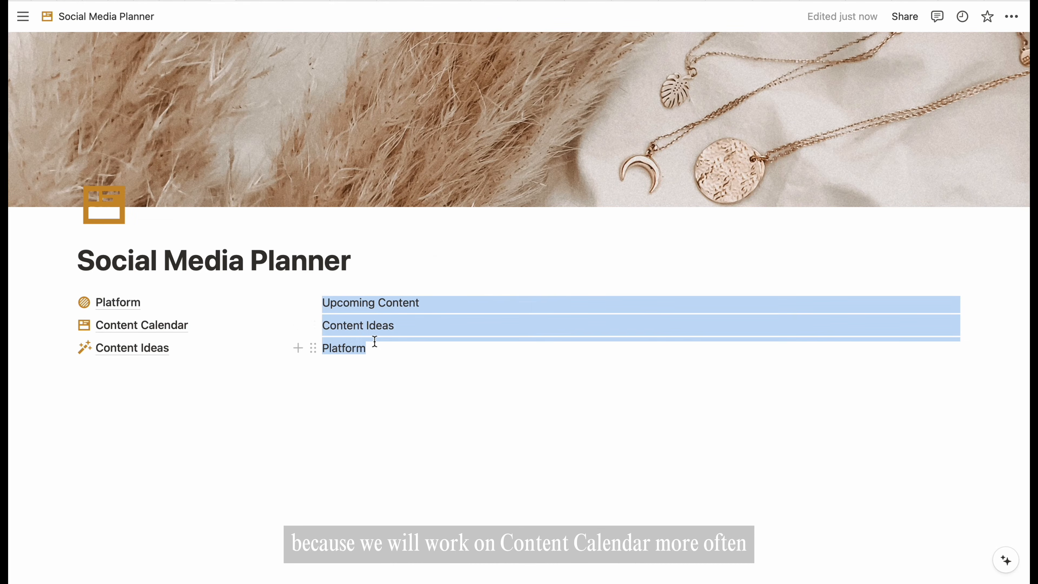
left_click(312, 302)
mouse_move(271, 281)
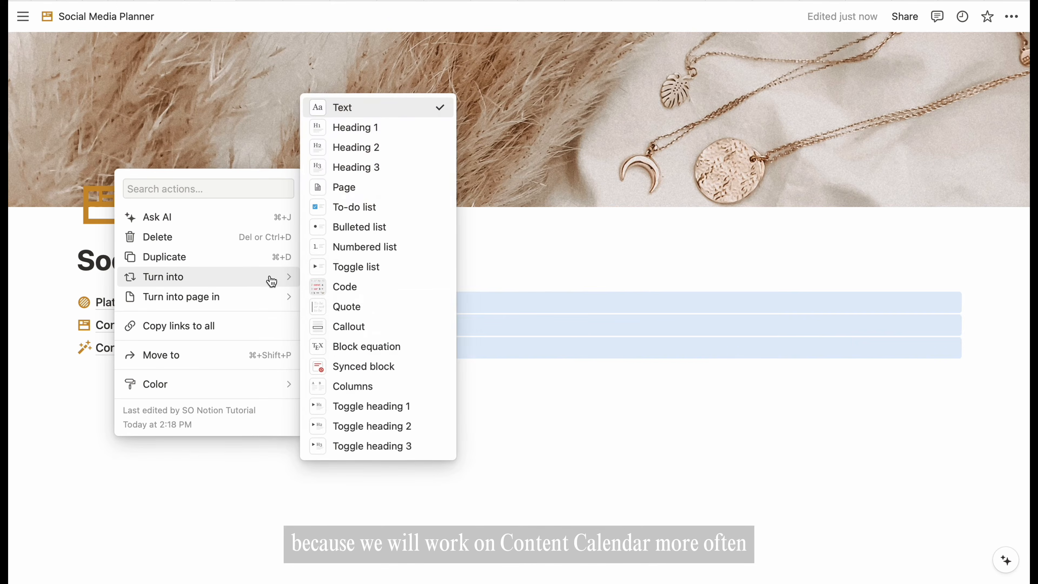
left_click(393, 150)
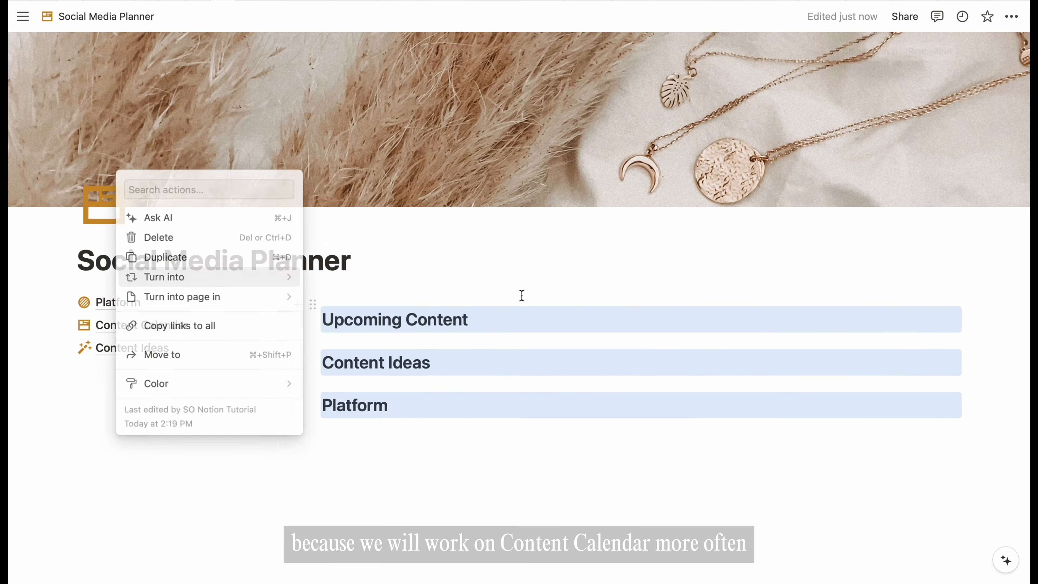
left_click(489, 284)
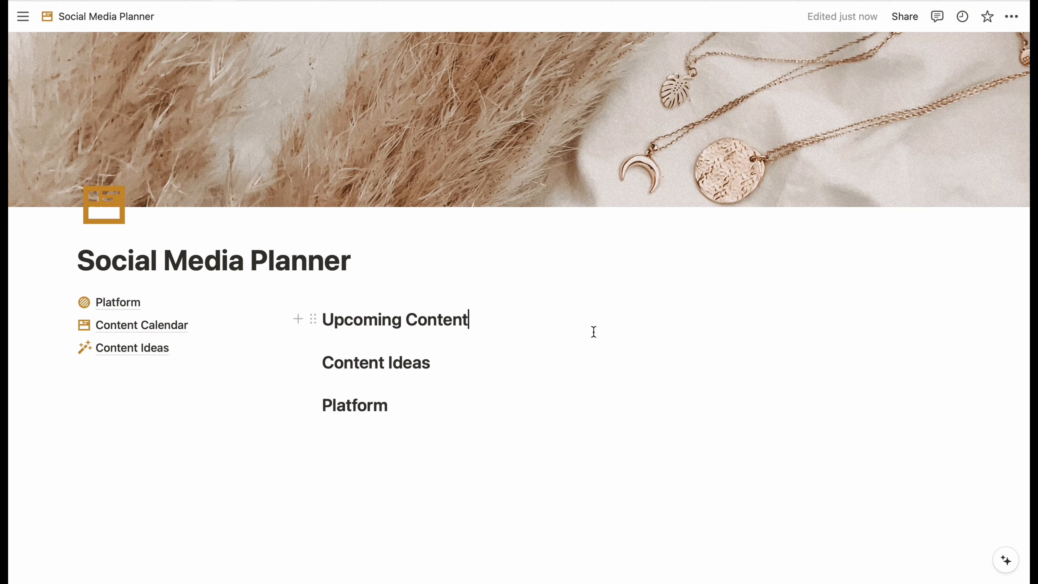
- Copy the link to the Content Calendar database
key("Return")
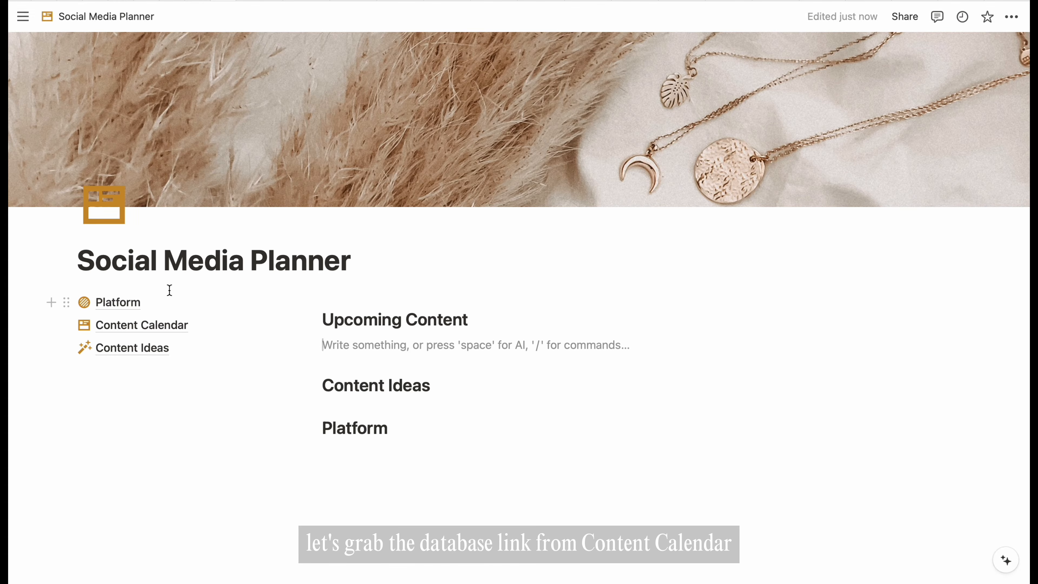
left_click(130, 325)
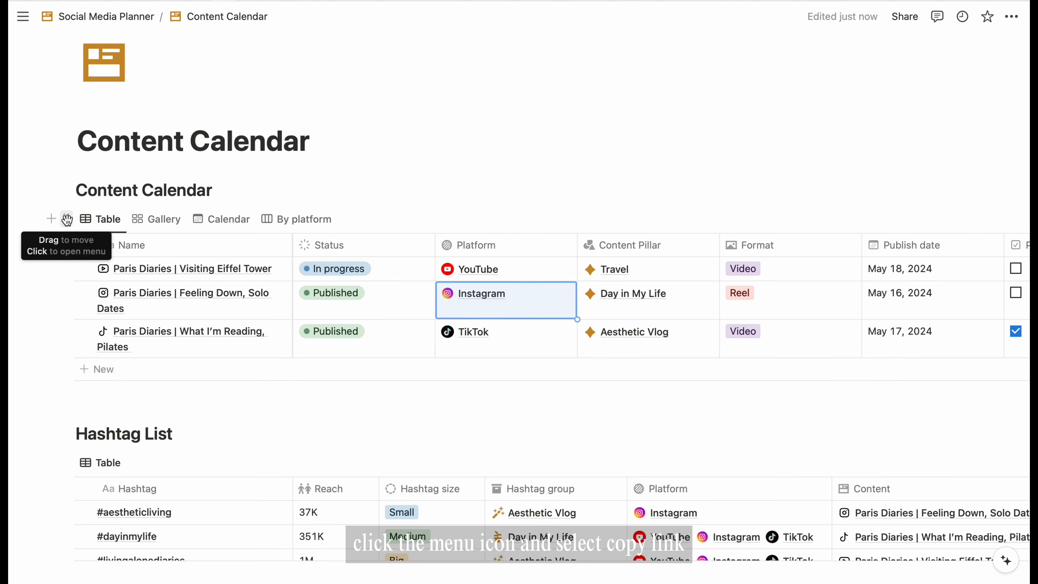
left_click(66, 218)
left_click(144, 200)
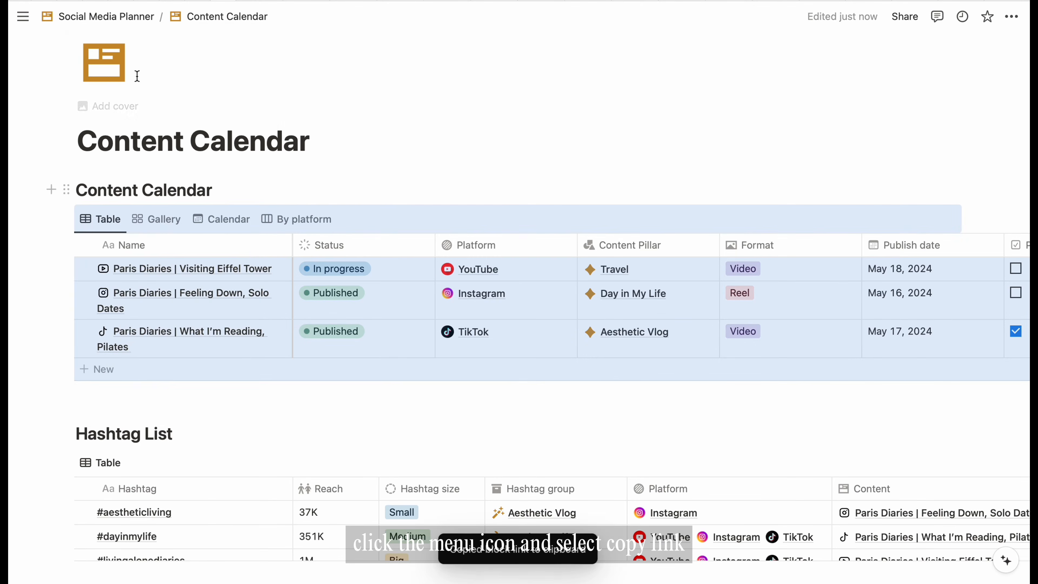
left_click(122, 22)
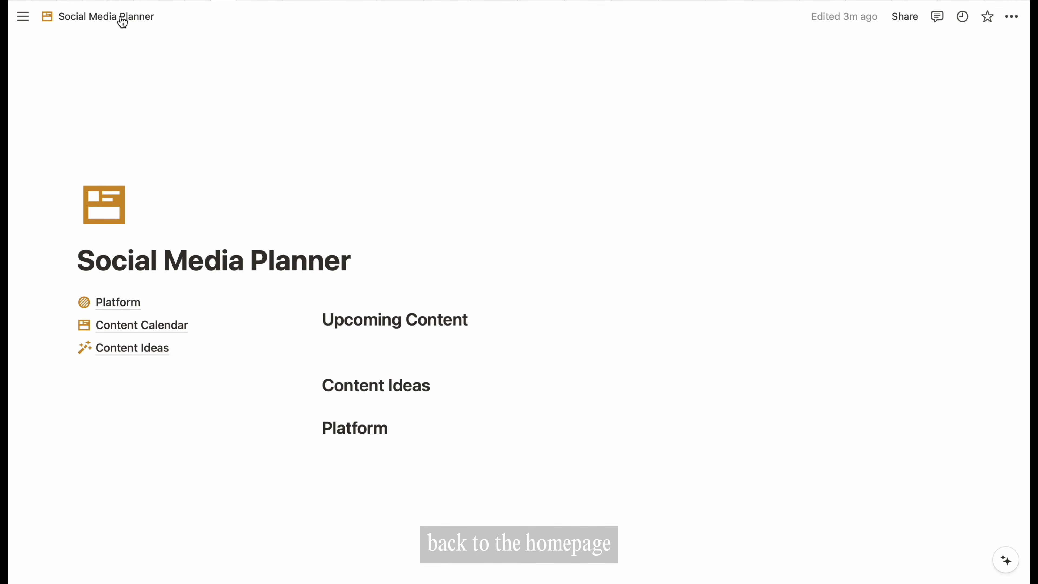
- Paste it under Upcoming Content as a linked database view displayed as a Gallery
left_click(351, 336)
key("super+v")
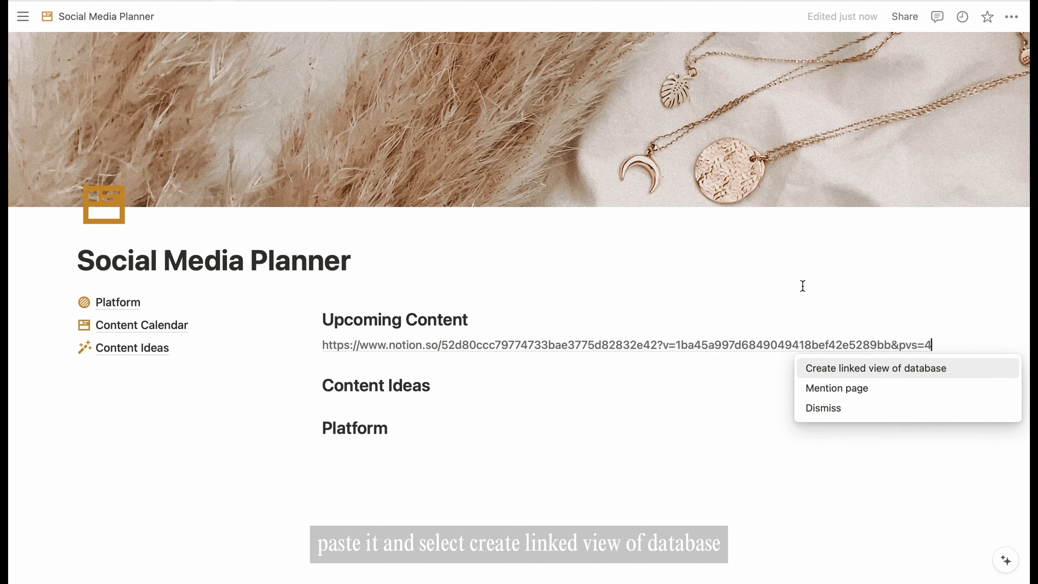
left_click(853, 370)
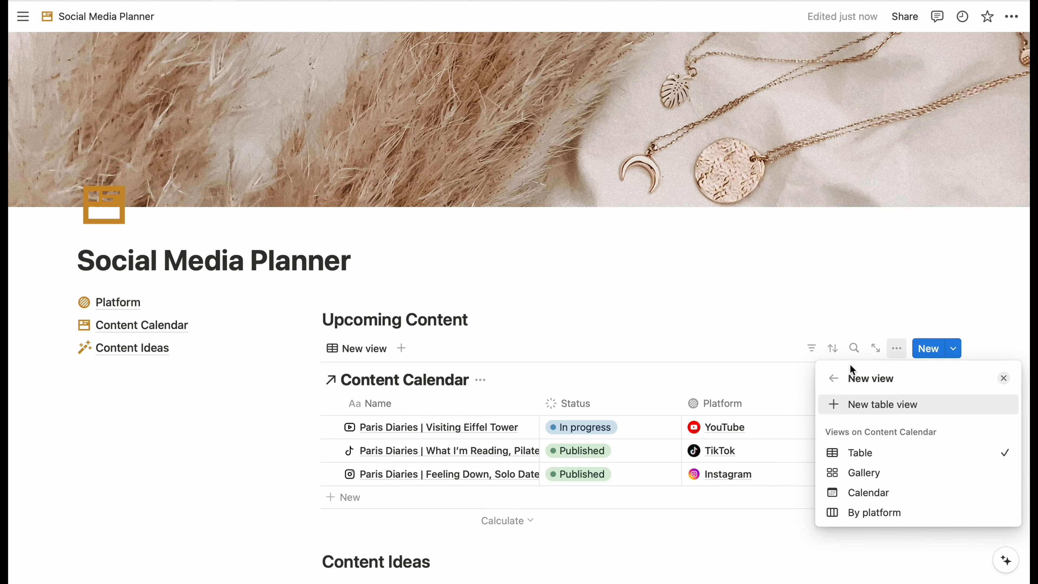
left_click(861, 455)
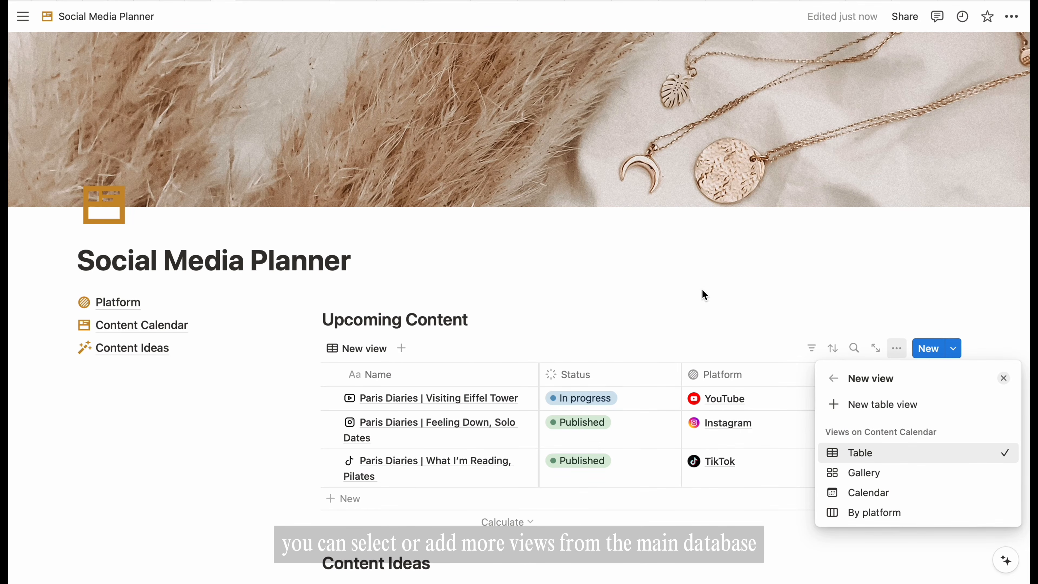
left_click(865, 474)
- Add a Calendar view of Content Calendar to Upcoming Content, then return to the Gallery tab
left_click(865, 474)
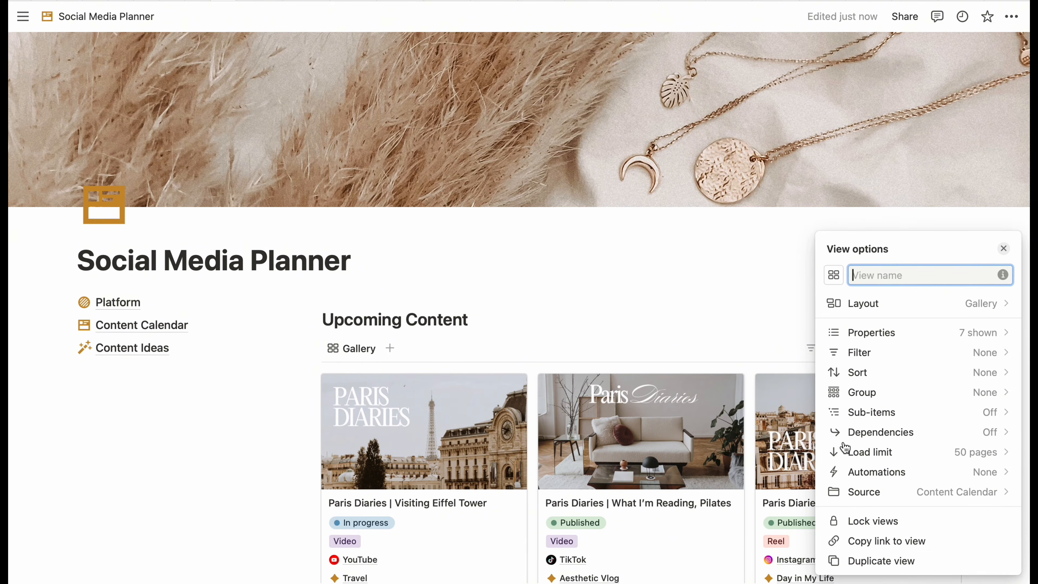
left_click(698, 268)
scroll(698, 268, "down", 5)
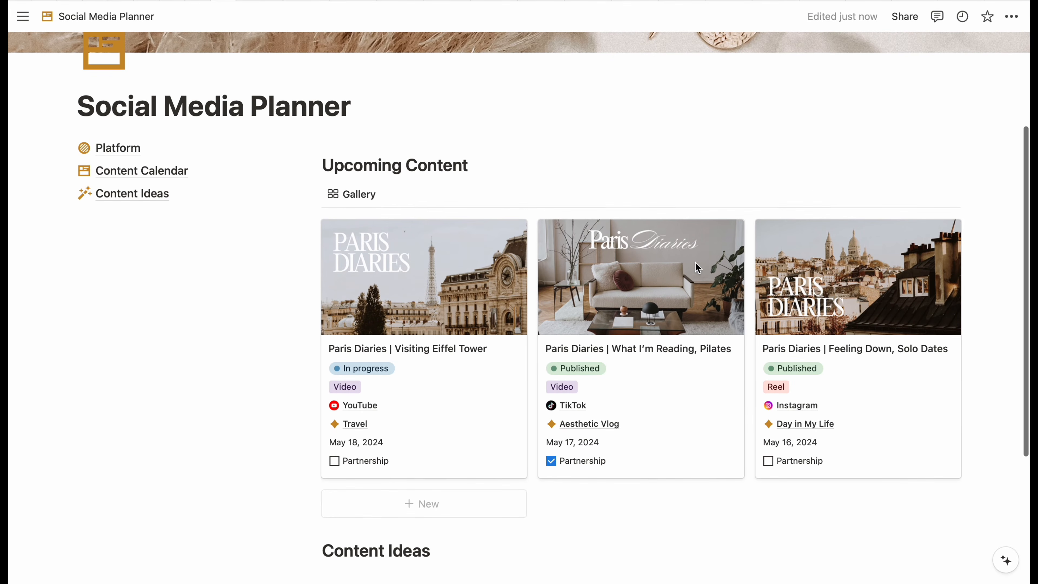
left_click(399, 199)
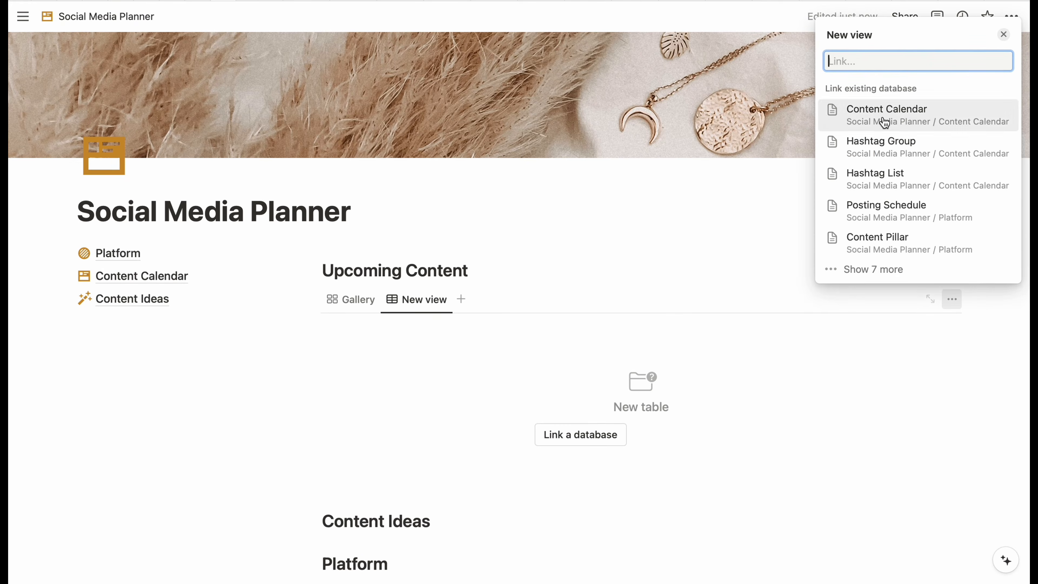
left_click(882, 119)
left_click(887, 252)
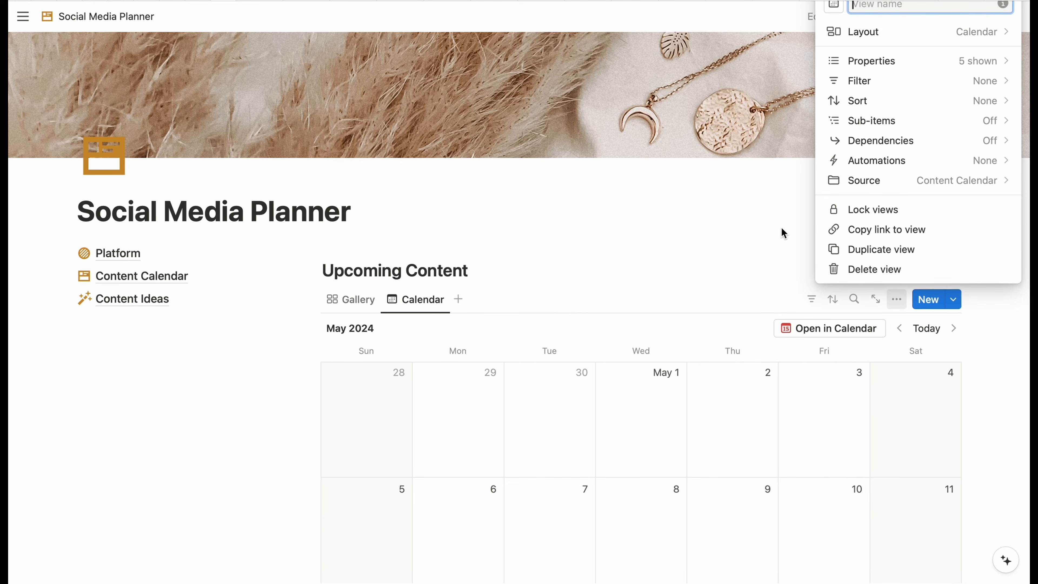
left_click(606, 232)
left_click(349, 305)
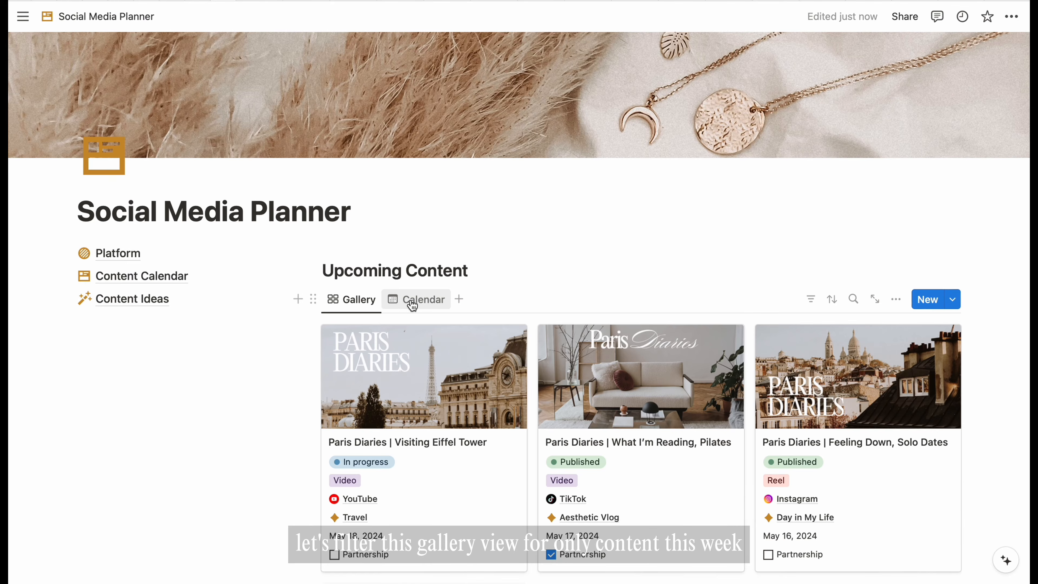
scroll(540, 260, "down", 3)
scroll(543, 266, "down", 1)
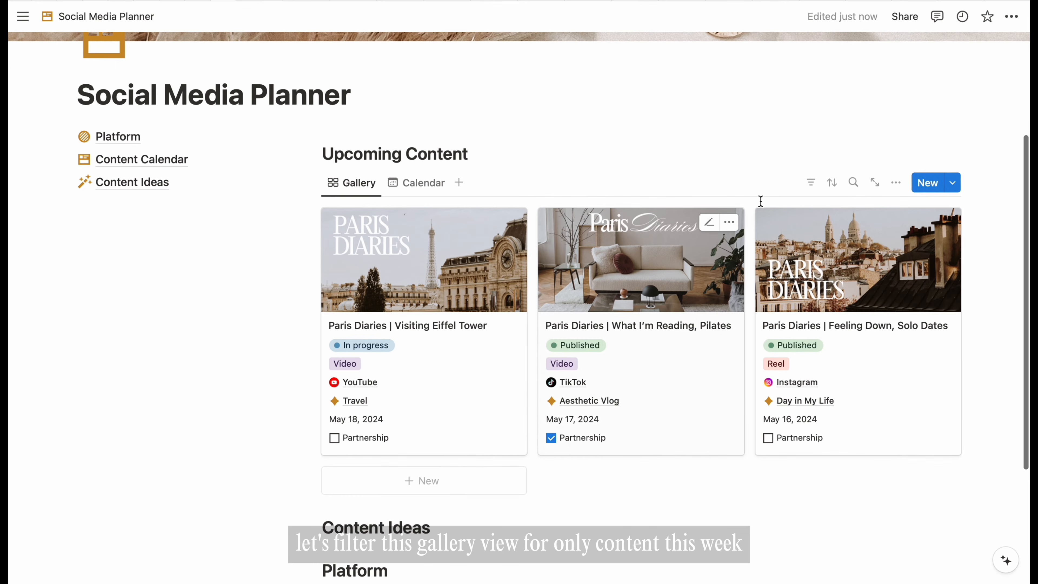
- Filter the Upcoming Content gallery to posts with Publish date This week
left_click(816, 188)
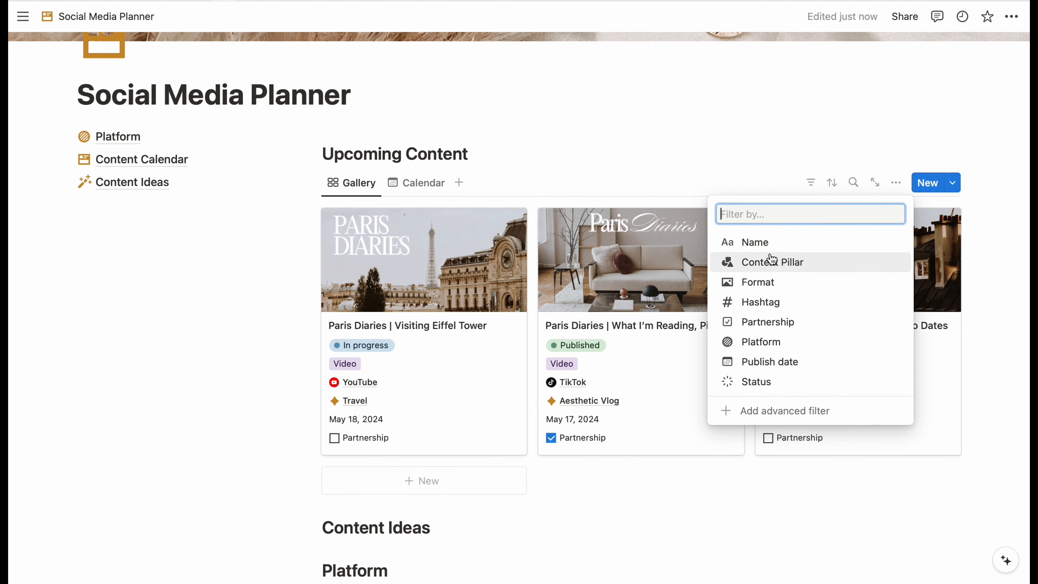
left_click(767, 363)
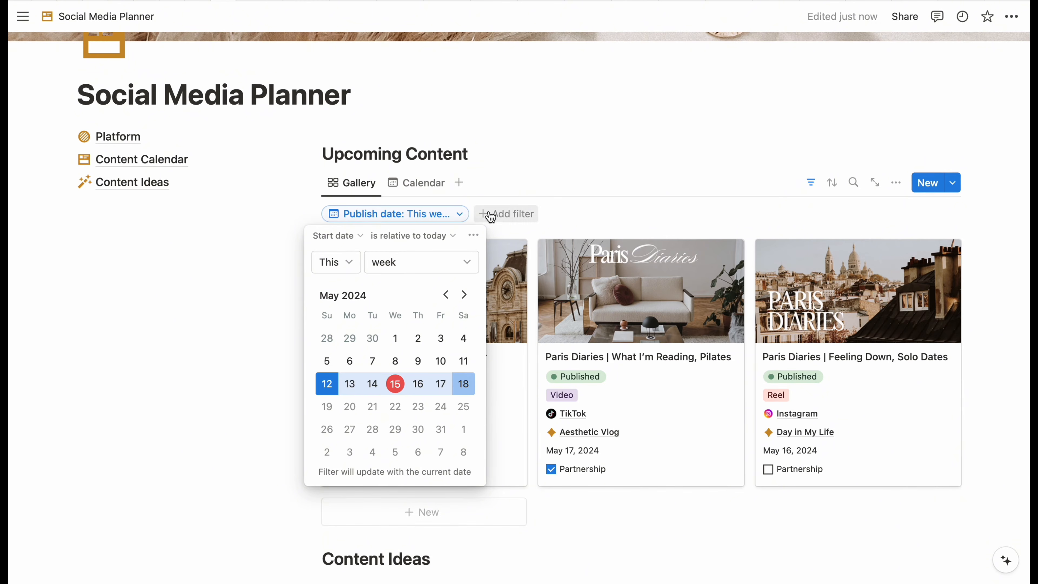
left_click(561, 177)
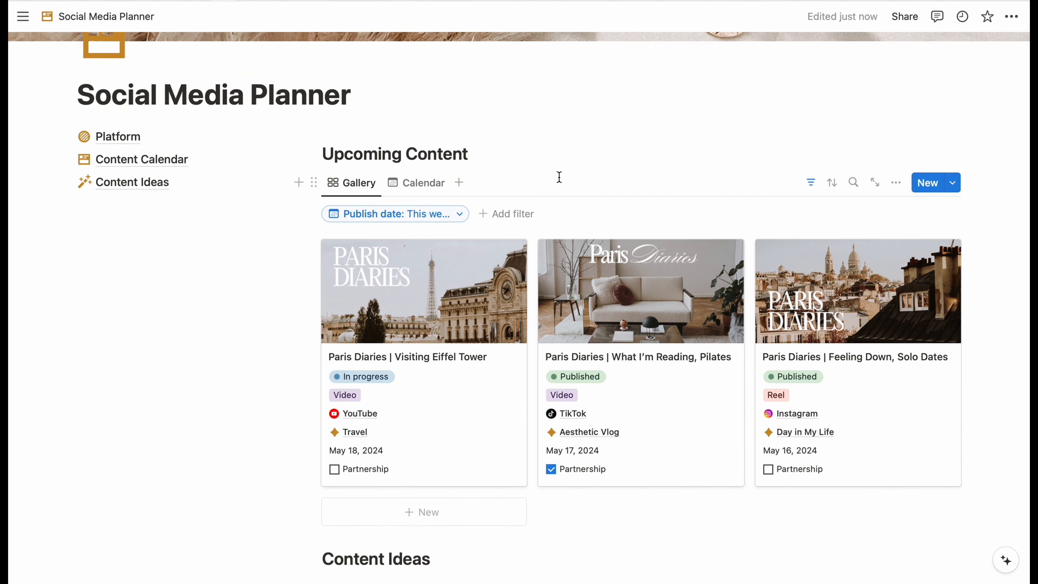
- Rename the gallery view to 'This week'
left_click(371, 193)
left_click(376, 212)
type("This")
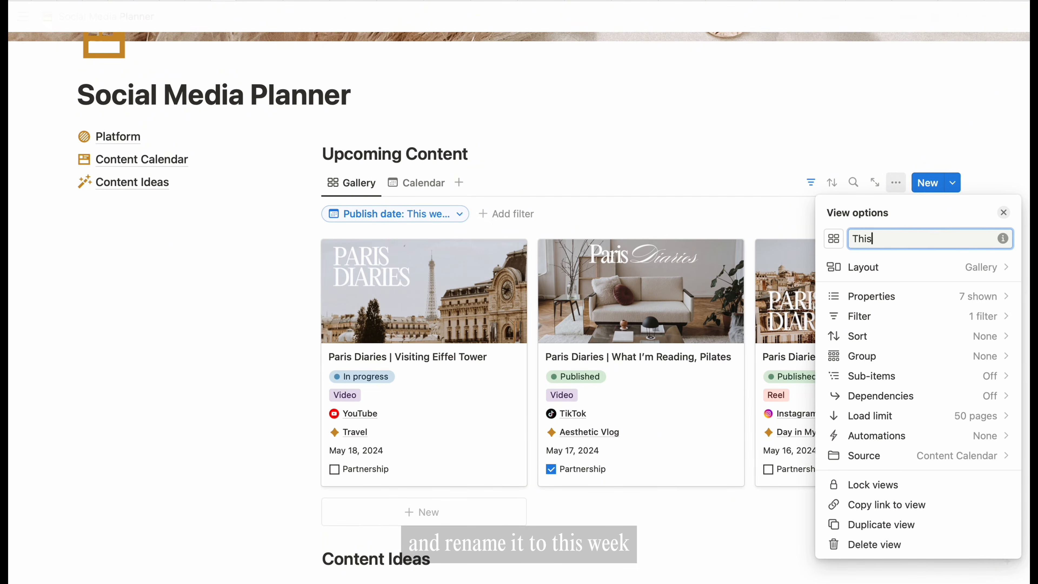
type(" week")
left_click(439, 191)
- Add the Content Calendar's existing By platform board as a third Upcoming Content view
left_click(474, 182)
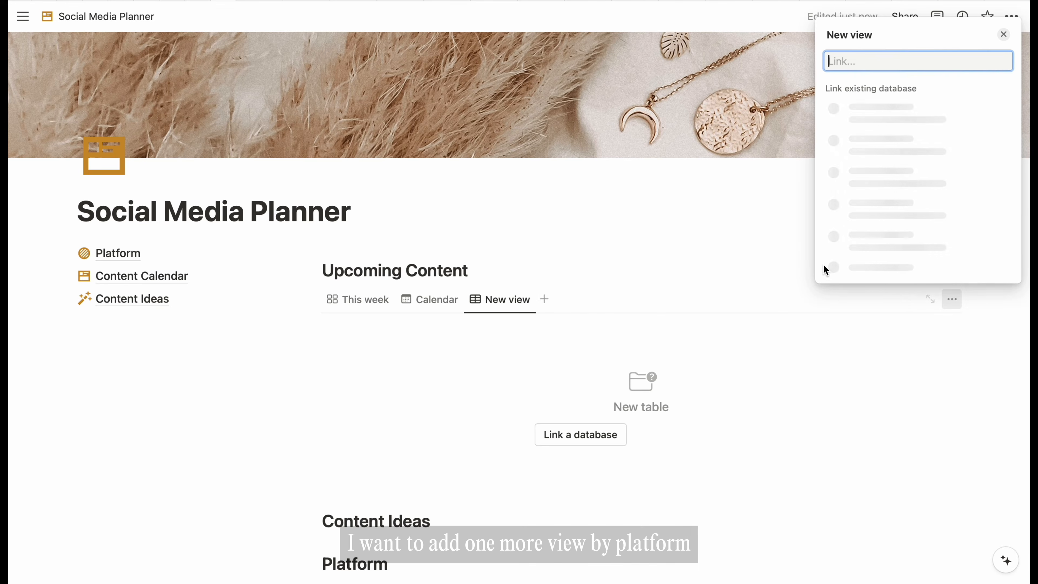
left_click(900, 128)
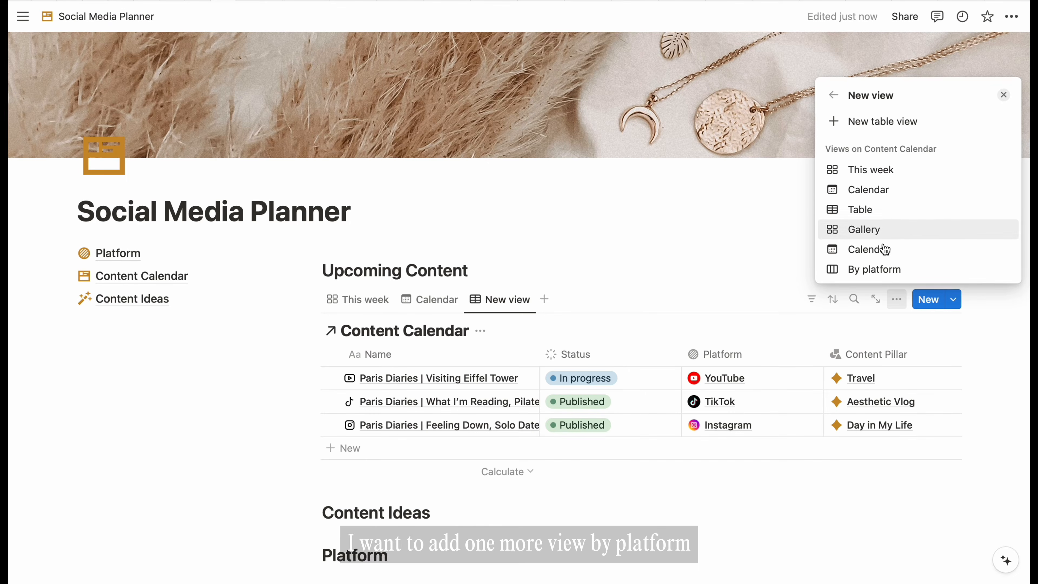
left_click(881, 270)
left_click(526, 264)
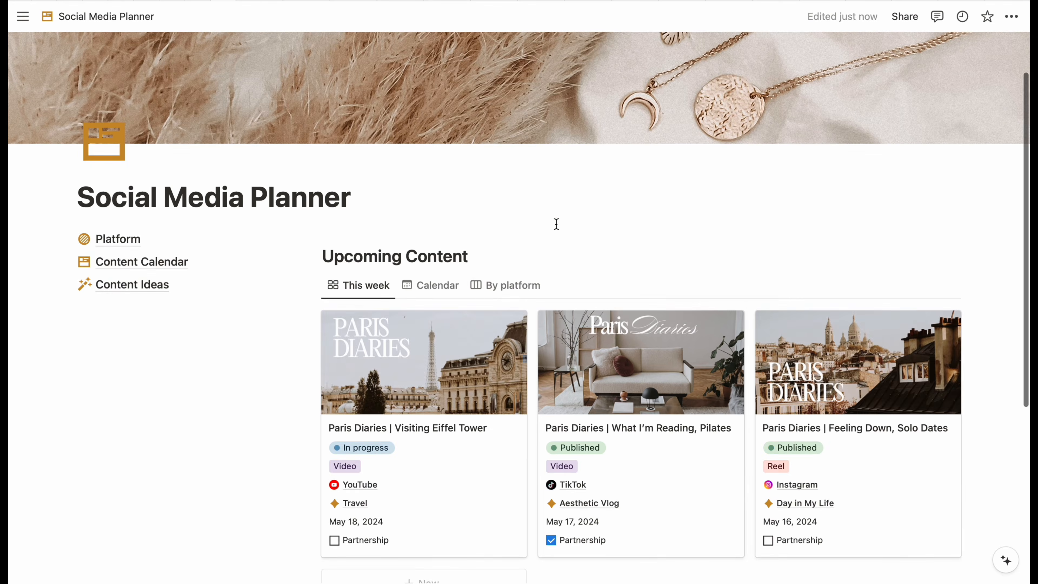
scroll(556, 225, "down", 5)
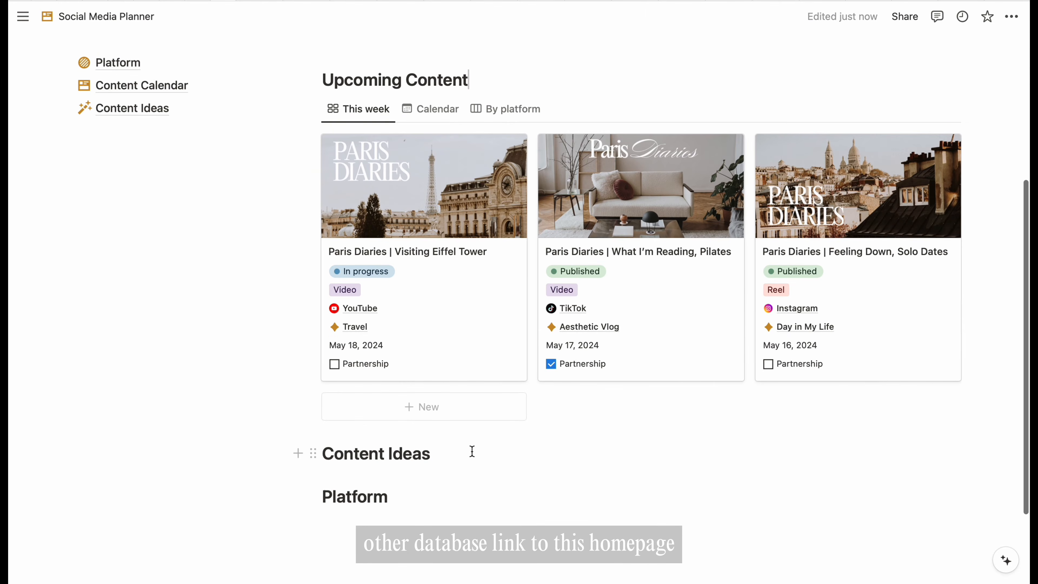
scroll(472, 451, "up", 5)
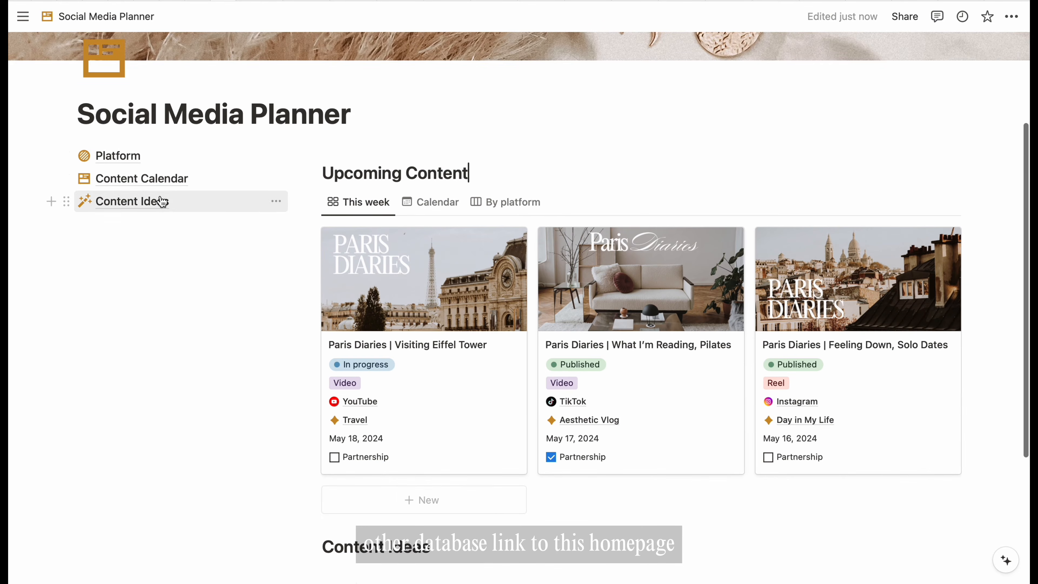
- Copy the link to the Content Ideas database
left_click(158, 203)
left_click(67, 242)
left_click(125, 215)
left_click(106, 16)
- Paste it under the Content Ideas heading as a linked database shown as a Gallery
scroll(392, 246, "down", 10)
left_click(454, 351)
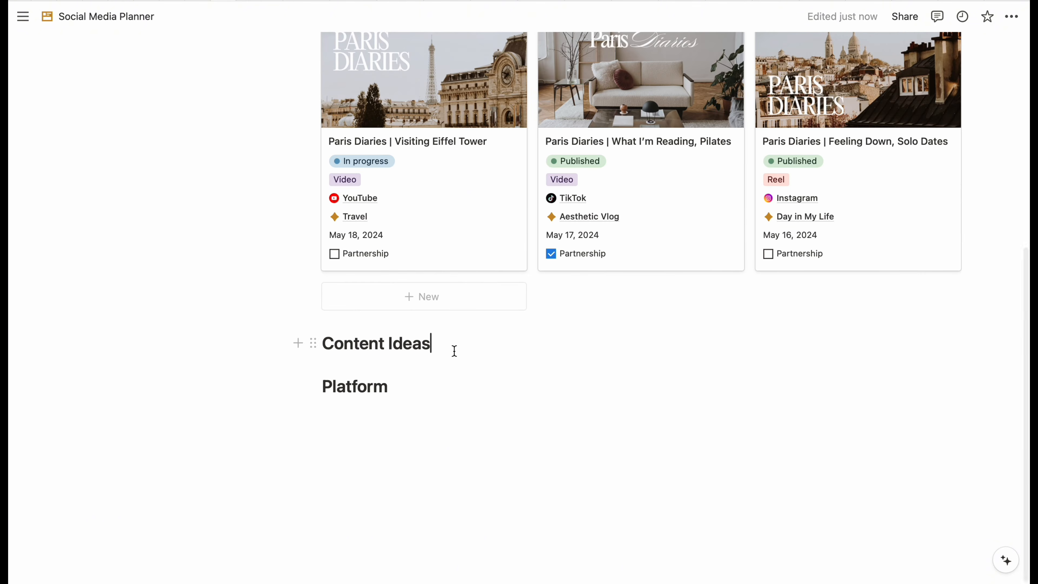
key("Return")
left_click(878, 392)
left_click(862, 476)
left_click(639, 321)
left_click(394, 372)
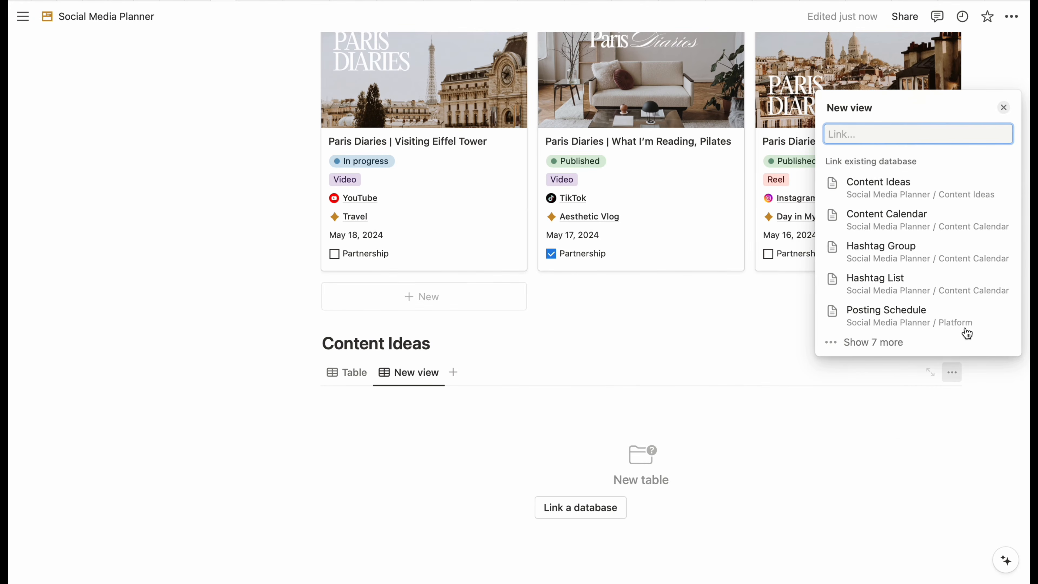
left_click(878, 187)
left_click(863, 322)
scroll(482, 361, "down", 2)
scroll(482, 361, "up", 10)
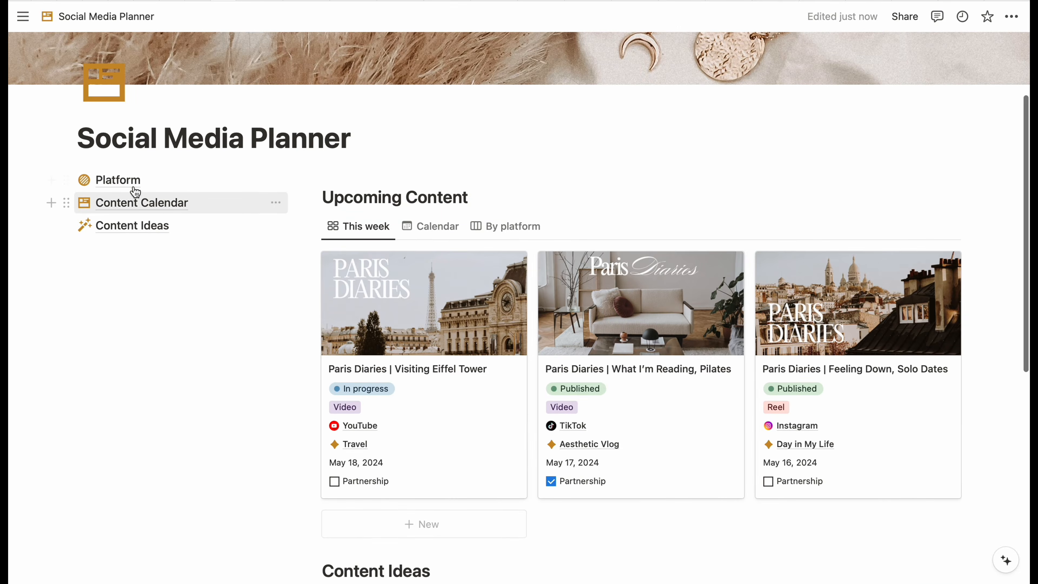
- Copy the link to the Platform database
left_click(118, 179)
scroll(768, 376, "down", 8)
scroll(660, 457, "up", 5)
left_click(65, 221)
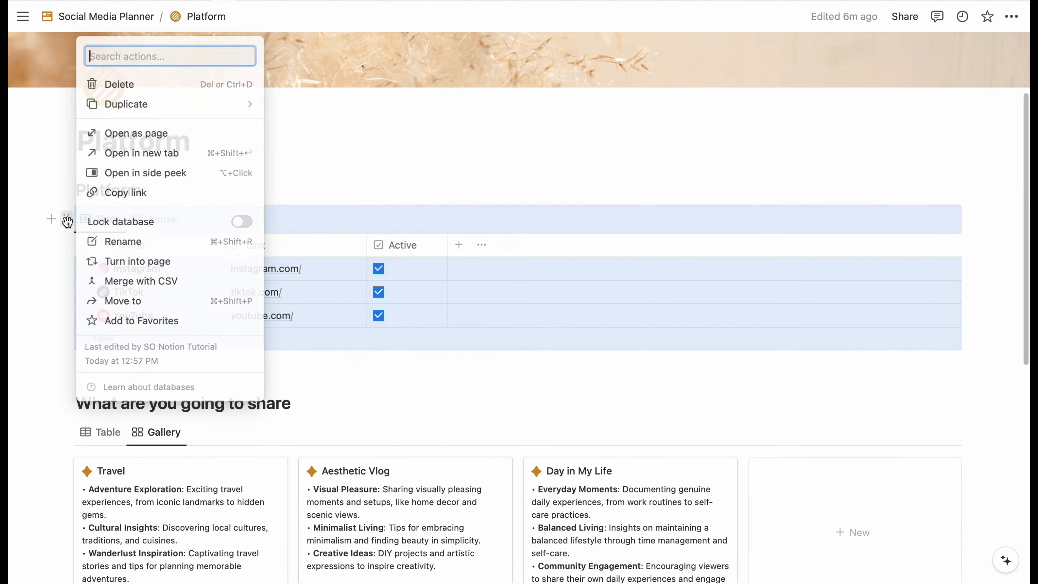
left_click(113, 190)
left_click(130, 14)
- Paste it under the Platform heading as a linked database using its Active view
scroll(670, 350, "down", 15)
left_click(491, 387)
key("Return")
key("super+v")
key("Return")
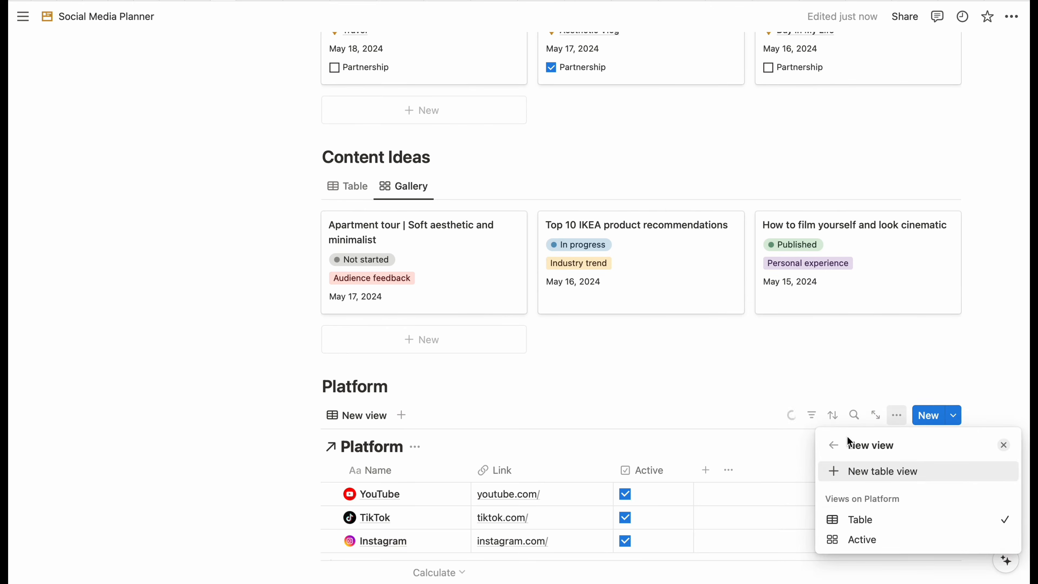
left_click(862, 540)
scroll(758, 519, "down", 1)
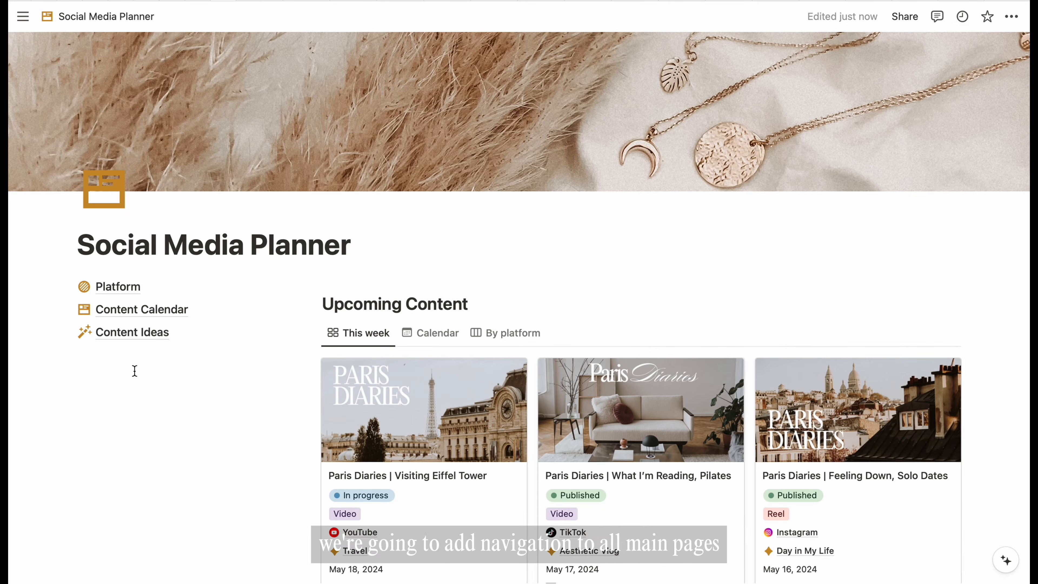
- Move an empty block above the Platform link and make it a Heading 2 for Navigation
left_click_drag(67, 357, 77, 282)
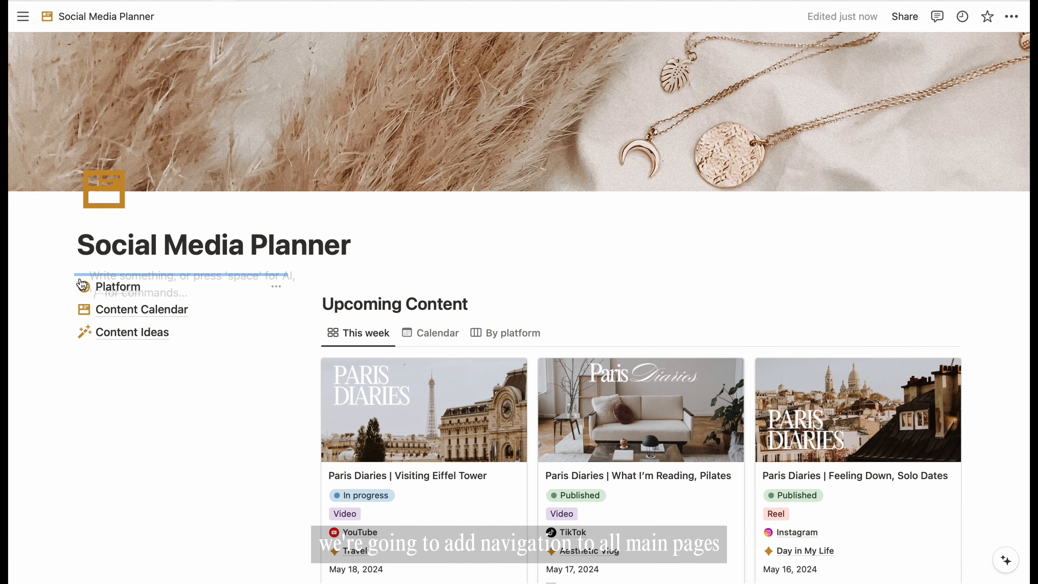
type("/head")
key("Down")
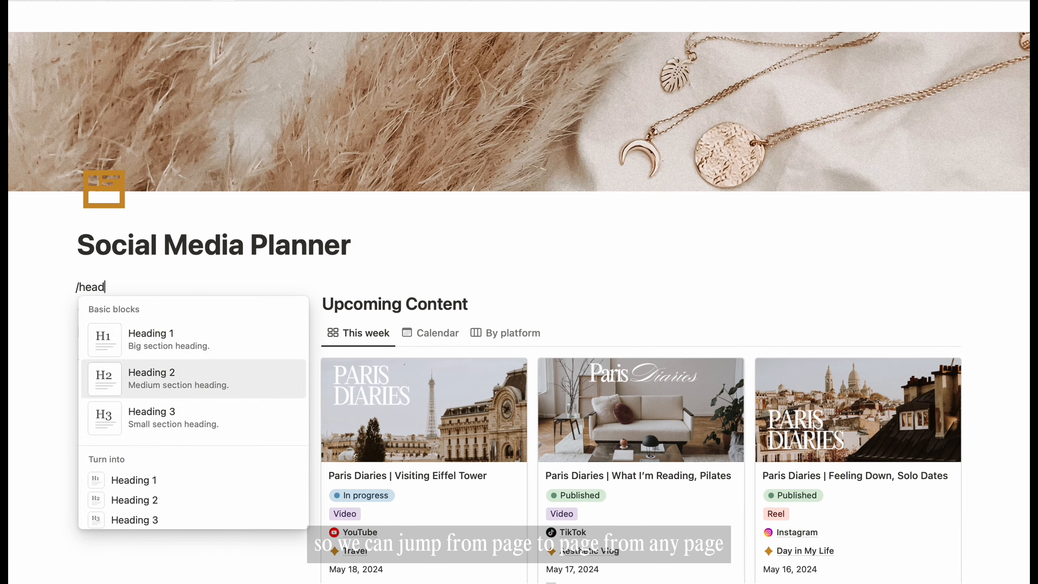
key("Return")
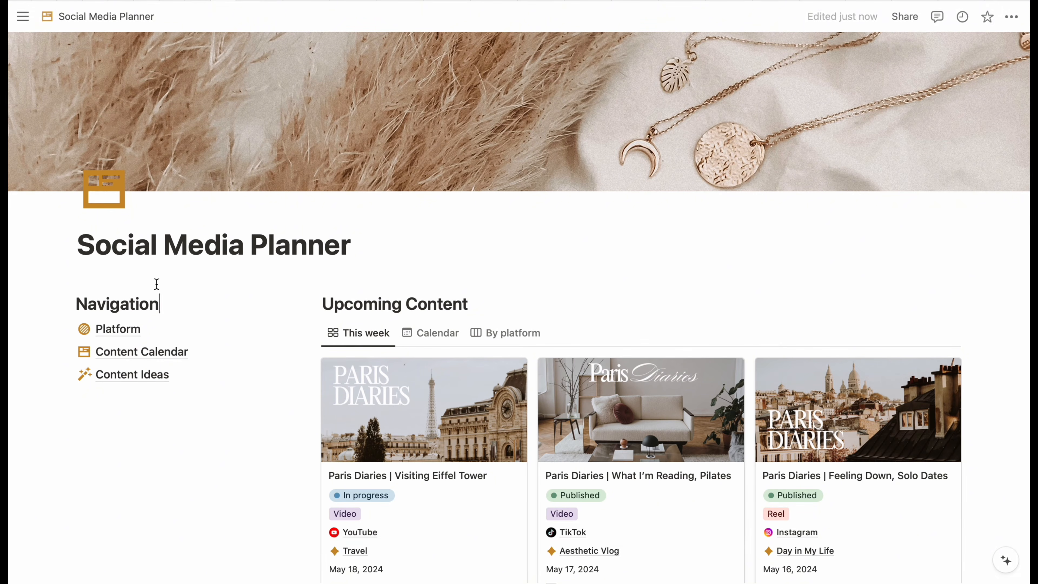
- Insert an empty toggle list block below the Content Ideas link
left_click(240, 392)
scroll(240, 392, "down", 1)
type("/tog")
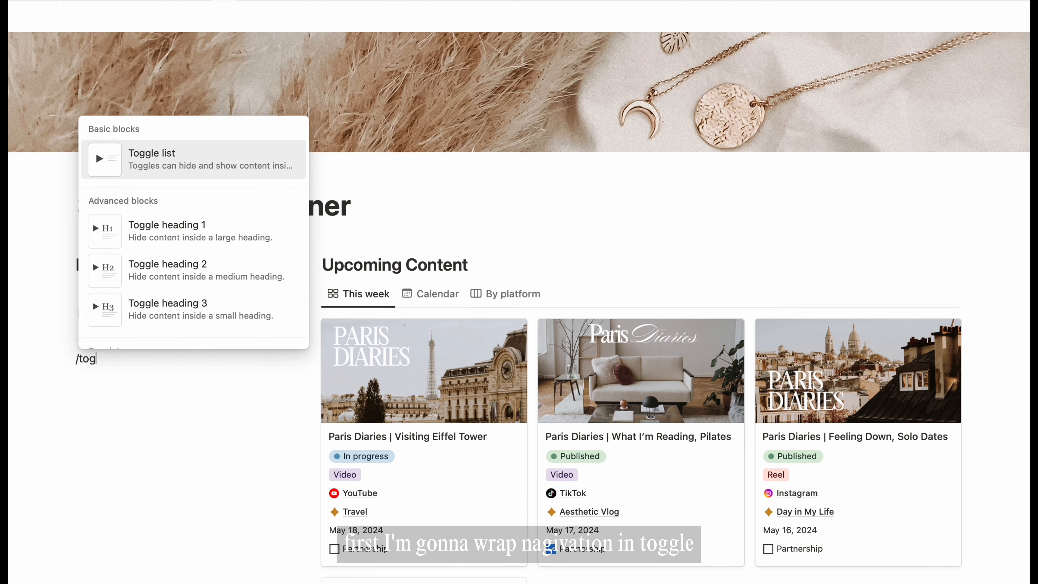
key("Return")
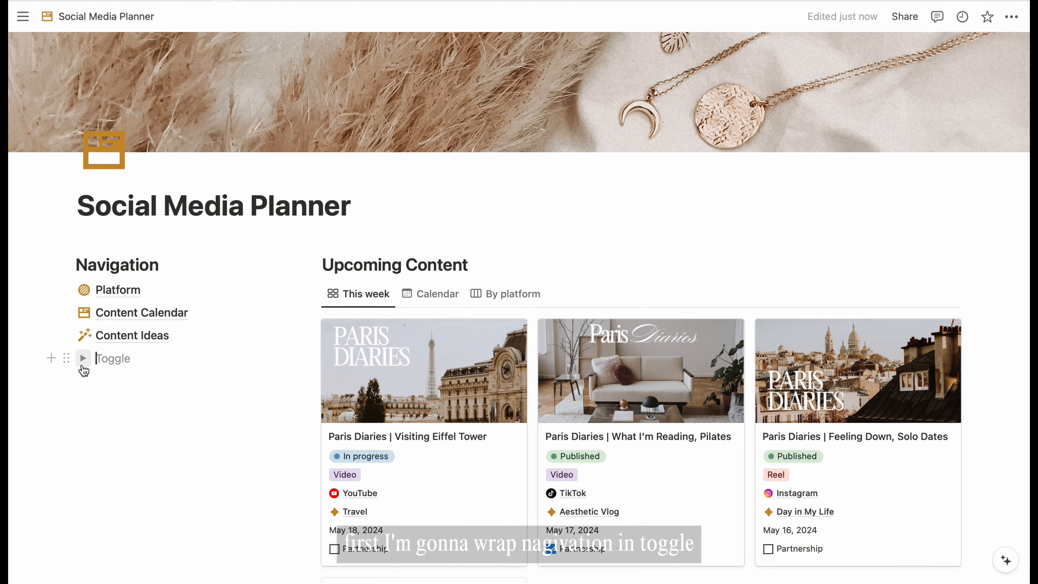
- Expand the new toggle and insert a link to the Platform page inside it
left_click(83, 359)
left_click(118, 390)
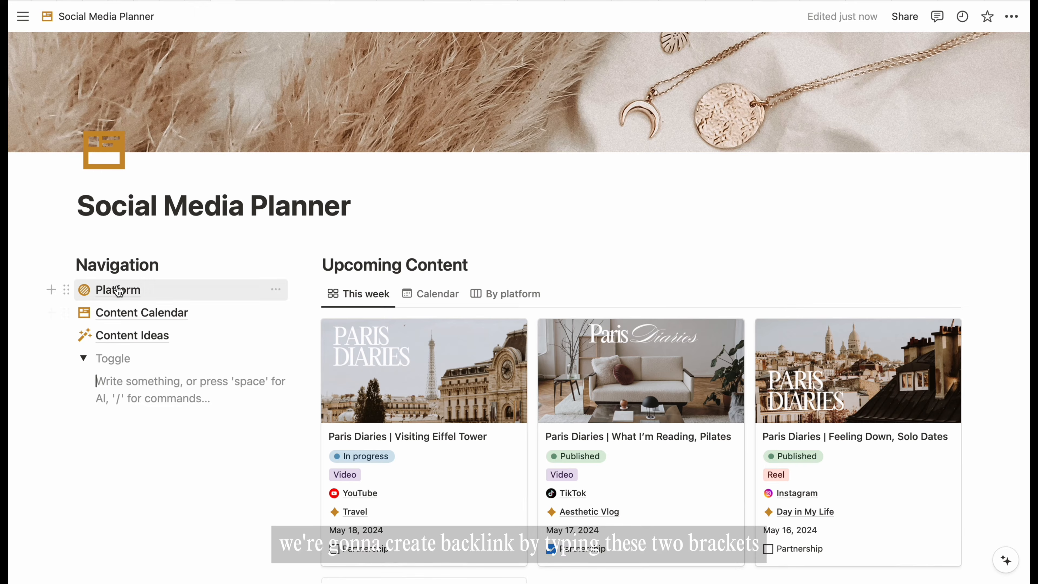
type("[")
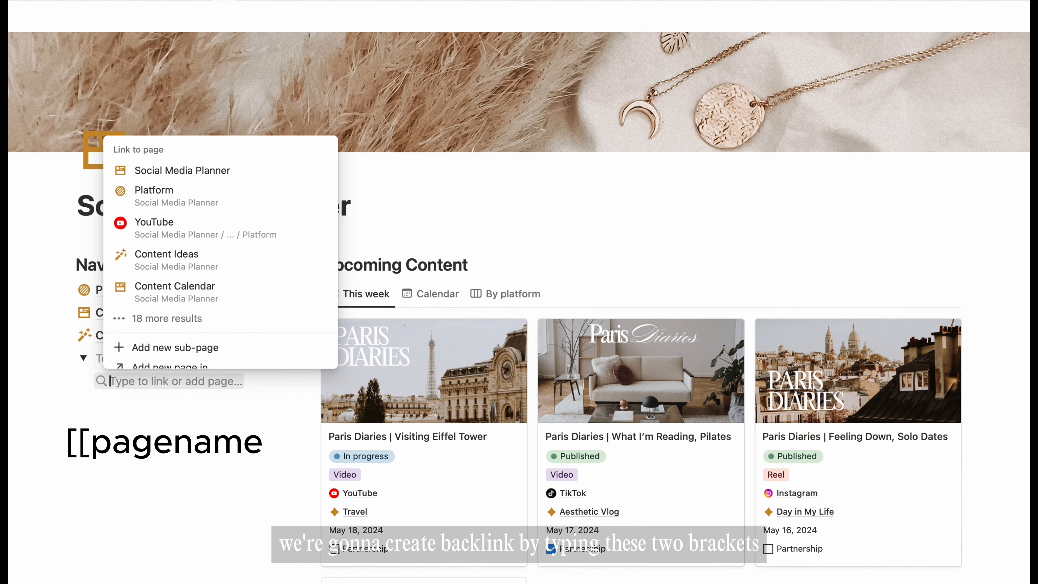
type("Platform")
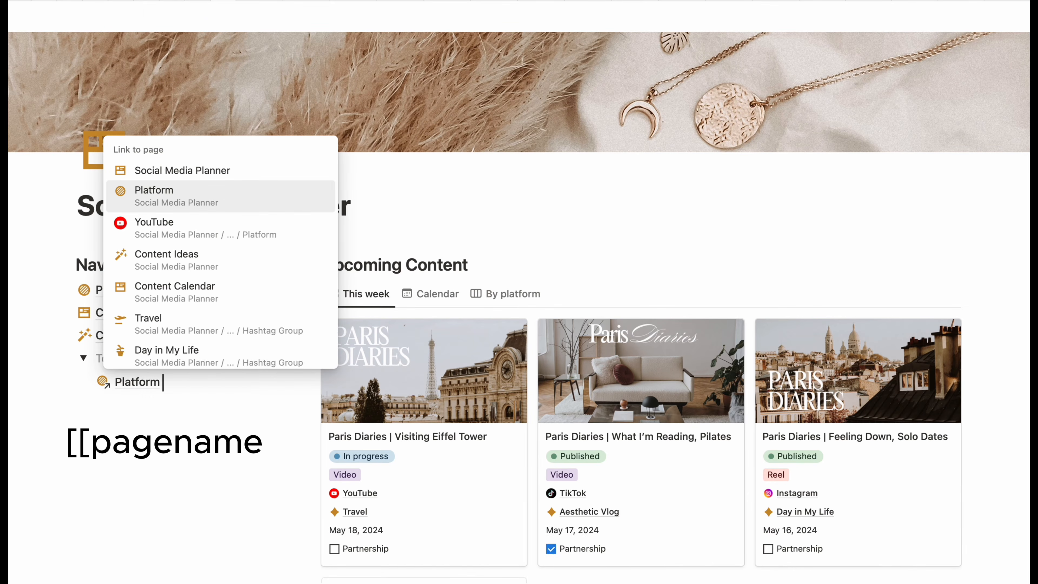
key("Return")
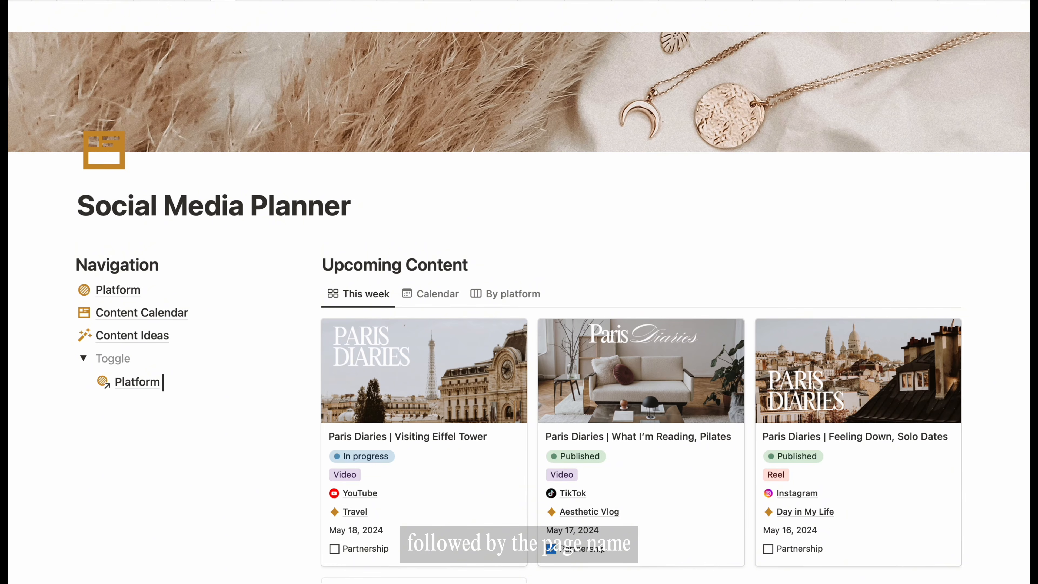
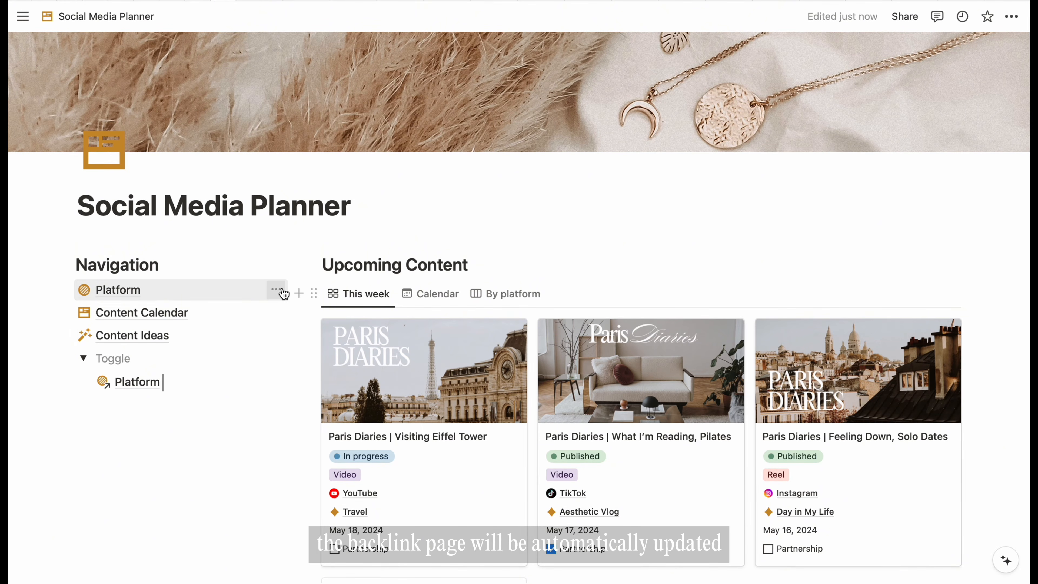
- Start renaming the linked Platform page to 'Social', then undo the rename
left_click(276, 290)
left_click(335, 434)
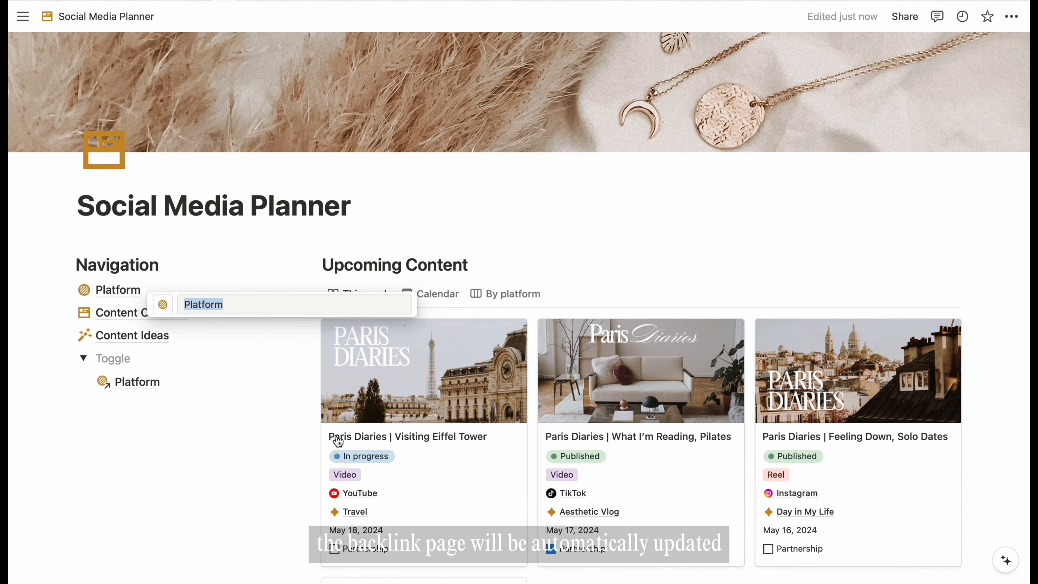
type("Social")
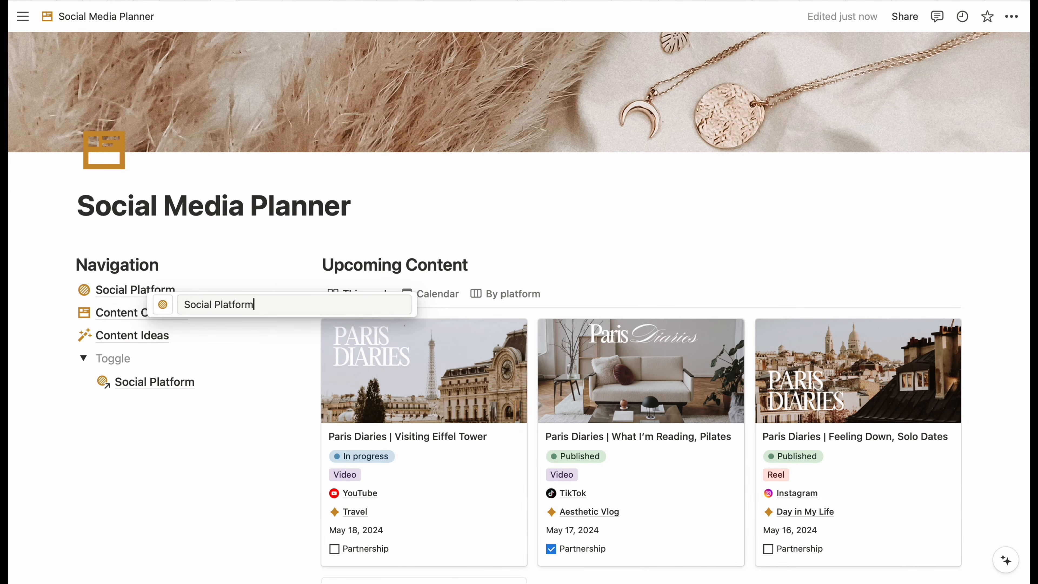
key("BackSpace")
key("BackSpace")
key("BackSpace")
key("BackSpace")
key("BackSpace")
key("BackSpace")
key("BackSpace")
key("BackSpace")
key("BackSpace")
key("BackSpace")
key("BackSpace")
key("BackSpace")
key("BackSpace")
key("BackSpace")
- Add Content Calendar and Content Ideas page links below Platform inside the toggle
left_click(150, 404)
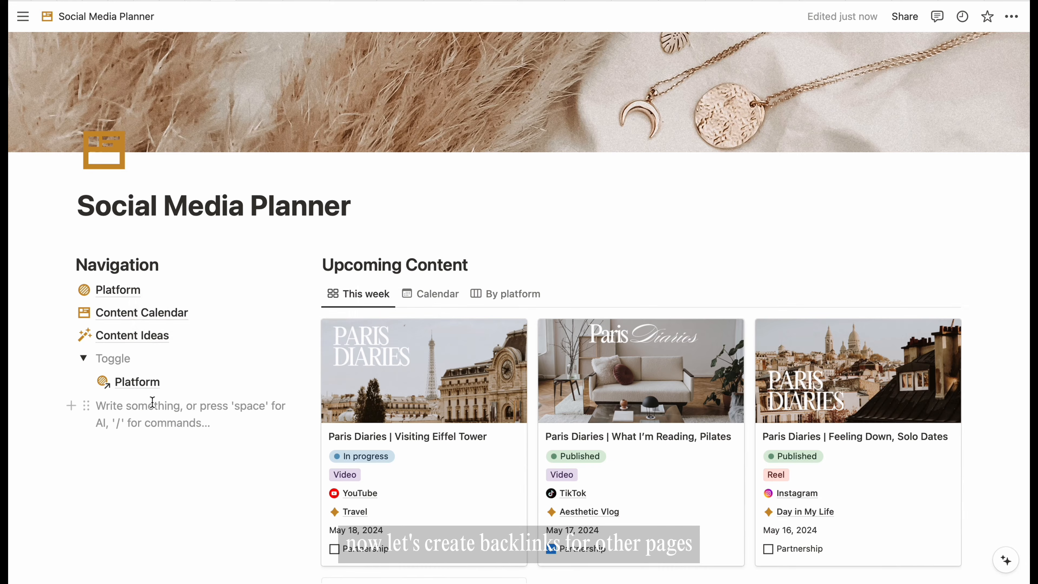
type("[[conte")
key("Return")
type("[[conte")
left_click(172, 257)
key("Return")
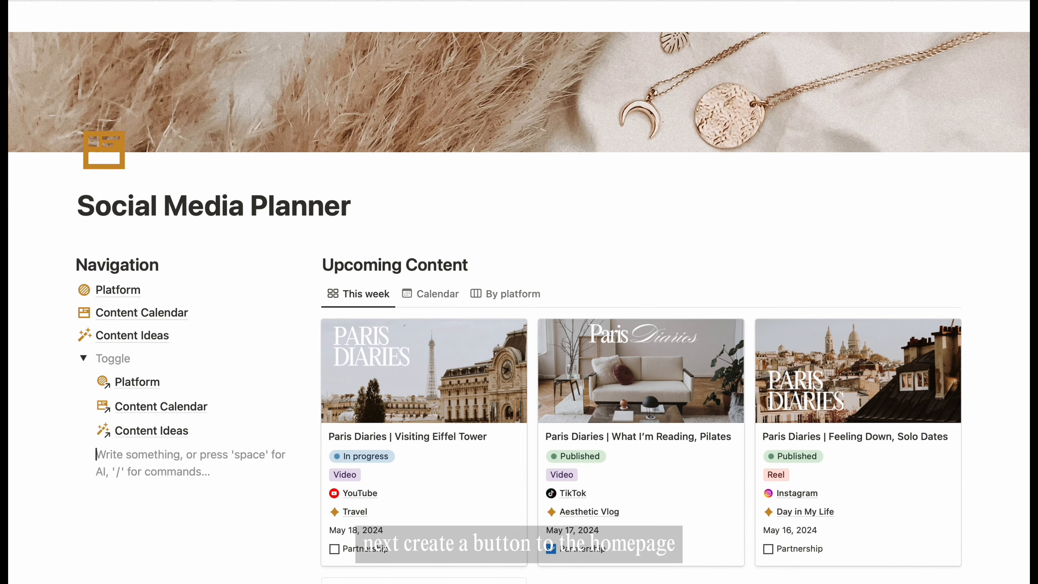
- Insert a button named 'Back to Home' with a left-arrow icon
type("/but")
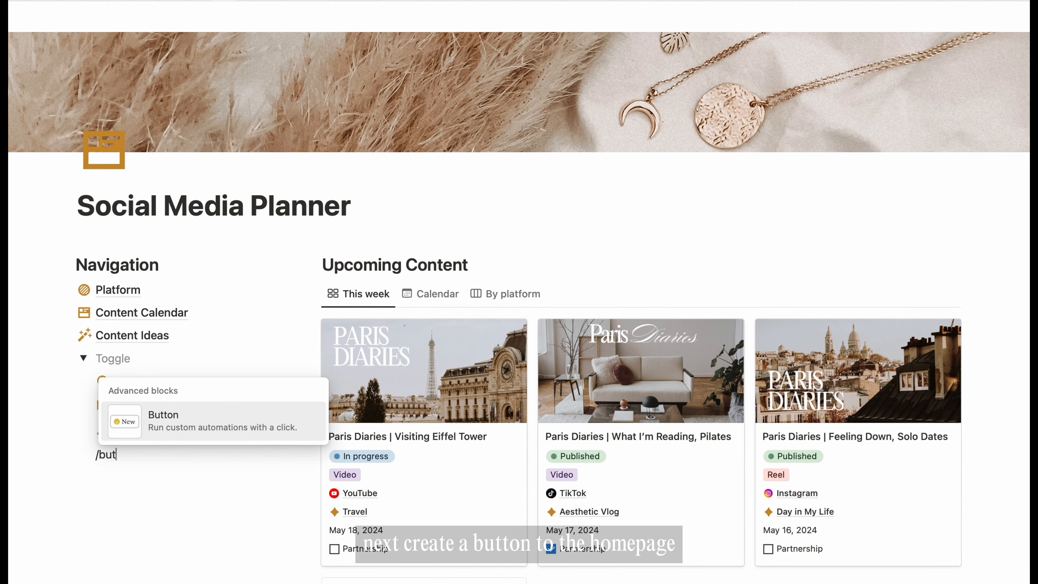
key("Return")
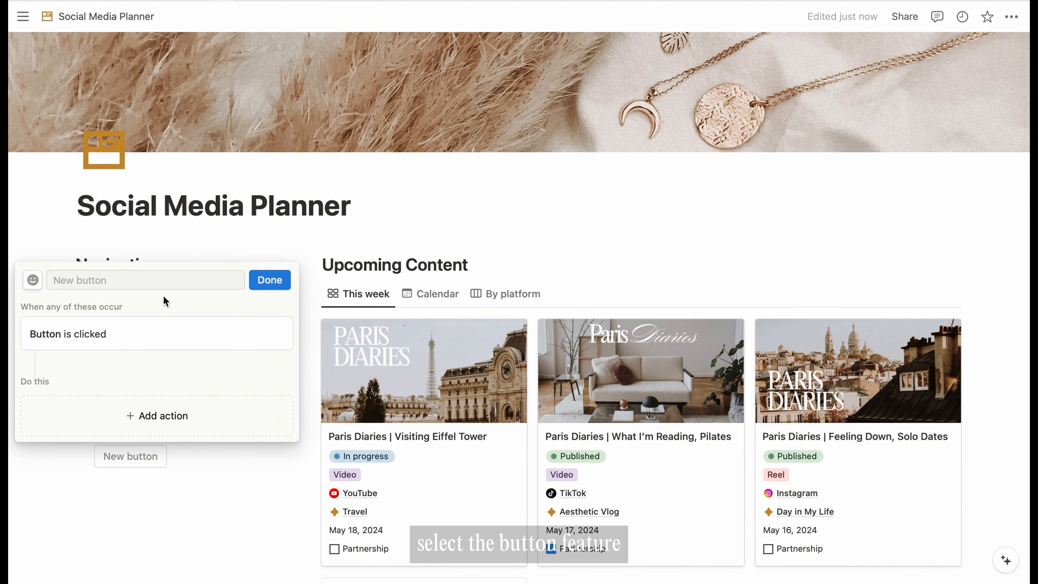
left_click(163, 279)
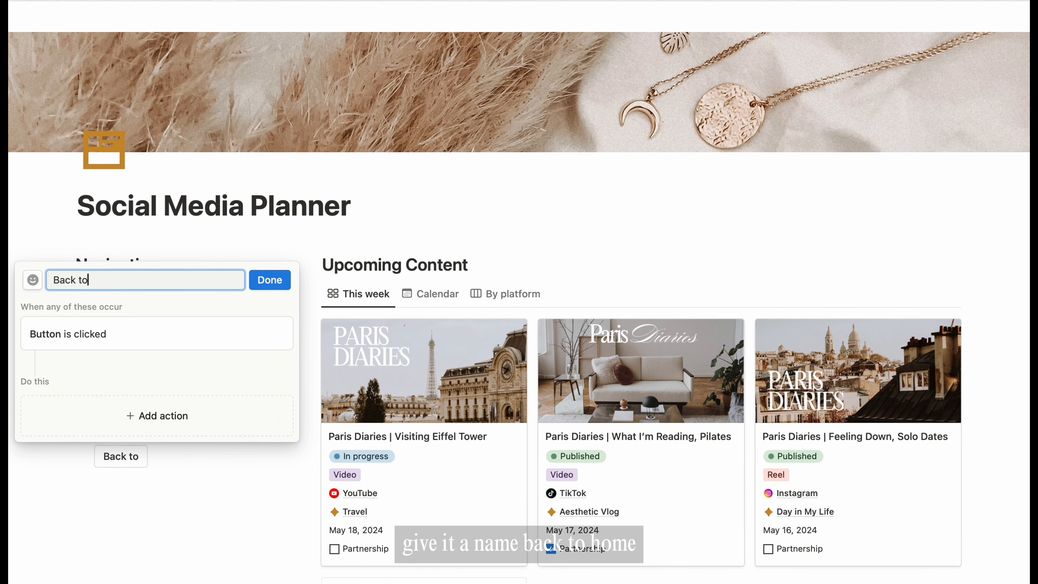
type("Back to Home")
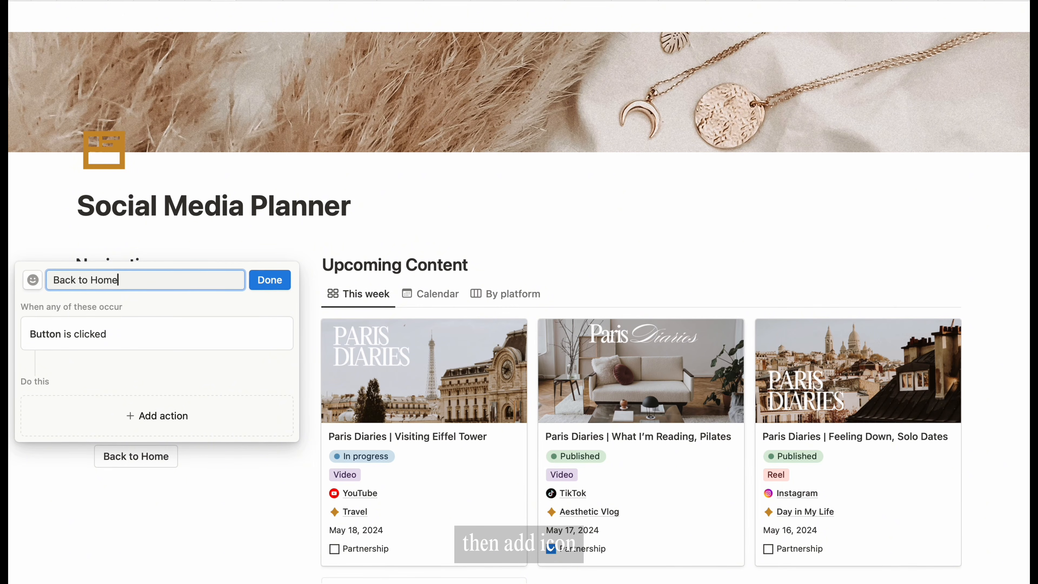
left_click(38, 281)
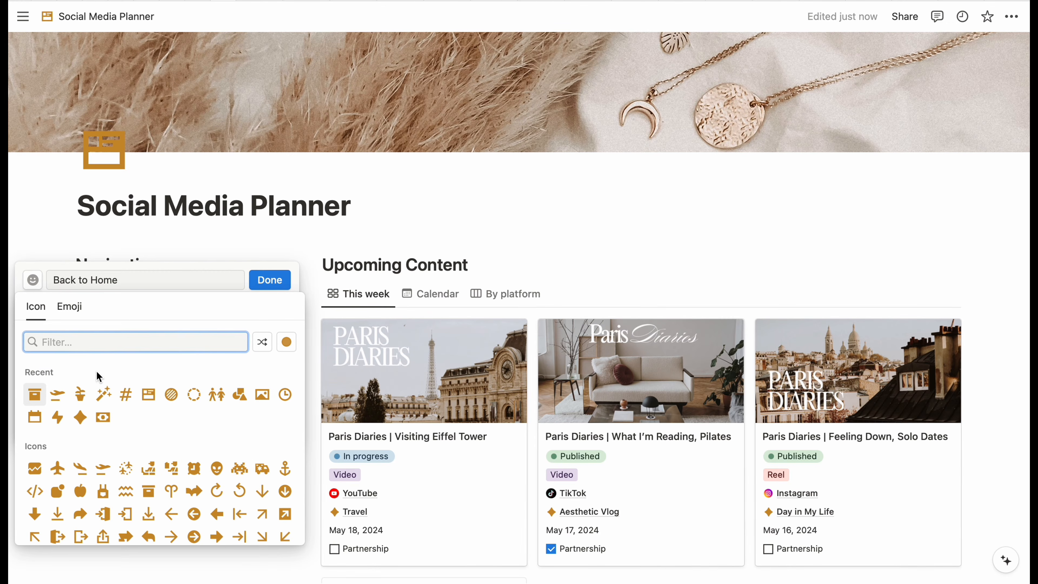
left_click(171, 516)
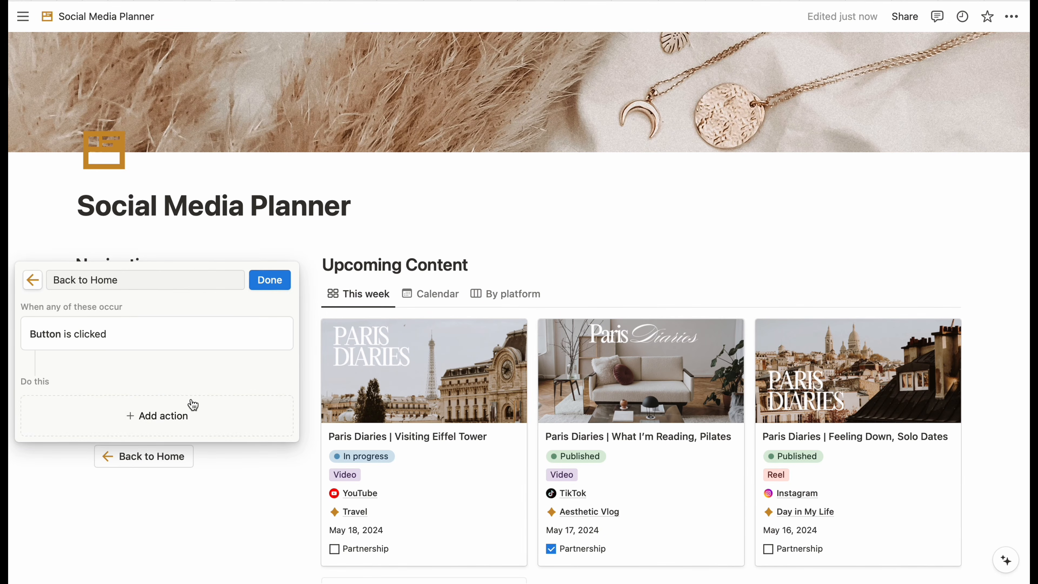
- Make the button open Social Media Planner as a full page, then test it
left_click(184, 414)
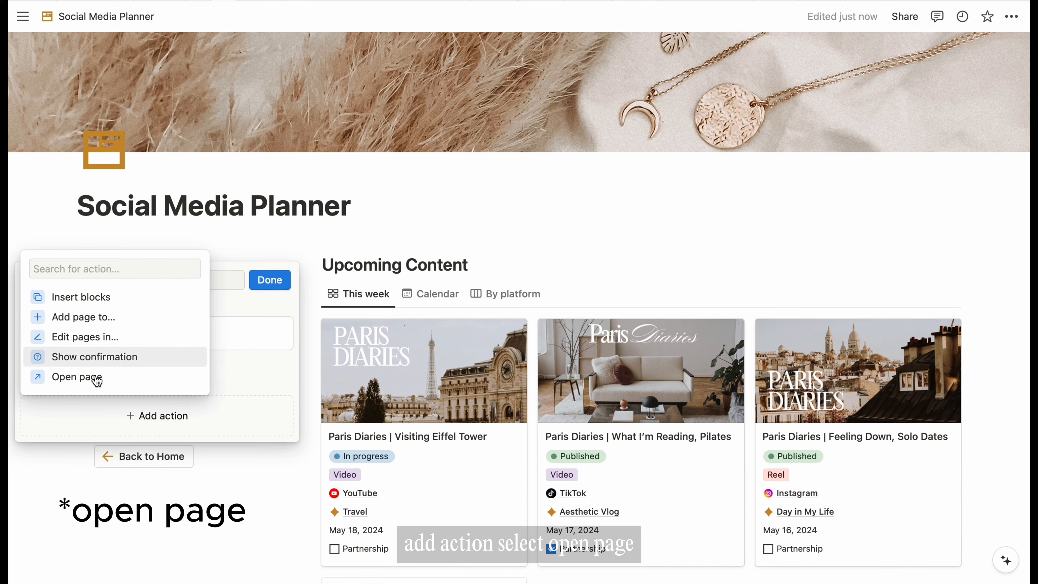
left_click(86, 377)
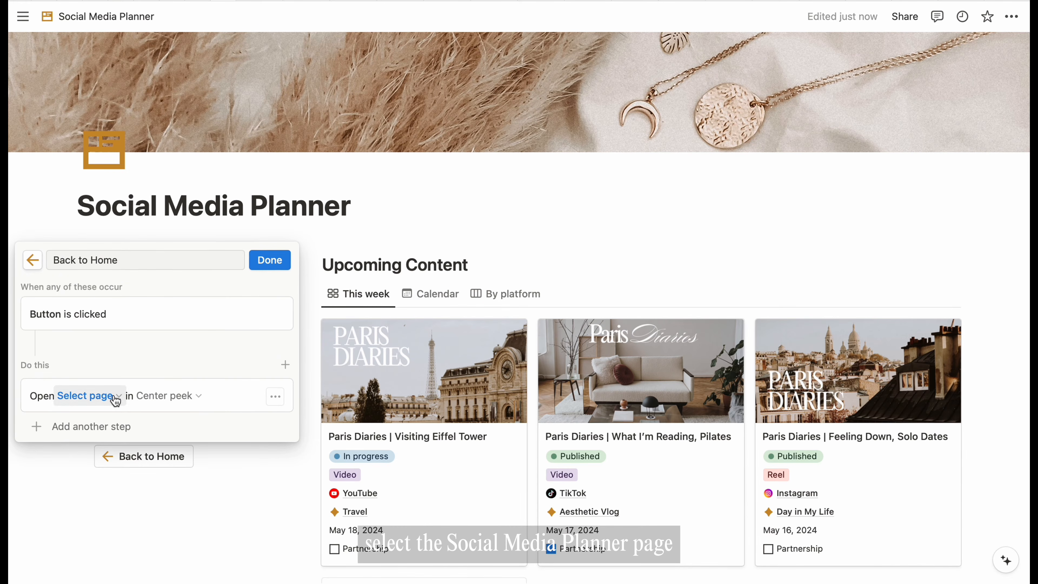
left_click(116, 402)
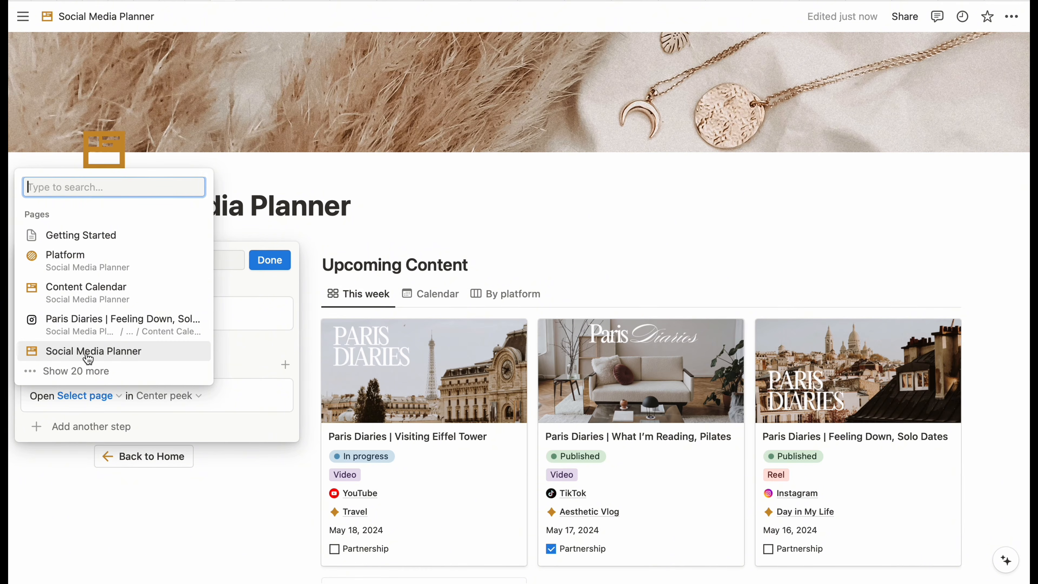
left_click(88, 353)
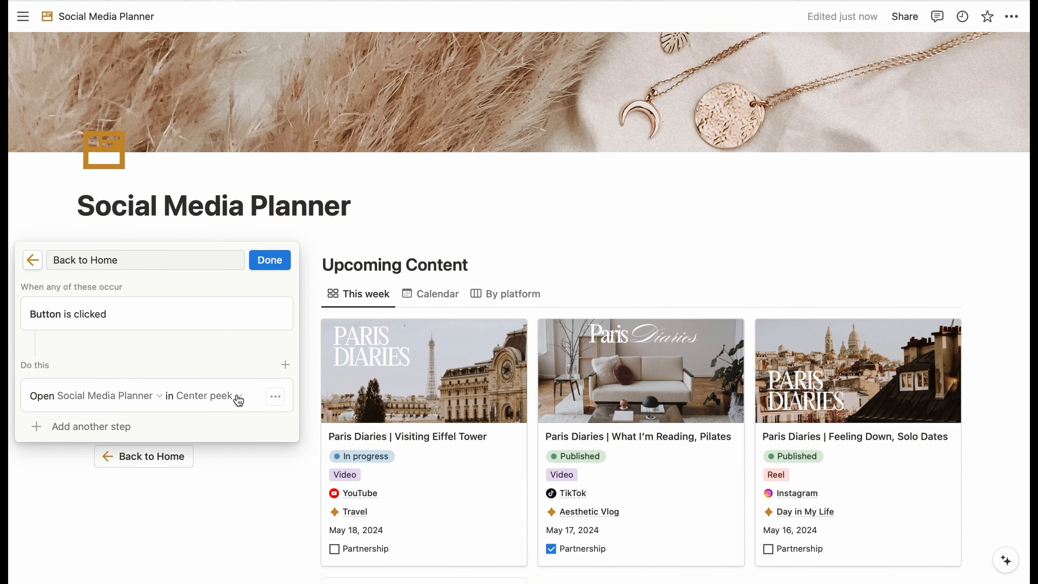
left_click(239, 399)
left_click(147, 530)
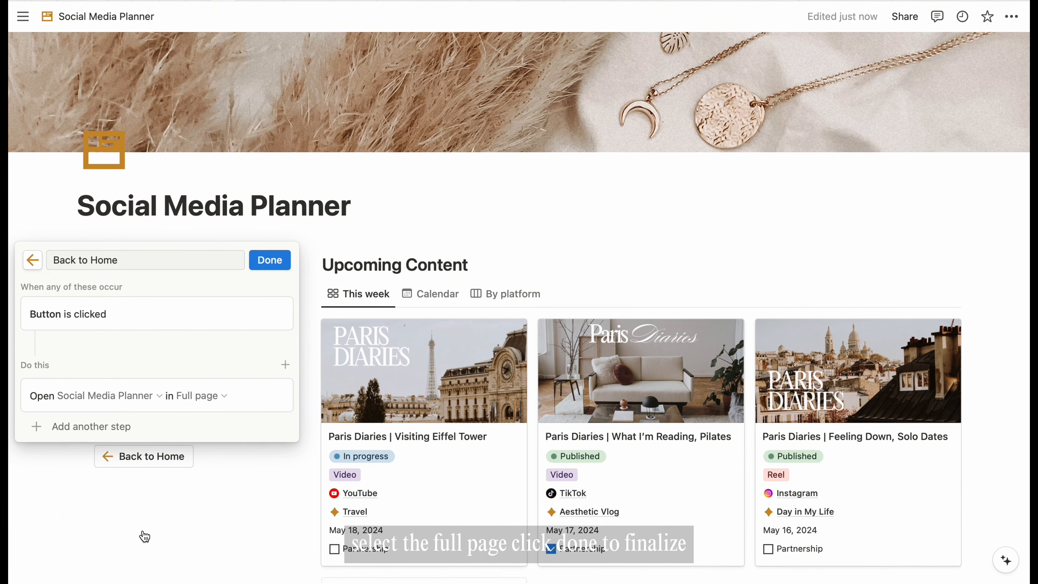
left_click(270, 260)
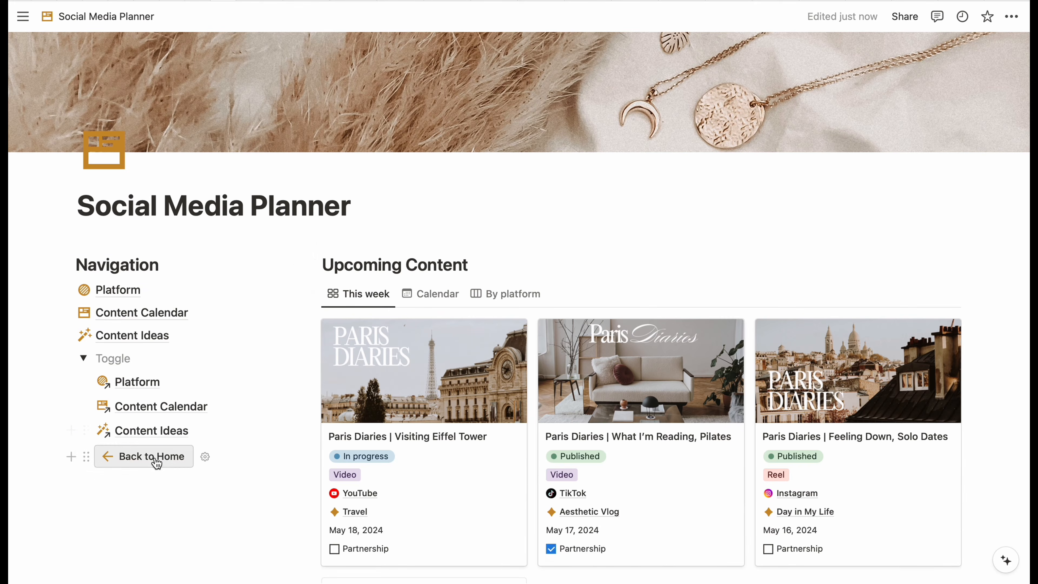
left_click(157, 463)
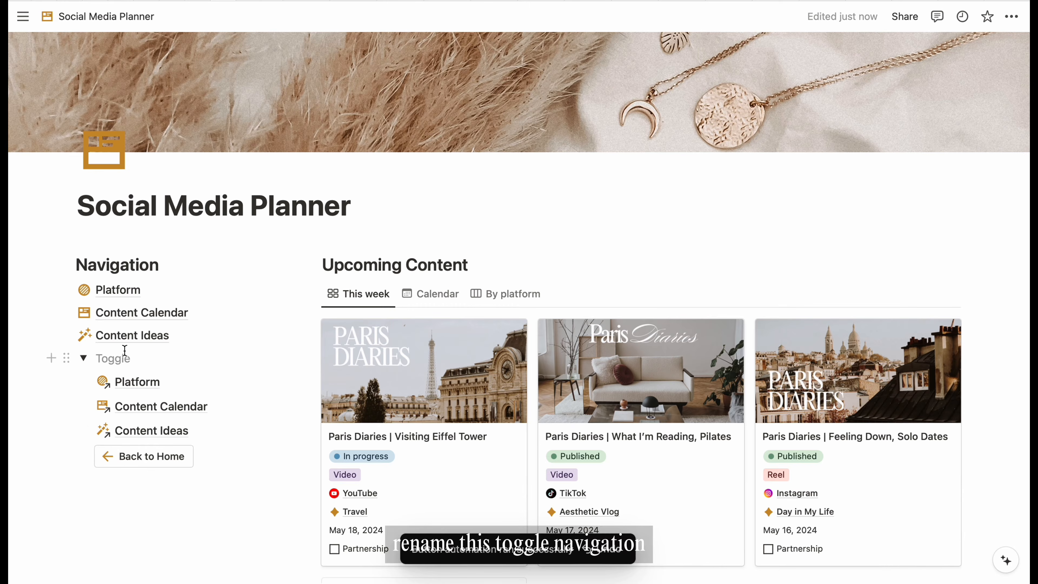
- Retitle the toggle 'Navigation' and collapse it
type("Nav")
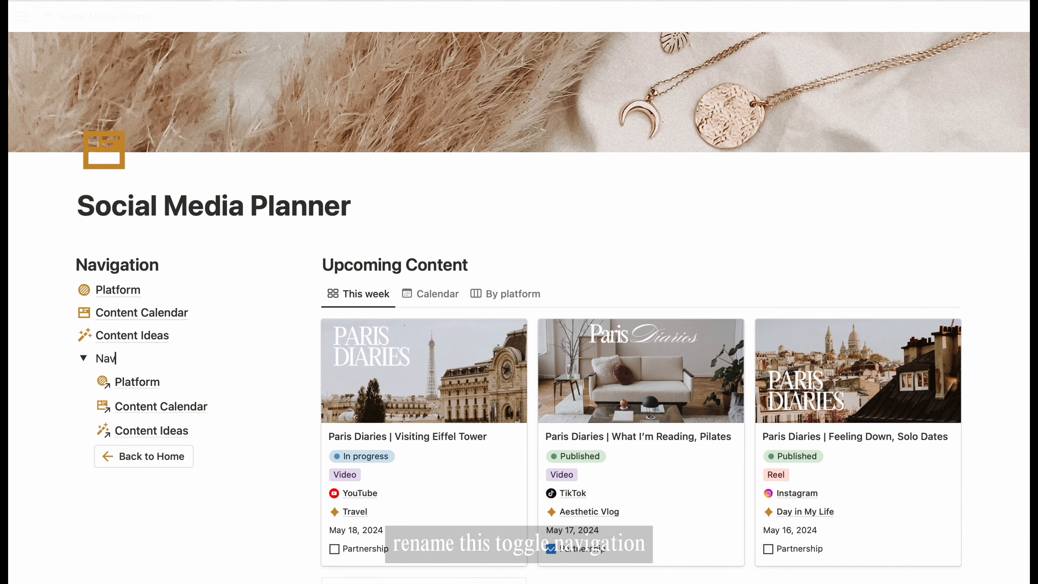
type("igation")
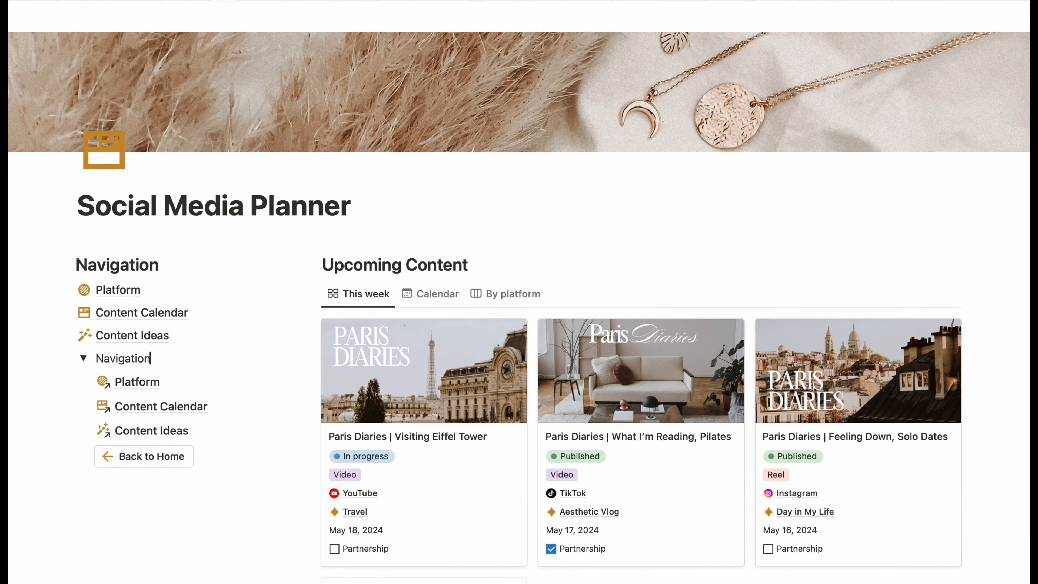
left_click(84, 359)
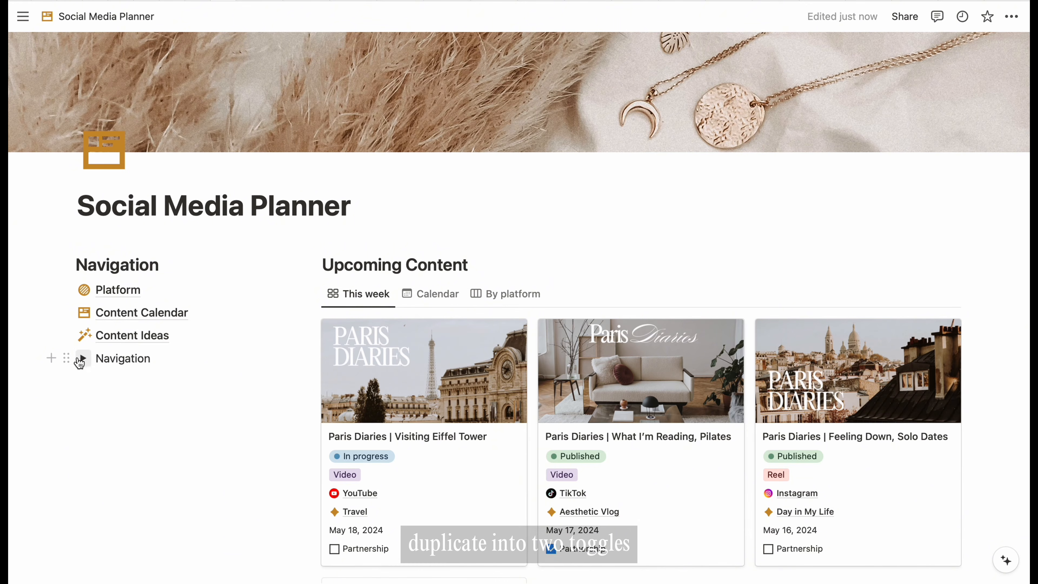
- Duplicate the Navigation toggle twice and drag a copy into the Platform page
left_click(66, 358)
left_click(143, 330)
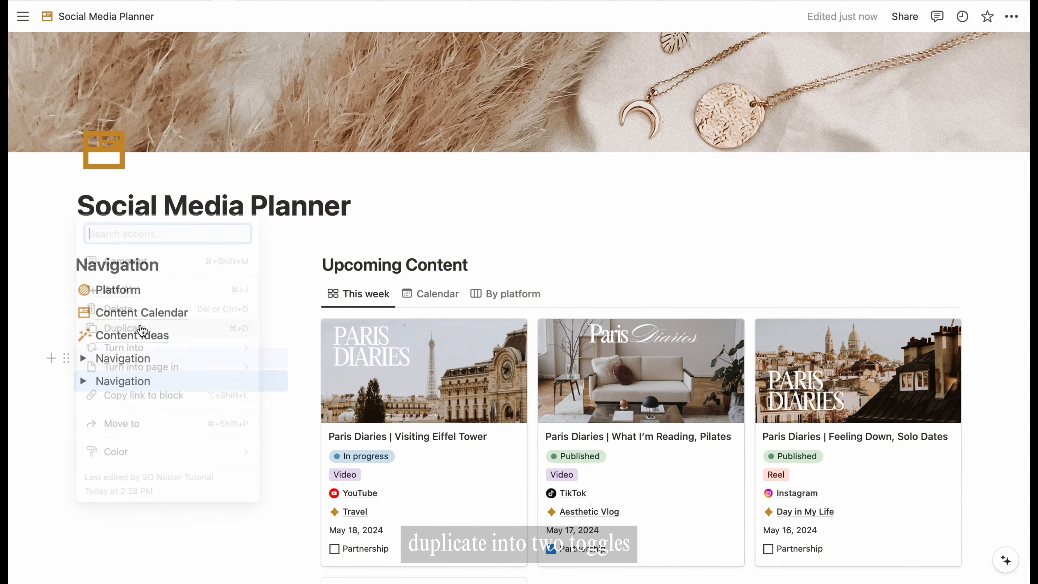
left_click(67, 381)
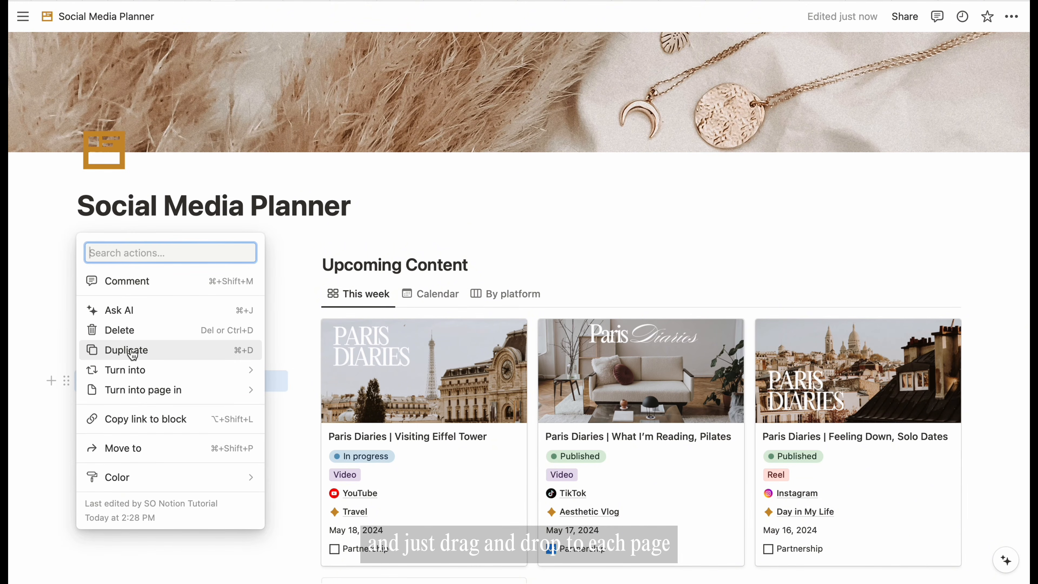
left_click(121, 358)
left_click_drag(67, 358, 124, 327)
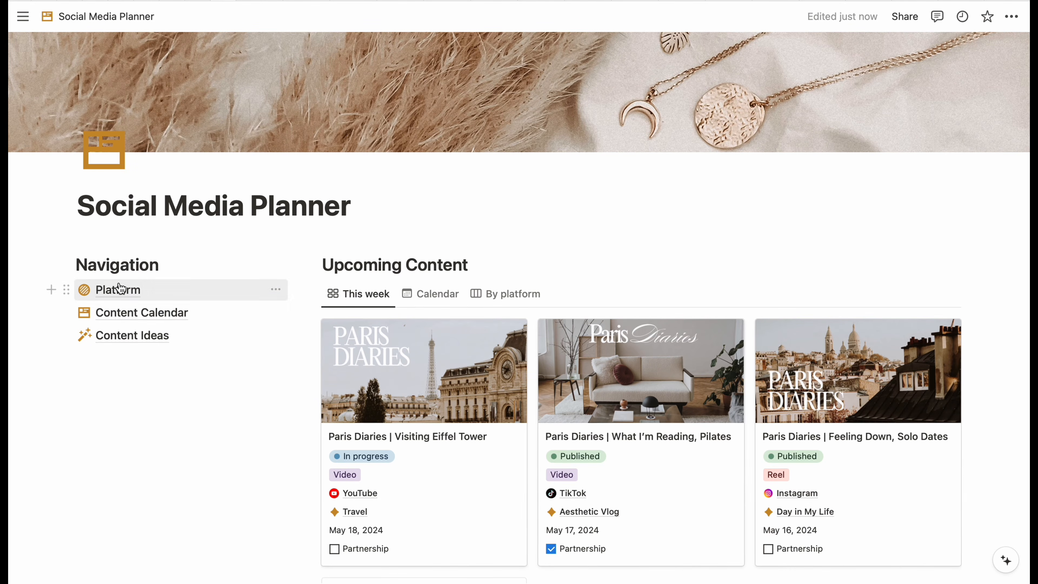
- On the Platform page, add two columns, move the Platform heading and table right, narrow the left
left_click(118, 290)
scroll(361, 390, "down", 10)
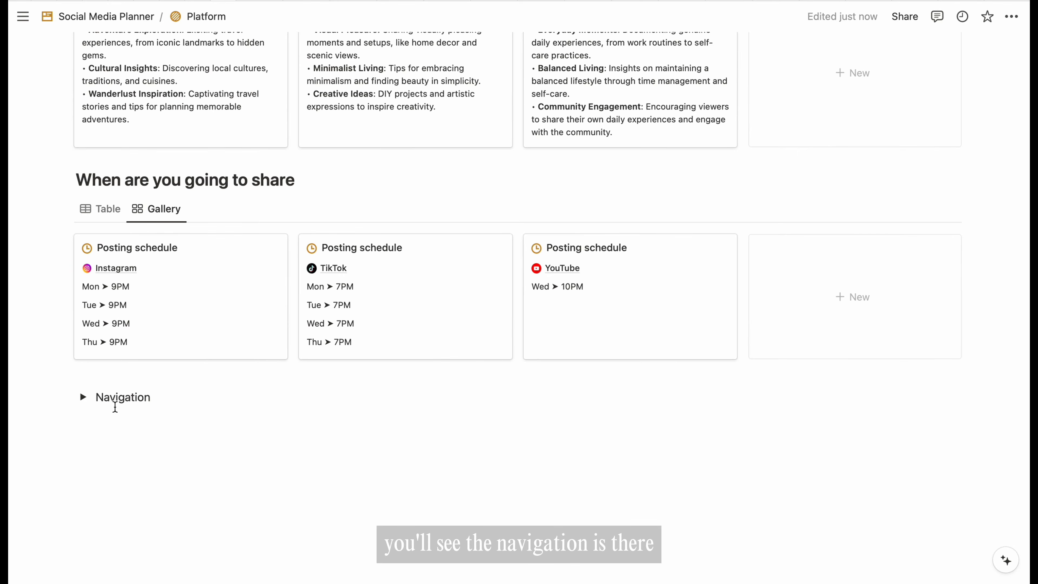
scroll(343, 365, "up", 15)
key("Return")
type("/2")
left_click(196, 442)
left_click_drag(67, 336, 547, 286)
left_click_drag(70, 364, 549, 317)
left_click(464, 284)
left_click_drag(518, 284, 304, 283)
- Move the 'What are you going to share' and 'When are you going to share' headings and galleries right
scroll(433, 272, "down", 3)
left_click_drag(67, 443, 352, 377)
left_click_drag(68, 467, 359, 417)
scroll(403, 361, "down", 7)
left_click_drag(68, 410, 352, 378)
left_click_drag(67, 439, 375, 416)
scroll(376, 415, "down", 4)
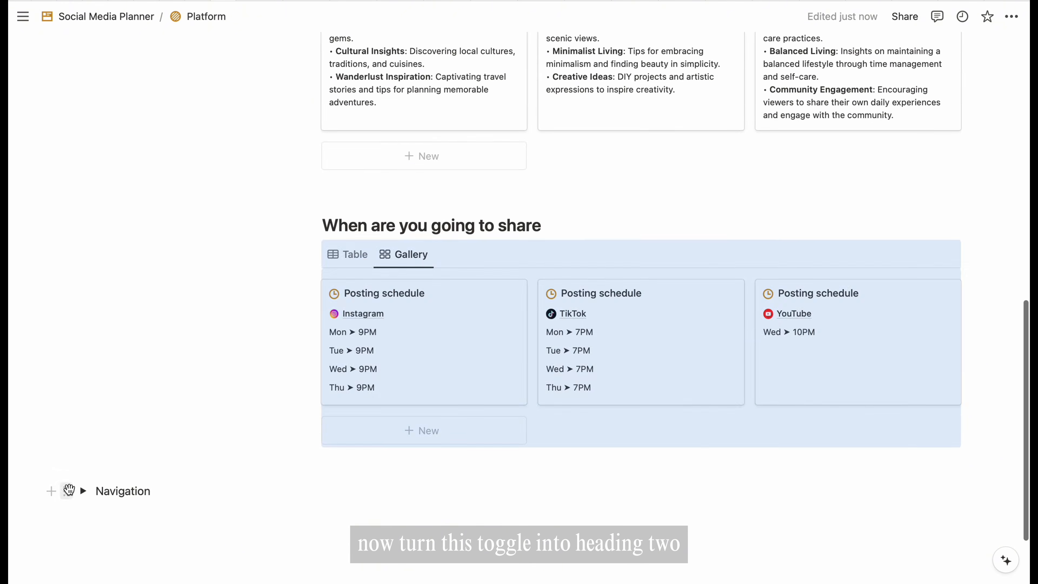
scroll(160, 290, "up", 15)
- Place Navigation as a Heading 2 atop Platform's left column, tidy empty lines, and narrow the column
left_click_drag(68, 489, 160, 312)
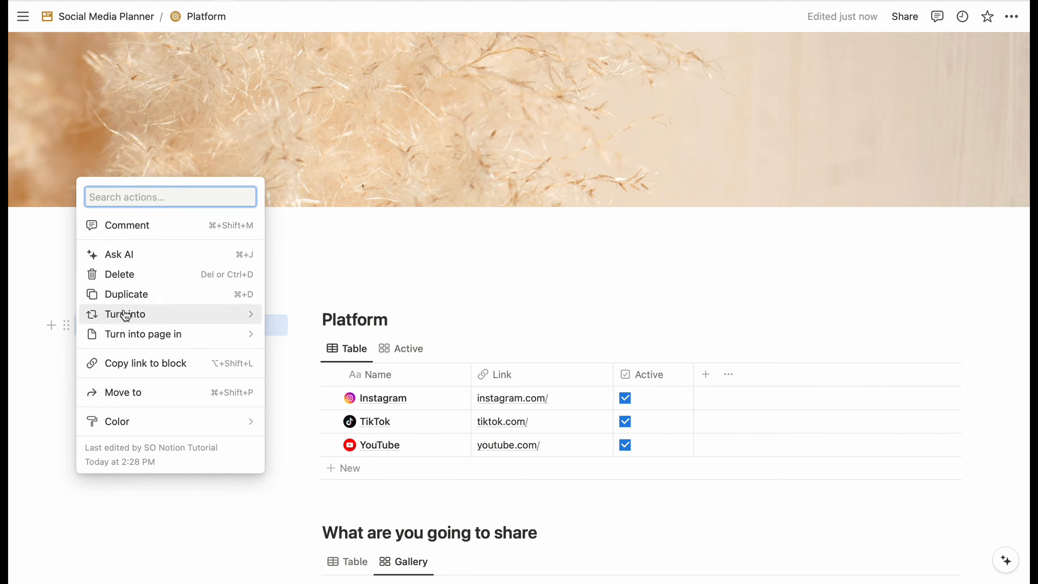
mouse_move(169, 313)
left_click(332, 165)
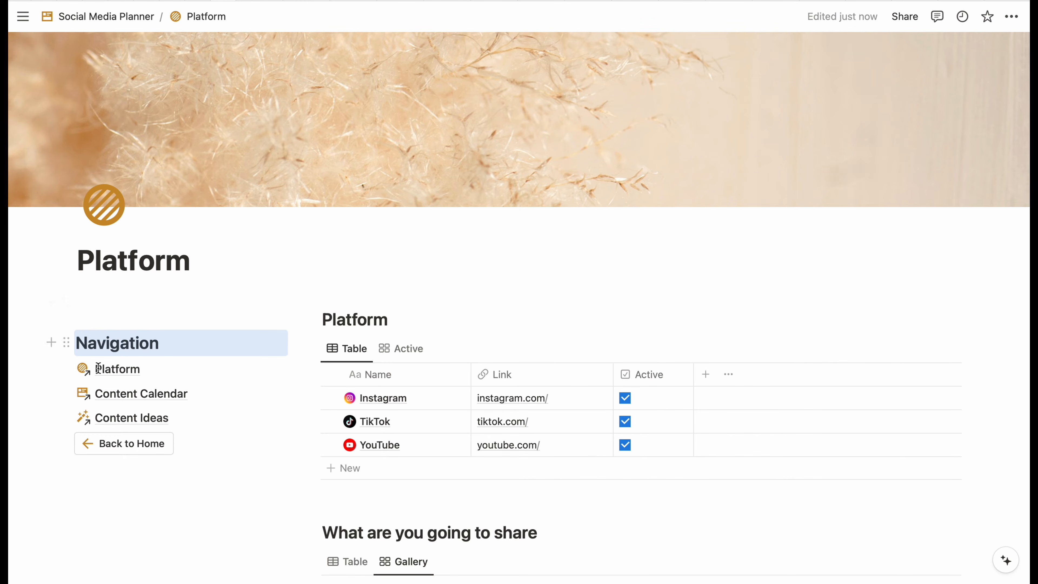
left_click(77, 474)
left_click_drag(68, 465, 83, 432)
left_click(137, 505)
left_click(228, 315)
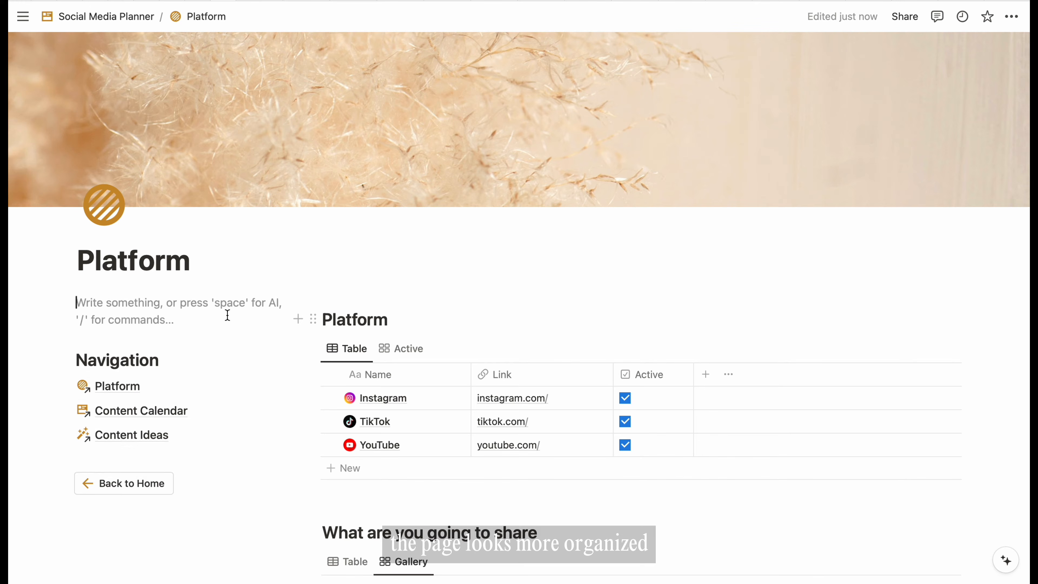
key("BackSpace")
scroll(472, 322, "down", 15)
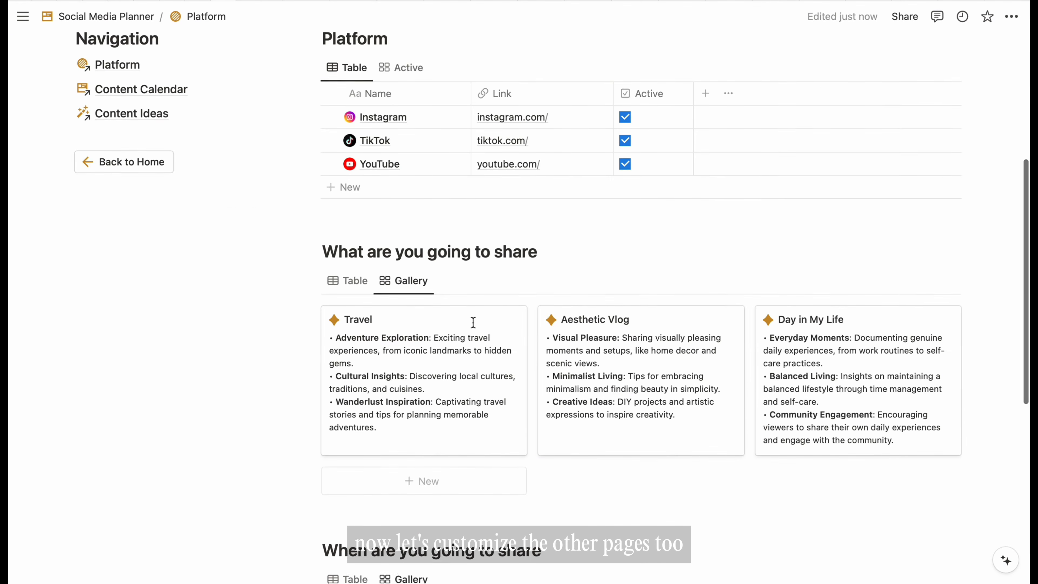
scroll(473, 322, "up", 13)
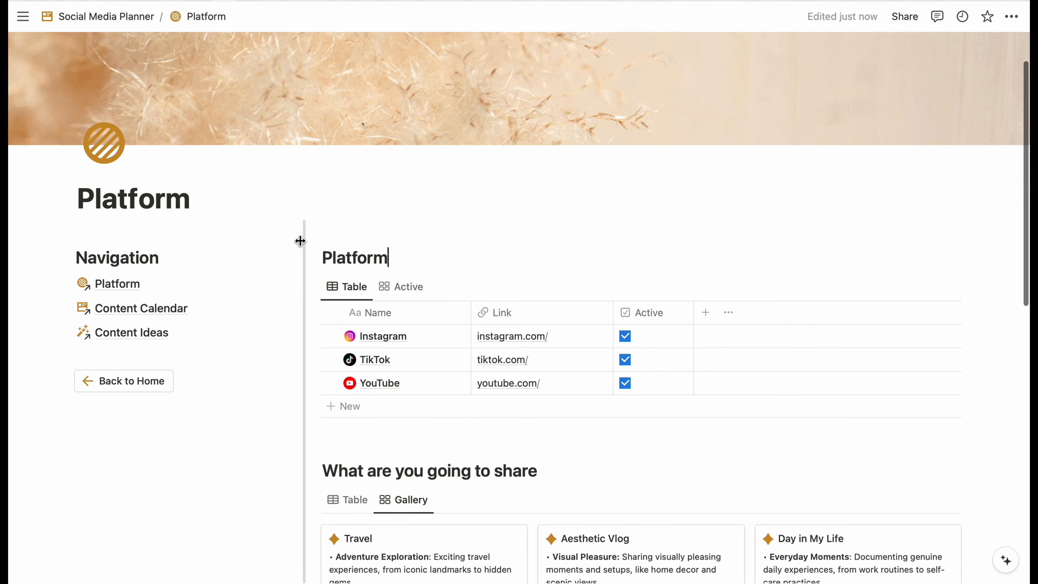
left_click_drag(300, 240, 259, 244)
scroll(123, 328, "up", 2)
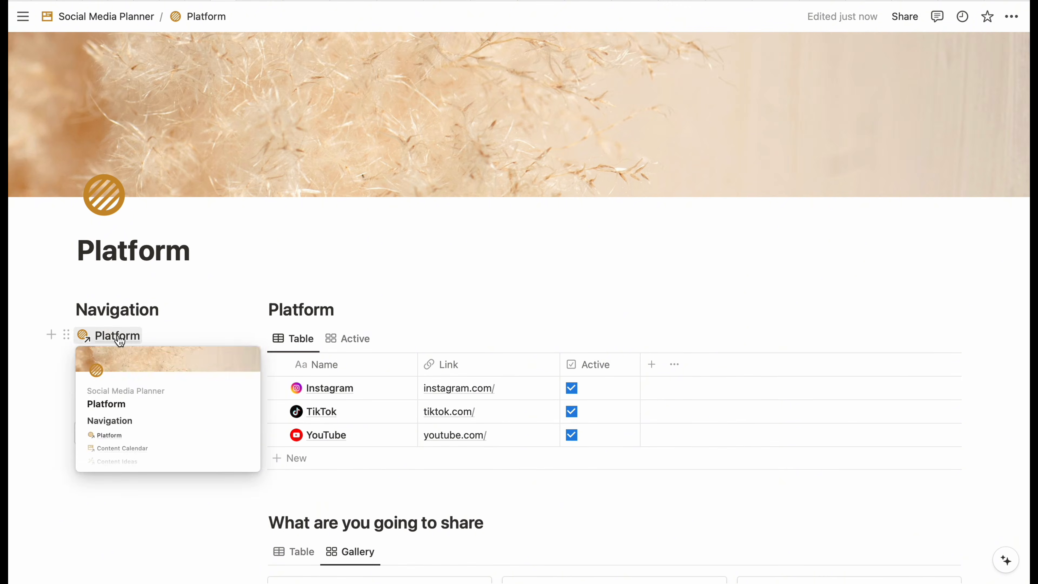
- On Content Calendar, add two columns and move its heading and table into the right column
left_click(137, 361)
left_click(333, 211)
key("Return")
type("/2")
key("Down")
key("Down")
key("Return")
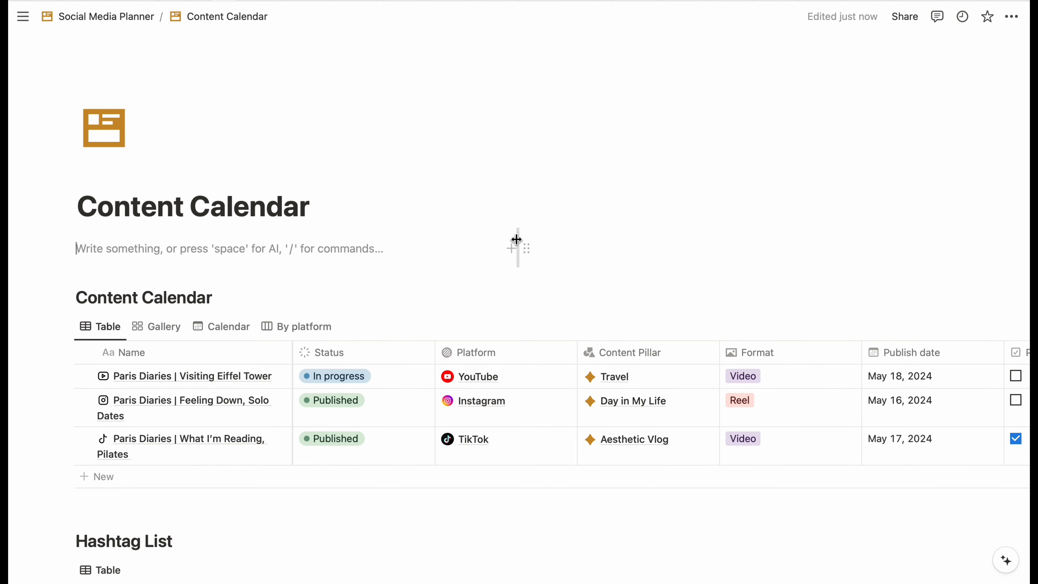
left_click_drag(66, 297, 344, 250)
left_click_drag(67, 326, 342, 276)
- Move the Hashtag List and Hashtag Group headings and tables into the right column
scroll(204, 348, "down", 3)
left_click_drag(66, 422, 346, 363)
left_click_drag(66, 449, 347, 406)
scroll(271, 348, "down", 6)
left_click_drag(67, 371, 352, 315)
left_click_drag(66, 400, 347, 358)
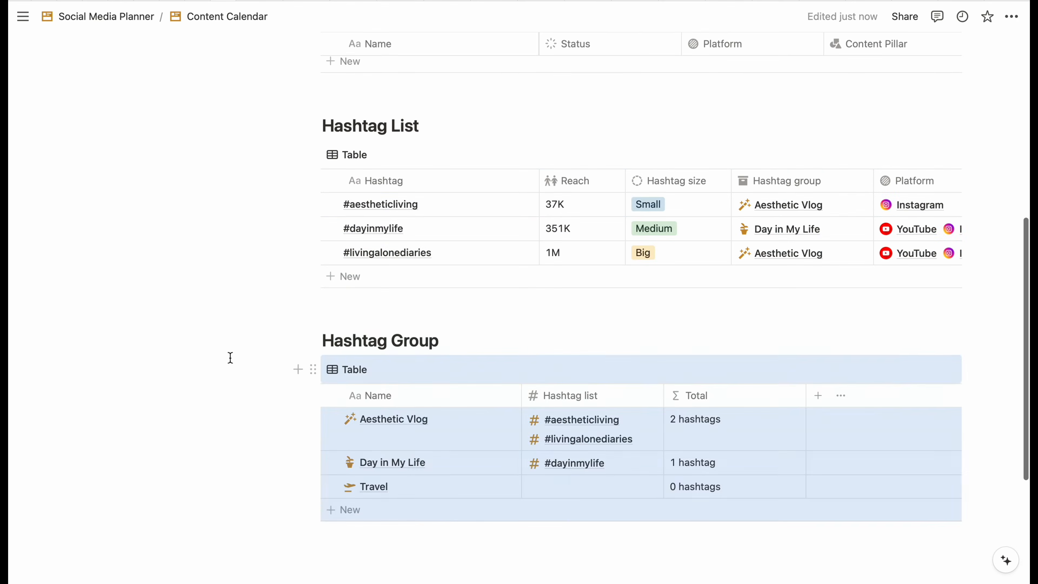
scroll(204, 360, "down", 4)
- Move Navigation into Content Calendar's left column and delete the empty block above it
left_click_drag(66, 466, 65, 211)
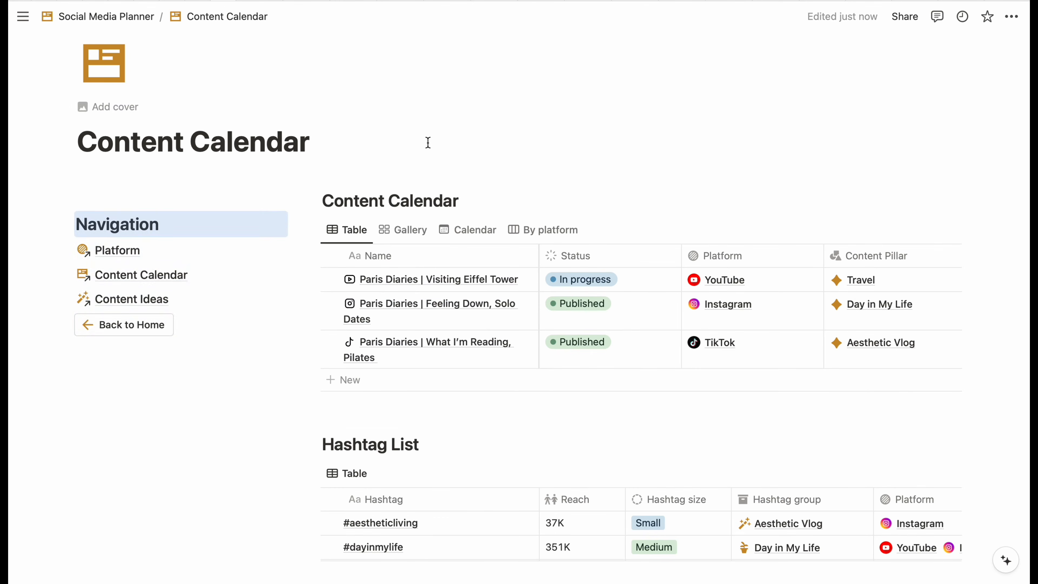
left_click(77, 356)
left_click_drag(67, 351, 85, 312)
left_click(394, 193)
left_click(184, 199)
key("BackSpace")
- On Content Ideas, add two columns with a heading in the right column and narrow the left
left_click(132, 275)
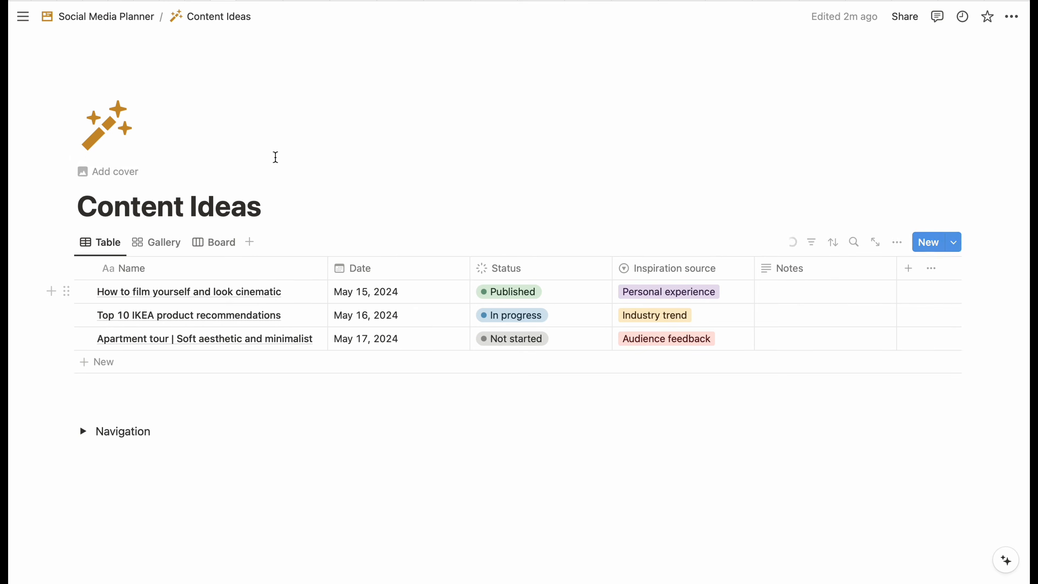
left_click(282, 205)
key("Return")
type("/2")
key("Down")
key("Down")
key("Return")
left_click(552, 249)
type("/he")
key("Down")
key("Return")
type("Content Ideas")
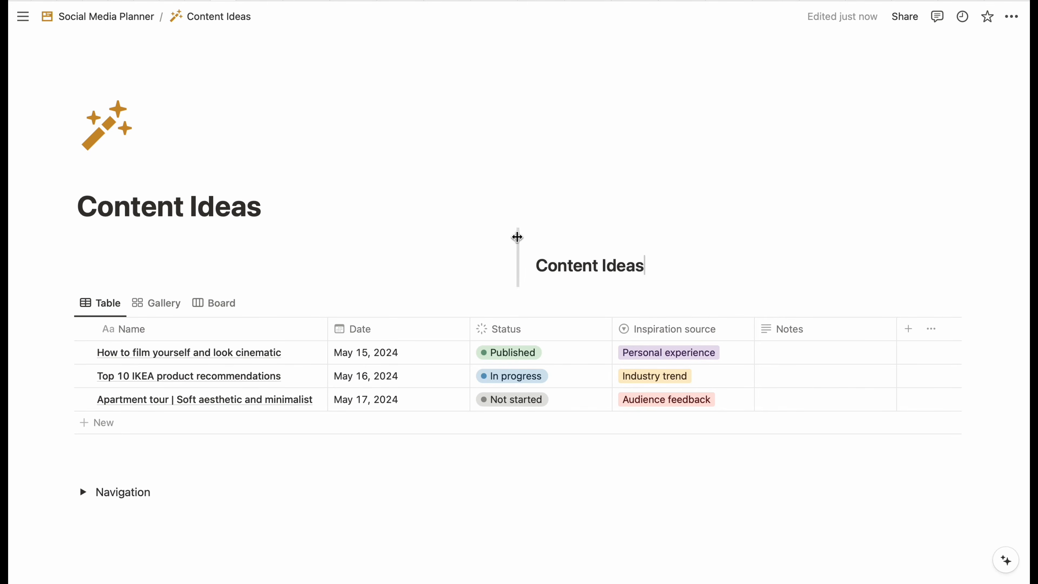
left_click_drag(518, 236, 308, 239)
- Move the Content Ideas table right and Navigation left, deleting the empty line above Navigation
left_click_drag(65, 303, 409, 281)
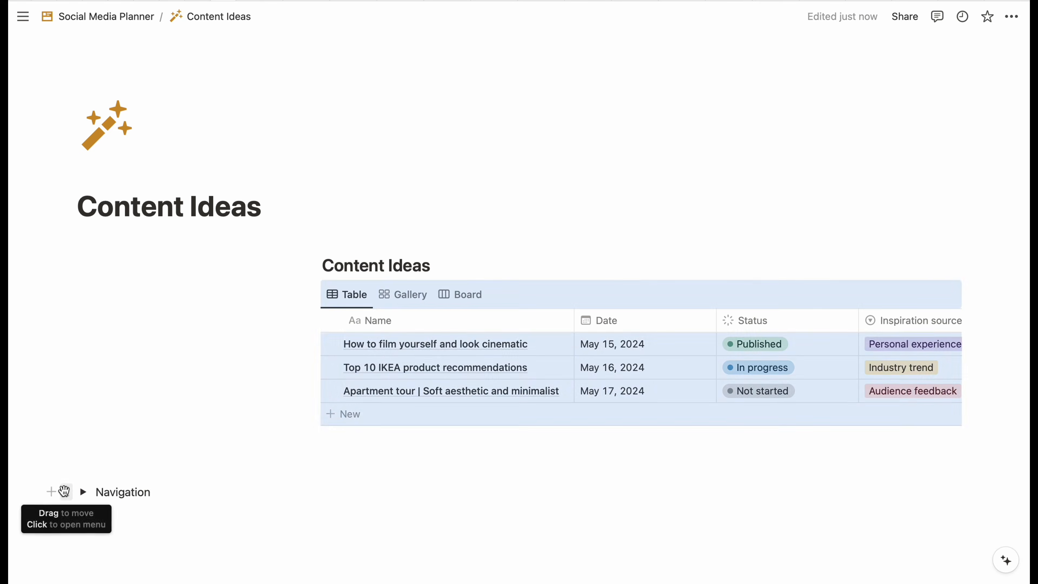
left_click_drag(65, 492, 104, 262)
left_click(65, 273)
mouse_move(153, 262)
left_click(327, 111)
left_click(236, 254)
key("BackSpace")
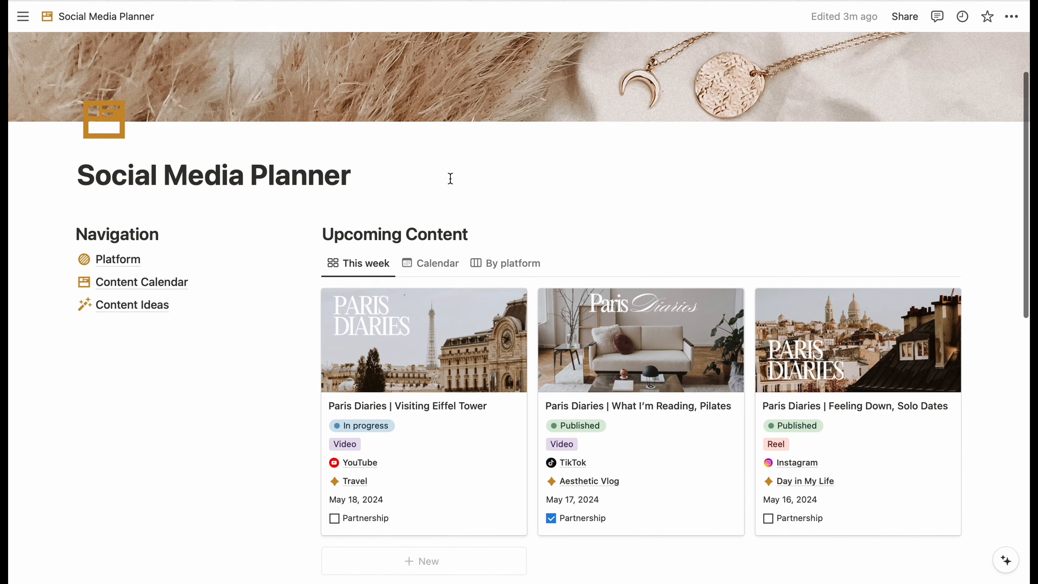
- Add a Heading 2 'Summary' below the Content Ideas link and remove the empty block above it
scroll(450, 178, "up", 3)
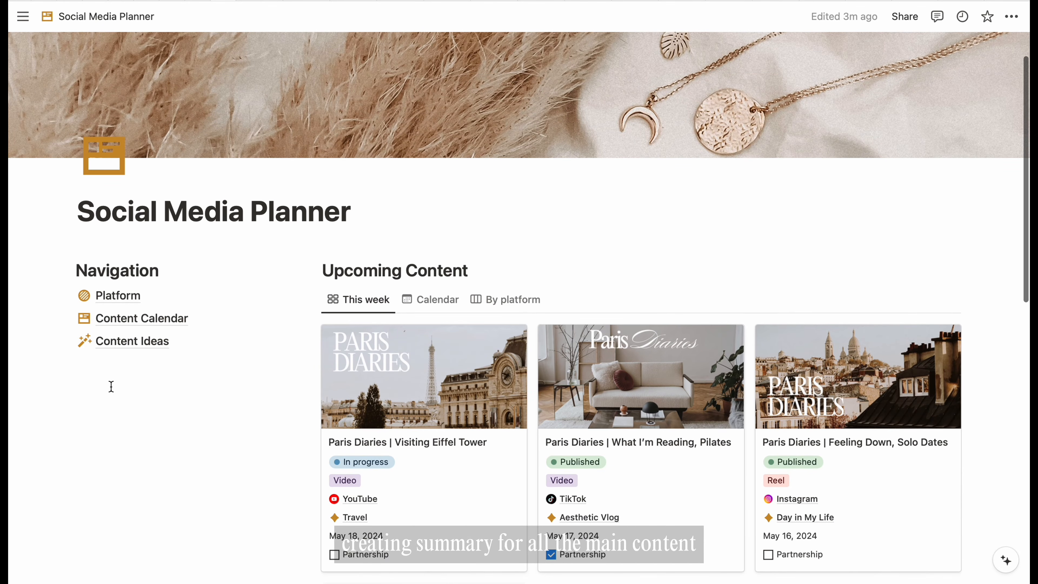
left_click(111, 386)
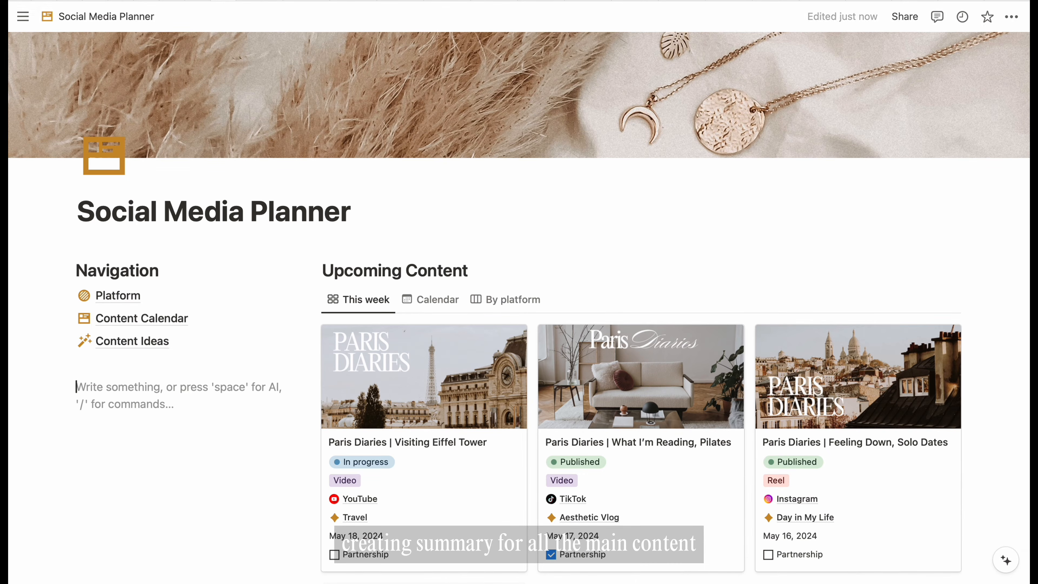
type("/head")
key("Down")
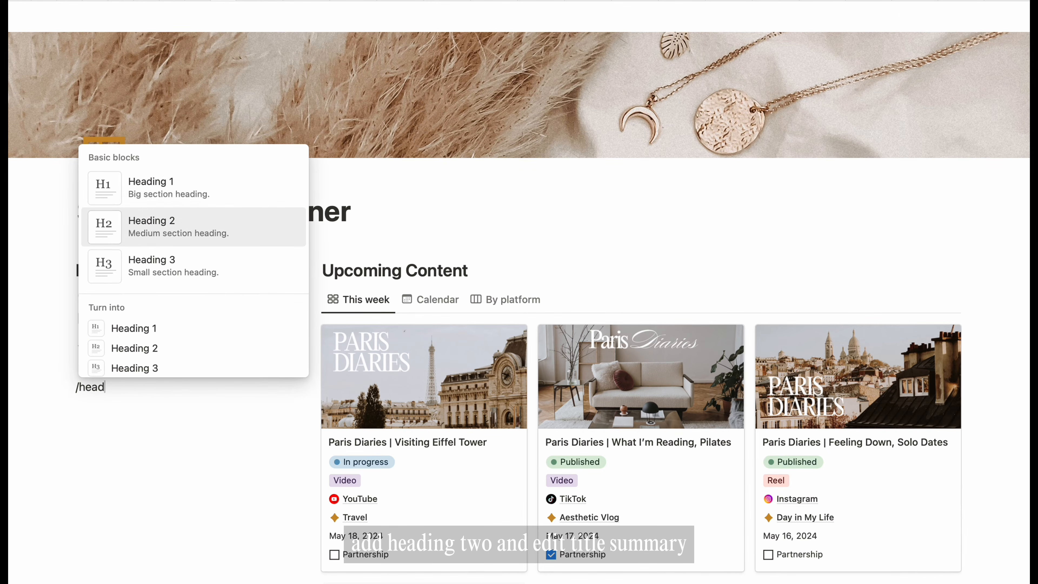
key("Return")
type("Summary")
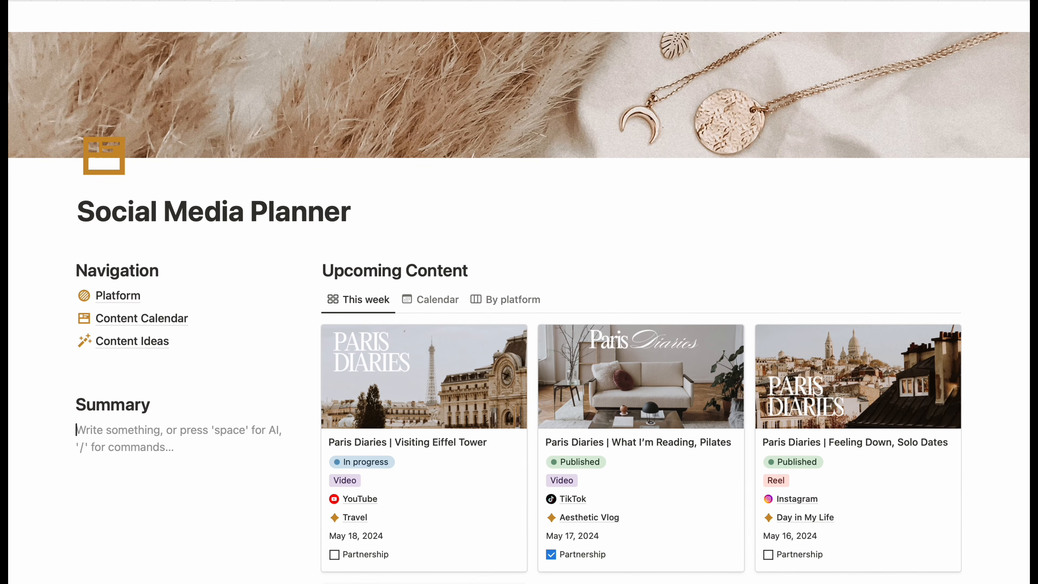
left_click(106, 375)
key("BackSpace")
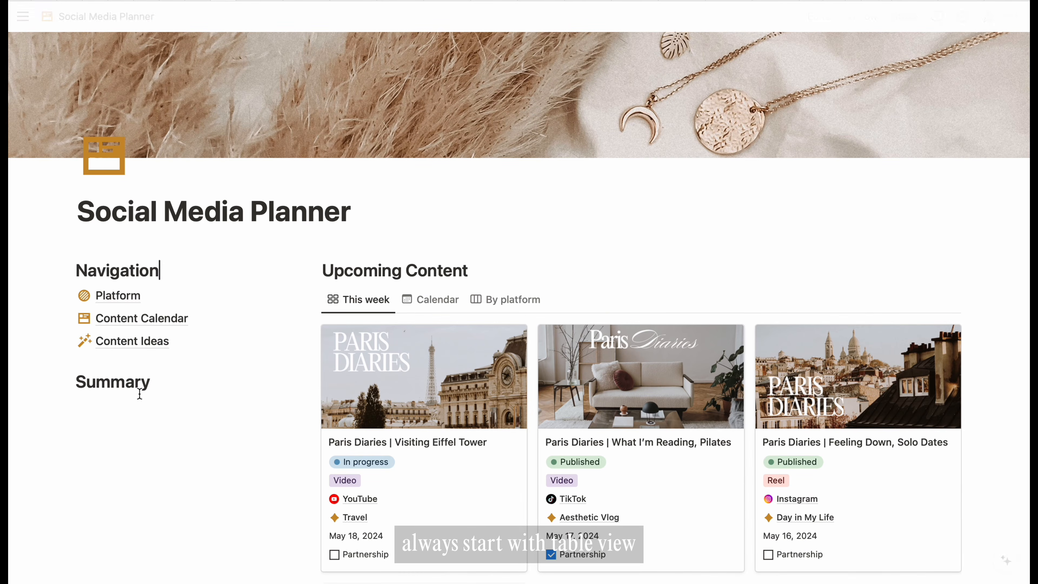
left_click(135, 410)
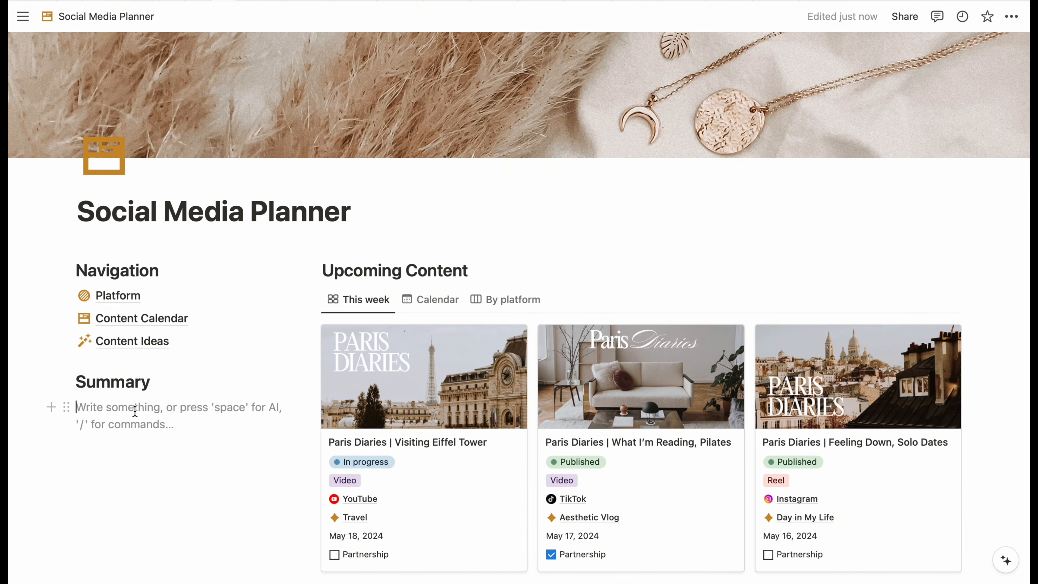
- Create an inline table titled Summary under the heading and hide its title
scroll(116, 237, "down", 5)
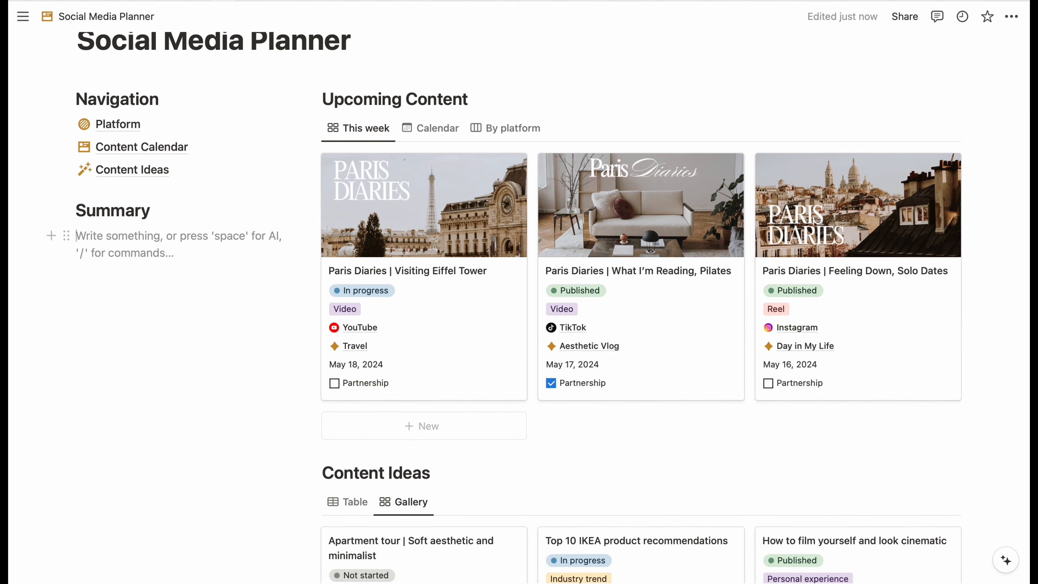
type("/table")
key("Return")
left_click(347, 329)
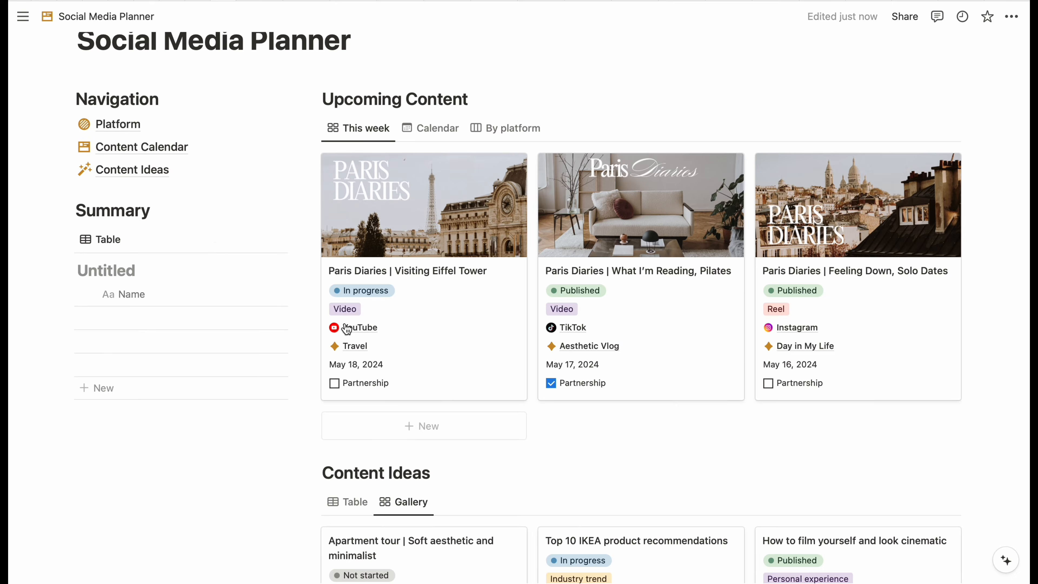
left_click(146, 272)
left_click(141, 320)
type("Summary")
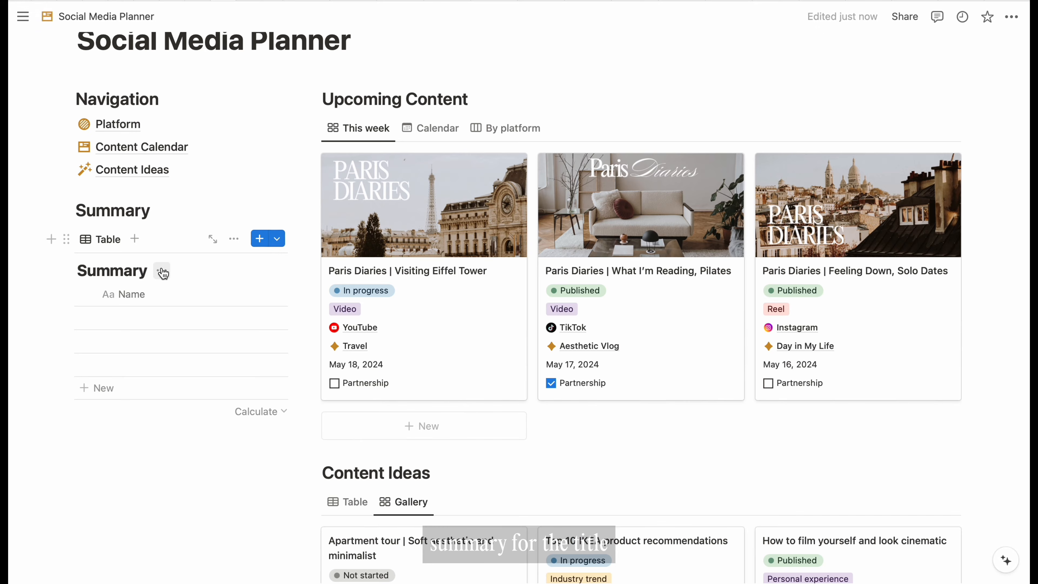
left_click(163, 273)
left_click(152, 343)
- Rename the view 'Social Summary' and set it to Gallery layout with card preview None
left_click(111, 240)
left_click(213, 286)
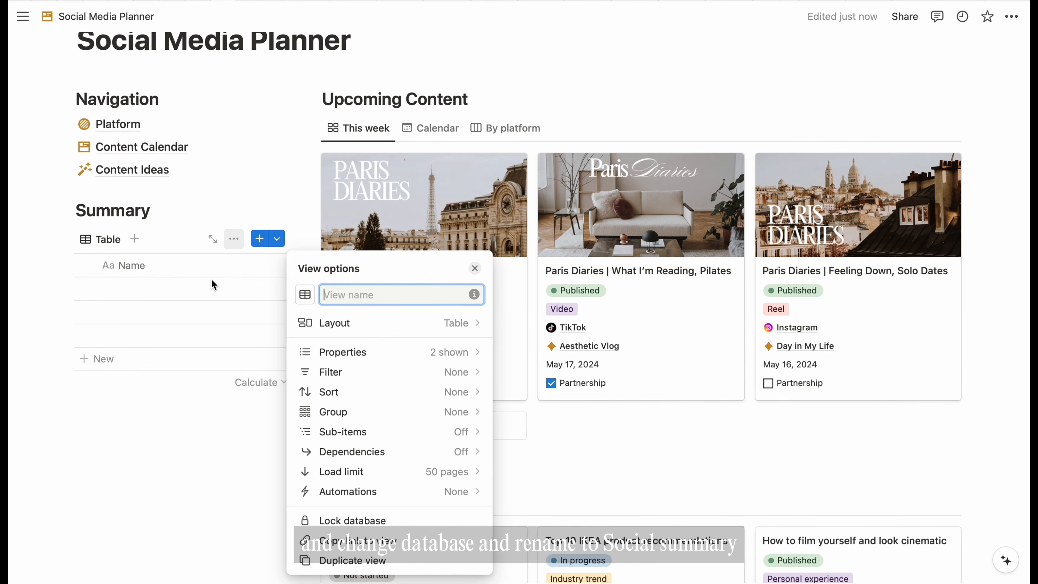
type("Summary")
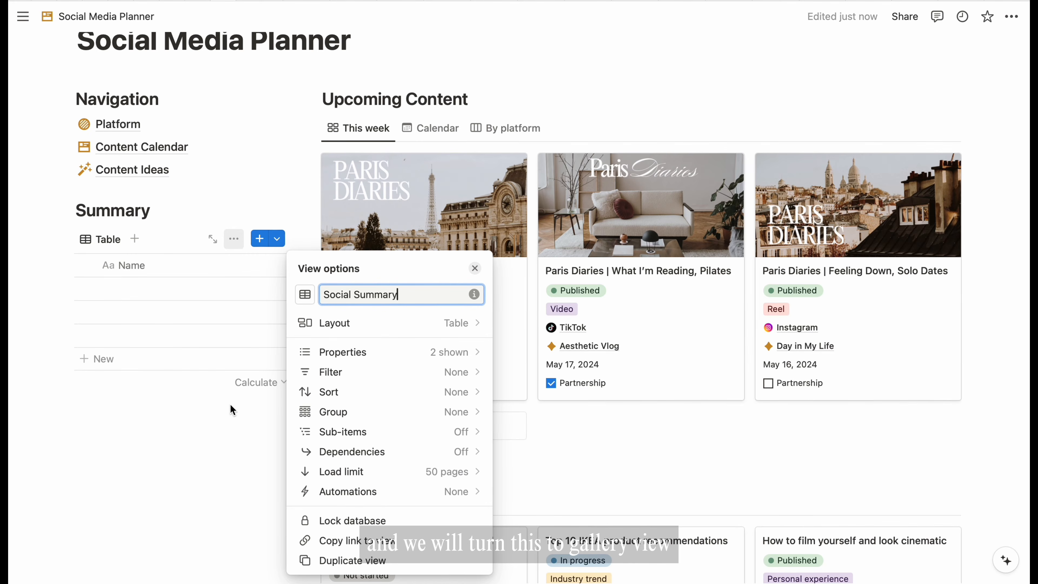
left_click(229, 410)
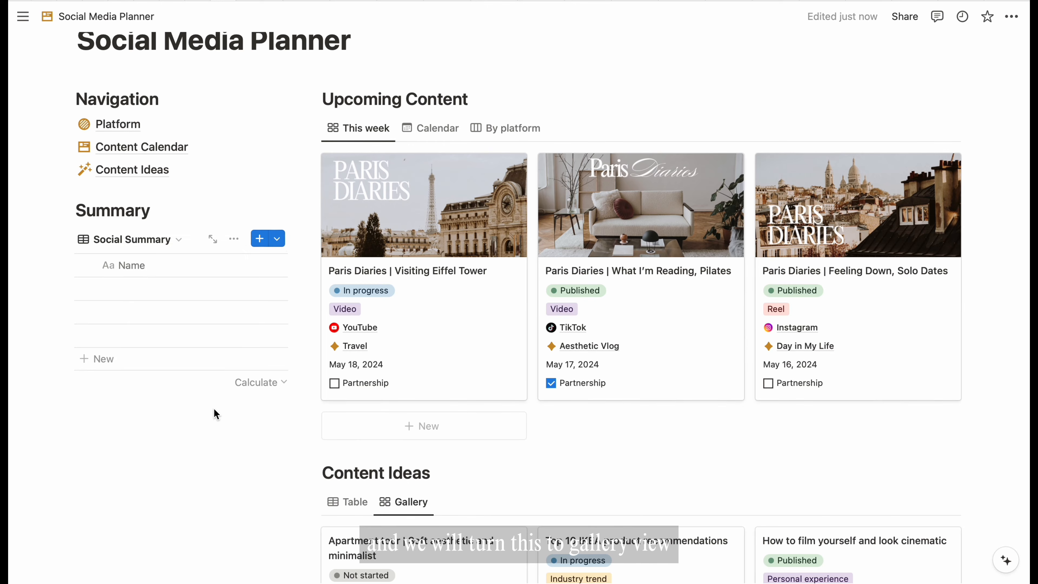
left_click(179, 241)
left_click(221, 302)
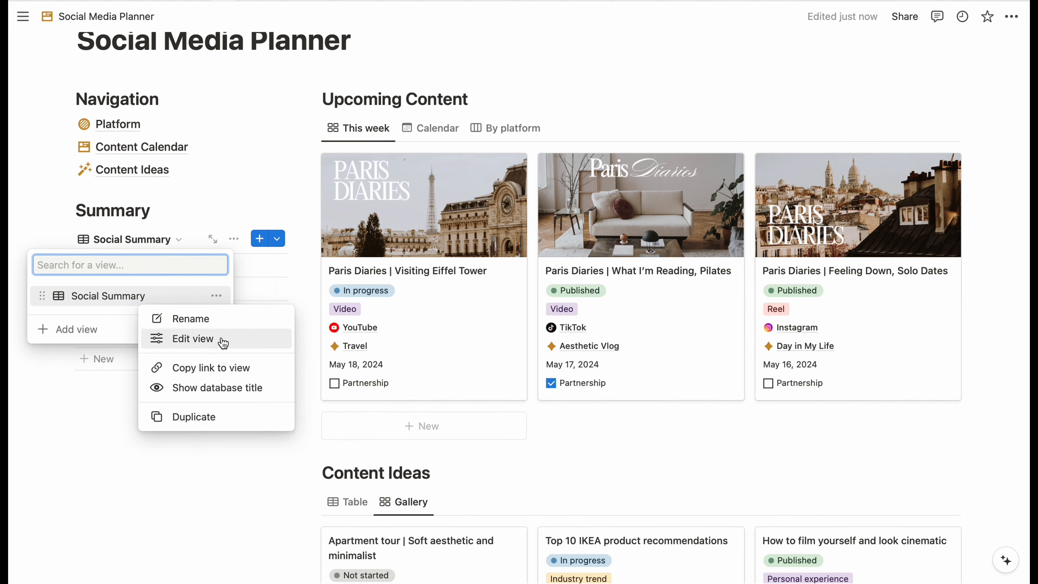
left_click(220, 338)
left_click(472, 325)
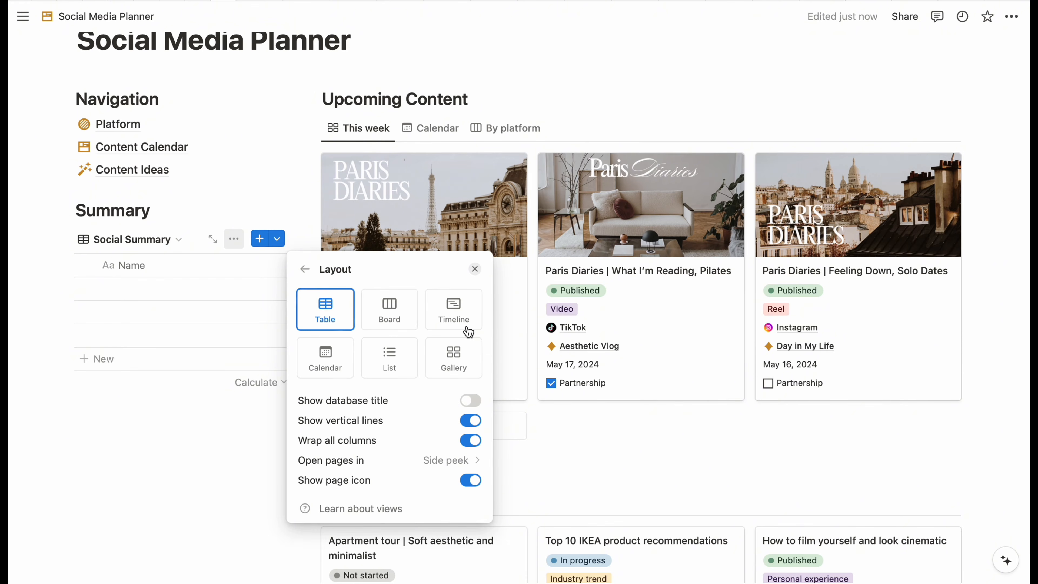
left_click(455, 360)
left_click(449, 420)
left_click(389, 448)
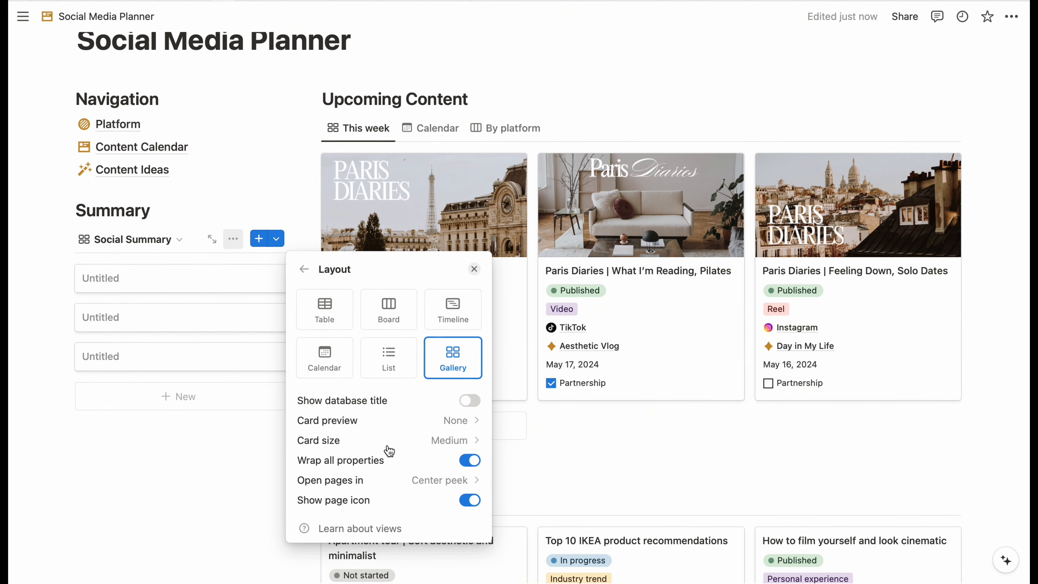
left_click(475, 269)
- Delete two extra Untitled cards and open the remaining Untitled card
right_click(190, 322)
left_click(193, 320)
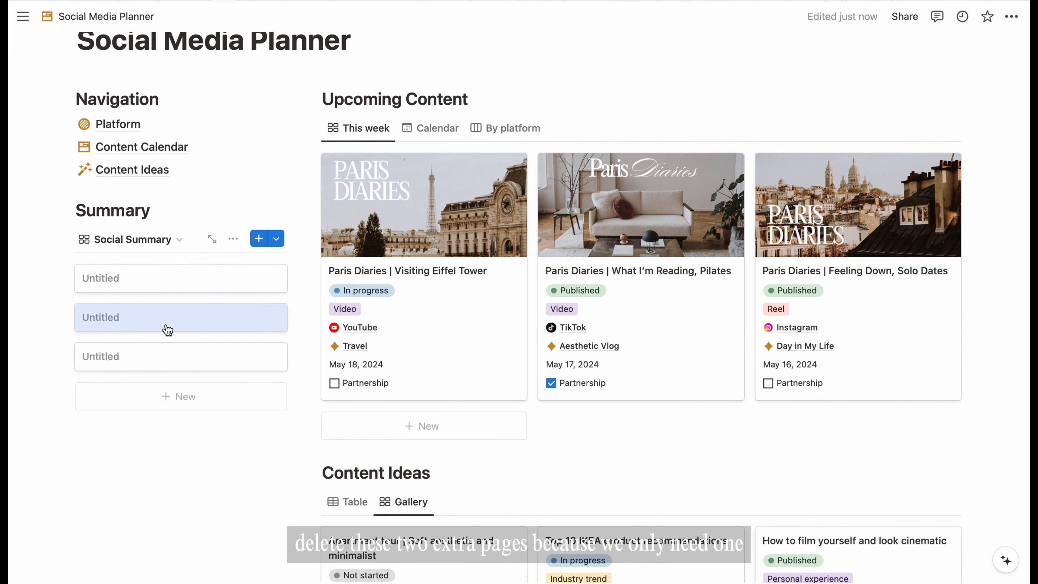
right_click(140, 319)
left_click(175, 60)
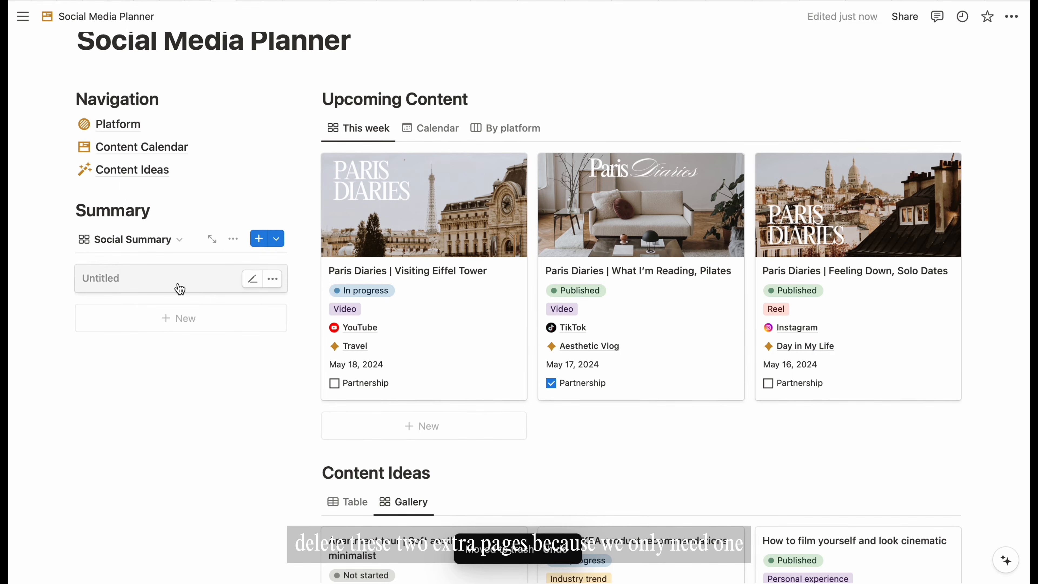
left_click(179, 287)
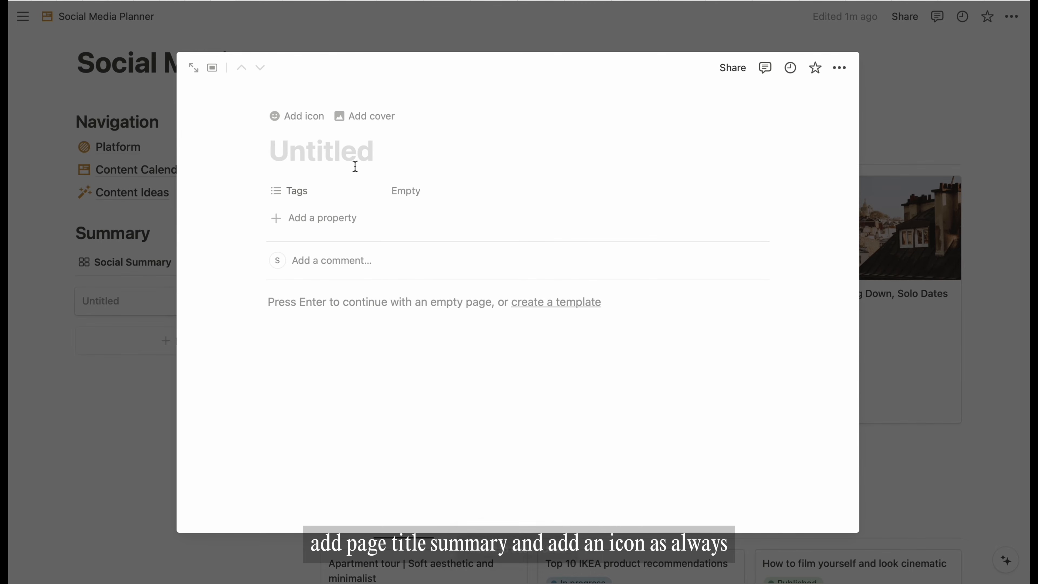
- Title the page Summary and give it a lightning bolt icon
type("Summary")
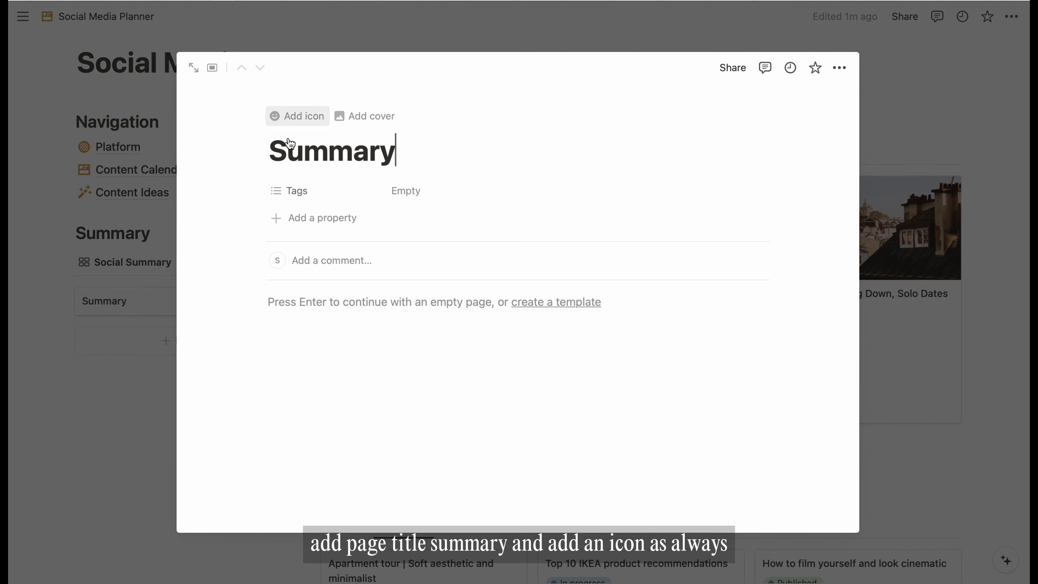
left_click(286, 116)
left_click(217, 225)
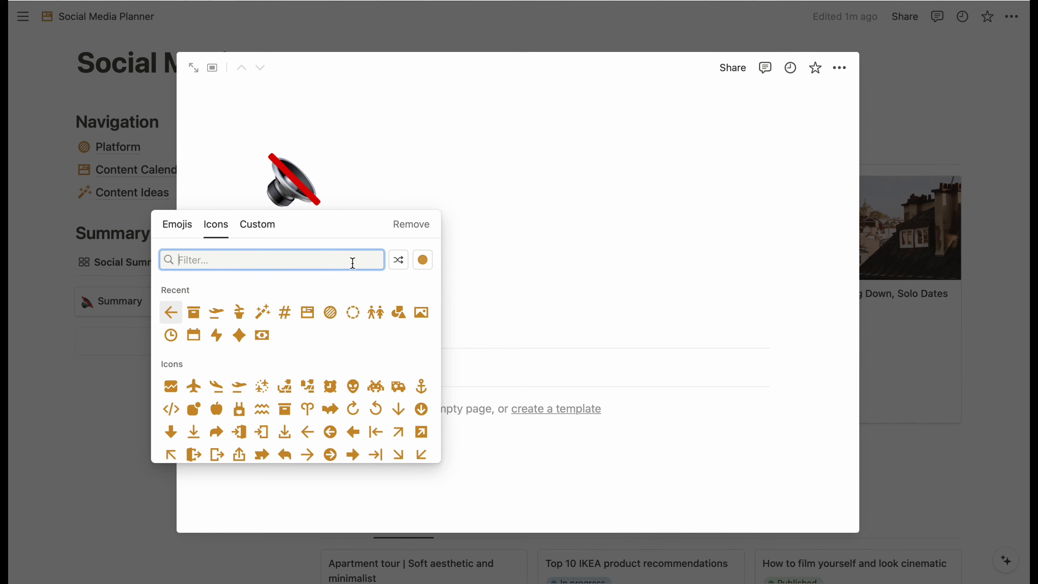
type("bol")
left_click(217, 293)
- Change the Tags property into a formula named Today with the formula now()
left_click(297, 297)
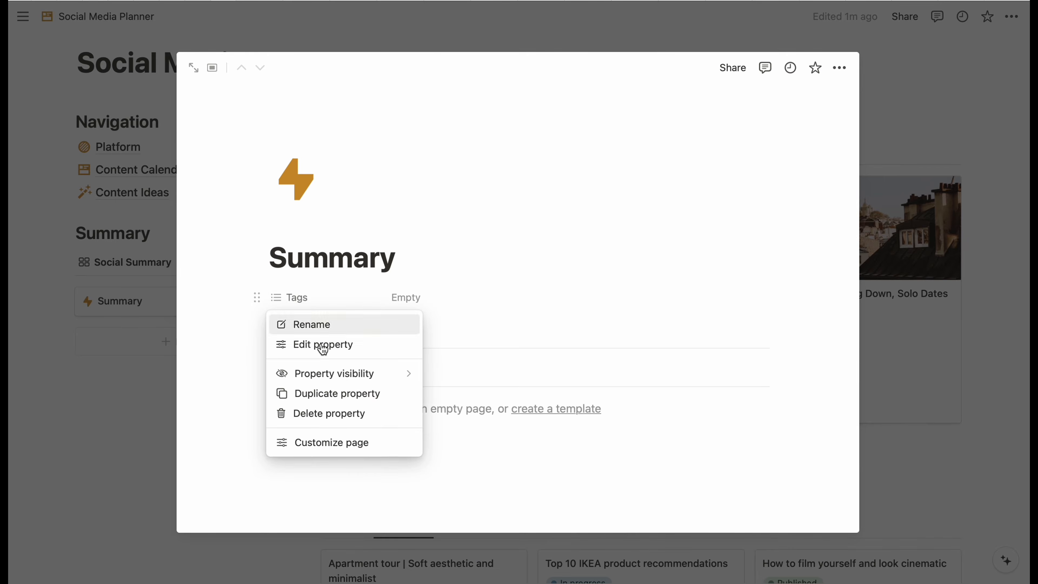
left_click(321, 346)
left_click(439, 356)
scroll(362, 462, "down", 2)
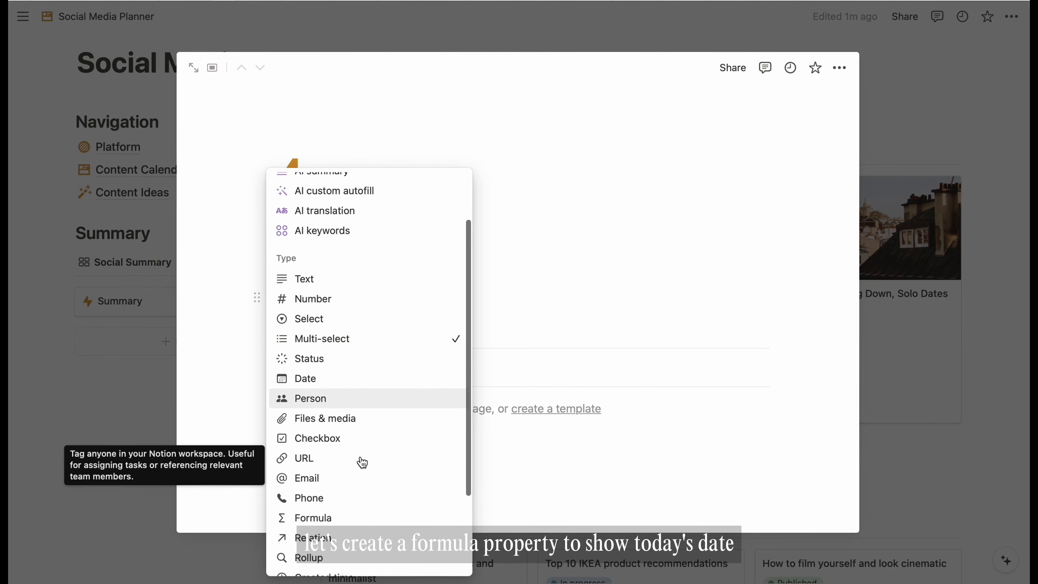
left_click(327, 518)
left_click(368, 328)
key("BackSpace")
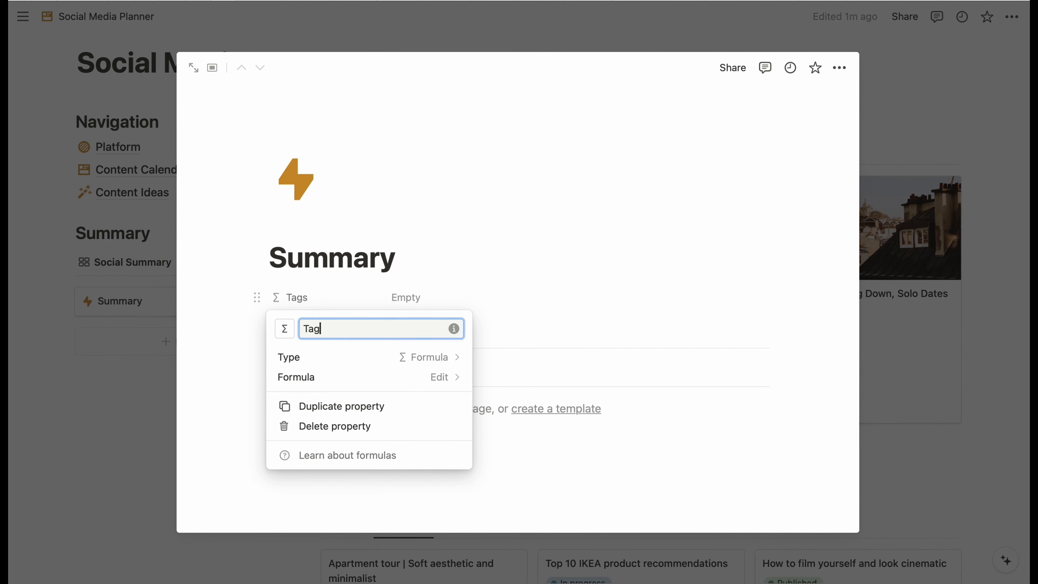
key("BackSpace")
key("BackSpace")
key("BackSpace")
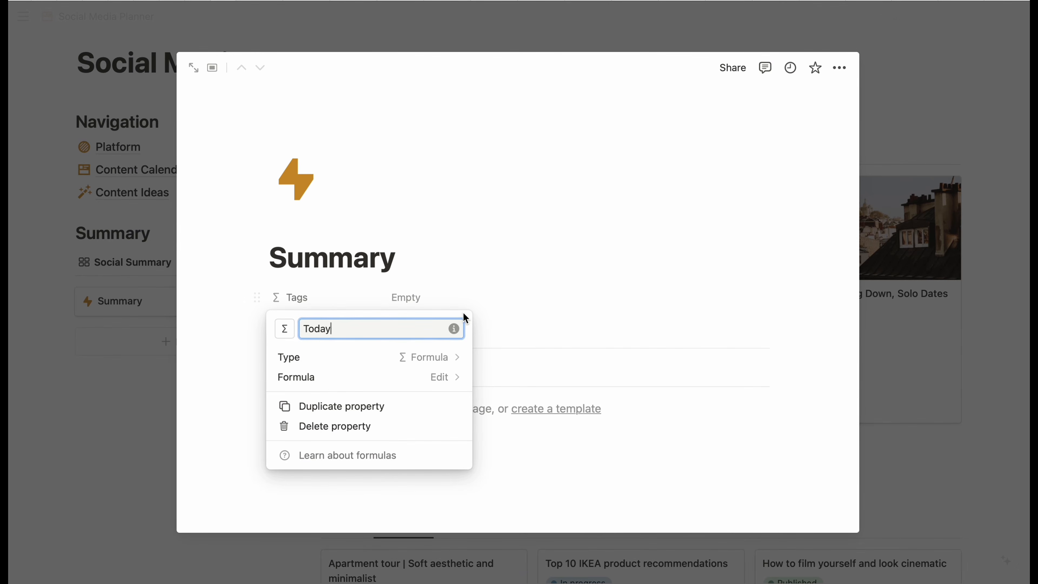
left_click(446, 378)
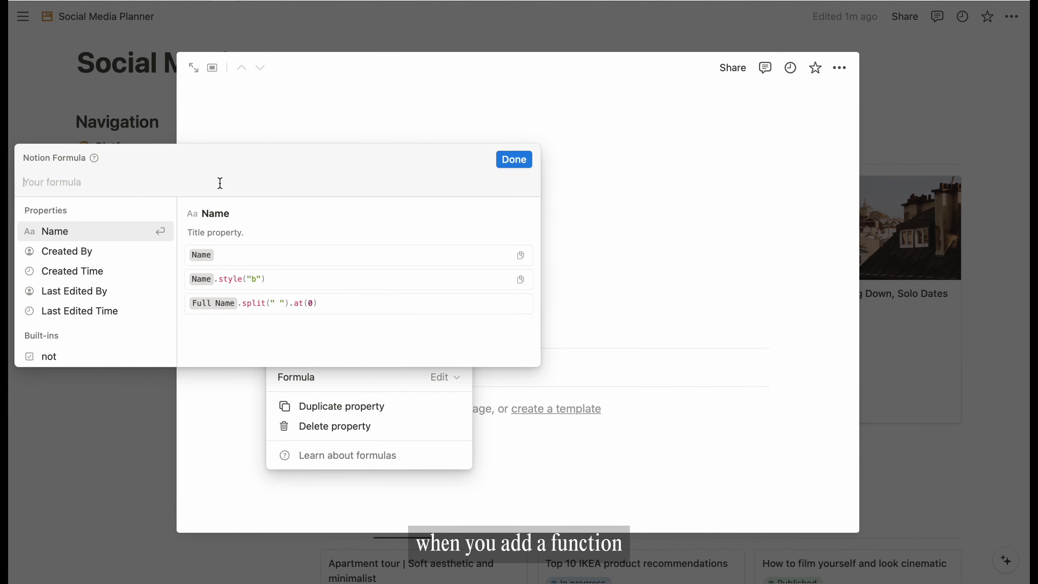
type("now()")
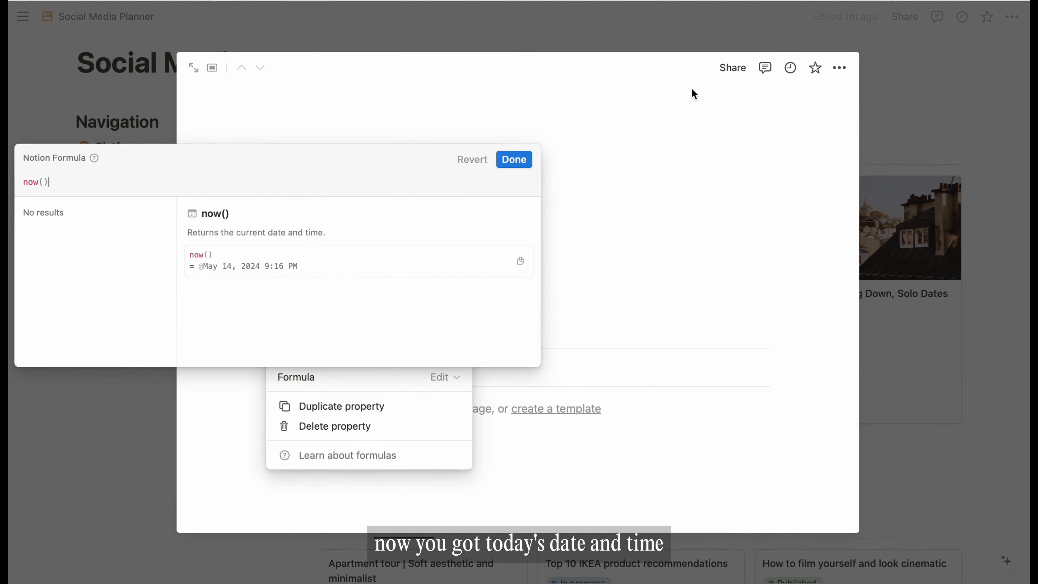
left_click(514, 159)
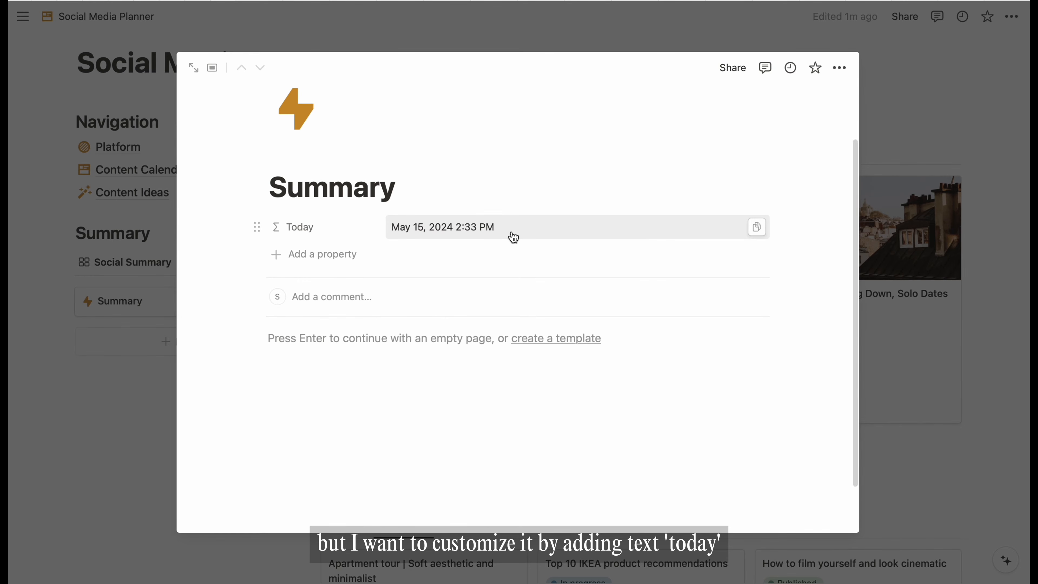
- Prefix the Today formula with the label "Today " +
left_click(513, 237)
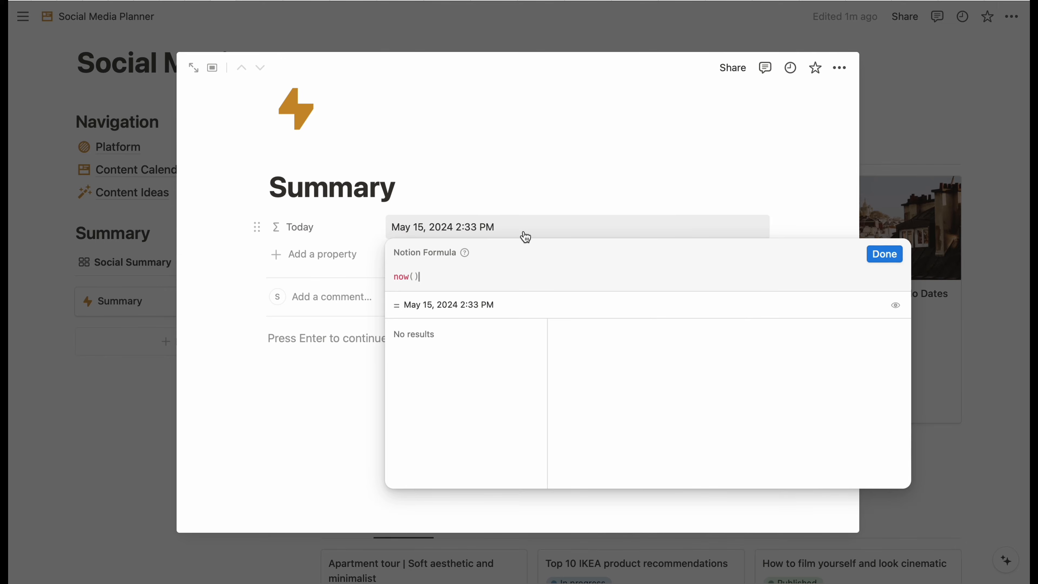
left_click(395, 278)
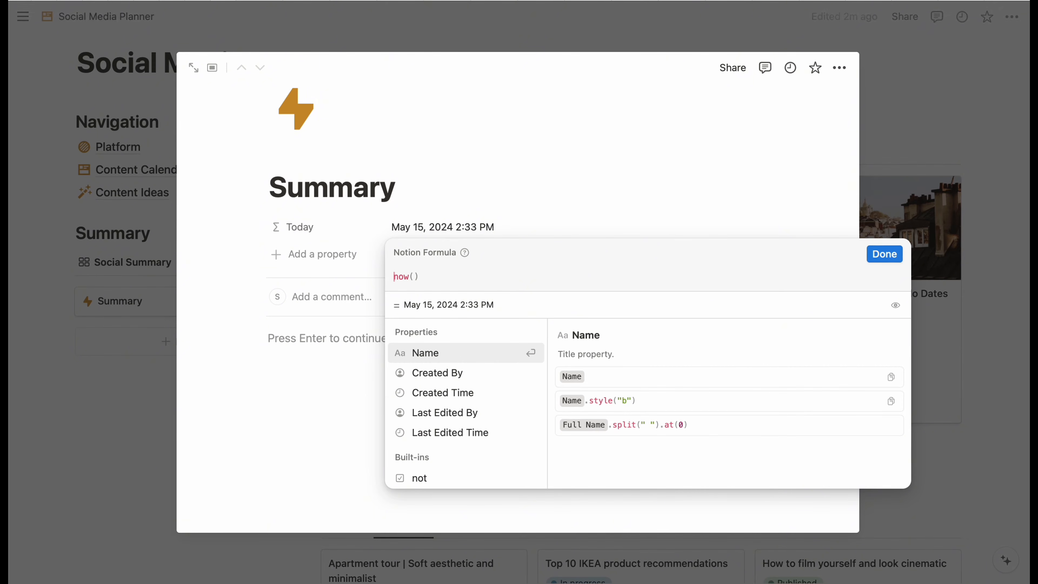
type("\"Today \"")
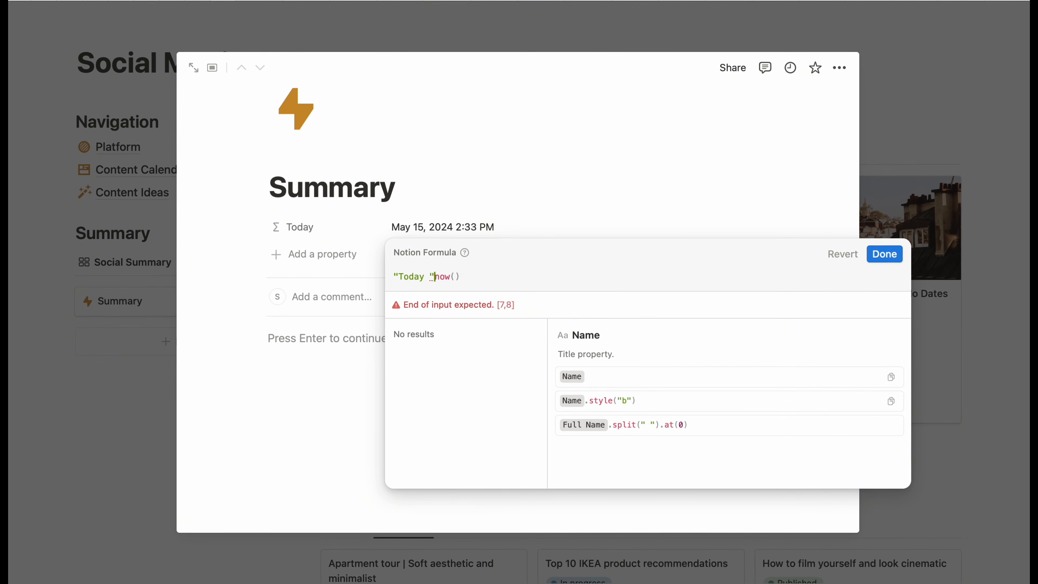
type(" +")
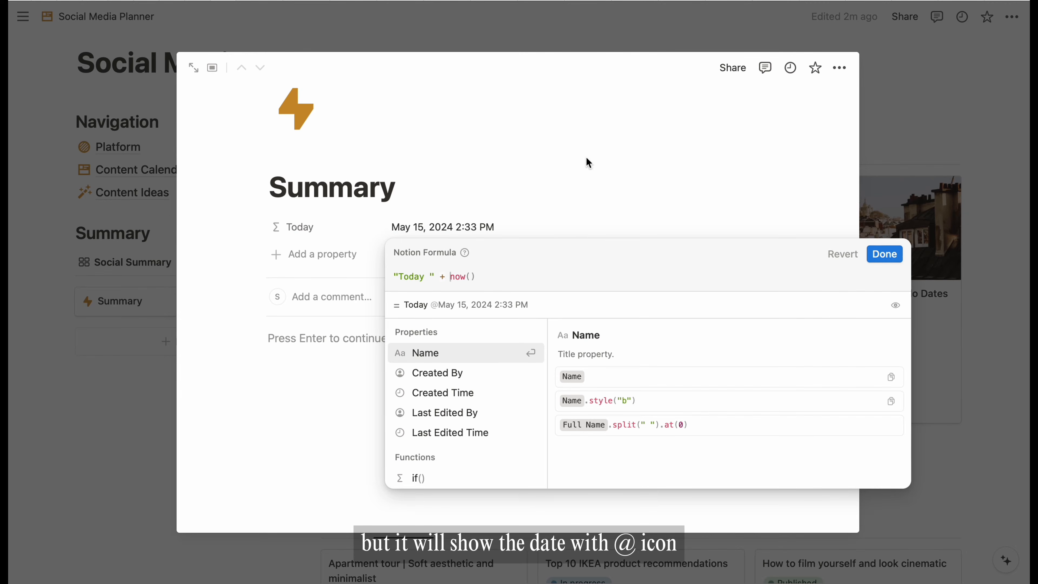
left_click(884, 255)
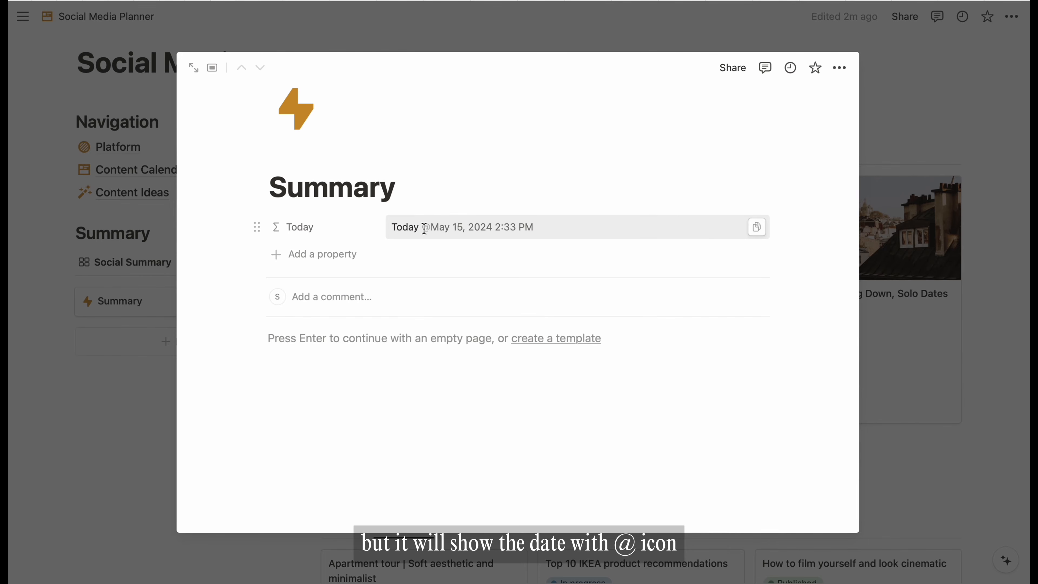
- Wrap now() in formatDate using the example custom date format, then close the page preview
left_click(438, 228)
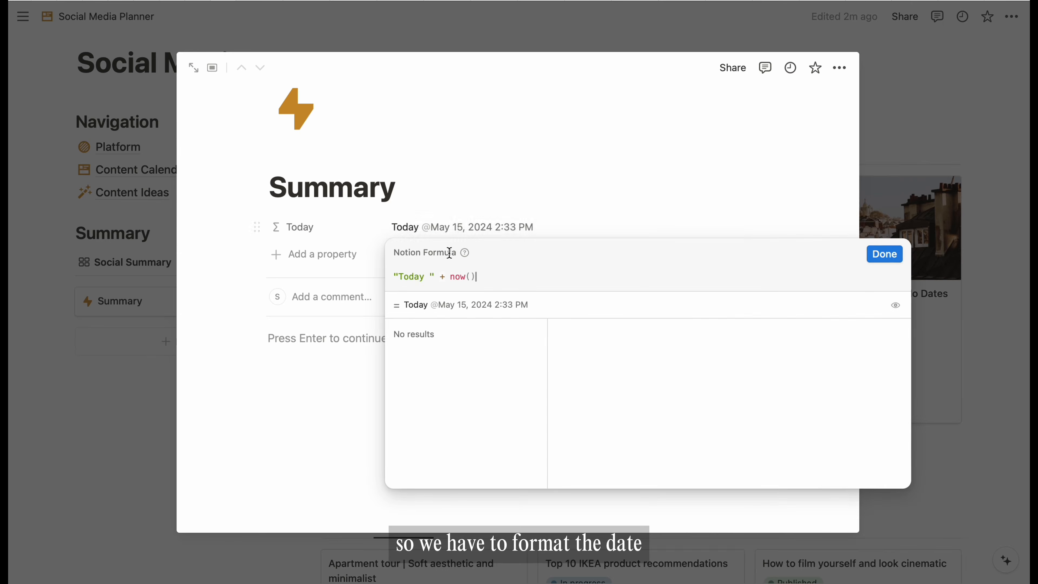
type("formatDate()")
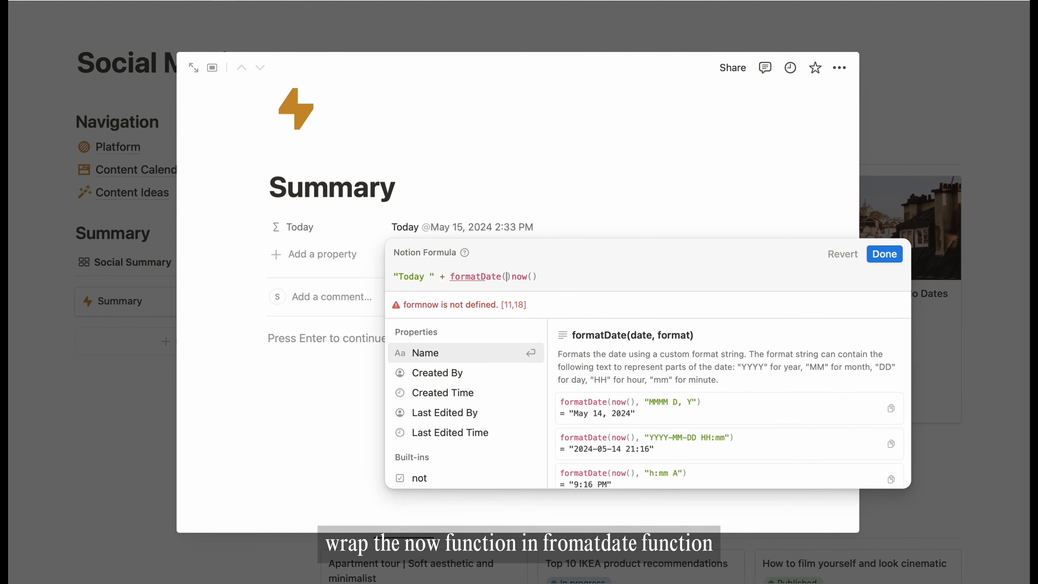
key("BackSpace")
key("Right")
key("Right")
key("Right")
key("Right")
key("Right")
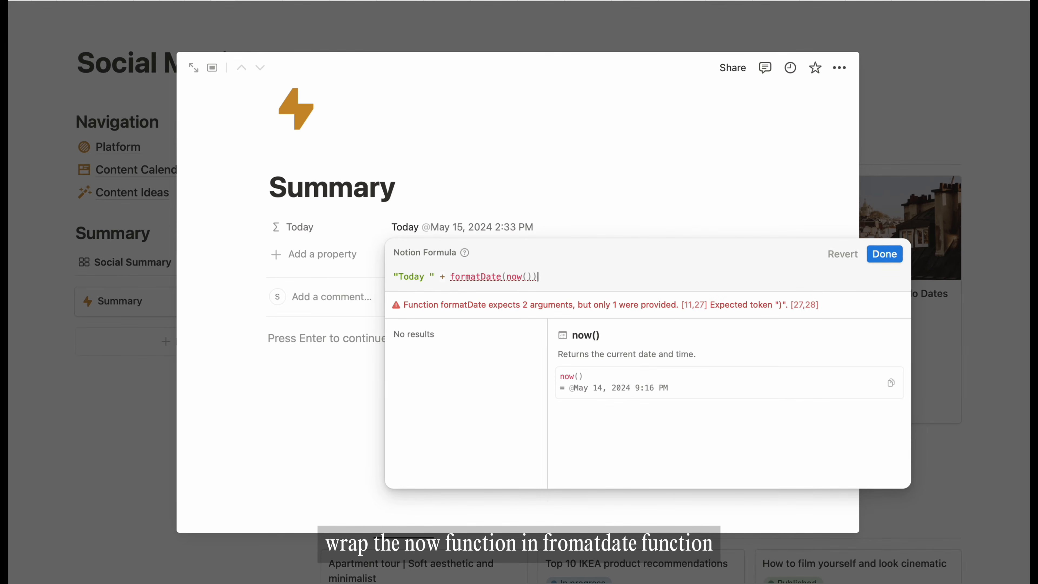
key("Left")
type(",")
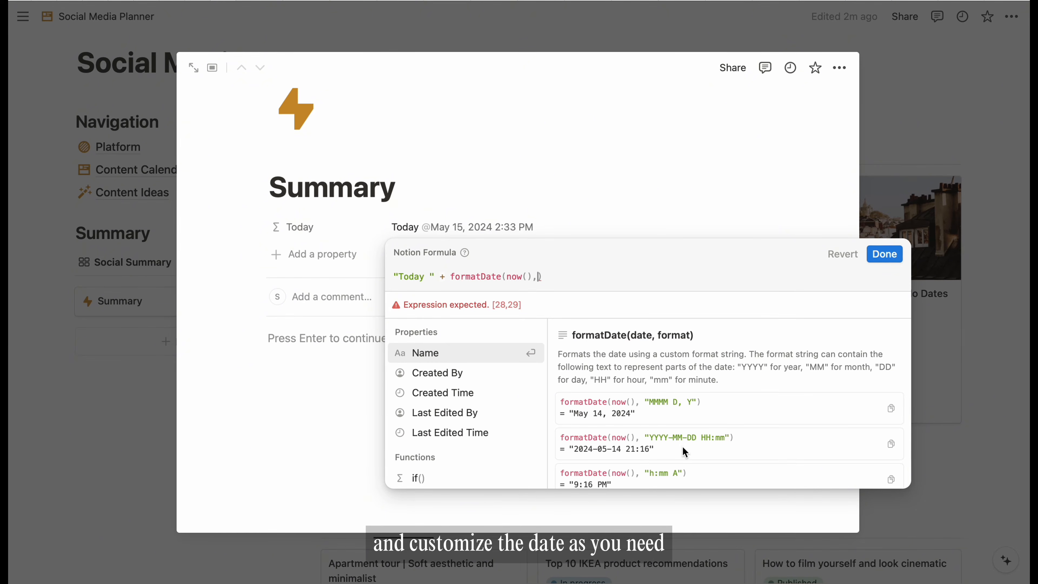
left_click(651, 450)
left_click_drag(543, 278, 453, 272)
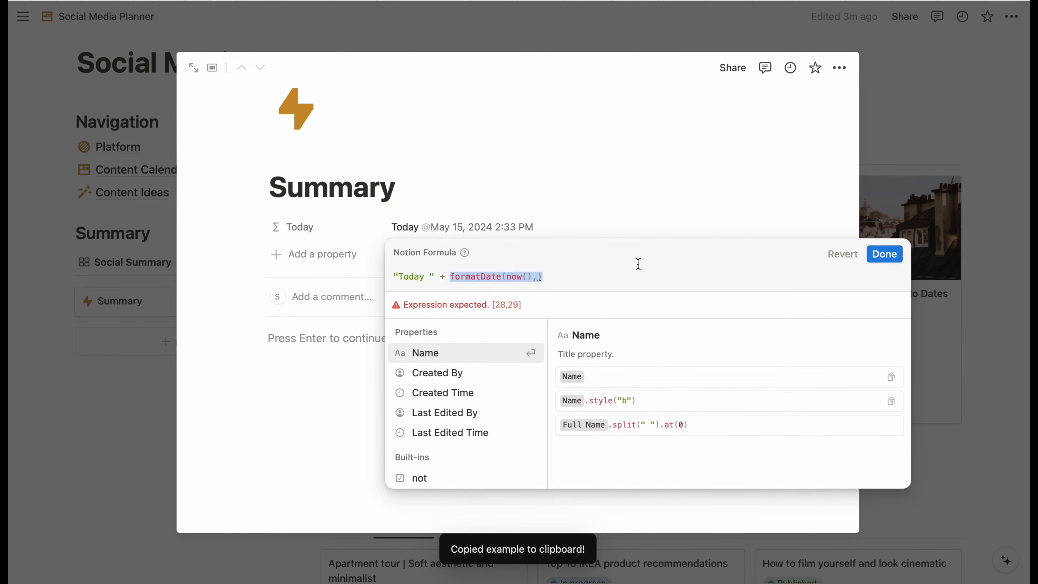
key("super+v")
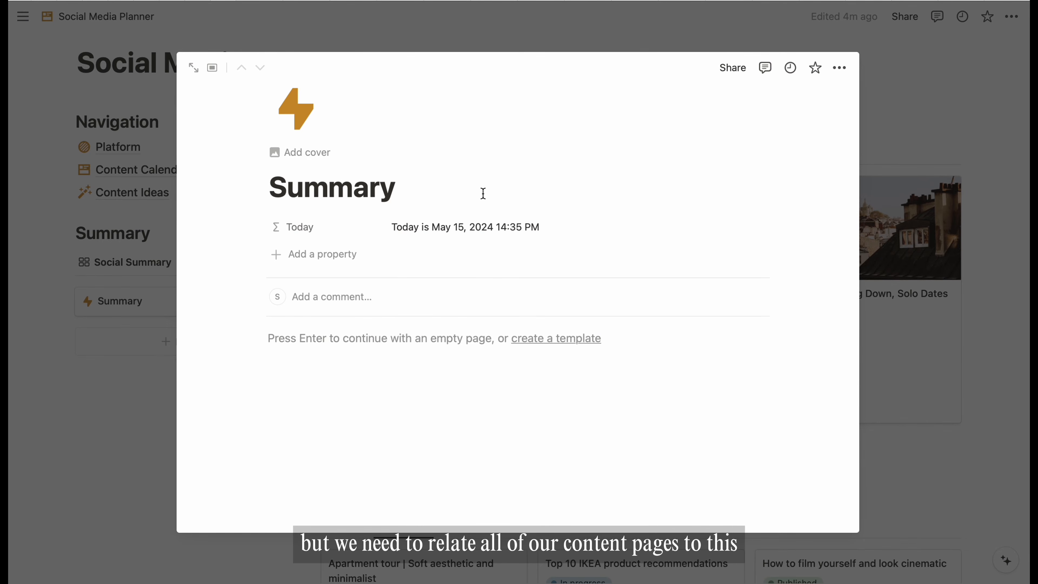
left_click(1016, 346)
- Add a Summary relation to the Content Calendar table, shown on Summary as Content
left_click(143, 144)
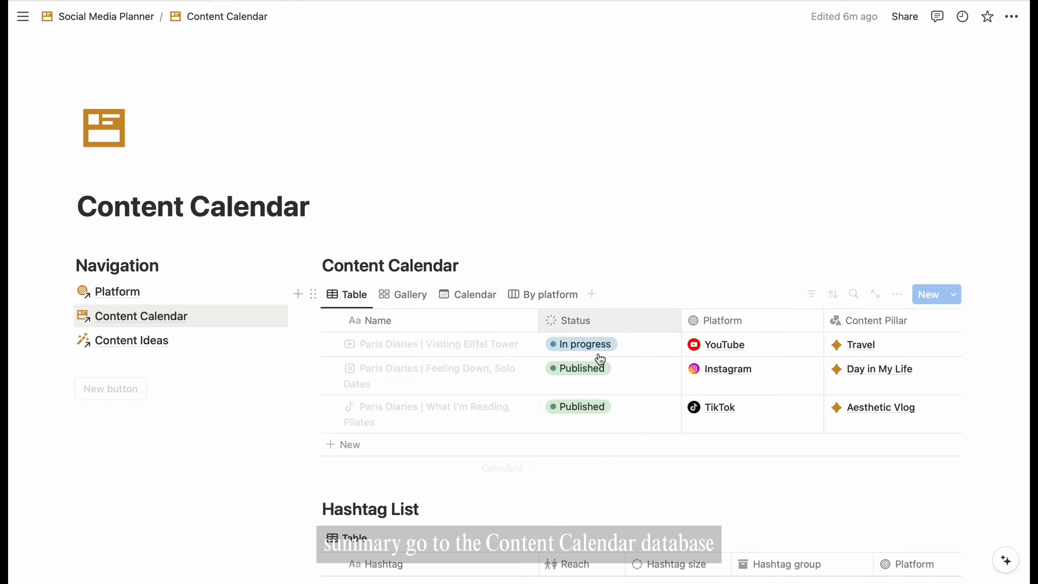
scroll(600, 359, "down", 3)
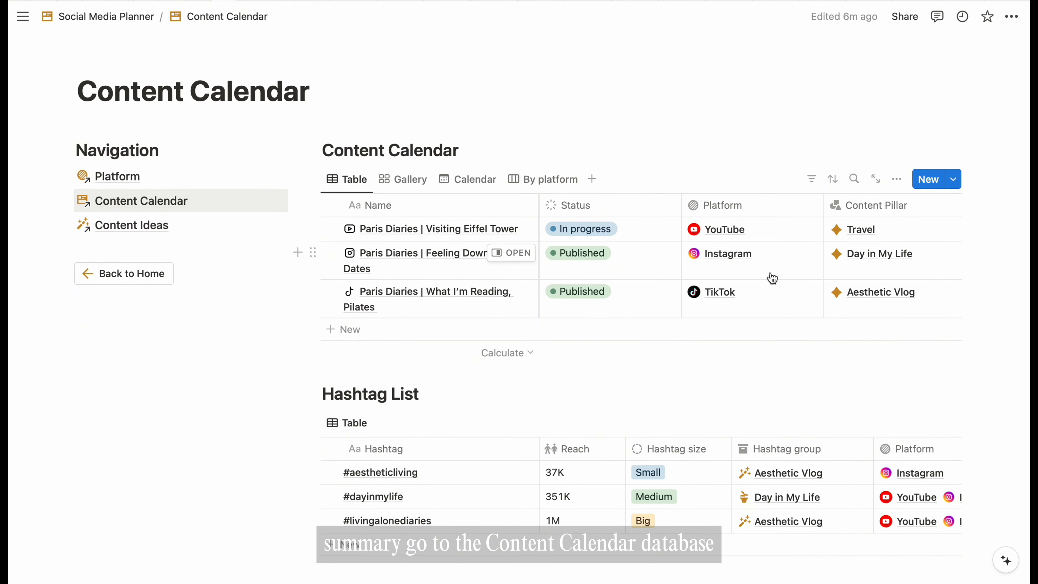
scroll(772, 278, "right", 10)
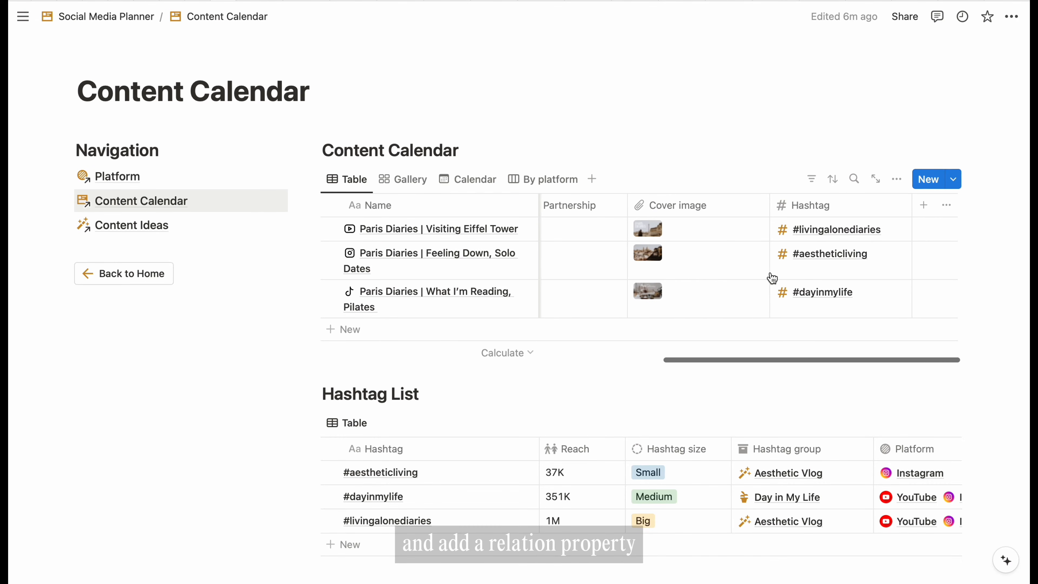
left_click(924, 205)
scroll(903, 475, "down", 4)
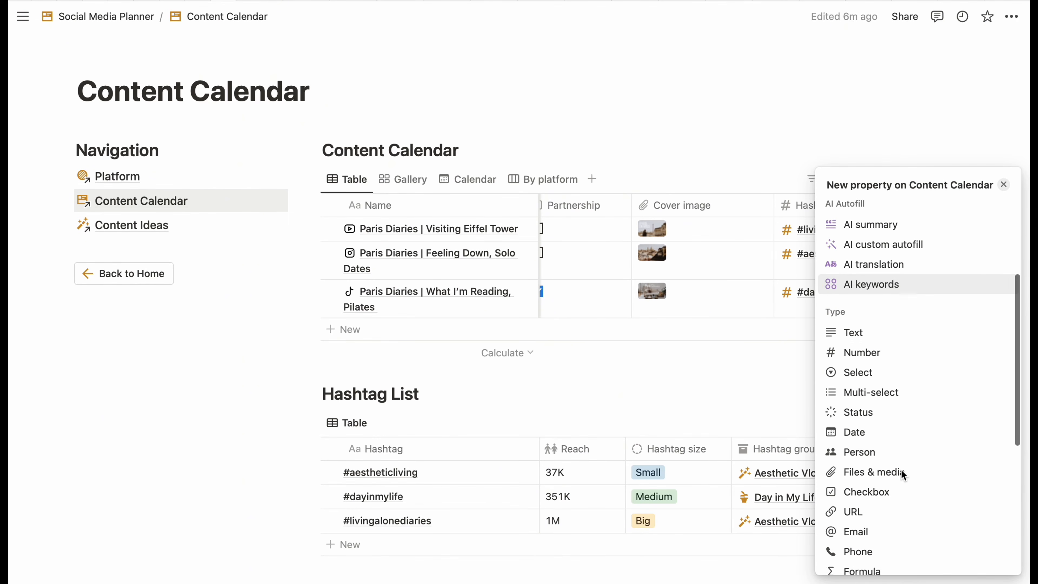
scroll(903, 474, "down", 2)
left_click(873, 505)
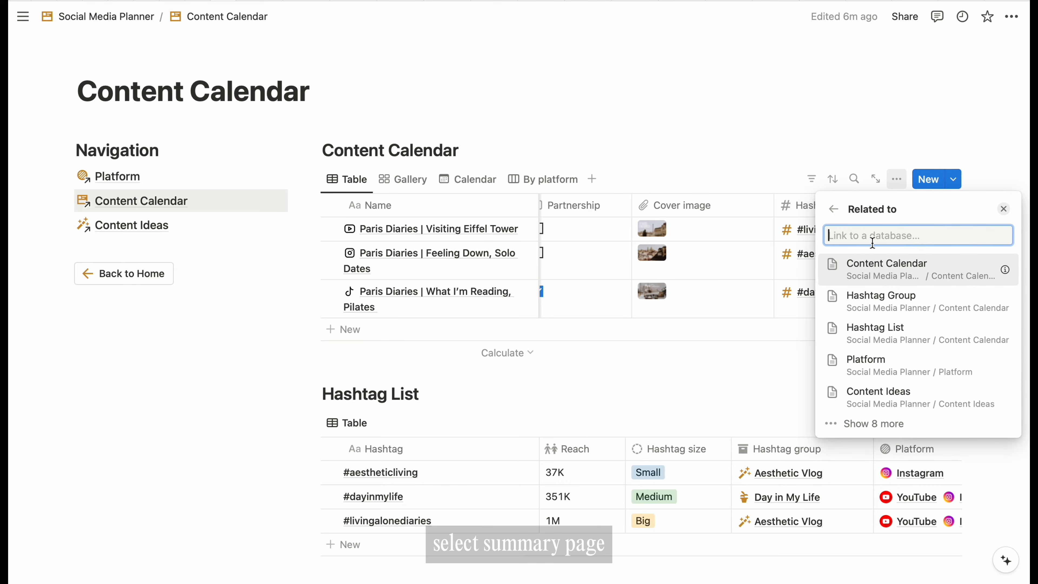
type("summary")
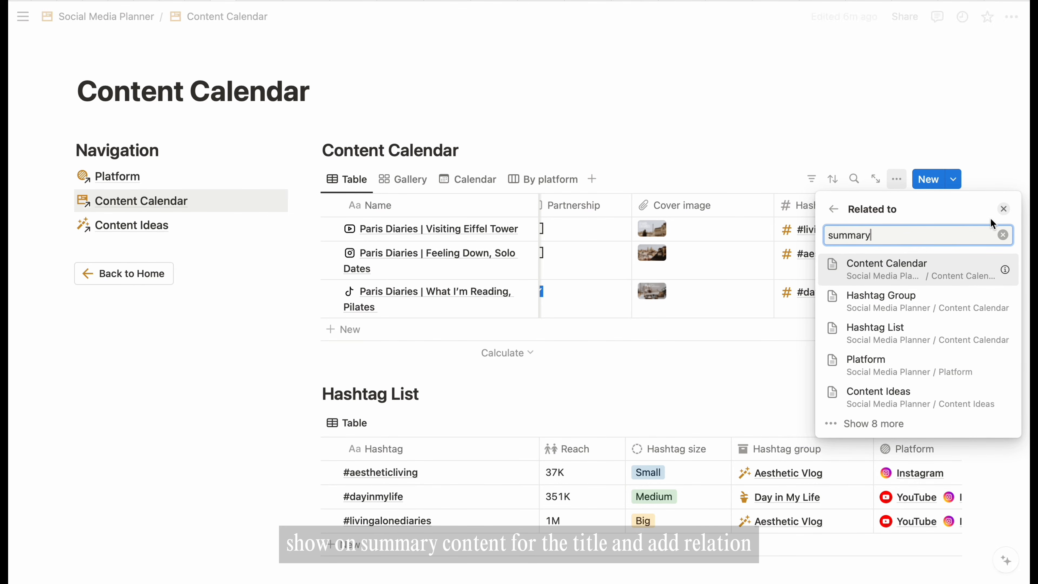
left_click(880, 271)
left_click(1003, 301)
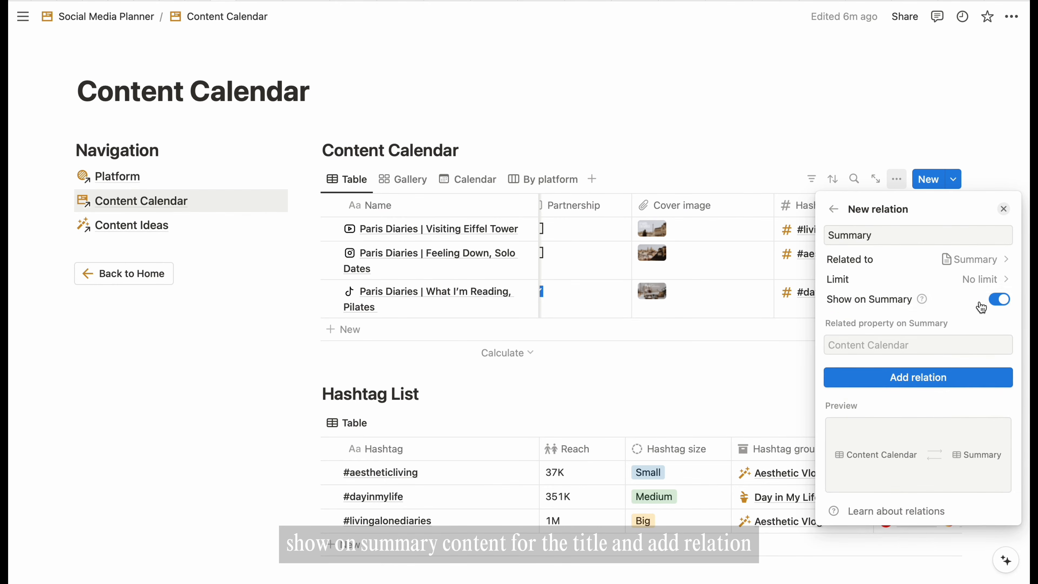
left_click(919, 345)
type("Conten")
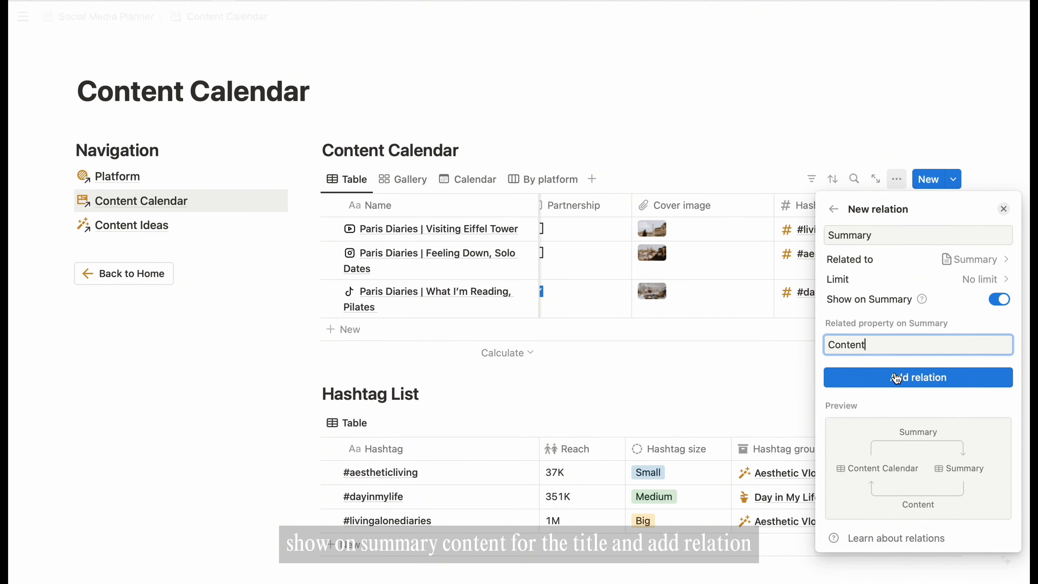
type("t")
left_click(896, 379)
- Give the Summary property a lightning icon and move the Hashtag column before it
left_click(834, 211)
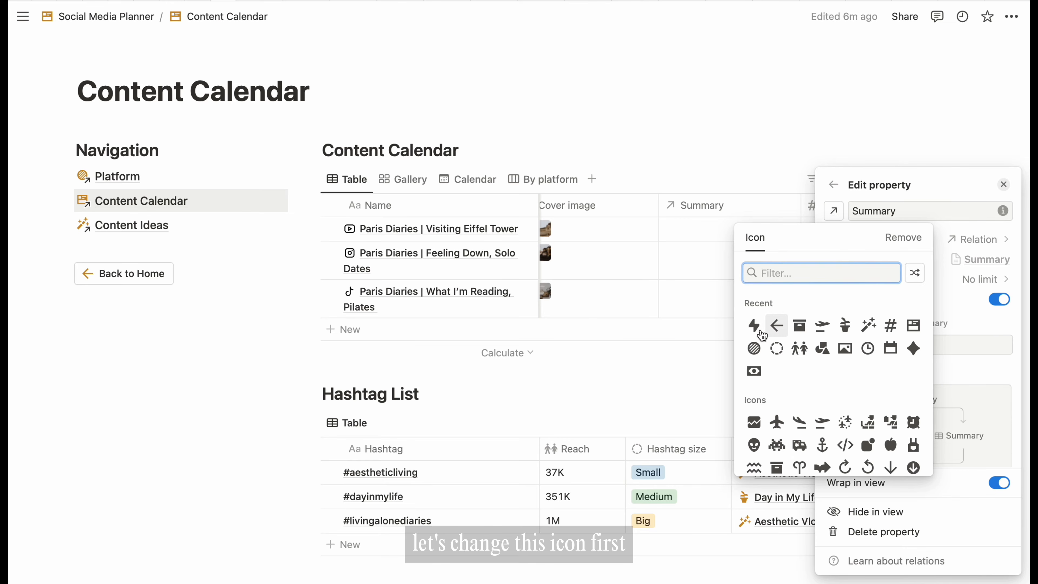
left_click(762, 332)
left_click(767, 127)
left_click_drag(842, 205, 660, 208)
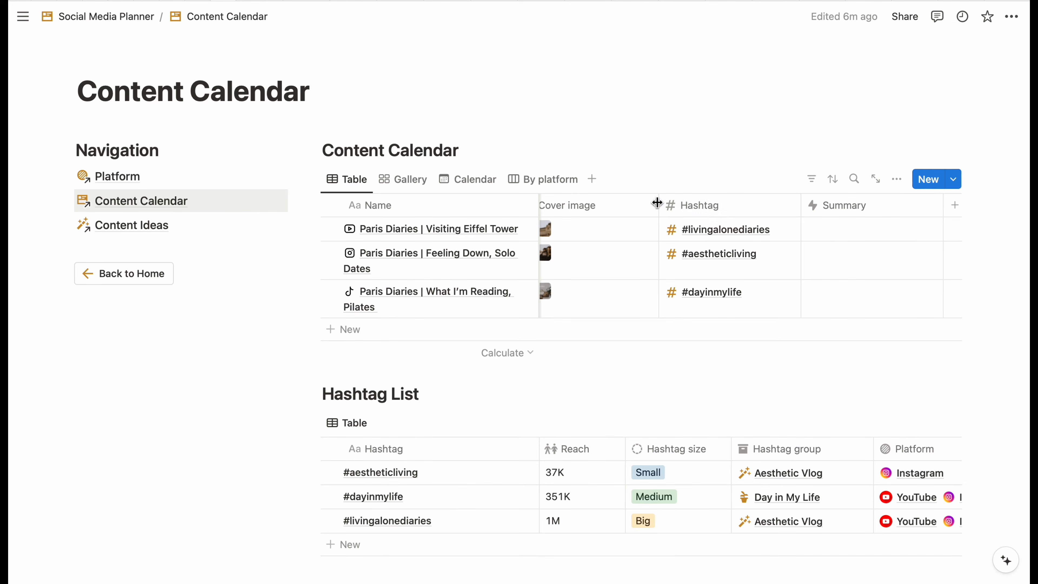
- Link all three posts to the Summary page and add an empty row
left_click(866, 237)
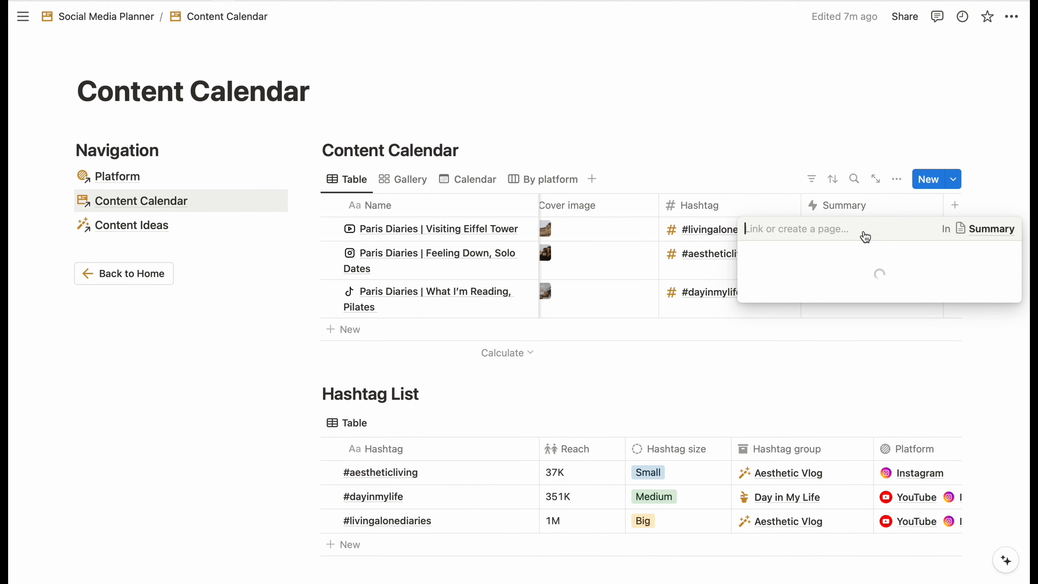
key("Escape")
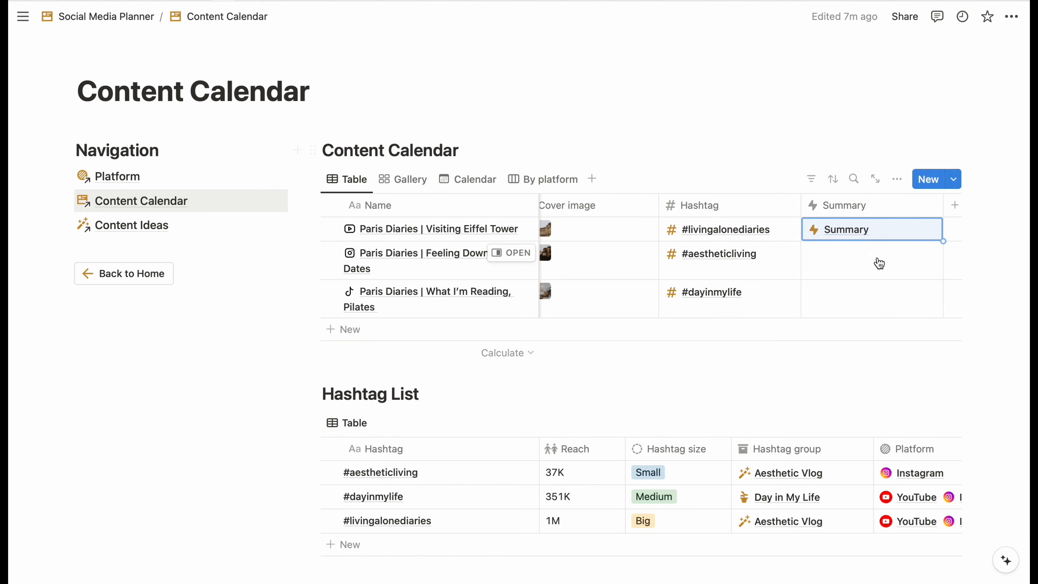
left_click(875, 262)
key("Escape")
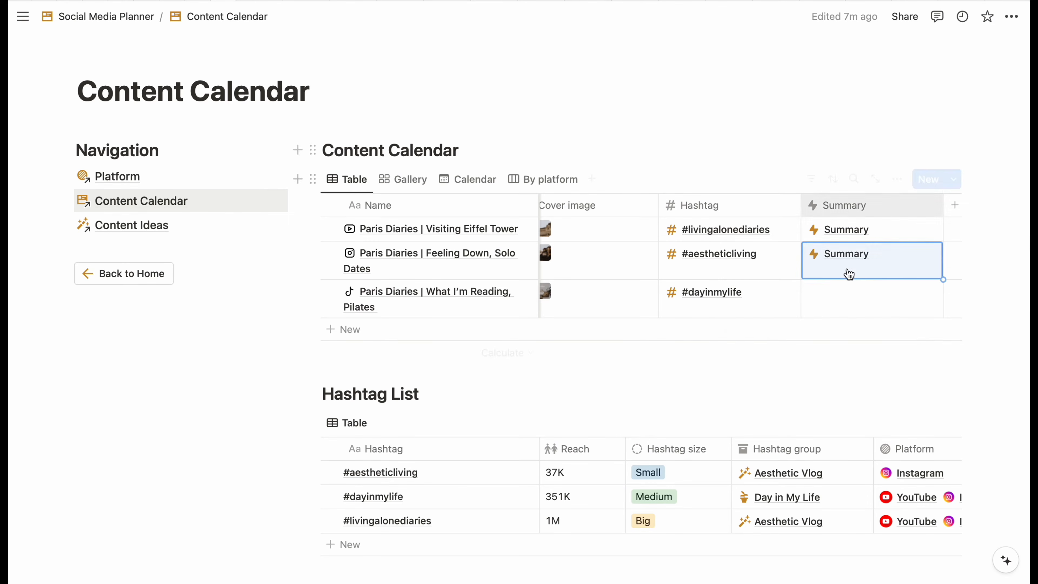
left_click(846, 306)
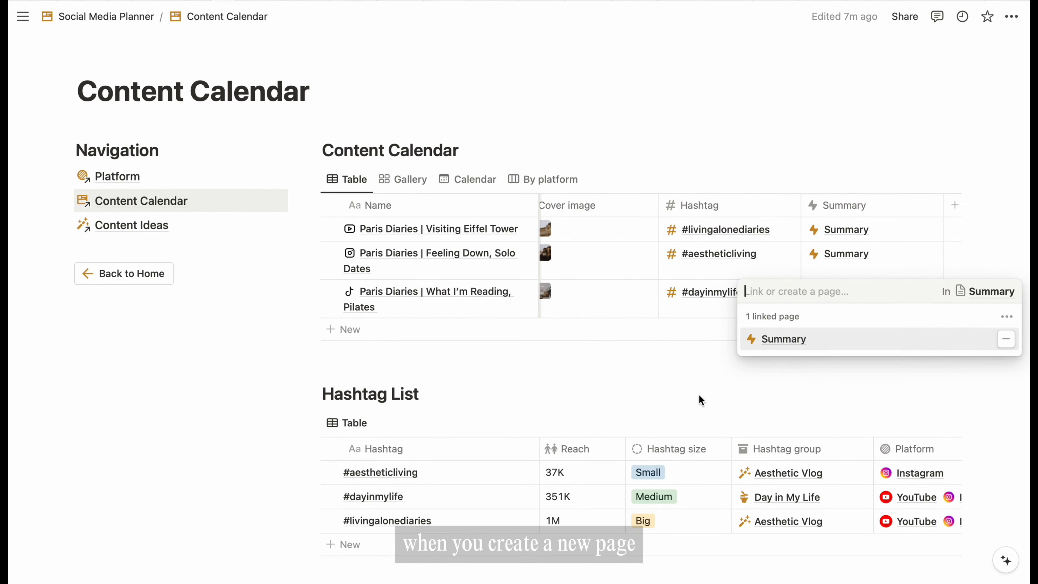
key("Escape")
left_click(389, 336)
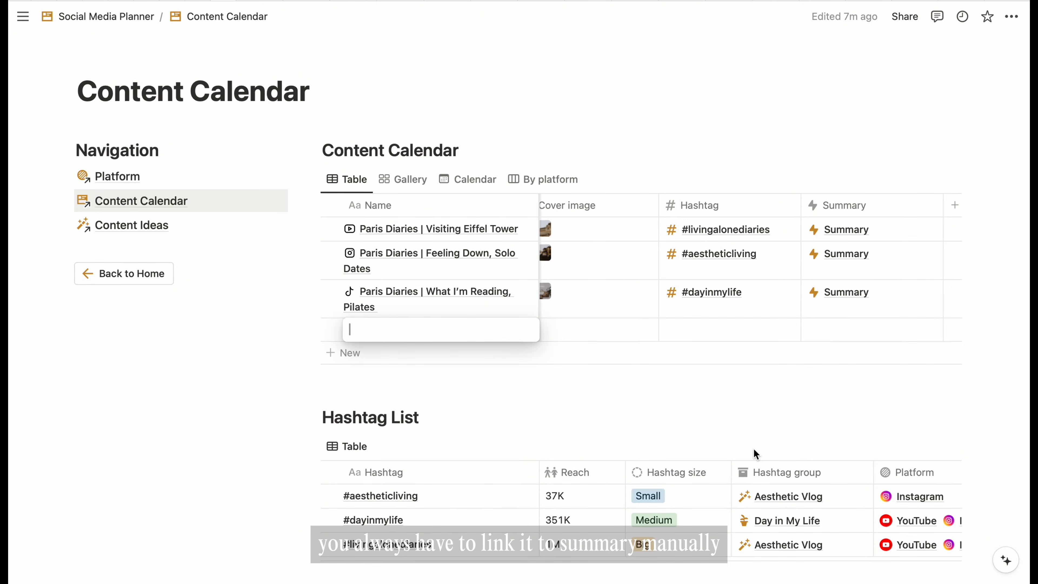
key("Escape")
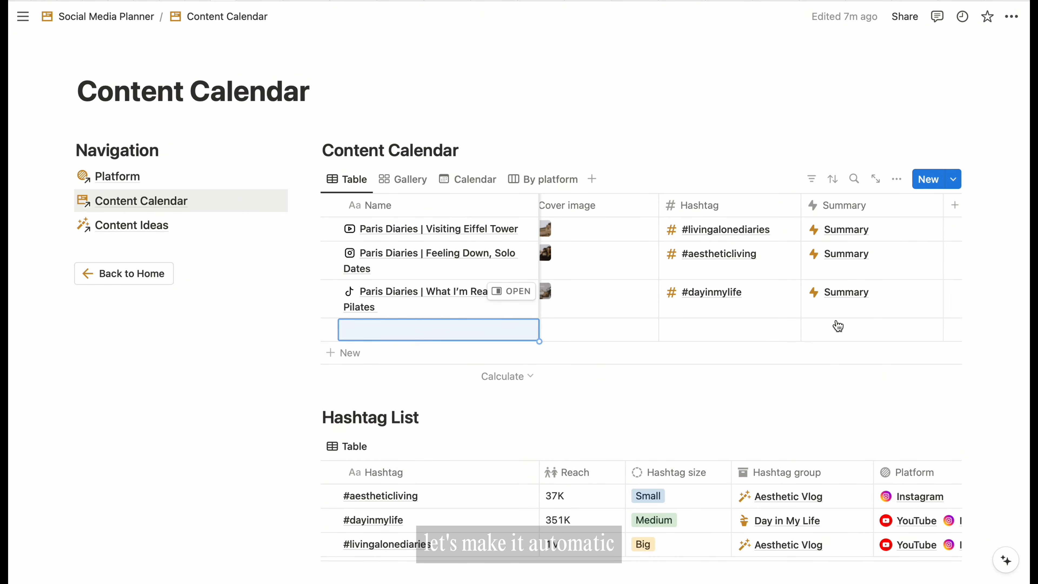
- Create a new Content Calendar template whose Summary relation links to Summary
left_click(954, 182)
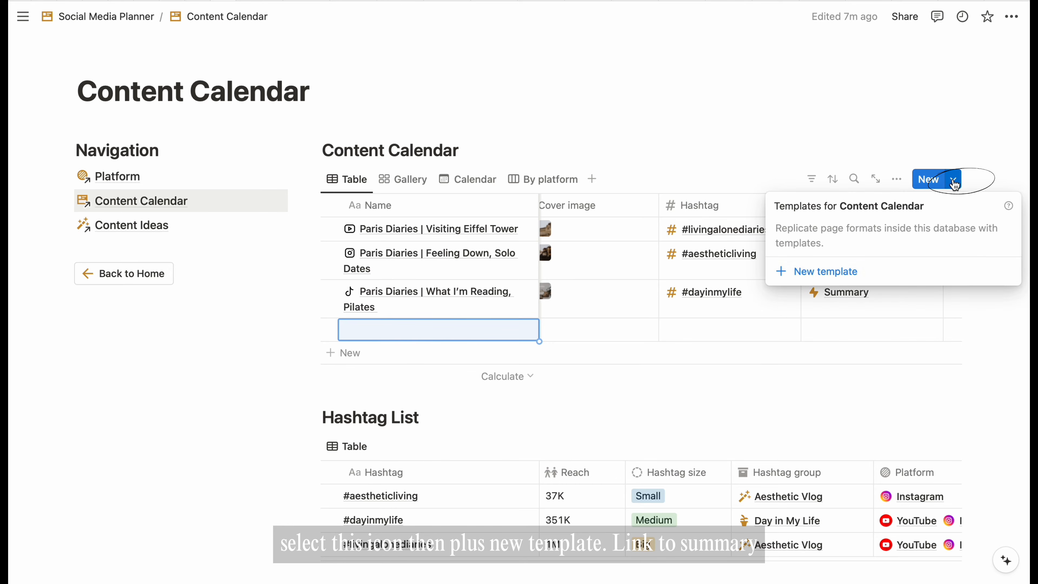
left_click(819, 271)
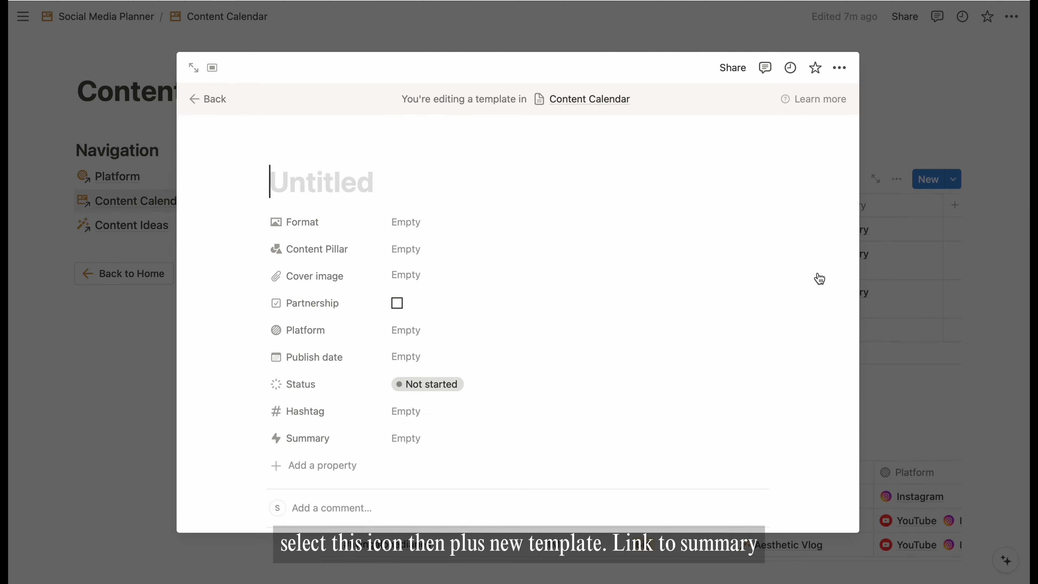
left_click(433, 440)
left_click(433, 485)
left_click(637, 284)
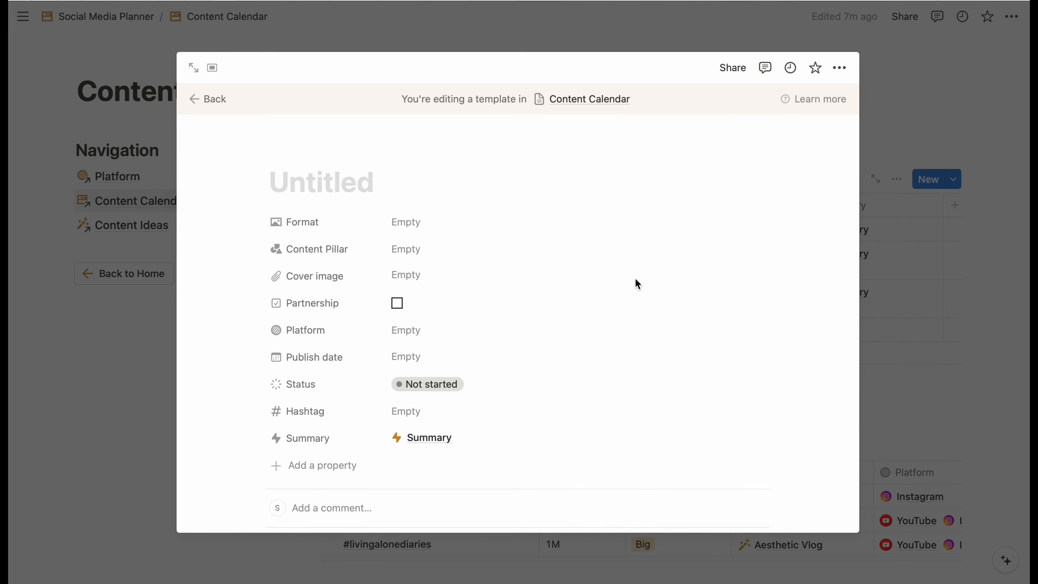
left_click(997, 281)
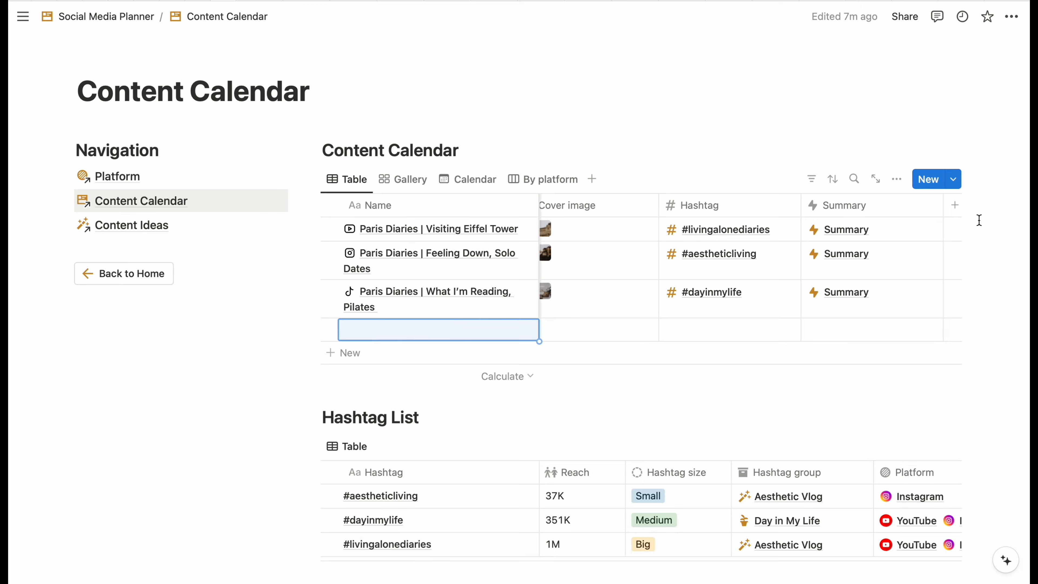
- Set the Untitled template as the default for all views
left_click(953, 179)
left_click(1007, 233)
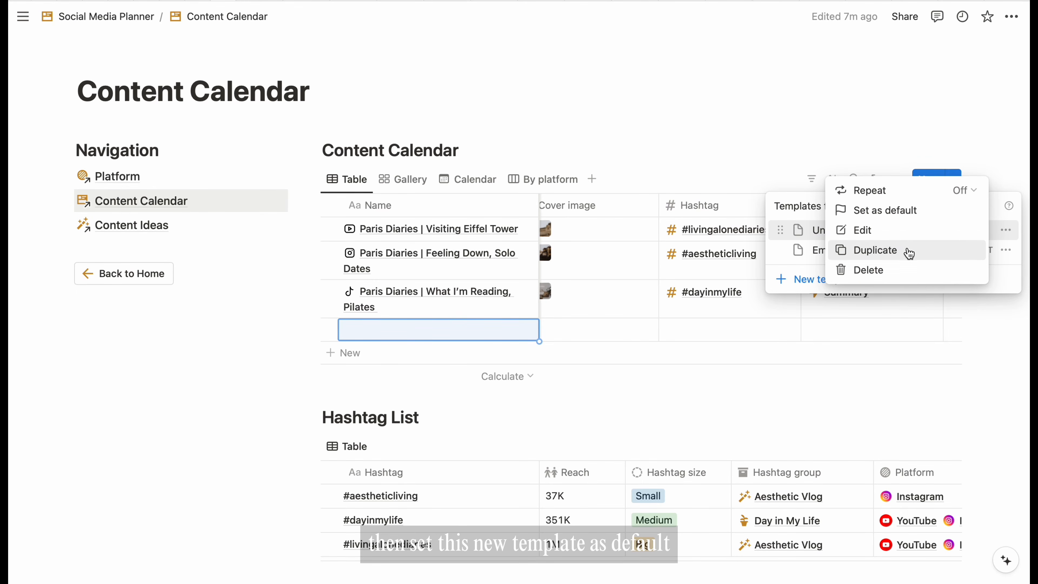
left_click(903, 217)
left_click(535, 287)
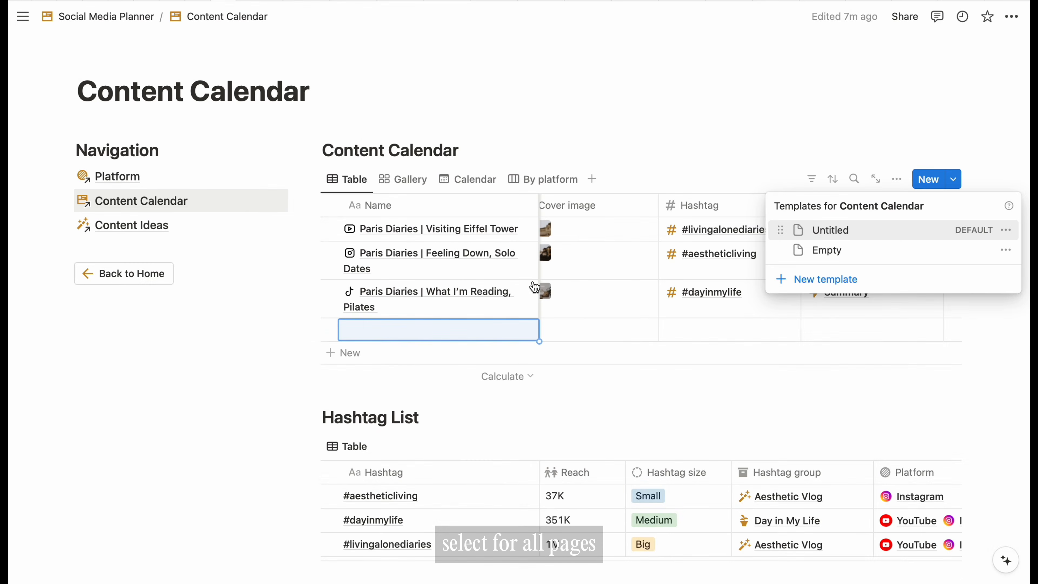
left_click(1005, 341)
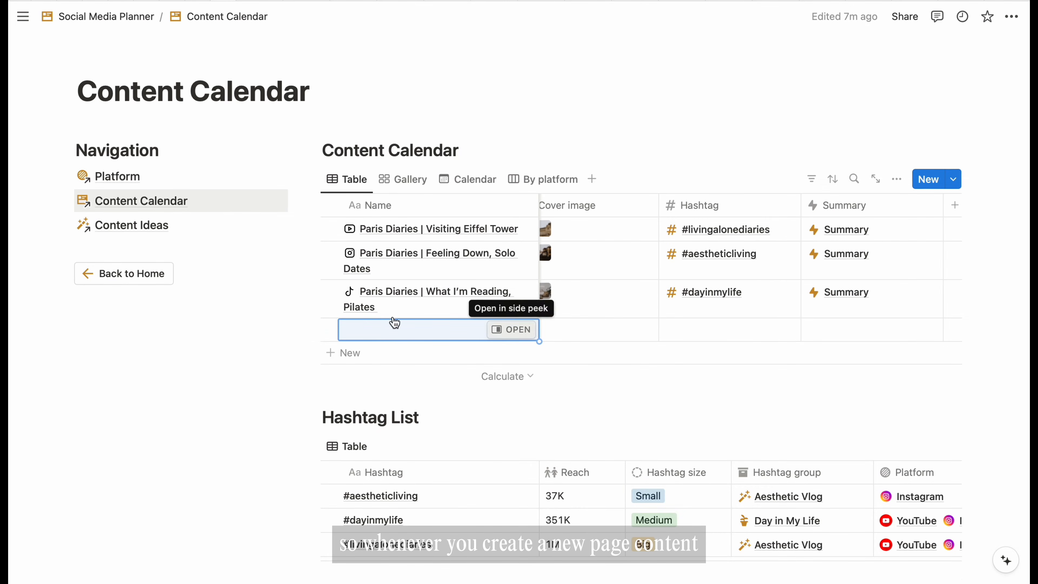
- Delete the empty row, add a row from the default template, and open Summary
left_click(331, 329)
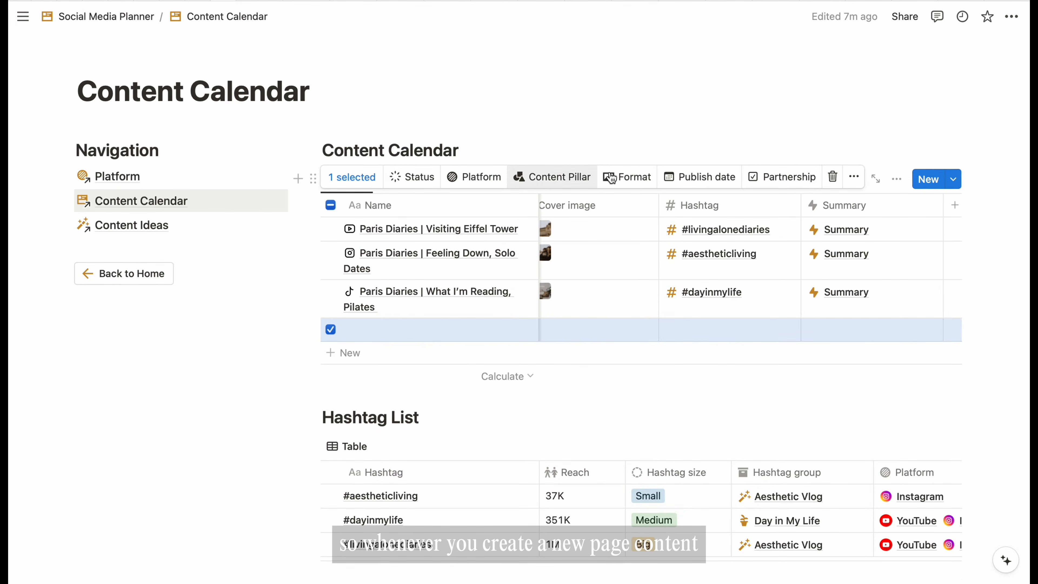
left_click(832, 177)
left_click(368, 340)
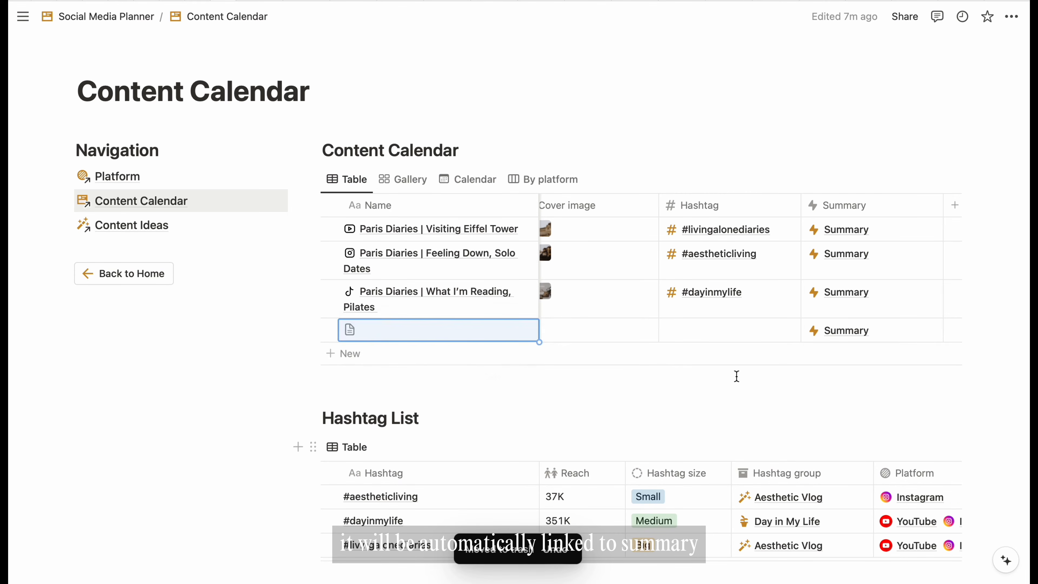
left_click(832, 332)
scroll(196, 376, "down", 1)
left_click(196, 377)
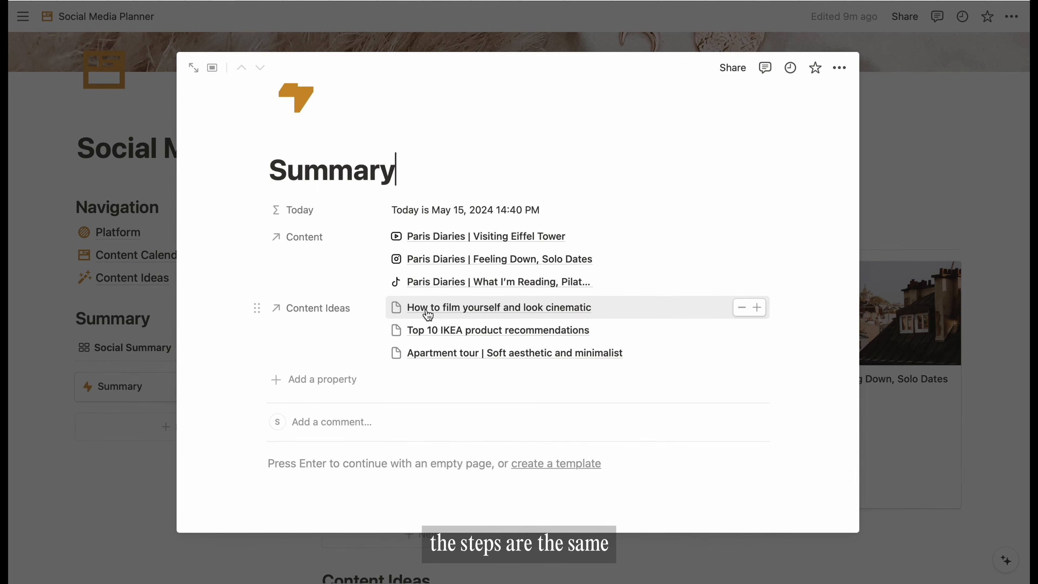
- Give the Content property a table icon, leaving Content Ideas' icon unchanged
left_click(278, 240)
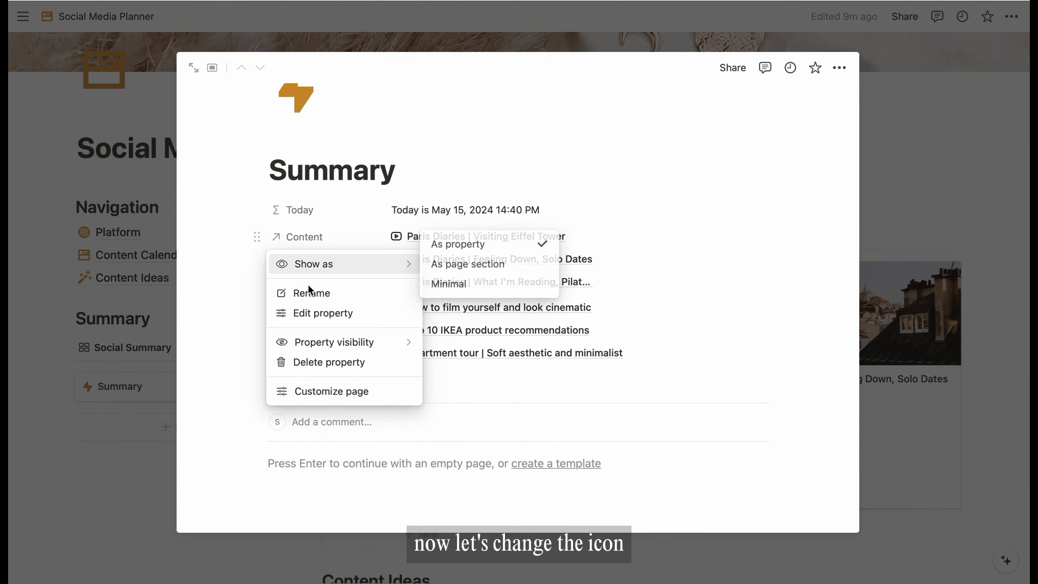
left_click(310, 312)
left_click(285, 233)
left_click(366, 350)
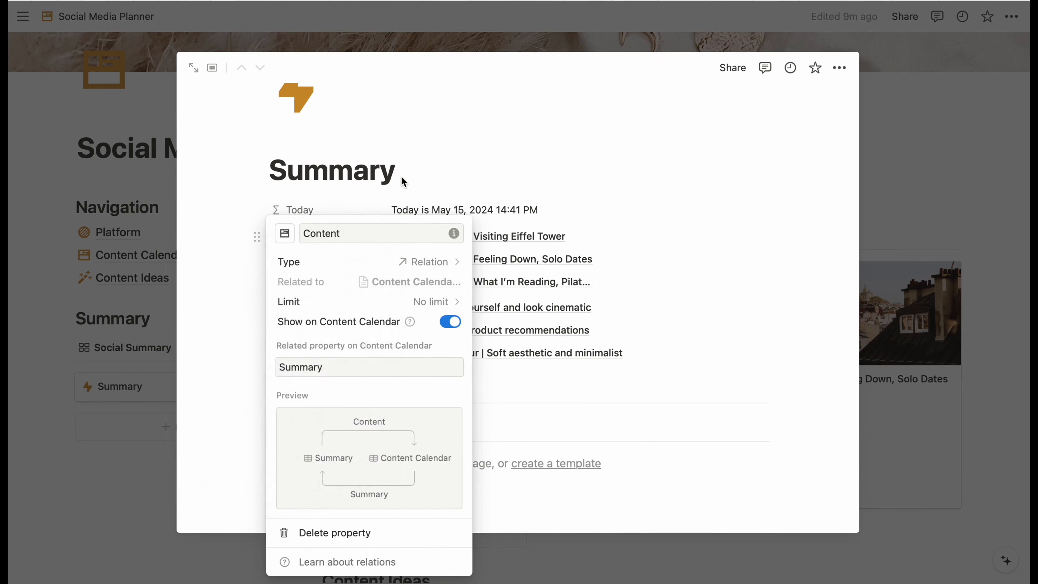
left_click(396, 186)
left_click(281, 308)
left_click(323, 384)
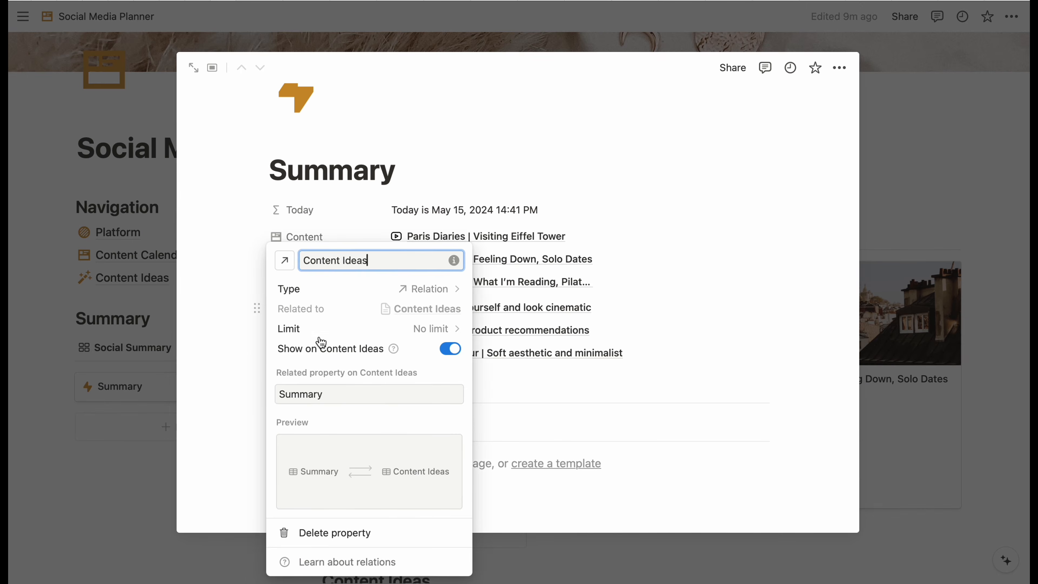
left_click(285, 260)
left_click(481, 164)
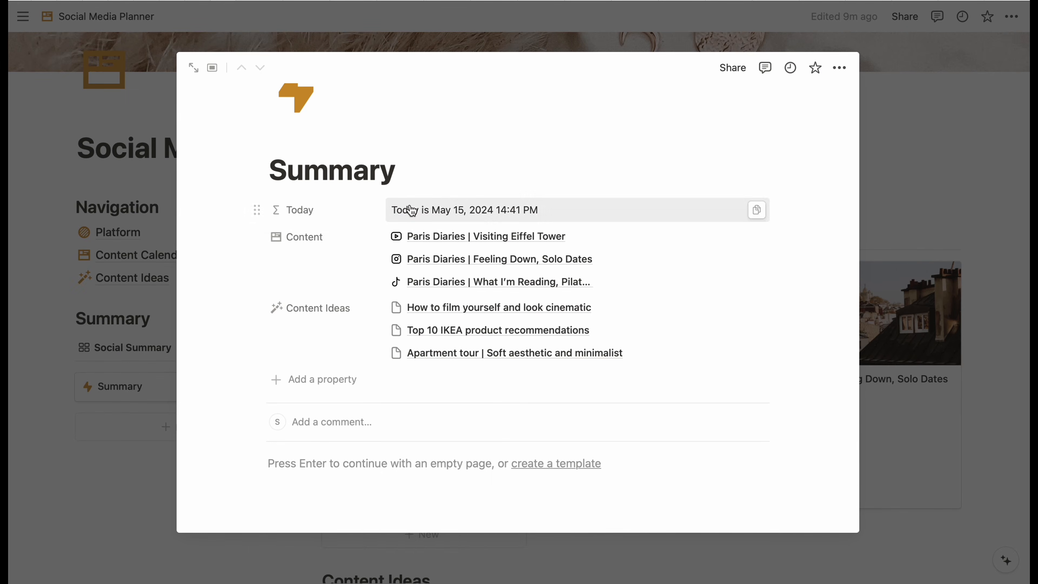
- Show both Content and Content Ideas as page sections
left_click(257, 237)
mouse_move(335, 264)
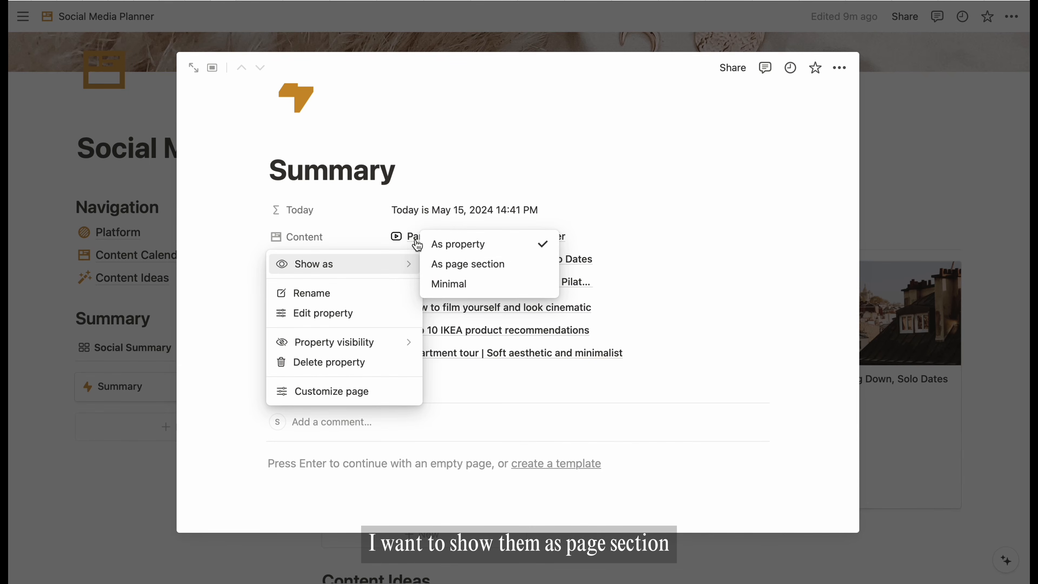
left_click(476, 268)
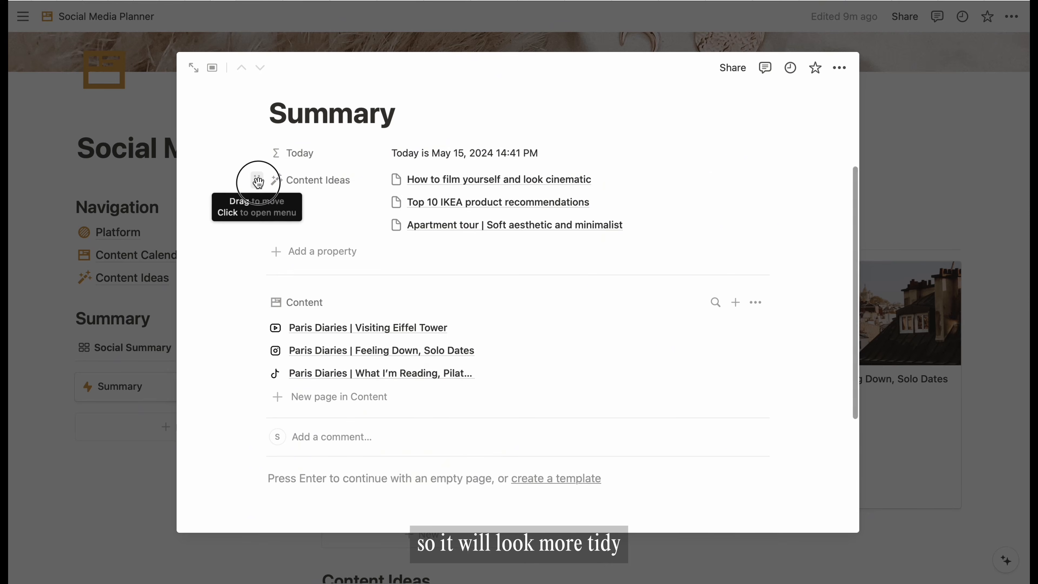
left_click(257, 185)
mouse_move(336, 211)
left_click(463, 208)
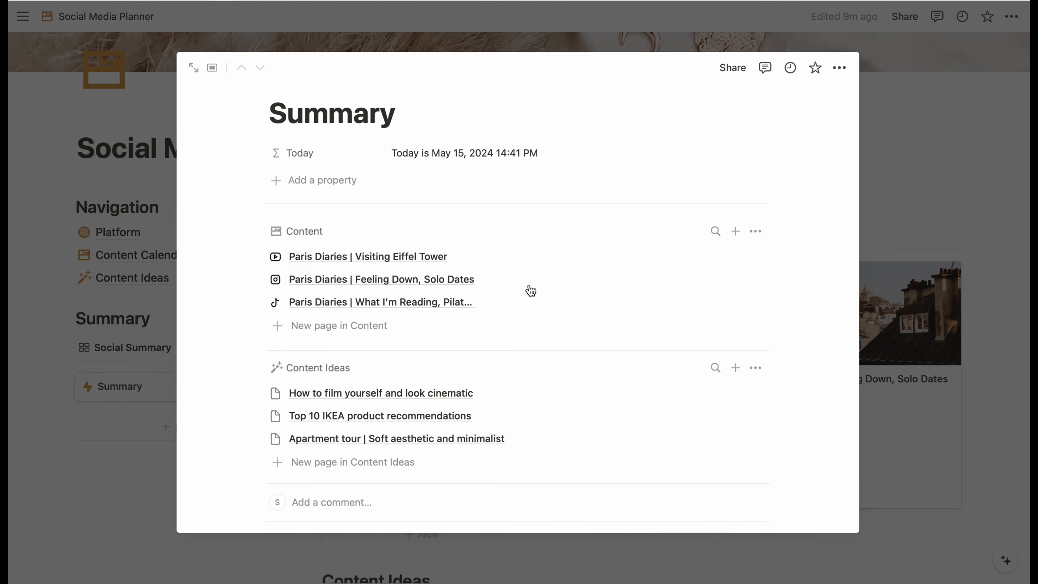
- Display Platform and Status in Content, and Inspiration source and Status in Content Ideas
left_click(756, 231)
left_click(866, 392)
left_click(865, 392)
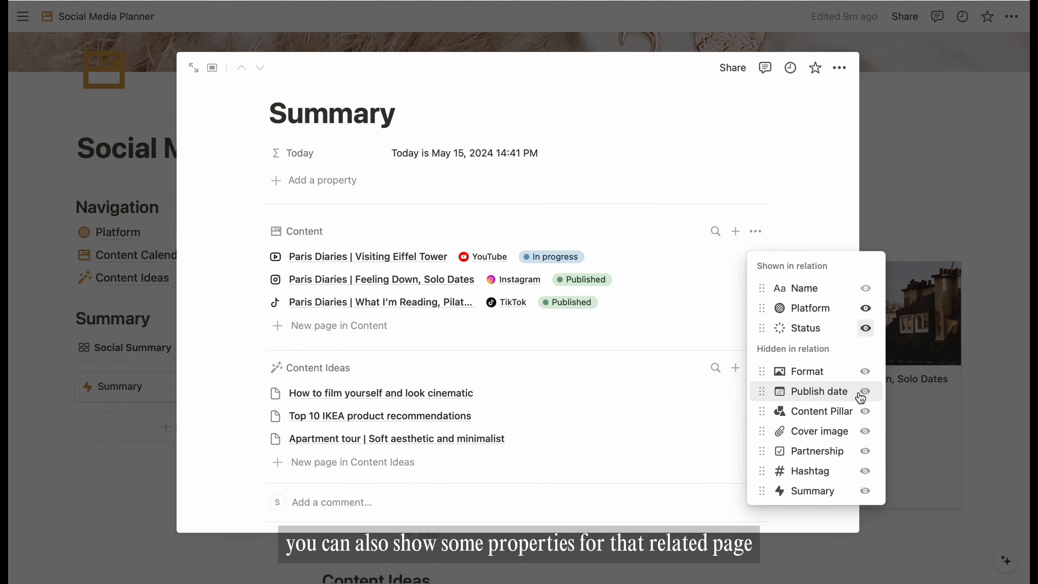
left_click(756, 368)
left_click(756, 368)
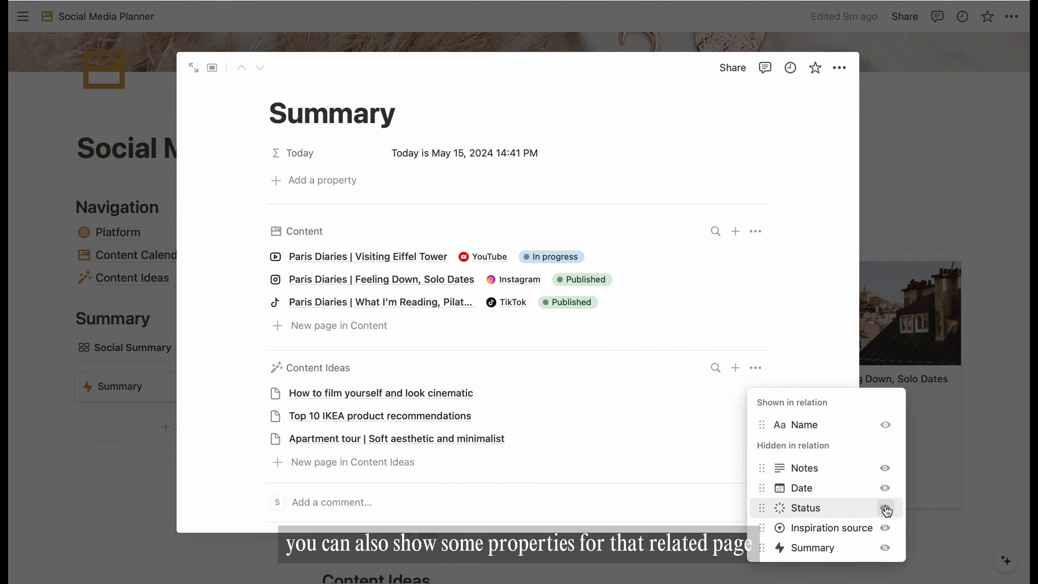
left_click(885, 528)
left_click(885, 526)
left_click(639, 491)
scroll(769, 336, "down", 2)
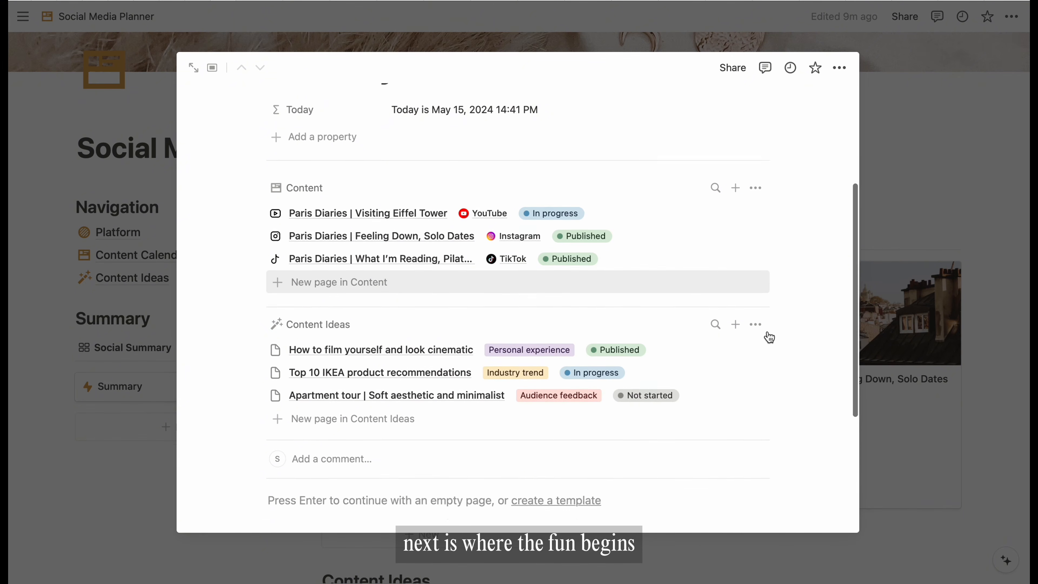
scroll(592, 222, "up", 5)
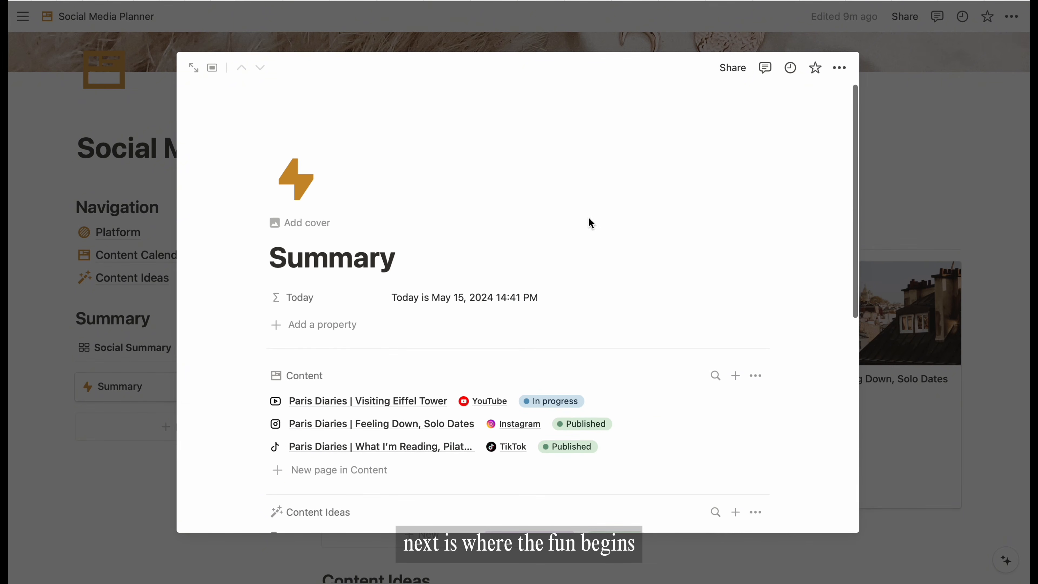
- Add a formula property named Content summary and start its formula with lets()
left_click(340, 324)
scroll(405, 437, "down", 4)
scroll(406, 437, "down", 1)
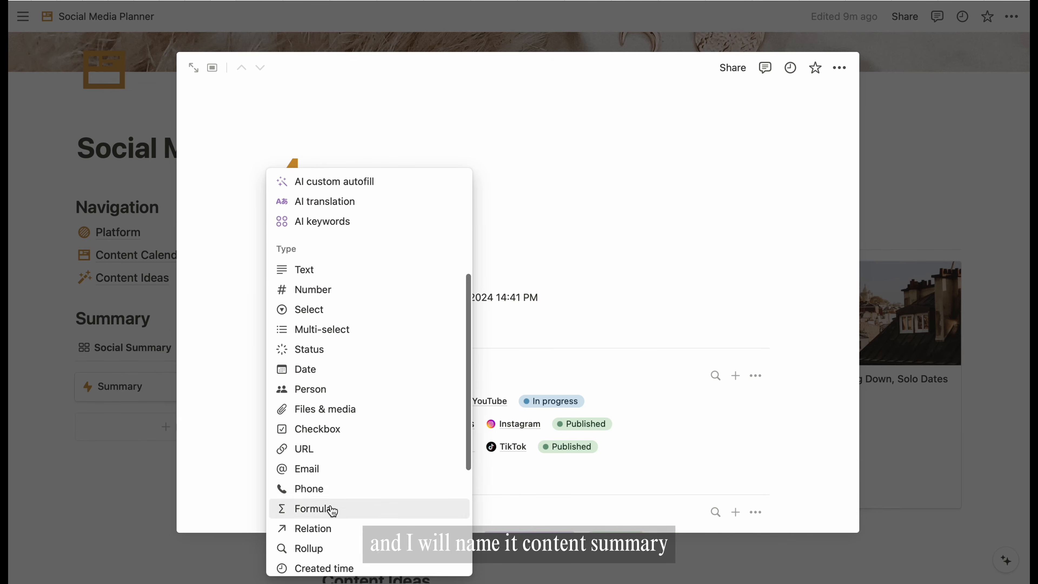
left_click(329, 508)
key("BackSpace")
key("BackSpace")
key("BackSpace")
key("BackSpace")
key("BackSpace")
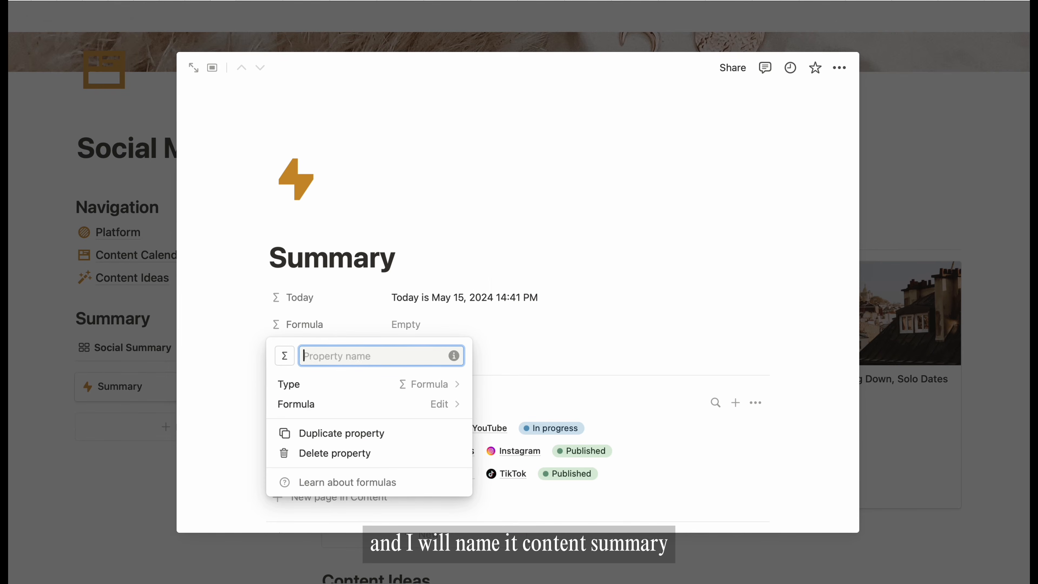
type("Content summary")
key("Return")
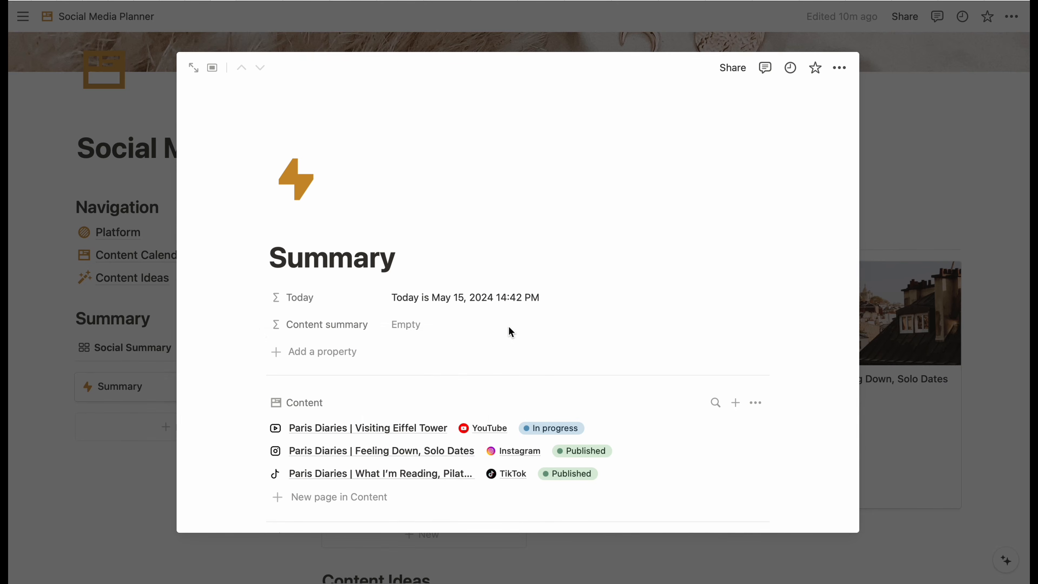
left_click(461, 327)
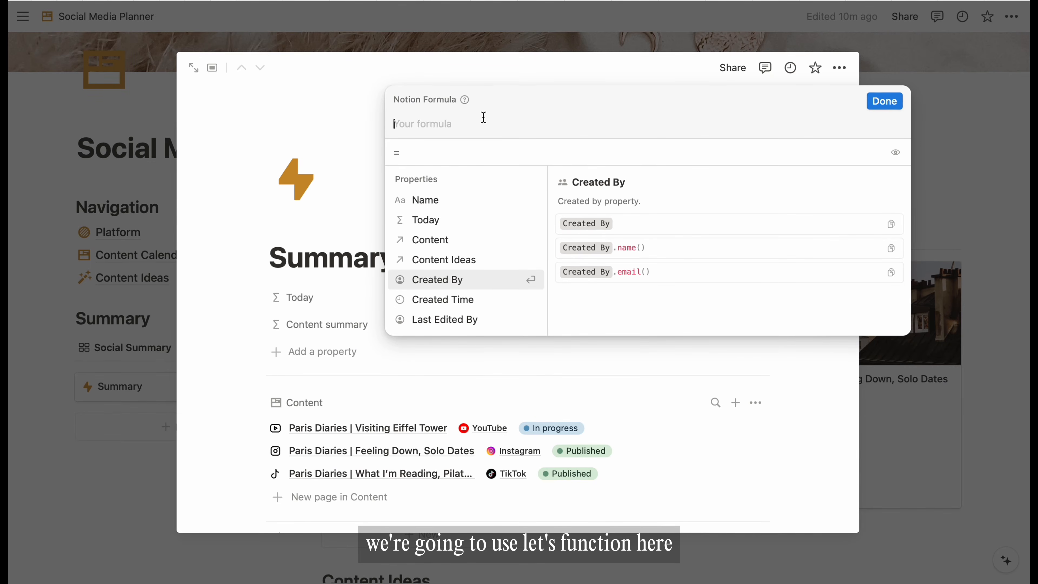
type("lets()")
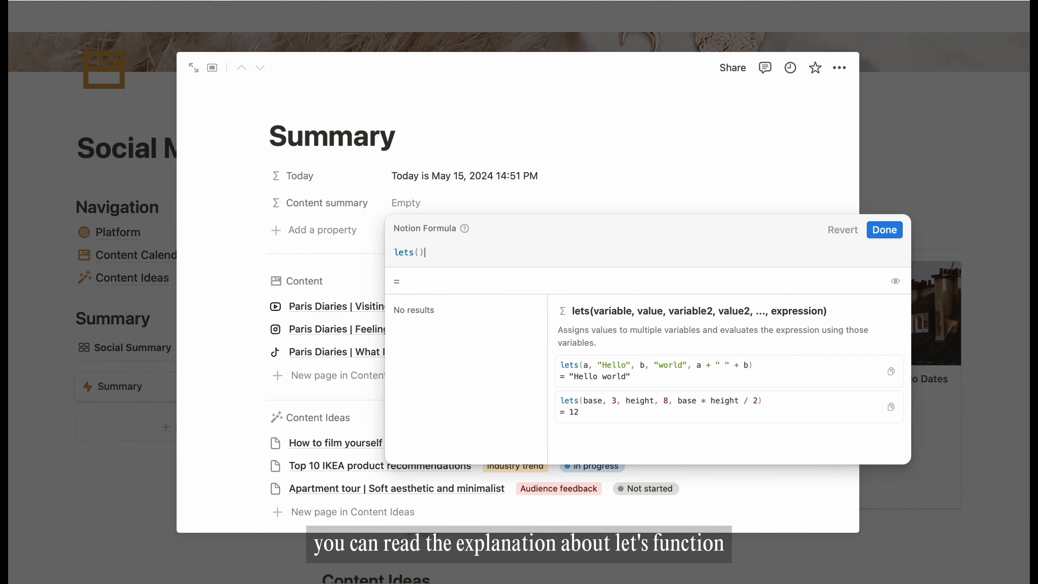
key("Left")
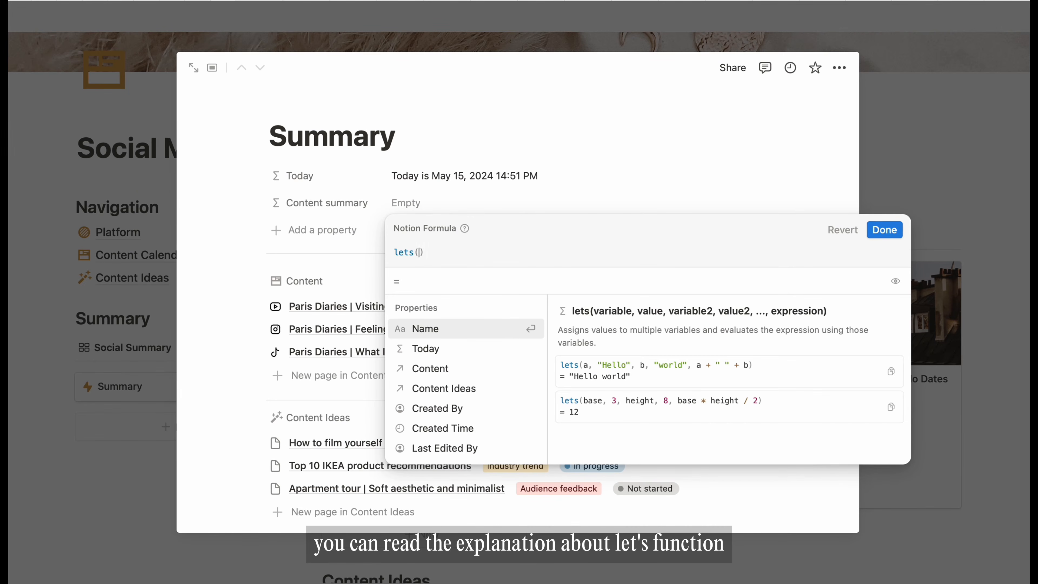
- Split lets() across lines and try a variable a holding a sample name, returning a
left_click(486, 253)
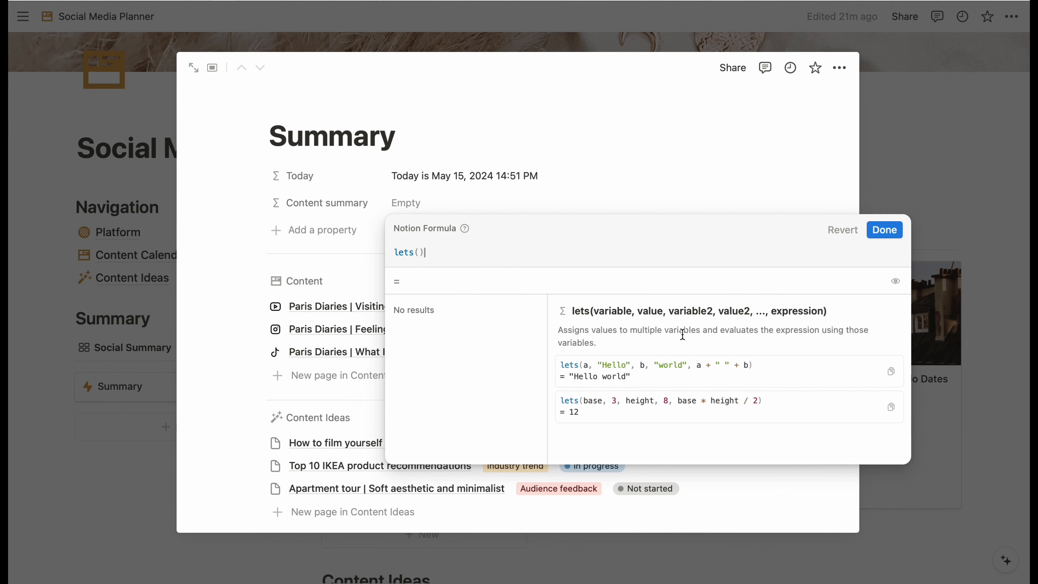
key("Left")
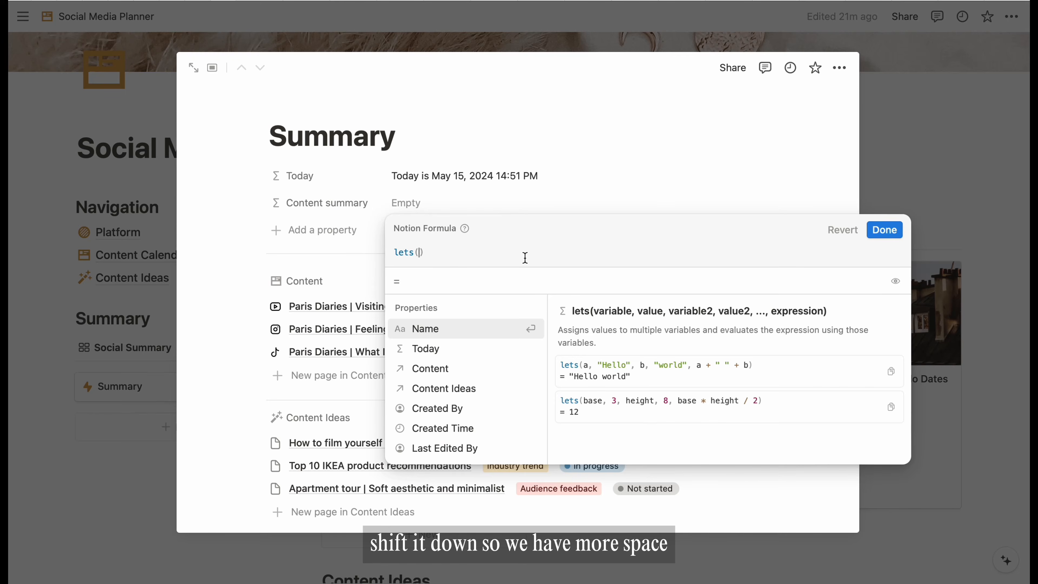
key("shift+Return")
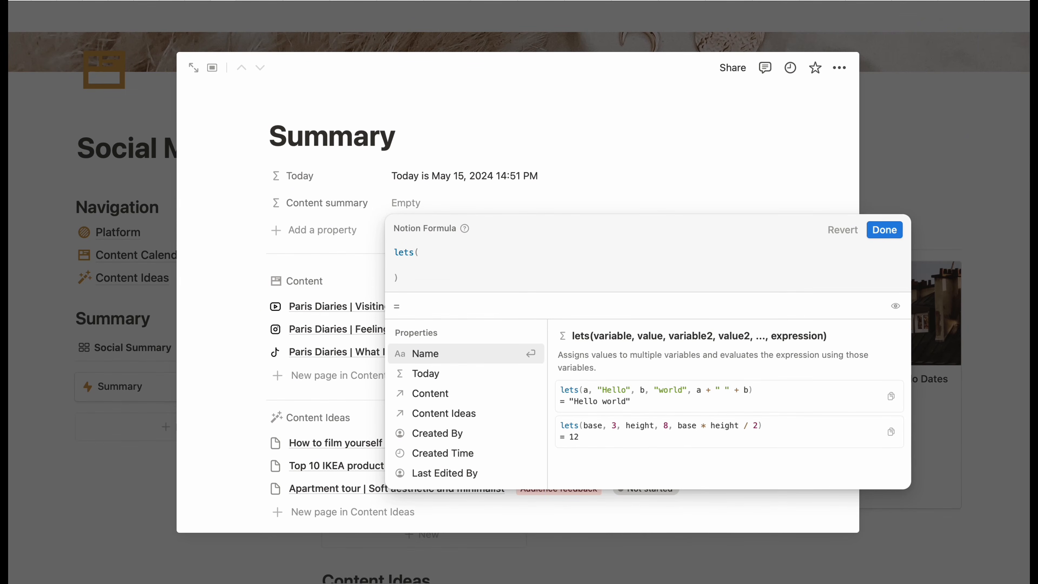
key("shift+Return")
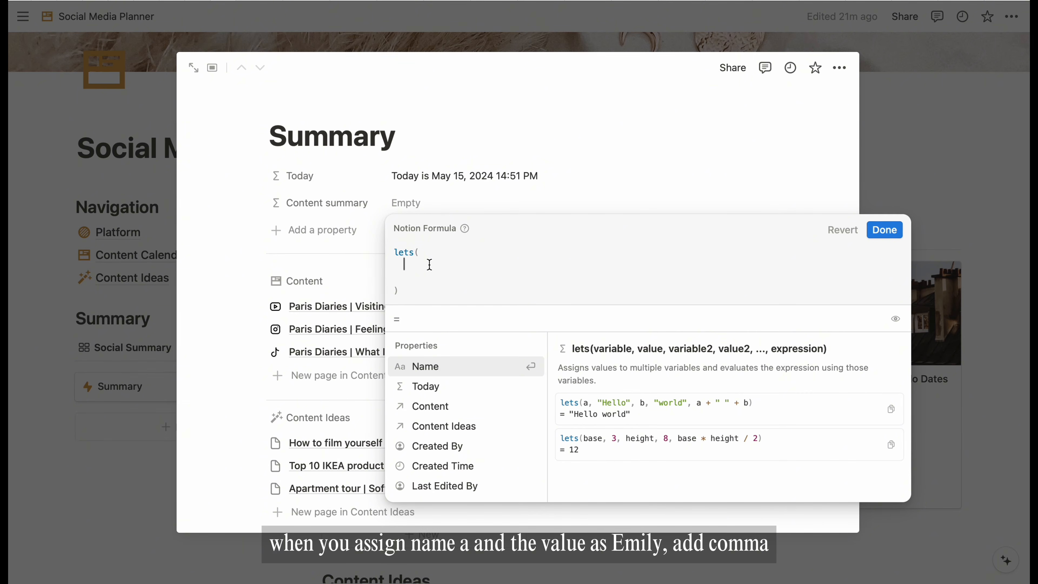
type("a,")
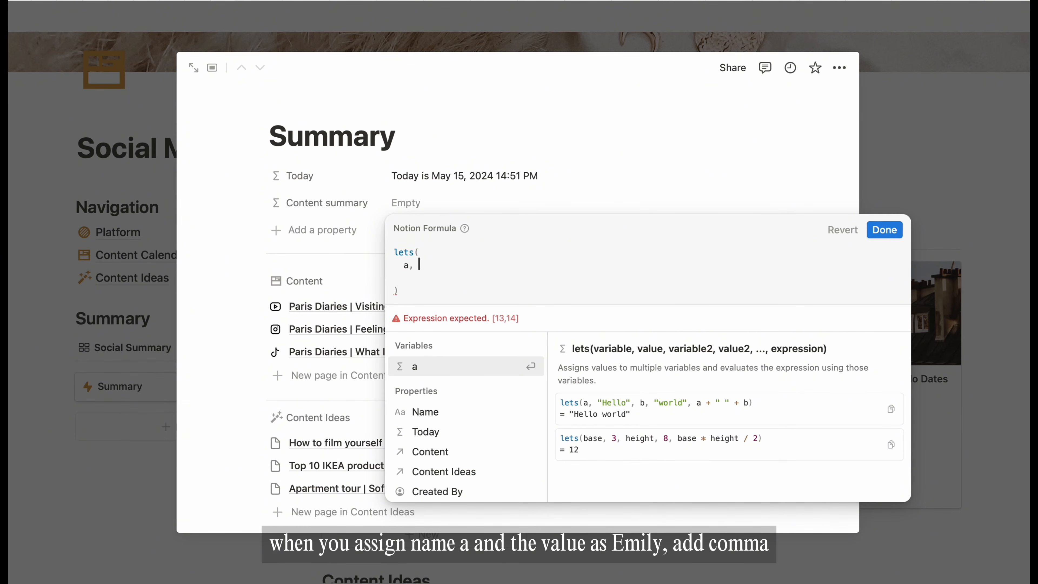
type(" \"emily")
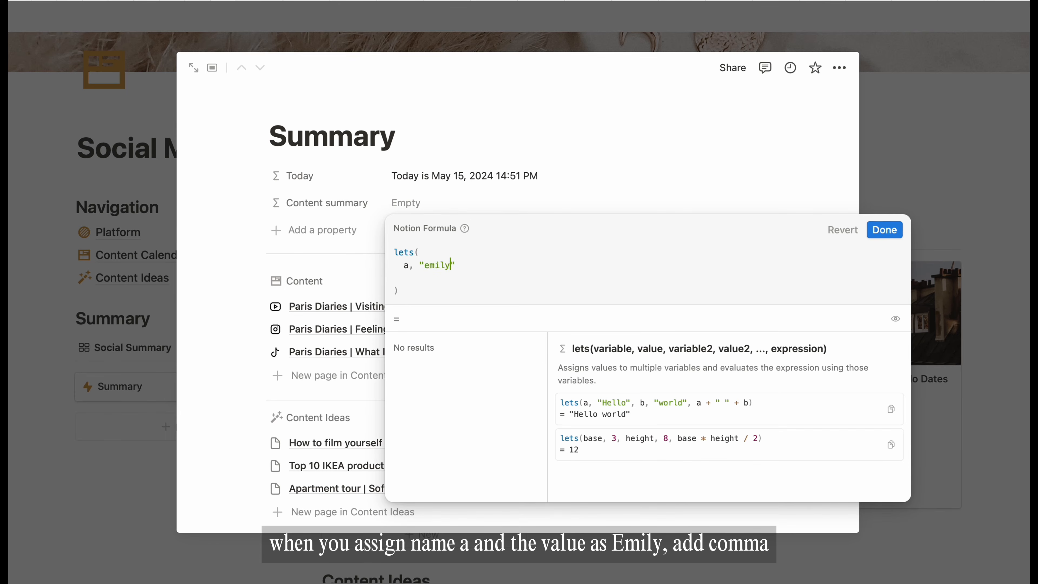
type("\",")
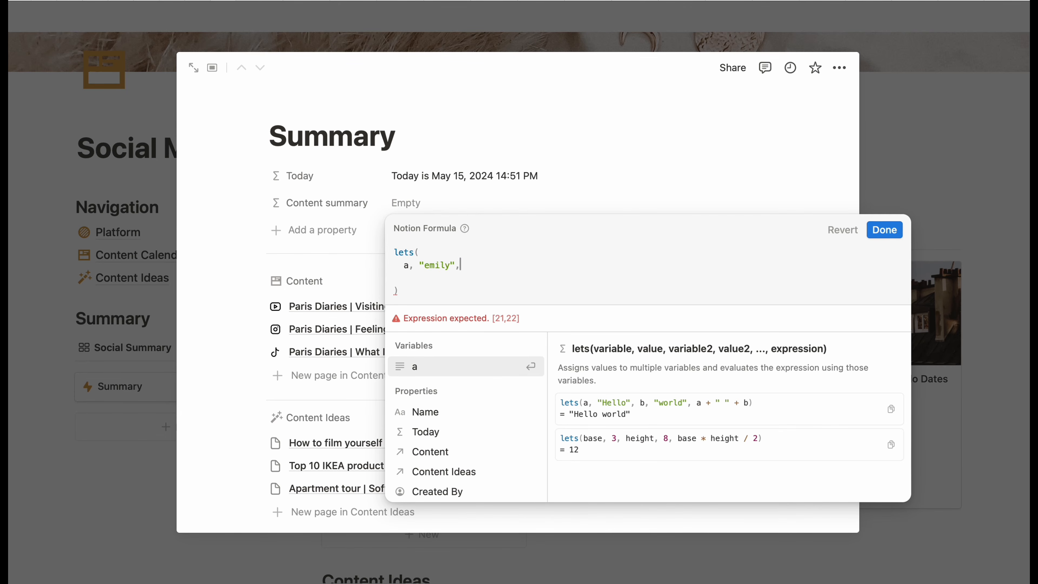
key("Return")
key("Return")
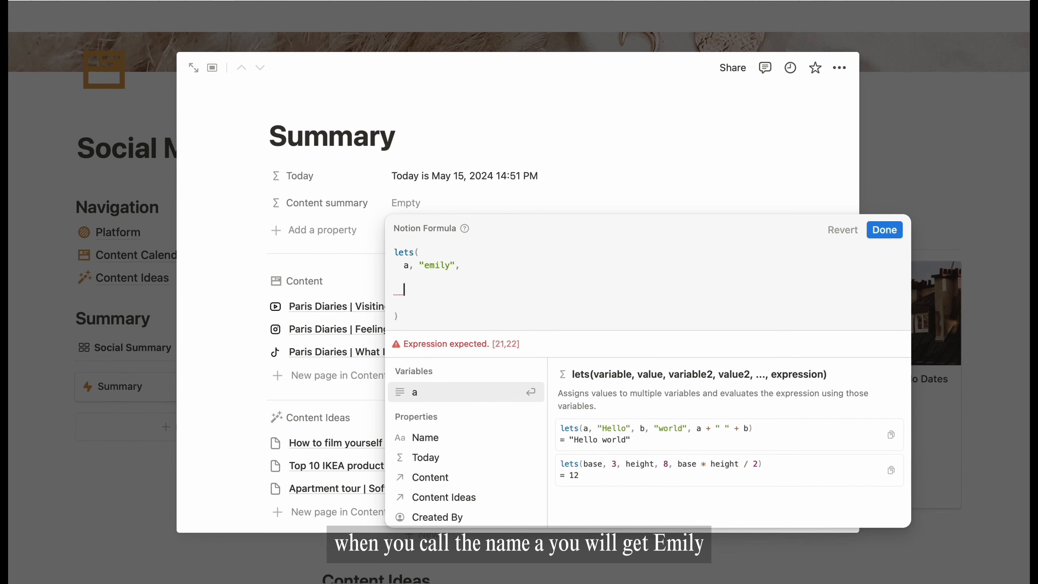
type("a")
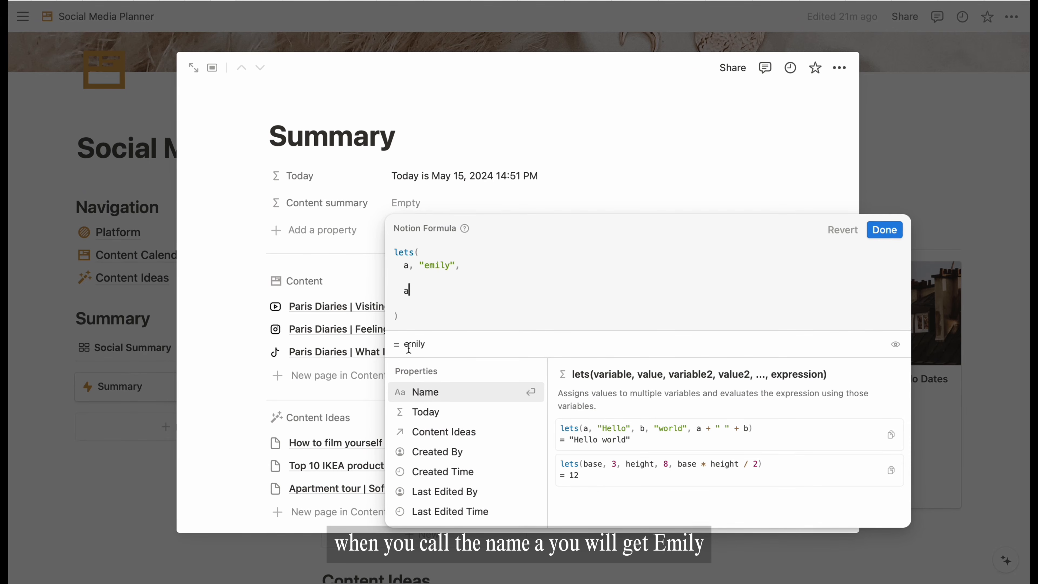
- Add a second name variable b, change the expression to a + b, then delete the example
left_click(474, 263)
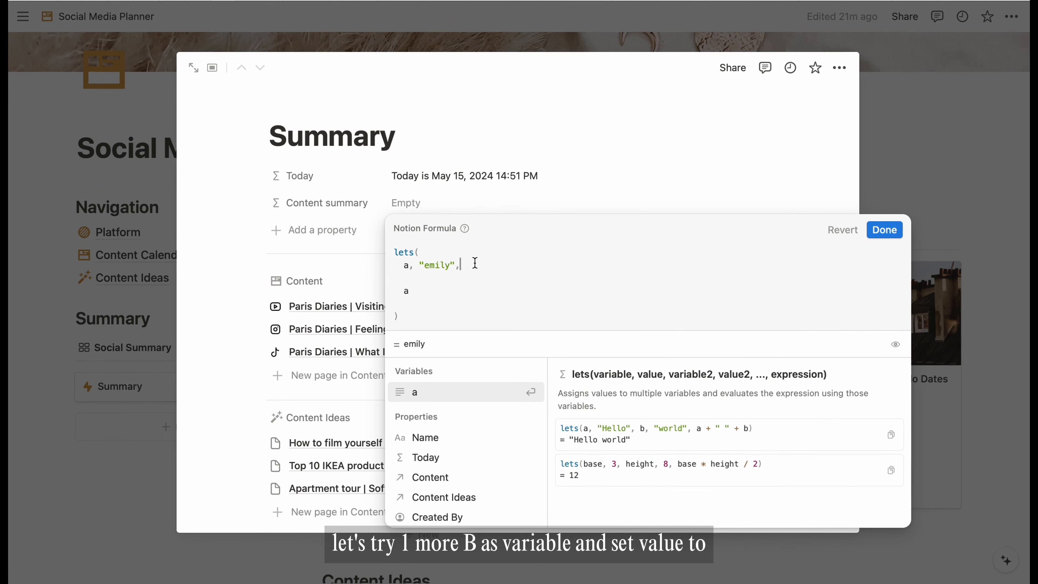
key("Return")
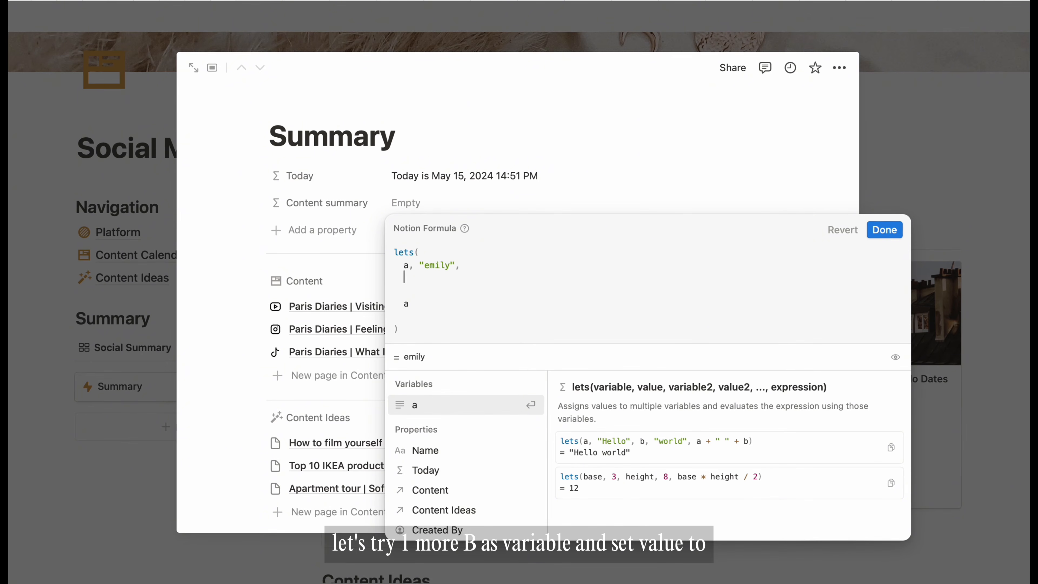
type("b,")
type("\"")
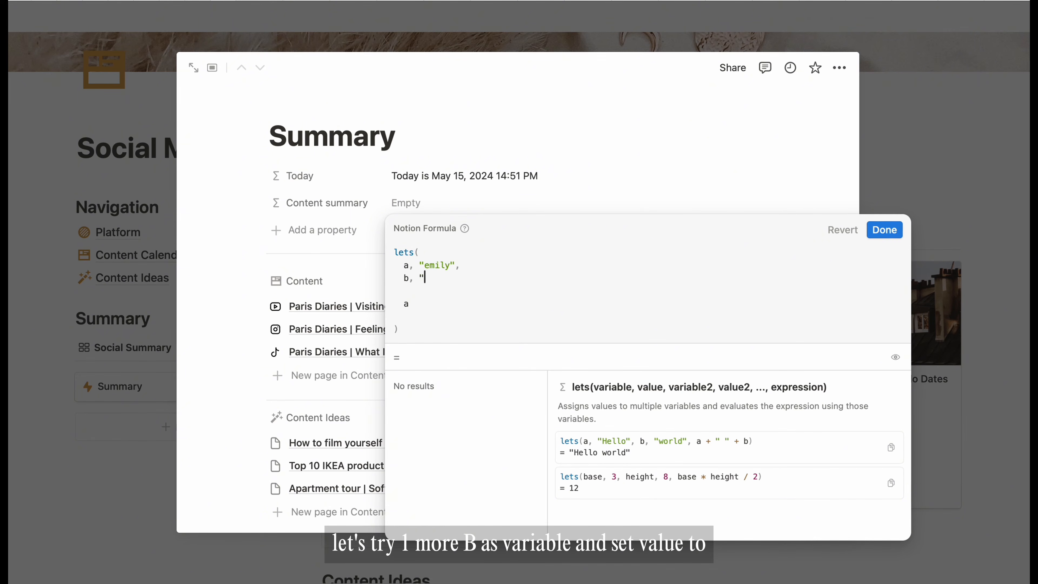
type("Thomas\"")
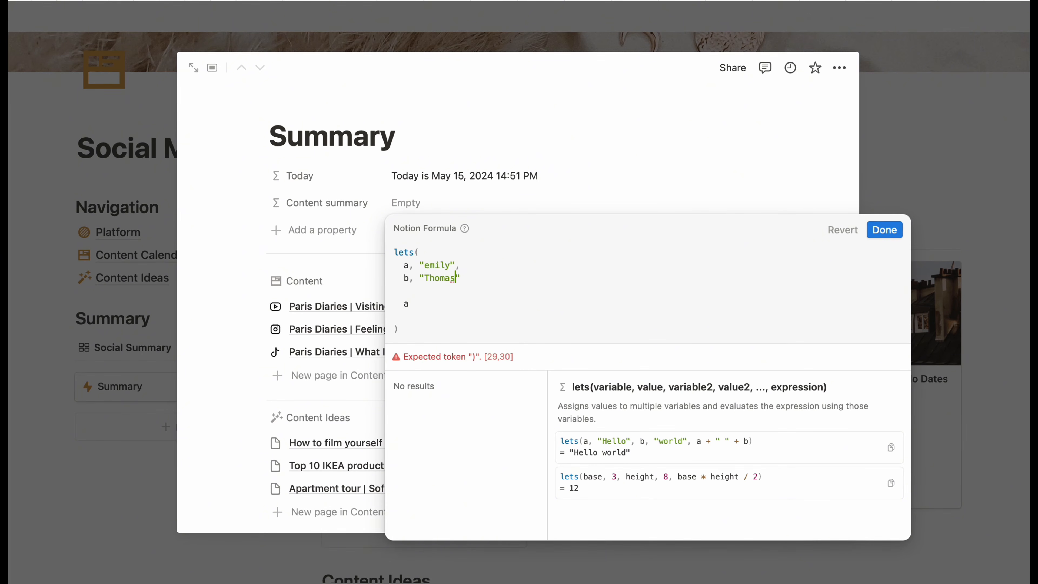
type(",")
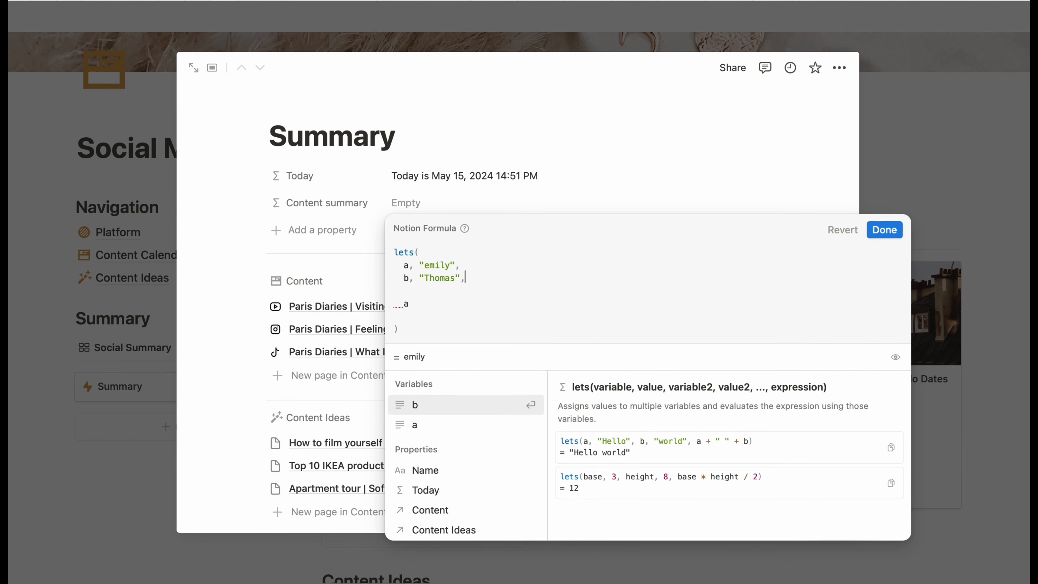
left_click(423, 304)
type("+ b")
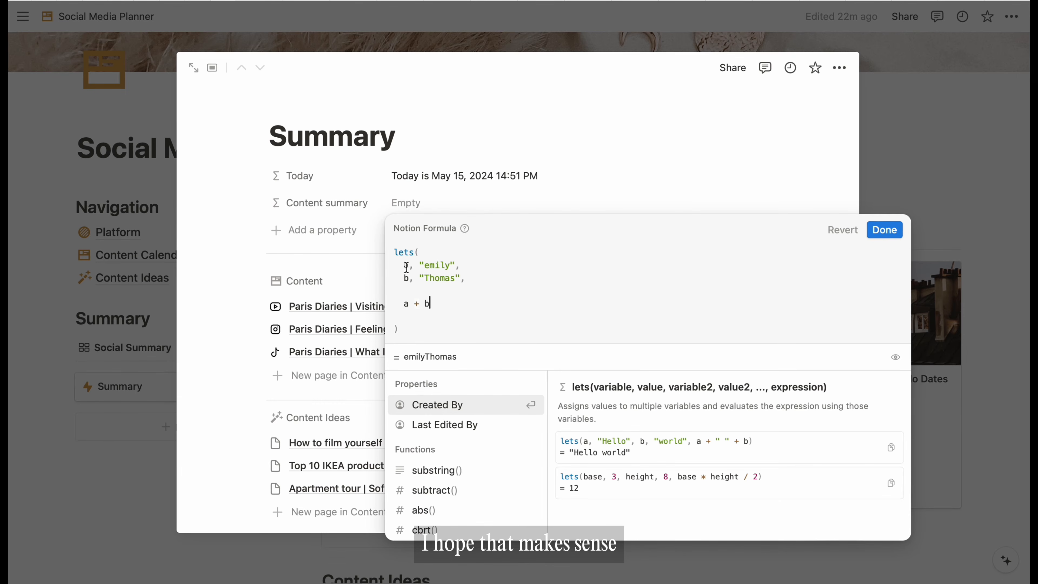
left_click_drag(407, 268, 447, 303)
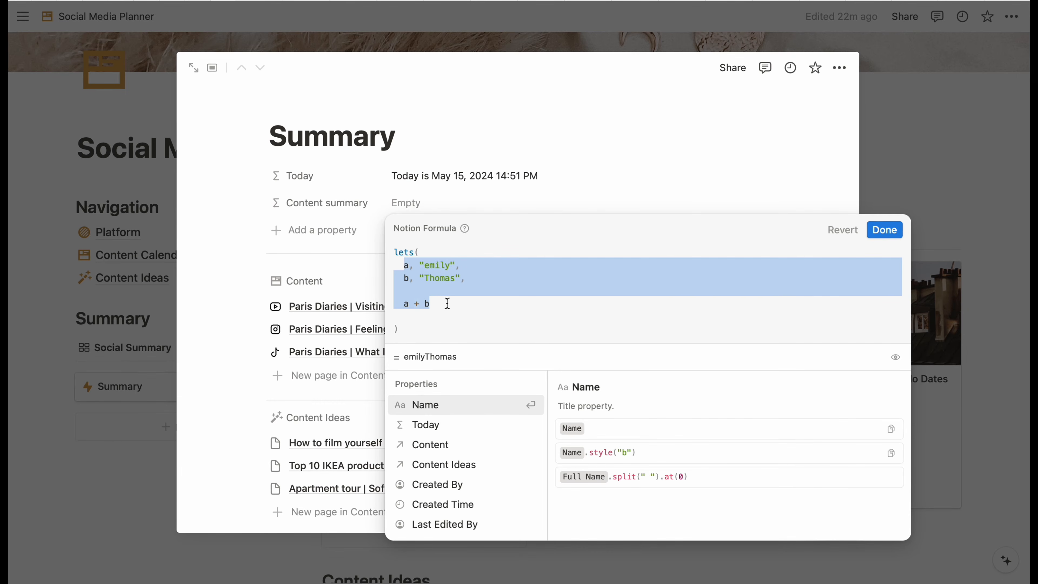
key("BackSpace")
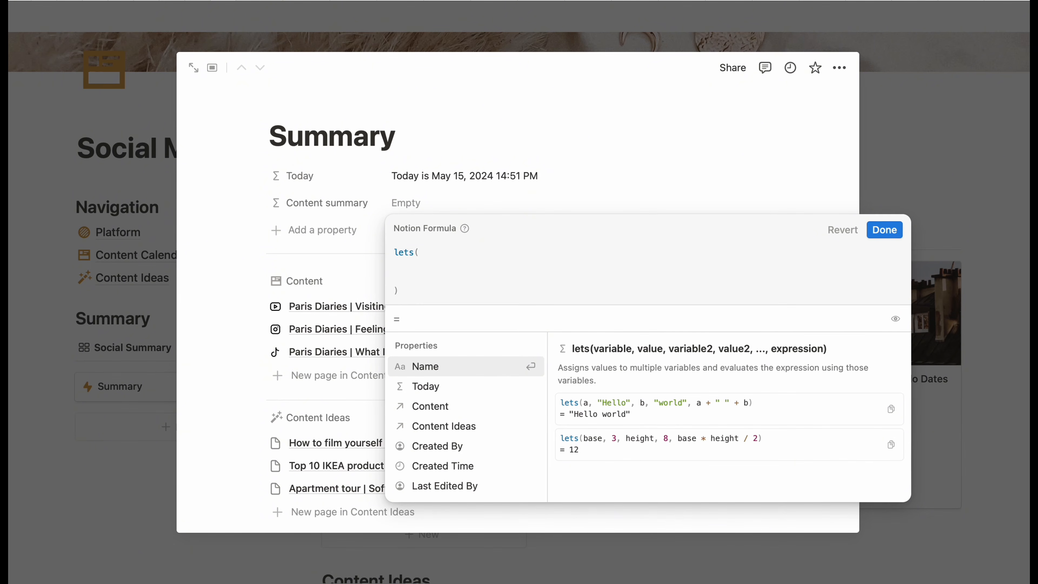
key("Return")
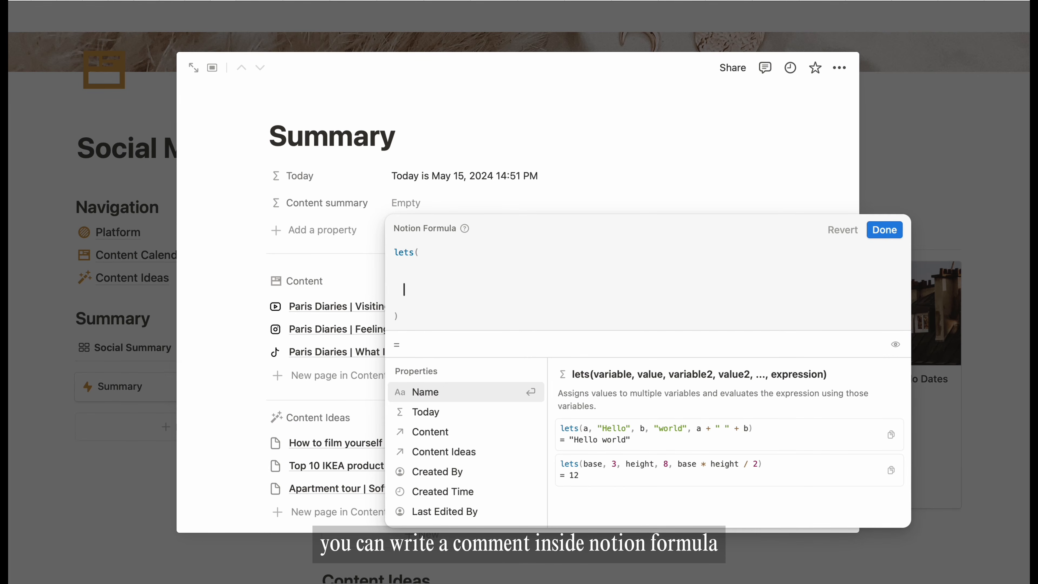
- Write a /* */ comment listing x posts scheduled this week, published, in progress, and overdue
type("/")
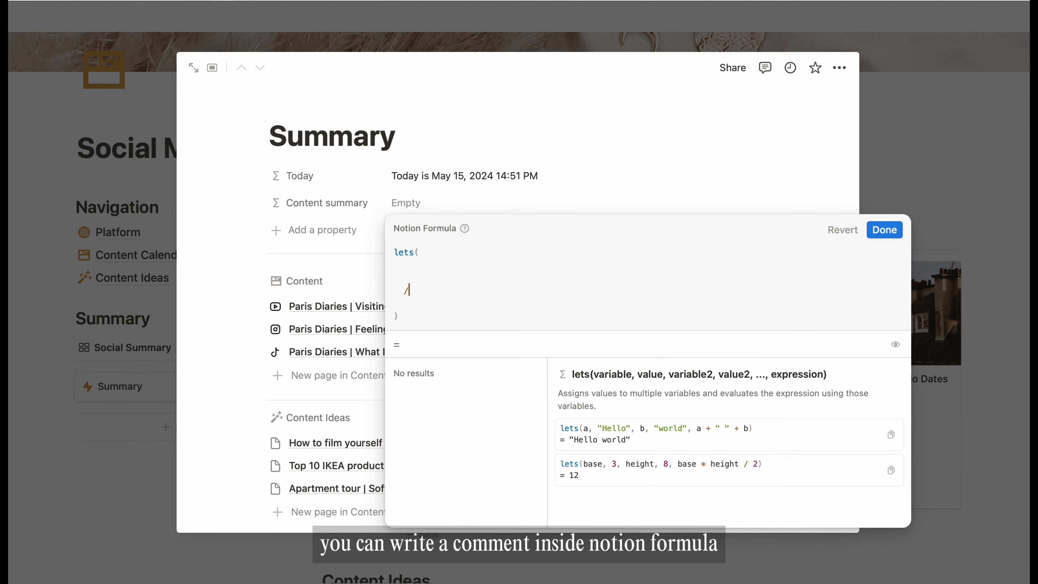
type("*    *")
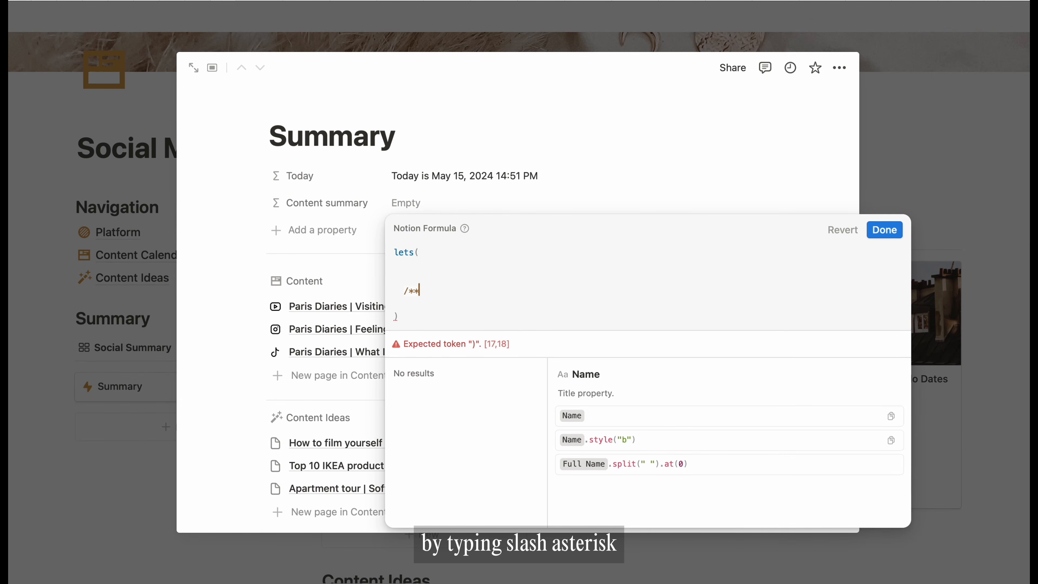
type("/")
key("Left")
key("Left")
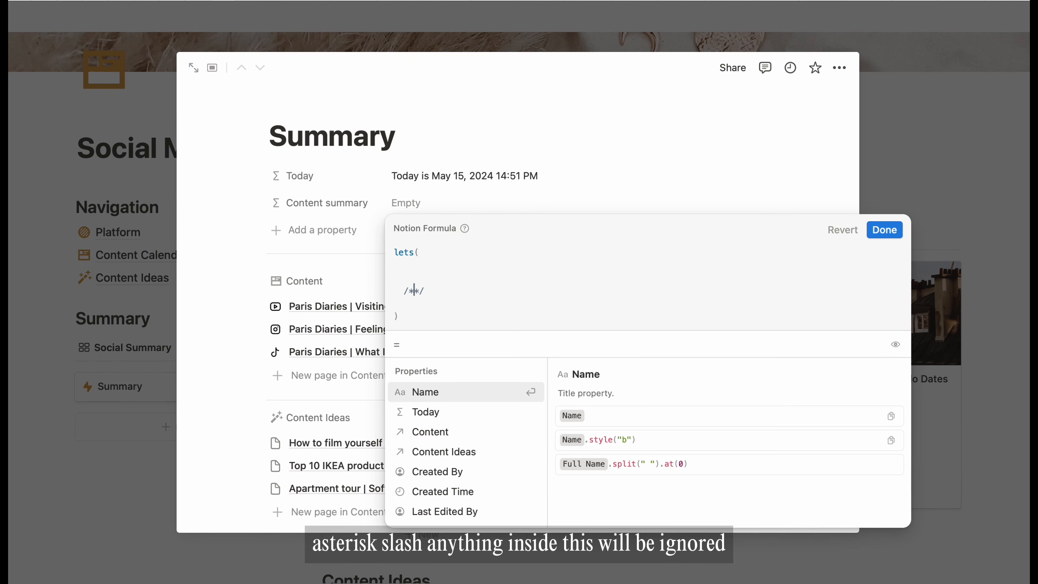
key("Return")
key("Up")
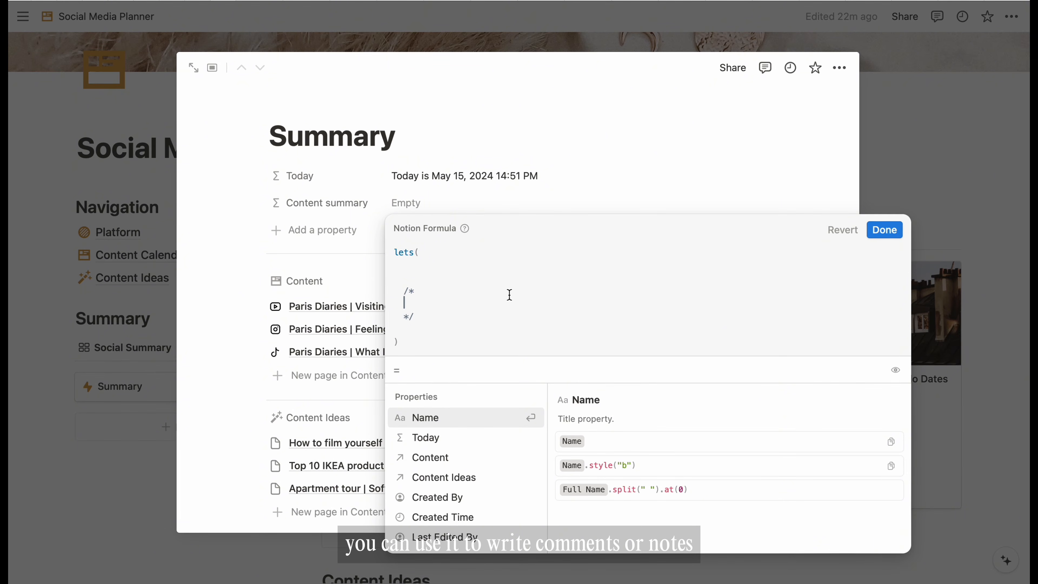
type("x posts s")
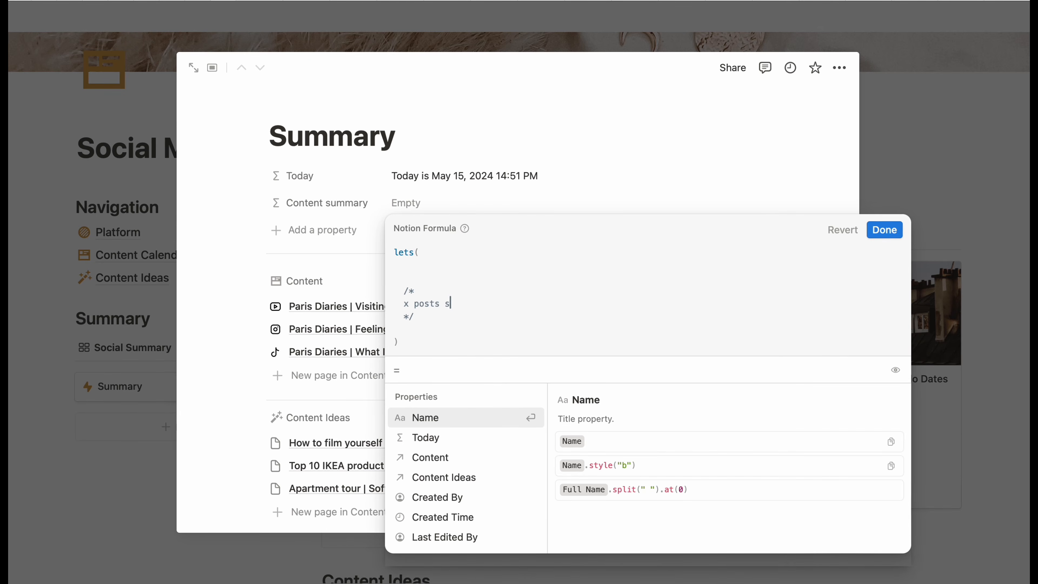
type("hceduled this week")
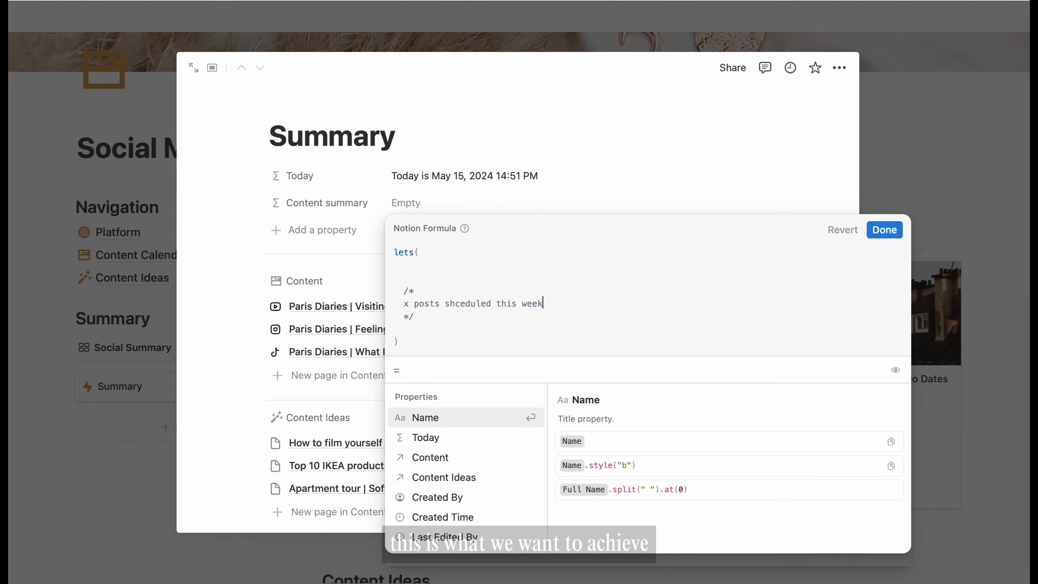
key("Return")
type("x posts p")
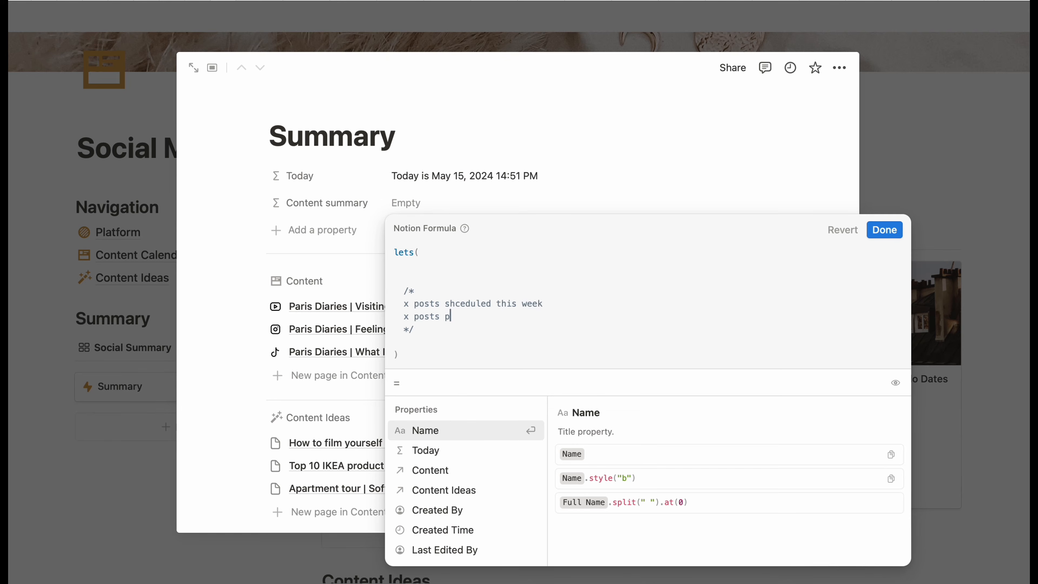
type("ublished")
key("Return")
type("x pos")
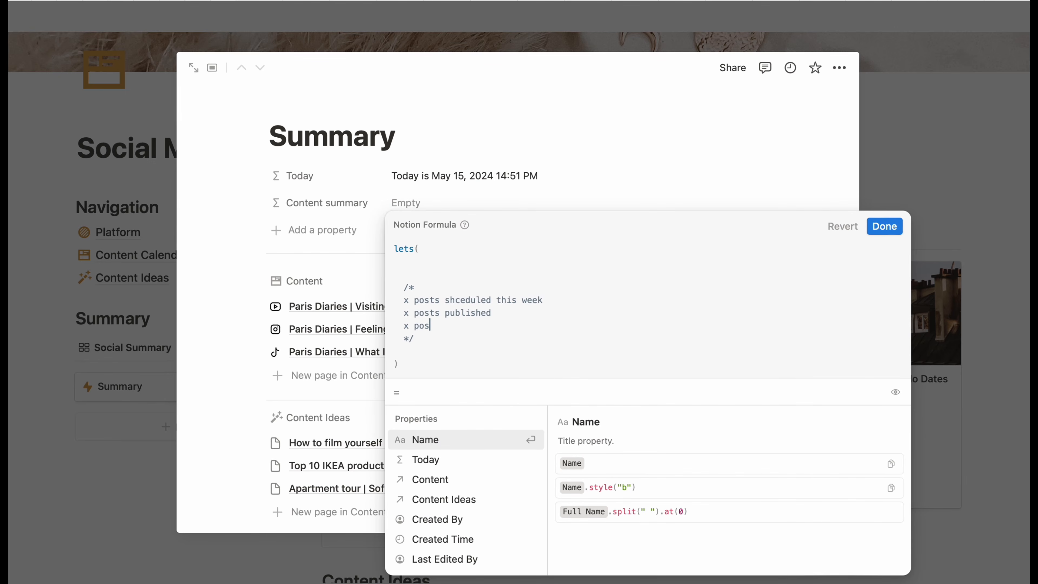
type("ts in progress")
key("Return")
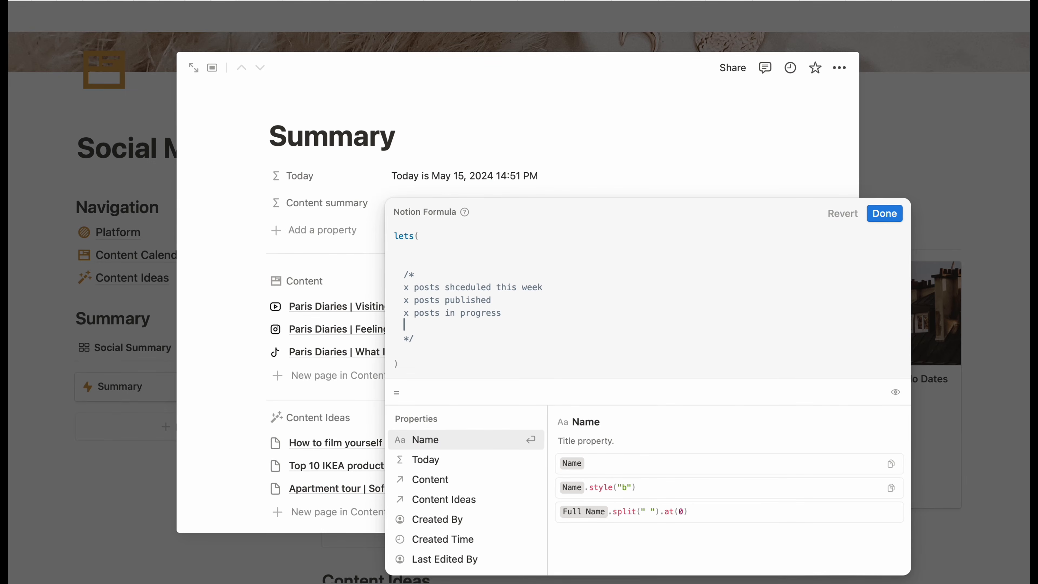
type("x posts overdue")
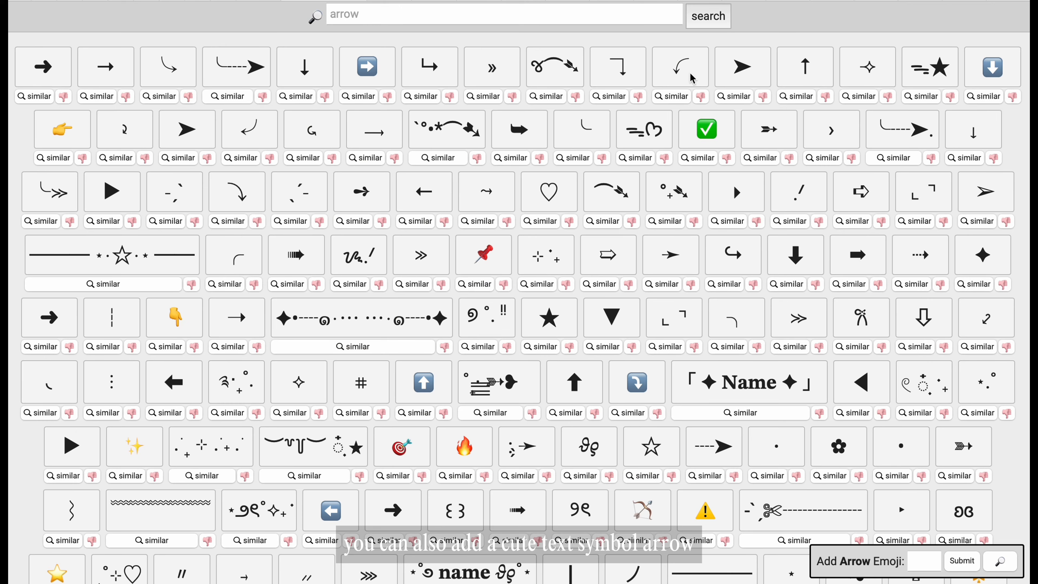
left_click(429, 66)
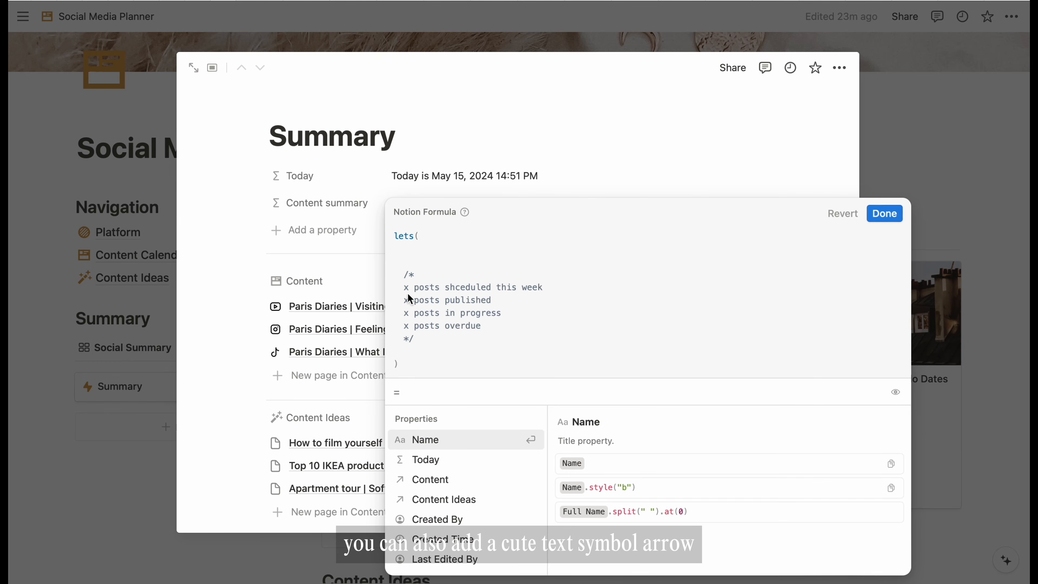
- Paste arrows before the comment lines, swapping in a ➤ arrow on the in-progress line
key("ctrl+v")
left_click(404, 300)
key("ctrl+v")
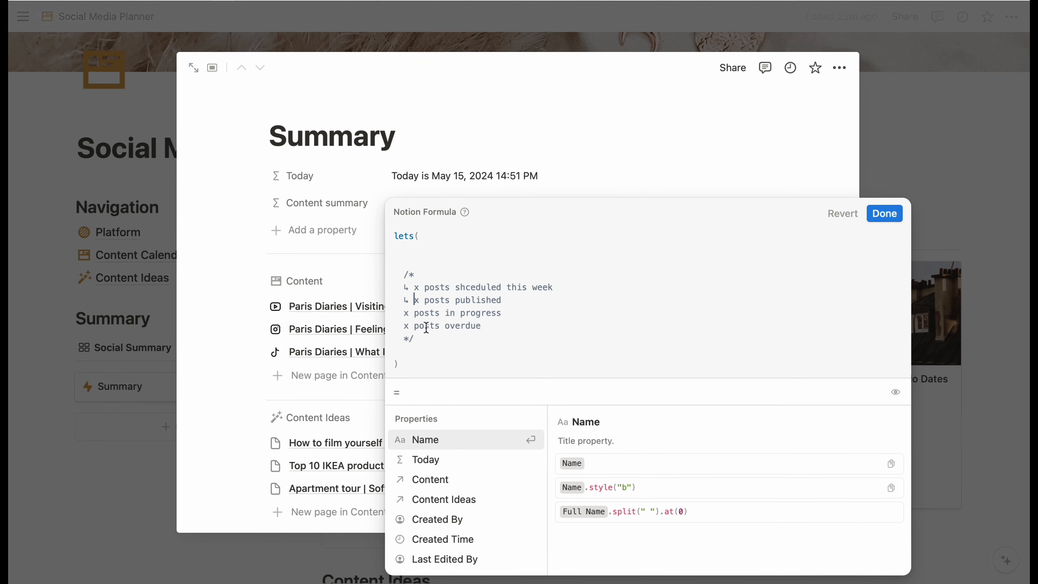
left_click(404, 313)
key("ctrl+v")
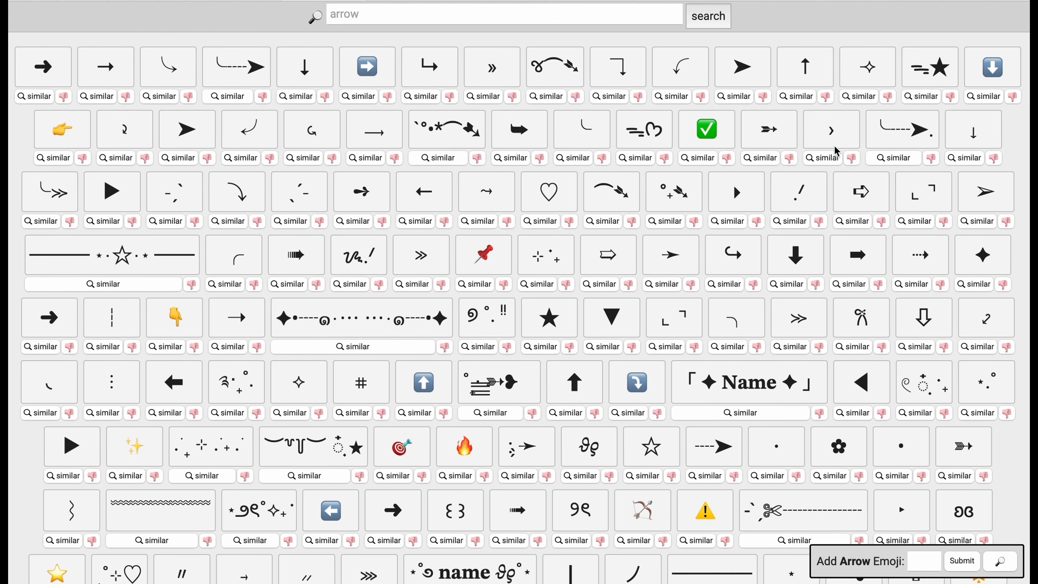
left_click(742, 74)
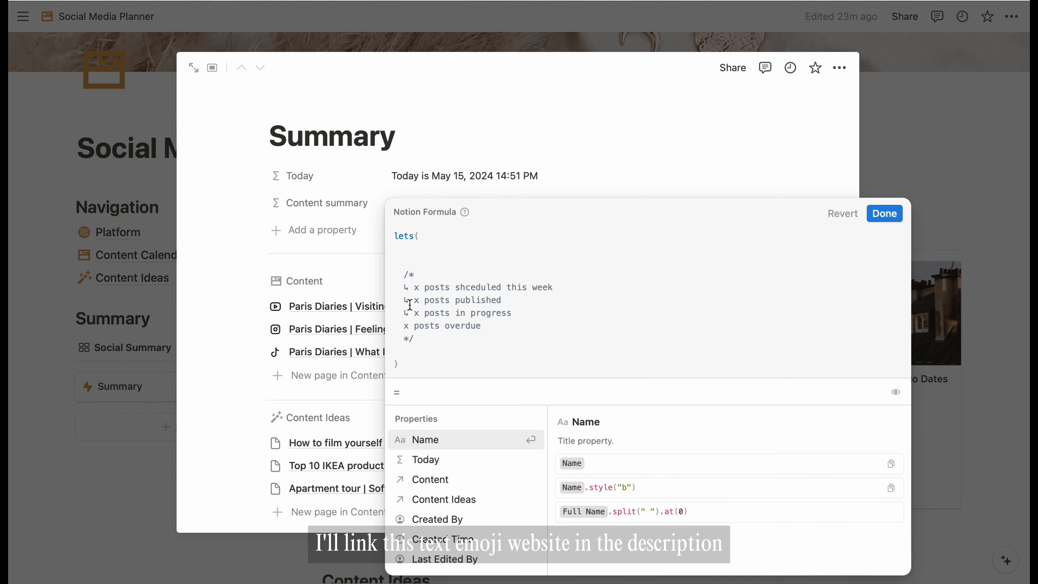
left_click(408, 313)
key("BackSpace")
key("ctrl+v")
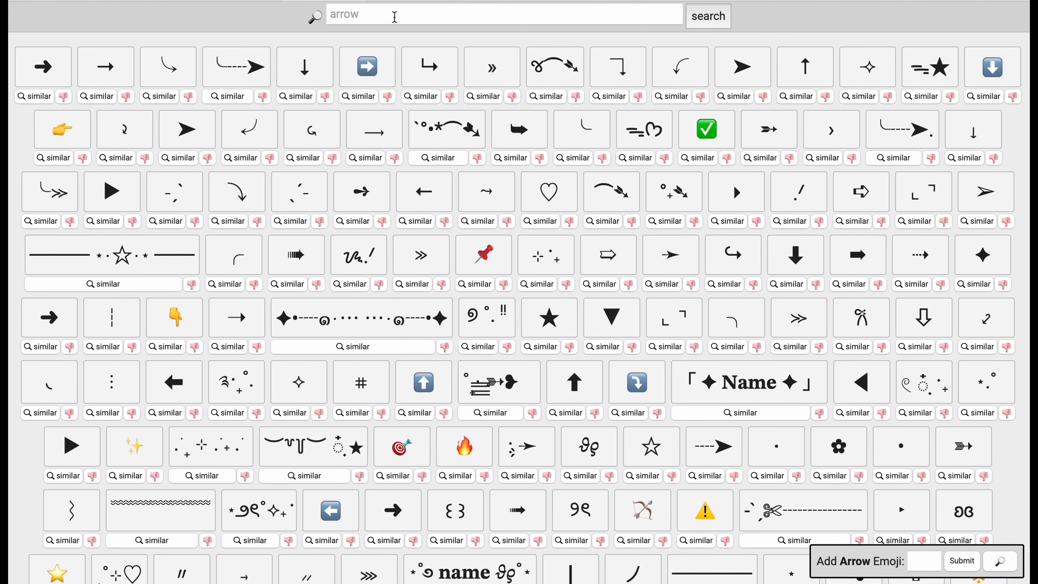
- Search the symbol site for 'x' and paste ⊠ before the overdue comment line
left_click(395, 17)
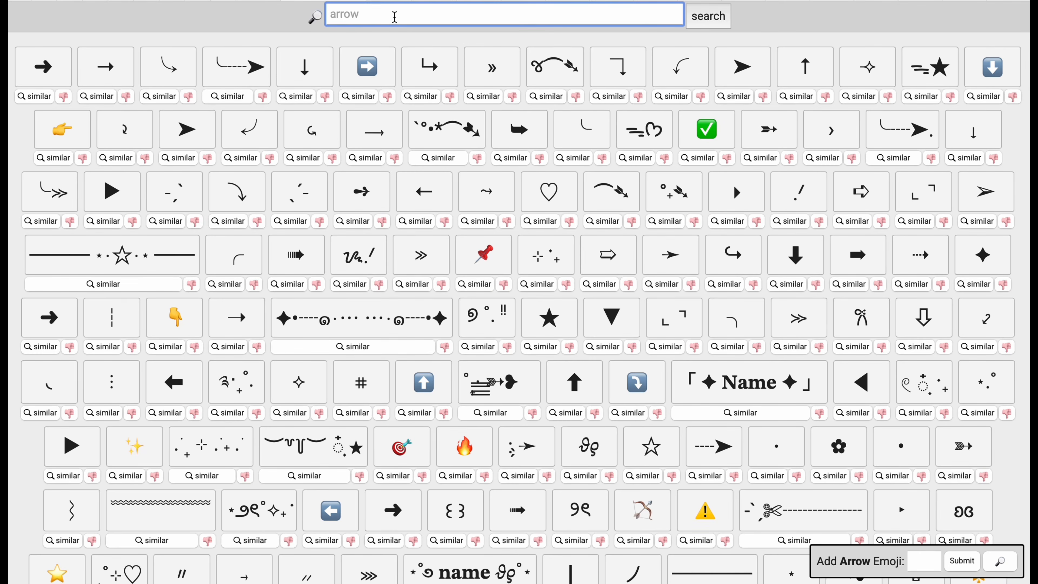
key("ctrl+a")
type("x")
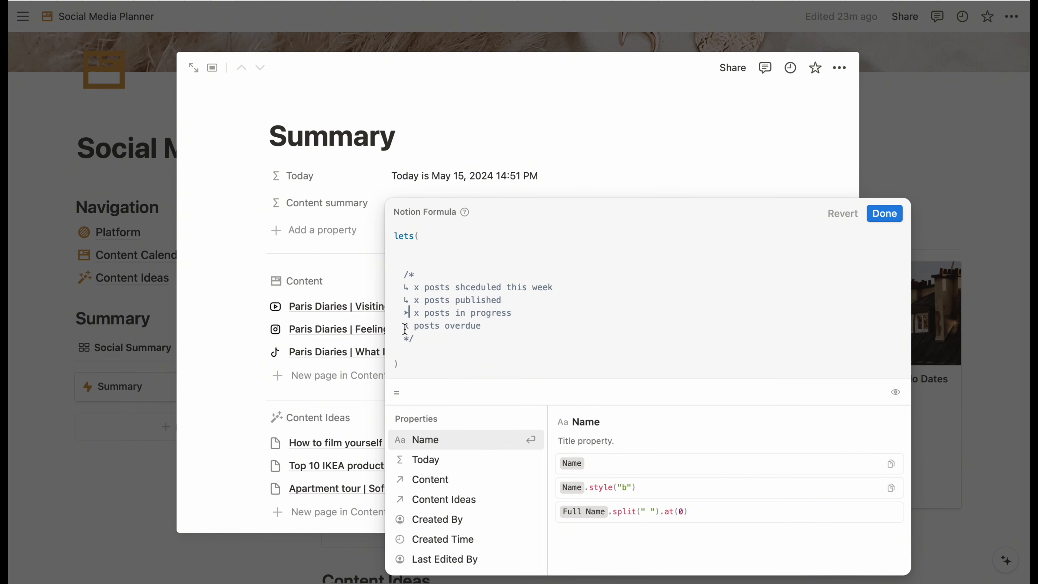
left_click(405, 327)
key("ctrl+v")
- Correct the misspelled 'shceduled' to 'scheduled' in the comment
key("BackSpace")
key("BackSpace")
key("BackSpace")
key("BackSpace")
key("BackSpace")
key("BackSpace")
key("BackSpace")
key("BackSpace")
type("cheduled")
left_click(569, 280)
- Define a post variable inside lets( holding the Content property
left_click(433, 248)
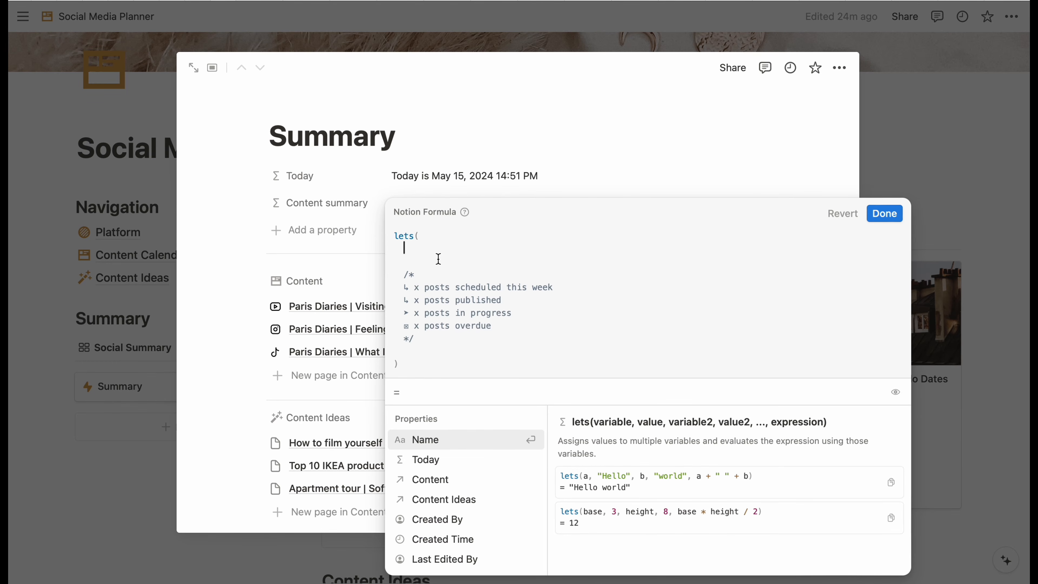
type("post")
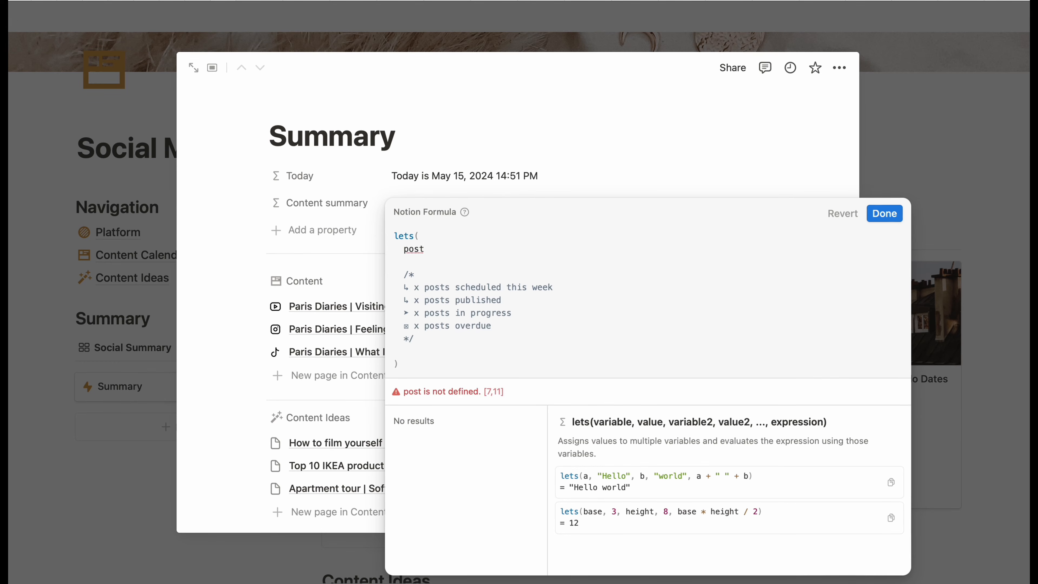
type(", ")
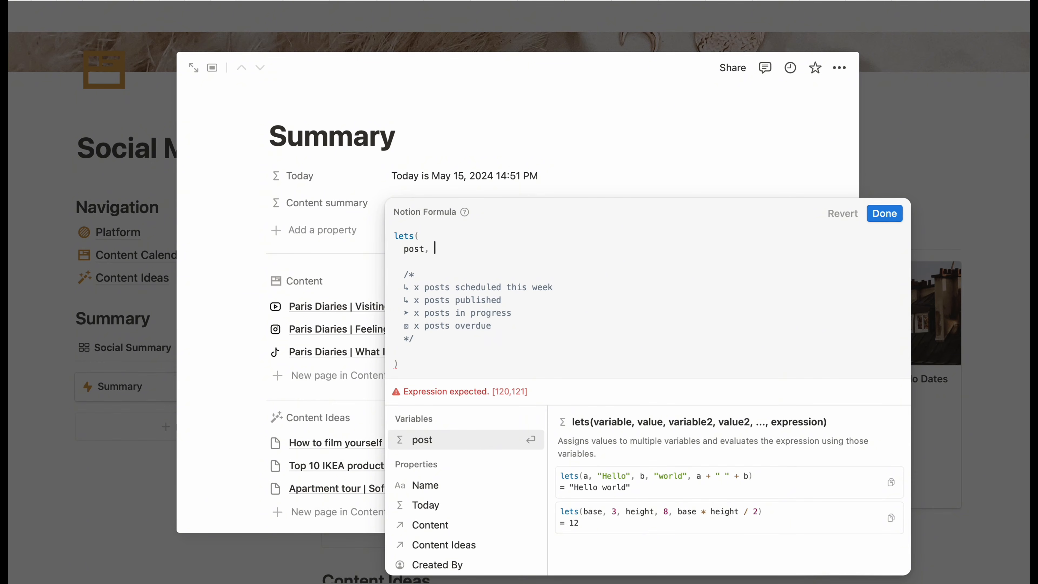
type("cont")
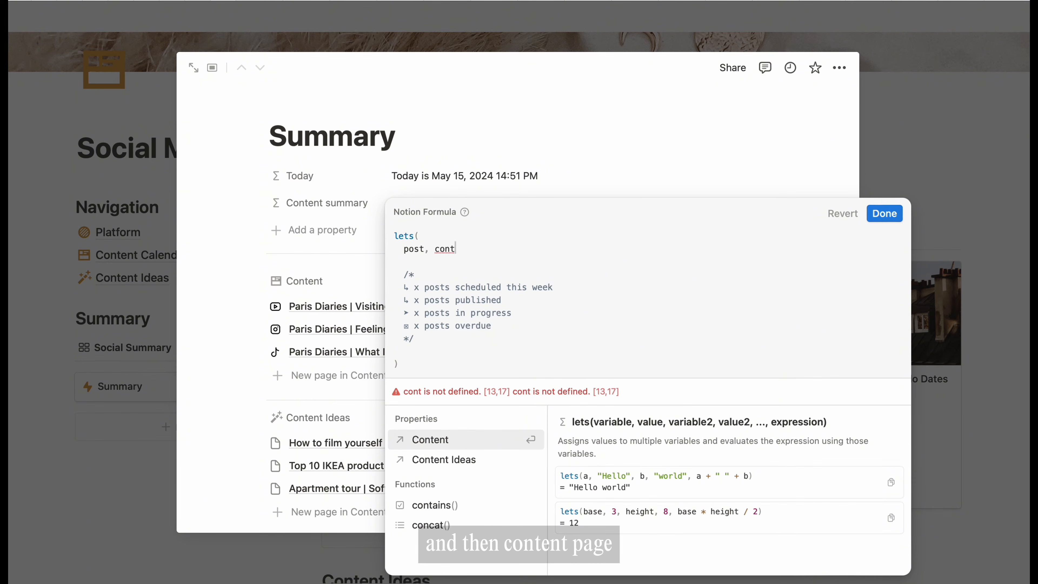
left_click(431, 438)
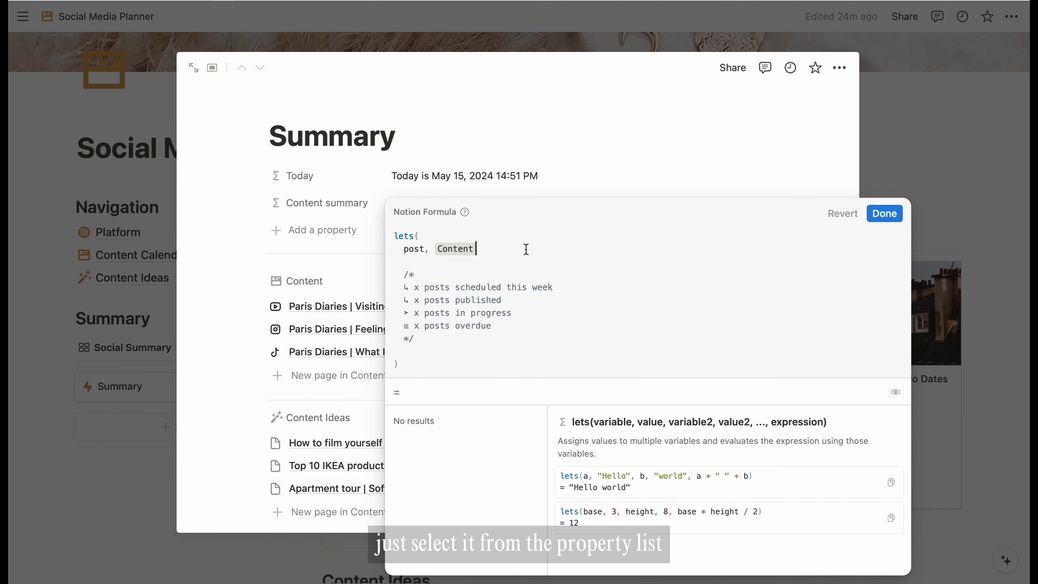
type(".")
key("BackSpace")
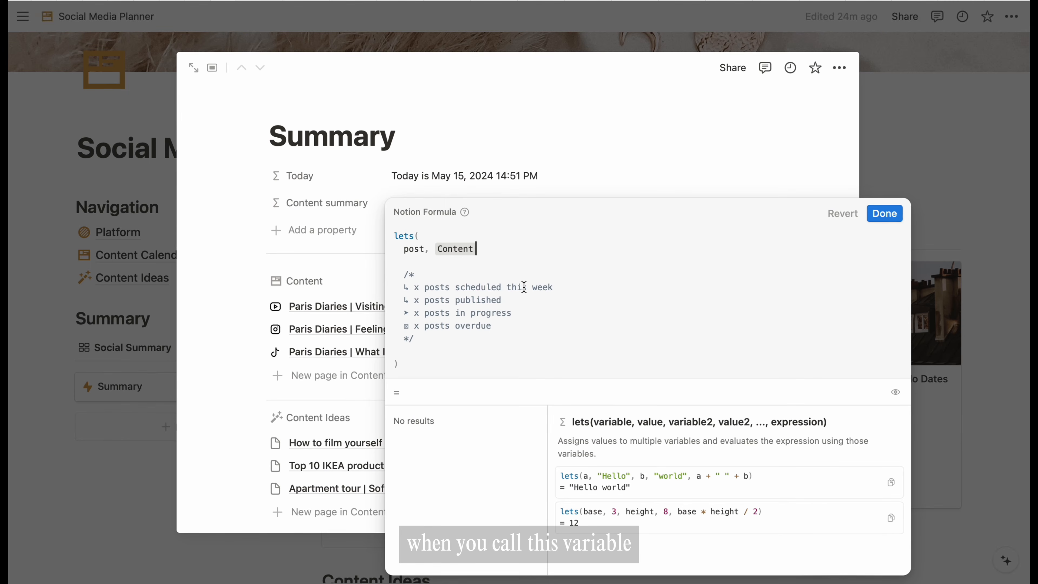
- Return post on a new line and add the comma after Content
left_click_drag(510, 287, 562, 287)
left_click(500, 250)
key("Return")
key("Return")
type("pos")
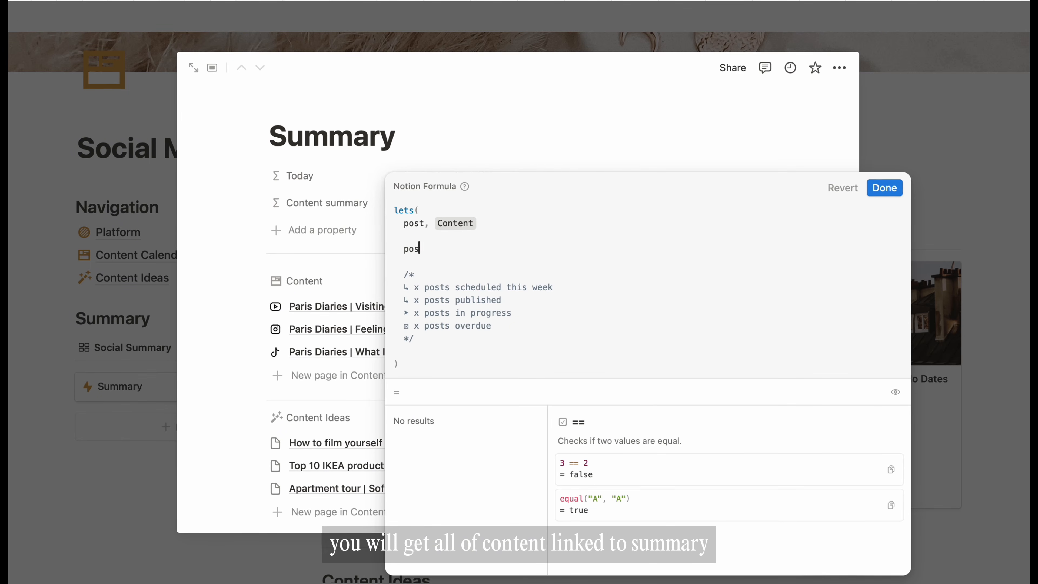
type("t")
left_click(491, 225)
type(",")
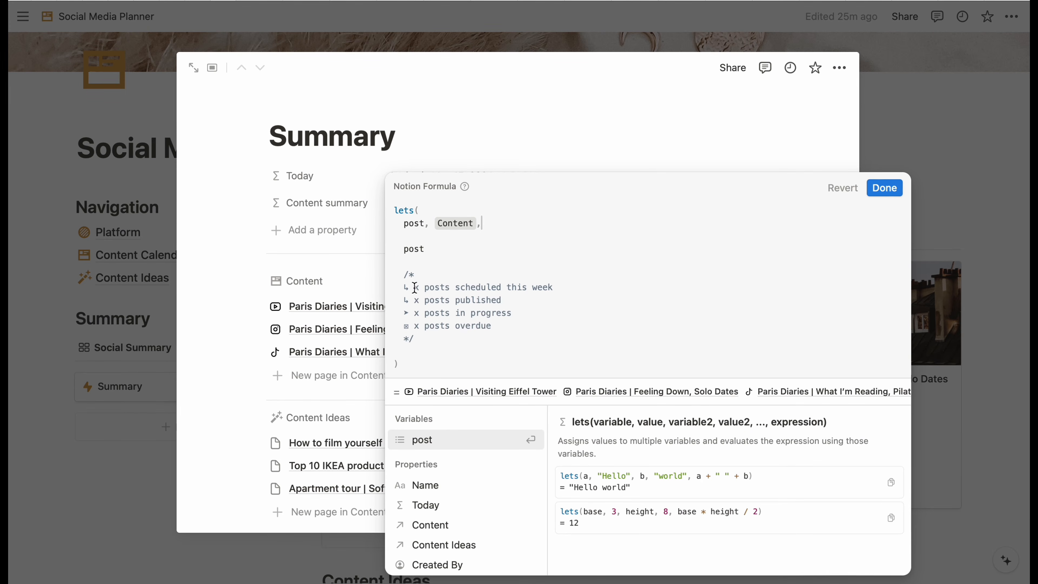
left_click_drag(414, 288, 450, 288)
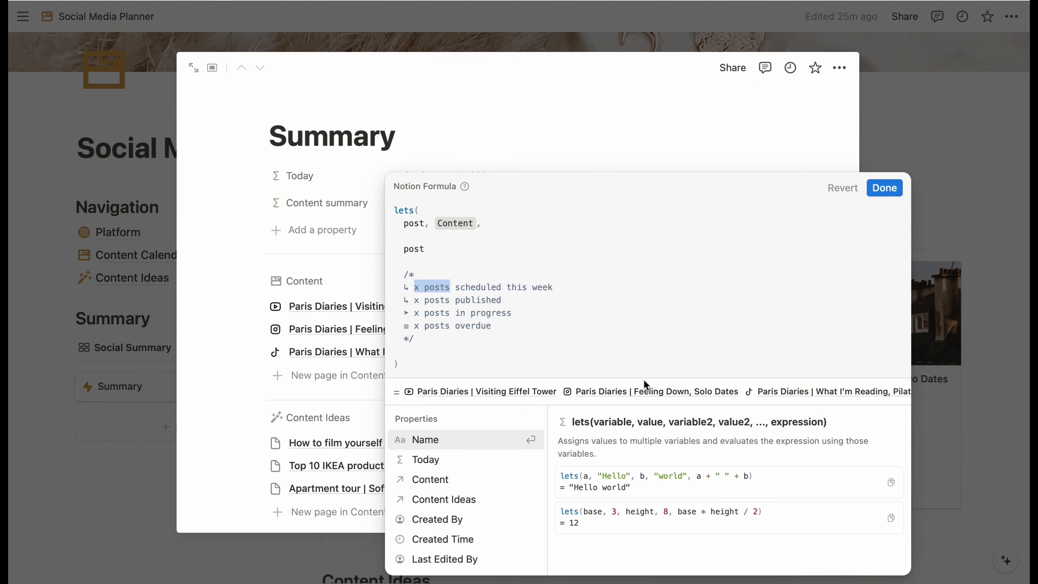
- Append .filter to Content, formatting current.Publish date as "YYYY-WW"
left_click(477, 223)
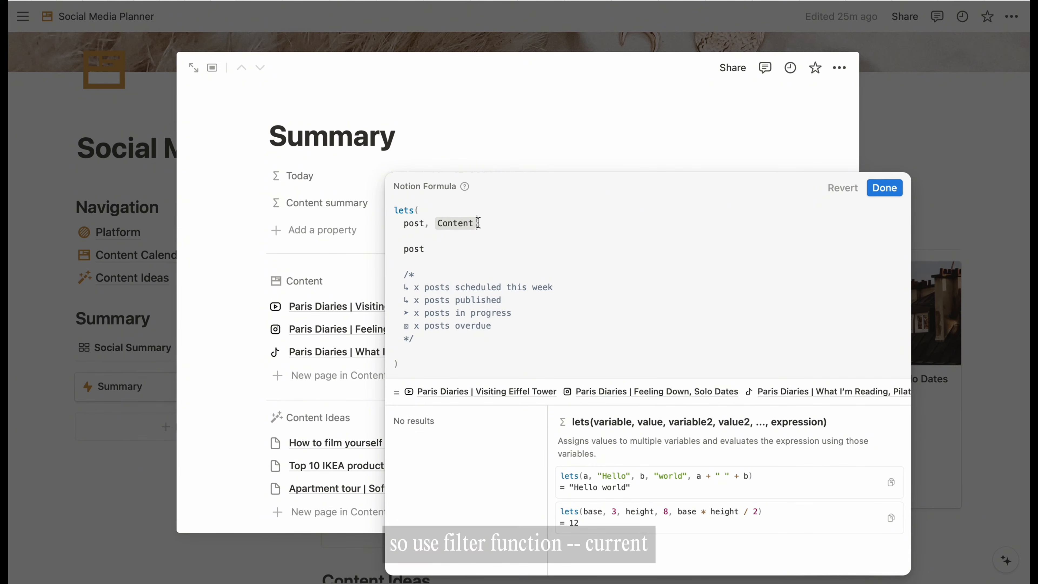
type(".fil,")
key("Return")
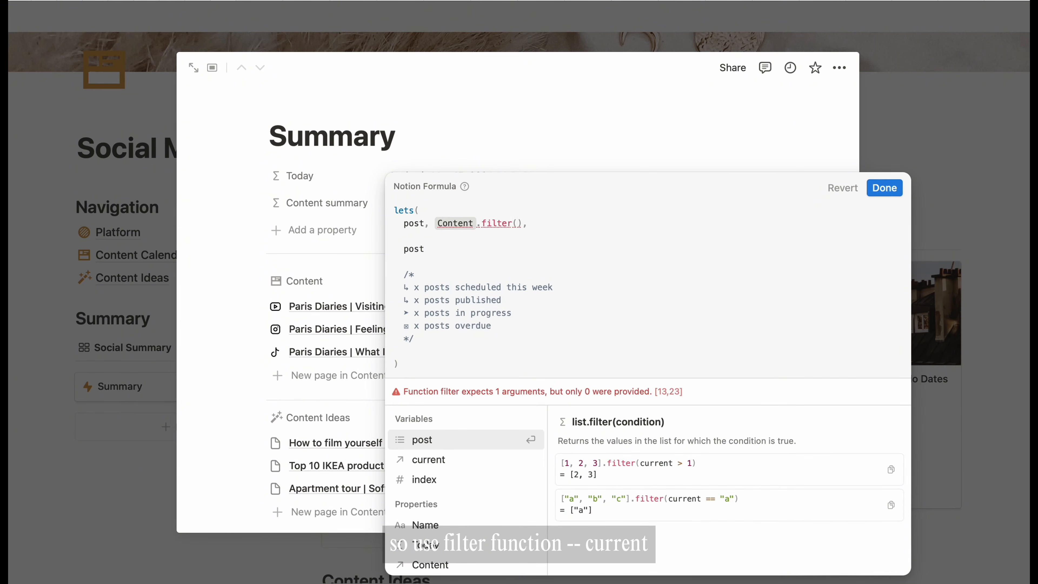
type("cu")
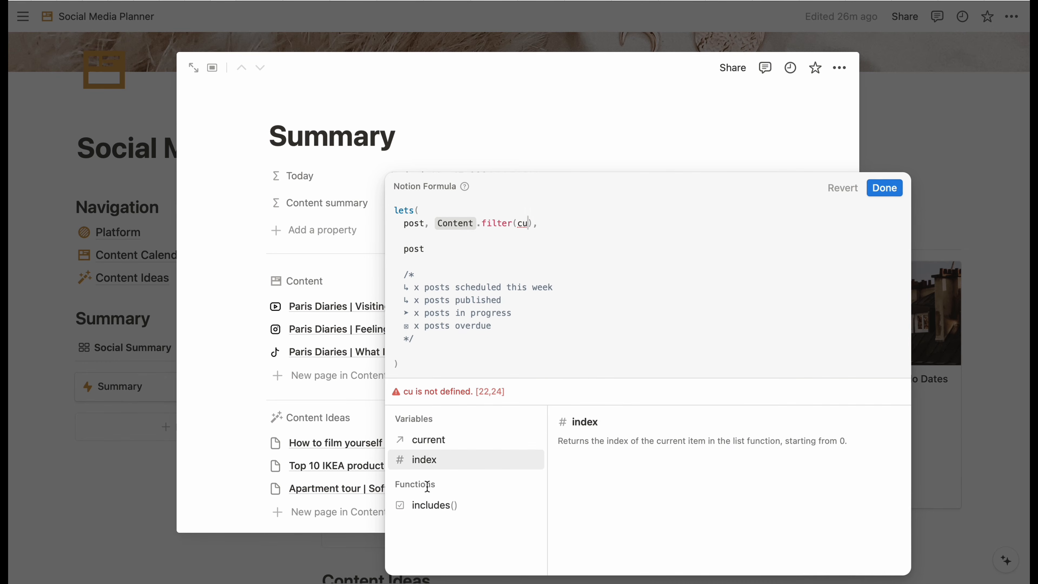
left_click(439, 438)
type(".p")
key("Return")
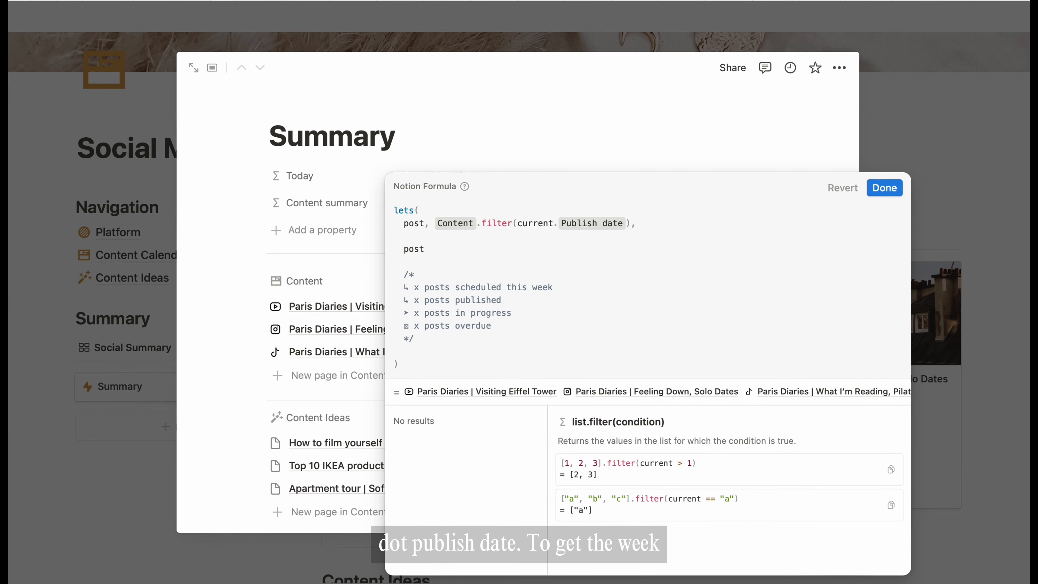
type(".f")
key("BackSpace")
key("BackSpace")
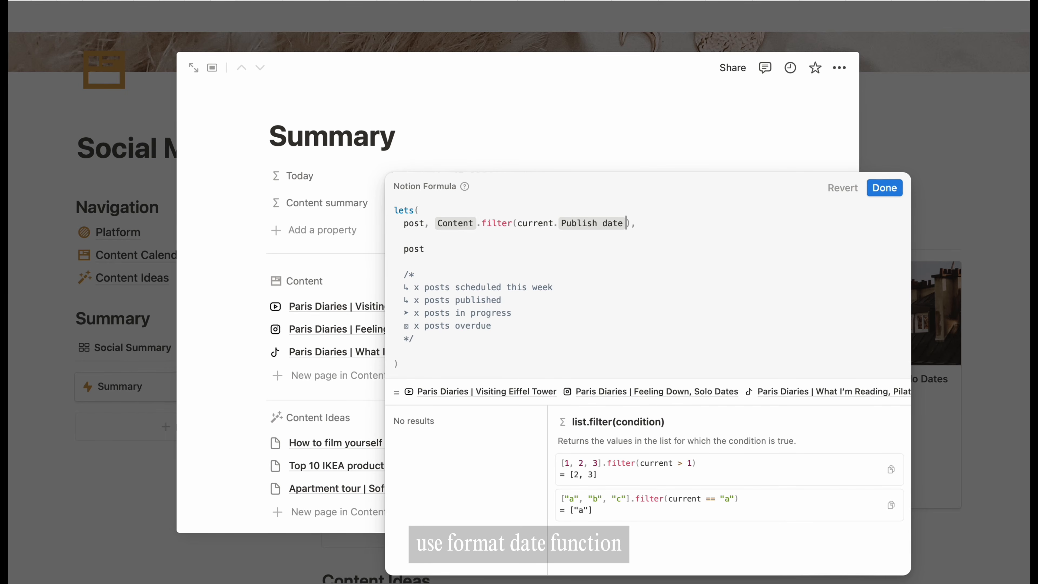
type(".f")
key("Down")
key("Return")
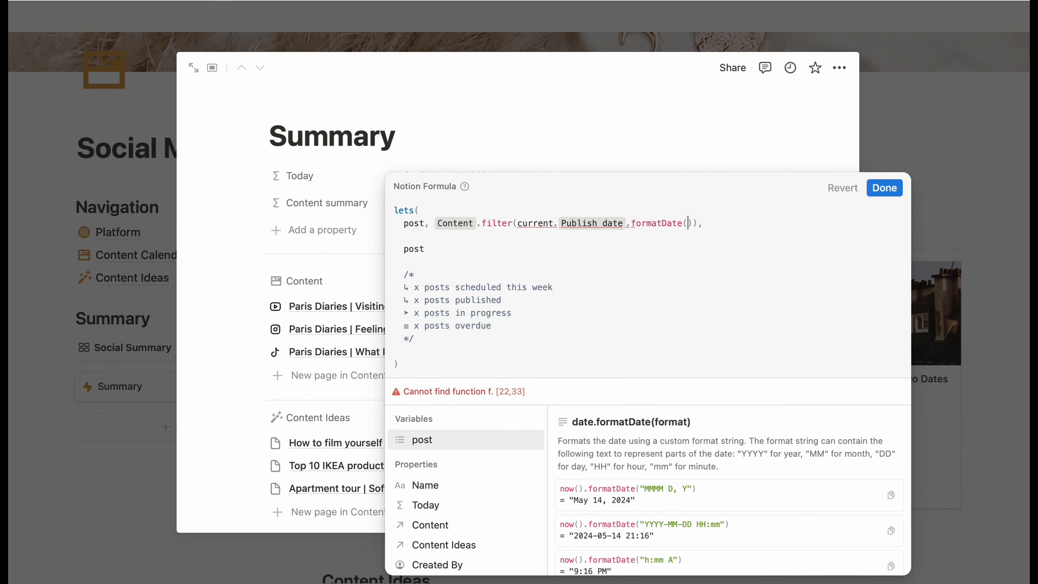
type("\"YYYY-WW")
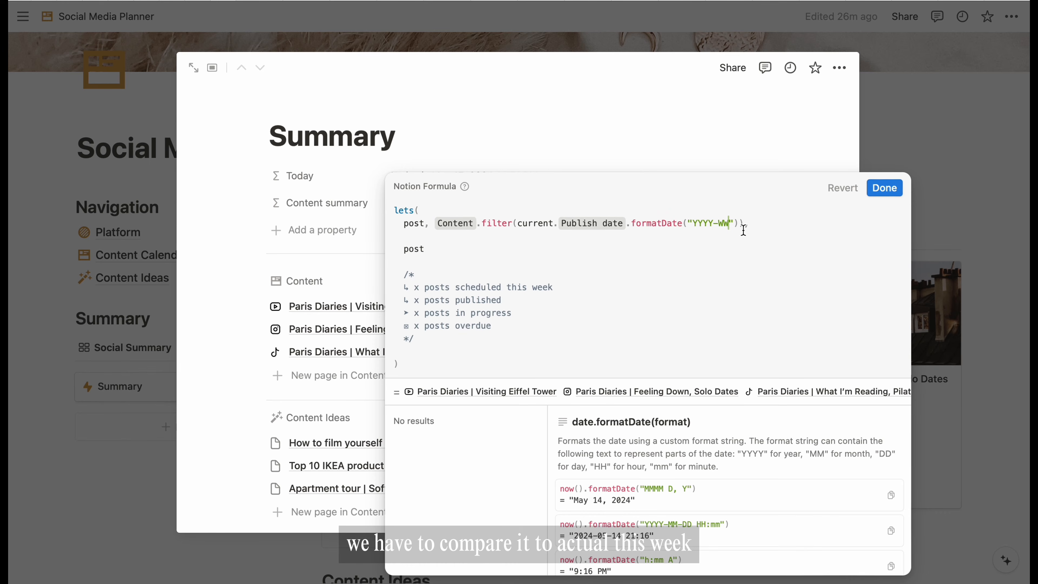
- Compare it with now().formatDate("YYYY-WW") and save the formula with Done
left_click(739, 221)
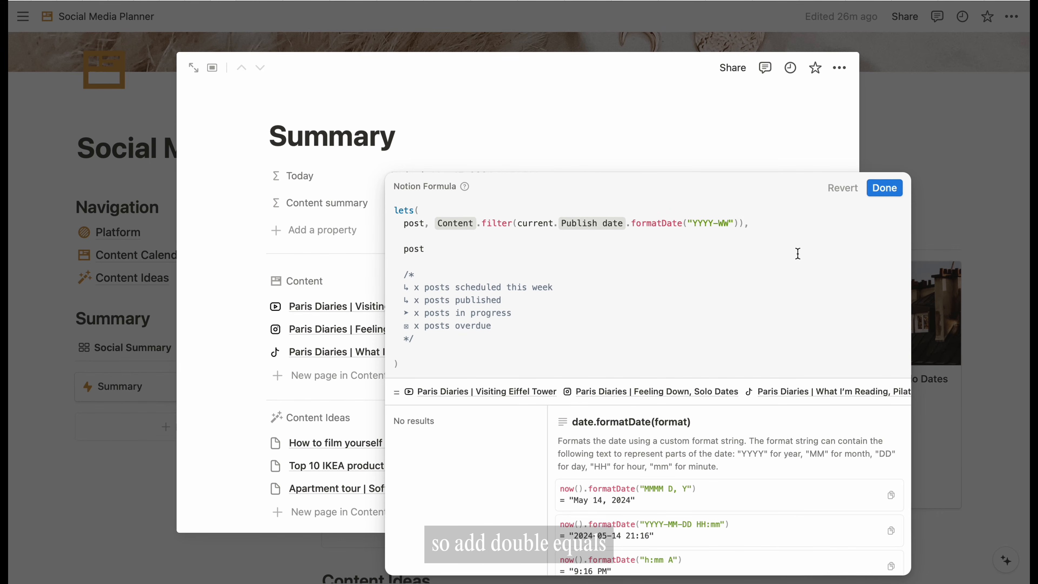
type("== no")
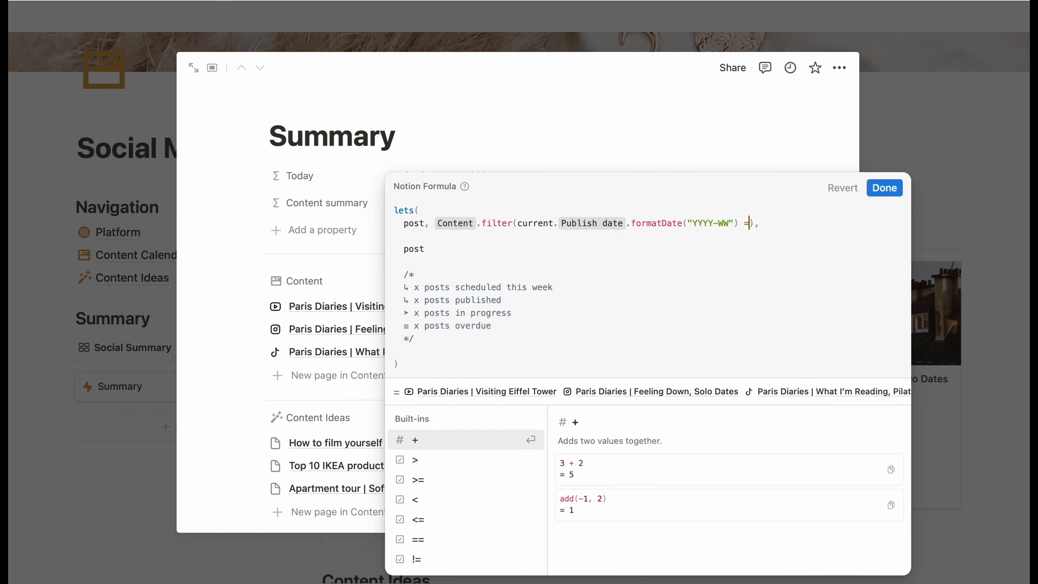
type("w().for")
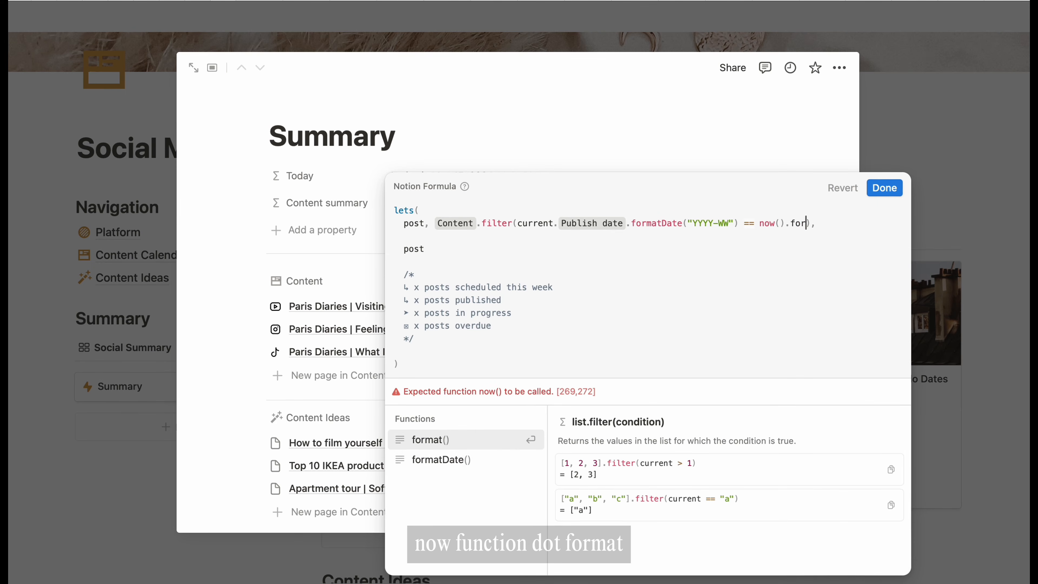
key("Return")
type("\"YYY")
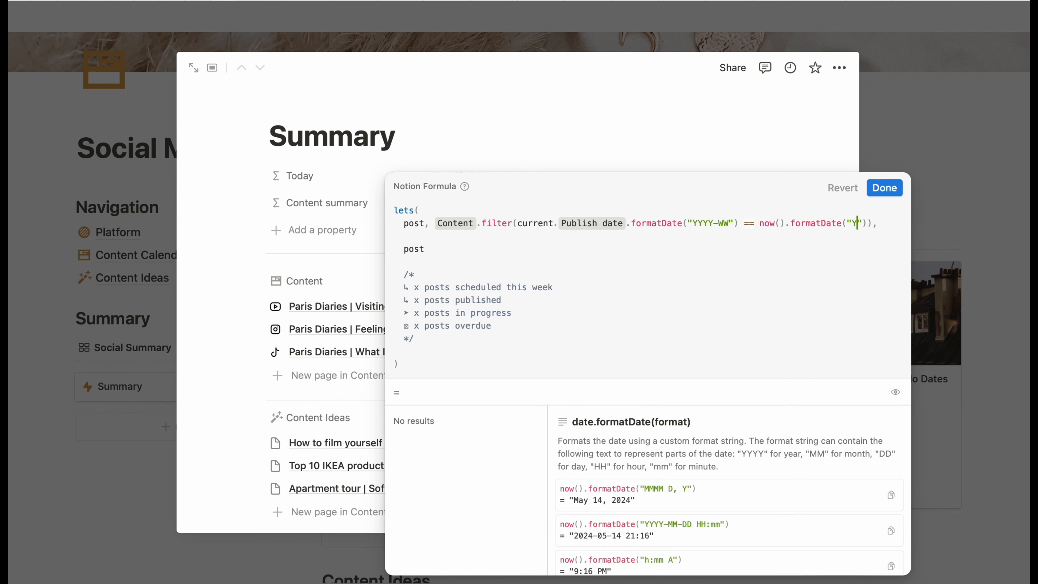
type("Y-WW")
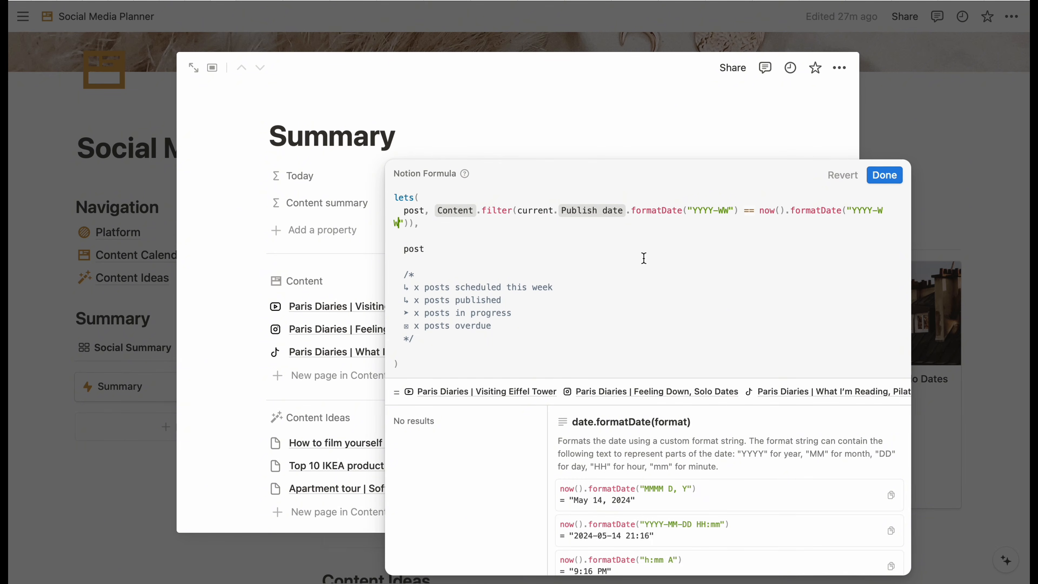
left_click(886, 180)
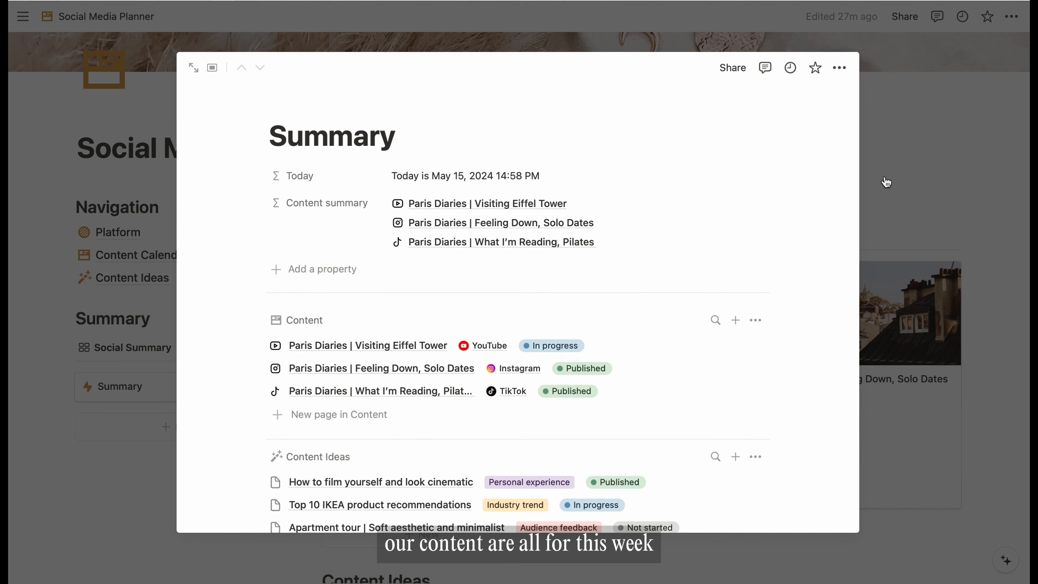
- Reschedule the Feeling Down, Solo Dates post to May 20, 2024, then reopen the Content summary formula
left_click(966, 218)
scroll(825, 308, "down", 2)
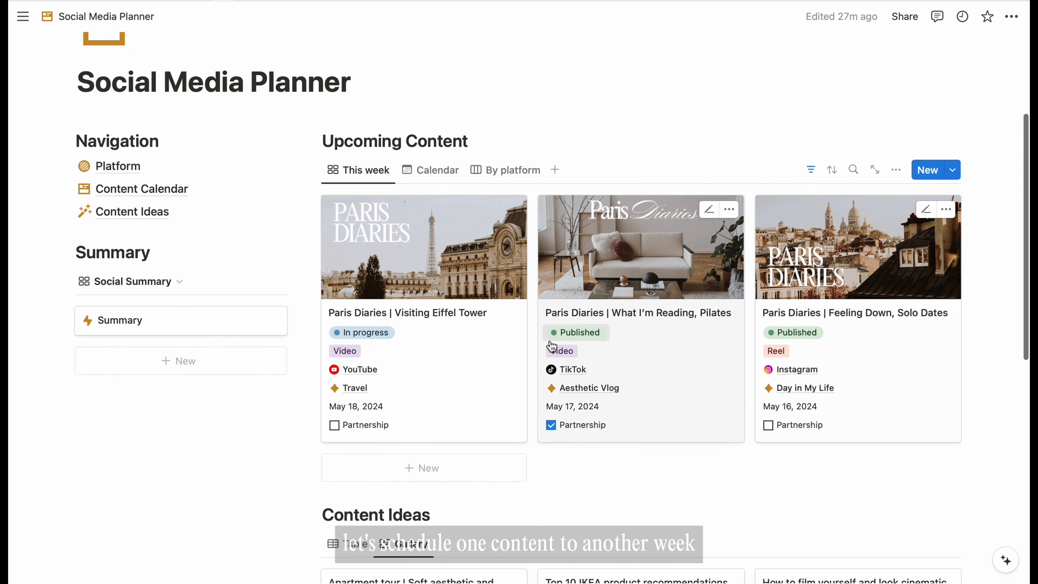
left_click(799, 406)
left_click(809, 186)
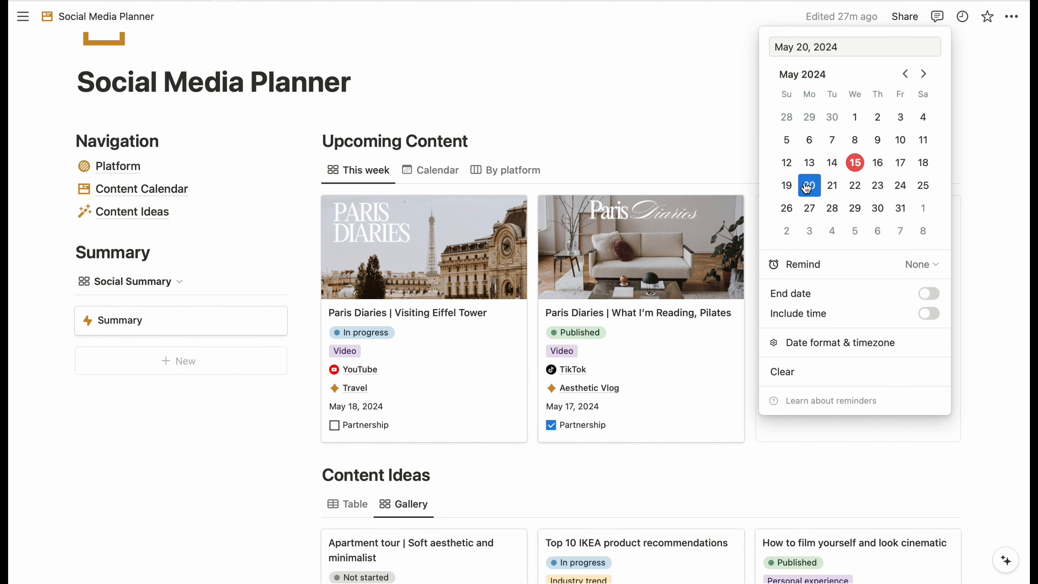
key("Escape")
left_click(209, 328)
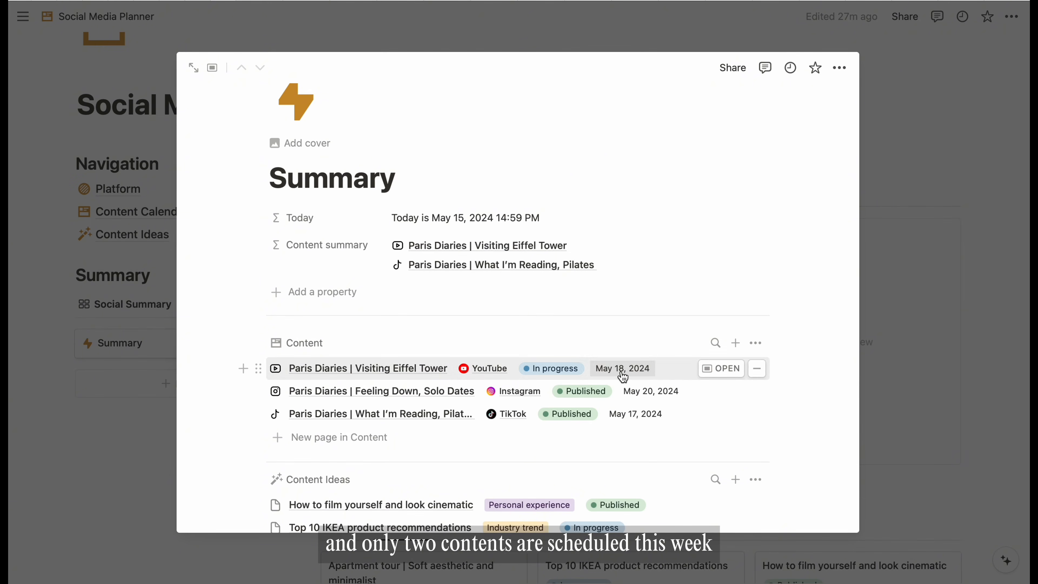
left_click(632, 258)
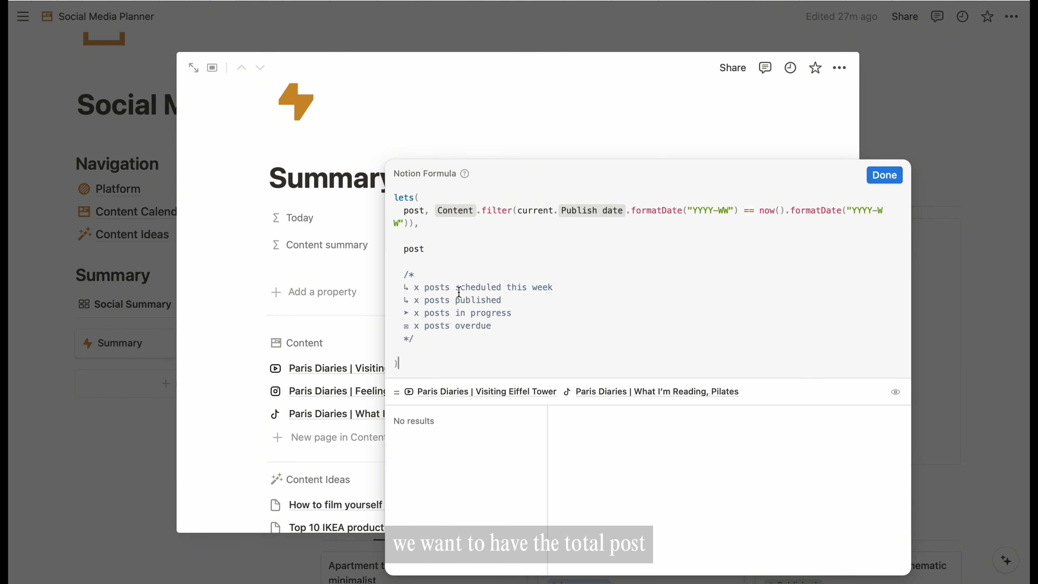
- Replace the post output with totalPostThisWeek = post.length(), returning it plus " posts scheduled this week"
left_click_drag(414, 286, 452, 287)
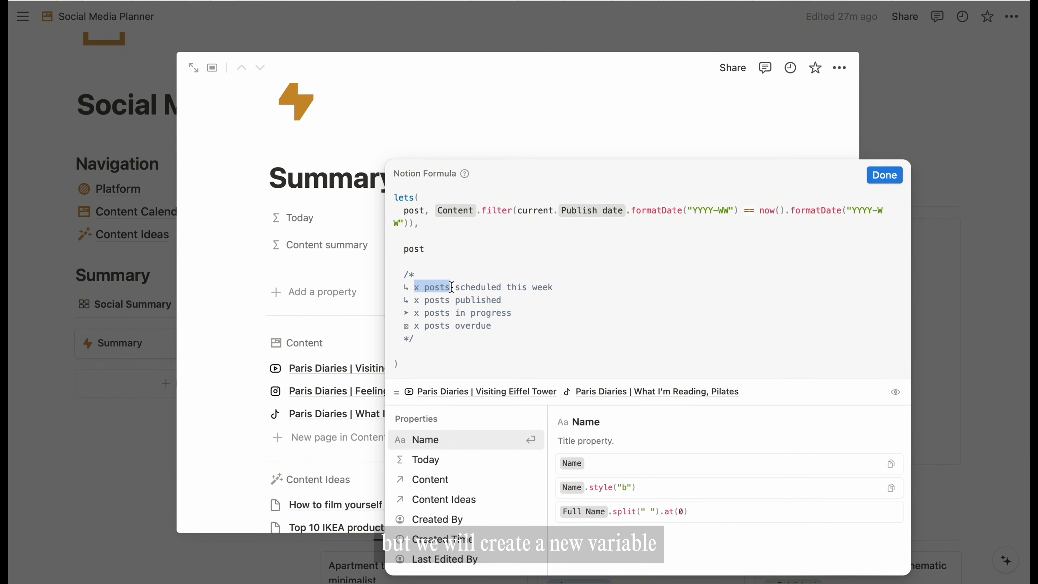
double_click(414, 249)
type("totalPostT")
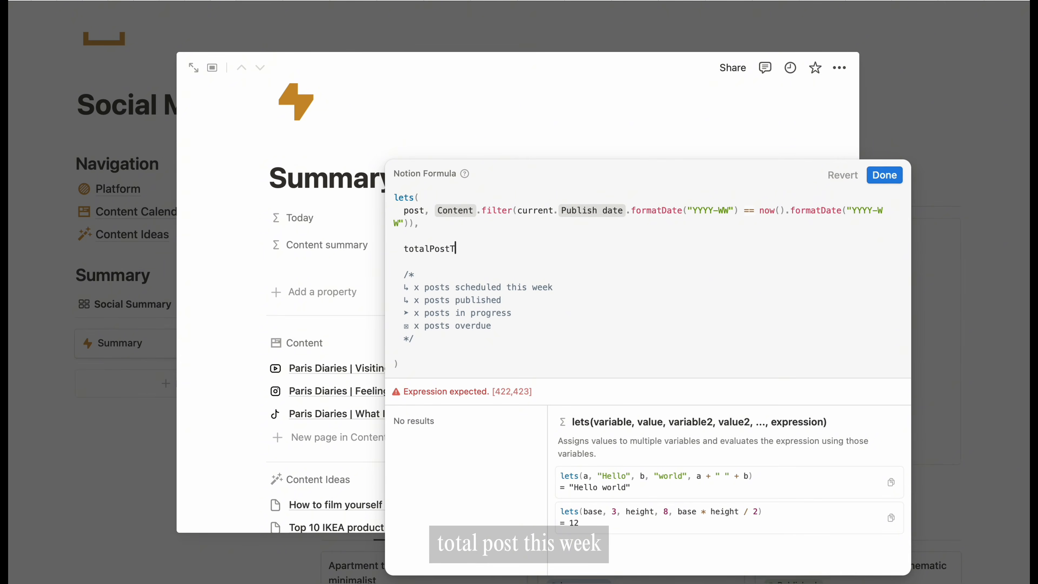
type("hisWeek")
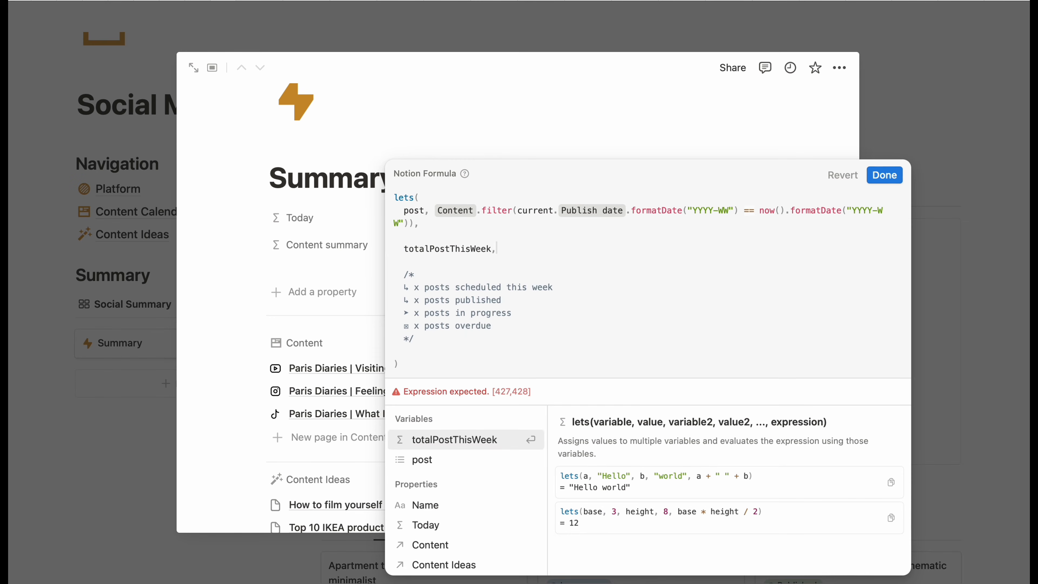
type(", post")
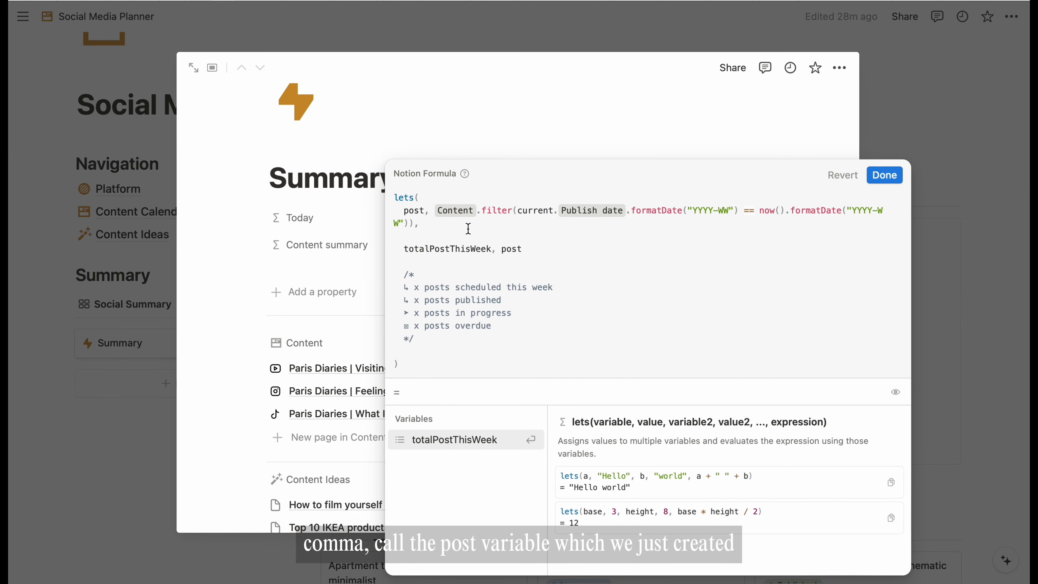
type(".length")
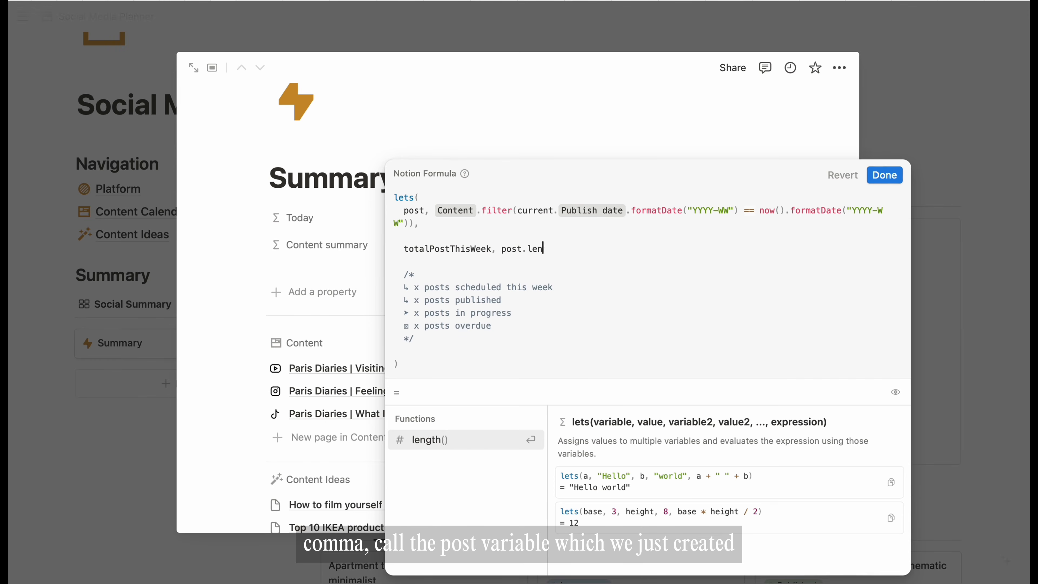
key("BackSpace")
key("BackSpace")
key("BackSpace")
key("BackSpace")
key("BackSpace")
type("length")
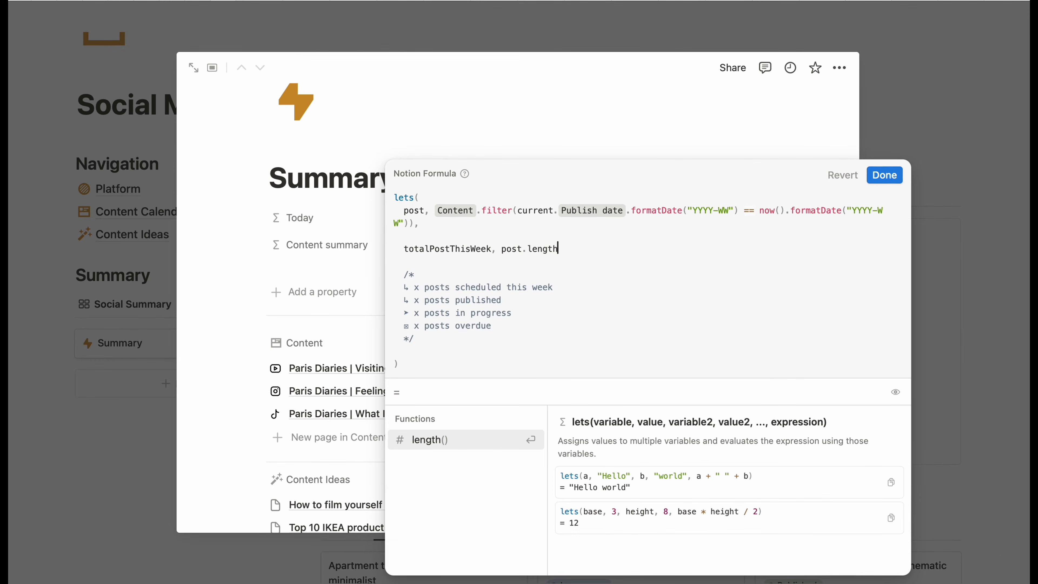
type("(),")
key("Return")
type("totalPostThisWeek")
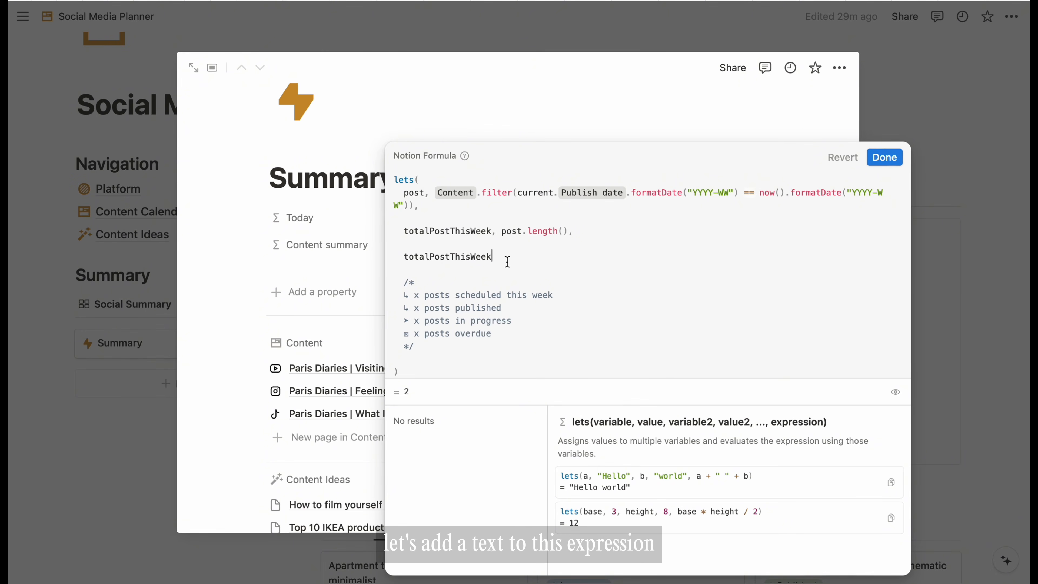
type("+ ")
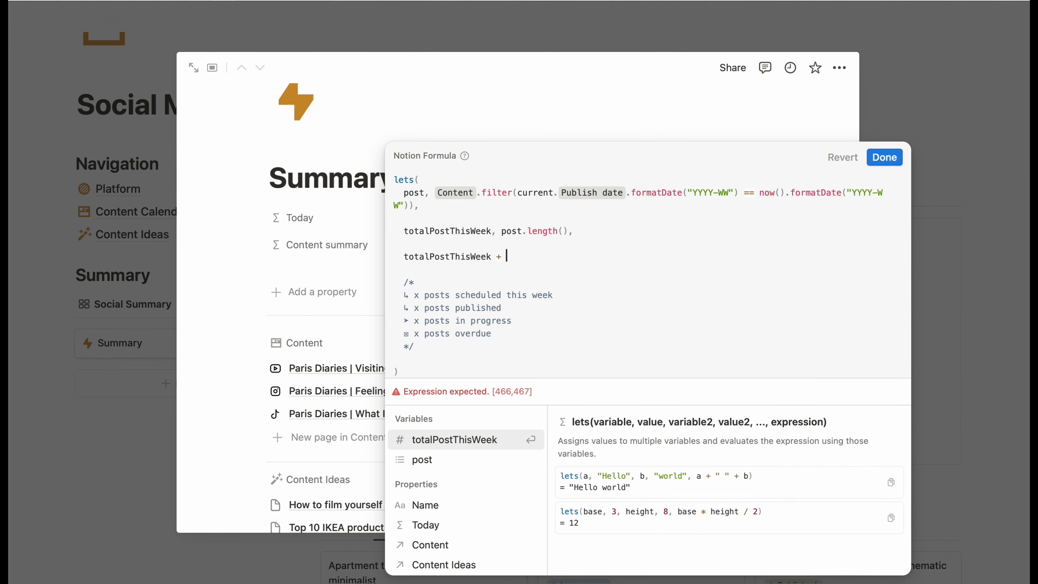
type("\"\"")
type("post")
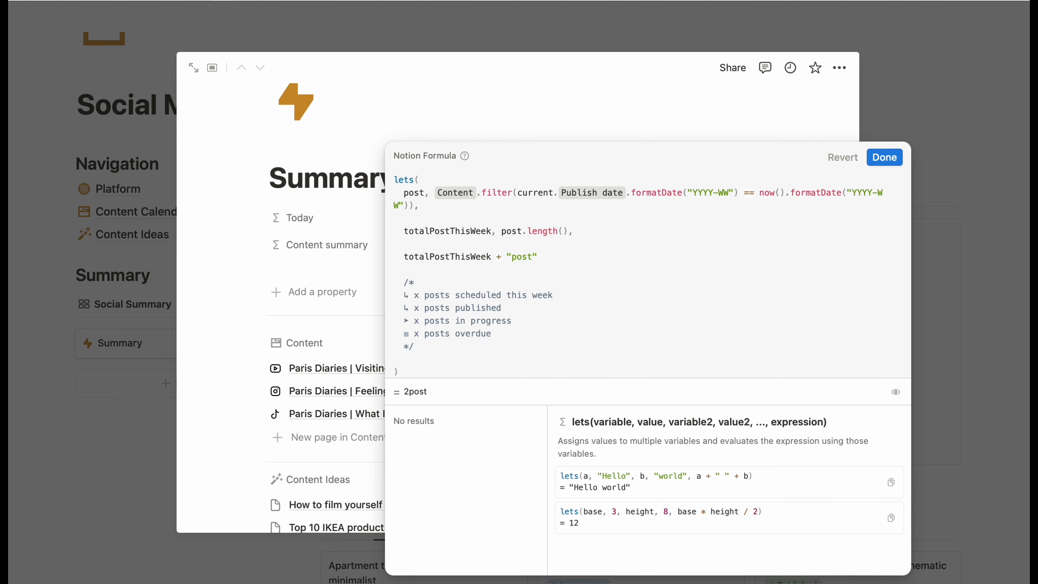
type("s shce")
type("eduled this wee")
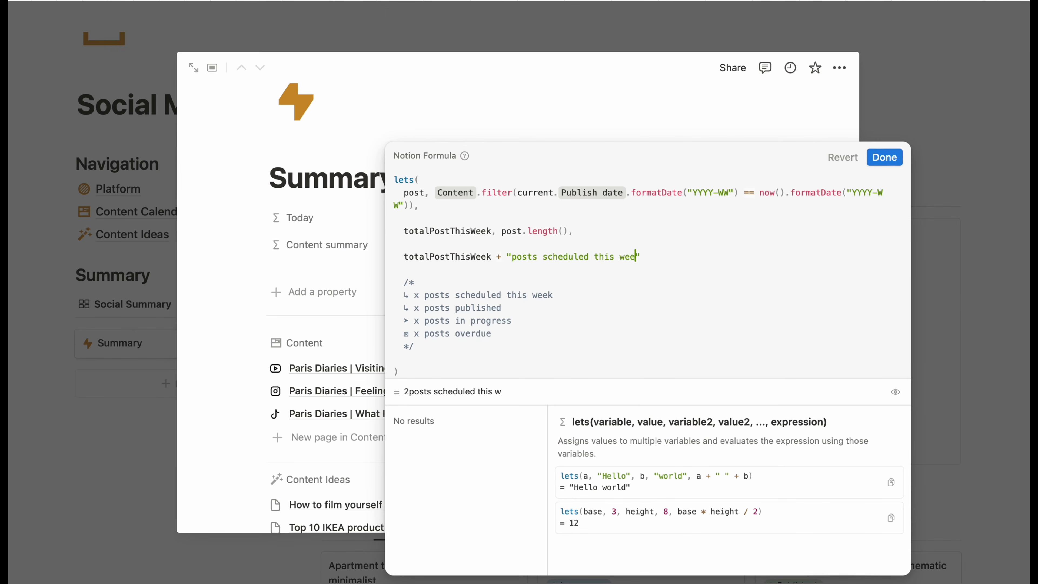
type("k")
left_click(511, 256)
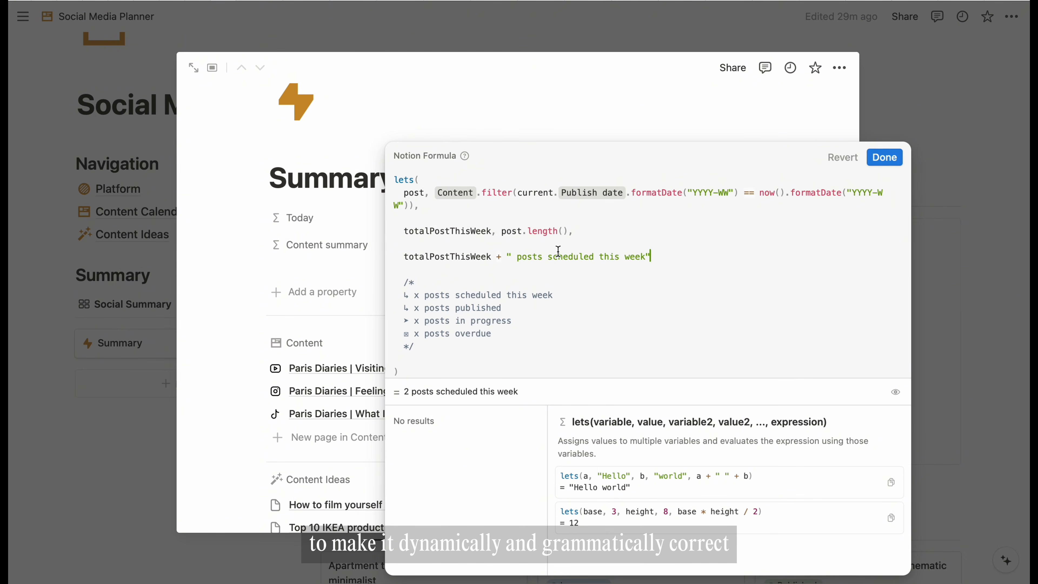
key("super+Left")
- Start if(totalPostThisWeek == 1, …) with the singular " post scheduled this week" branch
type("if(")
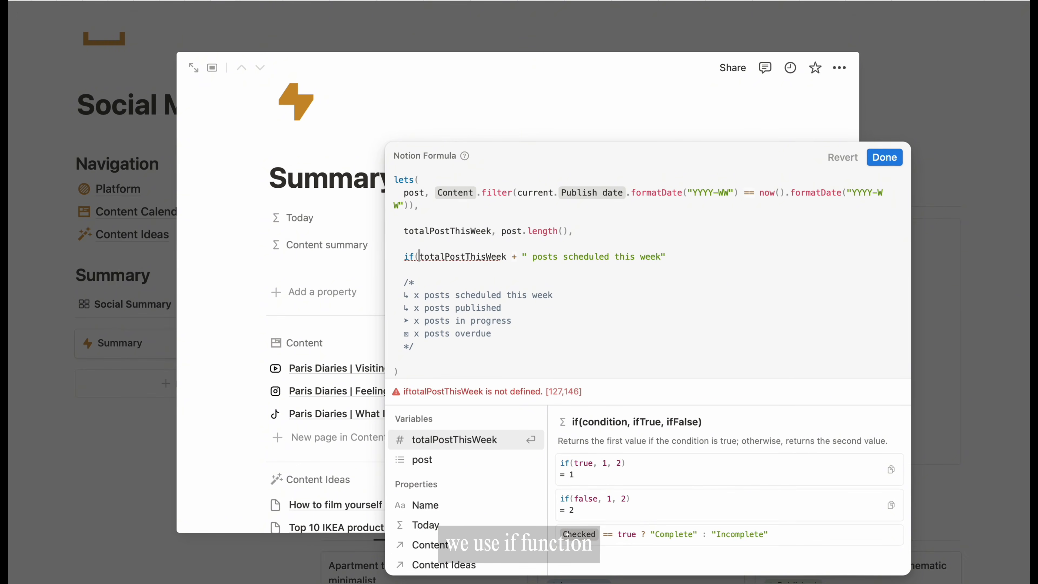
left_click(507, 256)
type("== 1")
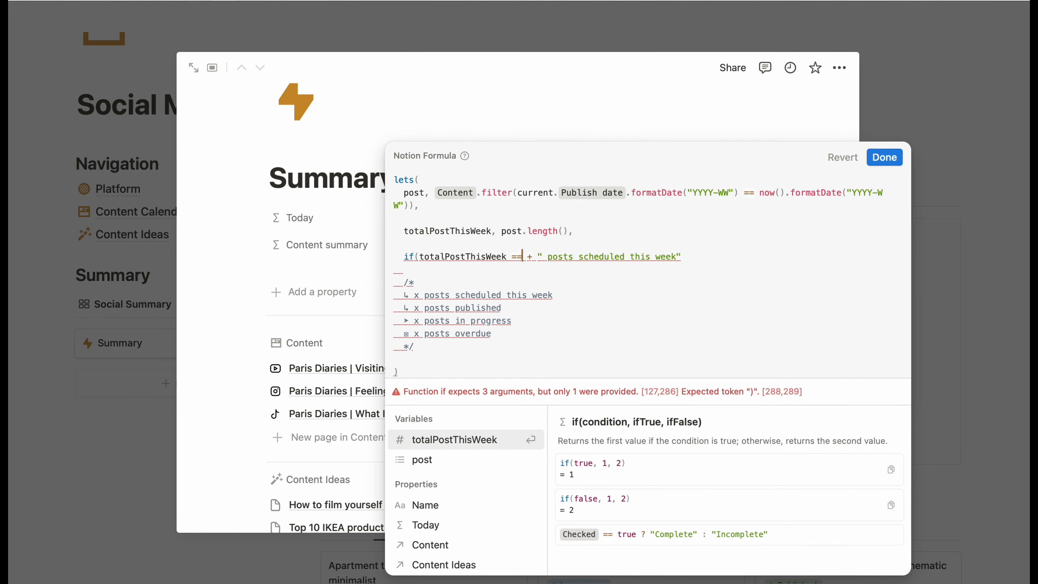
type(", totalPostThisWeek")
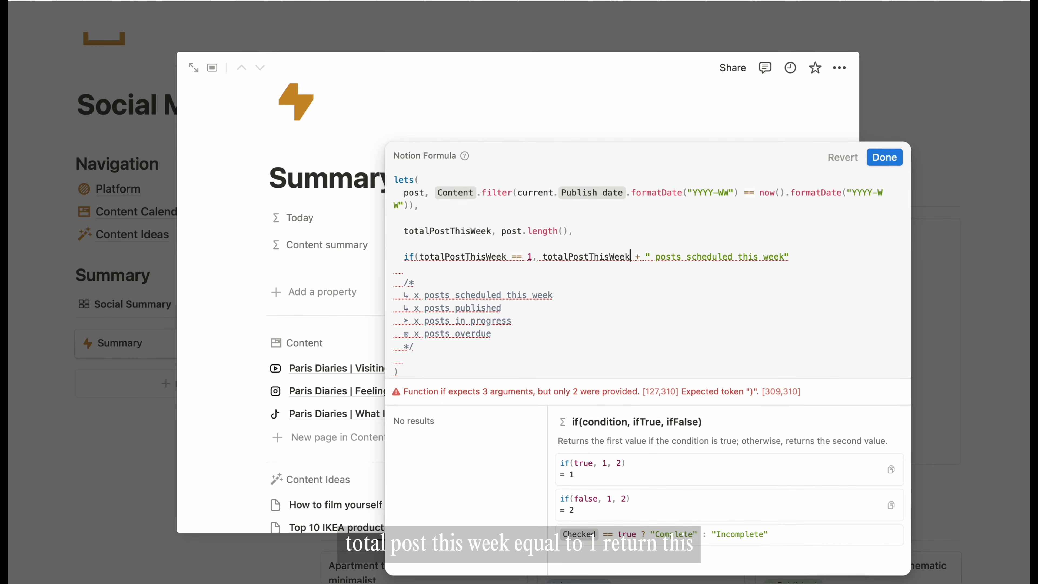
key("BackSpace")
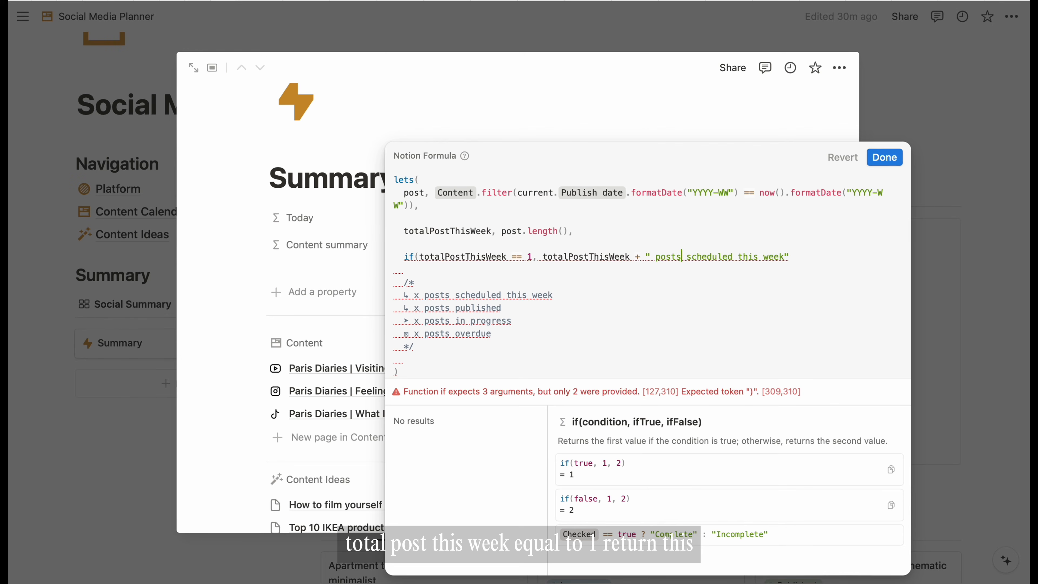
key("BackSpace")
type(",")
- Add a plural " posts scheduled this week" otherwise branch and close the if()
left_click_drag(785, 256, 543, 256)
key("super+c")
left_click(809, 257)
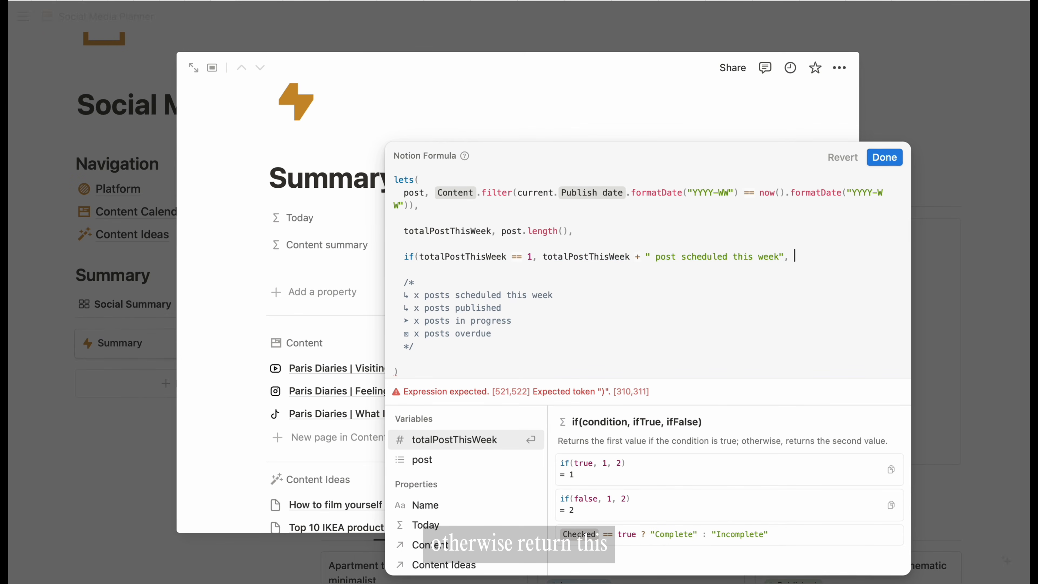
key("super+v")
left_click(430, 272)
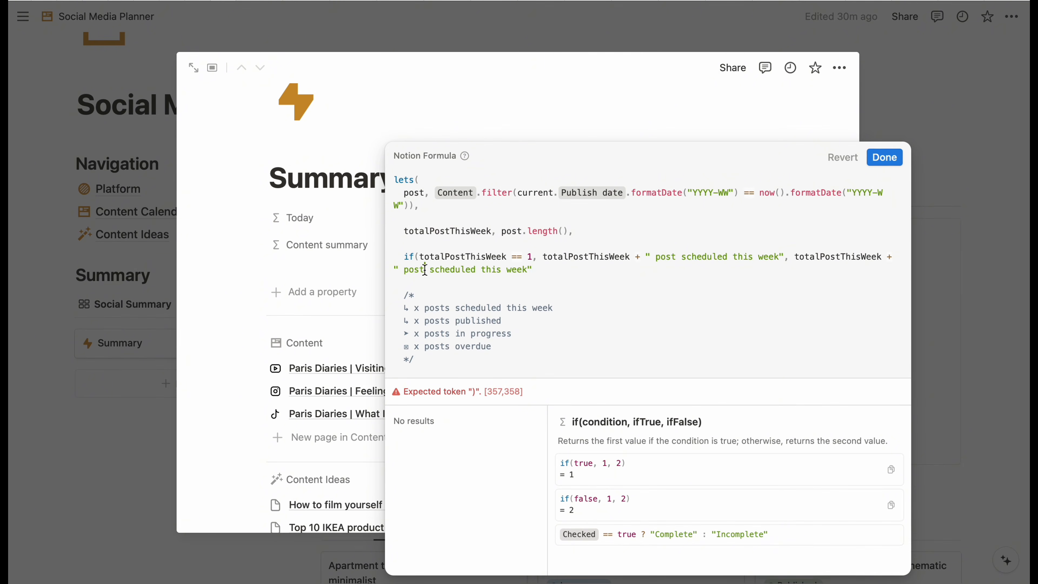
type("s")
left_click(572, 273)
type(")")
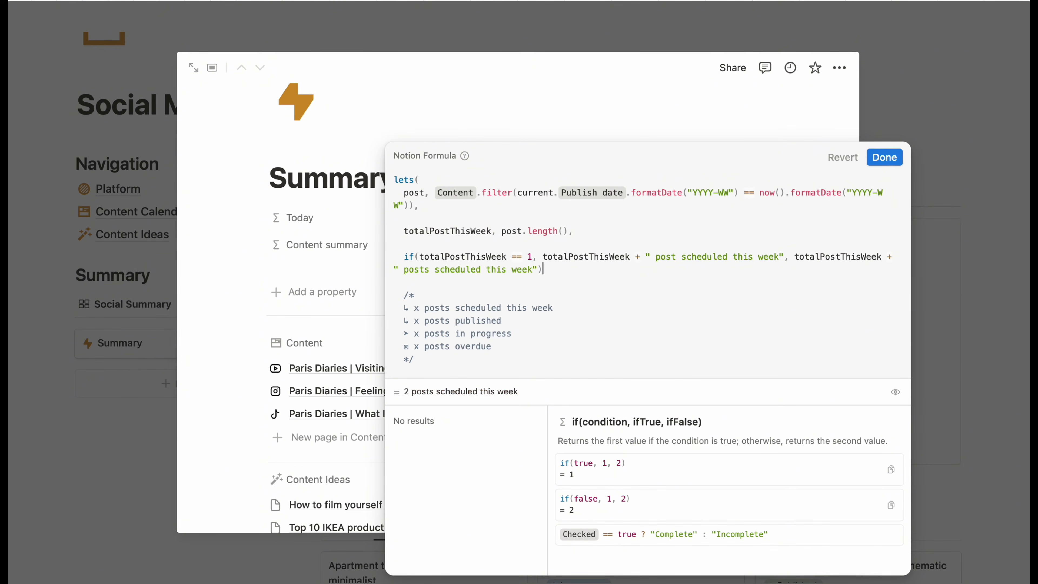
left_click(435, 193)
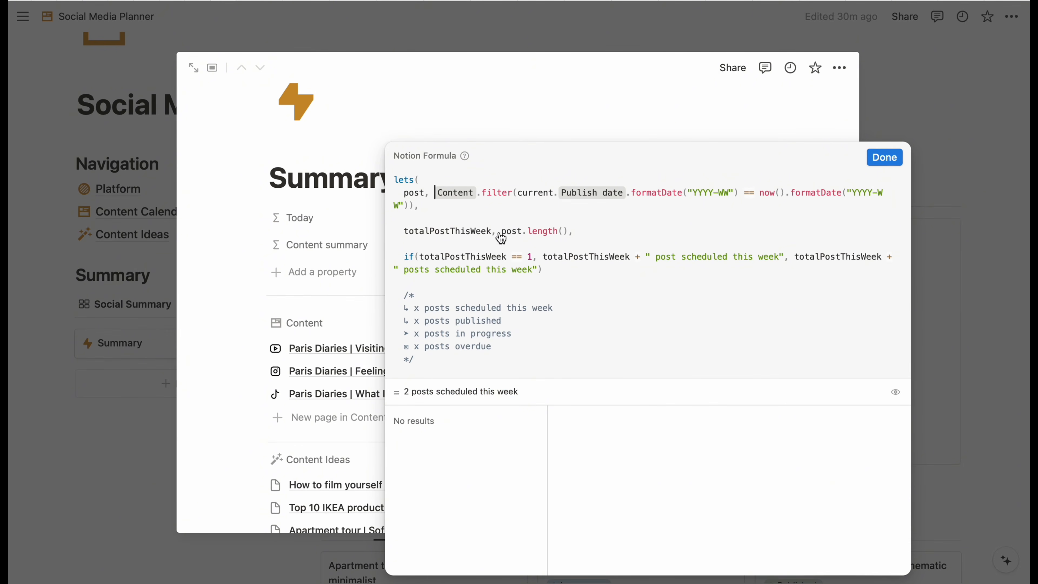
- Break the formula onto separate lines at Content, .filter, post, .length() and each if() branch
key("shift+Return")
key("Right")
key("shift+Return")
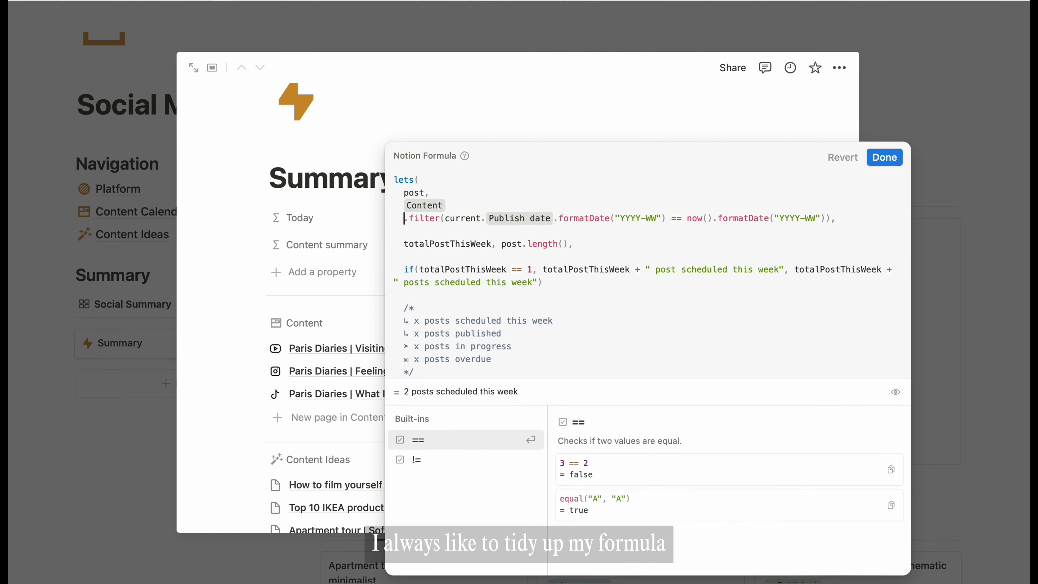
scroll(577, 204, "up", 2)
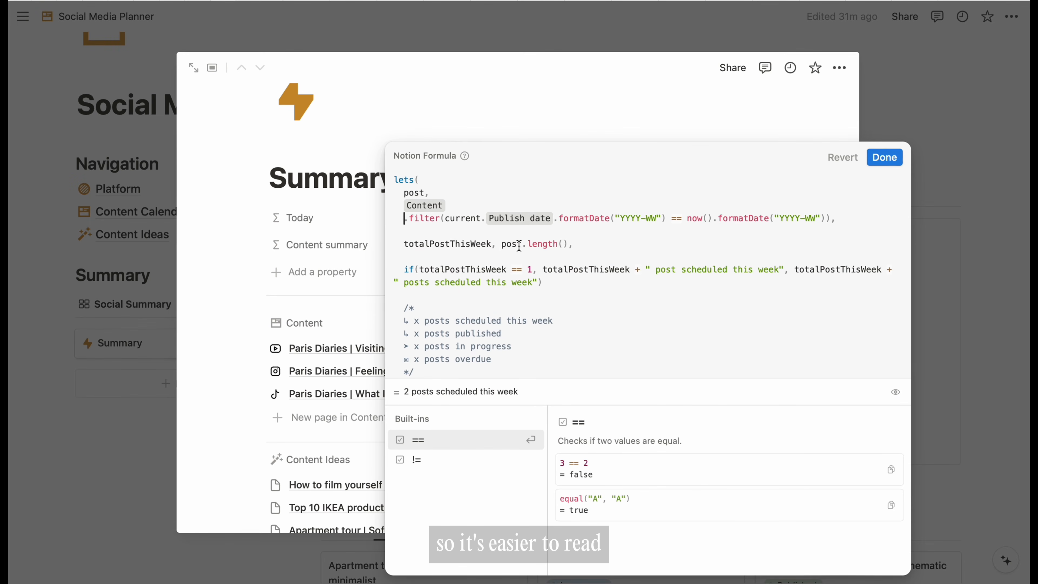
key("shift+Return")
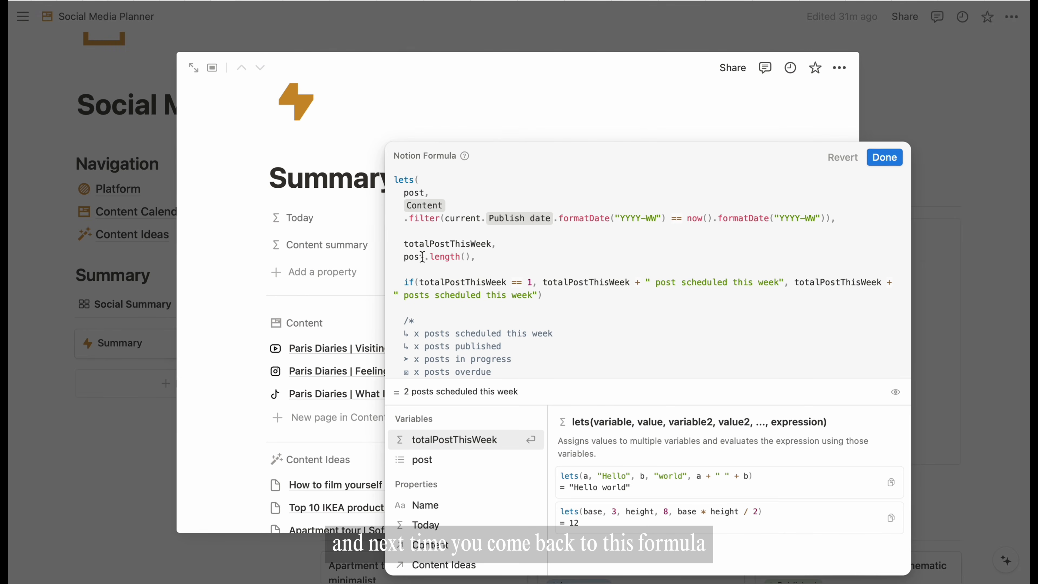
left_click(423, 257)
key("shift+Return")
left_click(547, 247)
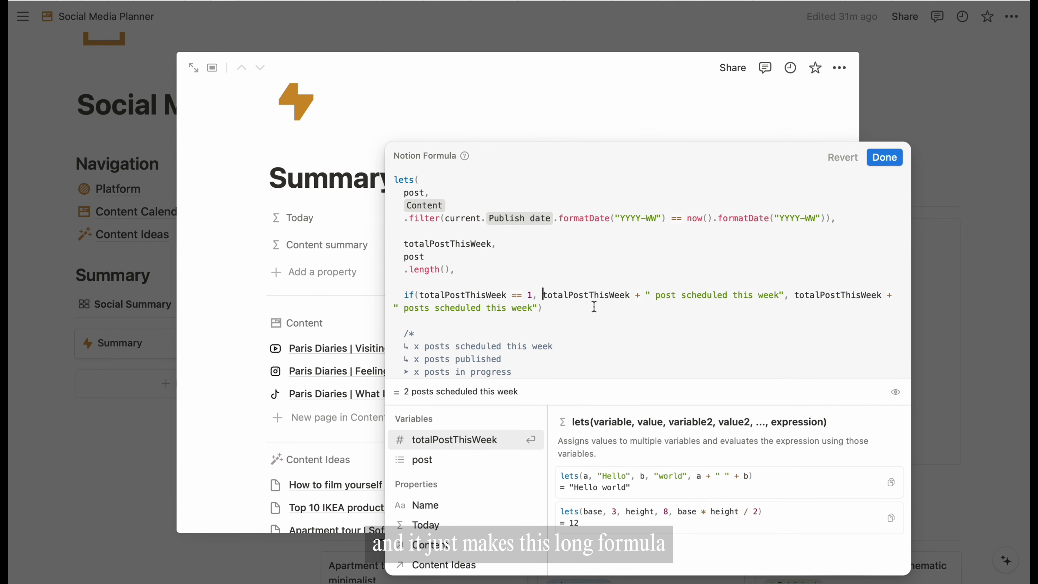
key("shift+Return")
left_click(670, 308)
key("shift+Return")
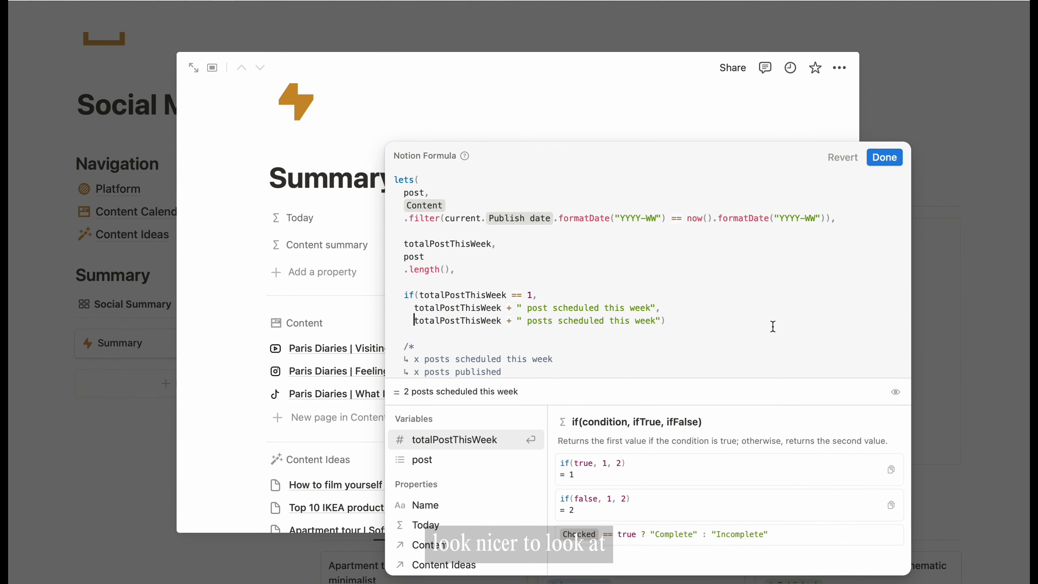
scroll(642, 260, "down", 2)
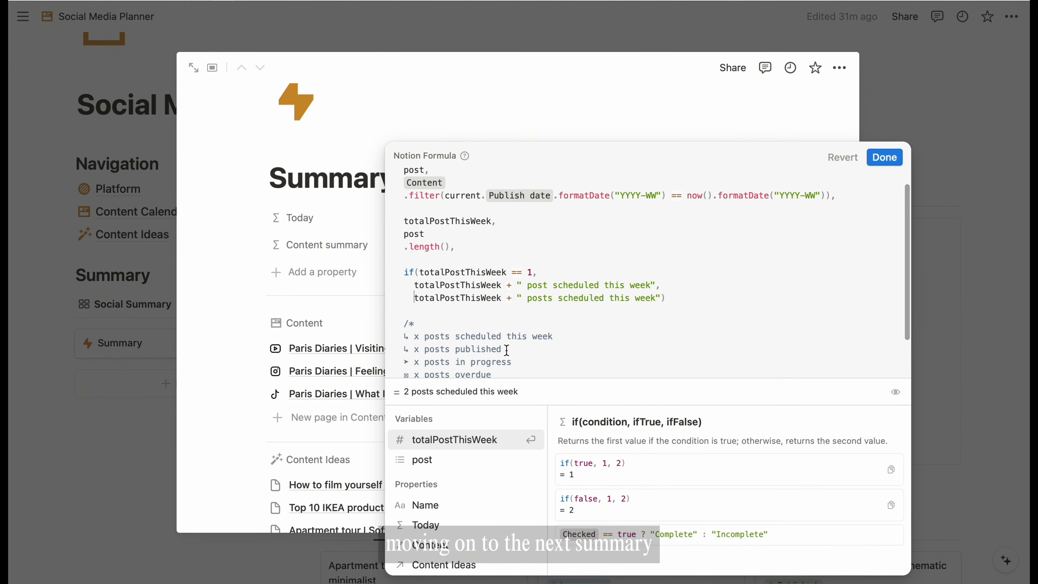
left_click(459, 246)
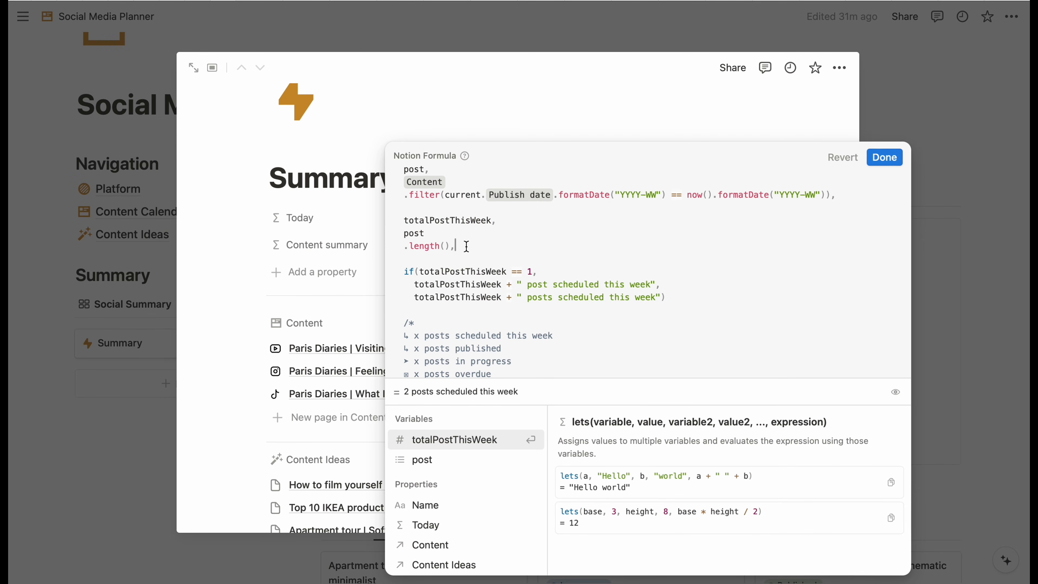
- Define totalPublished as post.filter(current.Status == "Published").length()
key("Return")
key("Return")
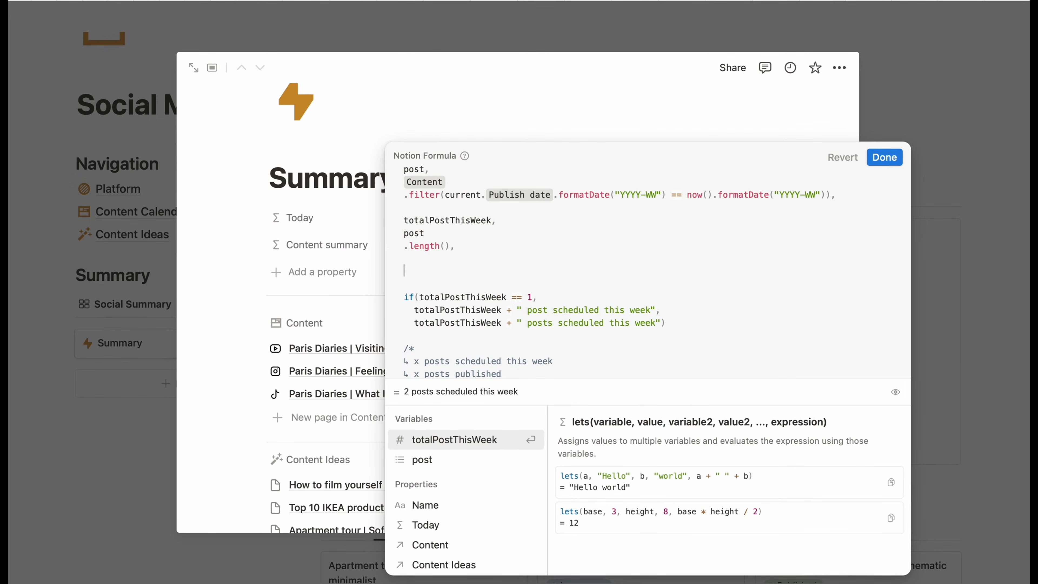
type("total")
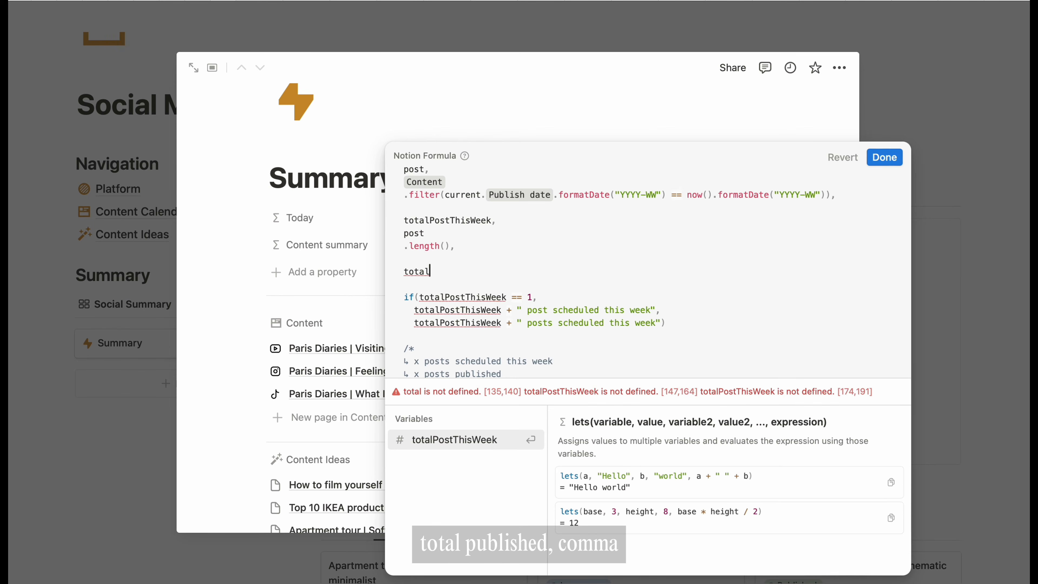
type("Published,")
key("Return")
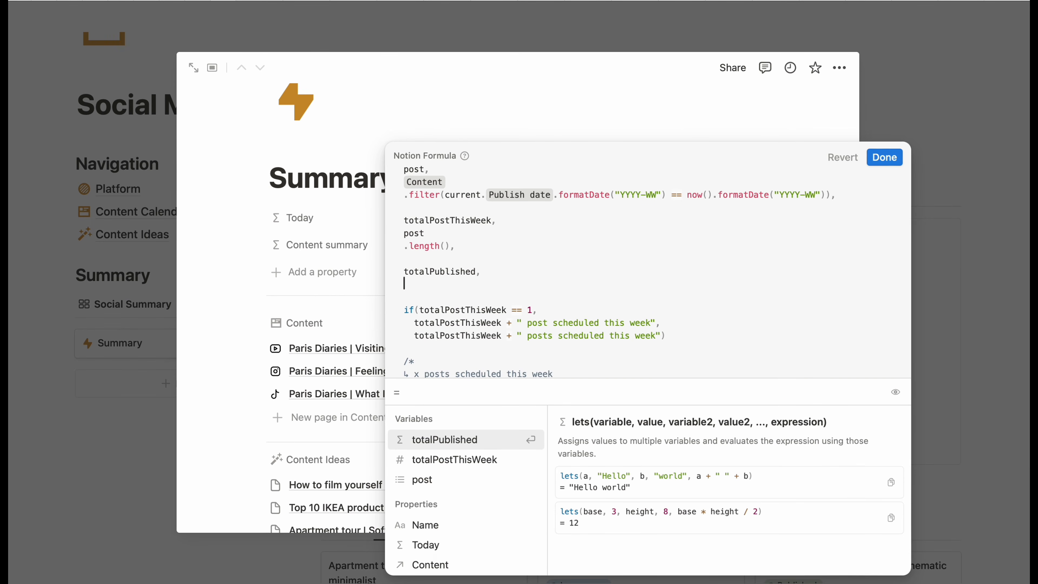
type("post")
scroll(506, 254, "down", 2)
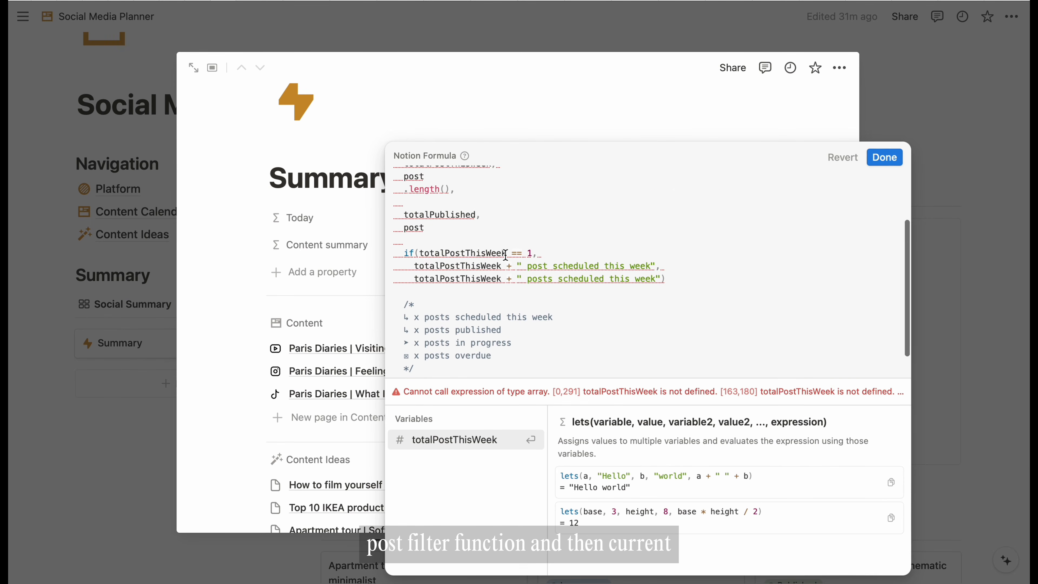
type(".fil")
key("Return")
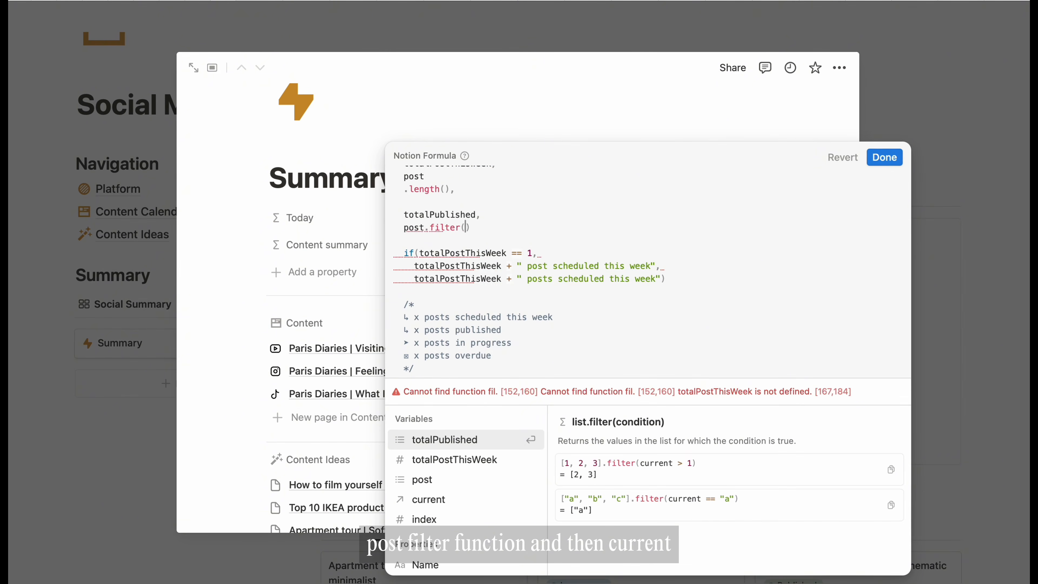
type("current.")
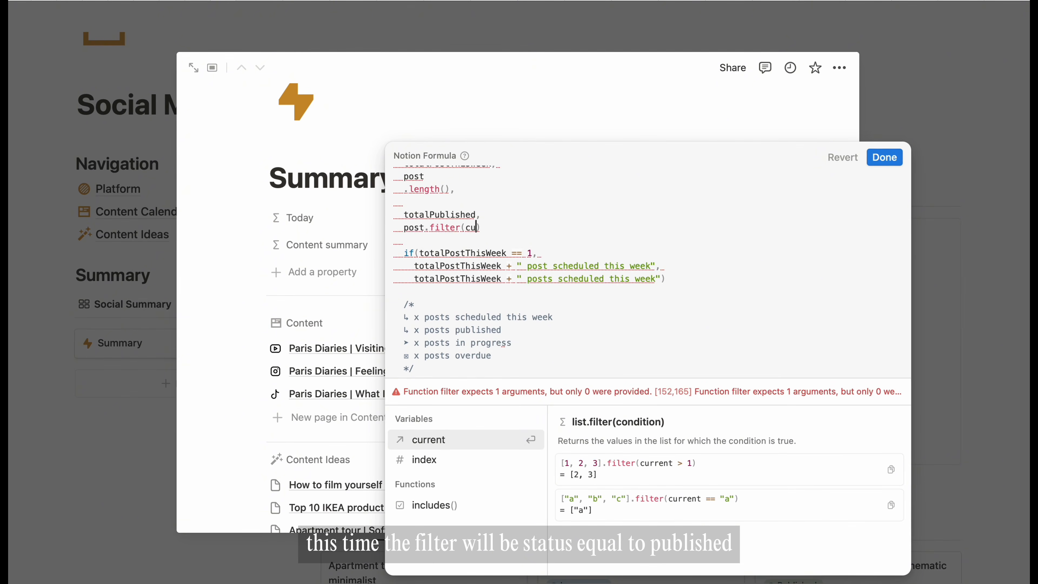
type("sta")
key("Return")
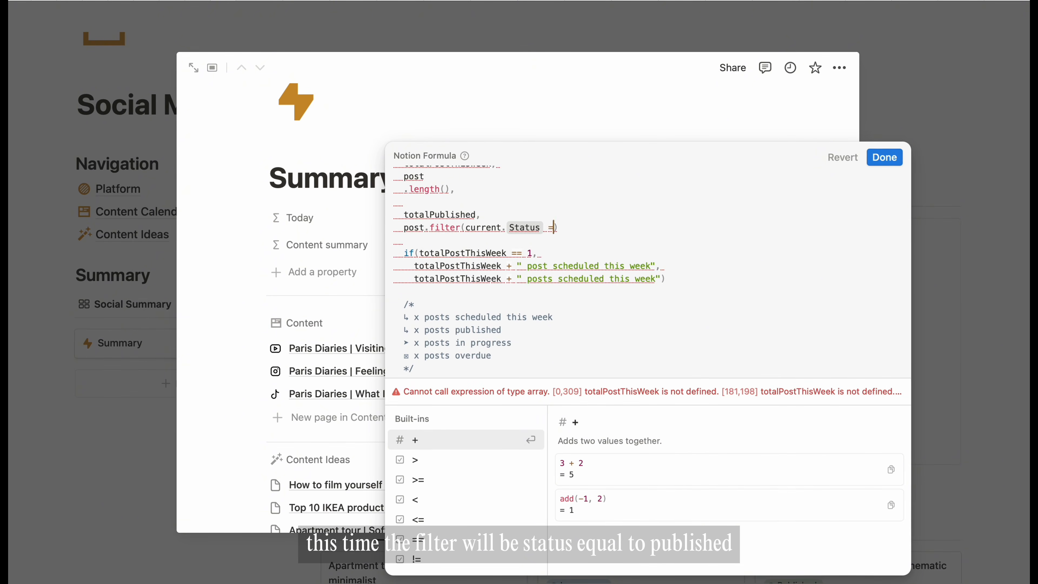
type("== \"Published")
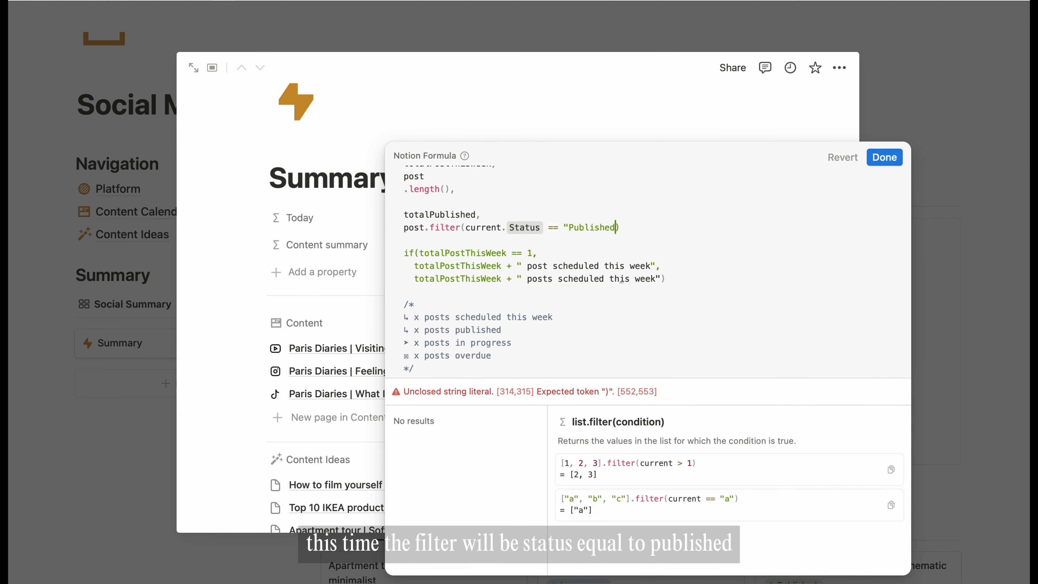
type("\"")
scroll(737, 230, "up", 1)
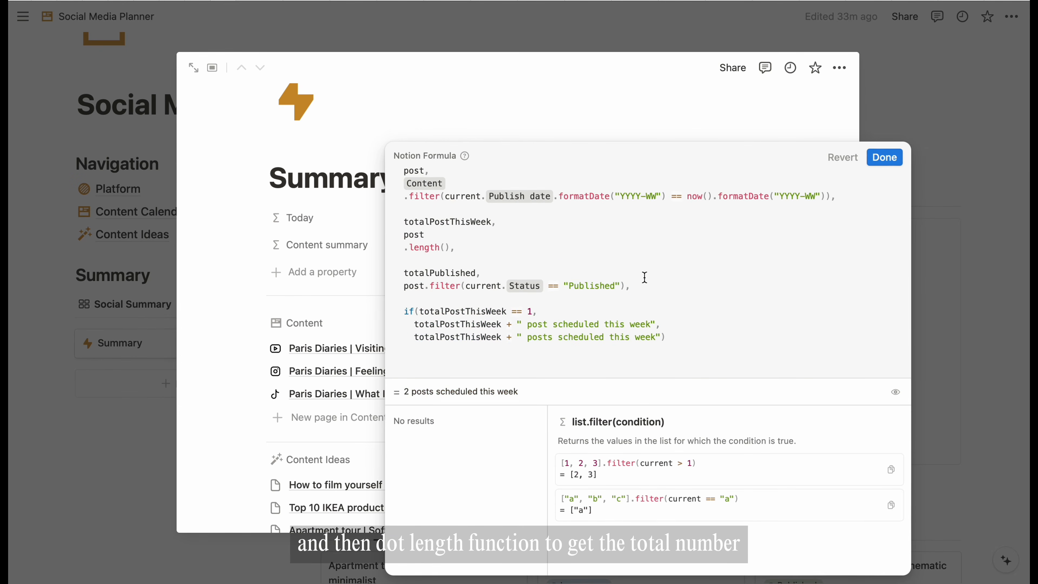
type(".")
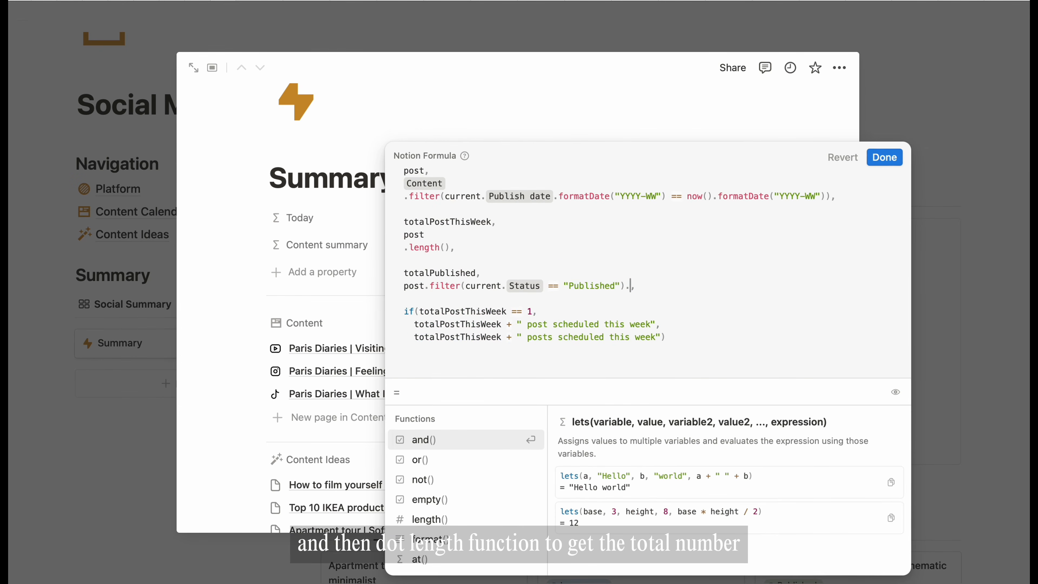
type("length()")
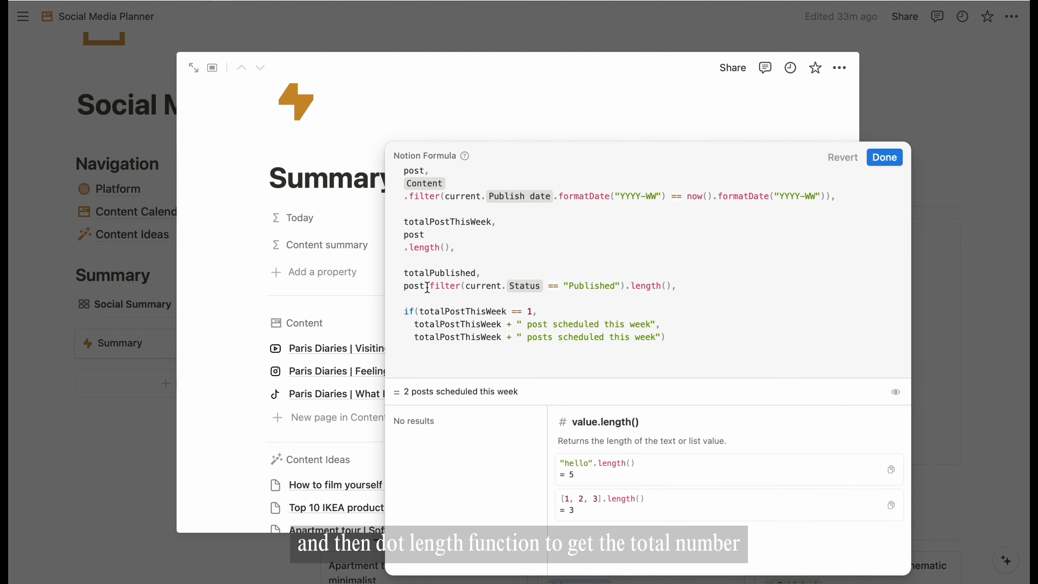
- Split totalPublished's value onto separate lines and append + "\n" + totalPublished after the if block
left_click(427, 287)
key("shift+Return")
left_click(603, 298)
key("shift+Return")
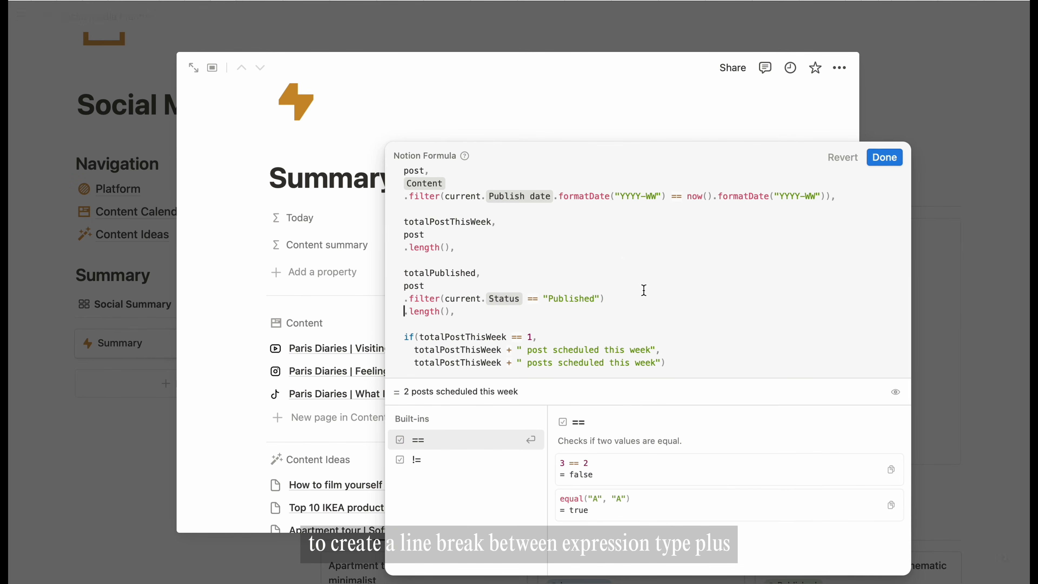
scroll(634, 276, "down", 2)
left_click(500, 309)
key("Up")
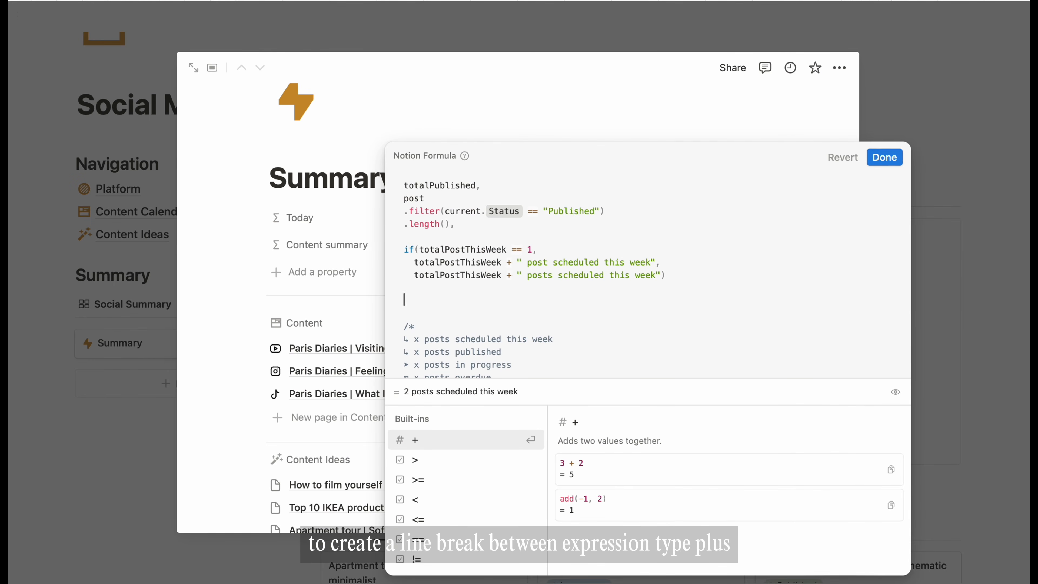
type("+ \"")
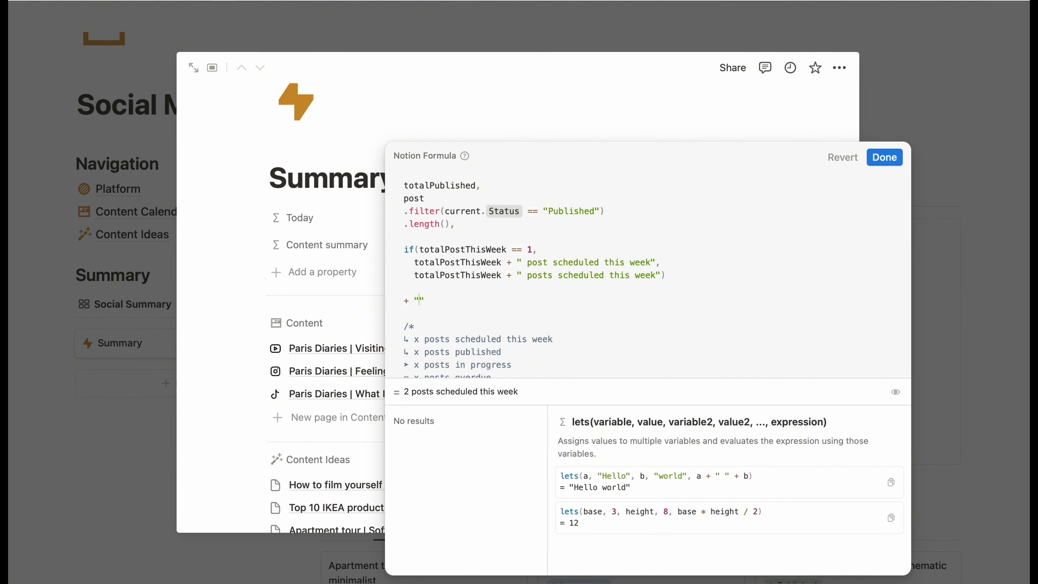
type("\\n\" +")
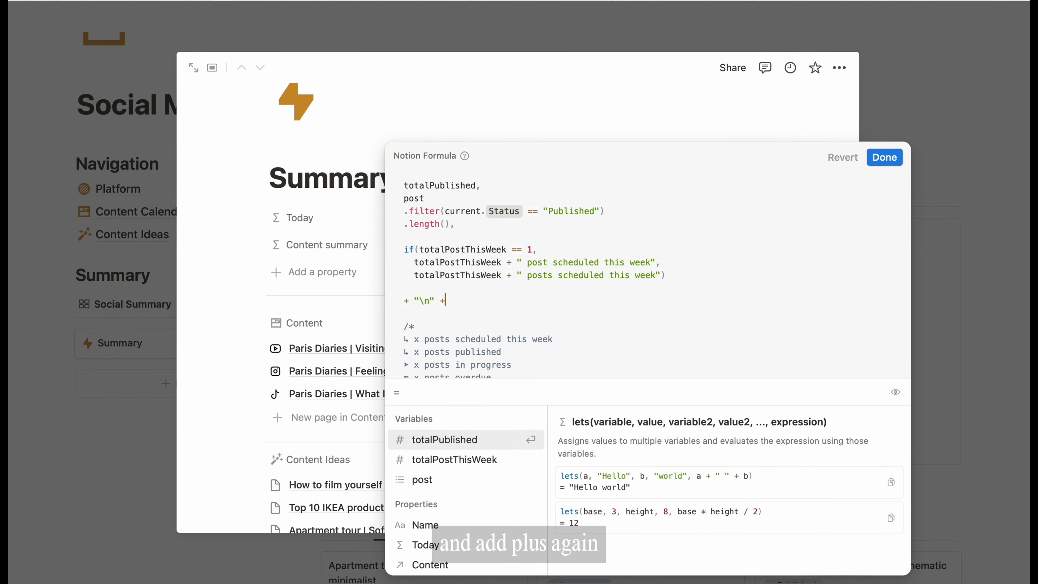
key("Return")
key("Return")
type("total")
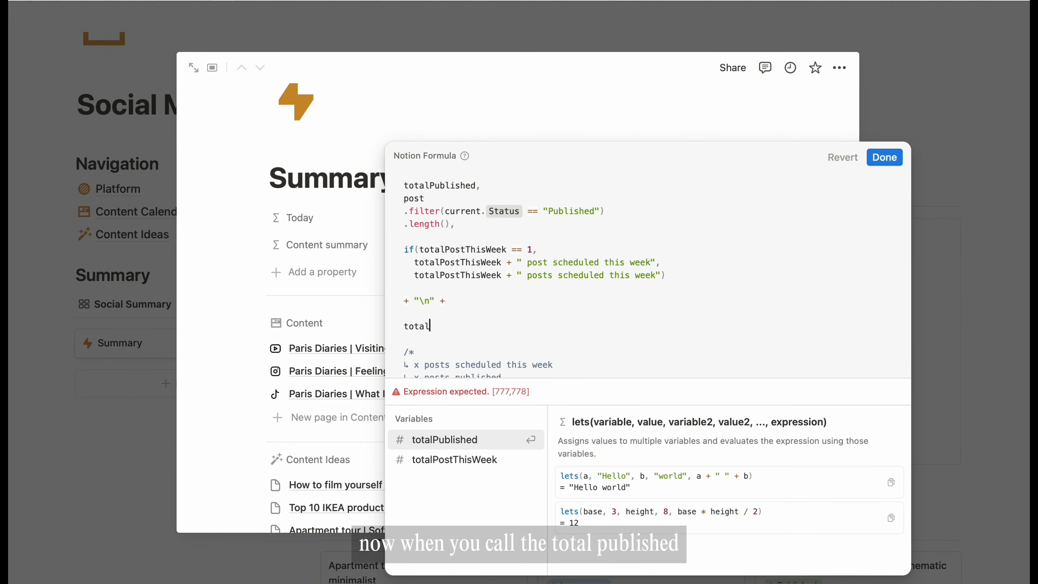
key("Return")
- Check the preview, then paste a copy of the scheduled if block over the lone totalPublished line
left_click(879, 161)
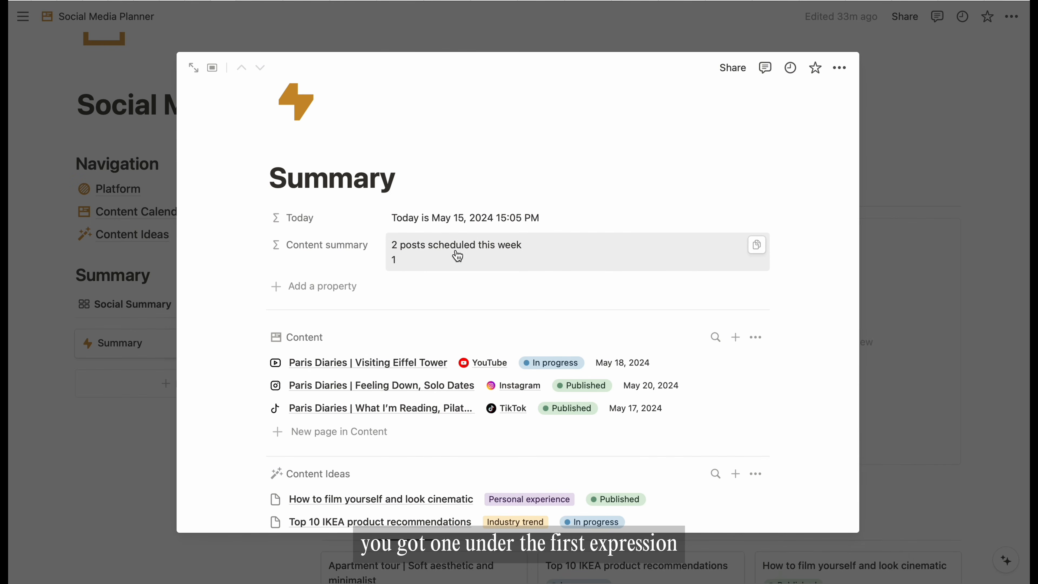
left_click(398, 264)
scroll(486, 286, "down", 5)
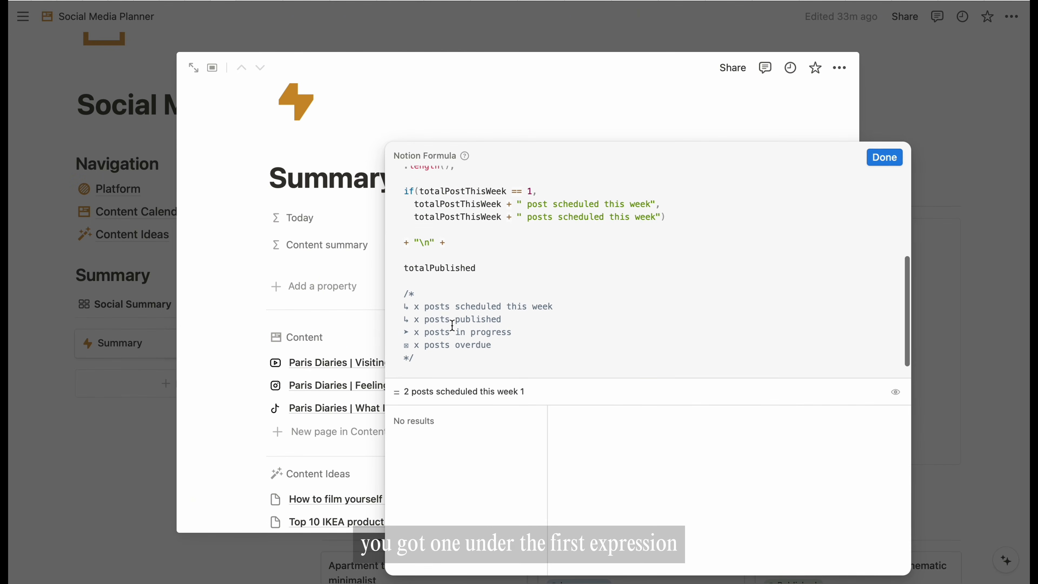
scroll(493, 280, "up", 1)
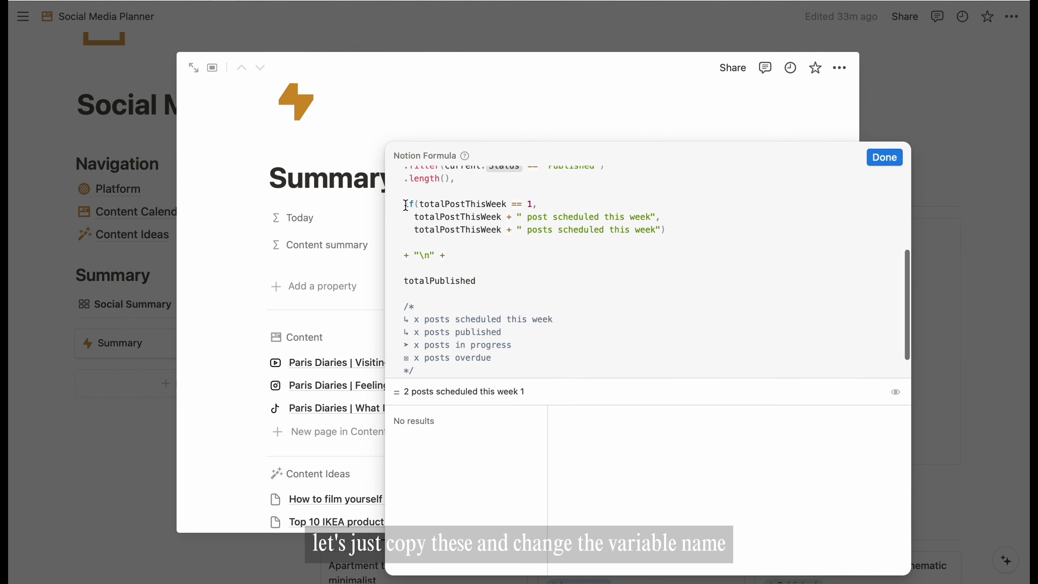
left_click_drag(405, 204, 678, 228)
key("super+c")
double_click(478, 281)
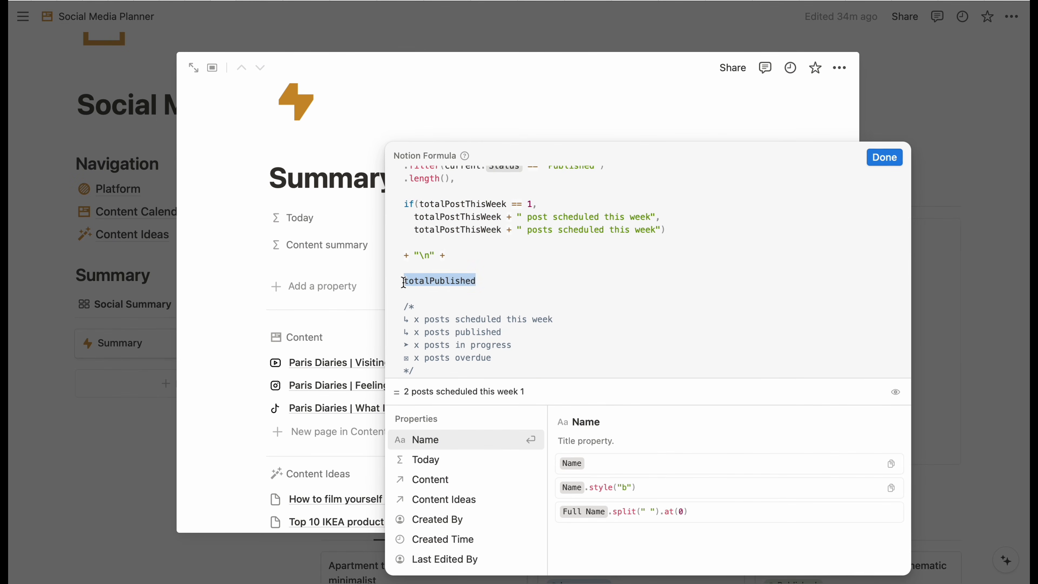
key("super+v")
- Use totalPublished in the copied if block's condition and both text branches
left_click_drag(507, 281, 421, 280)
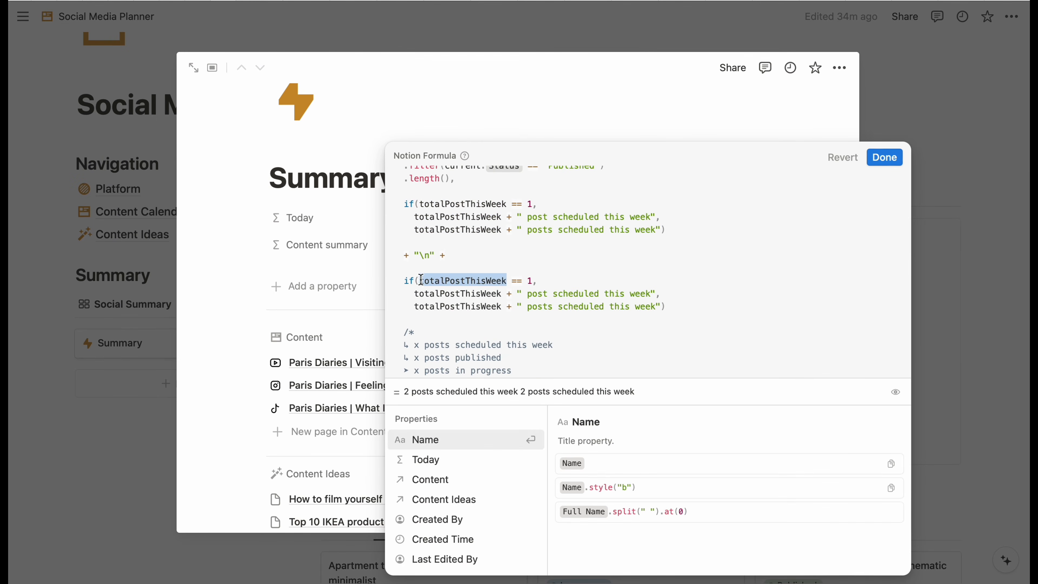
type("p")
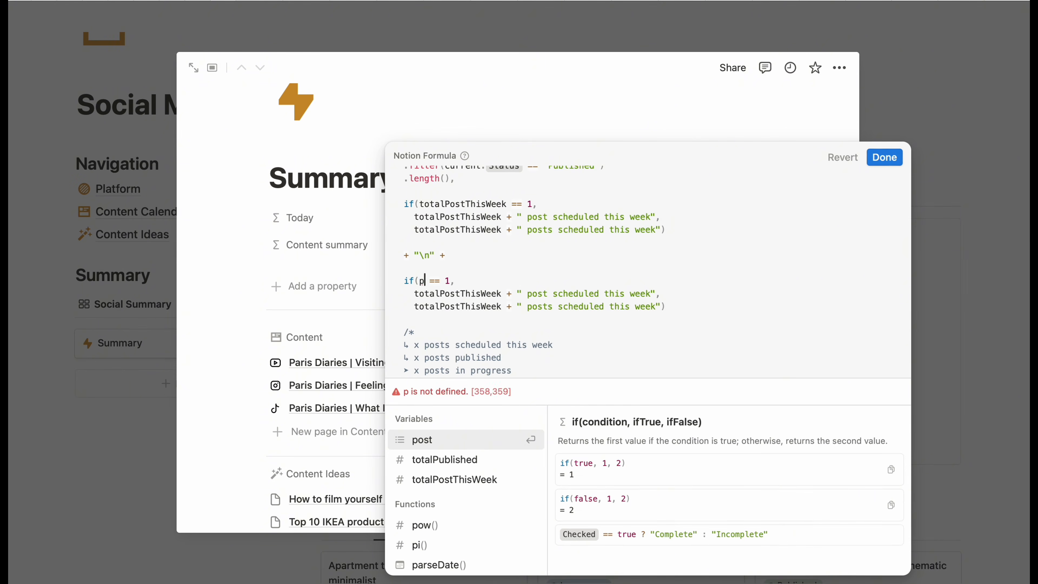
key("Down")
key("Return")
left_click_drag(495, 280, 430, 281)
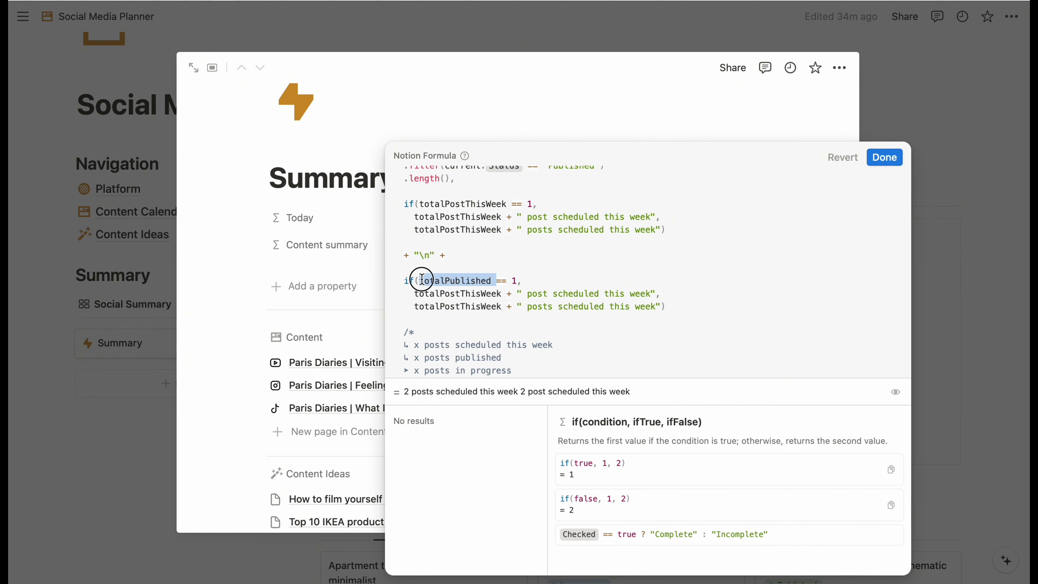
left_click_drag(501, 293, 426, 295)
type("totalPublished")
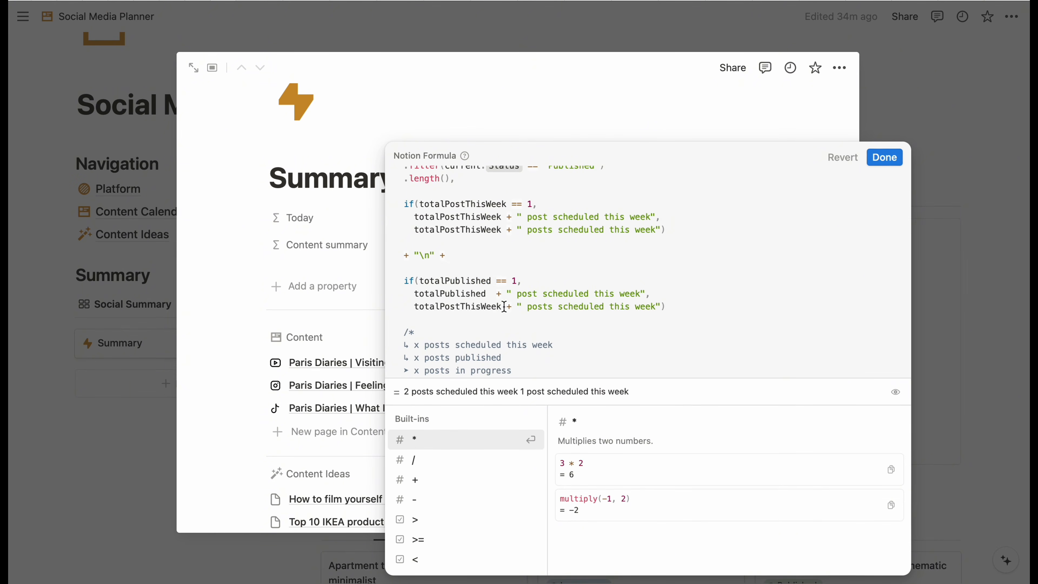
left_click_drag(501, 307, 413, 308)
type("totalPublished")
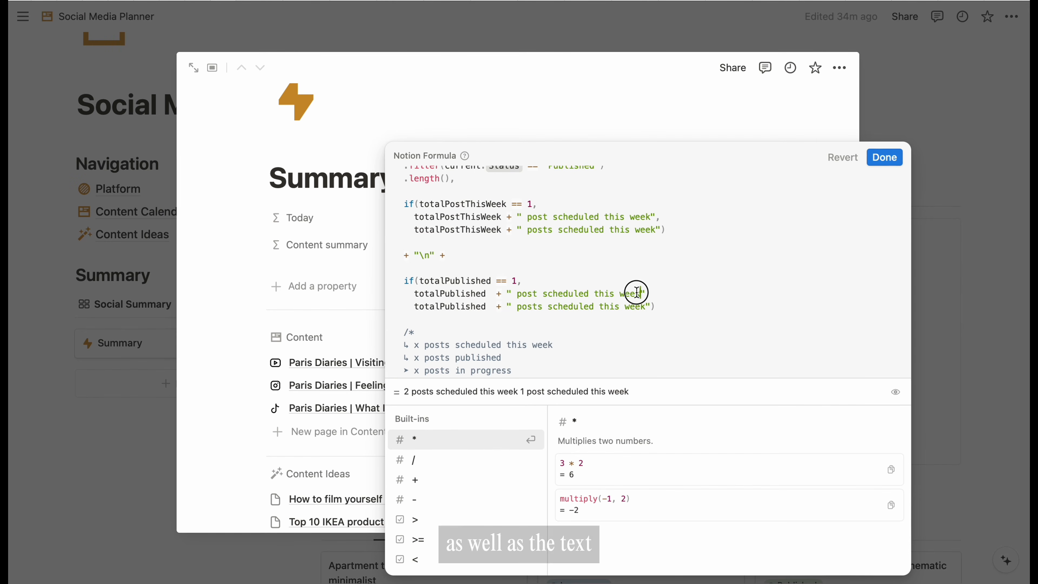
- Change 'scheduled this week' to 'published' in both copied branches
left_click_drag(644, 294, 543, 294)
type("published")
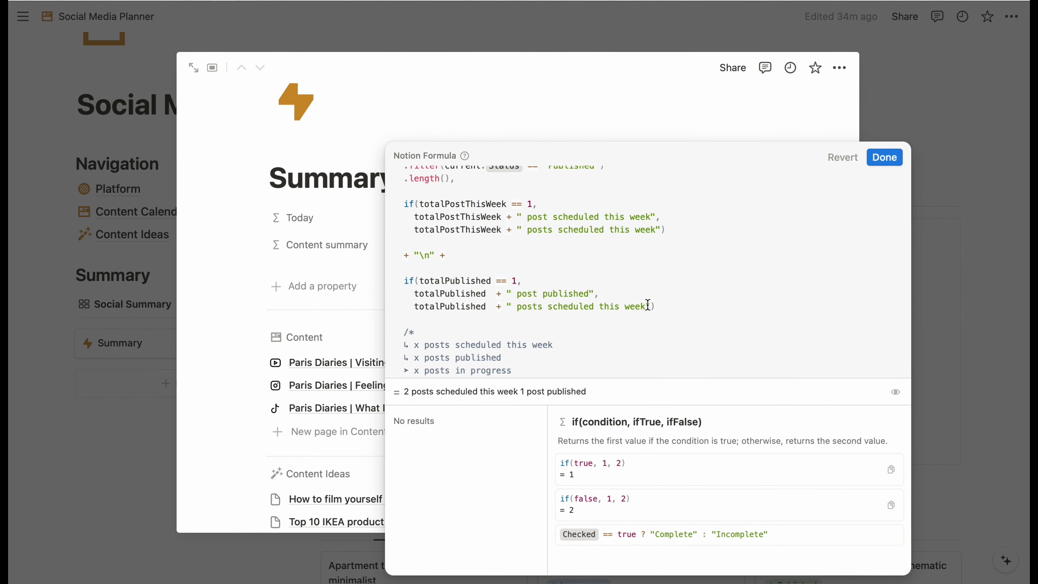
left_click_drag(646, 307, 551, 308)
left_click(613, 308)
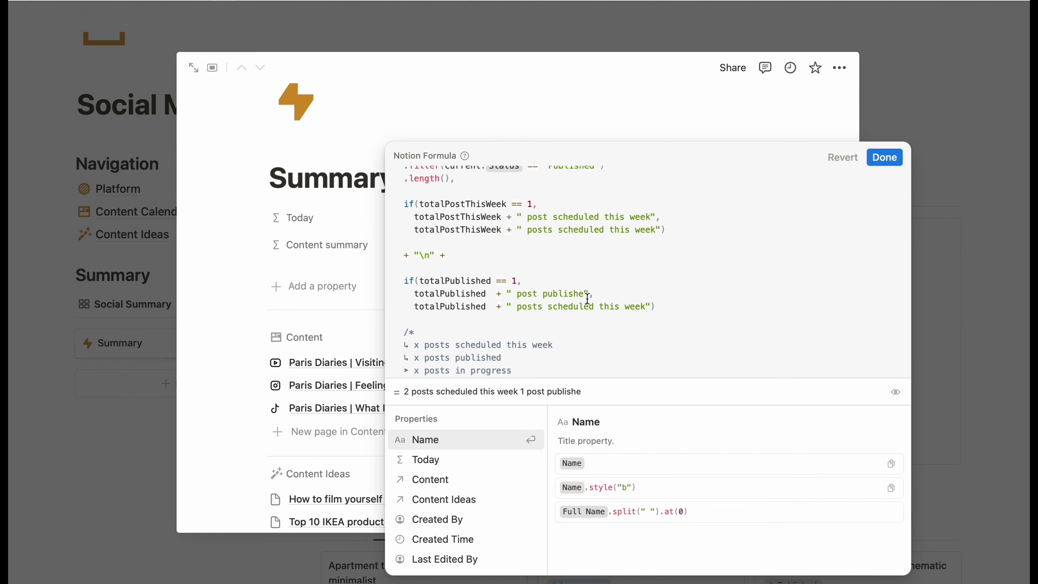
left_click_drag(651, 307, 548, 306)
type("publi")
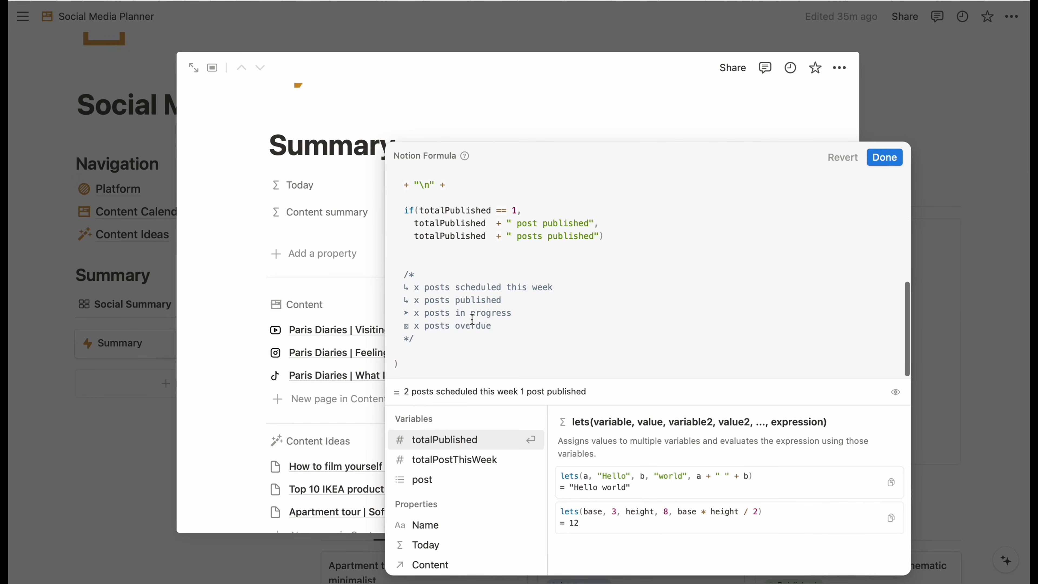
scroll(547, 291, "up", 4)
- Duplicate the totalPublished definition as totalInProgress, filtering posts whose Status is "In progress"
key("BackSpace")
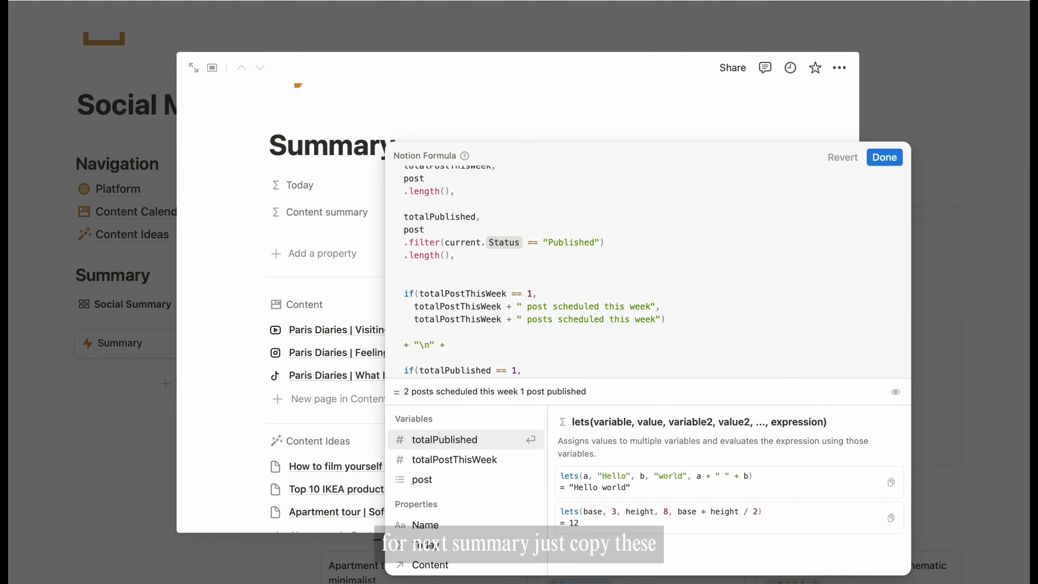
left_click_drag(404, 216, 463, 255)
key("super+c")
left_click(495, 258)
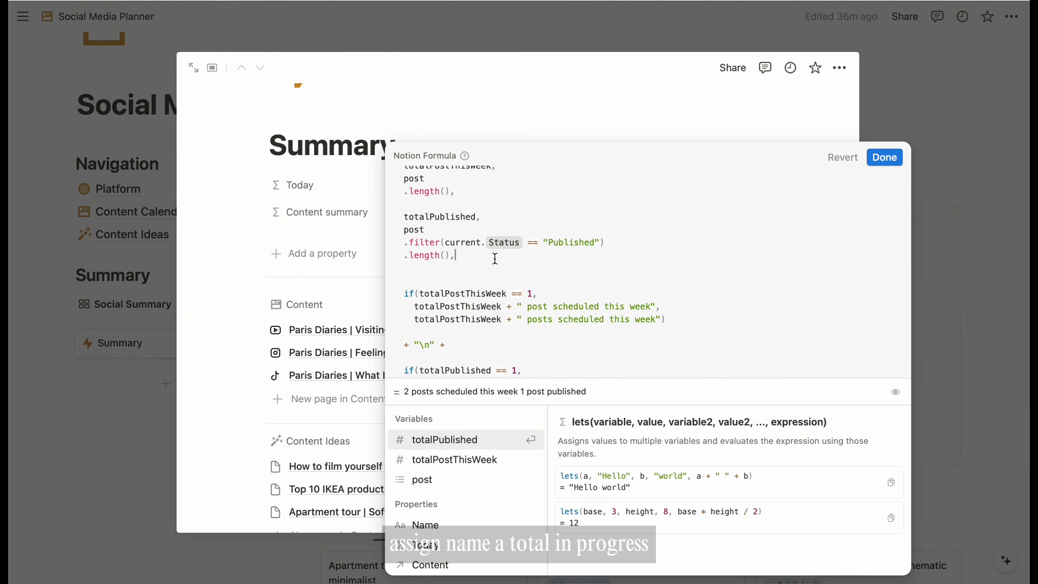
key("Return")
key("Return")
key("super+v")
left_click(475, 280)
key("BackSpace")
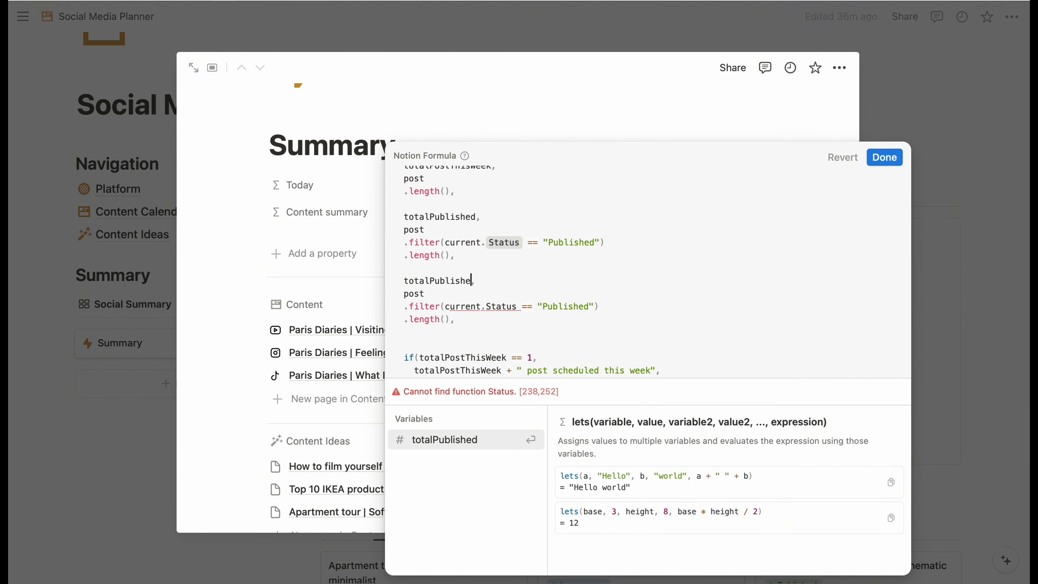
key("BackSpace")
key("BackSpace")
key("BackSpace")
key("BackSpace")
key("BackSpace")
key("BackSpace")
key("BackSpace")
type("In")
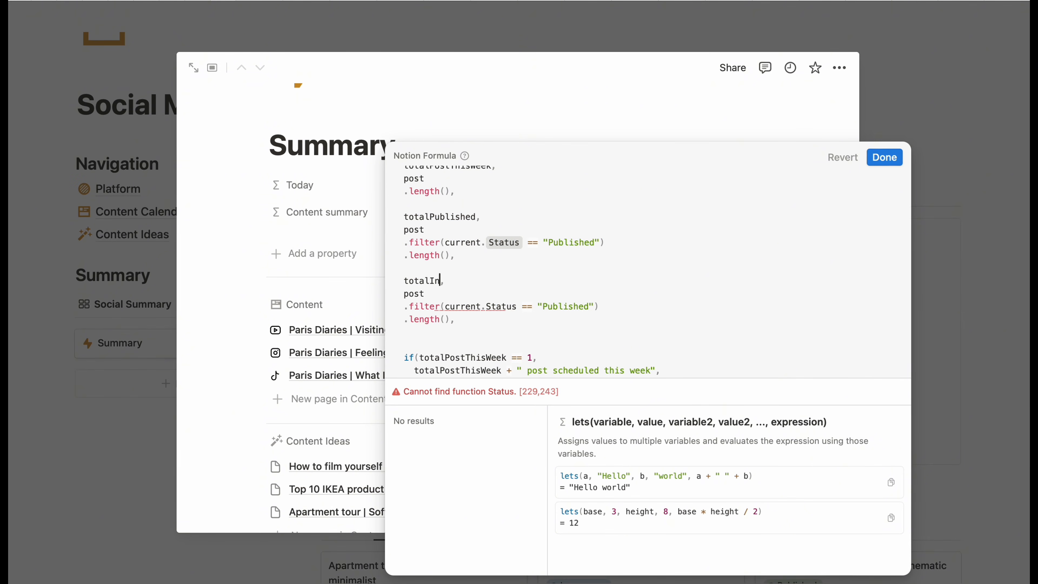
type("Progress")
left_click(589, 309)
key("BackSpace")
key("BackSpace")
key("BackSpace")
key("BackSpace")
key("BackSpace")
key("BackSpace")
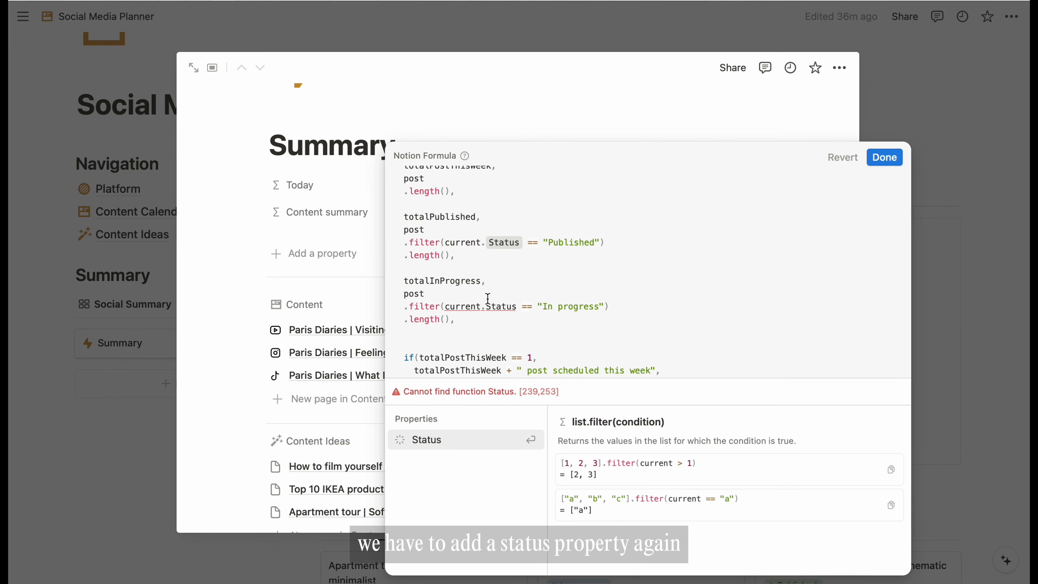
left_click(427, 440)
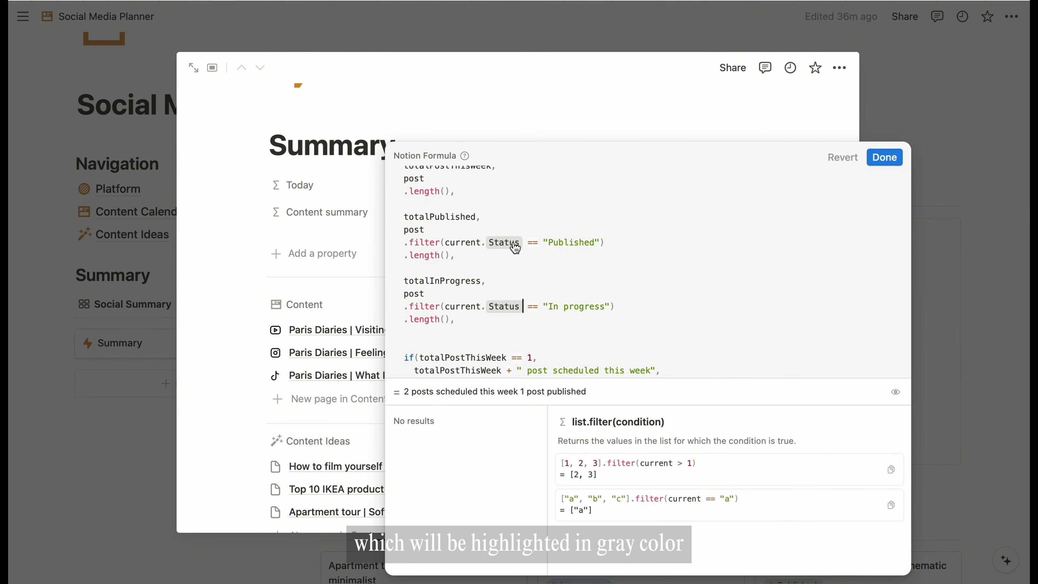
- Paste a copy of the published-count if() block below it, using totalInProgress as its variable
scroll(515, 248, "up", 3)
scroll(531, 251, "down", 10)
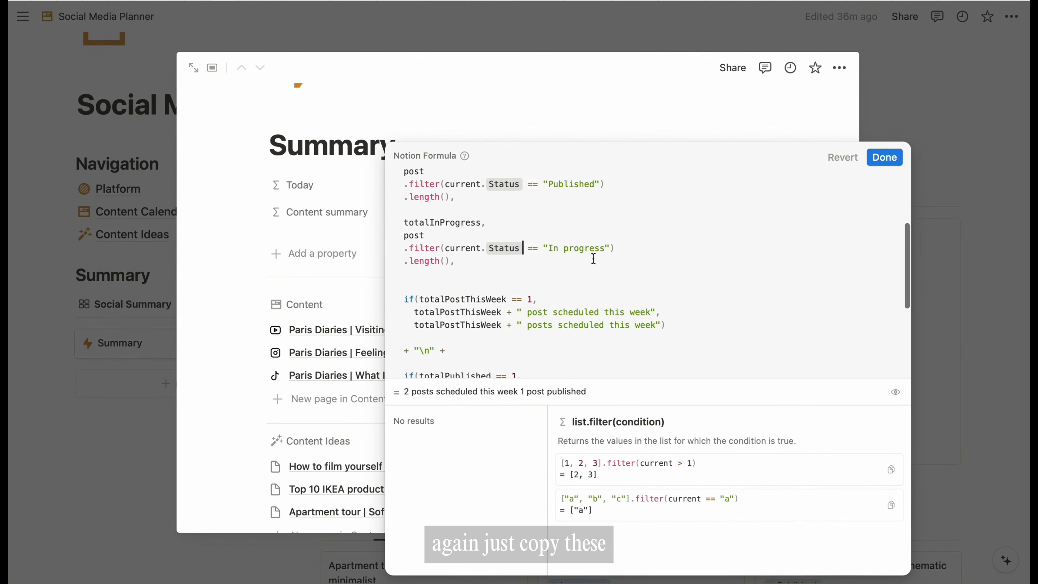
left_click_drag(403, 199, 626, 255)
key("super+c")
left_click(653, 250)
key("Return")
key("super+v")
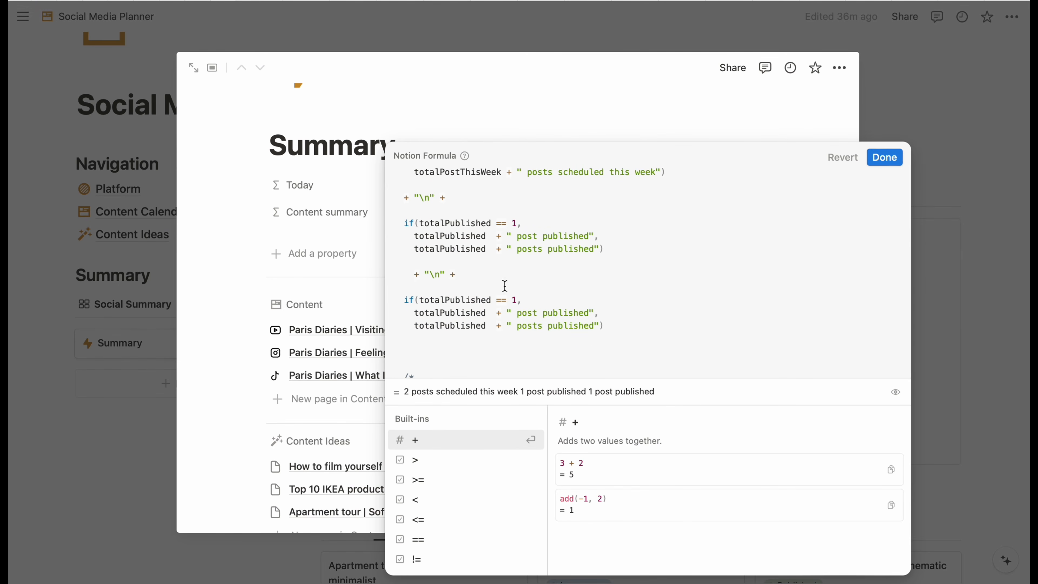
left_click(492, 300)
key("BackSpace")
key("BackSpace")
key("BackSpace")
key("BackSpace")
key("BackSpace")
key("BackSpace")
key("BackSpace")
key("BackSpace")
key("BackSpace")
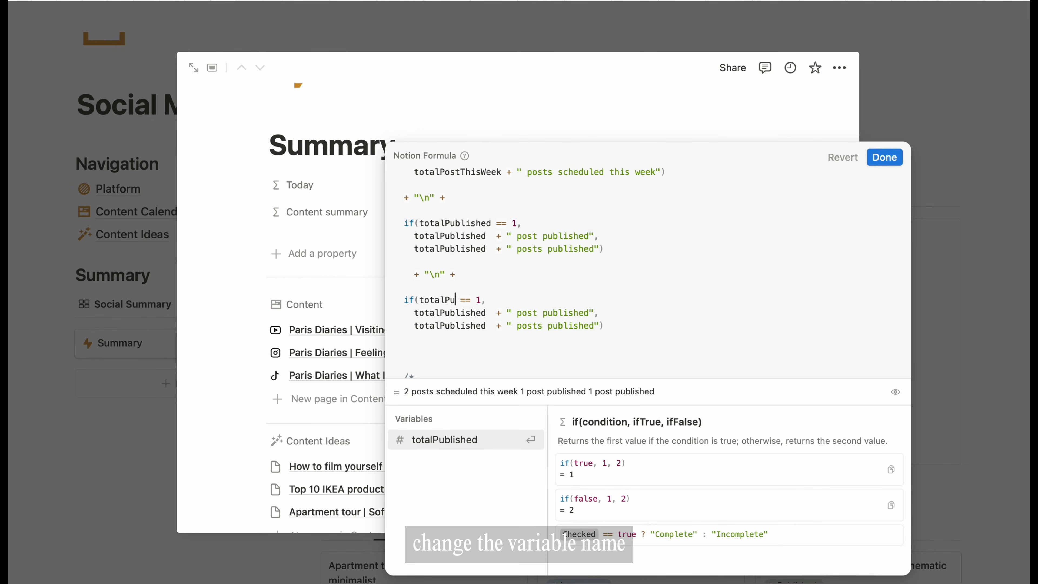
type("InProgress")
left_click_drag(494, 299, 420, 326)
type("totalInProgress")
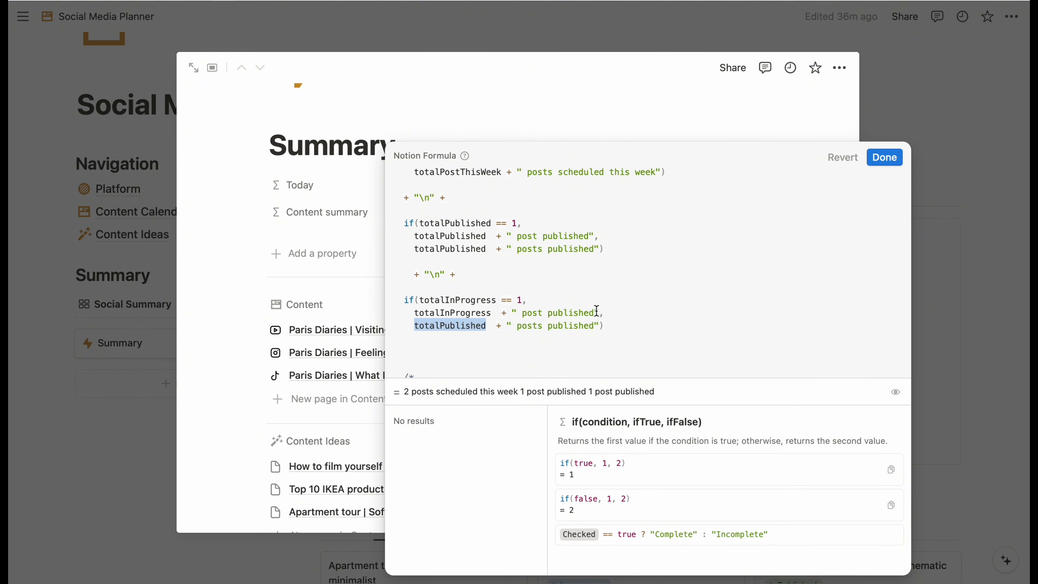
type("totalInProgress")
- Change the copied block's labels to 'post in progress' and 'posts in progress'
left_click_drag(594, 313, 585, 313)
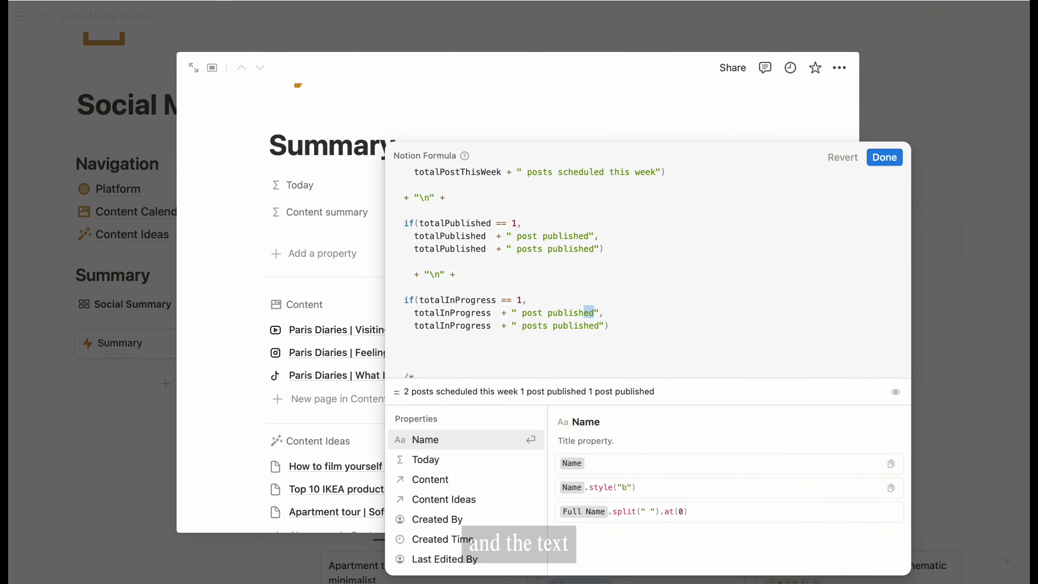
type("in progress")
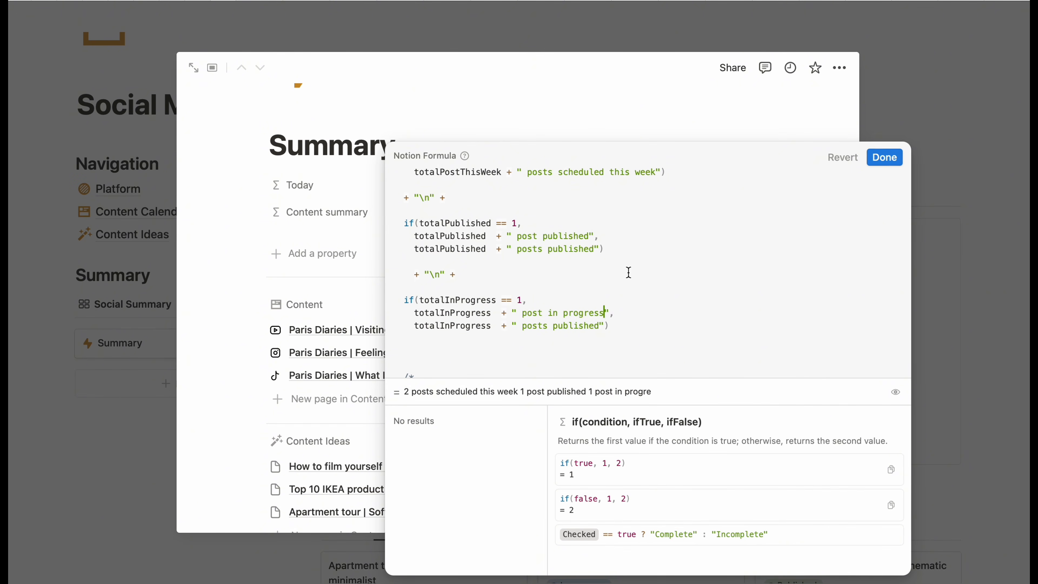
scroll(629, 272, "down", 3)
scroll(665, 238, "up", 1)
left_click_drag(579, 277, 548, 277)
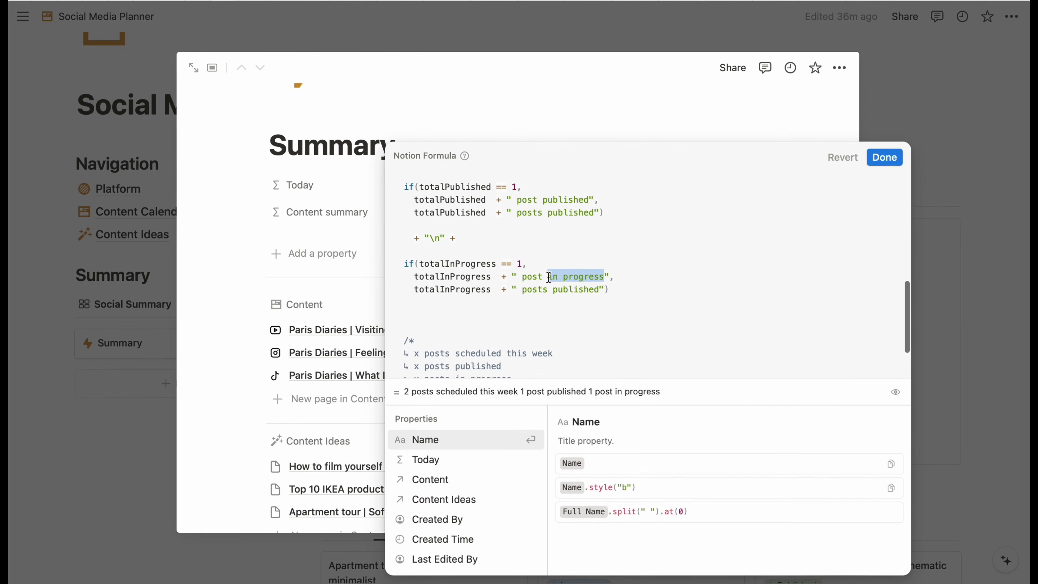
key("ctrl+c")
double_click(599, 291)
key("ctrl+v")
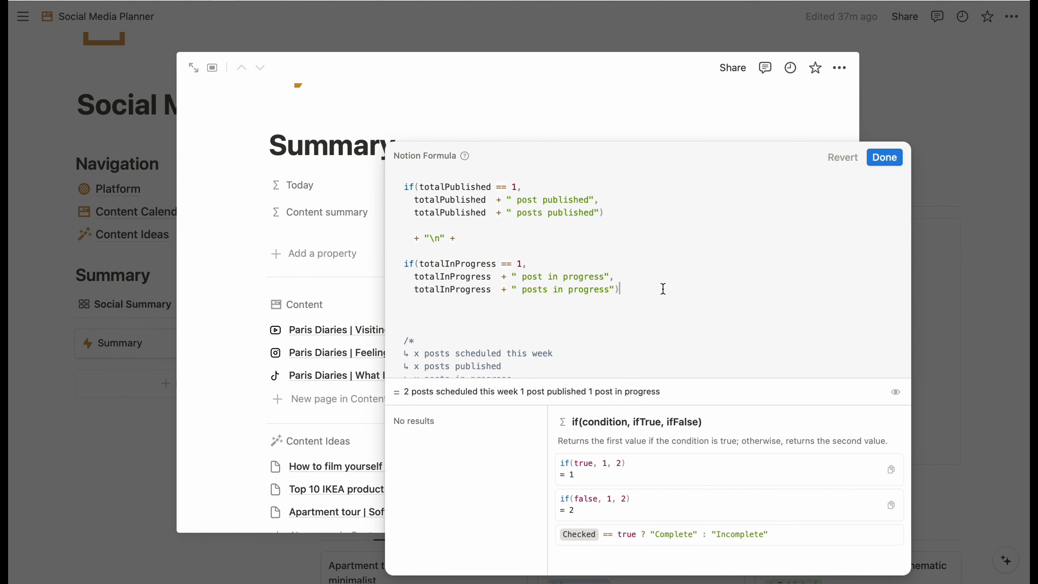
scroll(662, 289, "down", 1)
- Save the formula, check the three stacked summary lines, and reopen the Content summary formula
left_click(883, 160)
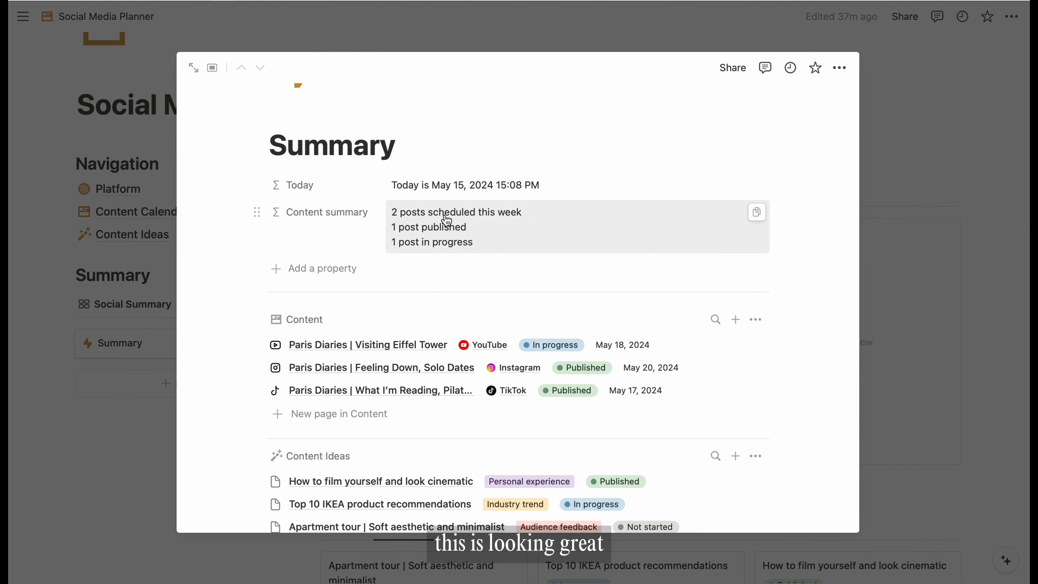
left_click(503, 232)
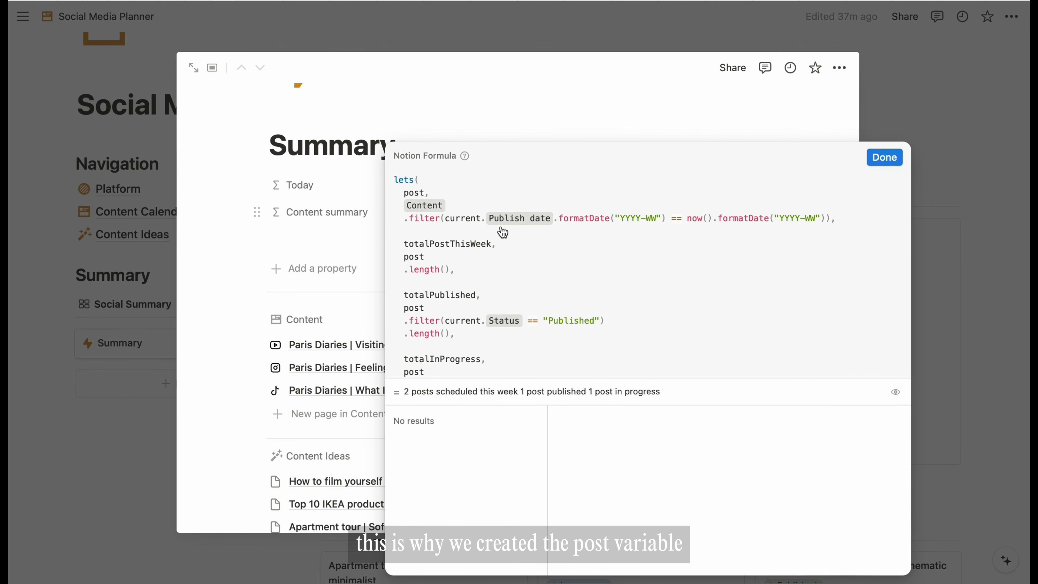
scroll(591, 270, "down", 10)
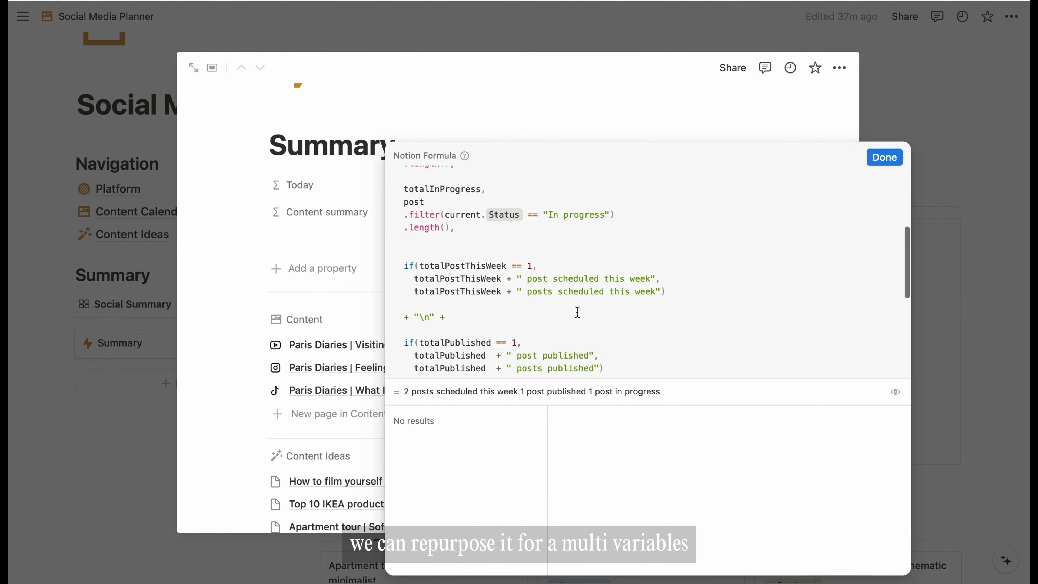
scroll(577, 284, "up", 6)
scroll(577, 284, "up", 8)
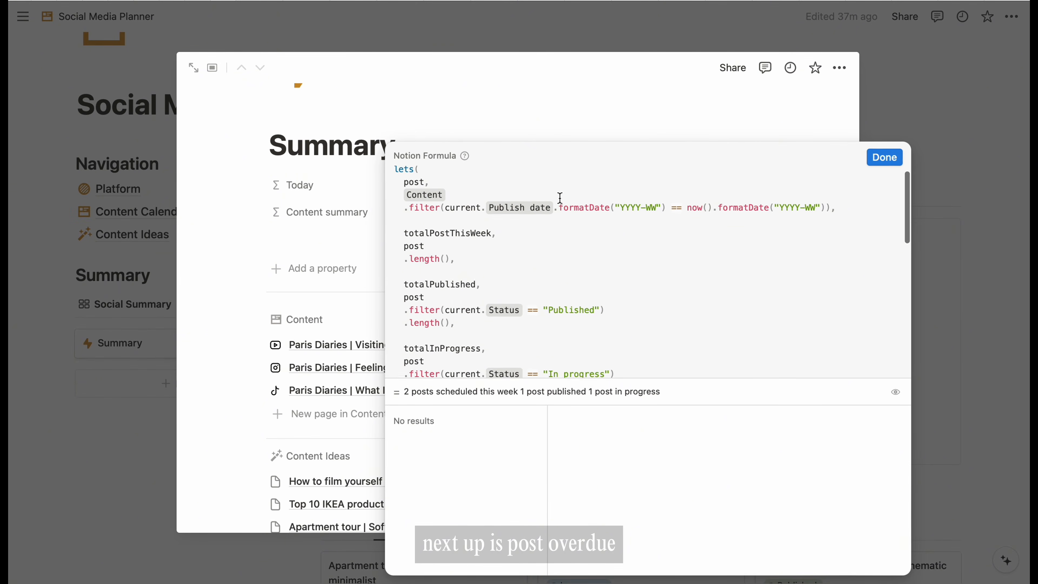
scroll(560, 274, "down", 3)
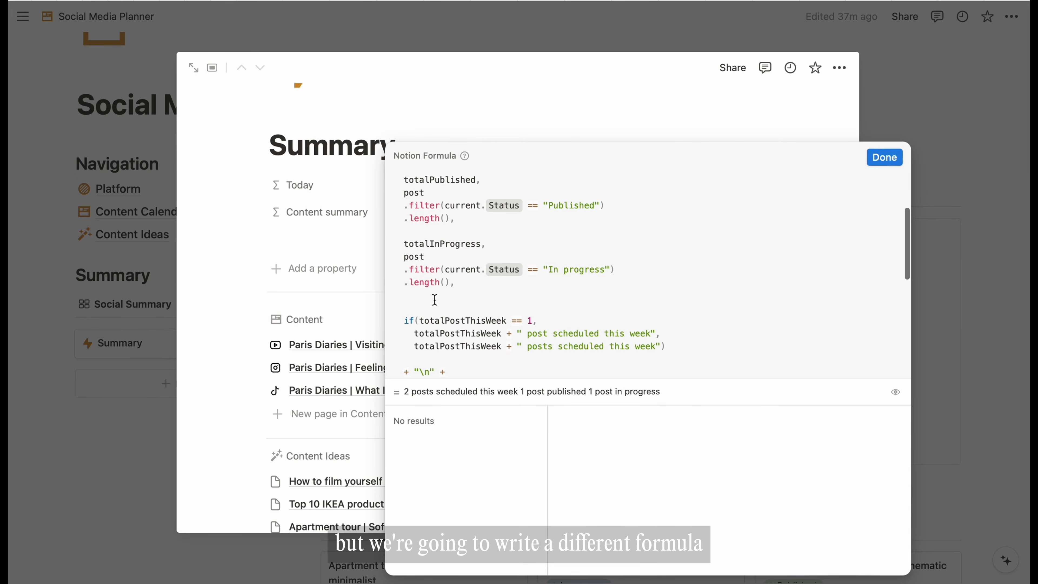
- Add a postOverdue variable after totalInProgress that starts filtering the Content property
left_click(435, 300)
key("Return")
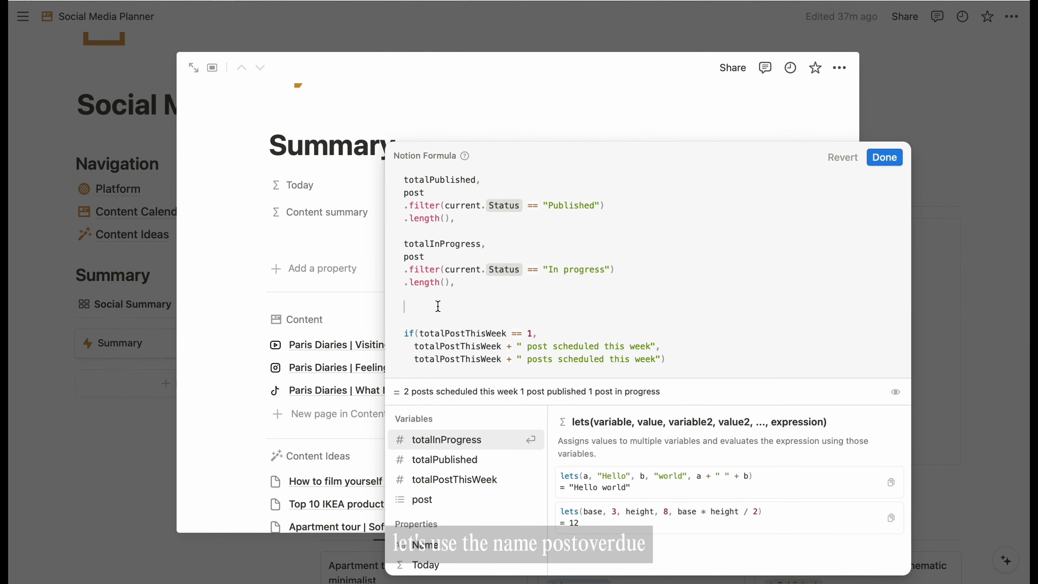
type("postOverdue")
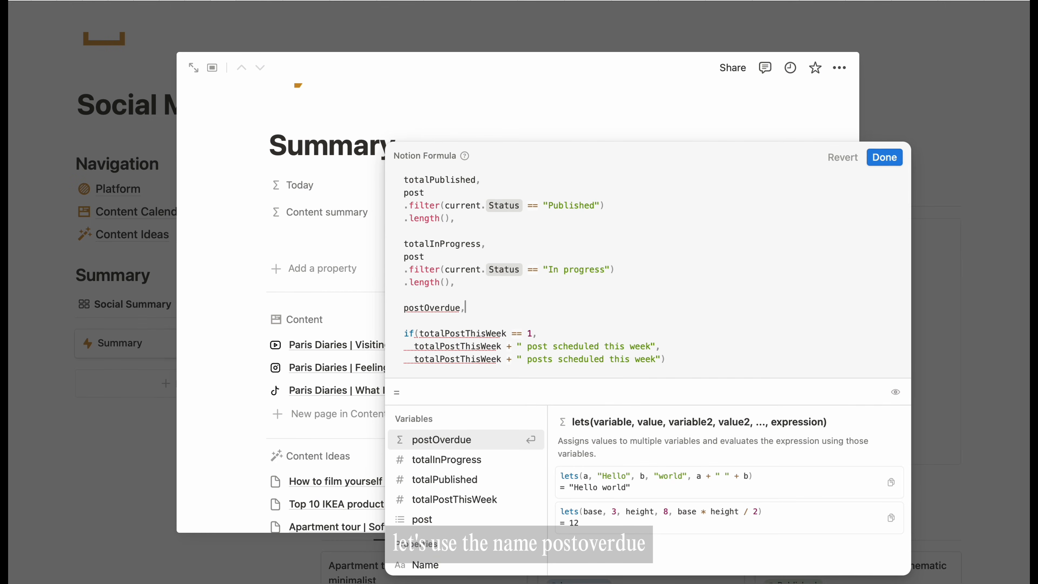
type(",")
key("Return")
type("con")
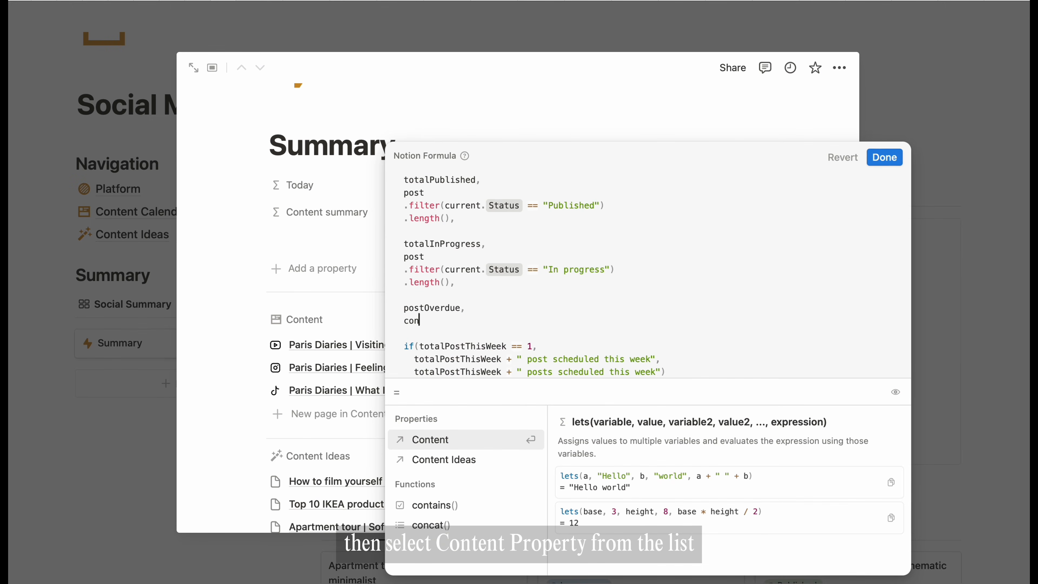
key("Return")
type(".fil")
key("Return")
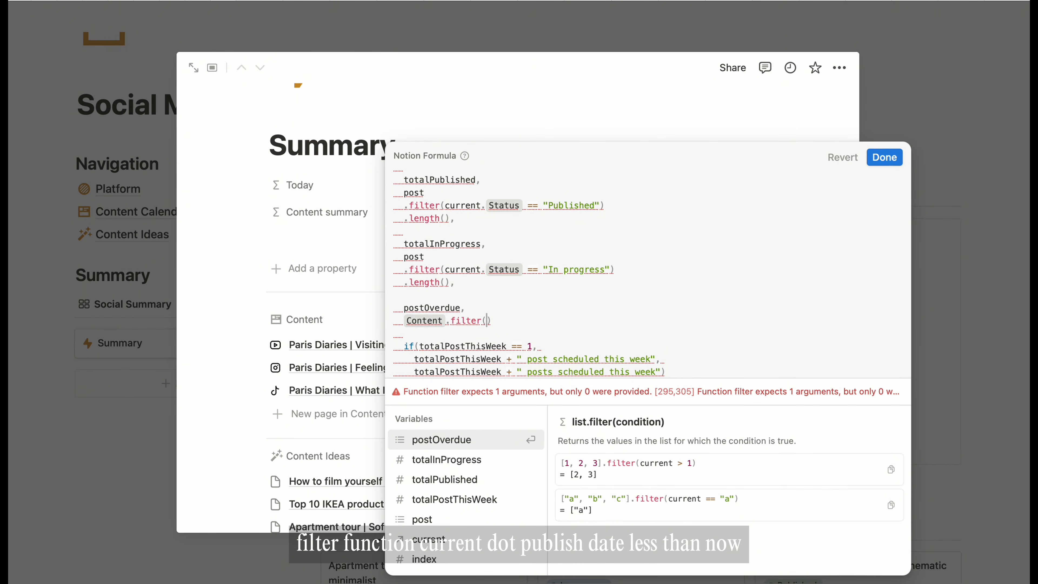
- Filter postOverdue to Publish date before now() and Status not equal to "Published"
type("current.p")
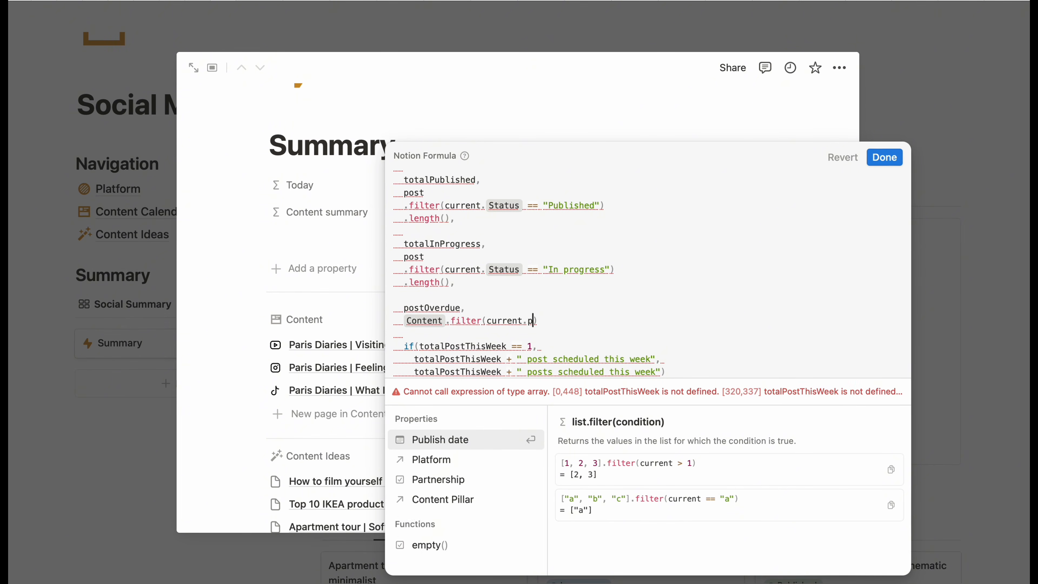
type("ub")
key("Return")
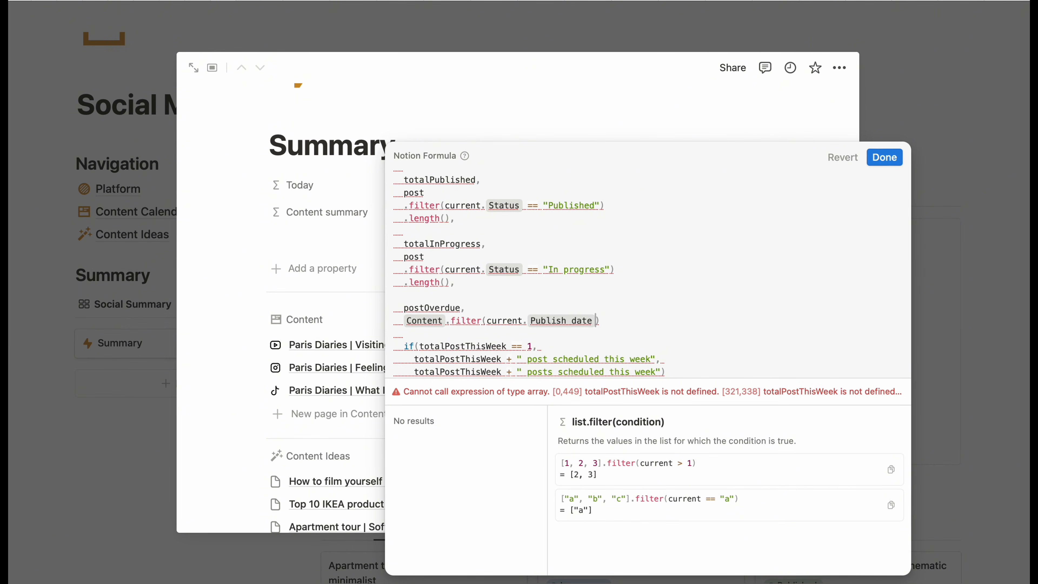
type("<")
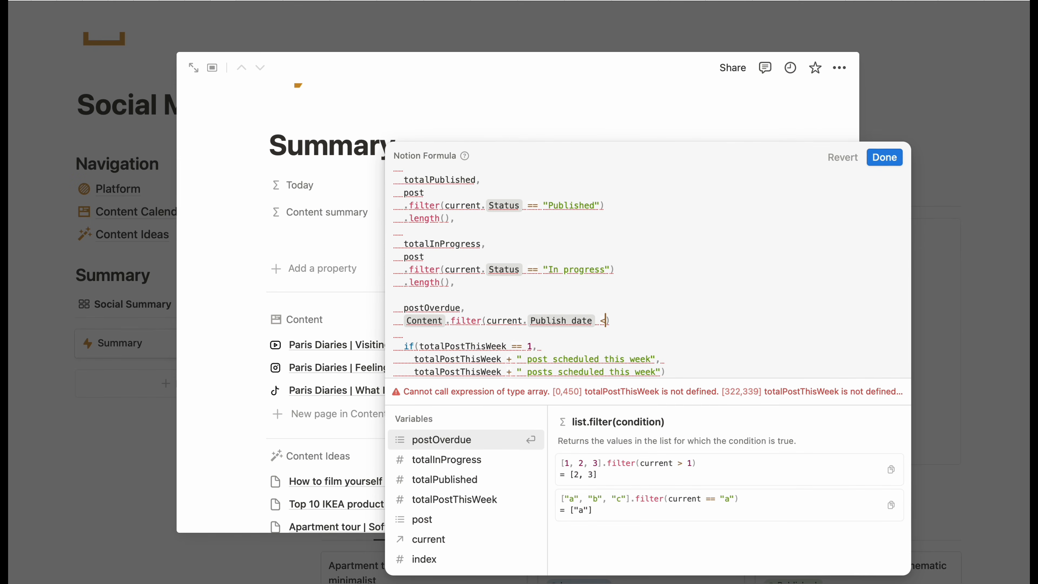
type(" now")
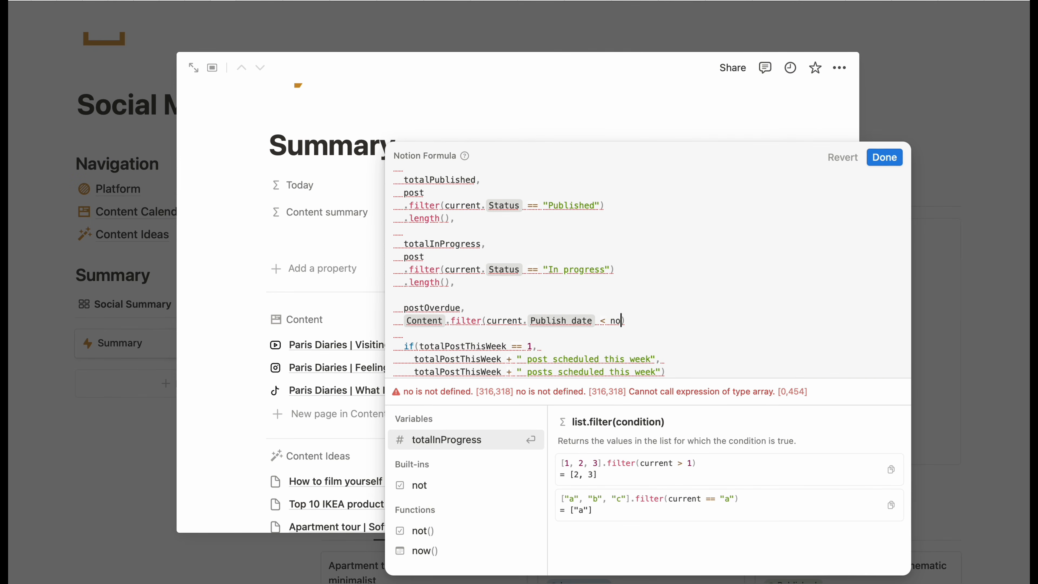
key("Return")
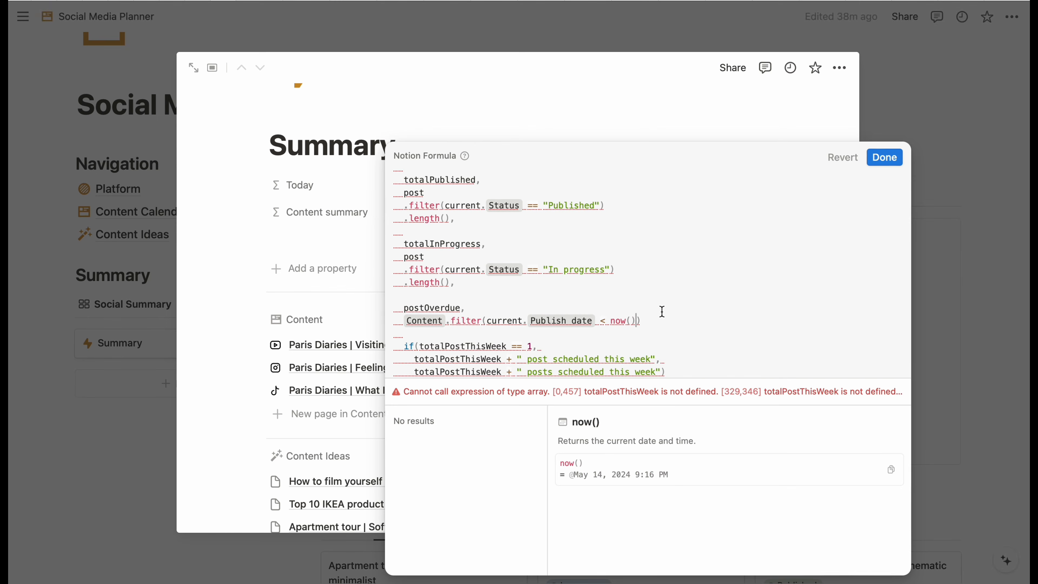
type(".filter(cu")
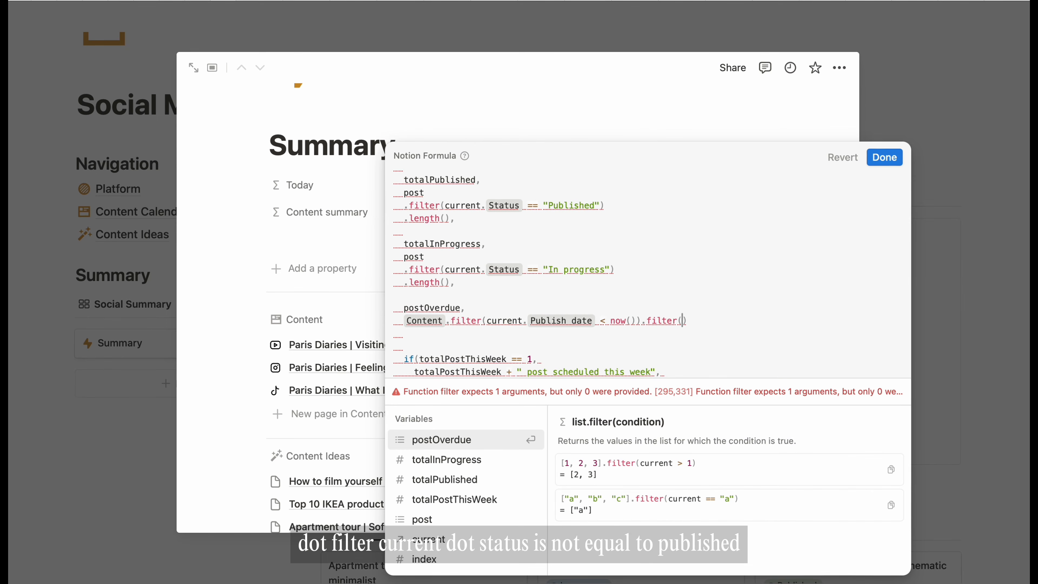
key("Return")
type(".stat")
key("Return")
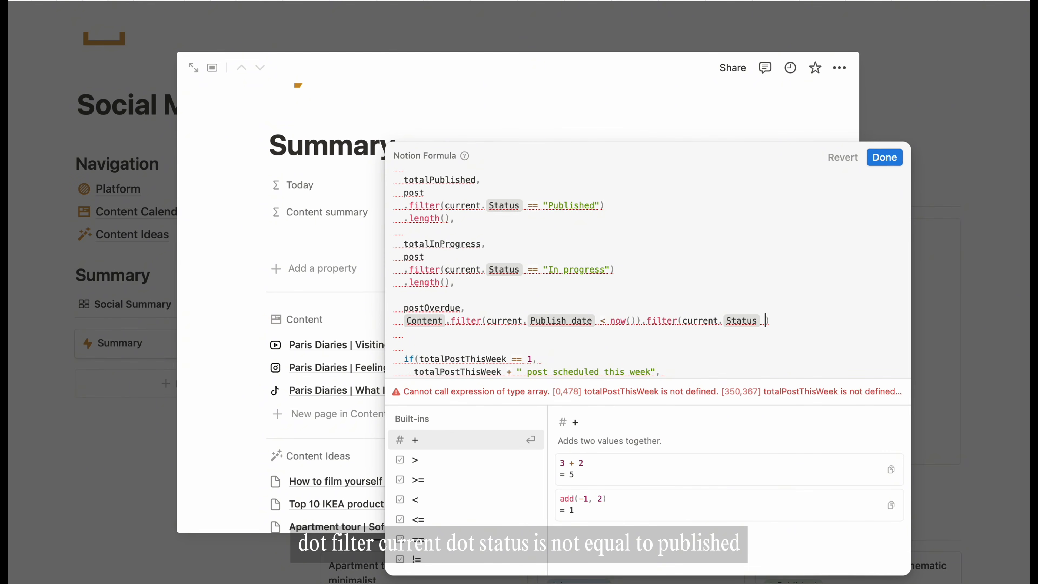
type("!= \"Published")
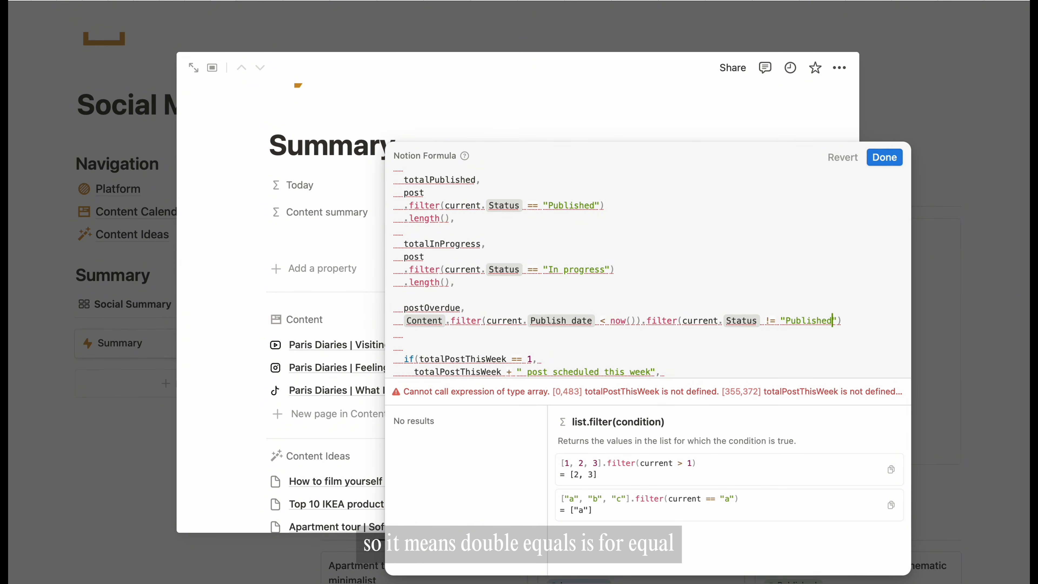
type(",")
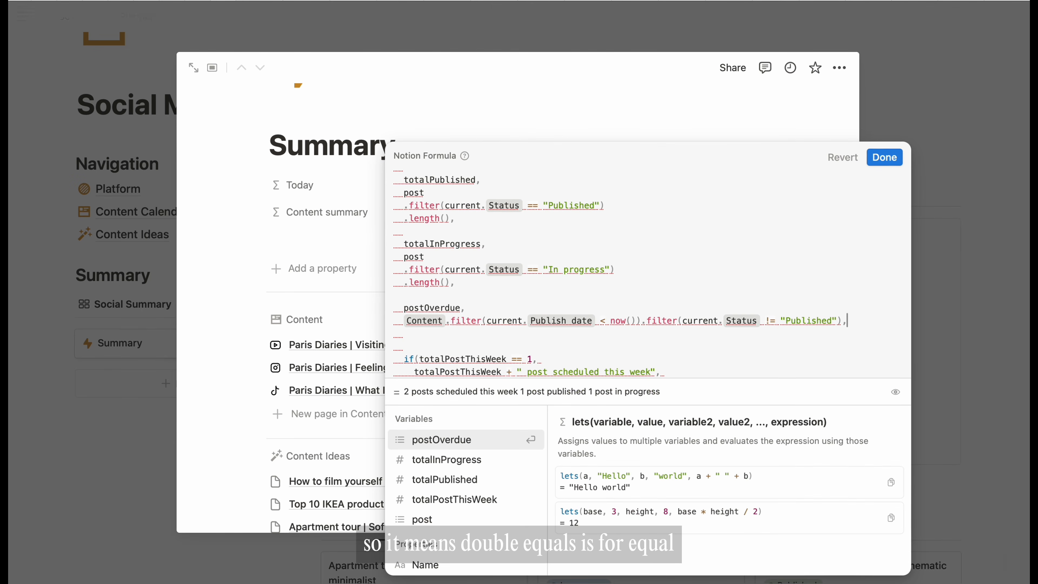
scroll(777, 331, "down", 2)
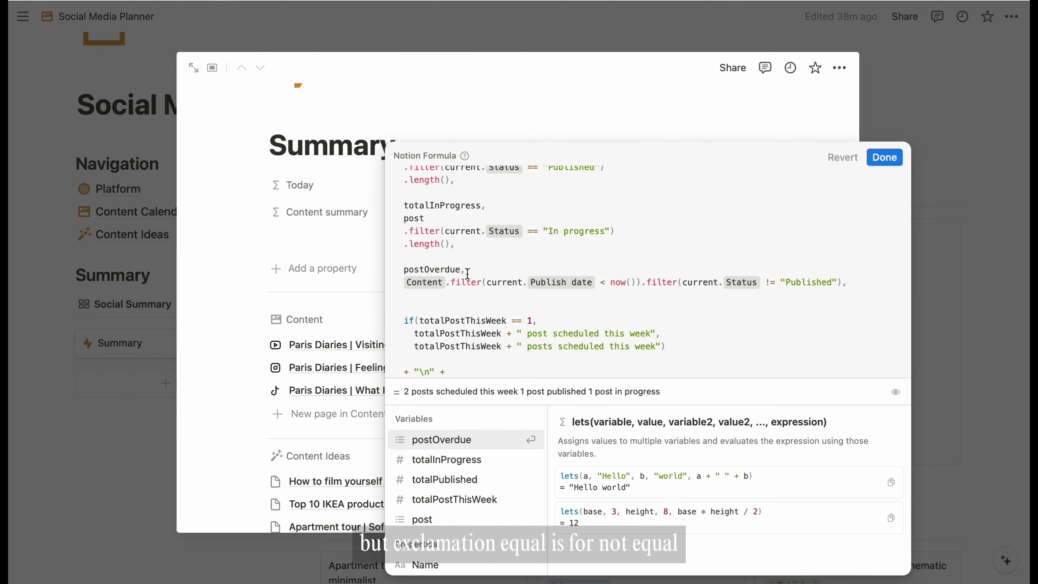
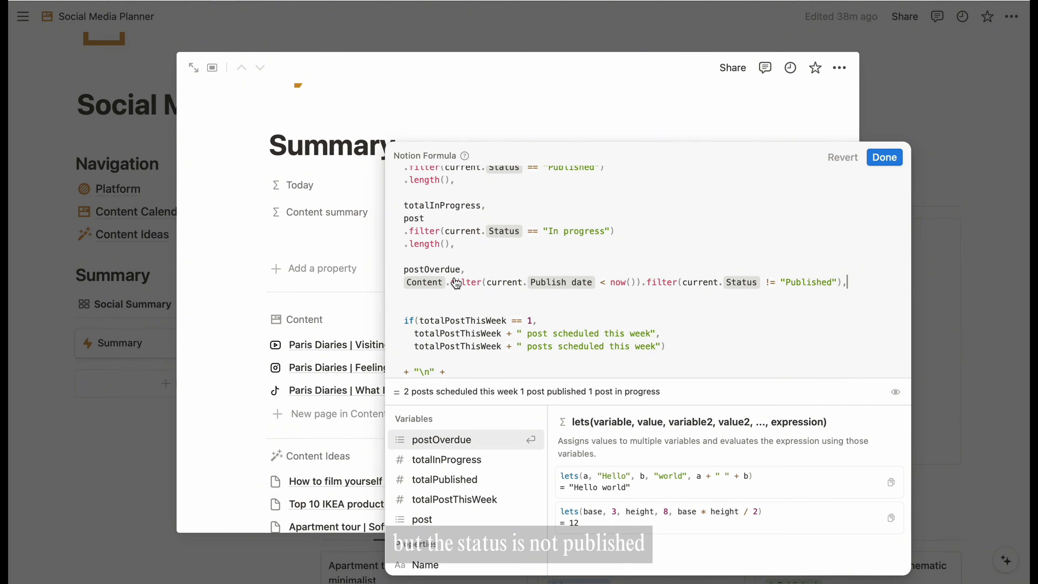
- Break postOverdue's two .filter calls onto separate lines
left_click(446, 283)
key("Return")
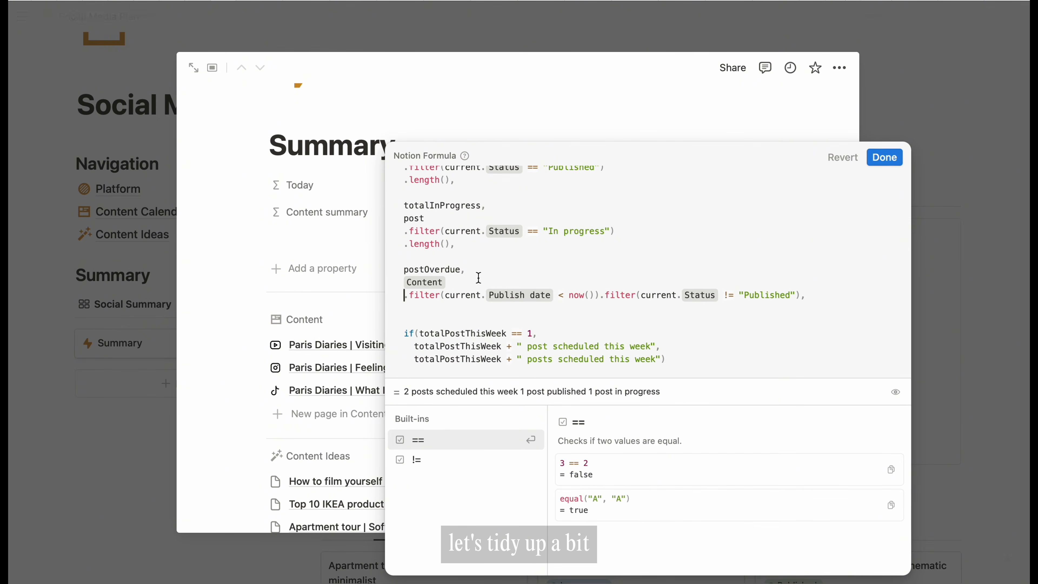
left_click(600, 290)
key("Return")
- Append .length() after the second filter so postOverdue returns a count
scroll(596, 297, "down", 5)
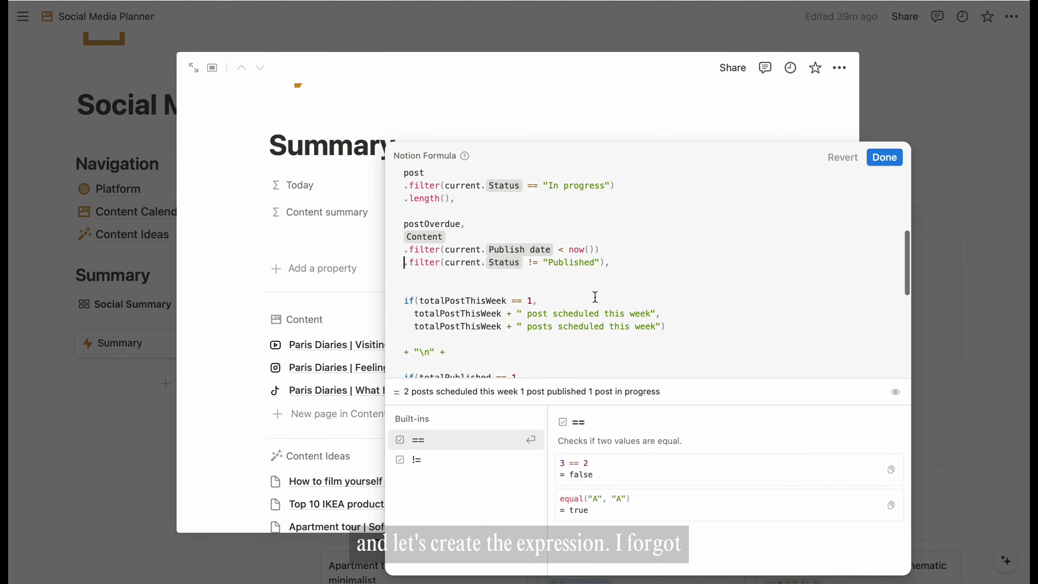
scroll(595, 297, "down", 3)
left_click(501, 280)
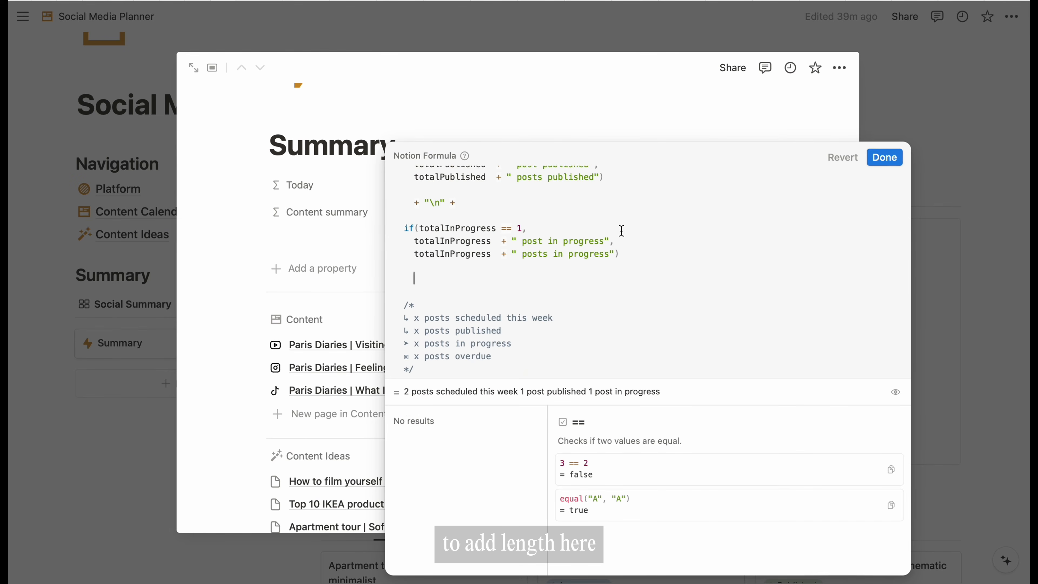
scroll(621, 231, "up", 7)
left_click(604, 247)
key("Return")
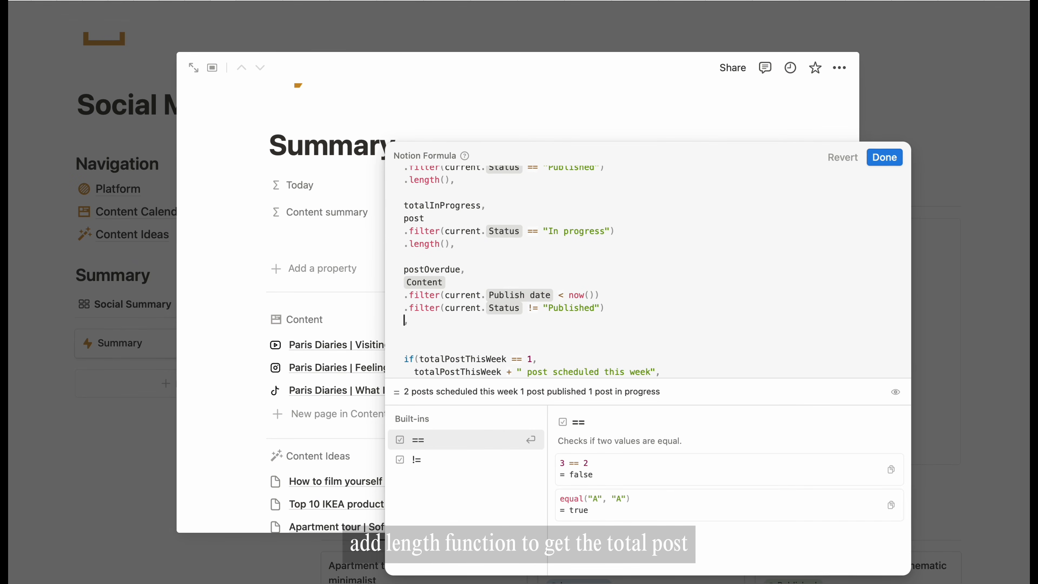
type(".length()")
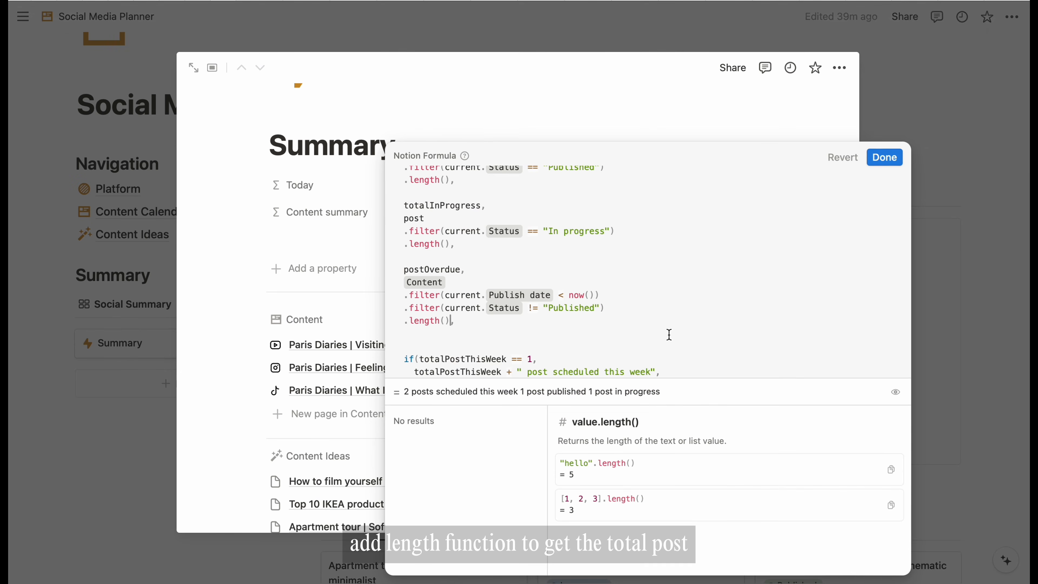
scroll(669, 335, "down", 5)
scroll(548, 303, "down", 3)
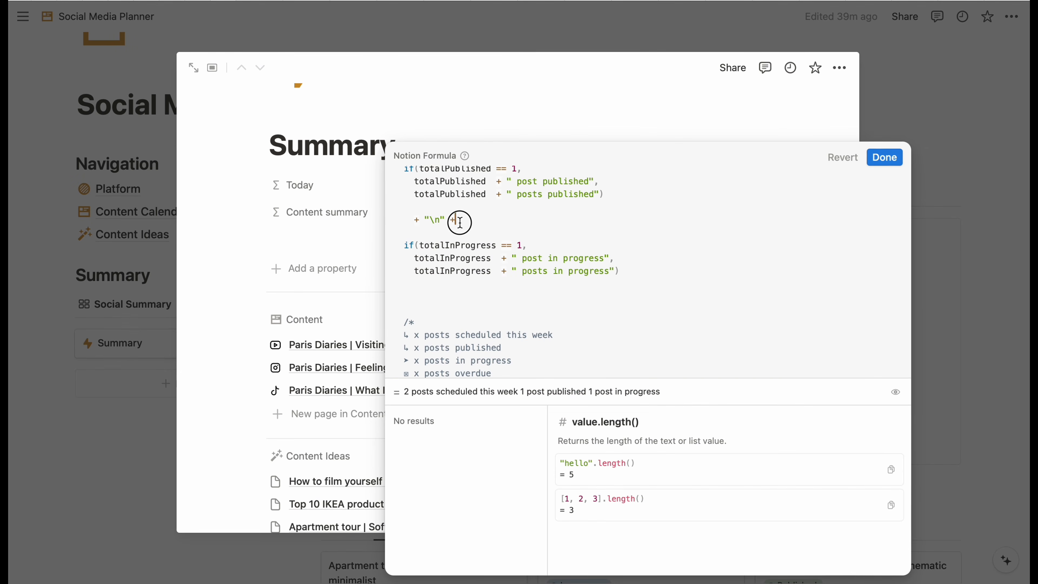
- Duplicate the line-break joiner and totalInProgress if() block below itself
left_click_drag(457, 221, 641, 277)
key("super+c")
left_click(480, 293)
left_click(532, 295)
key("super+v")
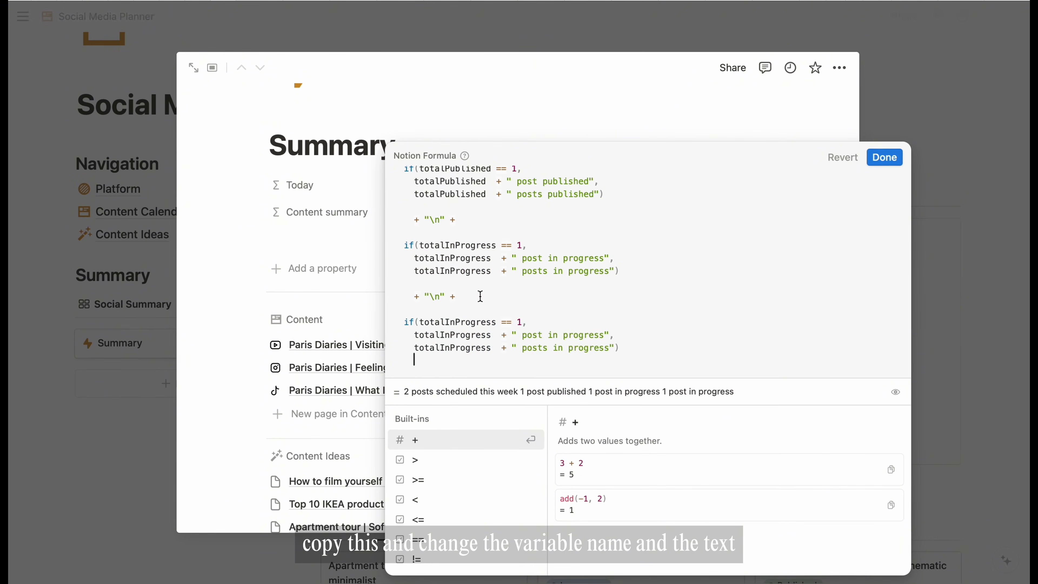
- Switch the copied block's condition and both branches to postOverdue
double_click(452, 323)
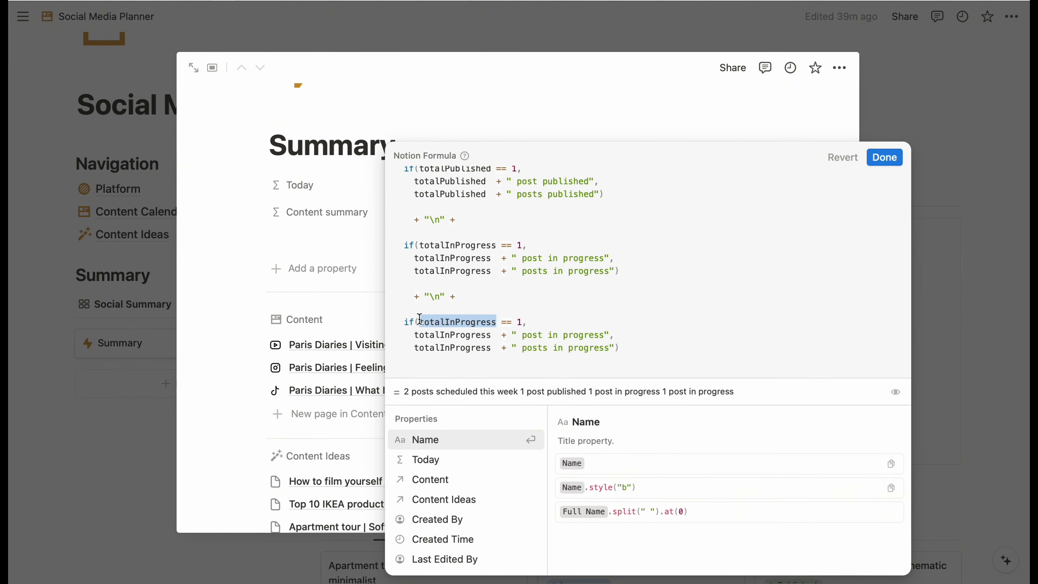
type("postOverdue")
double_click(458, 335)
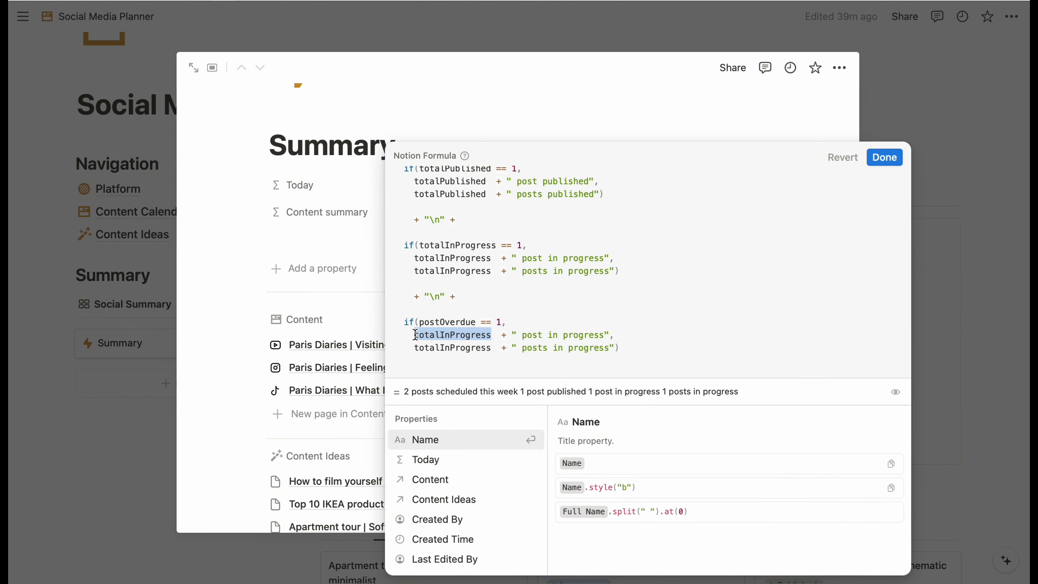
type("postOverdue")
double_click(470, 347)
type("postOverdue")
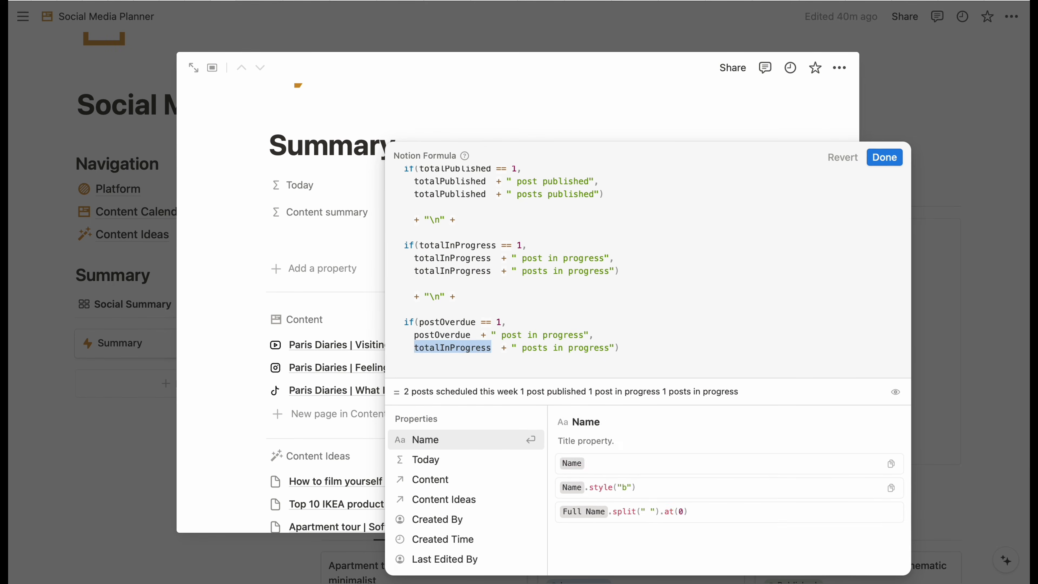
scroll(559, 308, "down", 3)
scroll(560, 307, "up", 3)
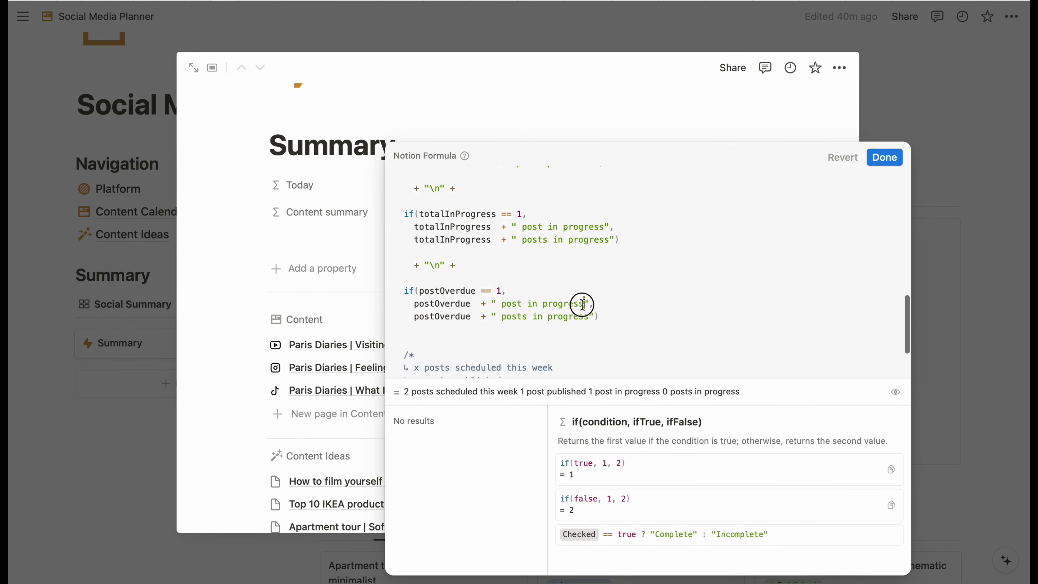
- Change the copied wording to 'post overdue'/'posts overdue', save, and reopen the formula
left_click_drag(588, 303, 524, 304)
type("overdue")
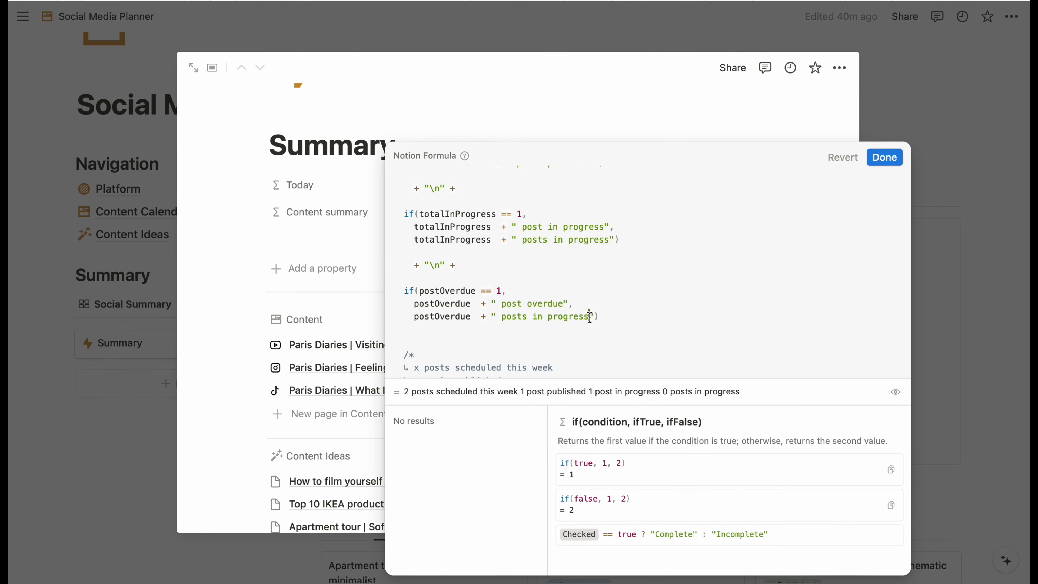
left_click_drag(590, 317, 531, 317)
type("overdue")
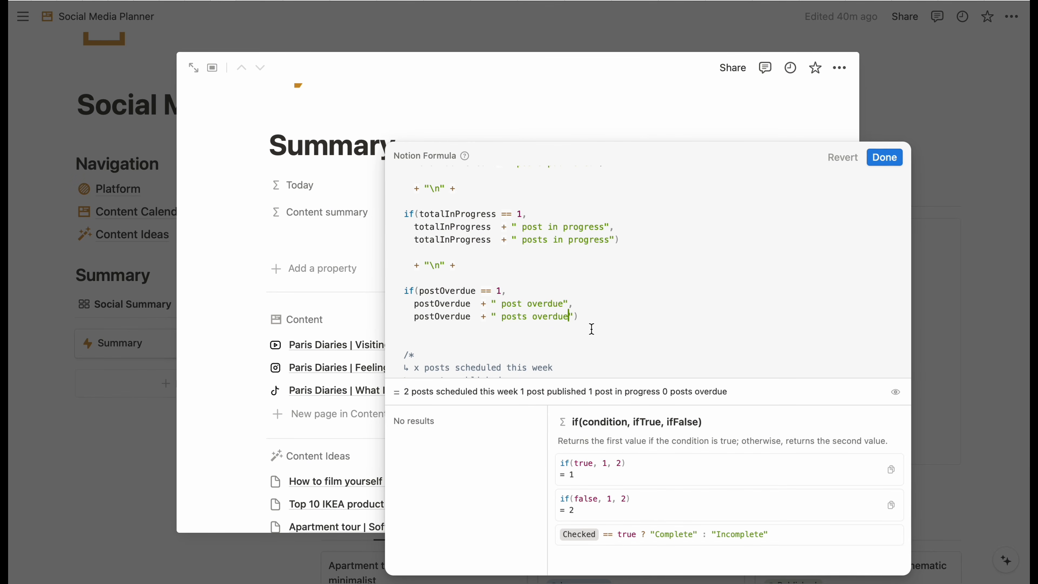
left_click(885, 157)
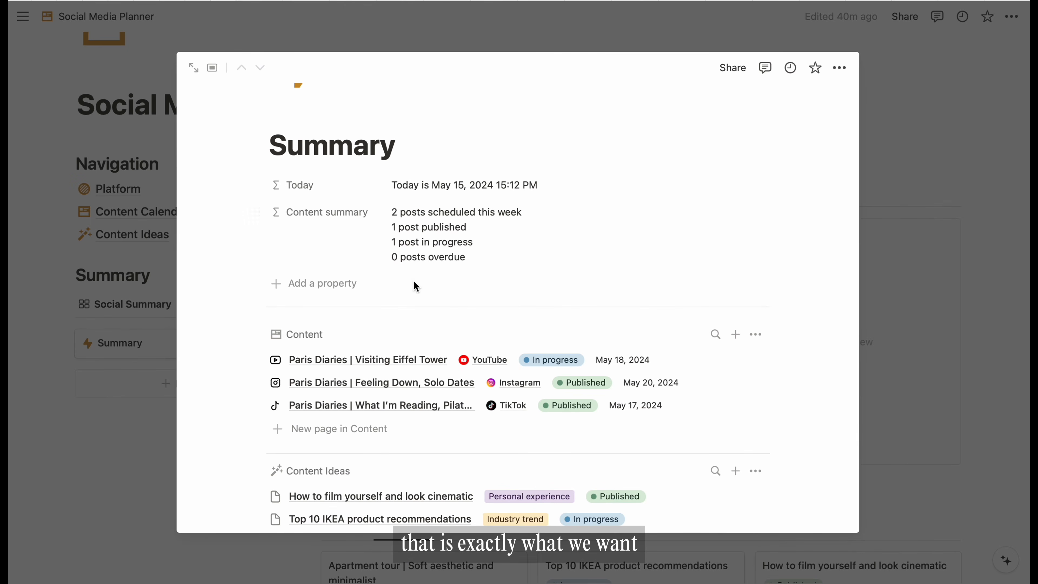
left_click(507, 243)
- Prefix the scheduled and published count strings with the arrow symbol
scroll(552, 348, "down", 5)
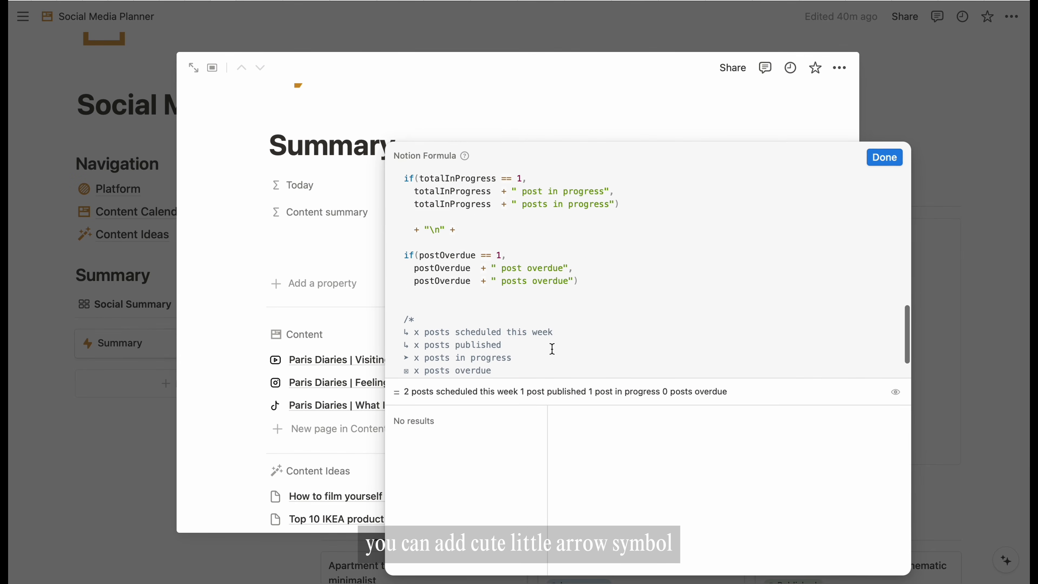
double_click(401, 288)
scroll(533, 222, "up", 10)
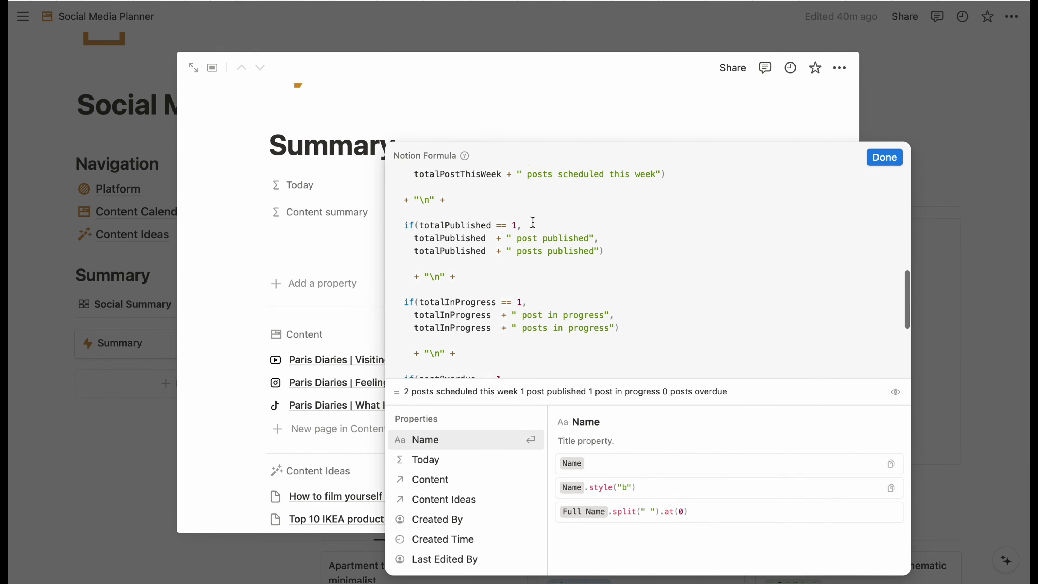
left_click(413, 246)
type("\"\" +")
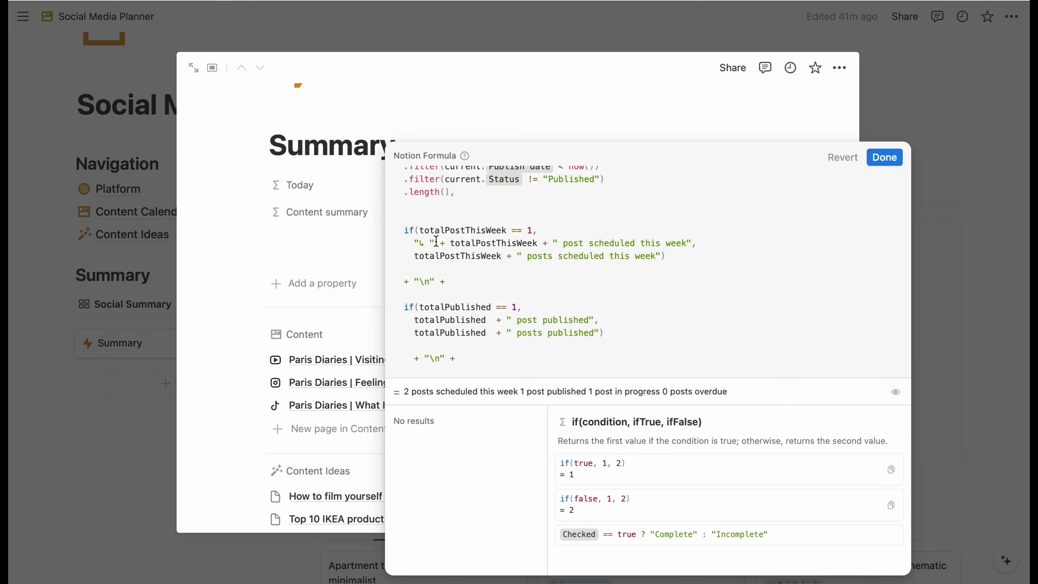
left_click_drag(432, 242, 415, 242)
key("ctrl+c")
left_click(415, 256)
key("ctrl+v")
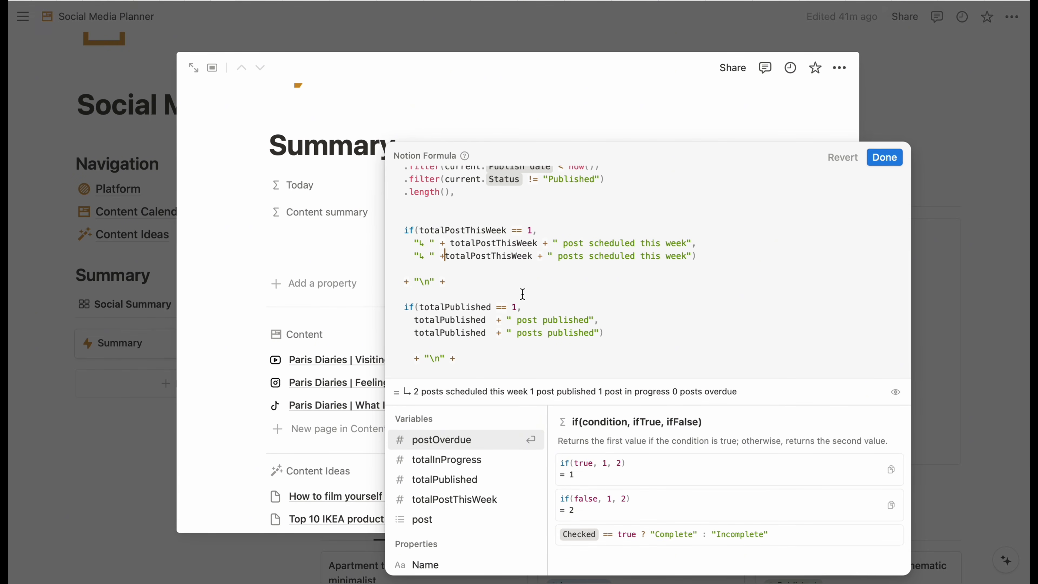
key("ctrl+v")
key("Down")
key("Home")
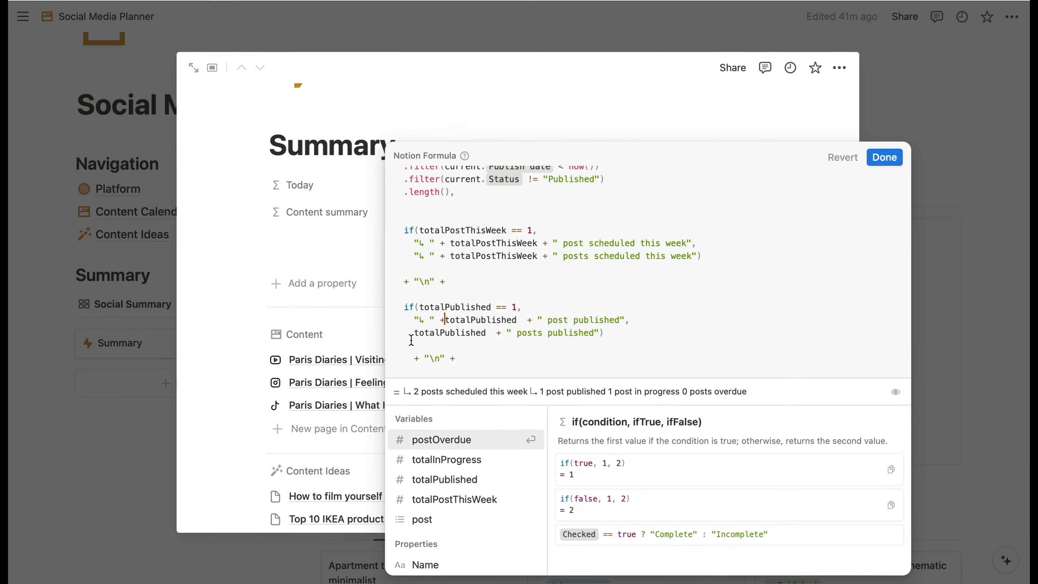
- Put the ➤ prefix on both singular and plural in-progress strings
scroll(646, 266, "down", 4)
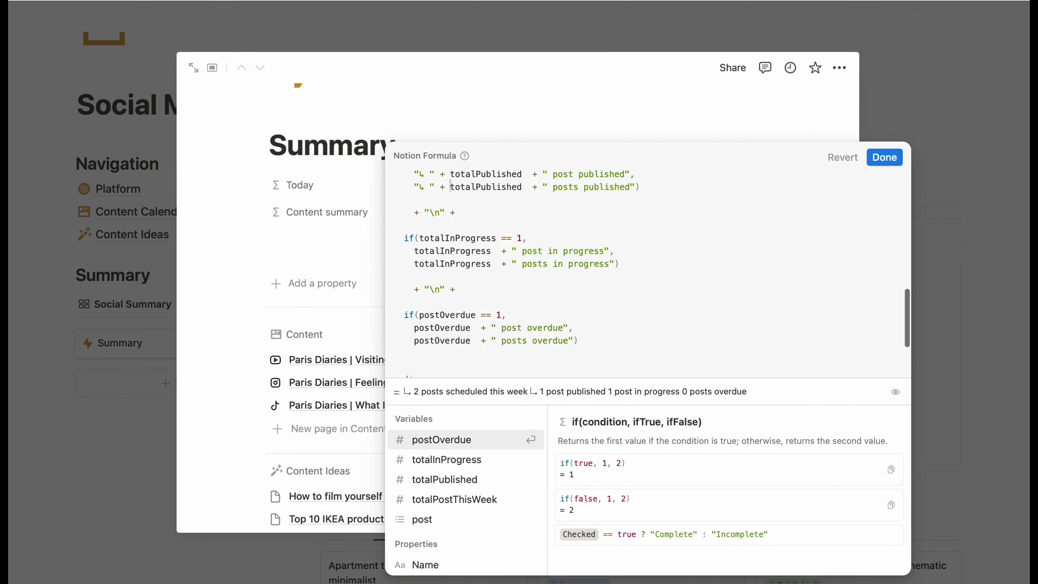
left_click(416, 250)
key("ctrl+v")
scroll(540, 280, "down", 3)
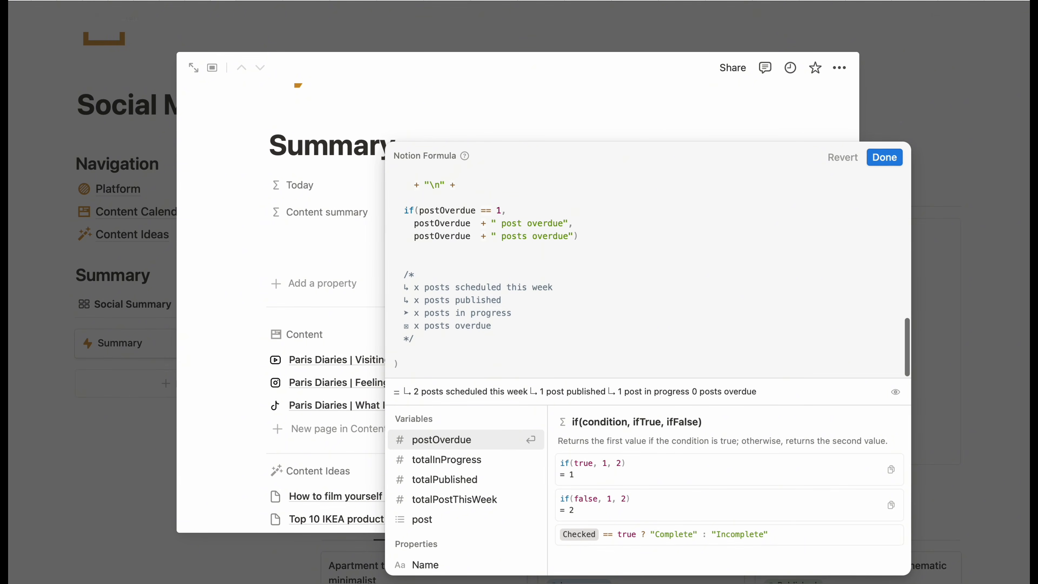
left_click_drag(410, 313, 404, 313)
key("ctrl+c")
scroll(484, 250, "up", 4)
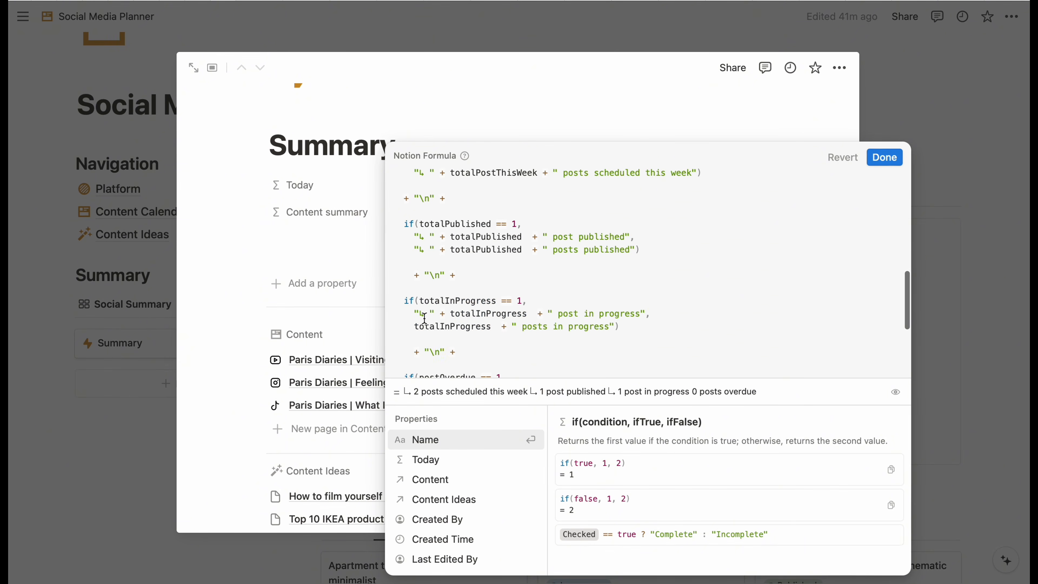
left_click(425, 315)
key("BackSpace")
key("ctrl+v")
key("ctrl+c")
left_click(414, 326)
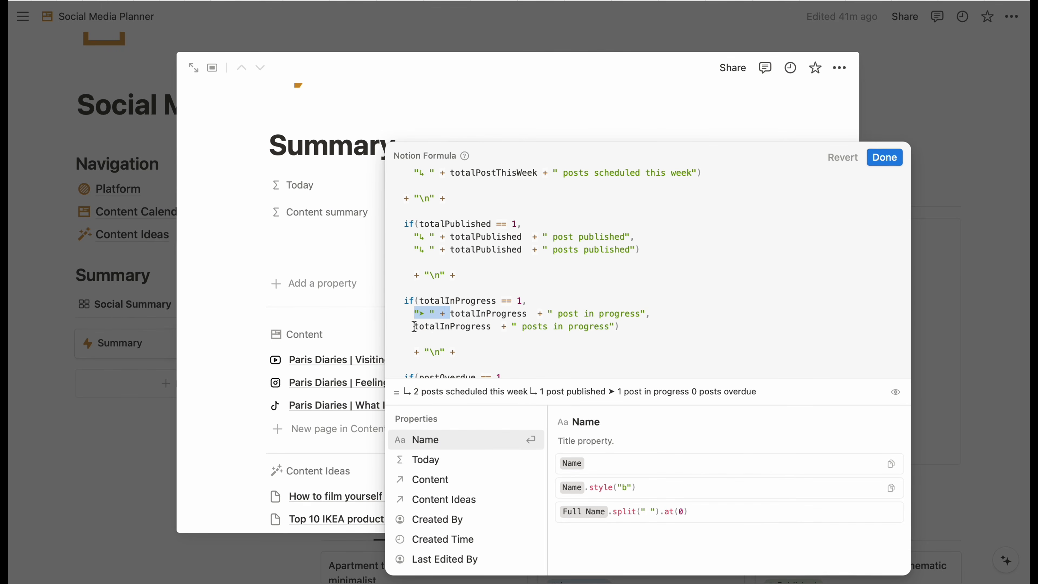
key("ctrl+v")
- Prefix both overdue strings with ⊠ and save the formula
scroll(537, 339, "down", 3)
scroll(490, 311, "down", 1)
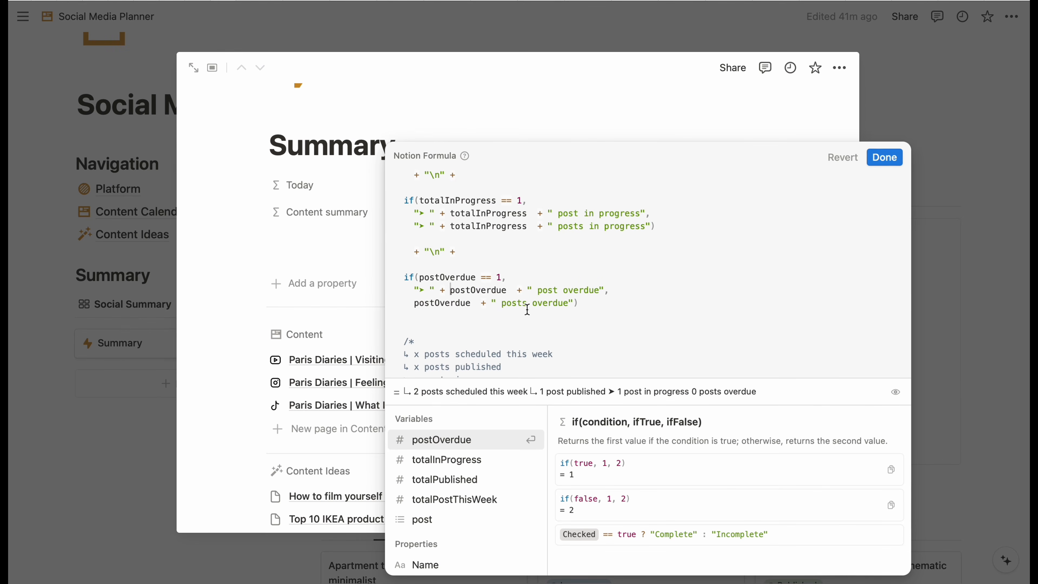
scroll(515, 323, "down", 4)
left_click_drag(409, 332, 401, 331)
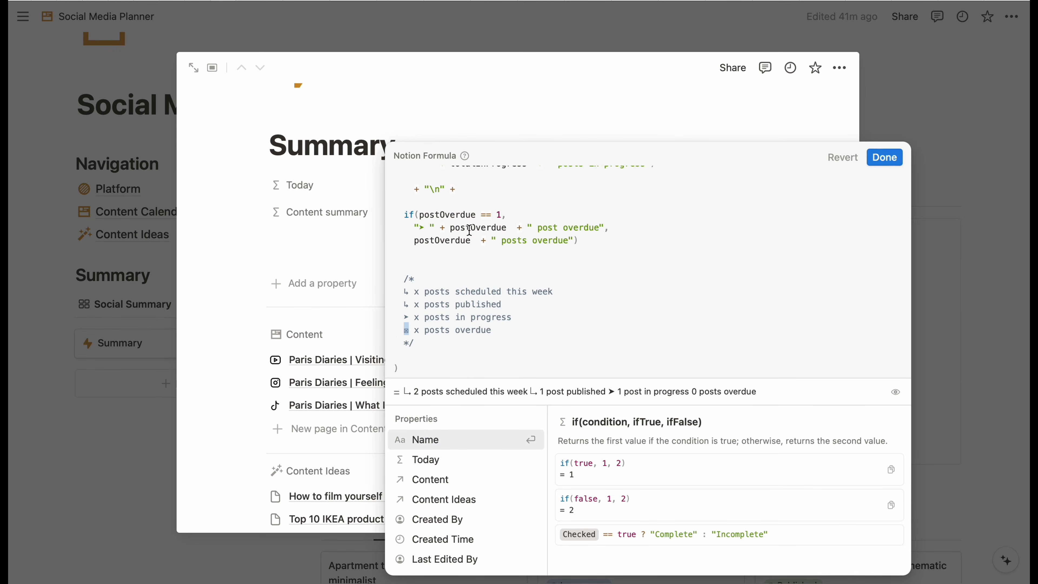
left_click_drag(424, 226, 416, 227)
key("super+v")
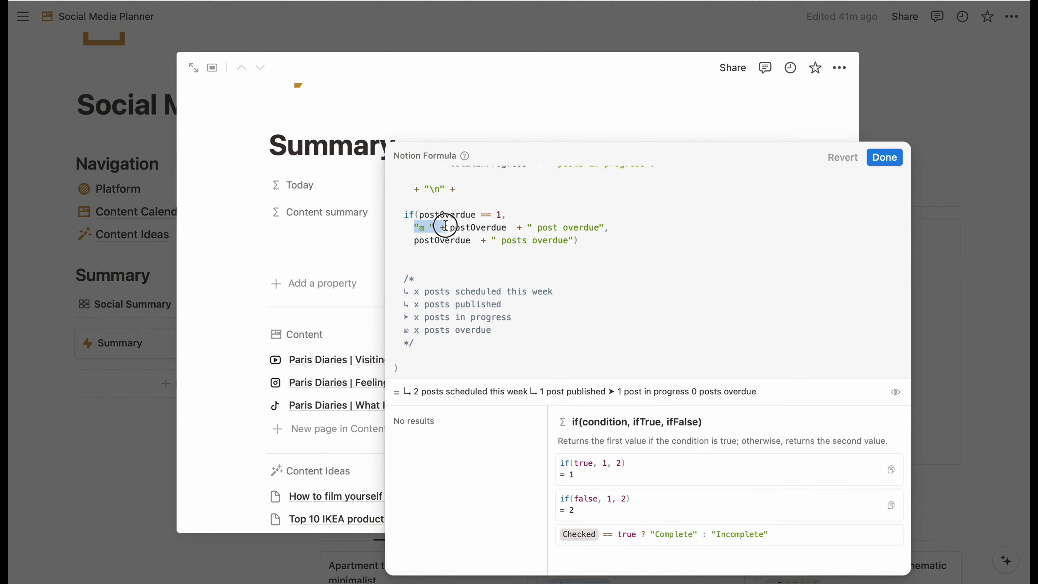
key("super+v")
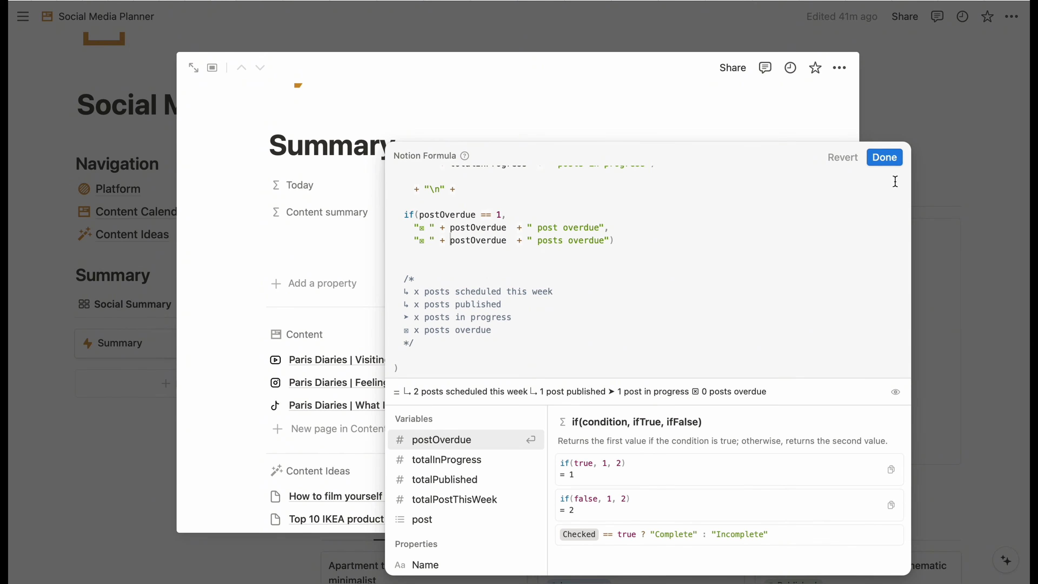
left_click(883, 159)
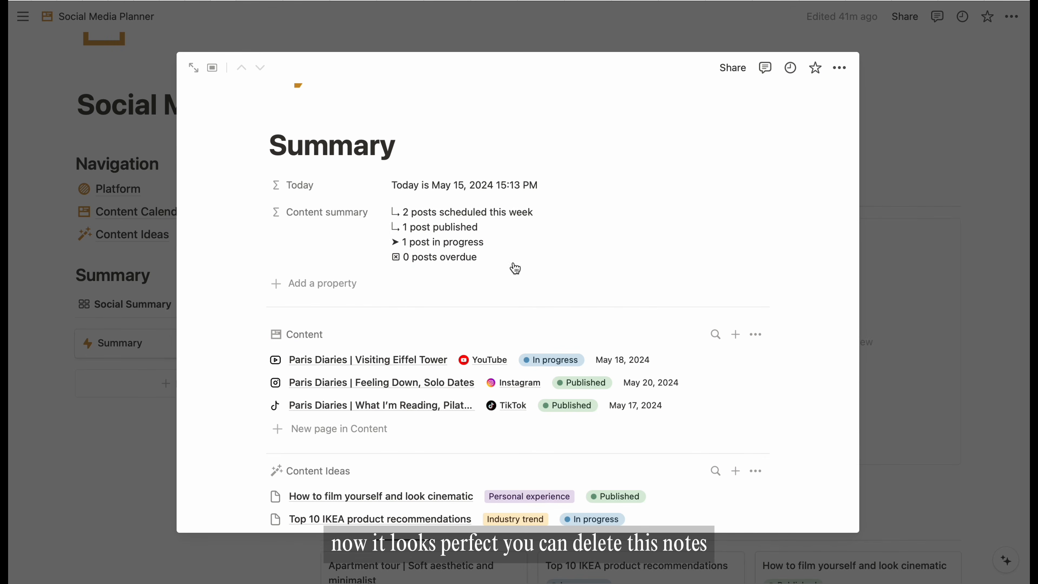
- Delete the leftover /* */ comment notes, save, and close the Summary preview
left_click(508, 244)
scroll(542, 287, "down", 10)
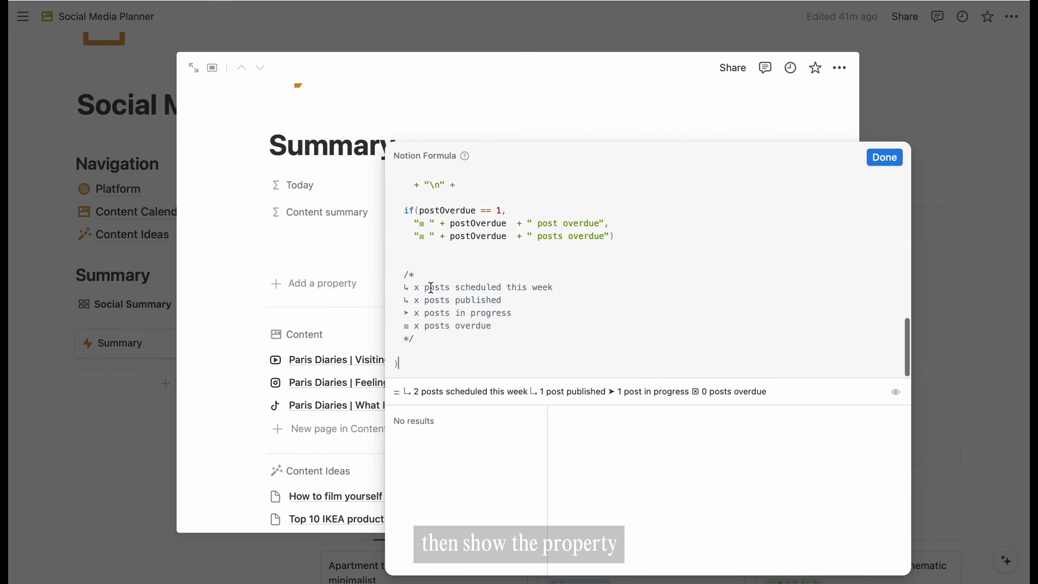
left_click_drag(402, 274, 454, 332)
key("BackSpace")
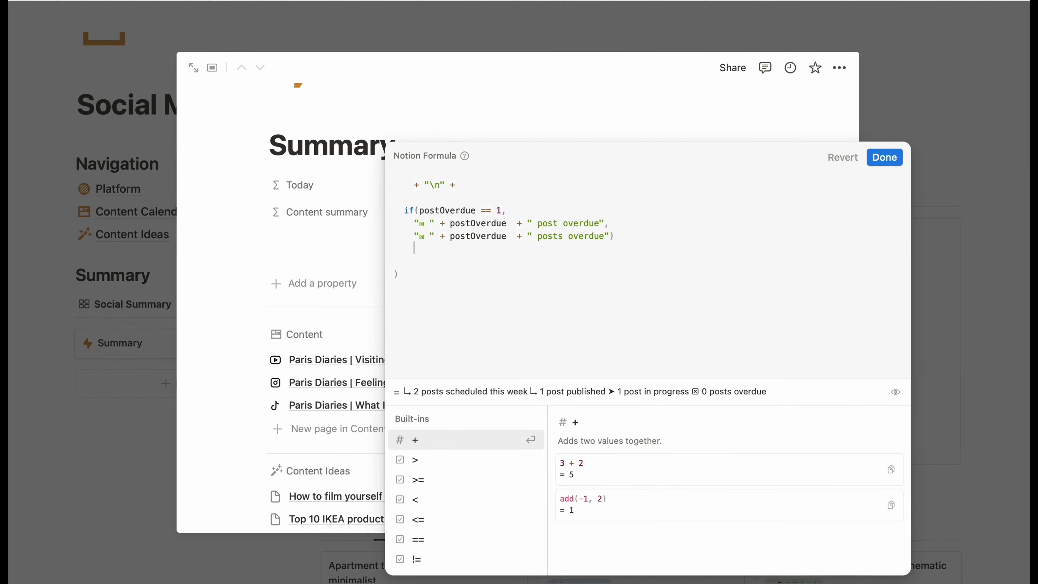
left_click(884, 158)
key("Escape")
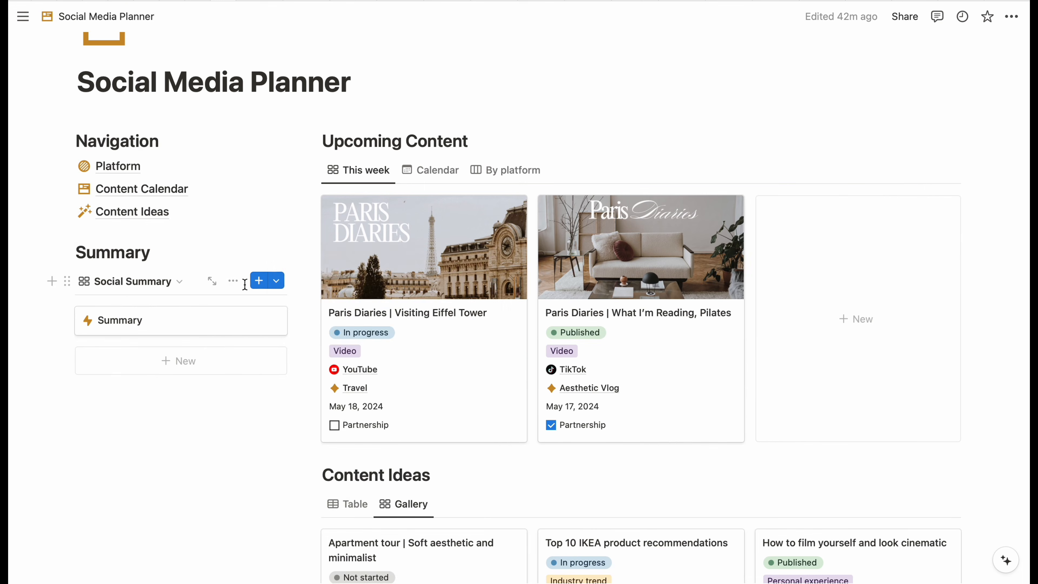
- Show the Today and Content summary properties on the Summary gallery cards
left_click(233, 281)
left_click(463, 352)
left_click(459, 496)
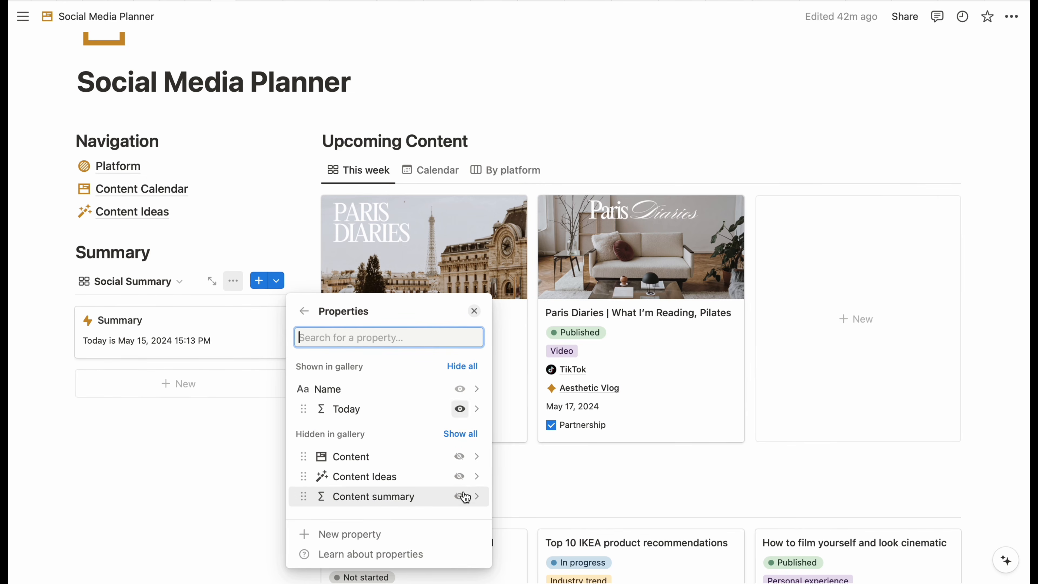
left_click(459, 496)
left_click(159, 486)
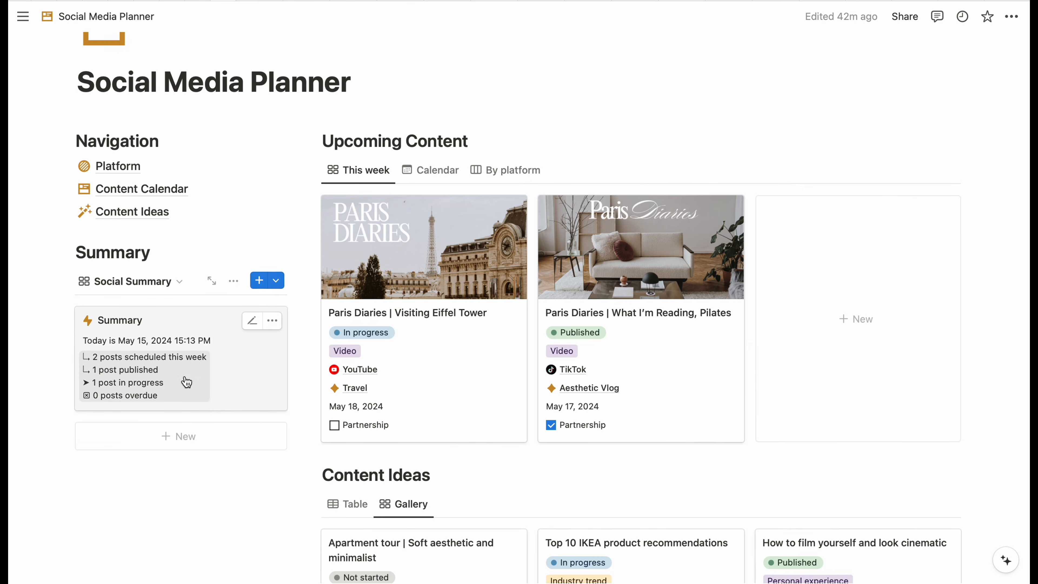
- Append + "\n" to the Today formula for a blank line after the date
left_click(179, 342)
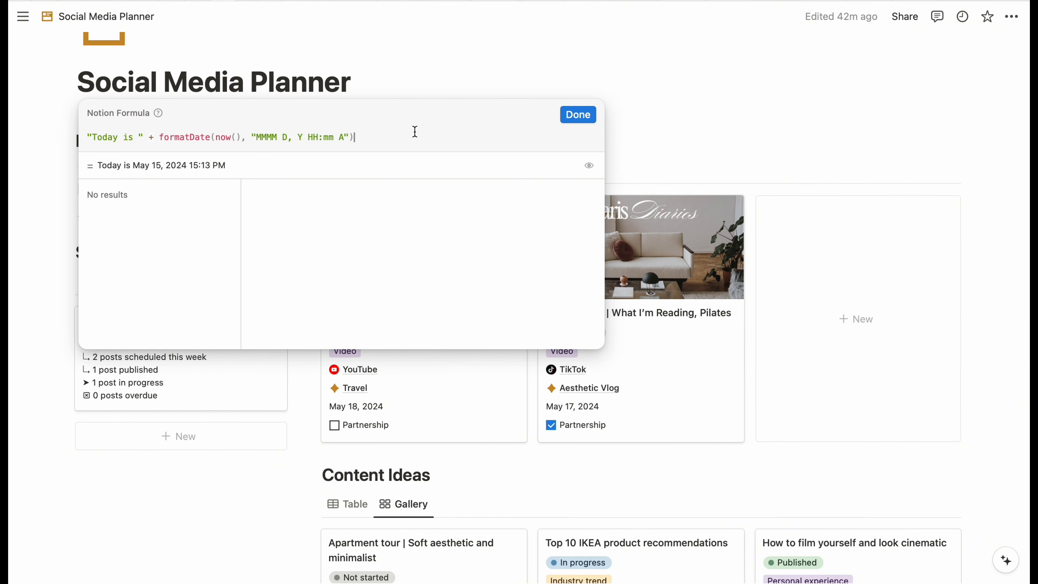
type("+ \"\\n")
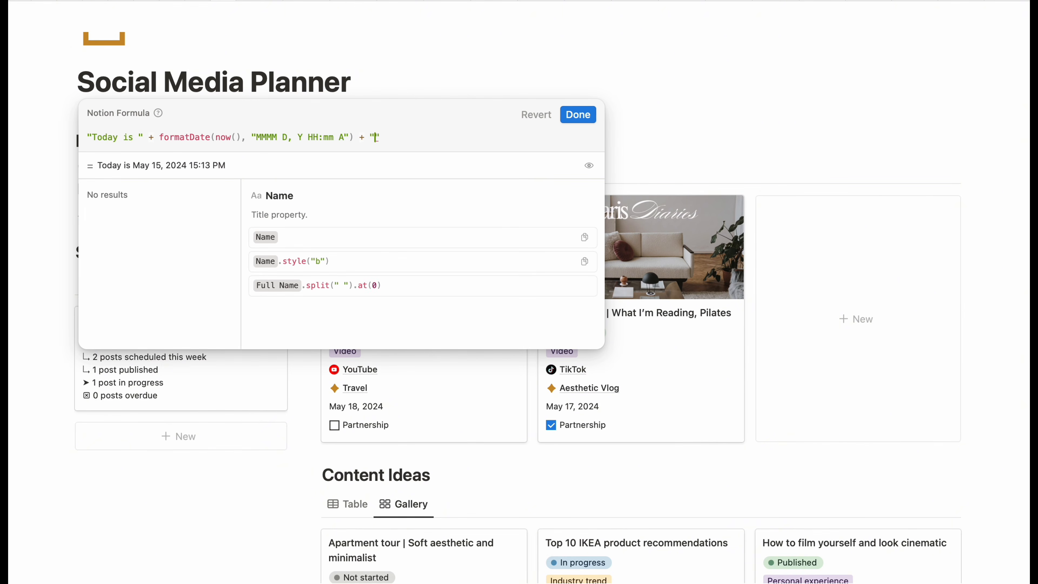
left_click(577, 115)
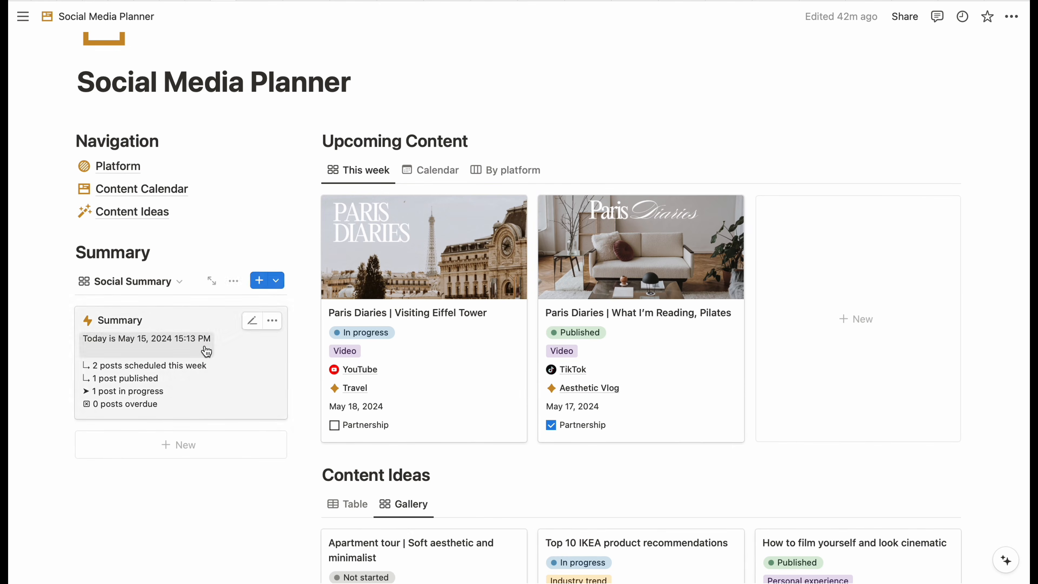
scroll(195, 504, "down", 4)
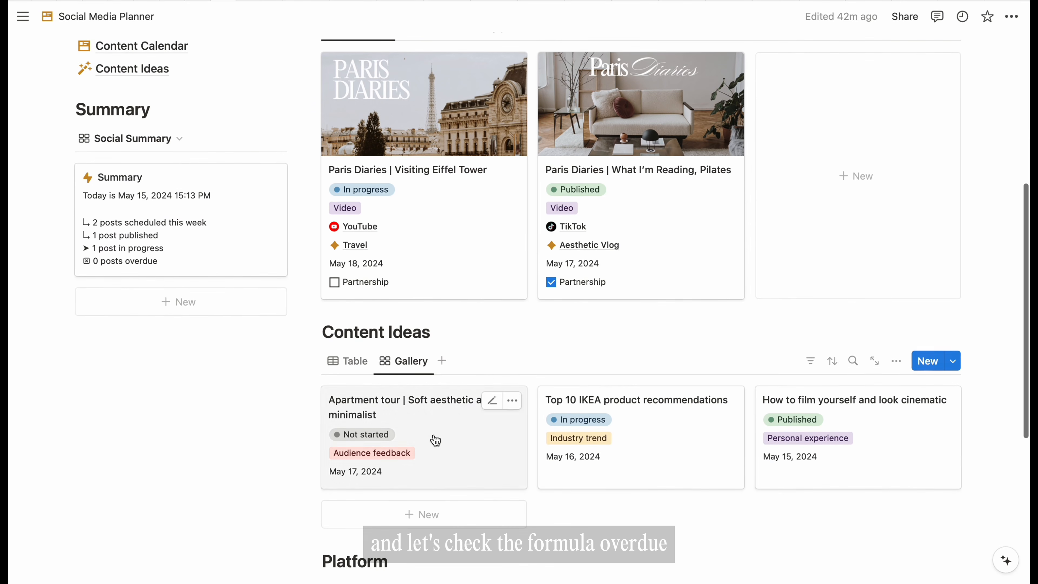
scroll(392, 405, "up", 1)
scroll(429, 265, "up", 1)
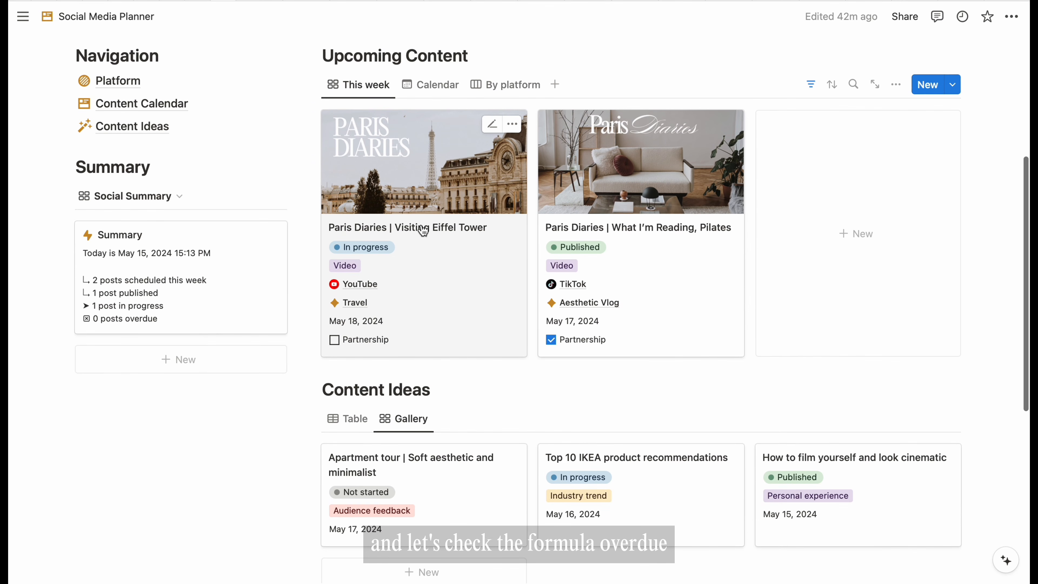